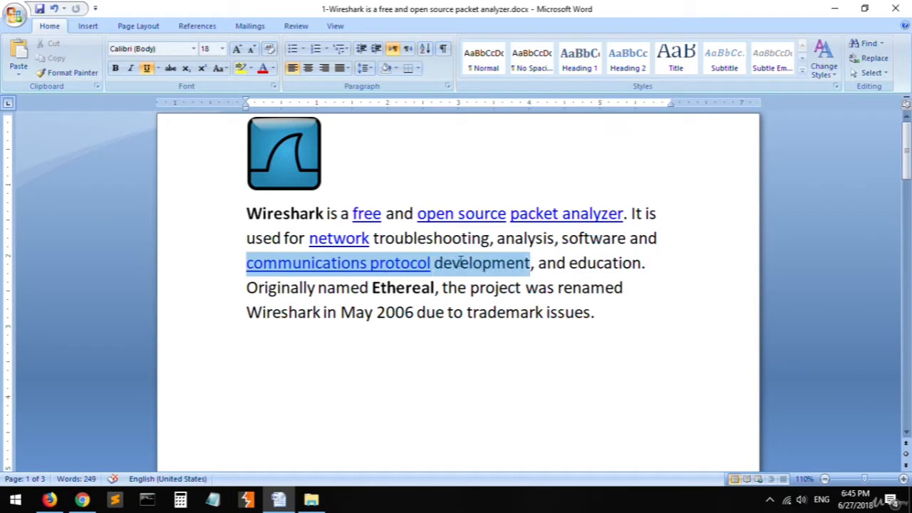
- Read the introductory paragraph on Wireshark's uses and its renaming, marking the names Wireshark and Ethereal and the renaming date
click(549, 285)
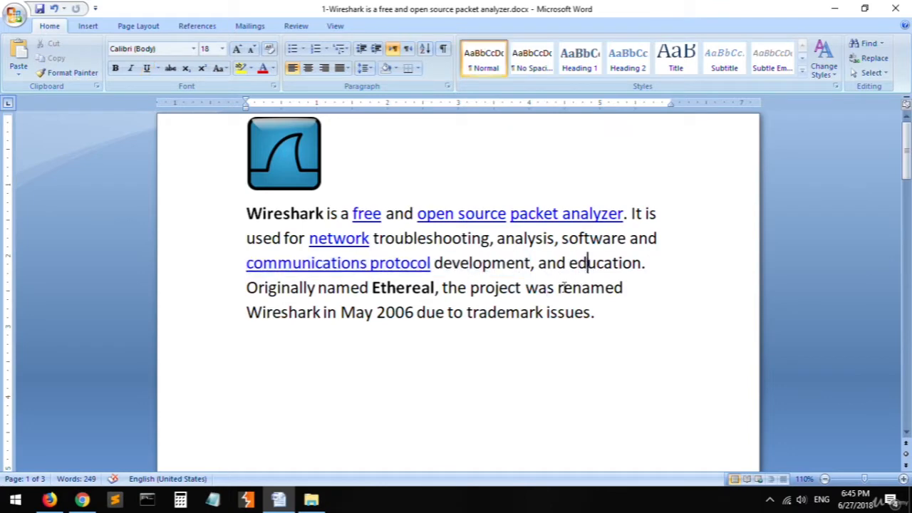
click(298, 315)
double_click(288, 314)
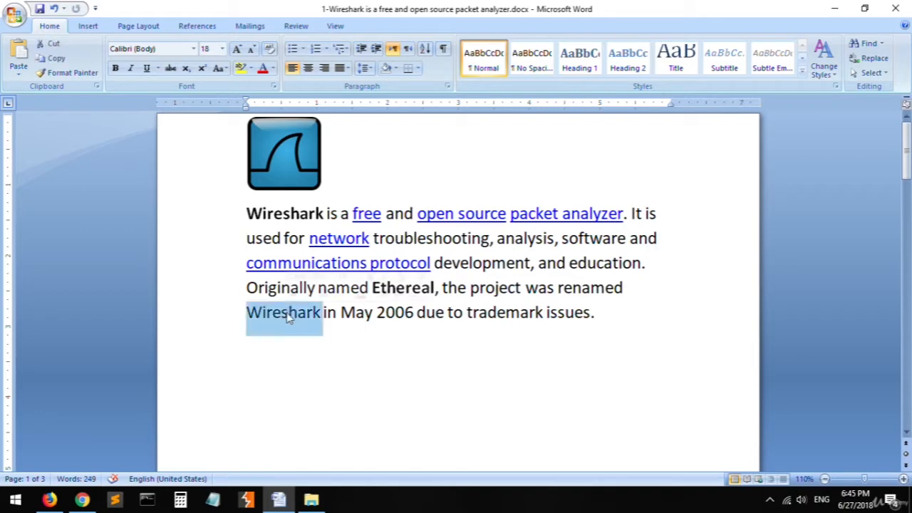
click(393, 351)
double_click(402, 287)
click(396, 337)
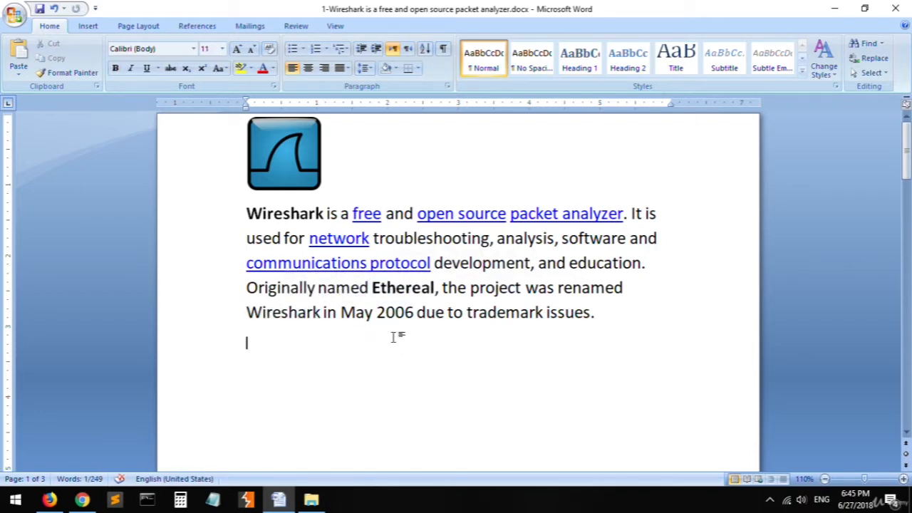
click(505, 315)
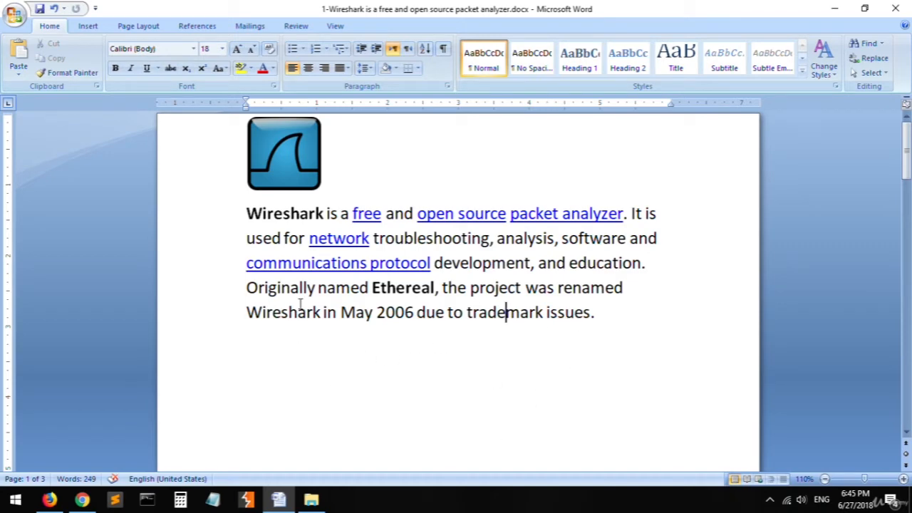
double_click(278, 316)
click(366, 329)
double_click(361, 317)
drag(361, 317, 395, 338)
click(399, 342)
- Examine the "Wireshark is cross-platform" line, highlighting "cross-platform", and the "Written in" row below it
scroll(460, 356, down, 5)
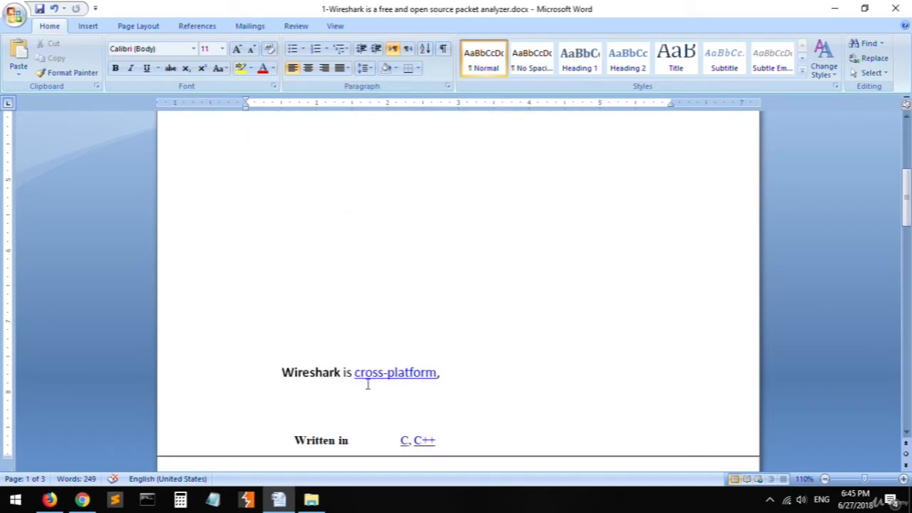
drag(356, 372, 436, 374)
click(451, 376)
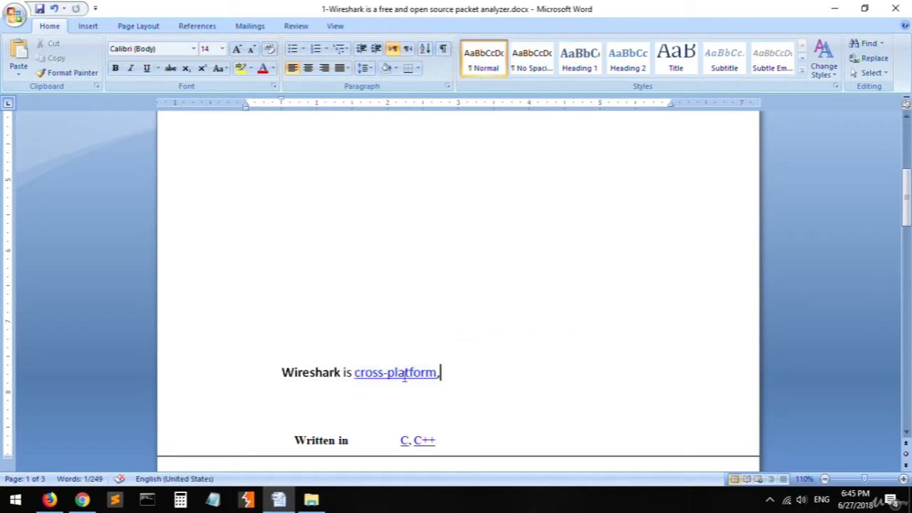
drag(355, 372, 436, 373)
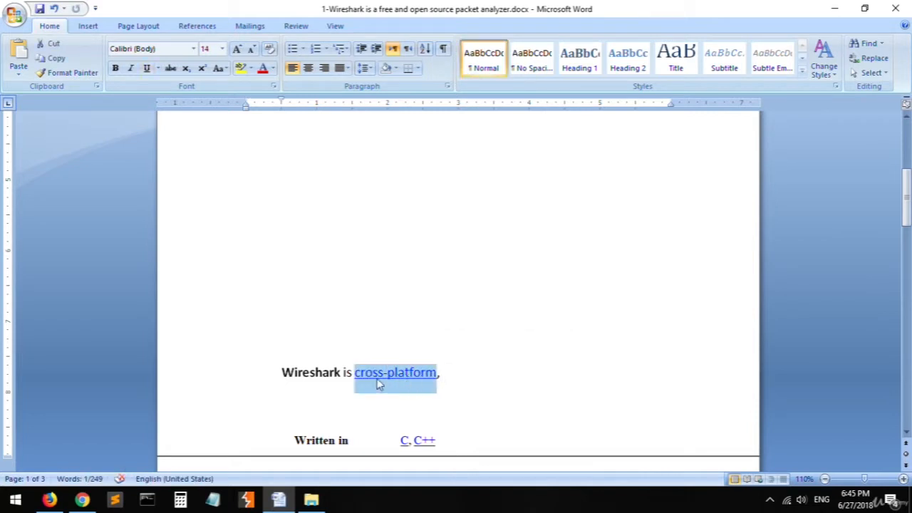
click(374, 376)
drag(356, 373, 434, 374)
click(398, 374)
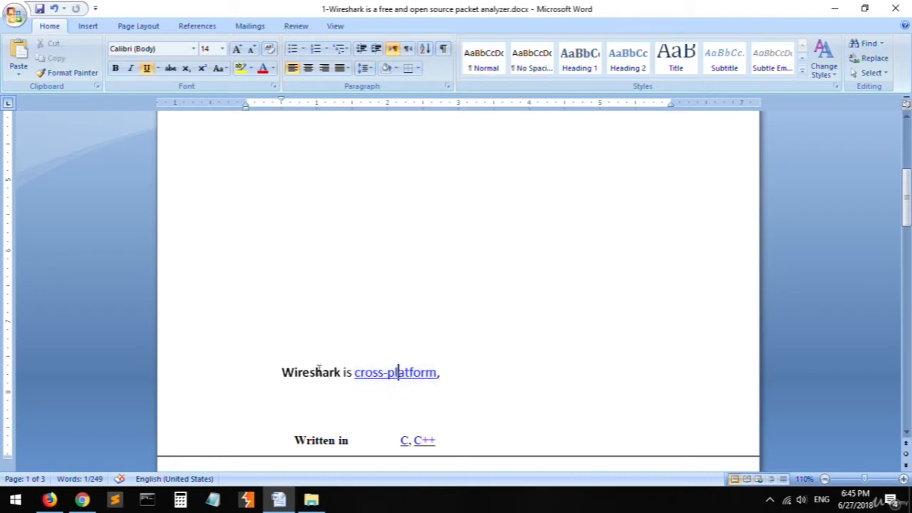
double_click(310, 374)
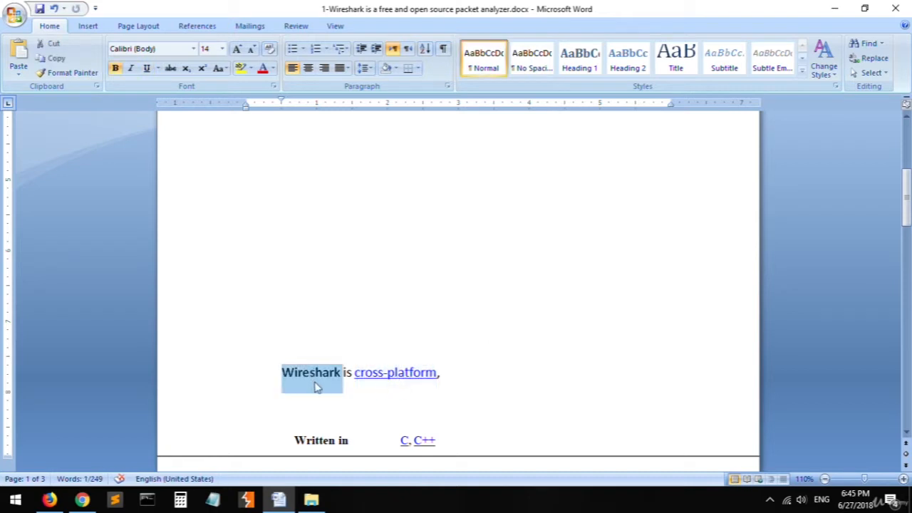
click(365, 388)
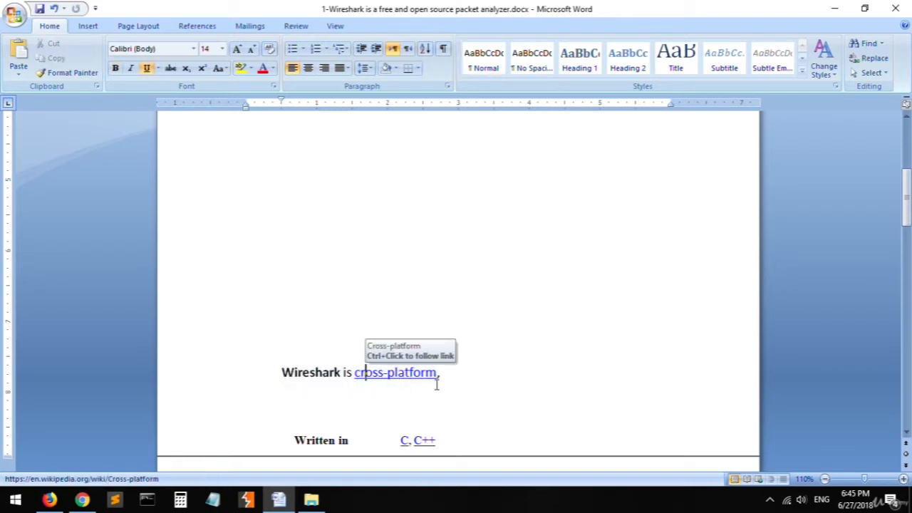
click(465, 377)
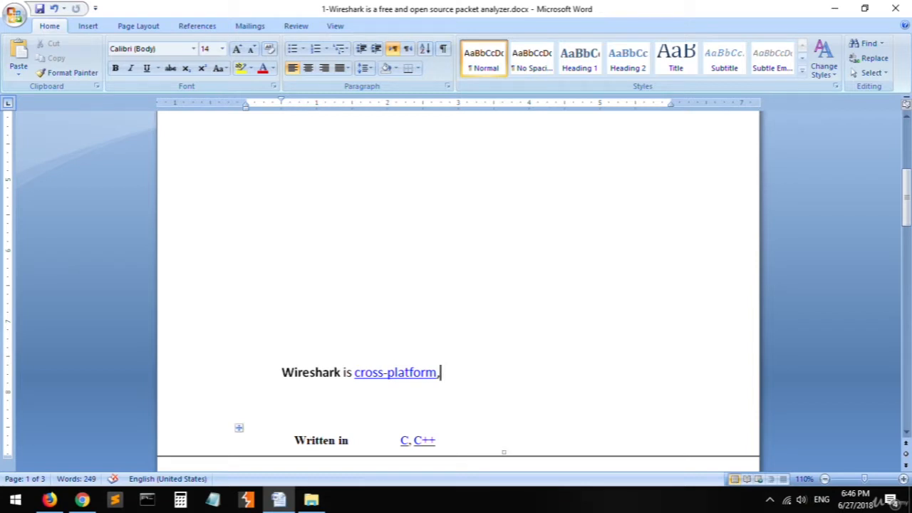
click(447, 444)
- Return to the introductory paragraph and highlight the words "free" and "open source" in its first sentence
scroll(358, 432, up, 5)
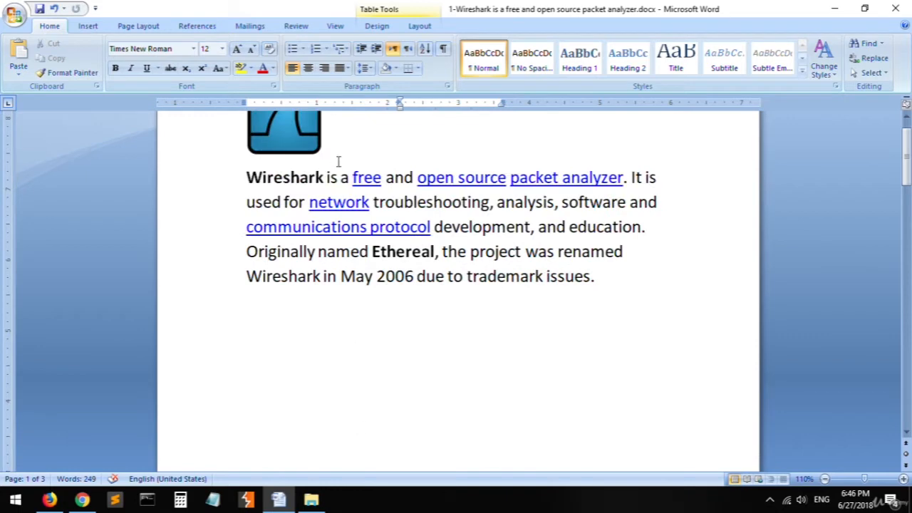
double_click(367, 178)
double_click(429, 178)
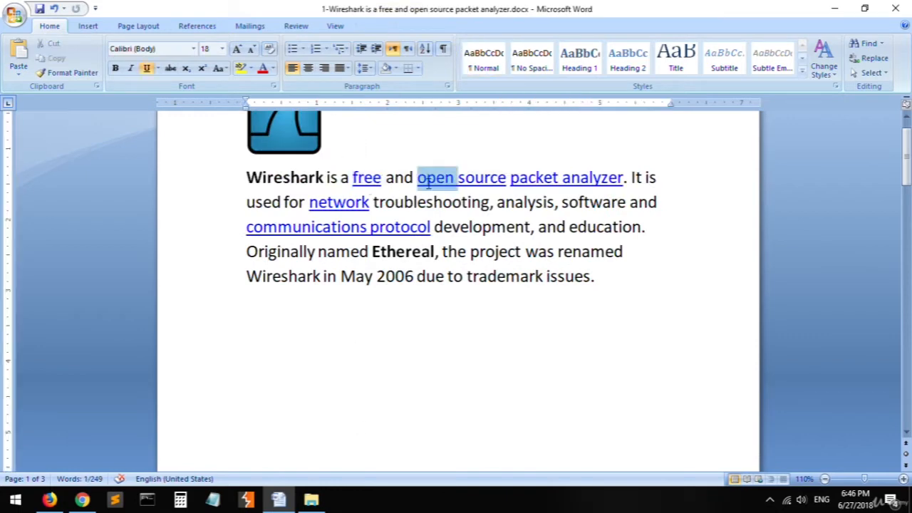
drag(429, 178, 499, 178)
click(444, 227)
- Read about Wireshark's industry awards on the second page, highlighting eWeek, InfoWorld and PC Magazine
scroll(449, 281, down, 1)
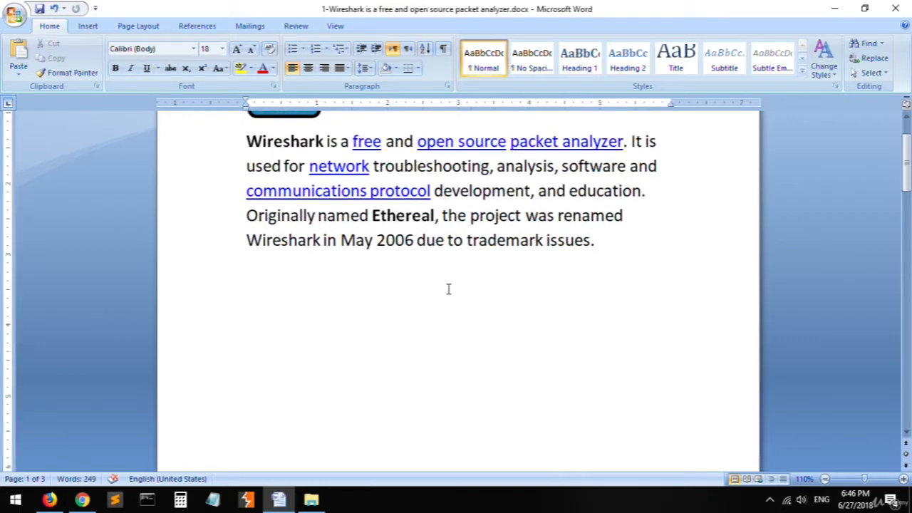
scroll(446, 304, down, 10)
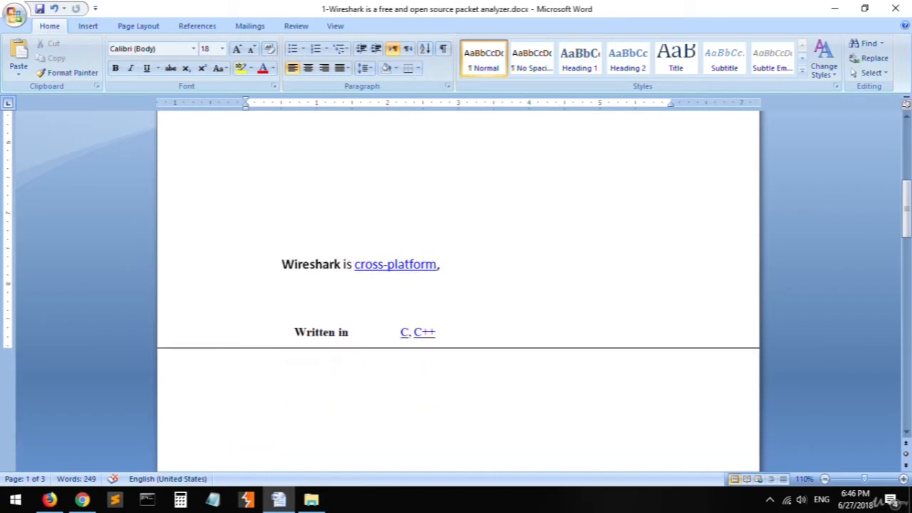
scroll(415, 323, down, 5)
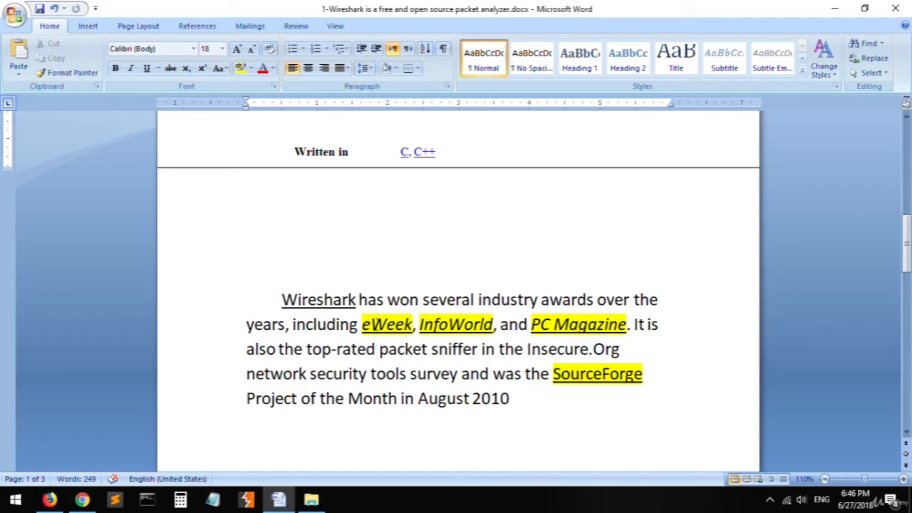
double_click(376, 325)
double_click(480, 324)
drag(549, 325, 578, 326)
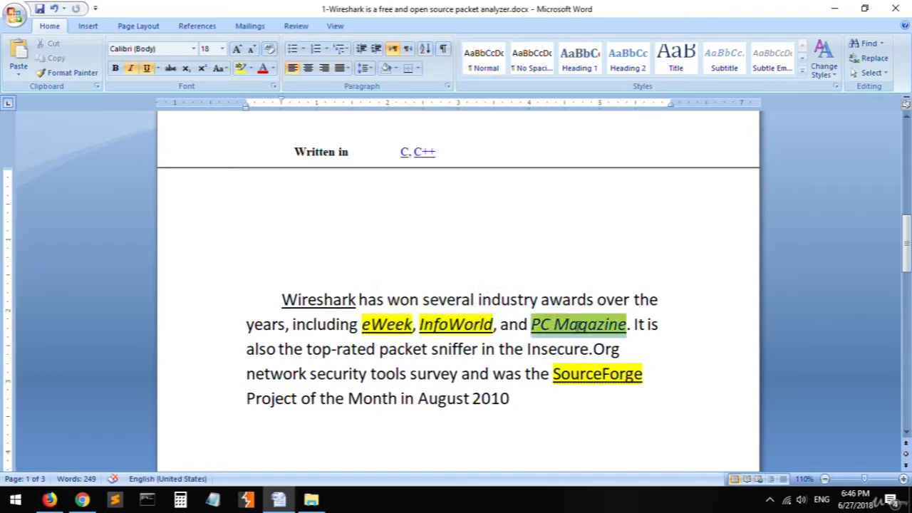
click(657, 348)
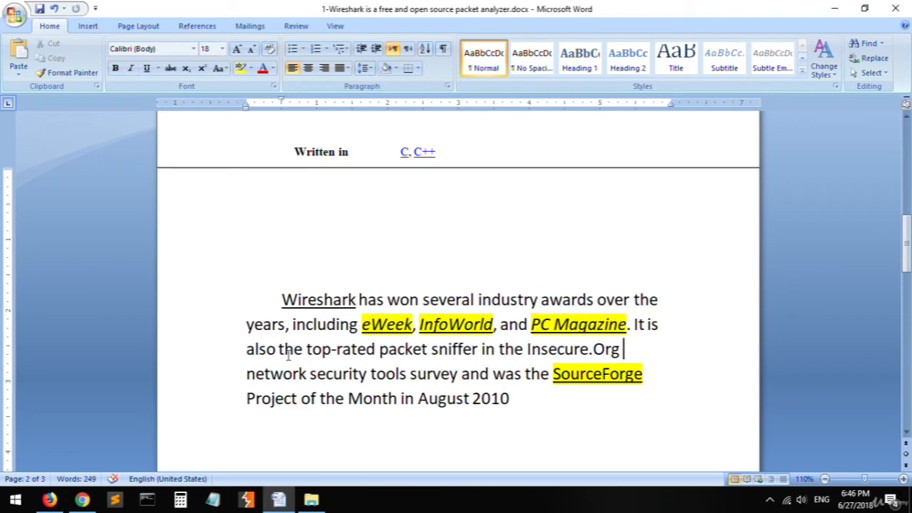
- Review the rest of the awards paragraph, highlighting "top-rated", "SourceForge" and "packet" in the packet sniffer sentence
double_click(319, 357)
drag(319, 356, 374, 354)
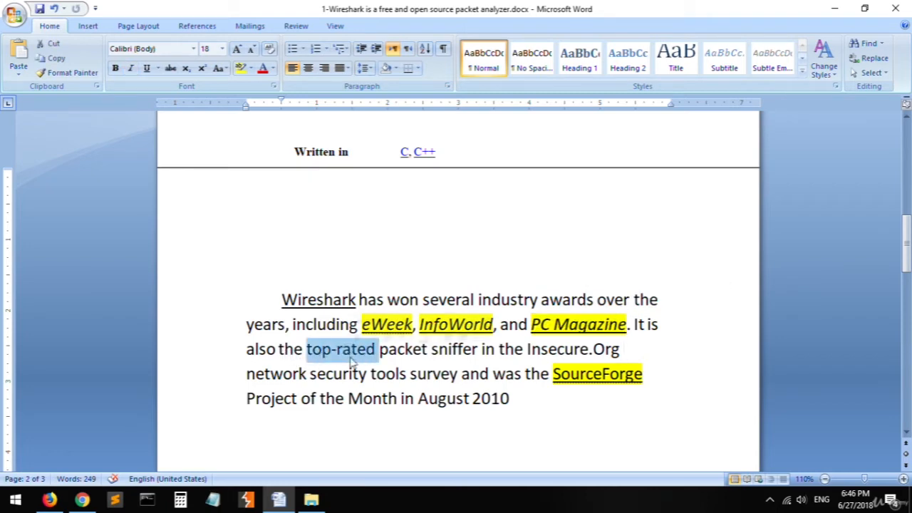
click(472, 352)
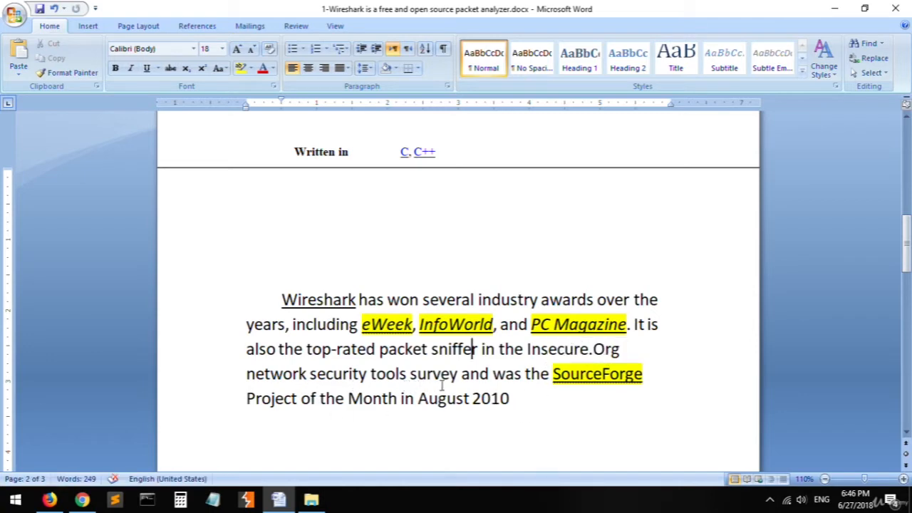
double_click(574, 375)
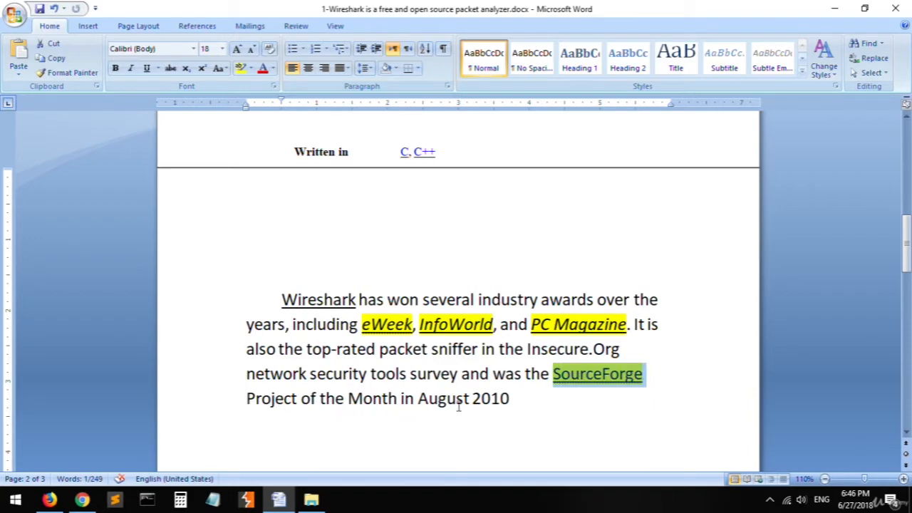
click(366, 352)
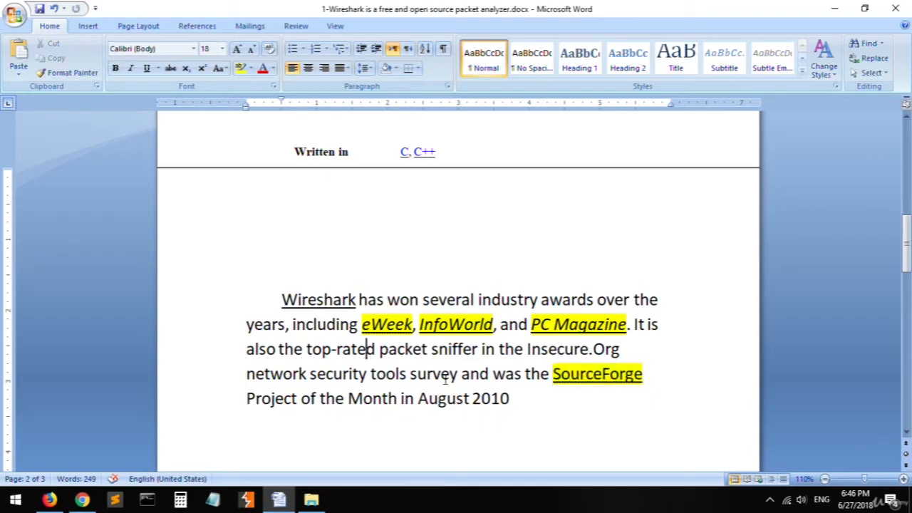
double_click(410, 349)
mouse_move(409, 349)
mouse_down()
mouse_move(445, 349)
mouse_move(417, 350)
mouse_up()
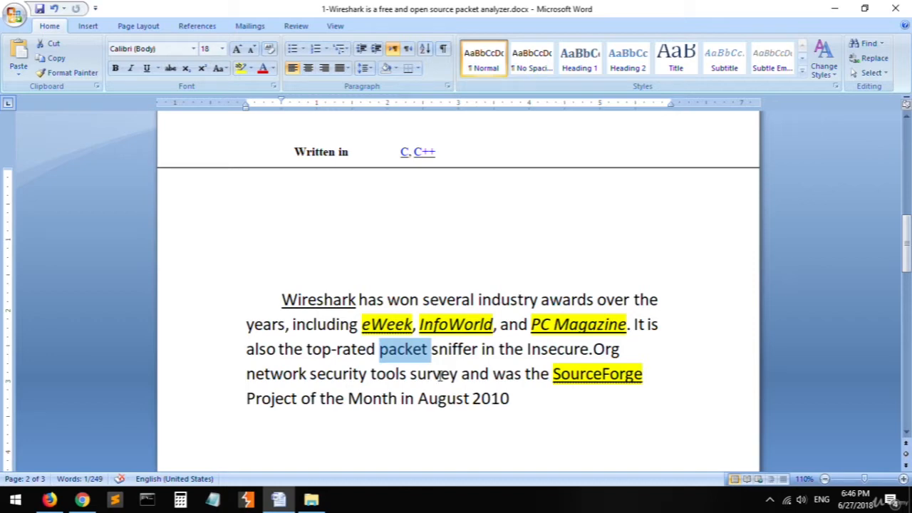
click(489, 373)
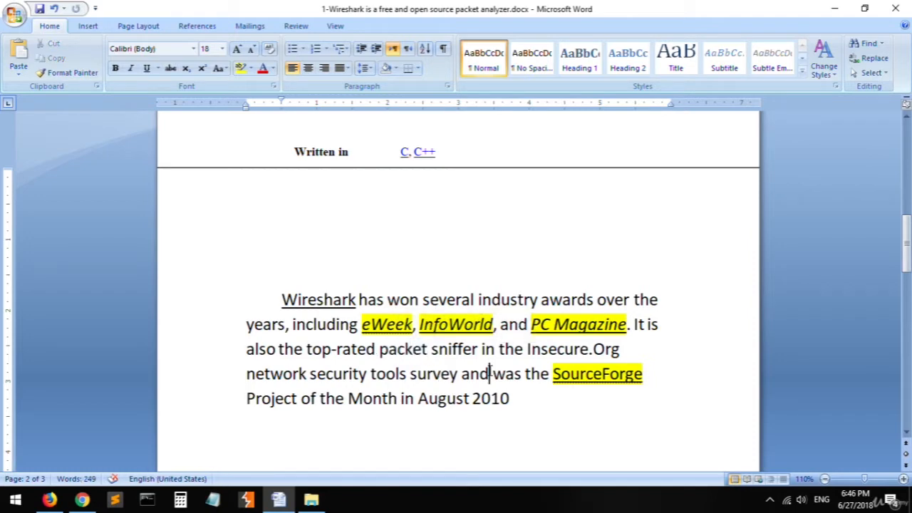
drag(402, 352, 432, 352)
click(440, 354)
click(406, 350)
click(453, 366)
- Read the first bullet under Features, highlighting "live network connection" and the part about reading a file of already-captured packets
scroll(446, 405, down, 4)
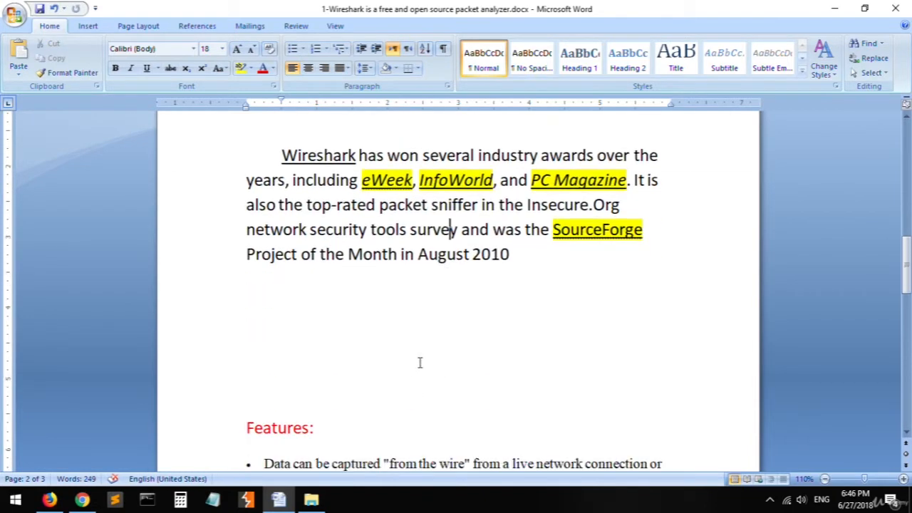
scroll(427, 356, down, 4)
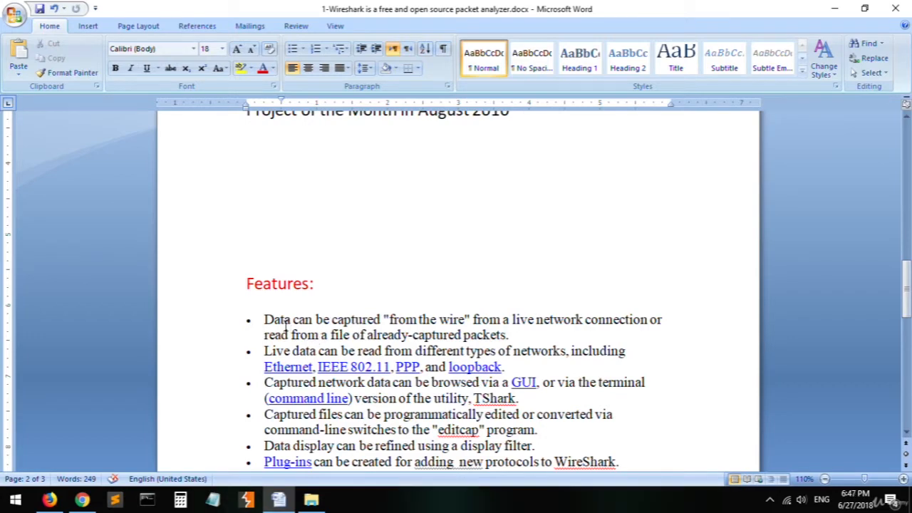
scroll(456, 214, up, 5)
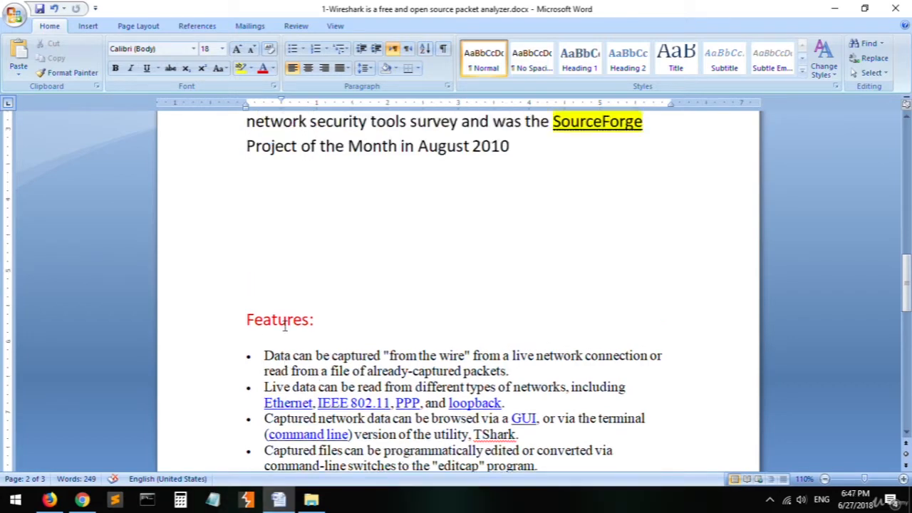
scroll(428, 260, down, 3)
scroll(419, 261, down, 2)
click(449, 324)
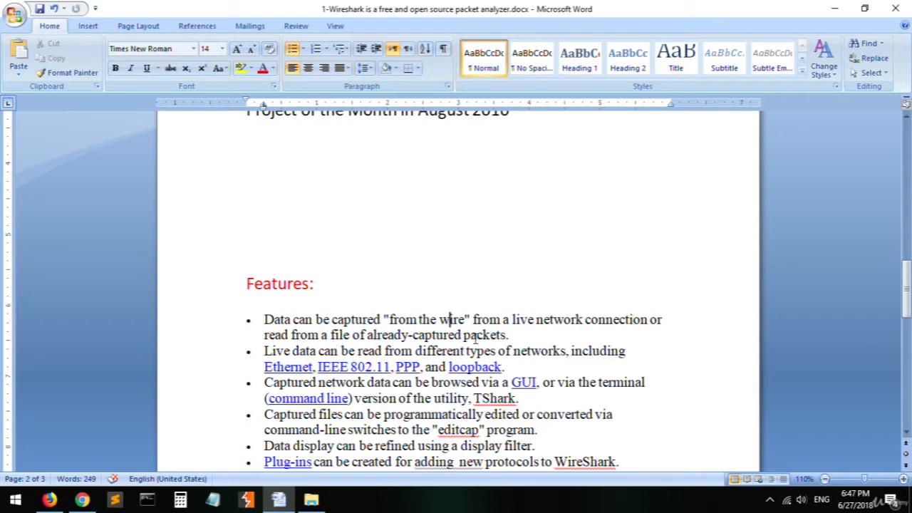
drag(525, 320, 646, 320)
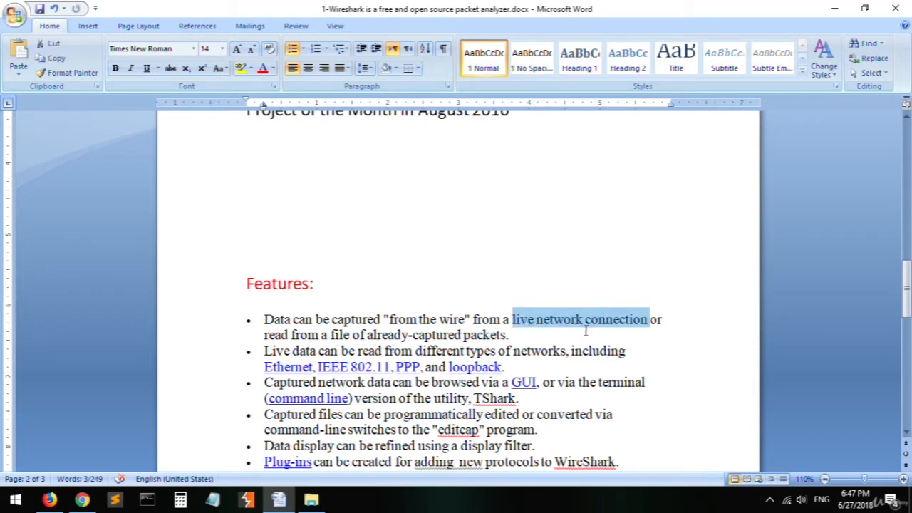
click(585, 331)
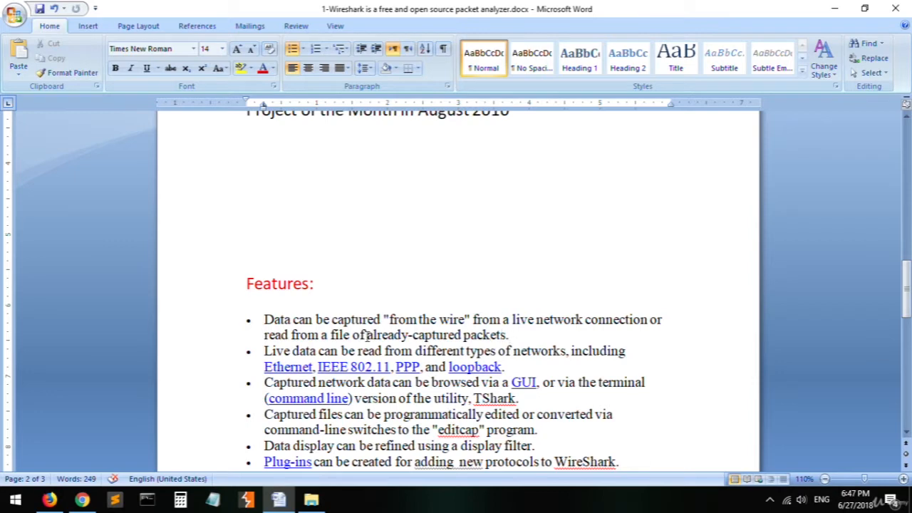
drag(301, 335, 491, 337)
click(491, 337)
- Read the second Features bullet on live data from different types of networks, highlighting "Ethernet" and "IEEE 802.11"
drag(278, 350, 571, 353)
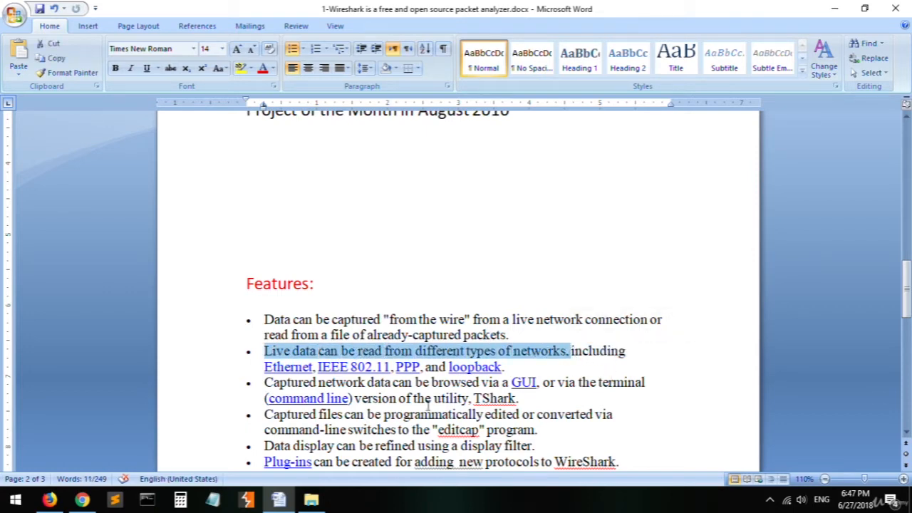
double_click(289, 367)
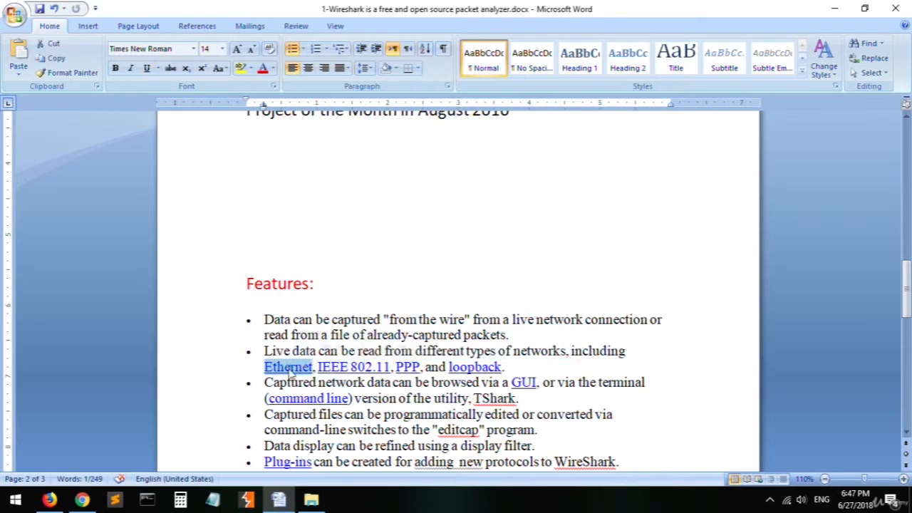
double_click(322, 366)
double_click(299, 366)
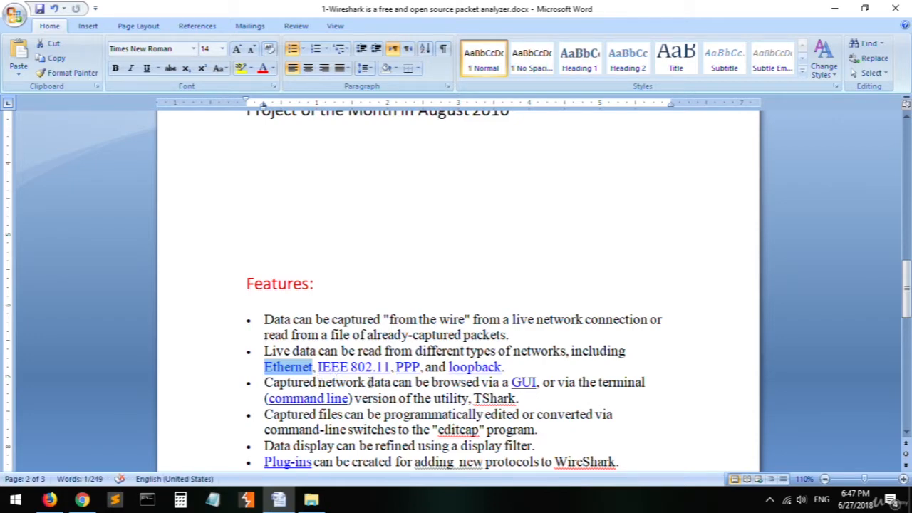
click(303, 367)
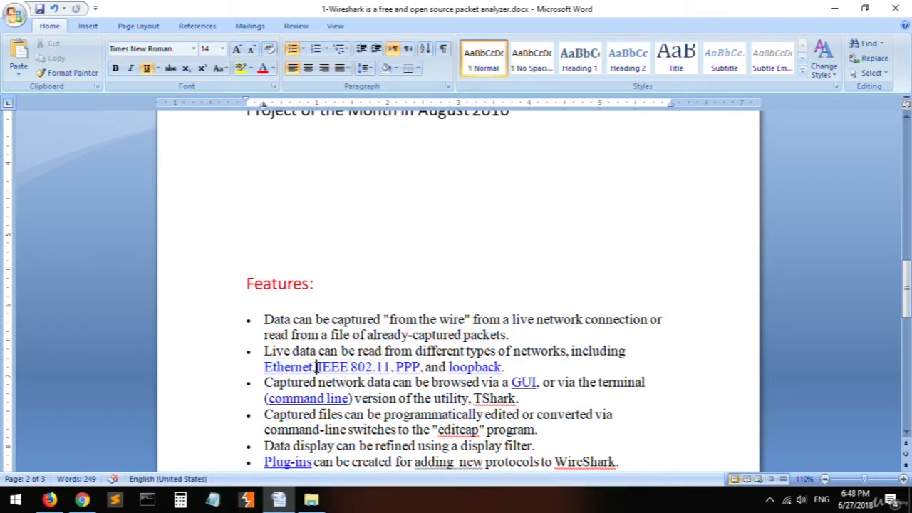
drag(315, 368, 352, 367)
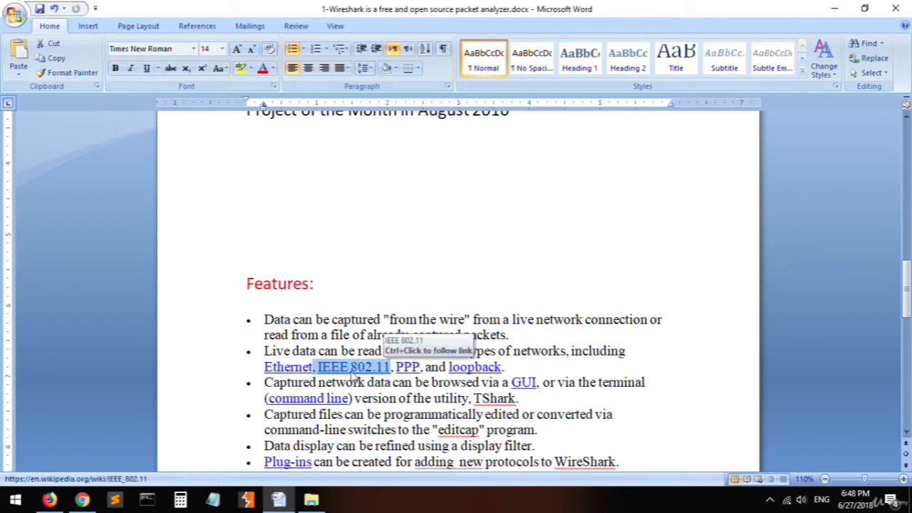
click(397, 367)
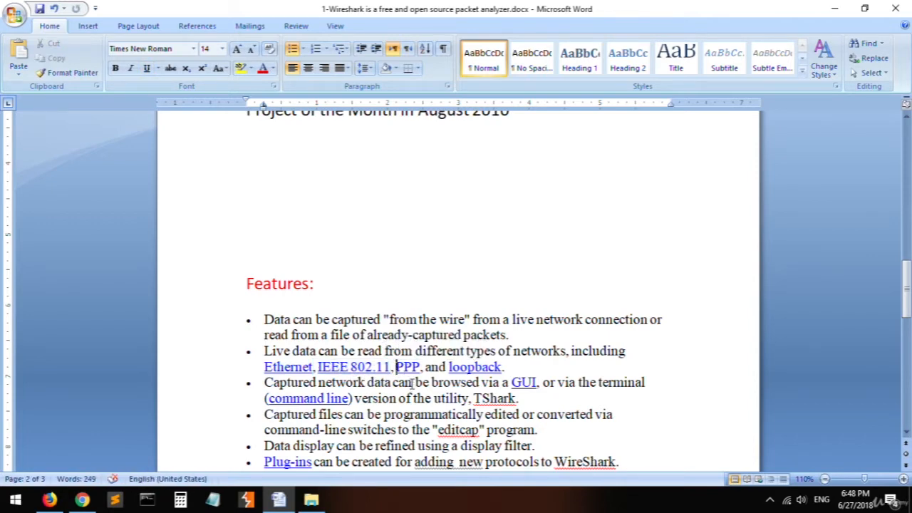
- Read the third Features bullet on browsing captured network data, highlighting "GUI", "command line" and "TShark"
scroll(470, 374, down, 1)
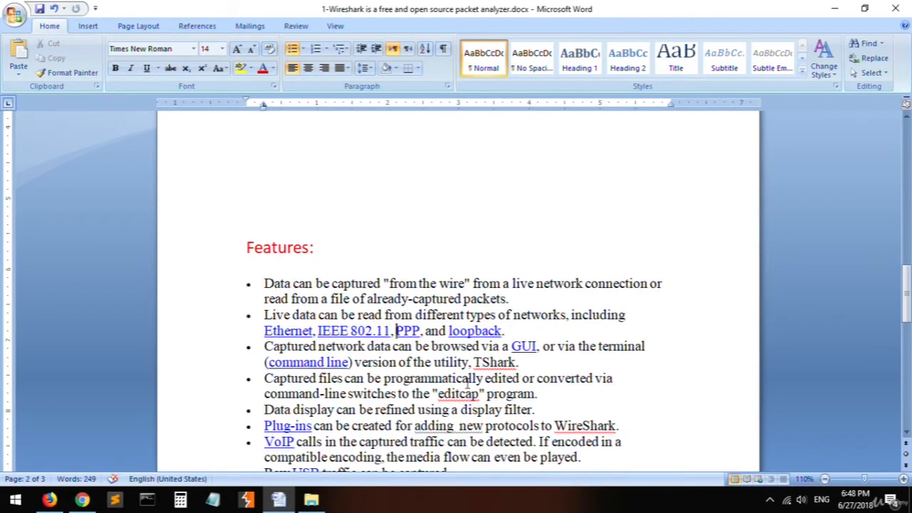
scroll(385, 362, down, 1)
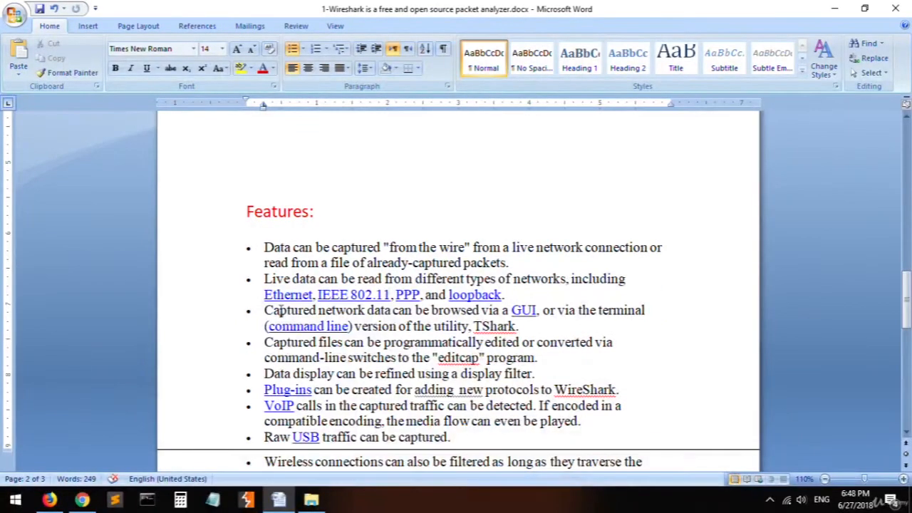
drag(280, 310, 536, 311)
click(535, 310)
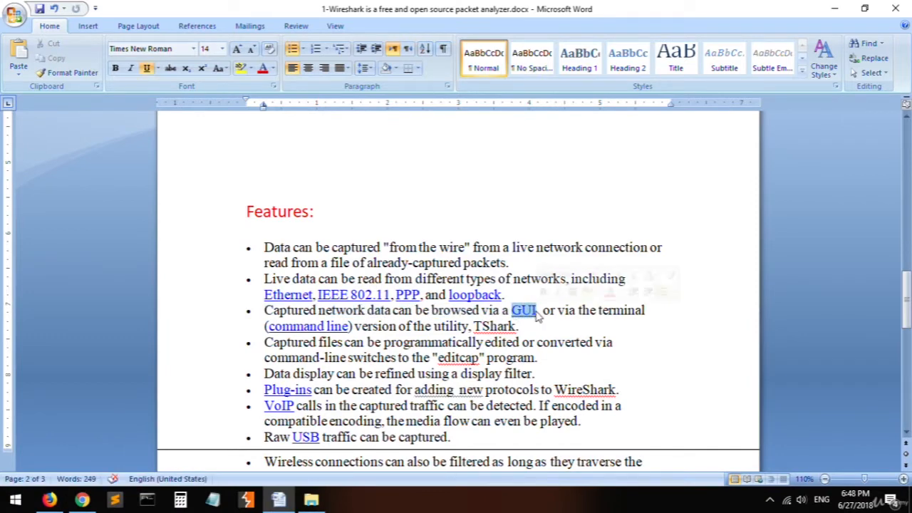
click(559, 312)
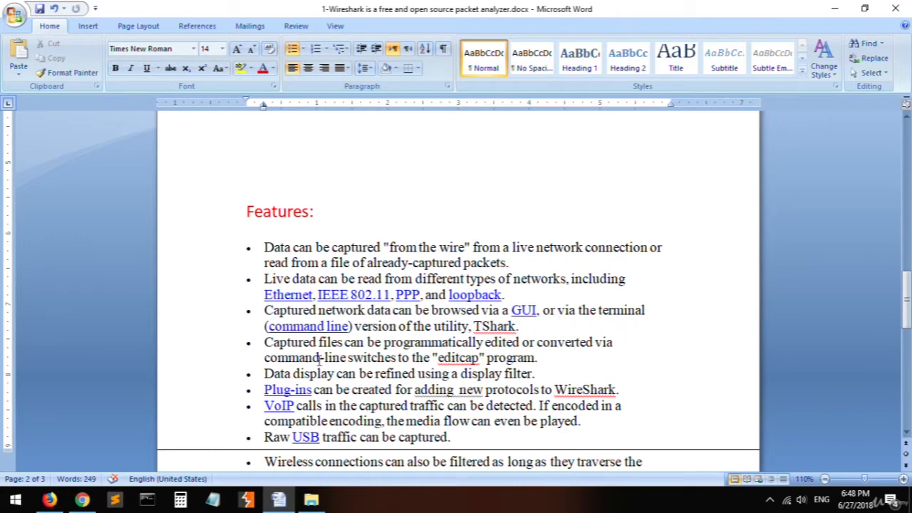
click(309, 326)
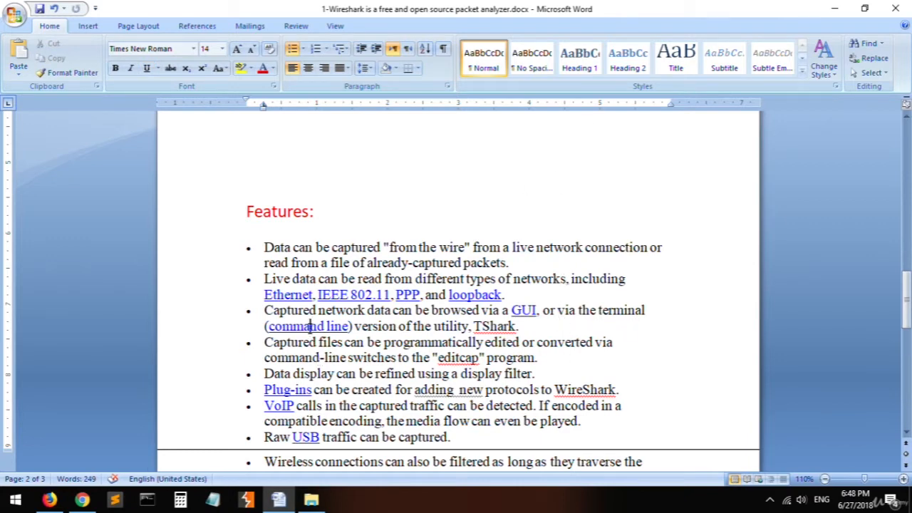
drag(474, 326, 520, 326)
click(486, 358)
double_click(523, 310)
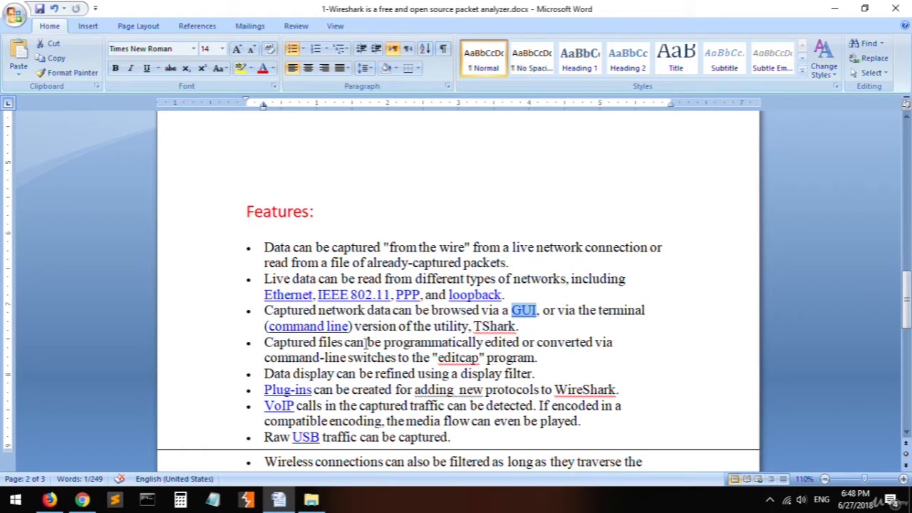
drag(309, 327, 349, 327)
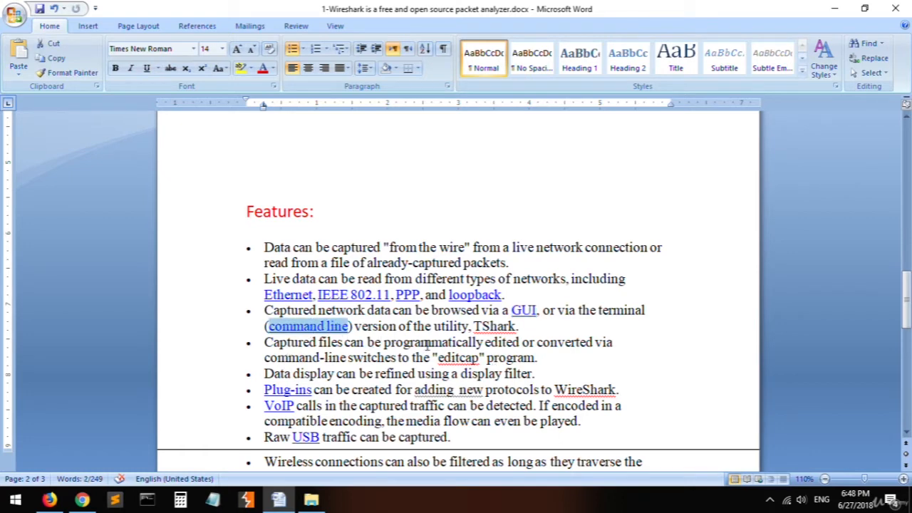
click(411, 342)
- Read the fourth Features bullet, highlighting "Captured files can be programmatically" and the part about command-line switches to the "editcap" program
scroll(411, 342, down, 1)
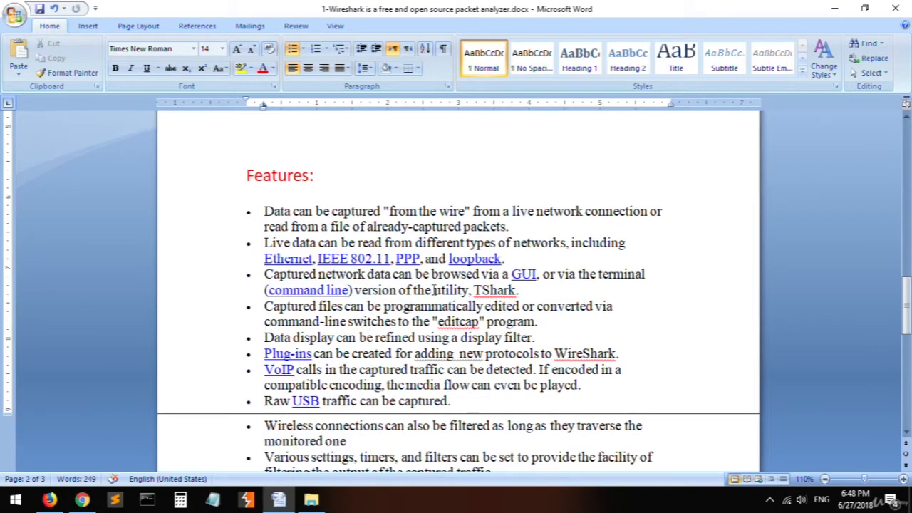
double_click(292, 305)
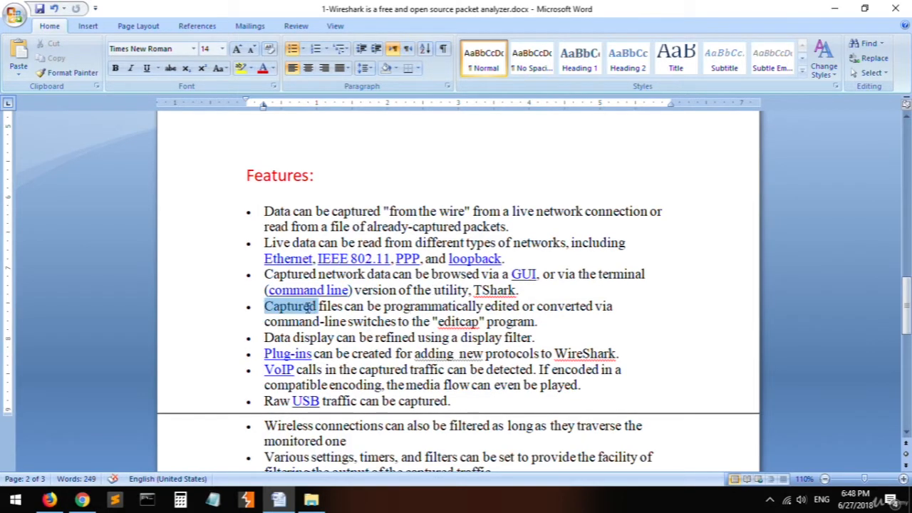
drag(310, 306, 485, 307)
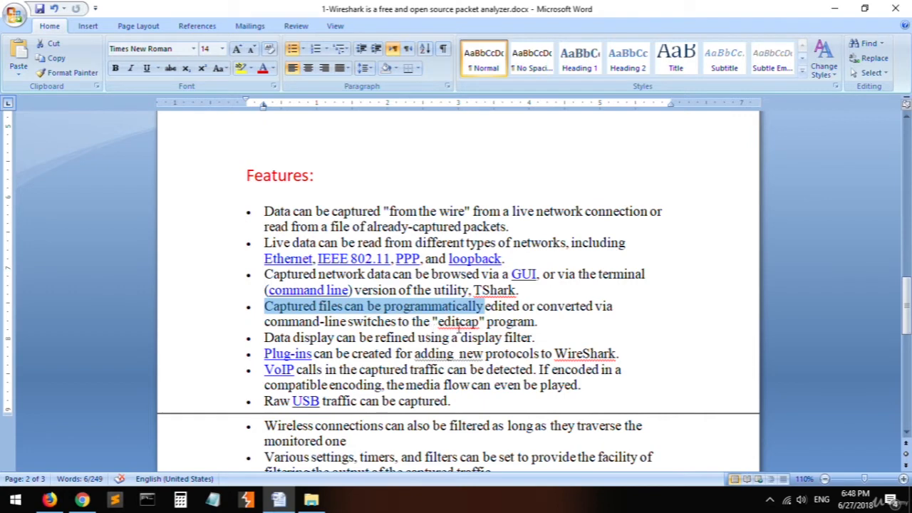
click(458, 325)
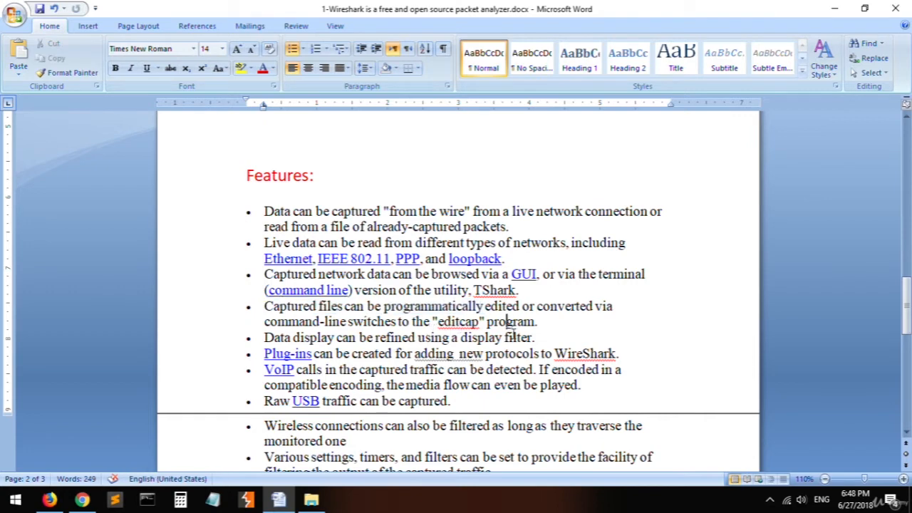
double_click(473, 323)
click(508, 322)
drag(479, 322, 345, 308)
click(349, 322)
- Read the bullets on refining the data display and adding new protocols, highlighting "display filter" and "Plug-ins"
drag(278, 337, 491, 337)
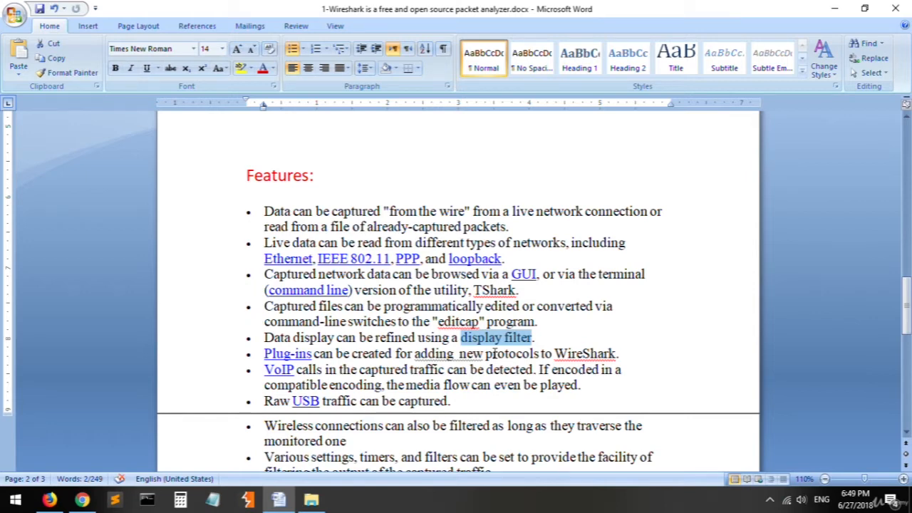
click(498, 338)
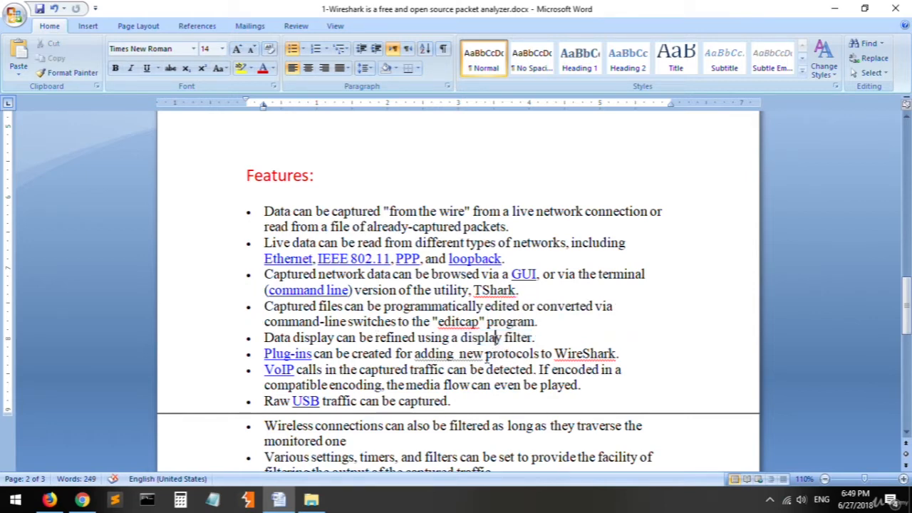
drag(533, 338, 260, 338)
click(369, 353)
drag(265, 353, 311, 354)
click(375, 353)
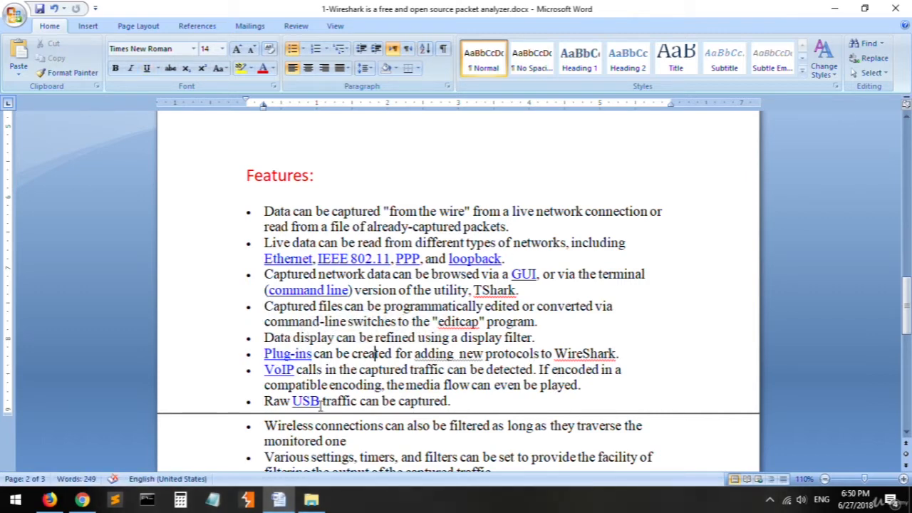
- Read the bullet on detecting calls in captured traffic, highlighting "VoIP", "be detected" and "encoded"
double_click(282, 369)
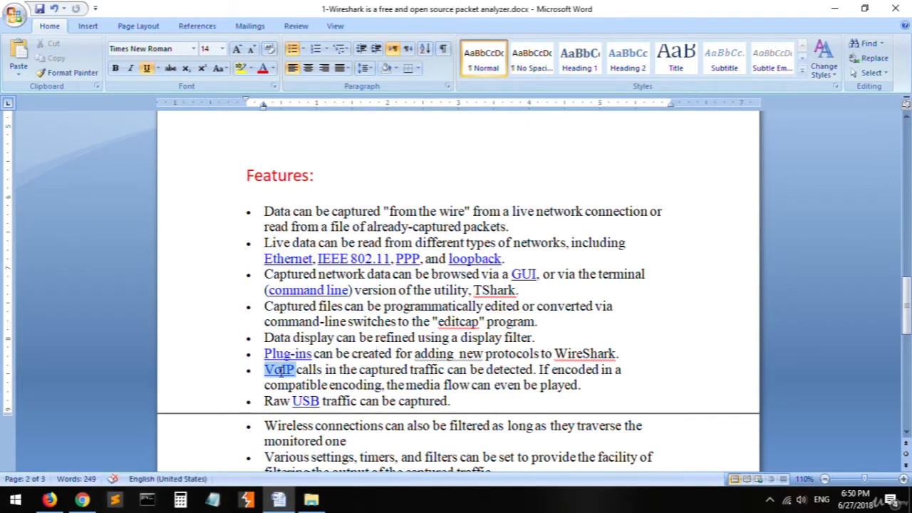
click(277, 374)
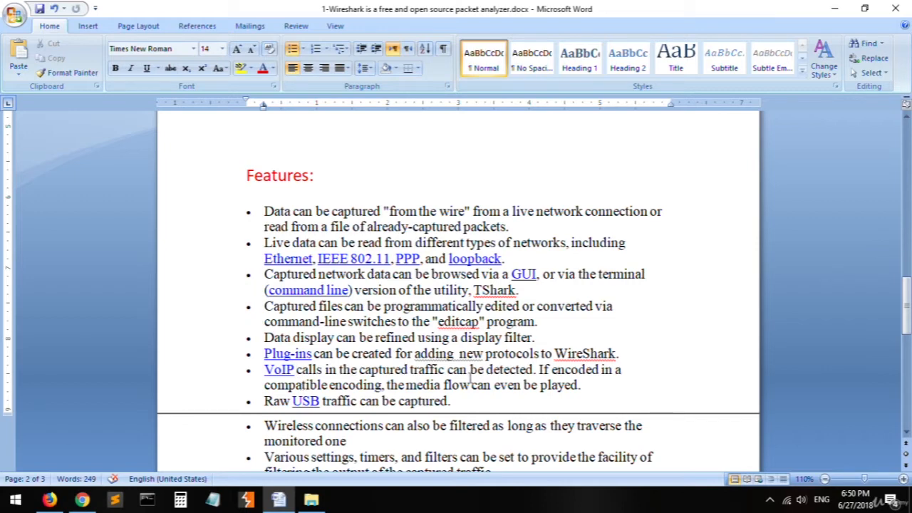
drag(533, 369, 470, 369)
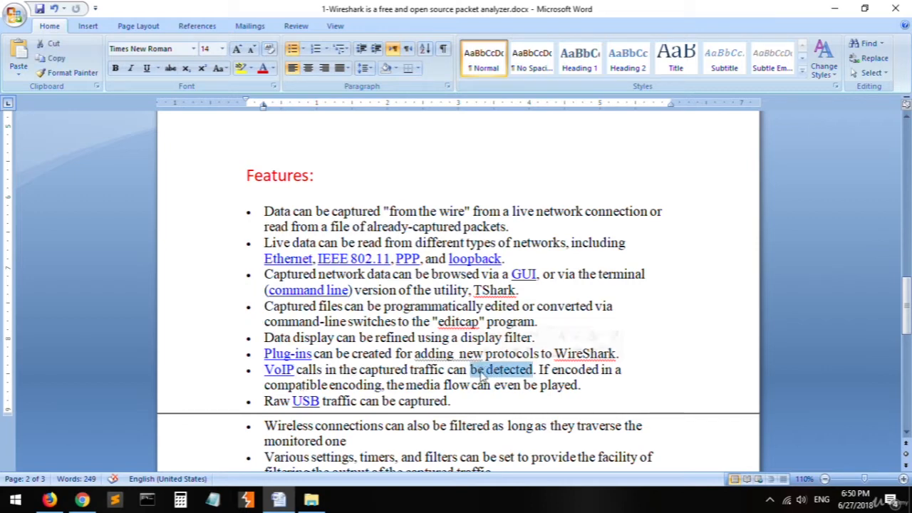
click(590, 385)
double_click(586, 369)
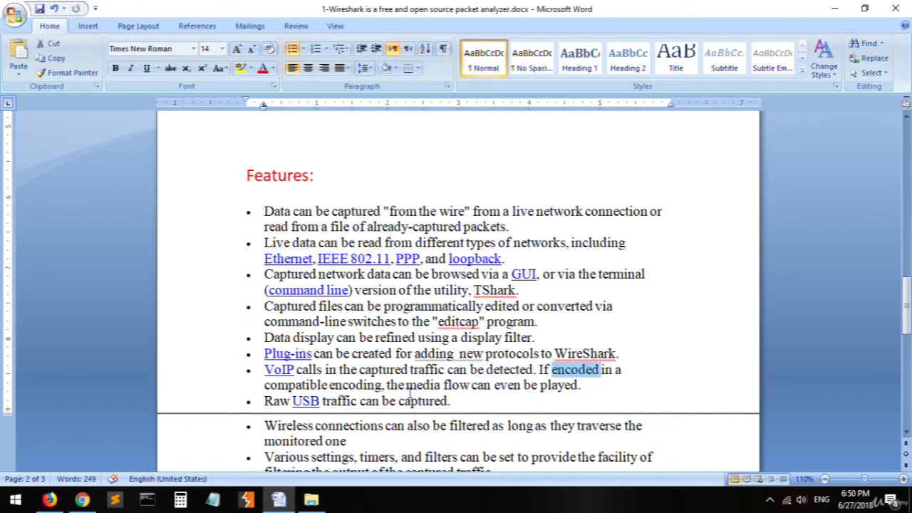
click(407, 384)
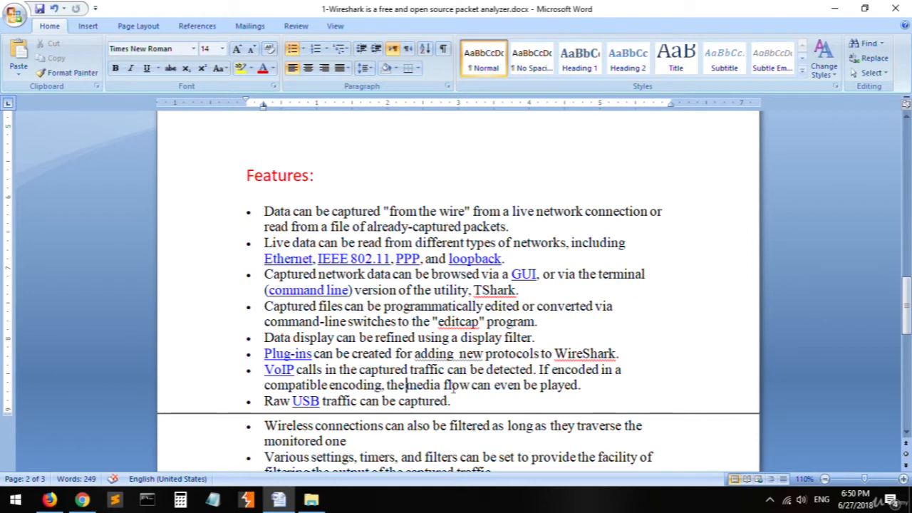
drag(283, 370, 253, 369)
click(593, 386)
click(264, 369)
- Read the bullets on raw USB traffic and on filtering wireless connections, highlighting their text
scroll(411, 394, down, 1)
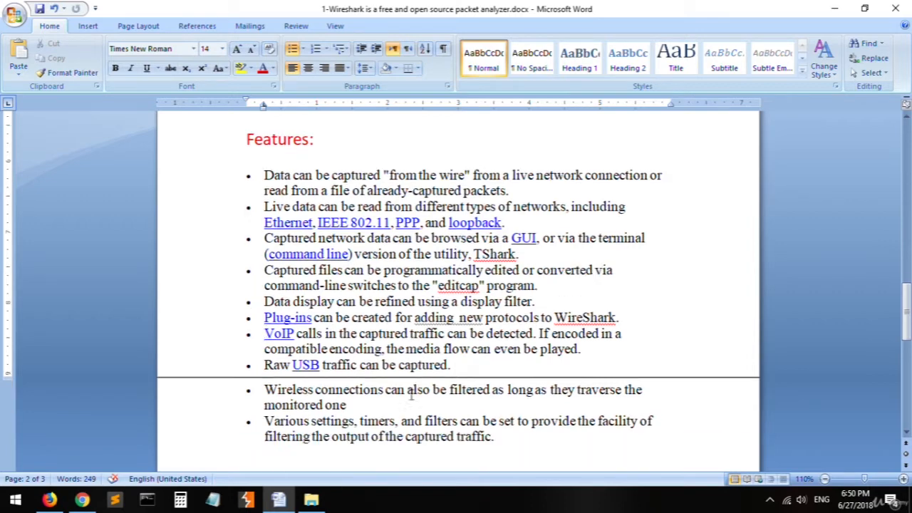
drag(264, 364, 446, 366)
click(458, 368)
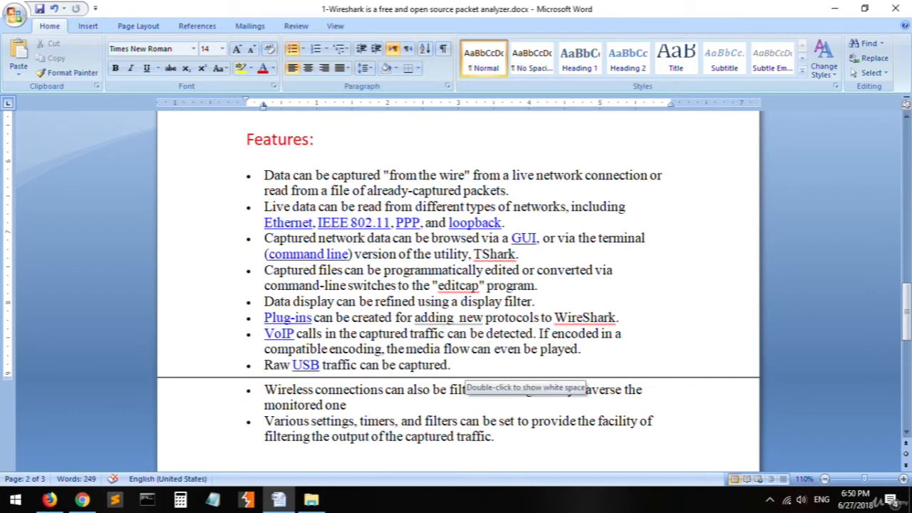
scroll(456, 377, down, 1)
drag(280, 354, 376, 370)
click(384, 385)
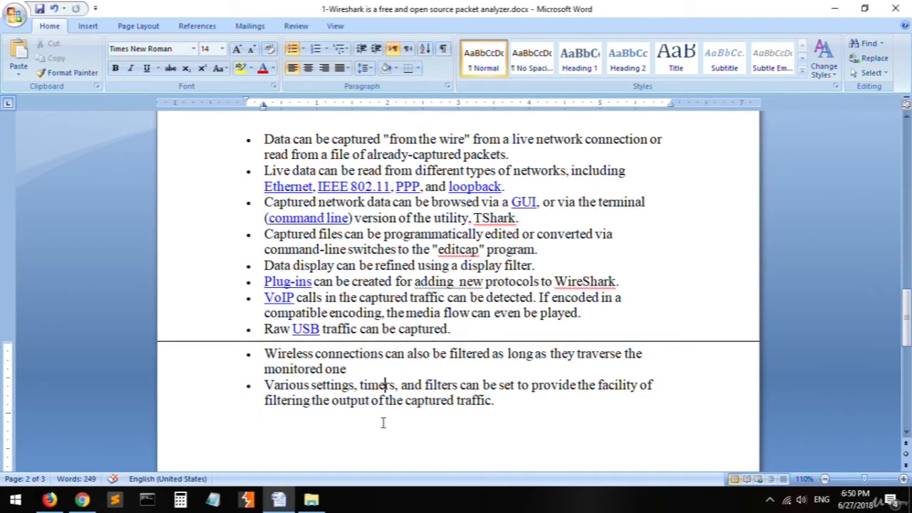
- Read the last Features bullet, highlighting "Various settings, timers, and filters can"
scroll(324, 403, down, 1)
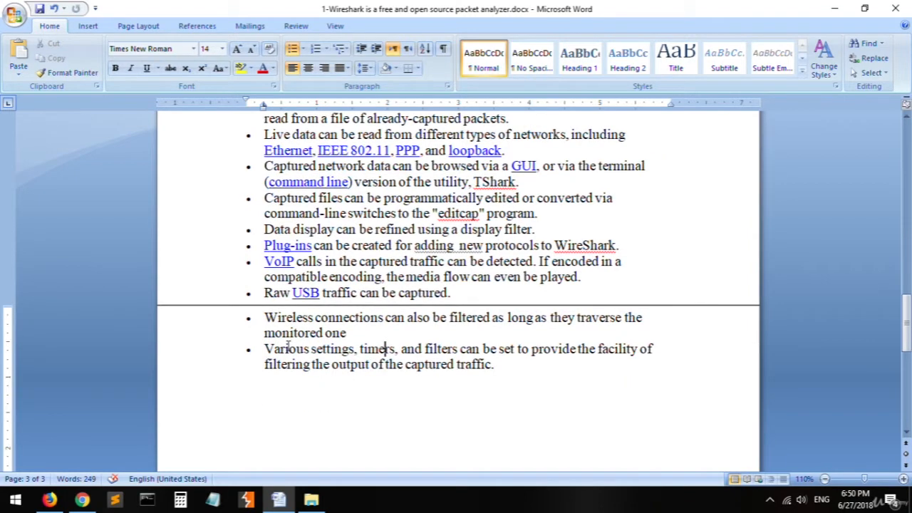
drag(285, 351, 483, 349)
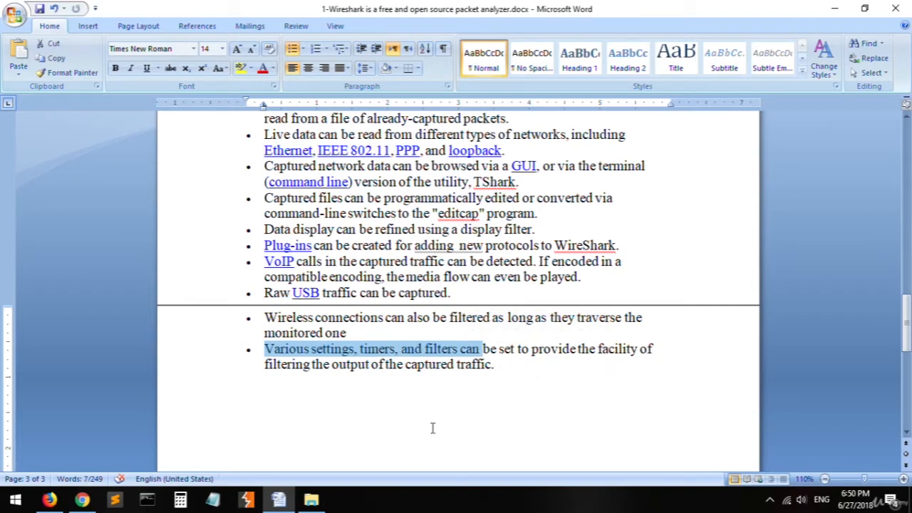
click(447, 367)
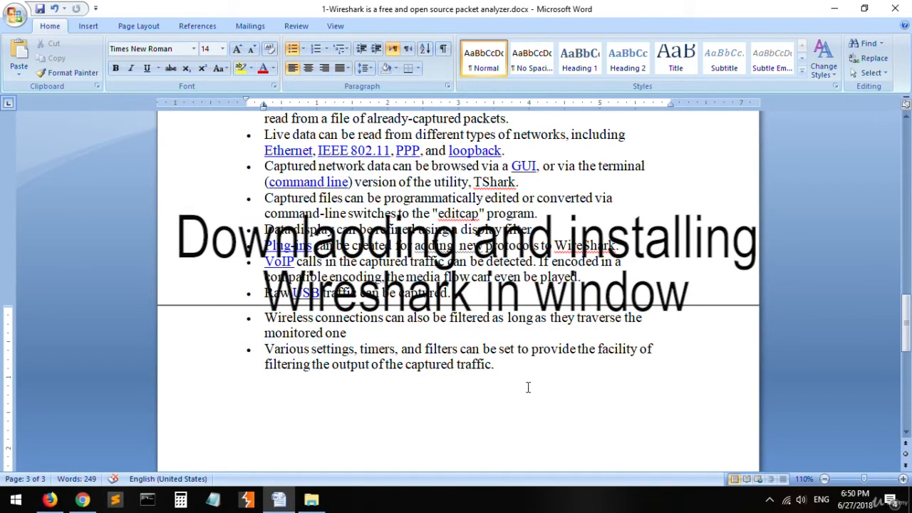
scroll(524, 384, down, 5)
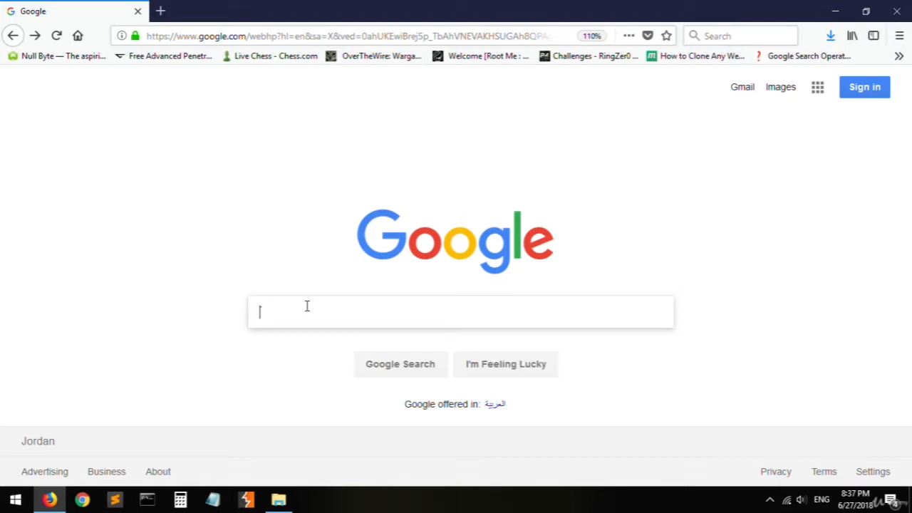
- In Firefox, search Google for "wireshark" and open the download section of the wireshark.org site
text(wire)
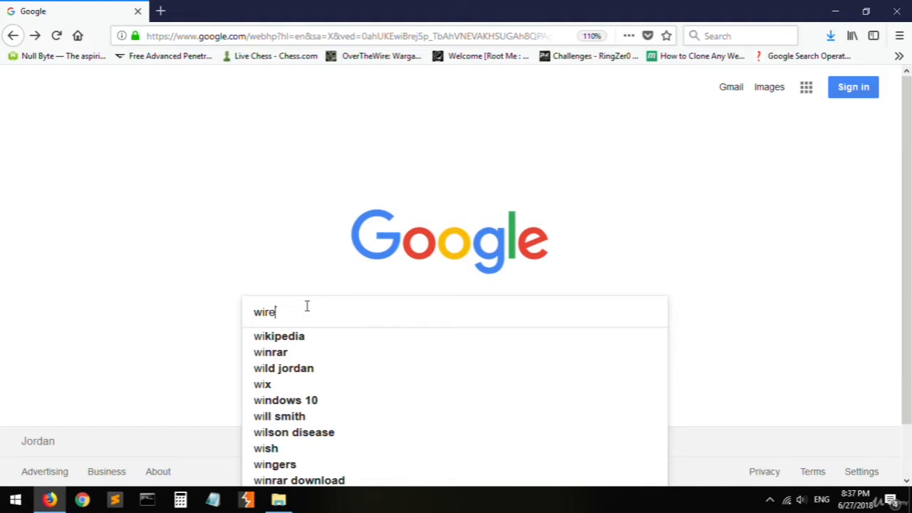
text(shark)
key(Return)
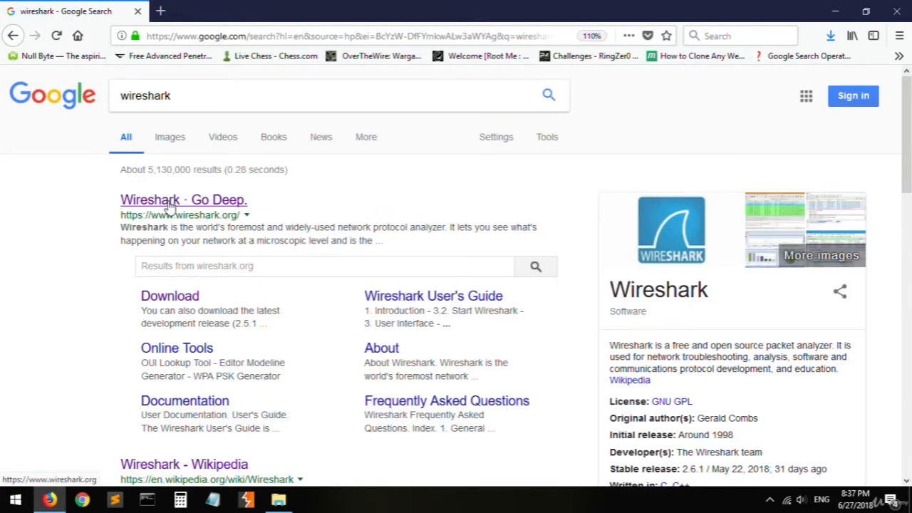
click(169, 202)
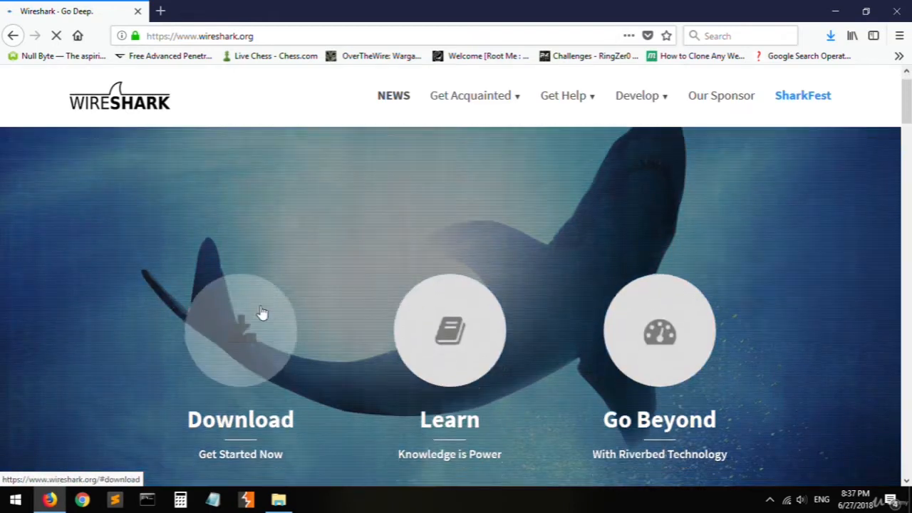
click(260, 314)
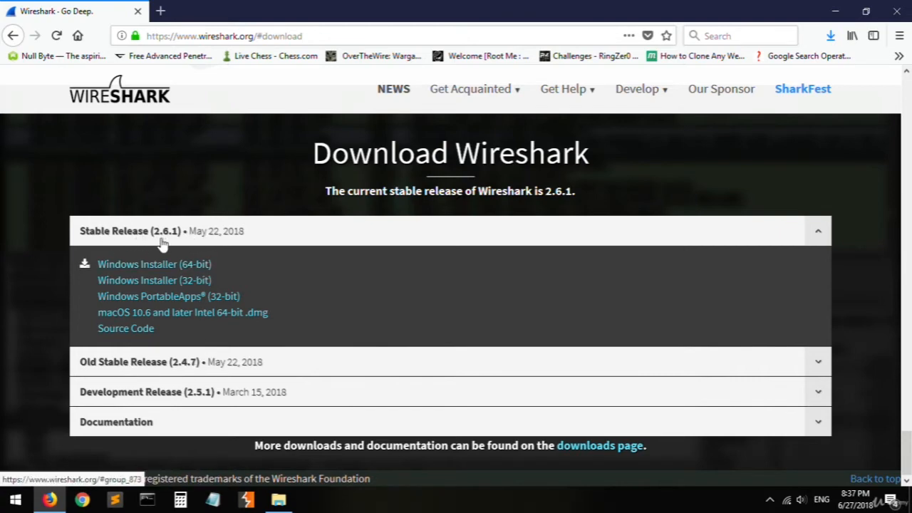
- Examine the download options under Old Stable Release (2.4.7), Documentation, Development Release (2.5.1) and Stable Release (2.6.1)
click(139, 365)
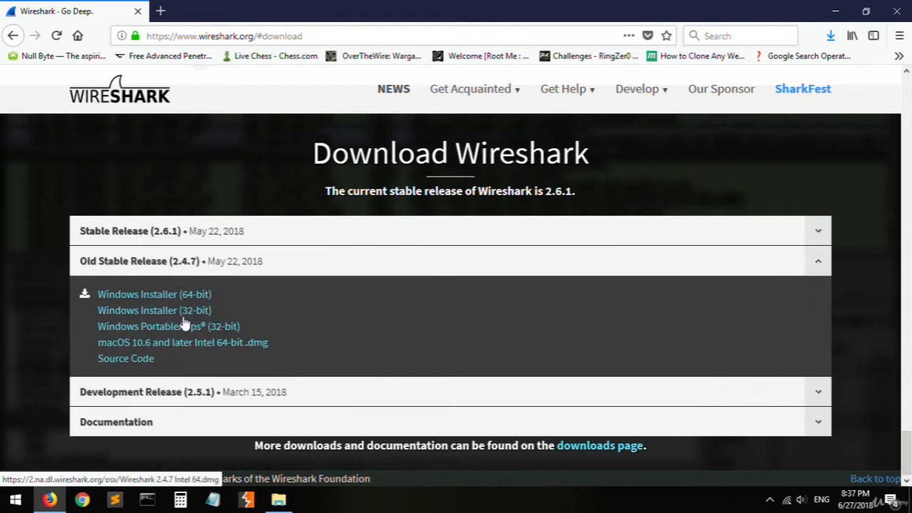
click(190, 270)
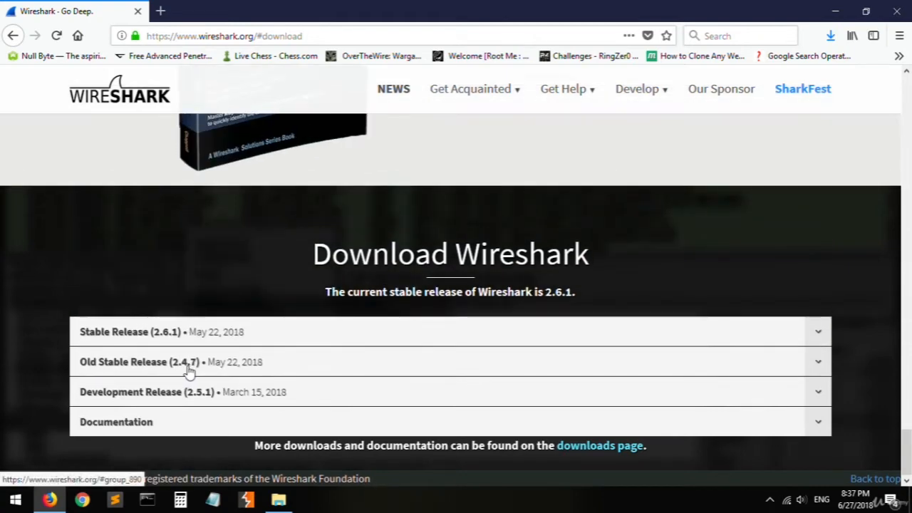
click(135, 423)
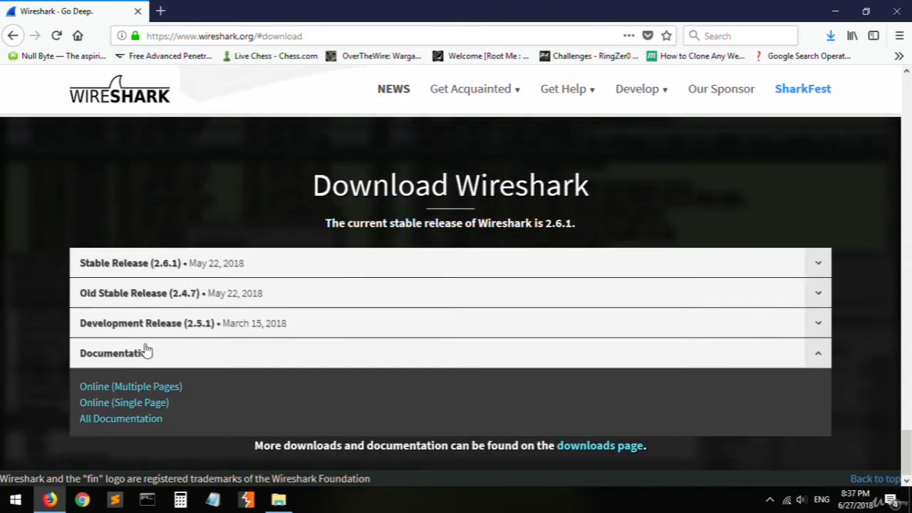
click(147, 326)
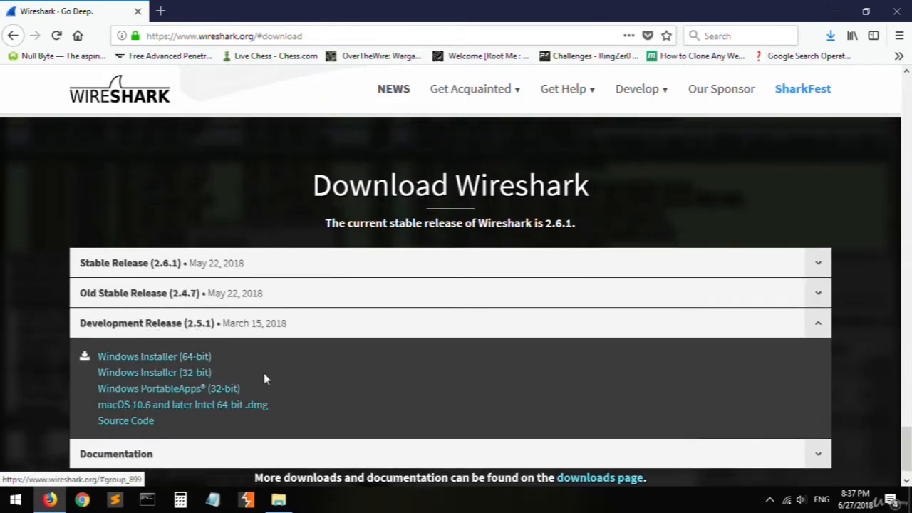
click(164, 294)
click(253, 262)
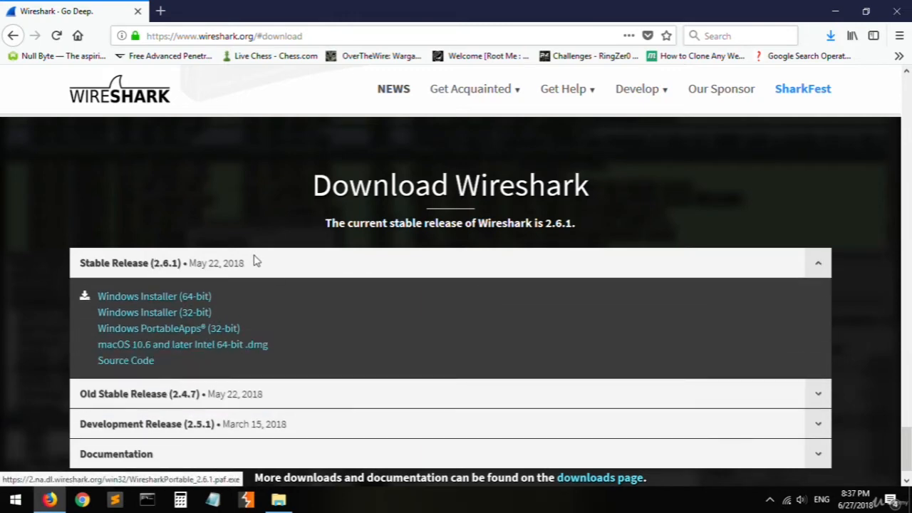
click(201, 322)
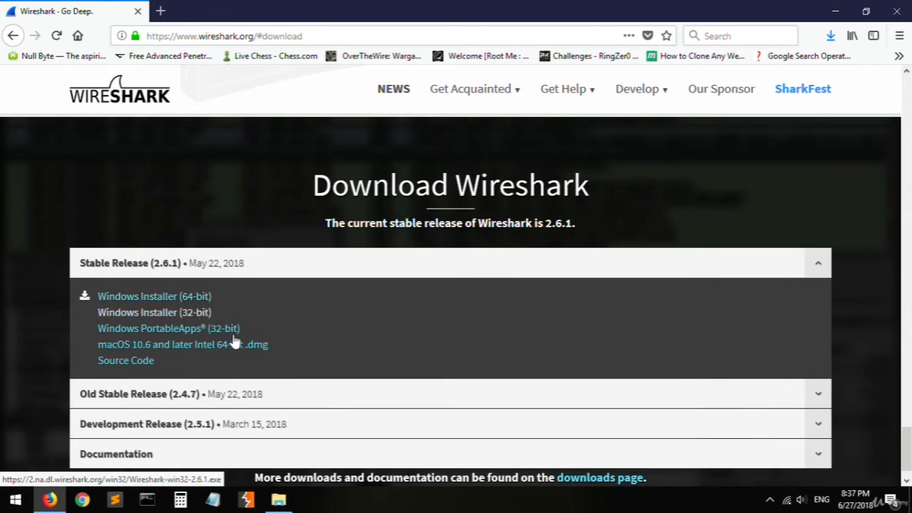
- Request the stable release's Windows Installer (64-bit) and cancel saving the file
click(180, 299)
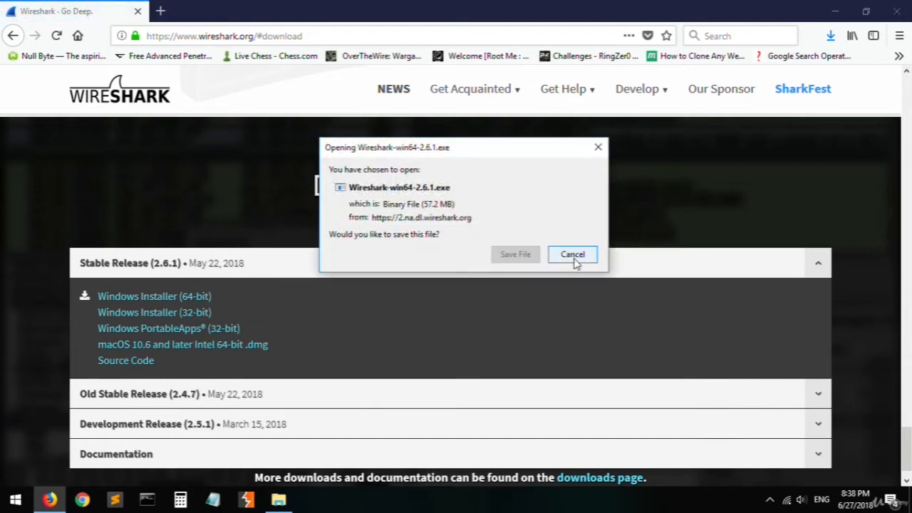
click(574, 259)
- In File Explorer, run Wireshark-win64-2.6.1.exe from the wire folder and advance the setup to choosing components
click(279, 499)
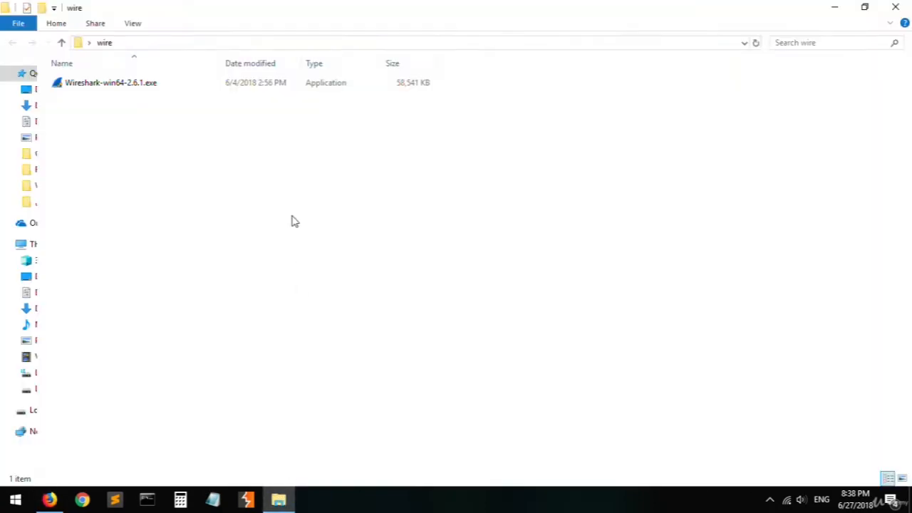
double_click(137, 84)
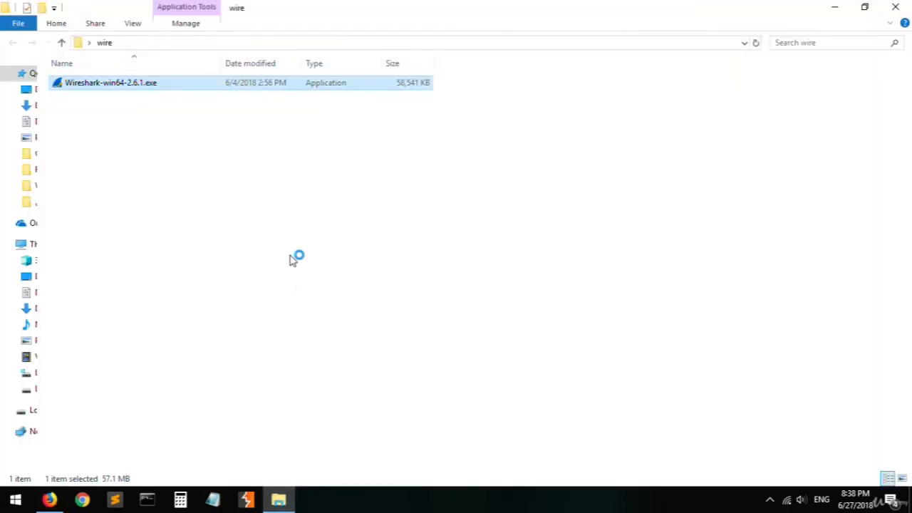
click(390, 355)
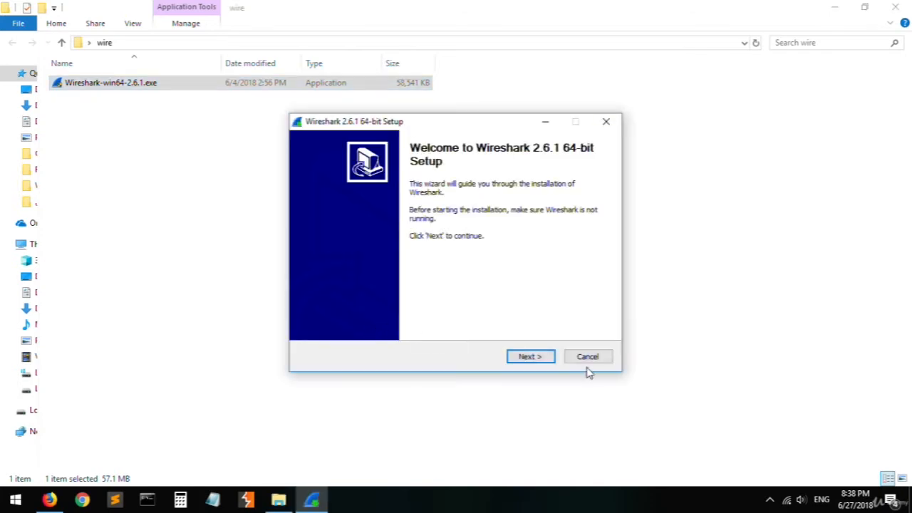
click(545, 360)
click(536, 360)
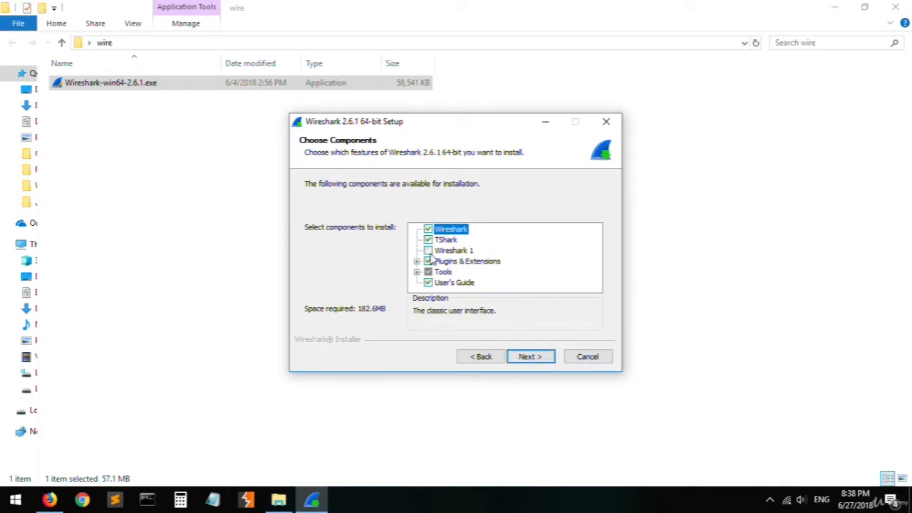
- Add the Wireshark 1 component and a Wireshark Desktop Icon to the installation, and advance to the packet capture options
click(454, 253)
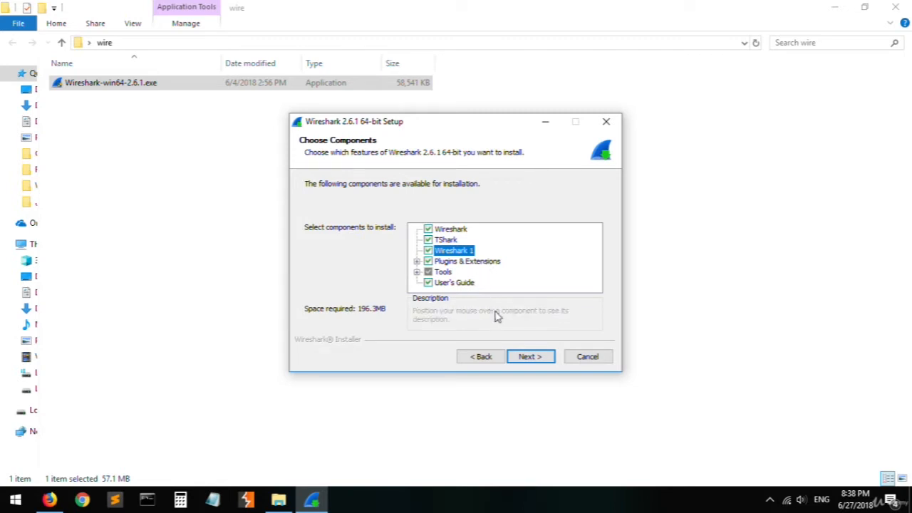
click(530, 357)
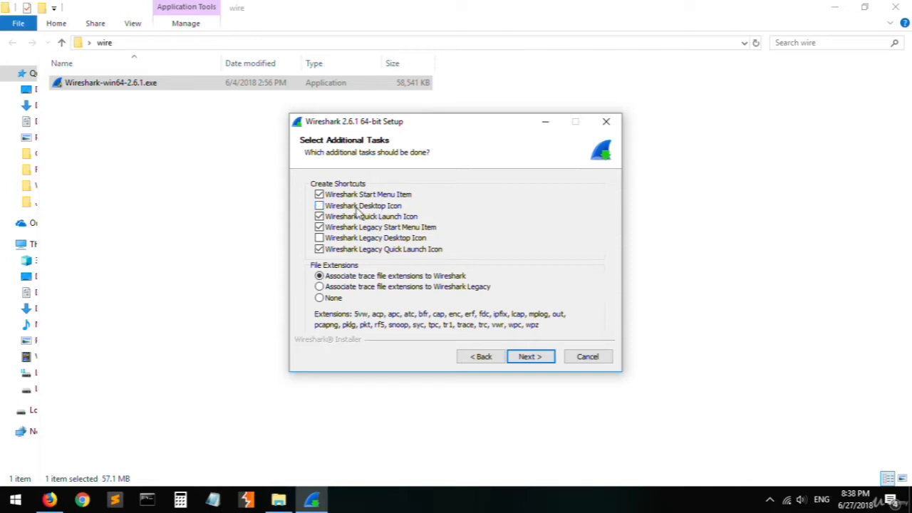
click(364, 206)
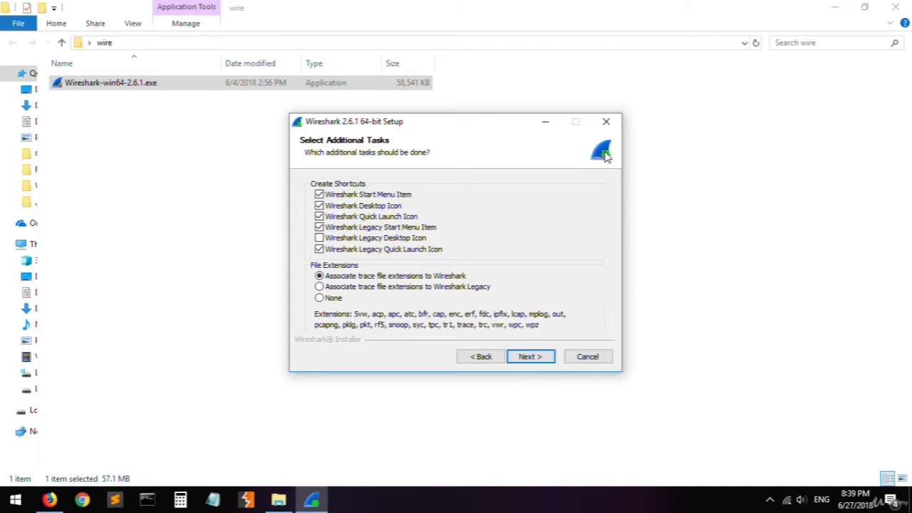
click(539, 357)
click(536, 360)
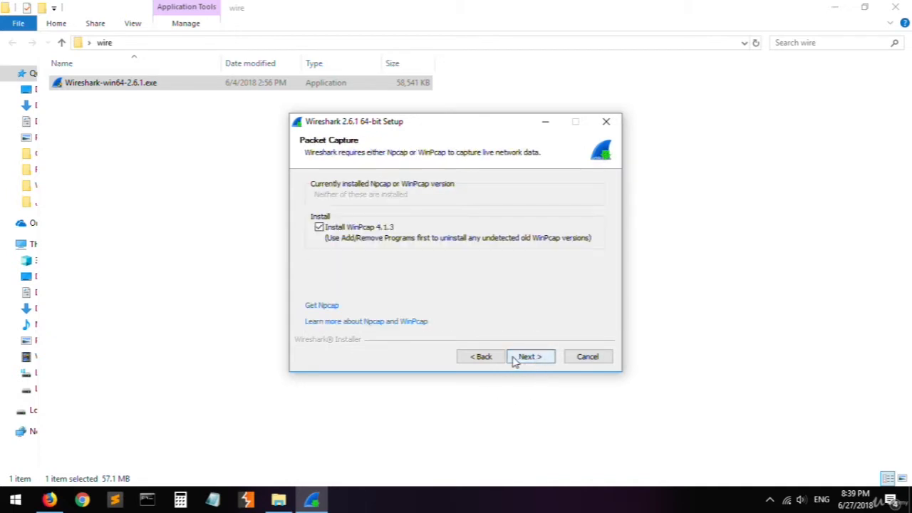
- Go back to check the install location C:\Program Files\Wireshark, highlighting part of the path, and return to the packet capture options
click(484, 358)
click(356, 279)
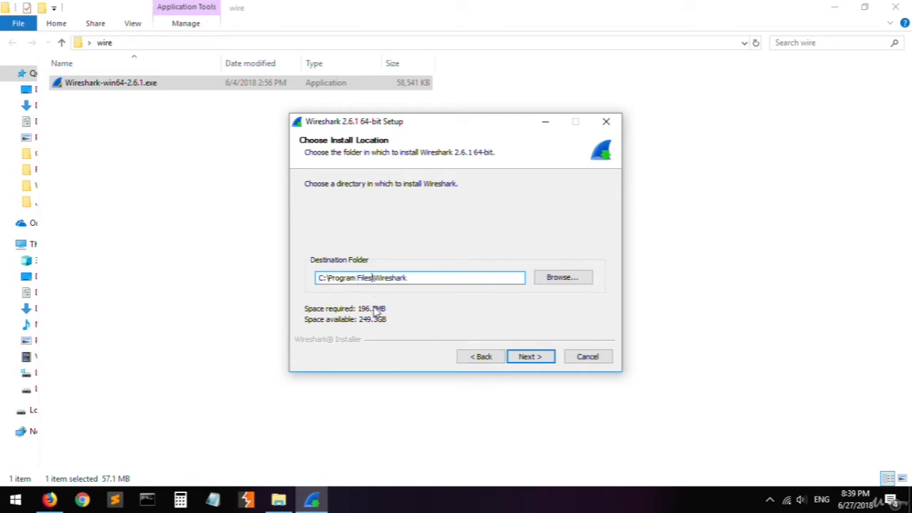
double_click(352, 277)
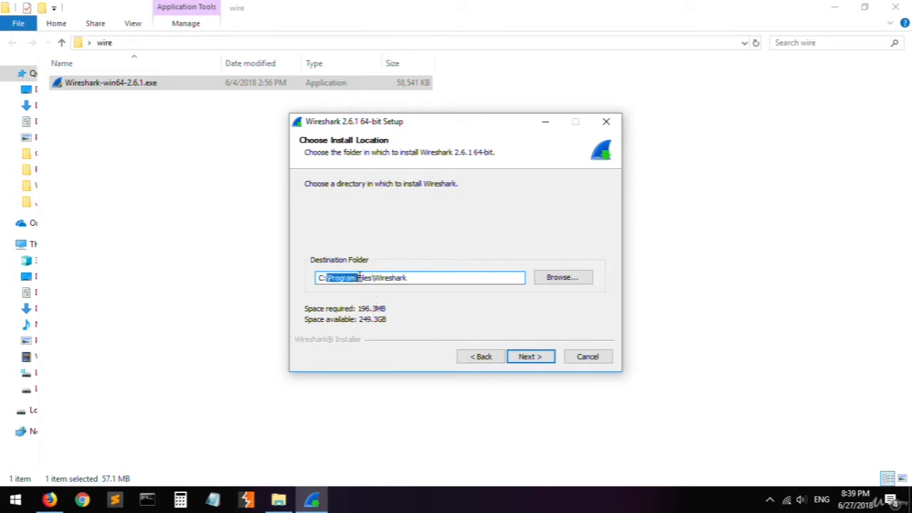
drag(362, 278, 372, 278)
click(376, 281)
click(527, 358)
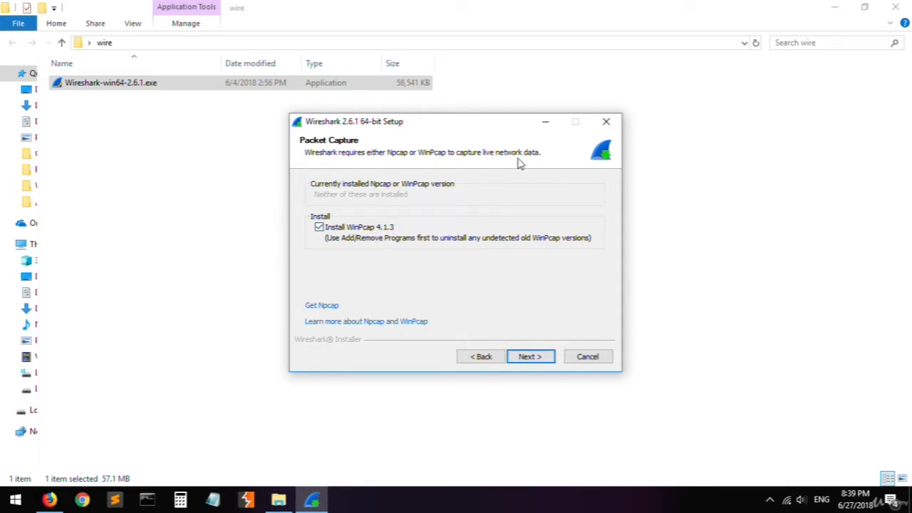
- Keep WinPcap 4.1.3 selected, include USBPcap 1.2.0.3, and start the Wireshark installation
click(543, 359)
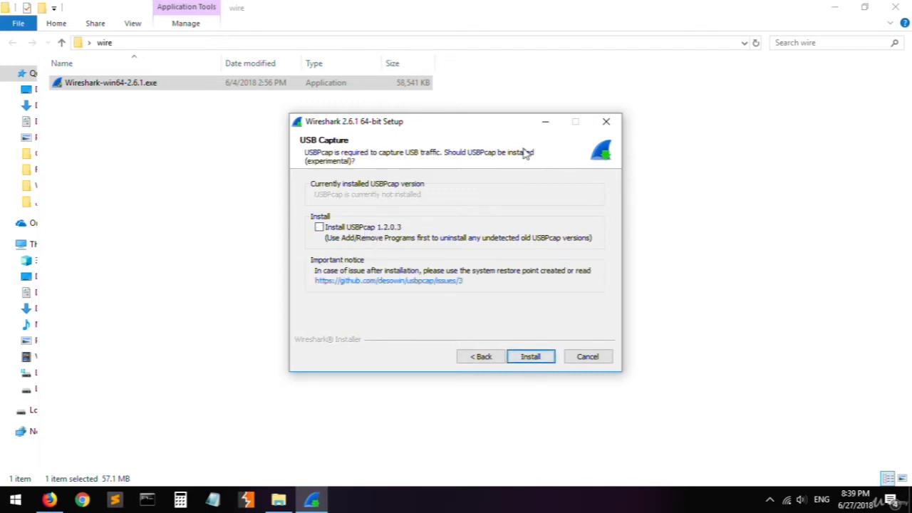
click(366, 228)
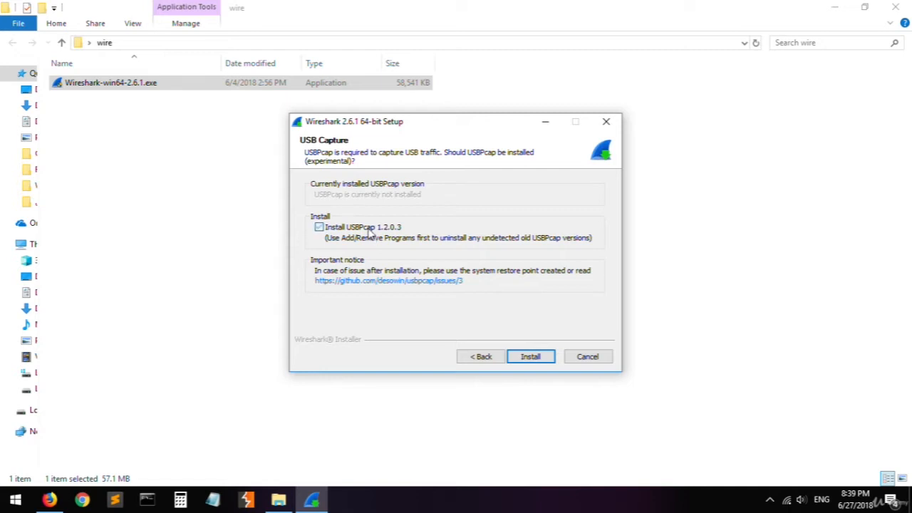
click(536, 359)
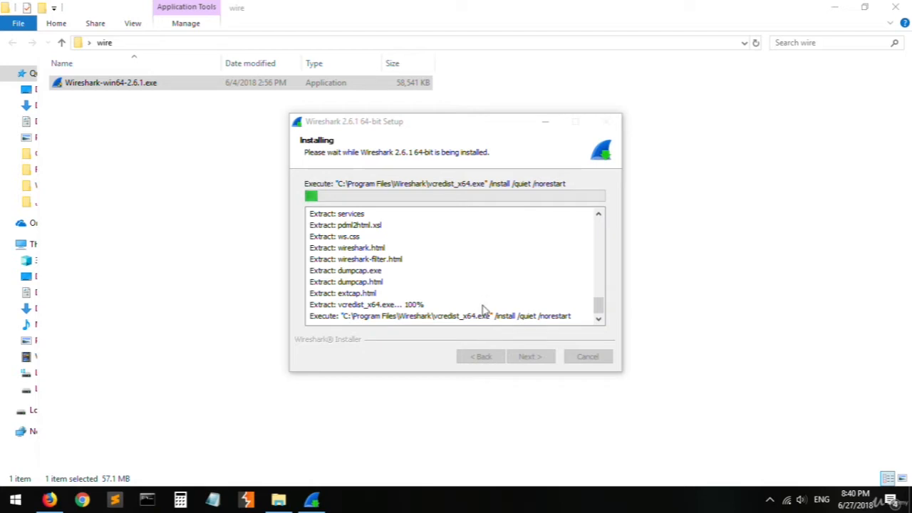
- Move the Wireshark setup window aside, install WinPcap 4.1.3 with its driver starting at boot, and dismiss the USBPcap setup notice
drag(381, 125, 293, 127)
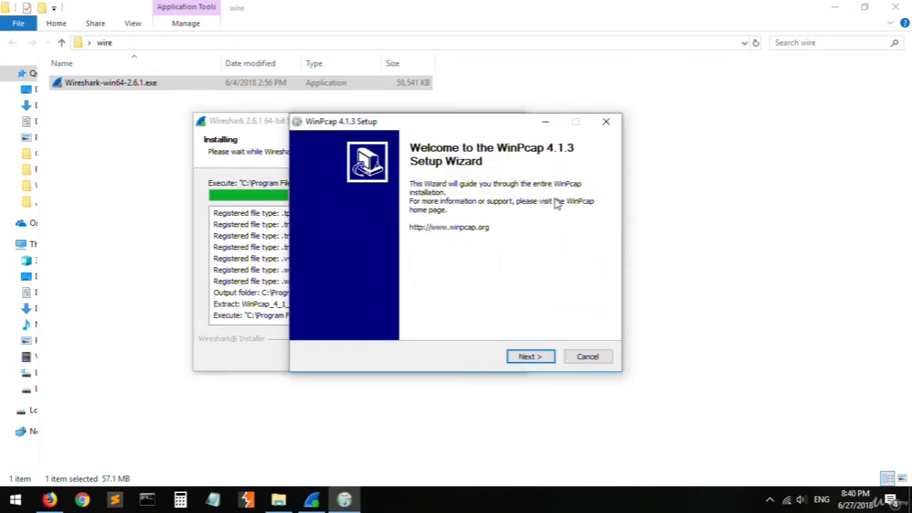
click(536, 361)
click(543, 362)
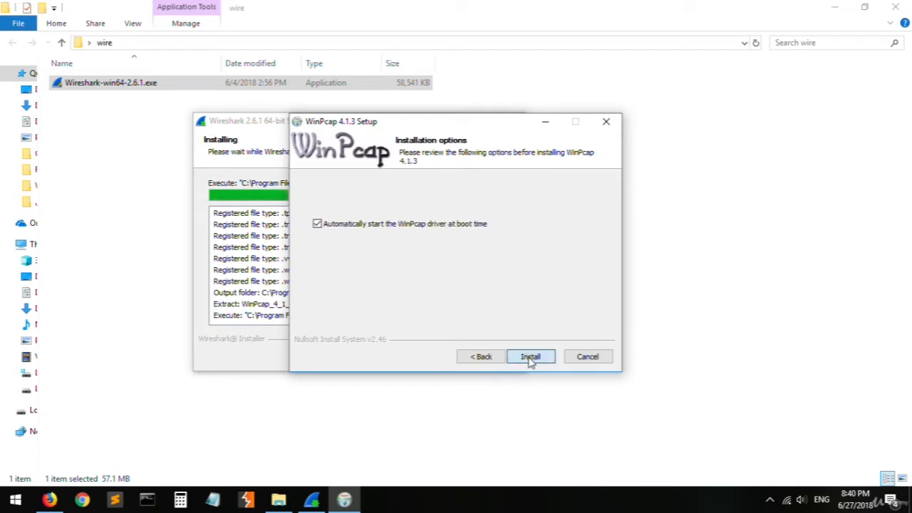
click(532, 362)
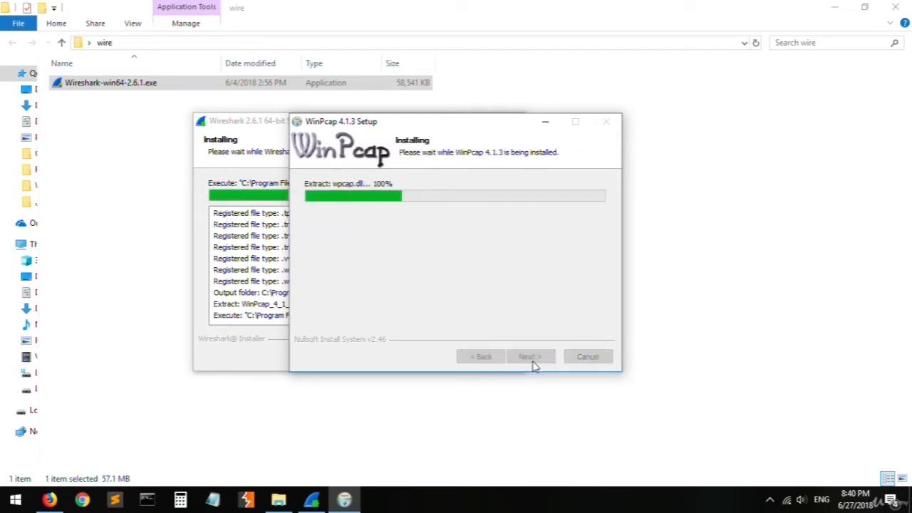
click(537, 363)
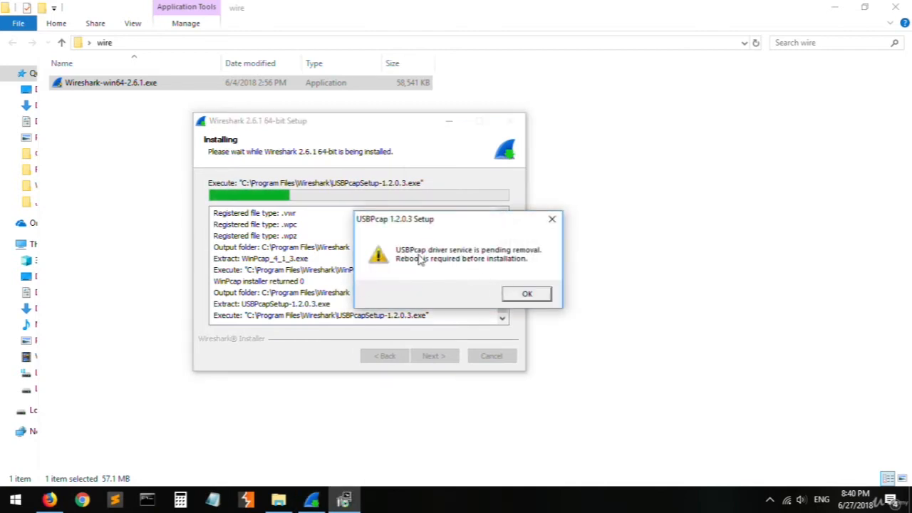
click(527, 293)
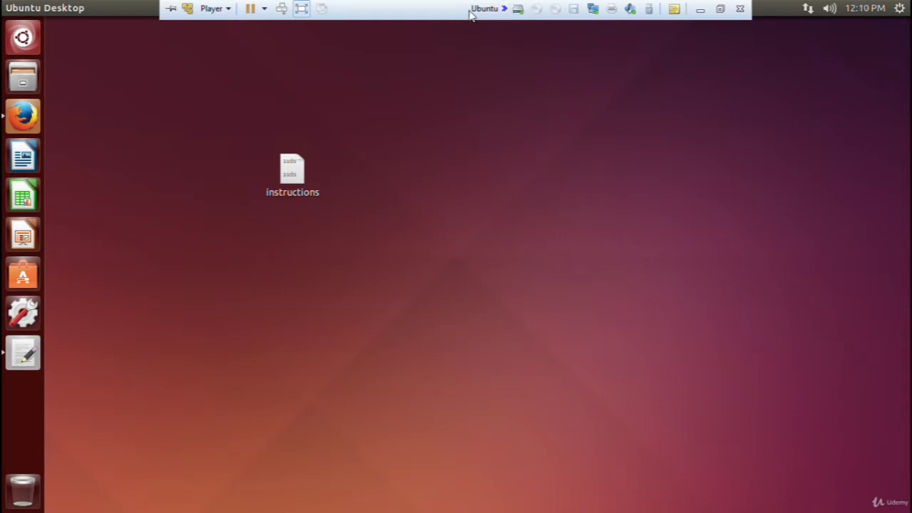
- On the Ubuntu desktop, open the instructions file and copy the line "sudo add-apt-repository ppa:wireshark-dev/stable"
double_click(311, 183)
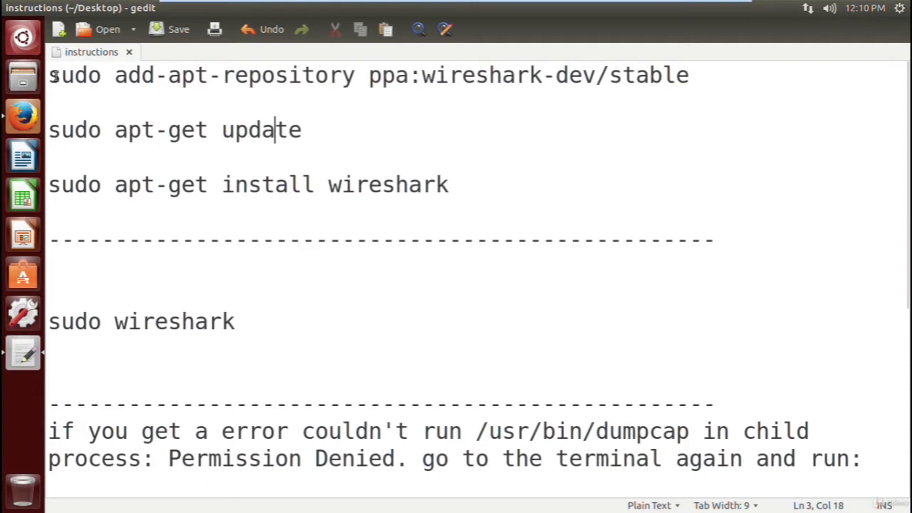
drag(49, 75, 666, 73)
key(ctrl+c)
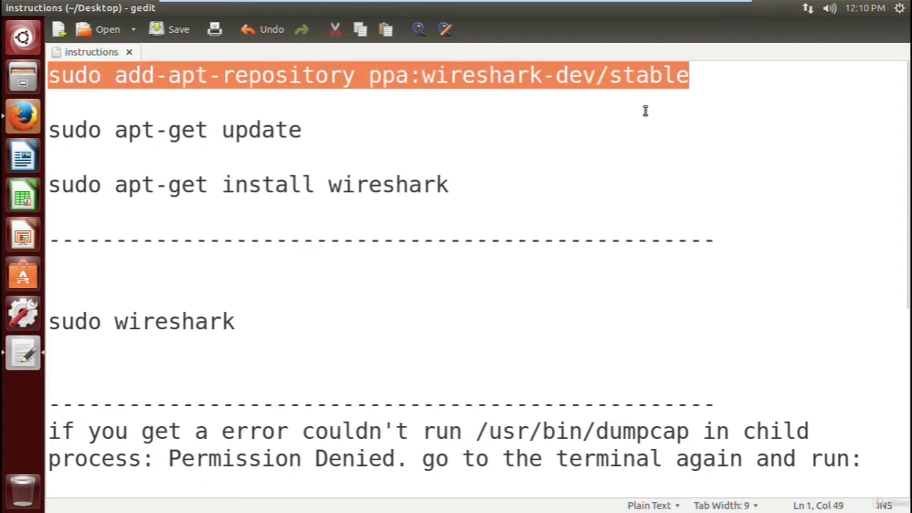
click(168, 185)
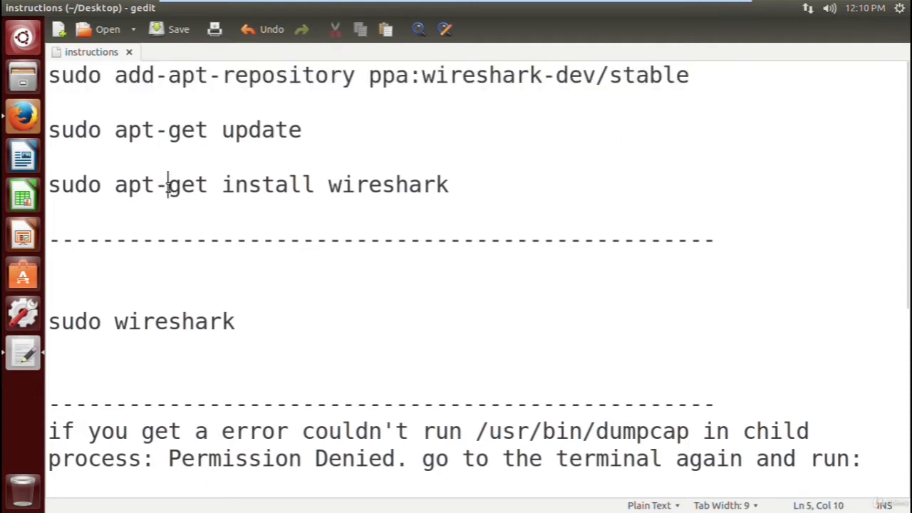
- Run the copied command "sudo add-apt-repository ppa:wireshark-dev/stable" in a new terminal
key(ctrl+alt+t)
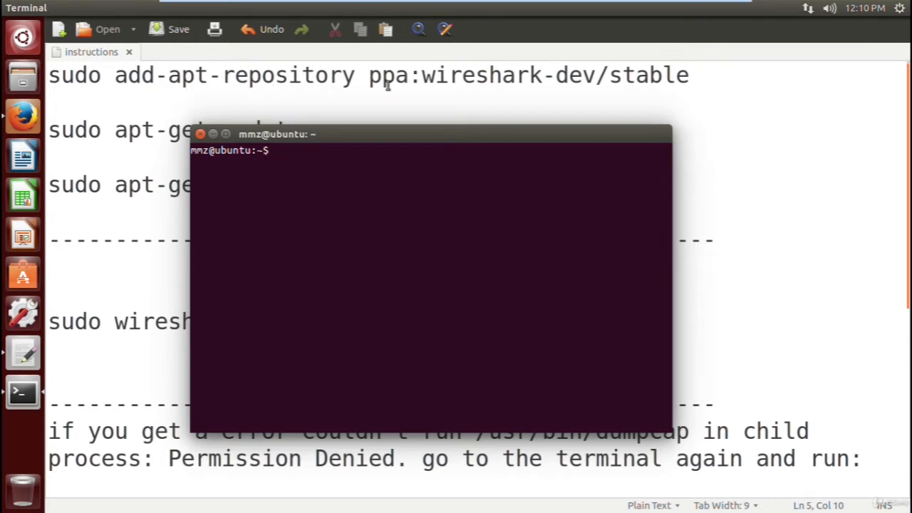
click(408, 75)
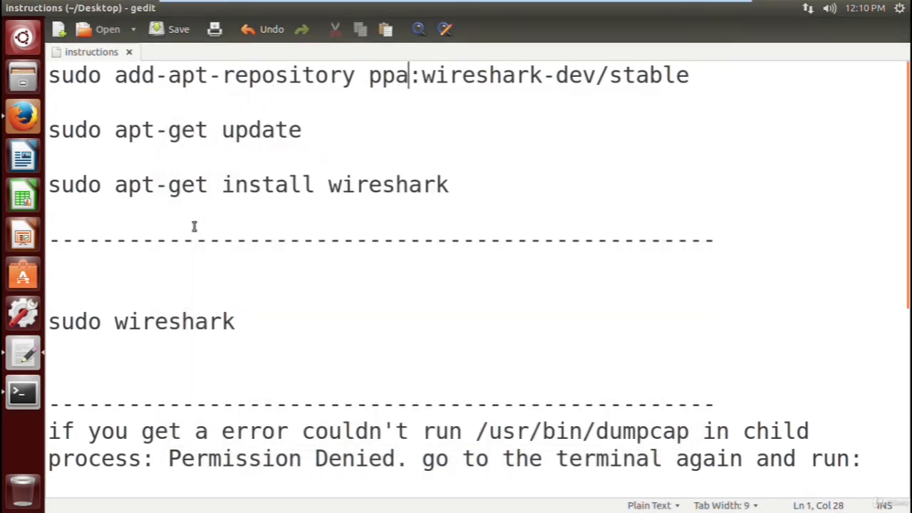
click(21, 392)
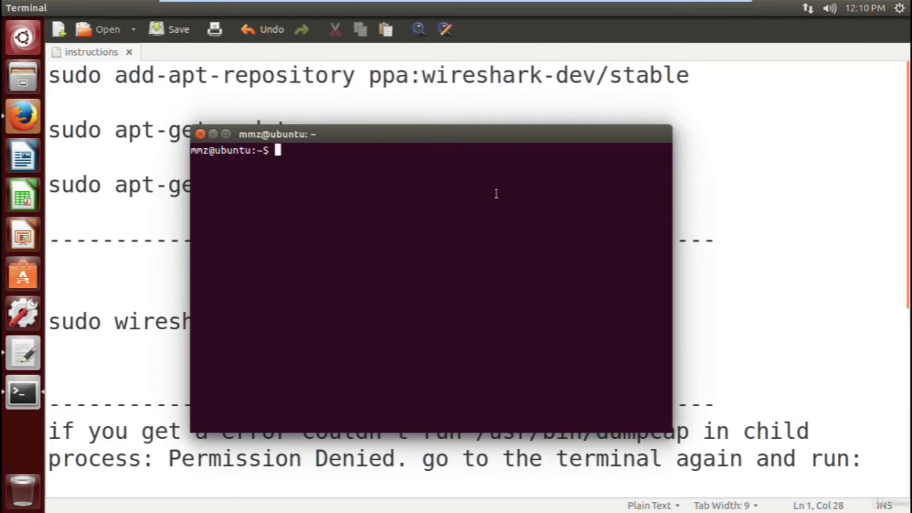
key(ctrl+shift+v)
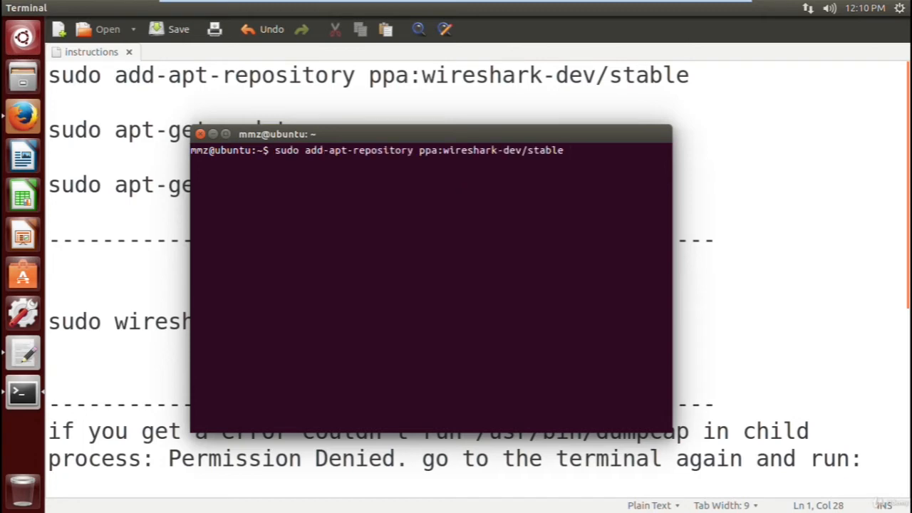
key(Return)
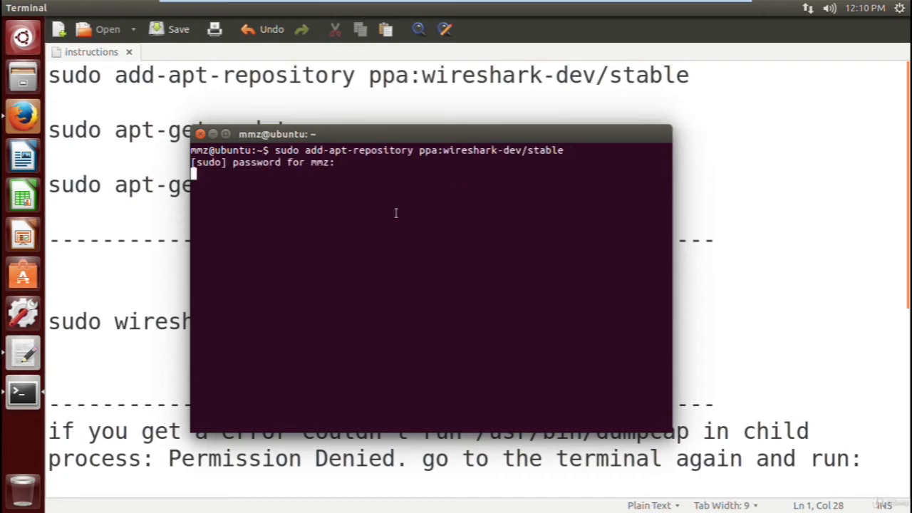
- Confirm adding the Wireshark repository and run the instructions' "sudo apt-get update" command in the terminal
key(Return)
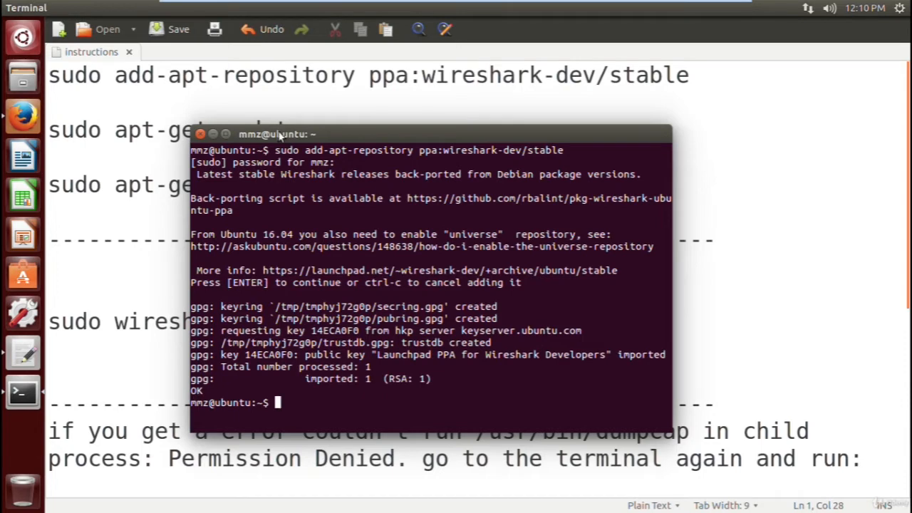
double_click(68, 131)
drag(68, 132, 273, 131)
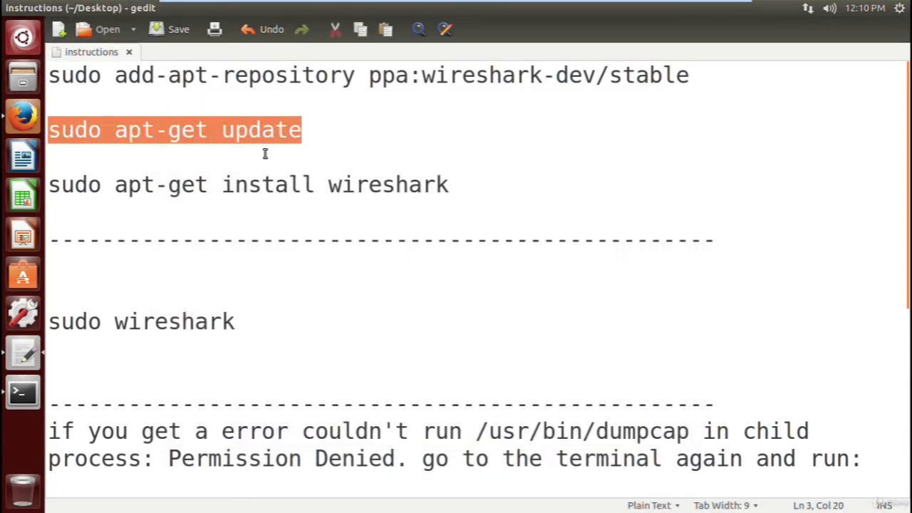
click(26, 391)
text(sudo apt-get update)
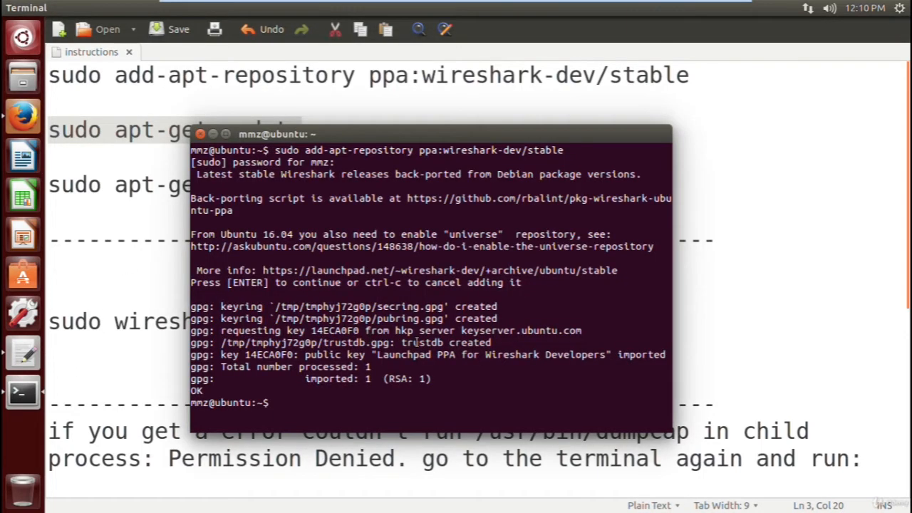
key(Return)
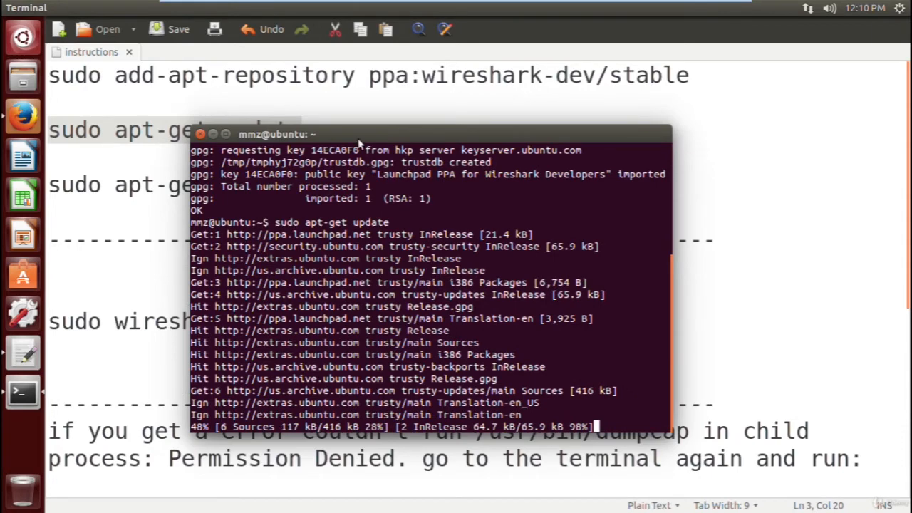
- Move the terminal window aside, copy "sudo apt-get install wireshark" from the instructions file, and return to the terminal
drag(370, 134, 447, 118)
click(171, 228)
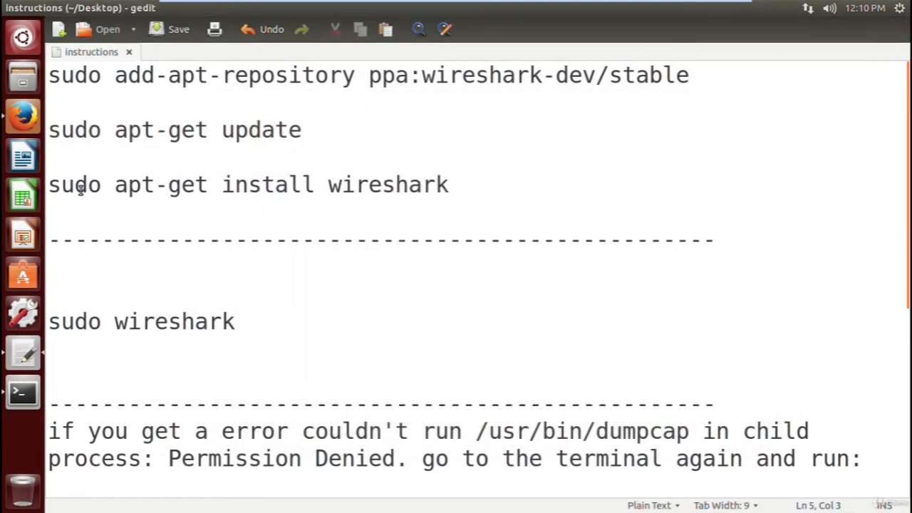
drag(49, 185, 449, 184)
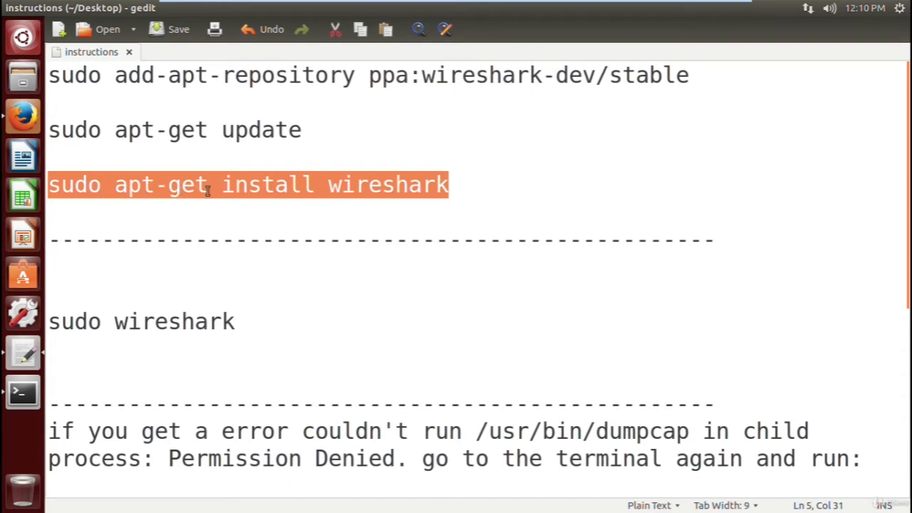
click(19, 393)
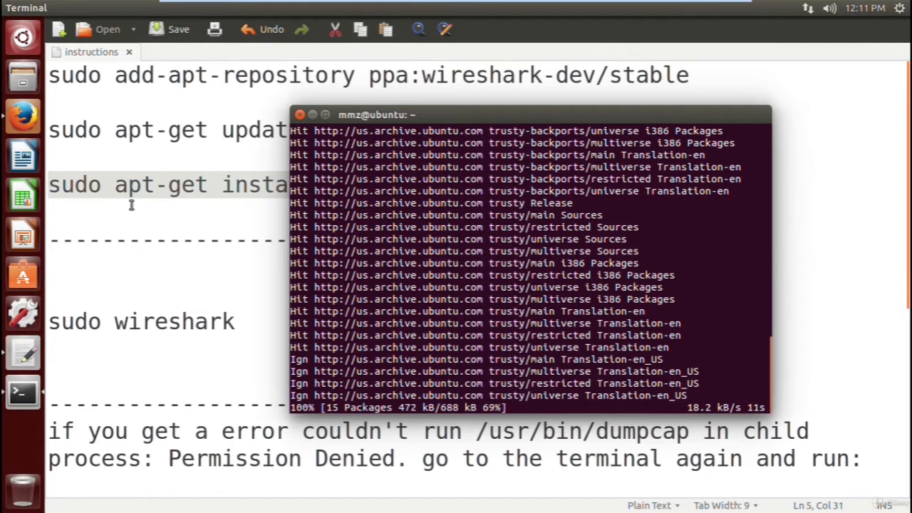
- Review the "sudo apt-get install wireshark" and "sudo wireshark" lines in the instructions file
click(195, 185)
scroll(187, 278, down, 1)
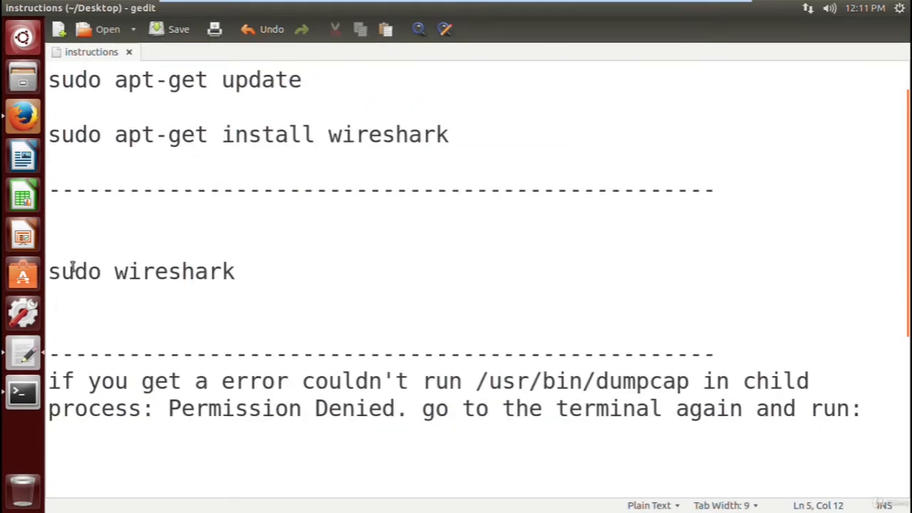
drag(48, 272, 184, 270)
double_click(81, 134)
drag(81, 134, 395, 135)
key(ctrl+c)
click(373, 167)
double_click(73, 271)
drag(74, 271, 168, 269)
scroll(245, 316, up, 1)
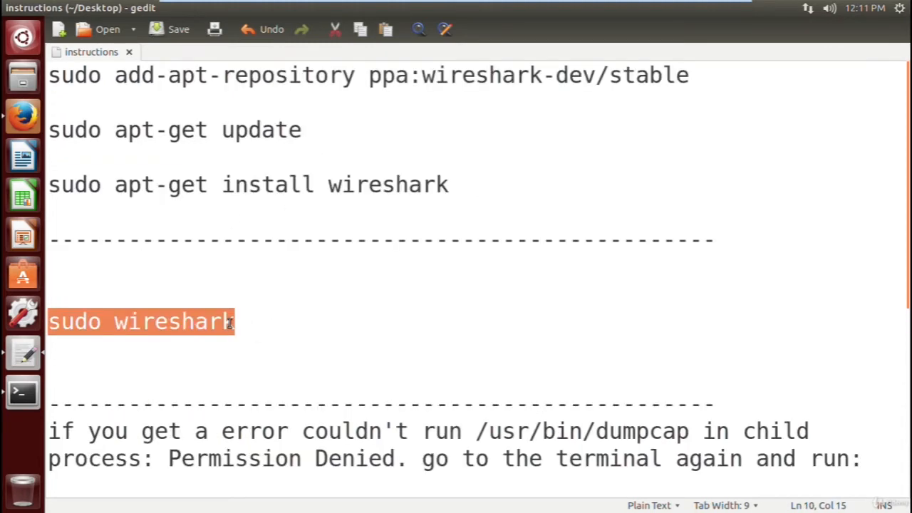
click(210, 321)
- Run "sudo apt-get install wireshark" in the terminal and answer y to continue the installation
click(23, 391)
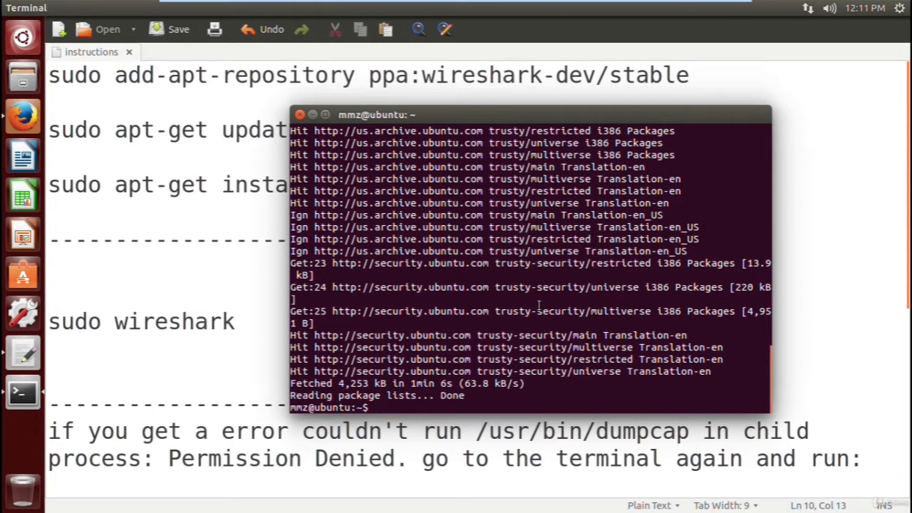
key(ctrl+shift+v)
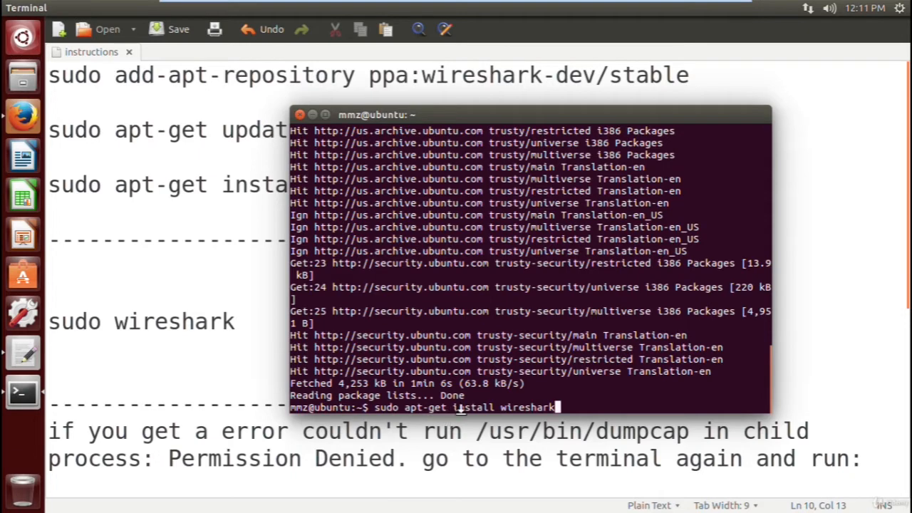
key(Return)
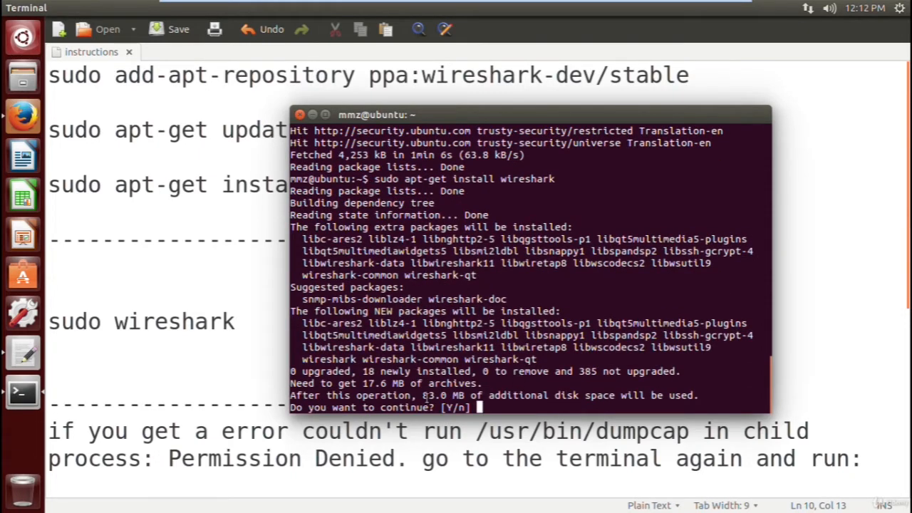
drag(425, 396, 453, 396)
click(527, 396)
text(y)
key(Return)
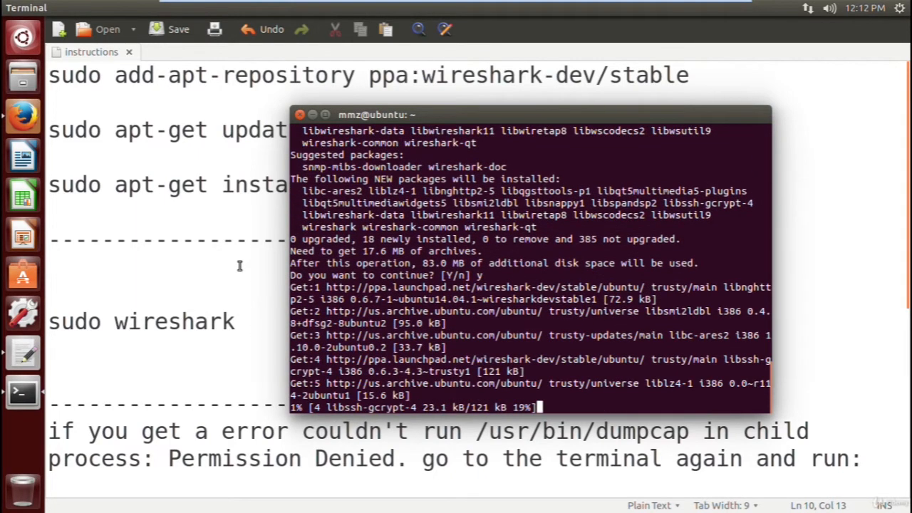
- Look over the install command, the launch command and the permission-error section in the instructions file
click(239, 268)
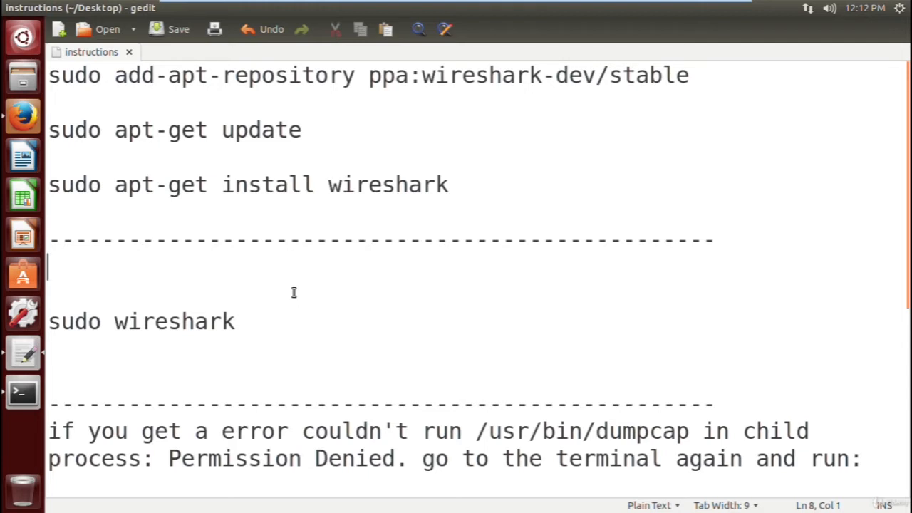
scroll(238, 323, down, 3)
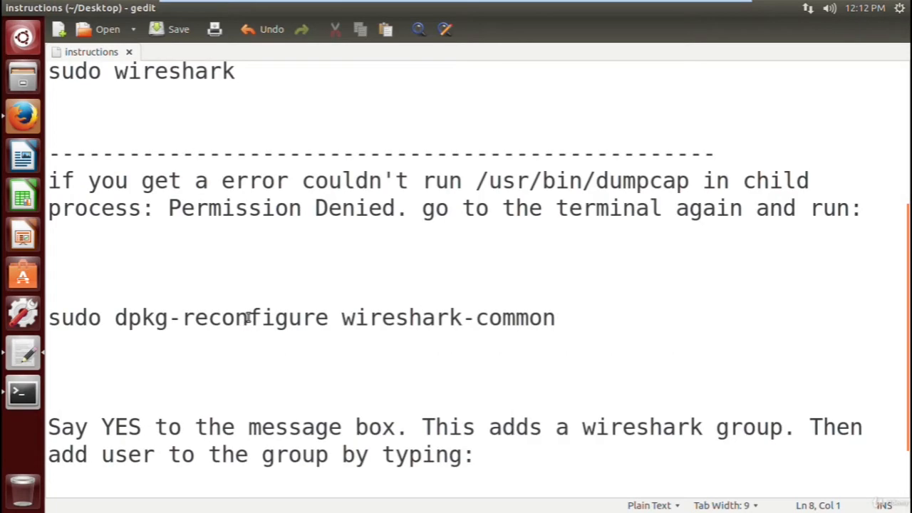
scroll(235, 345, up, 1)
click(163, 313)
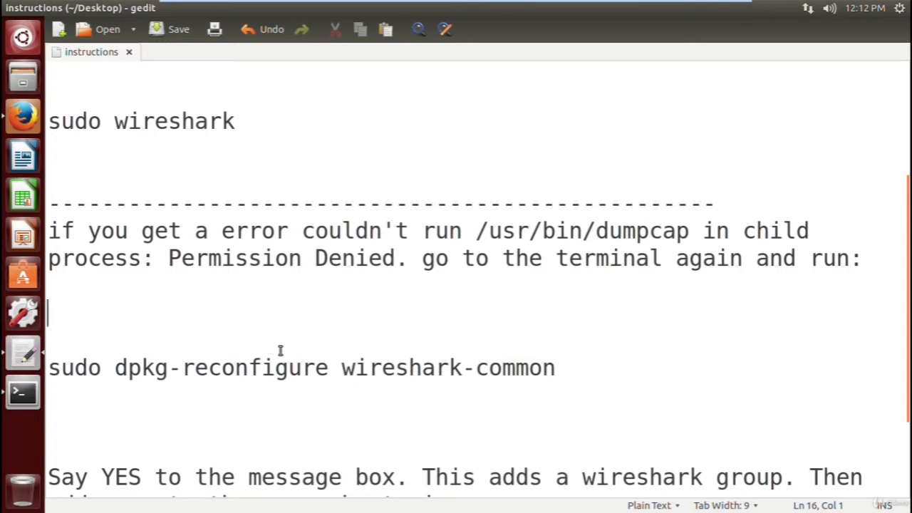
scroll(257, 341, up, 2)
drag(49, 85, 382, 85)
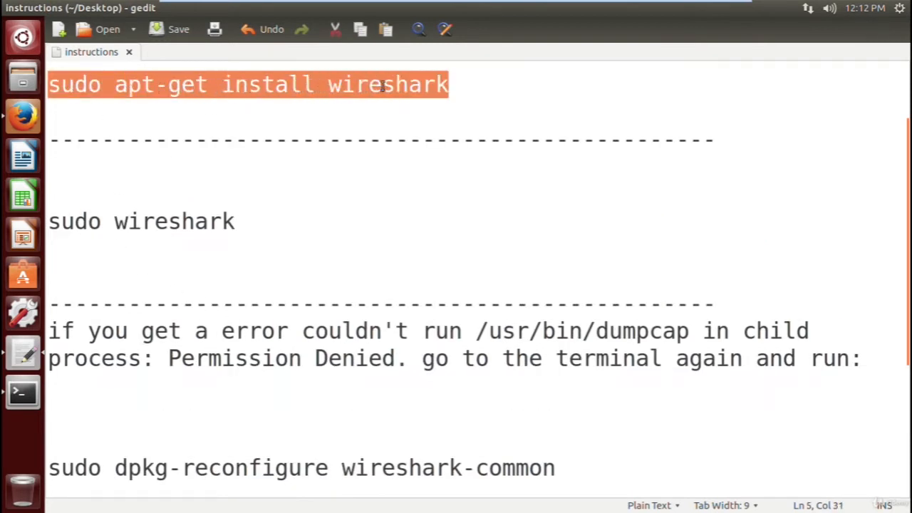
click(259, 237)
- Check the remaining download time of the Wireshark installation in the terminal, and return to the instructions file
click(26, 396)
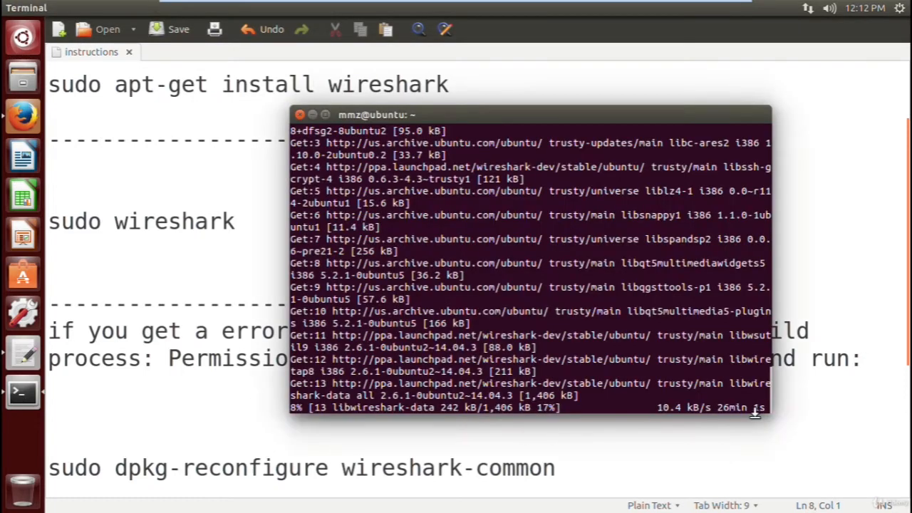
double_click(721, 407)
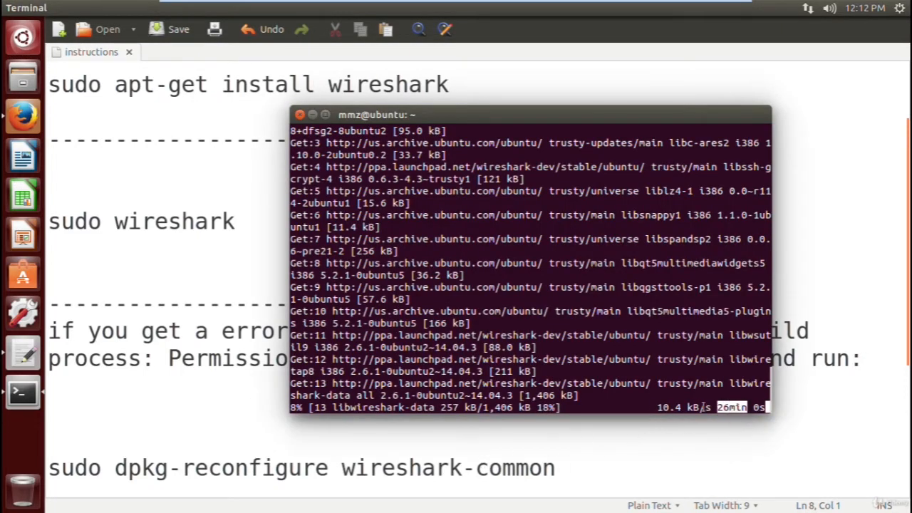
click(229, 245)
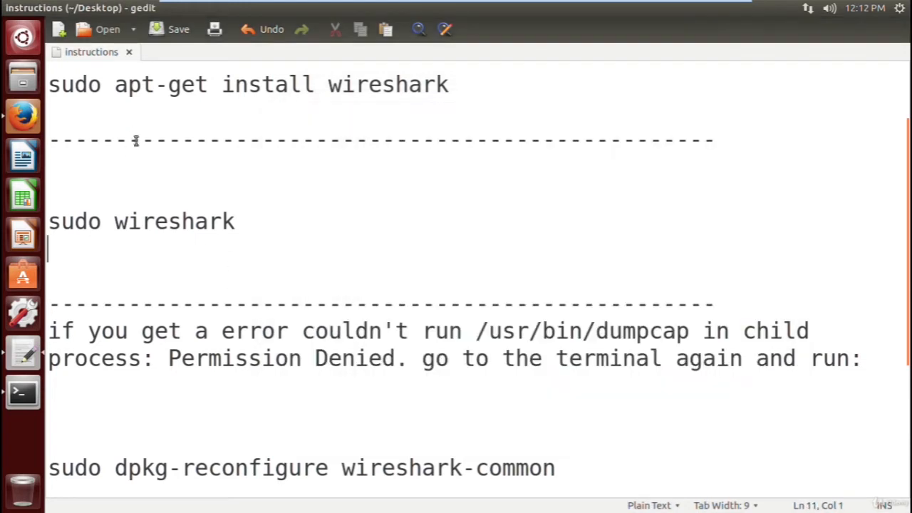
- Examine the "sudo wireshark" launch command in the instructions file, including its sudo prefix, alongside the install command
double_click(75, 222)
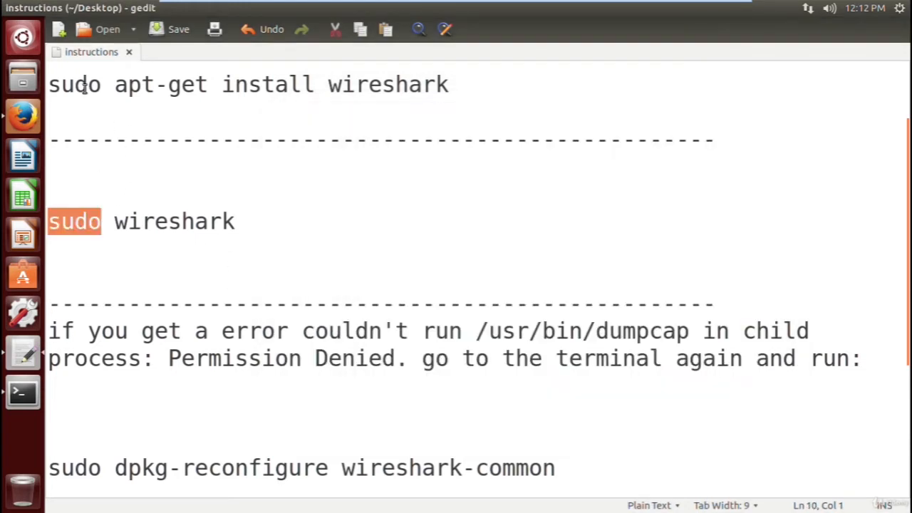
drag(85, 86, 361, 85)
click(307, 112)
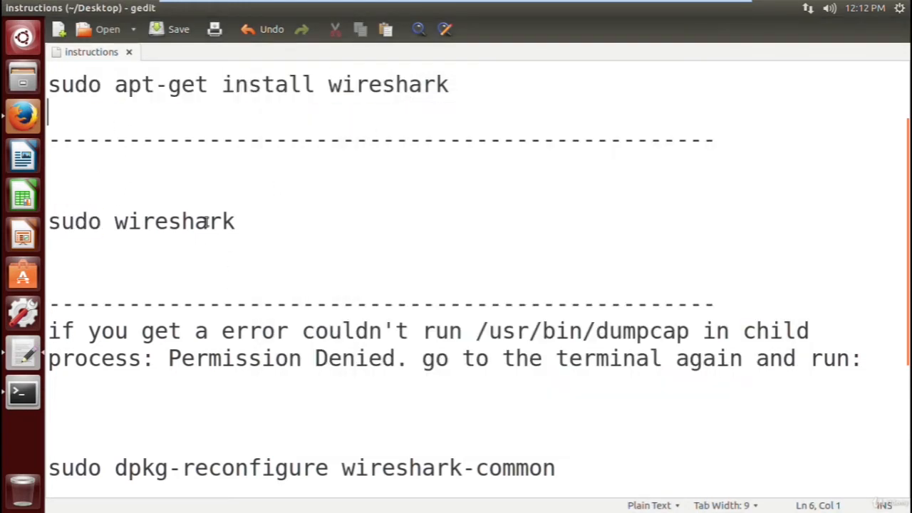
double_click(74, 223)
drag(74, 223, 143, 225)
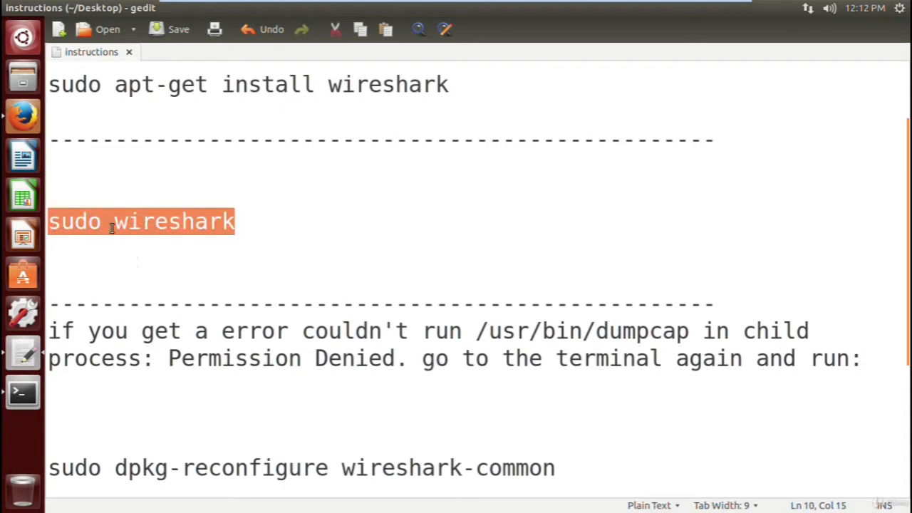
click(218, 255)
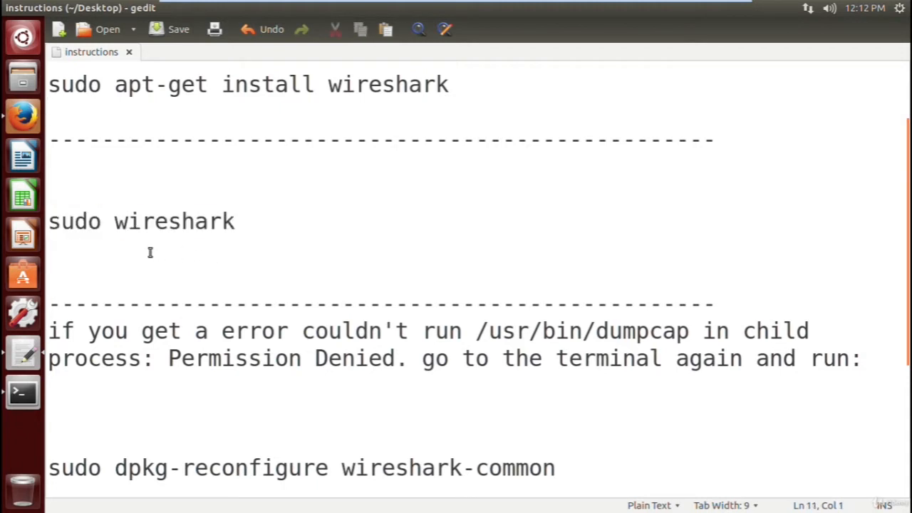
double_click(160, 225)
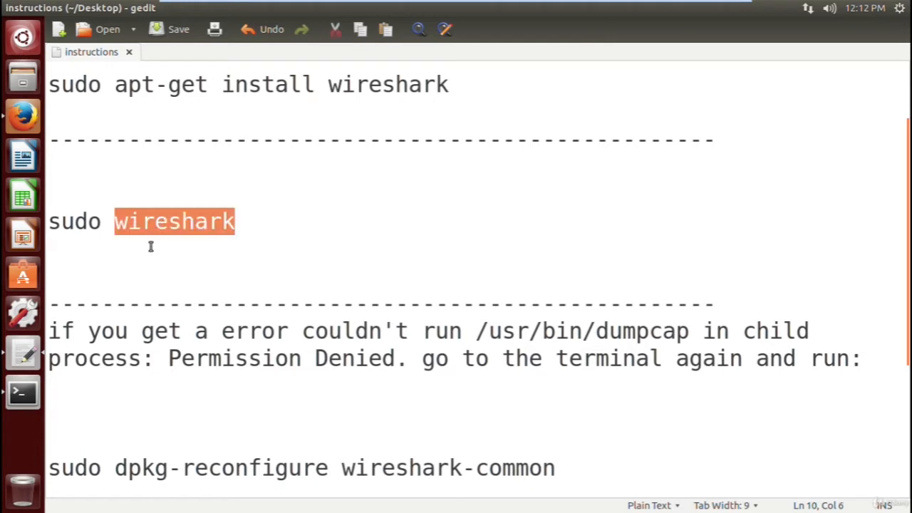
double_click(61, 220)
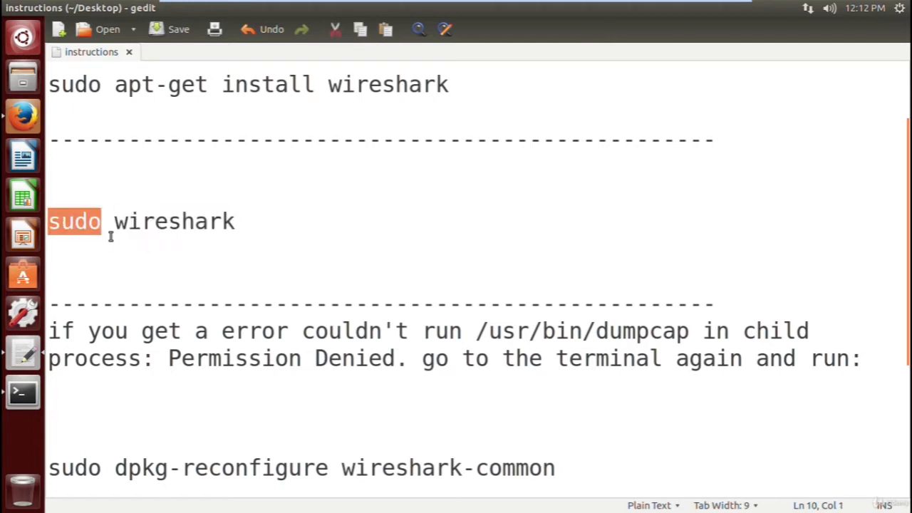
click(180, 221)
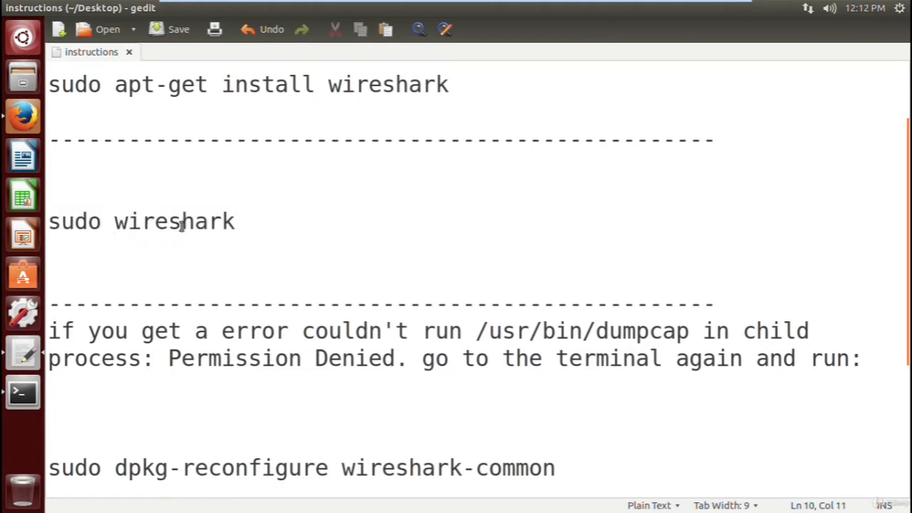
double_click(156, 220)
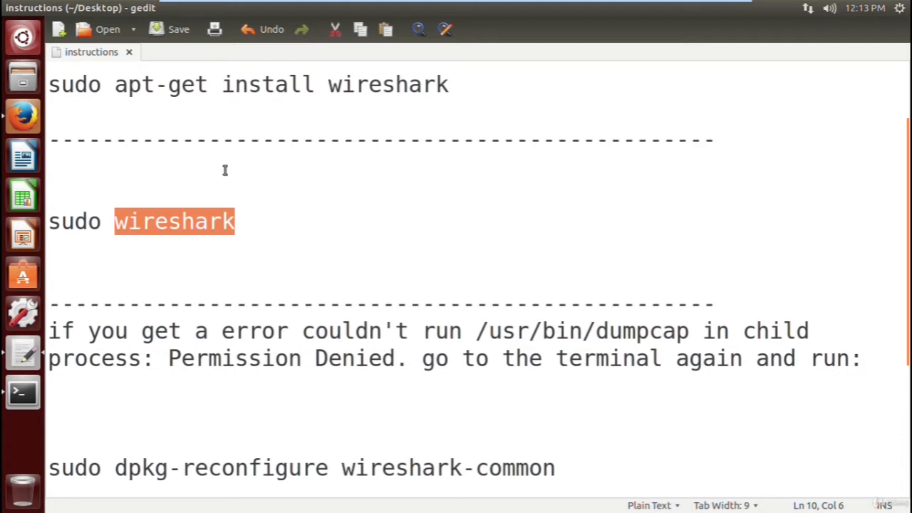
click(155, 223)
double_click(158, 227)
double_click(100, 225)
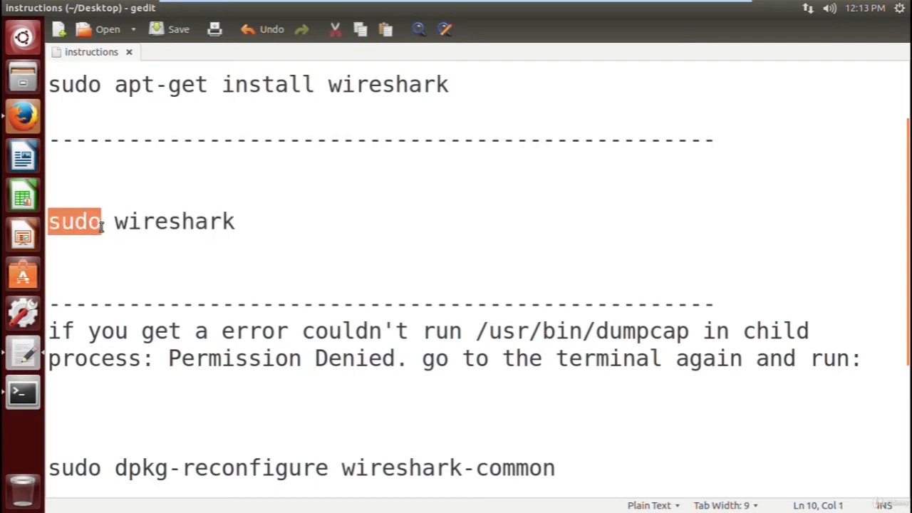
click(195, 232)
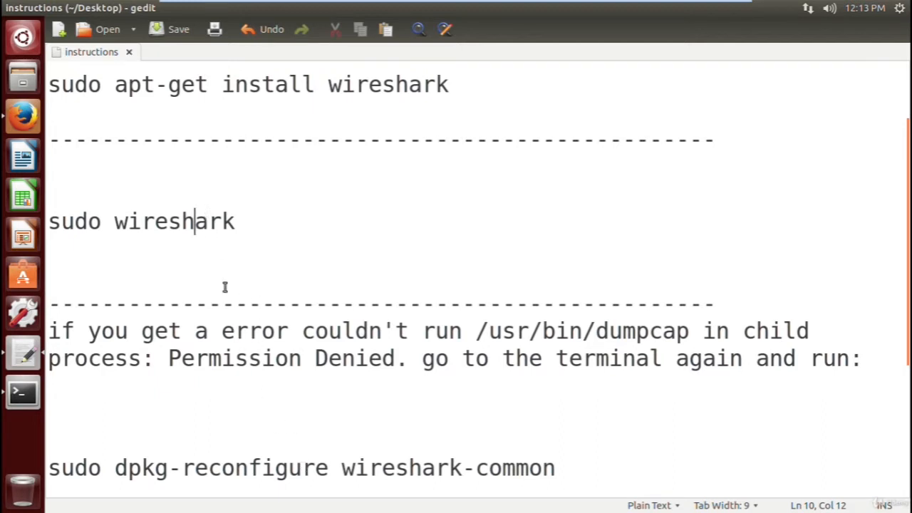
click(176, 244)
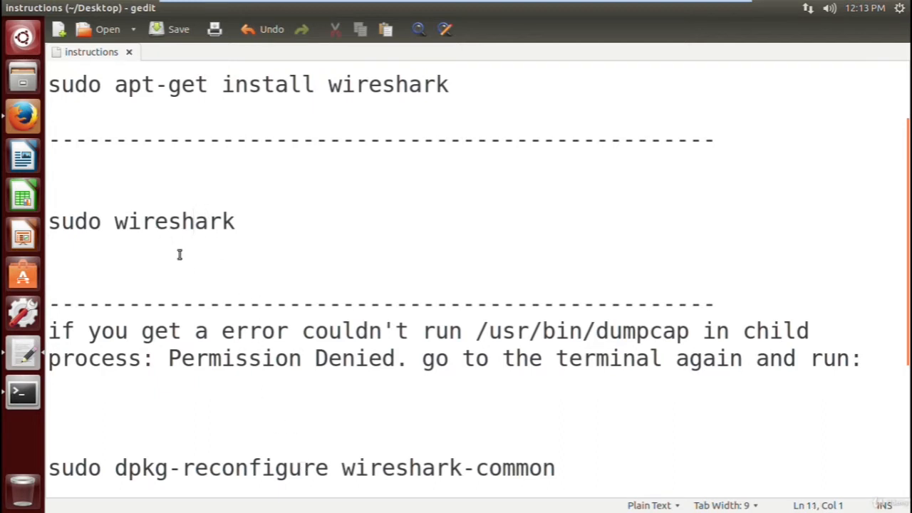
- Open a second terminal window, and read the instructions' section on the dumpcap "Permission Denied" error
click(194, 331)
scroll(196, 334, down, 2)
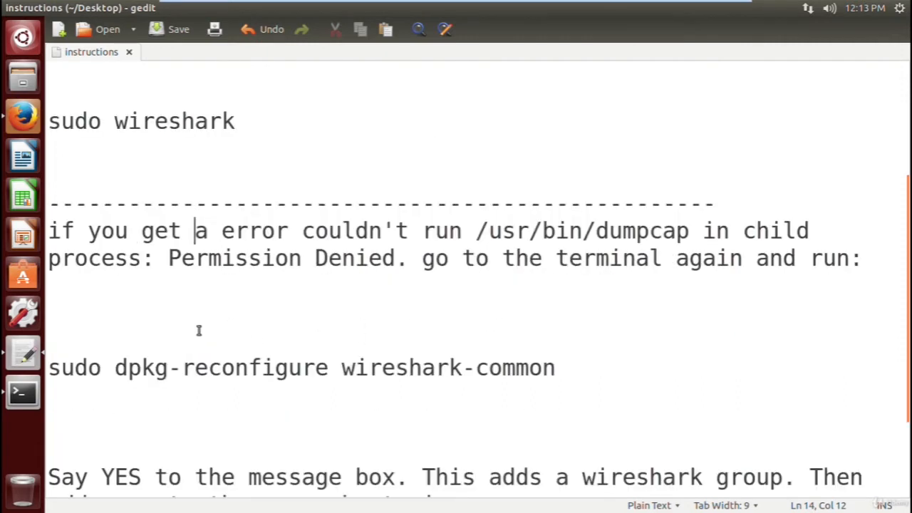
scroll(242, 393, down, 1)
click(29, 403)
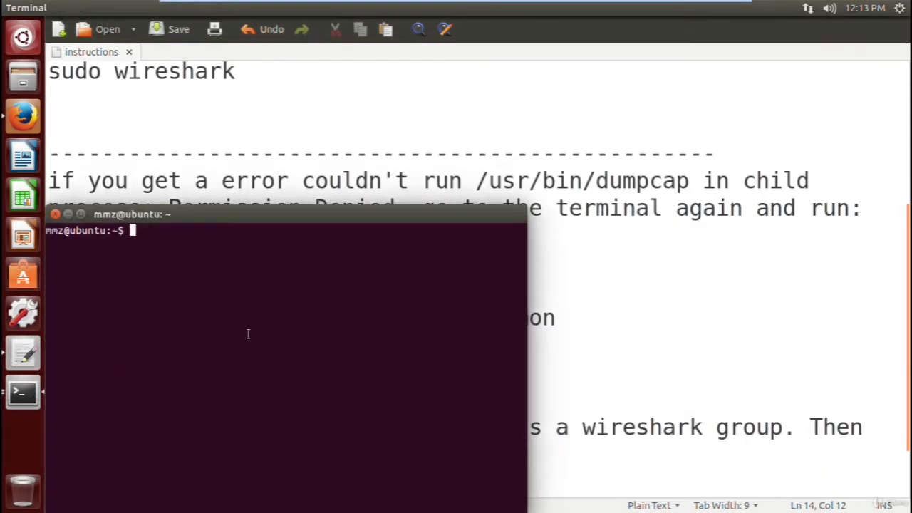
click(353, 154)
scroll(498, 373, down, 2)
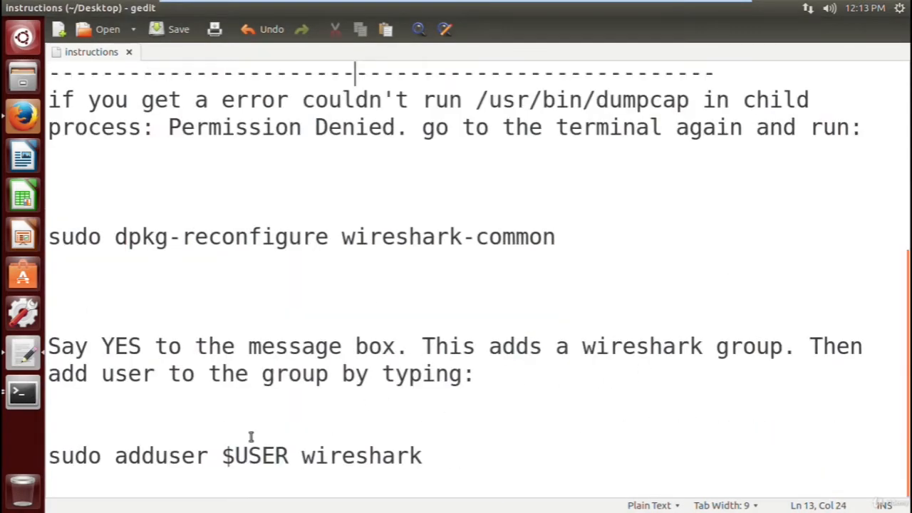
drag(61, 96, 851, 128)
click(851, 128)
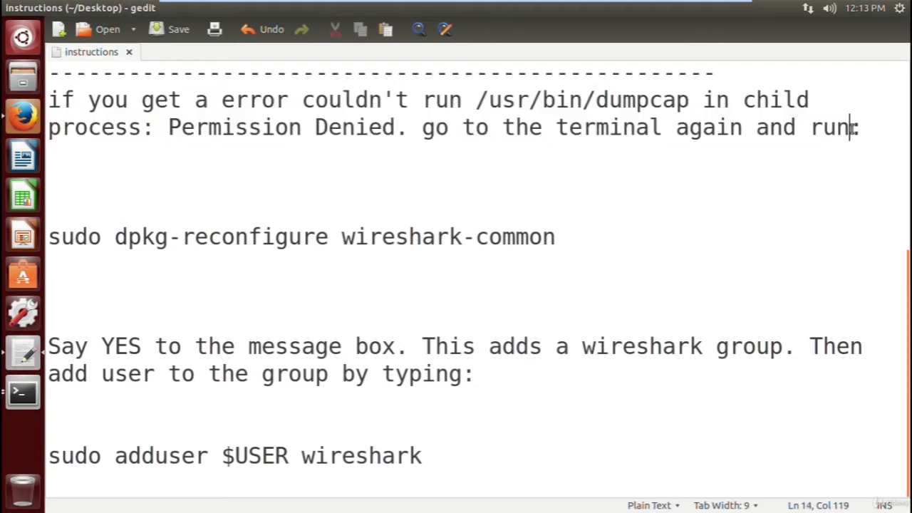
- Read the "sudo dpkg-reconfigure wireshark-common" command in the instructions and the note about adding a wireshark group
double_click(78, 237)
drag(78, 237, 559, 240)
click(570, 291)
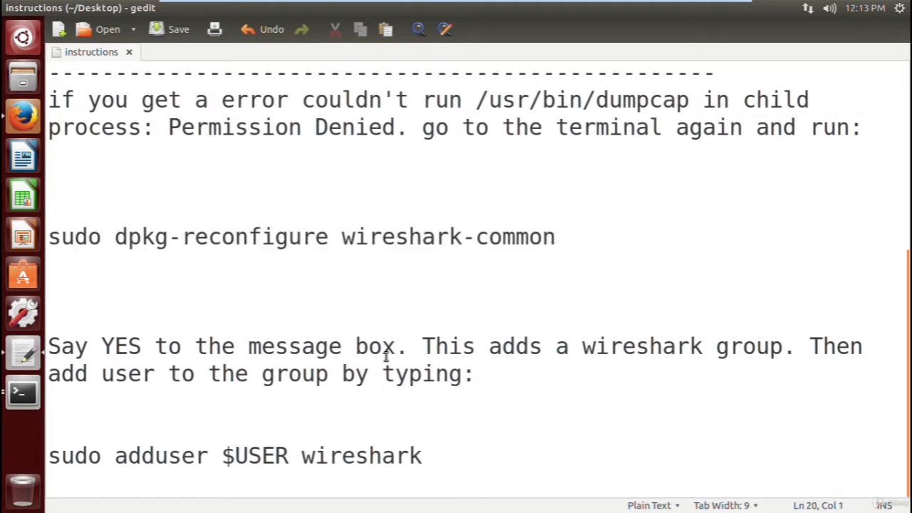
drag(663, 349, 728, 350)
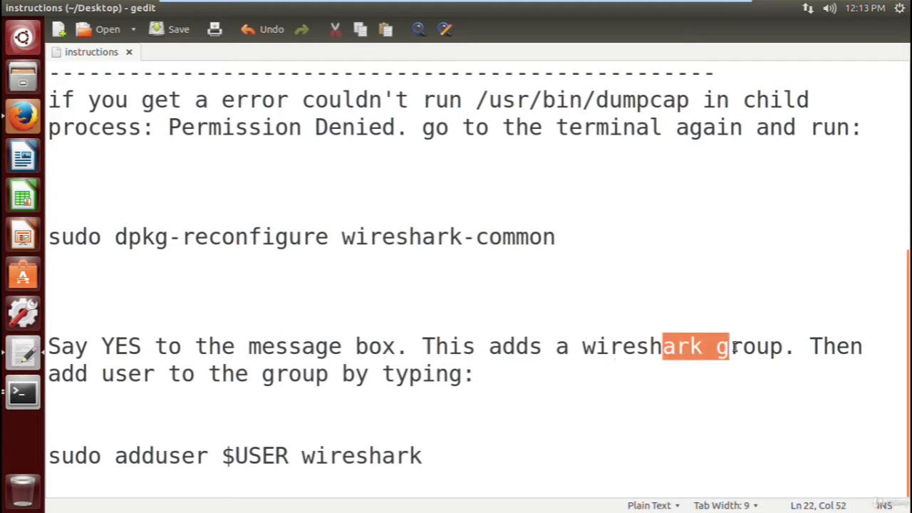
click(624, 368)
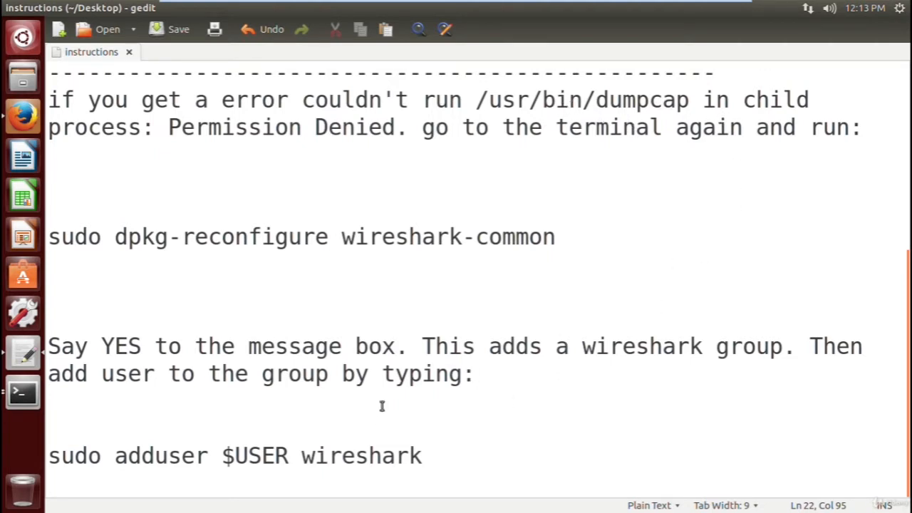
- Bring up the empty terminal, place it clear of the "sudo adduser" line in the instructions, and begin a command with sudo
click(31, 403)
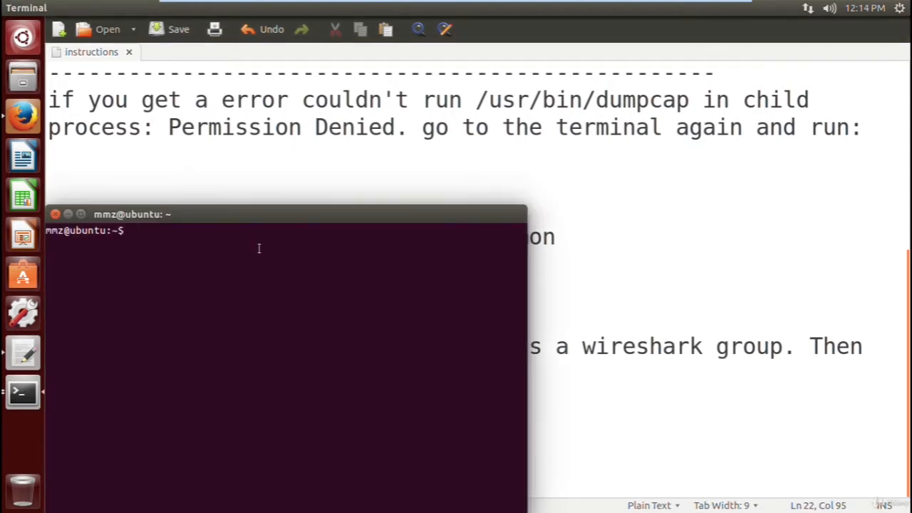
drag(295, 202, 621, 84)
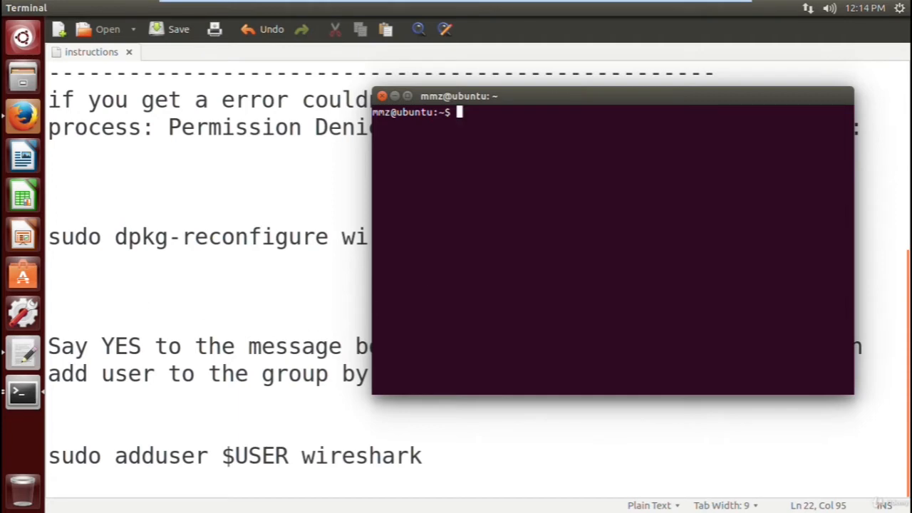
text(sudo)
- Return to the instructions and examine the sudo, adduser and $USER parts of the add-user command
drag(49, 455, 208, 456)
click(197, 471)
double_click(155, 459)
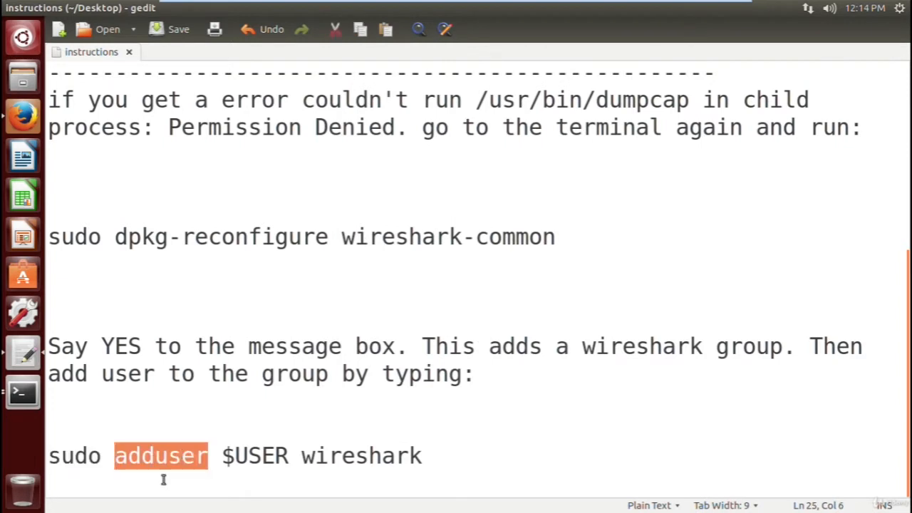
click(236, 465)
double_click(276, 456)
drag(230, 456, 225, 457)
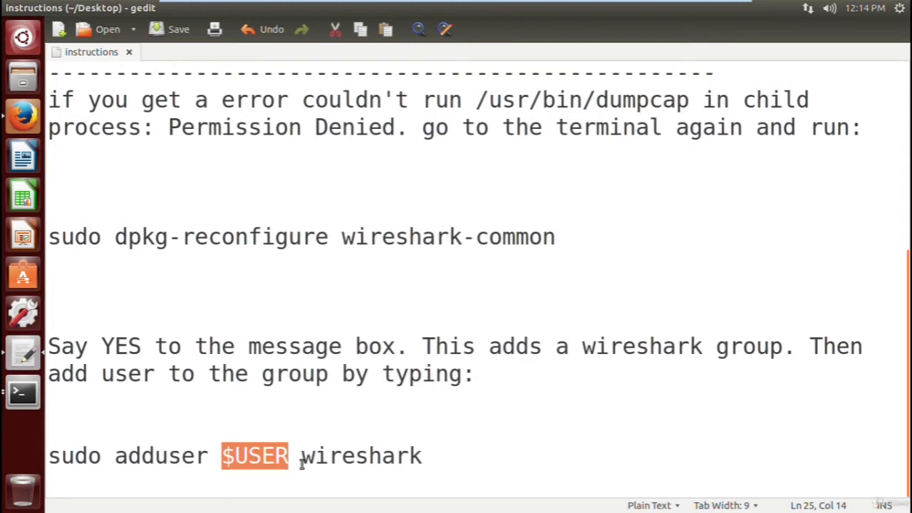
- Examine the $USER variable, including its dollar sign, and the wireshark group name in the adduser command
click(261, 456)
double_click(246, 456)
key(shift+Left)
key(shift+Left)
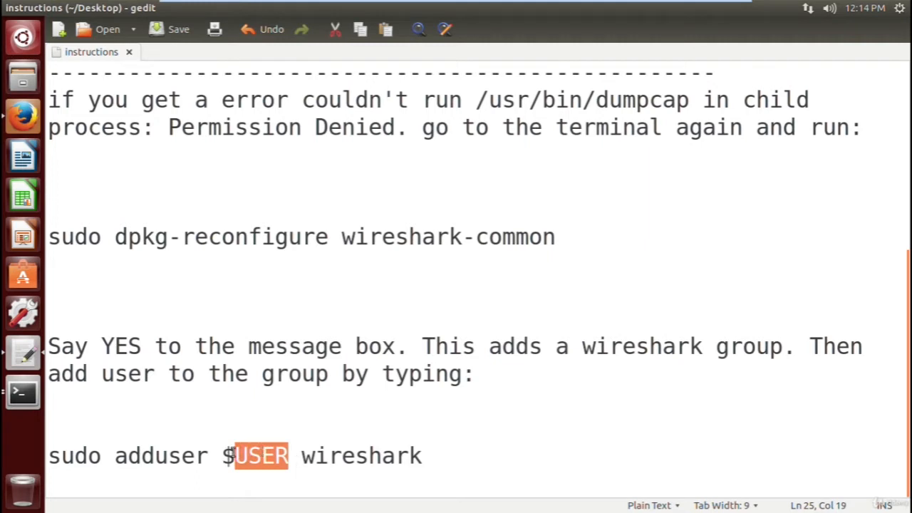
click(250, 453)
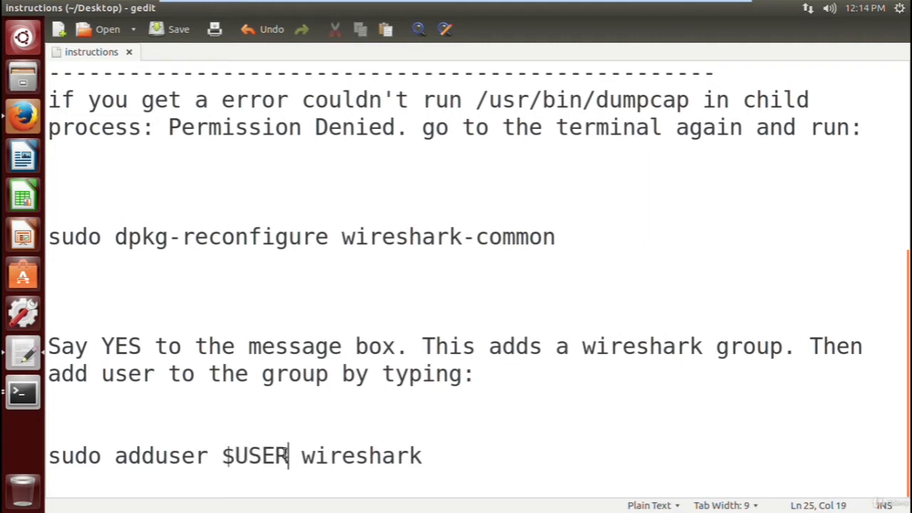
drag(285, 454, 226, 458)
click(240, 470)
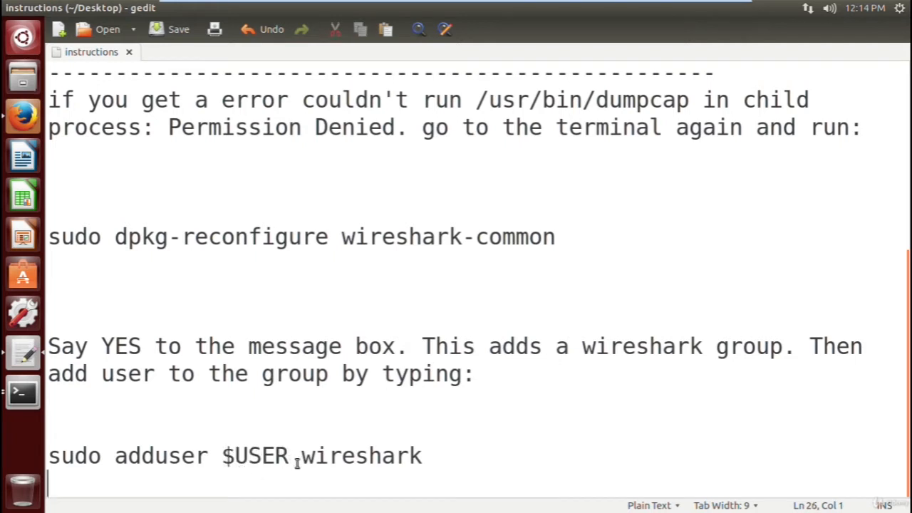
double_click(237, 460)
click(320, 453)
double_click(382, 460)
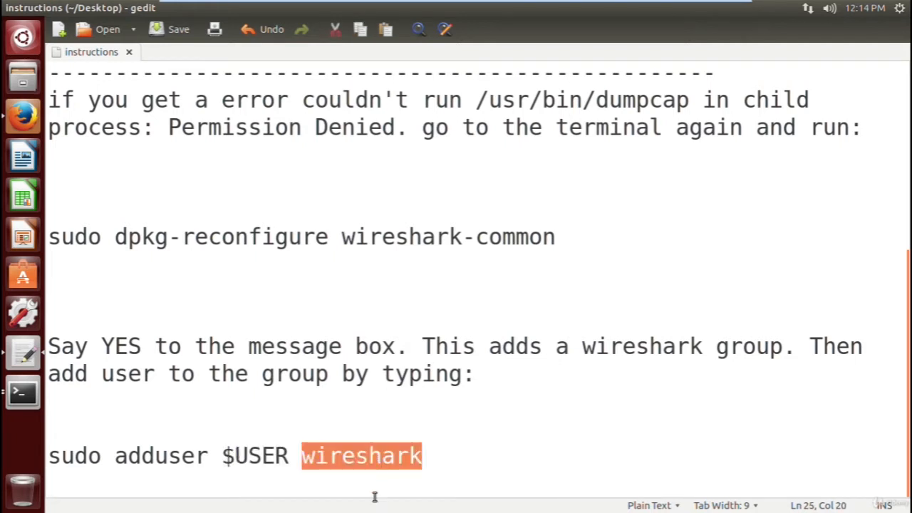
click(233, 459)
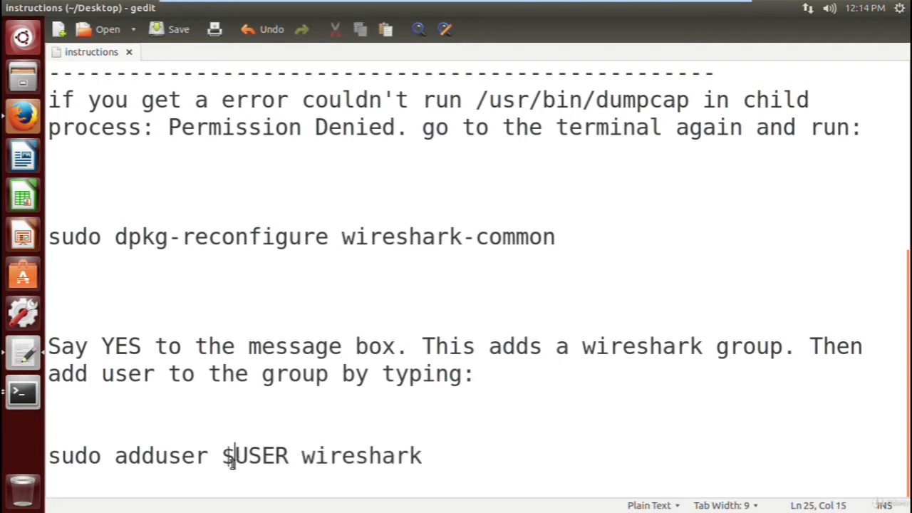
click(23, 391)
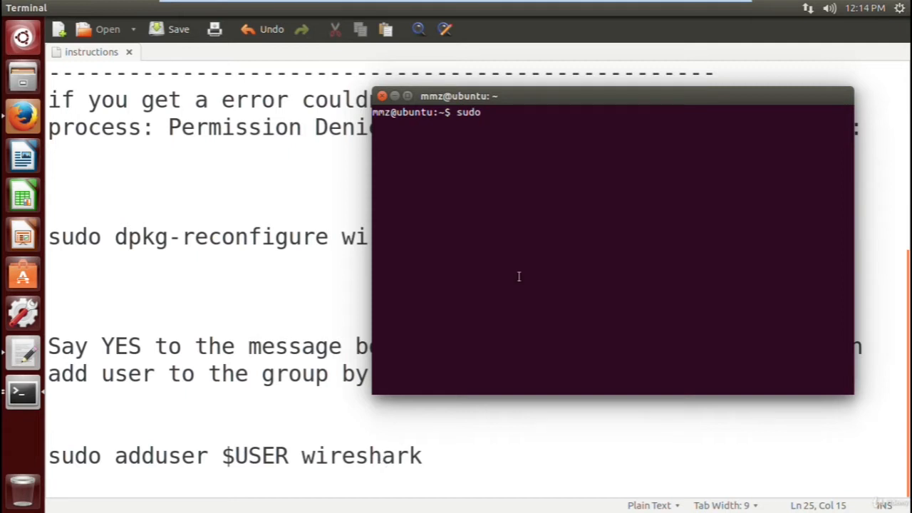
text(adduser $USER)
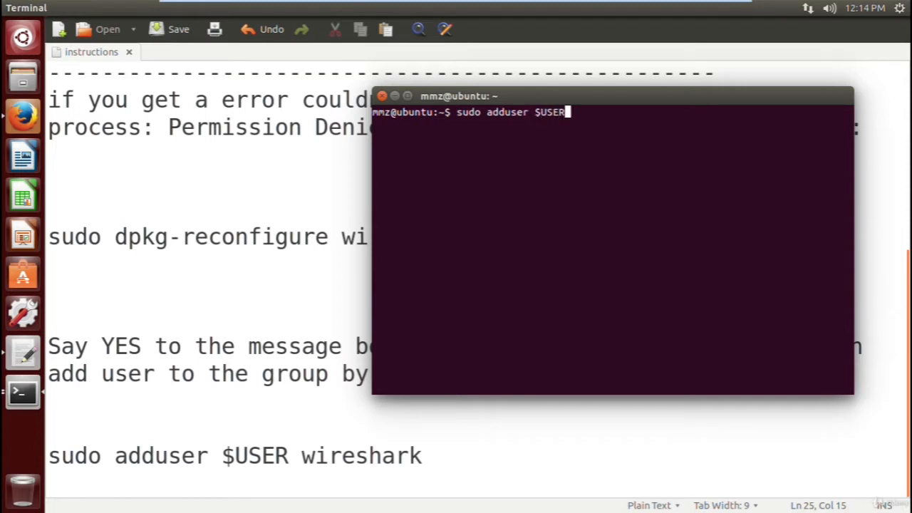
text( wireshar)
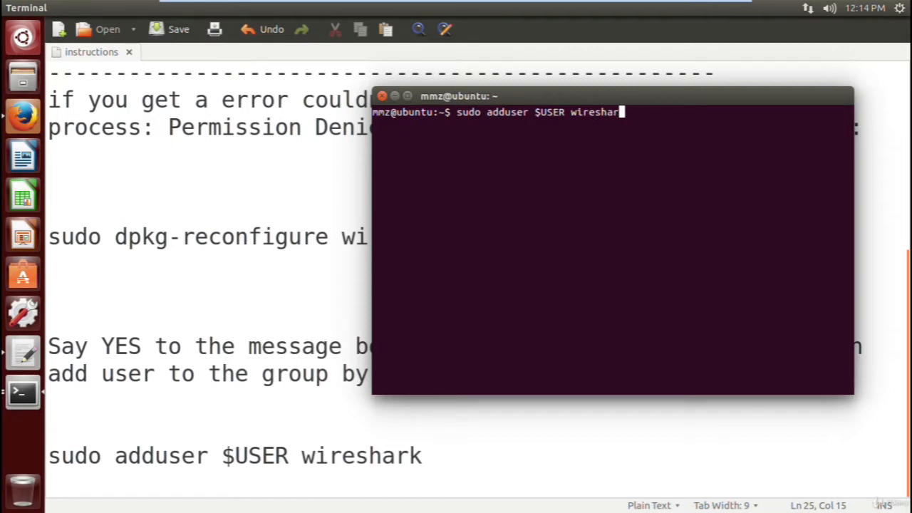
key(BackSpace)
key(BackSpace)
key(BackSpace)
key(BackSpace)
key(BackSpace)
key(BackSpace)
key(BackSpace)
key(BackSpace)
key(BackSpace)
key(BackSpace)
key(BackSpace)
key(BackSpace)
key(BackSpace)
key(BackSpace)
key(BackSpace)
key(BackSpace)
key(BackSpace)
key(BackSpace)
key(BackSpace)
key(BackSpace)
- Run "echo $USER" in the terminal and compare the printed username with the one in the prompt
text(echo)
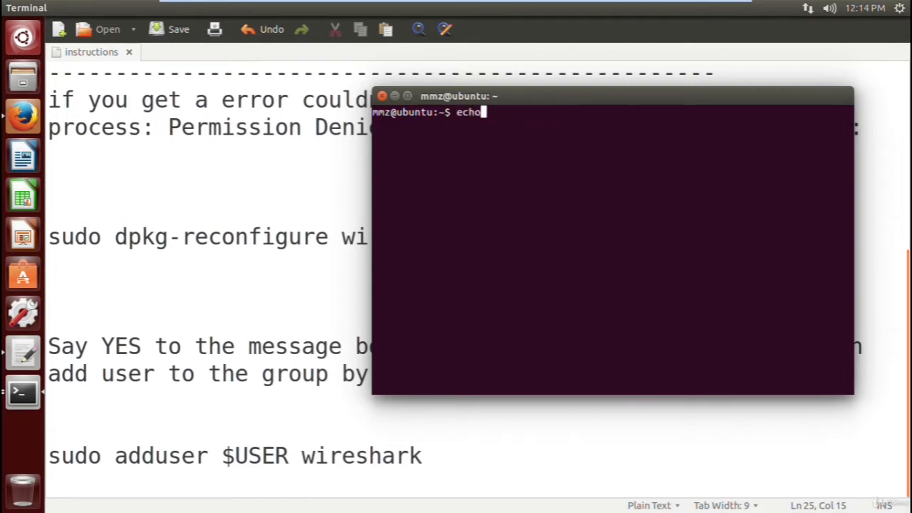
text( $USER)
double_click(507, 112)
click(550, 121)
key(Return)
double_click(384, 125)
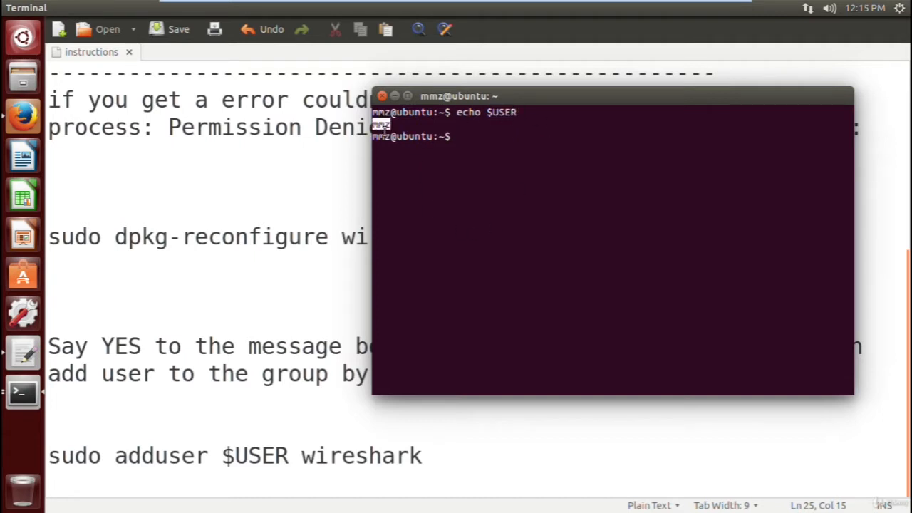
click(396, 125)
triple_click(389, 111)
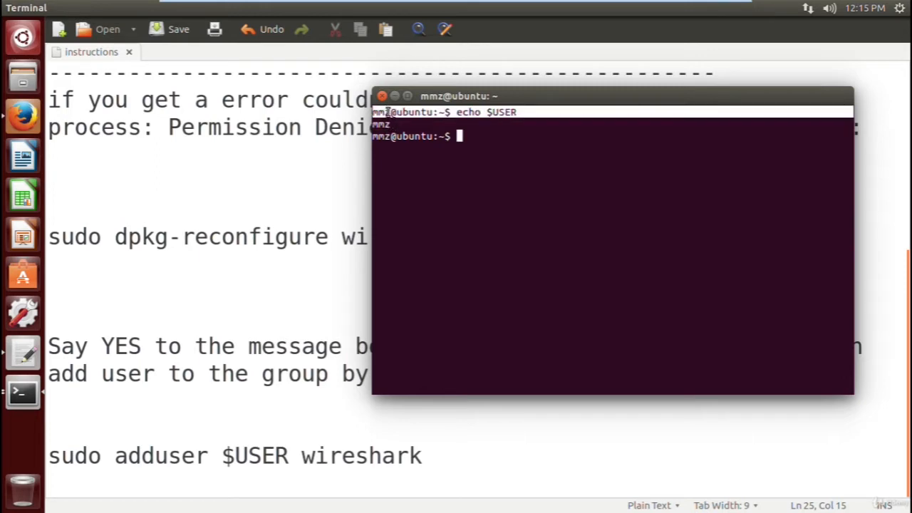
click(391, 113)
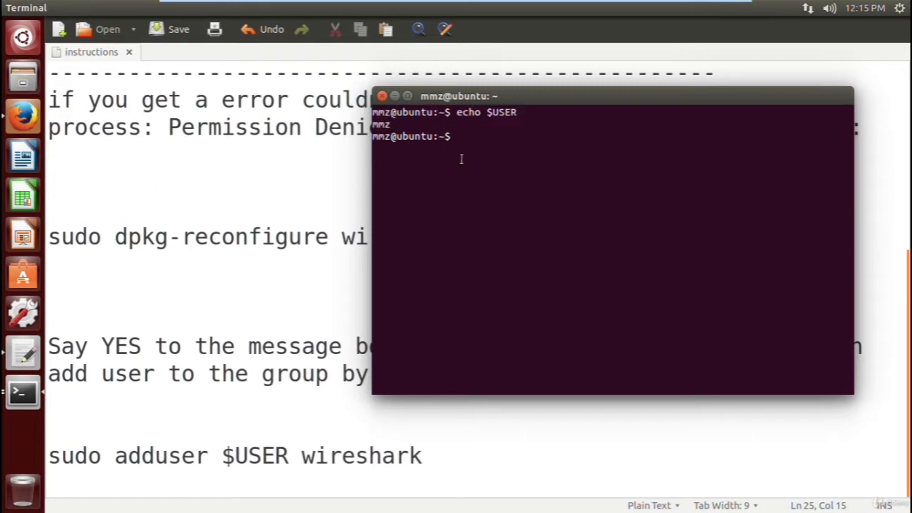
- Run "whoami" in the terminal and compare its output with that of the $USER variable
text(whoami)
key(Return)
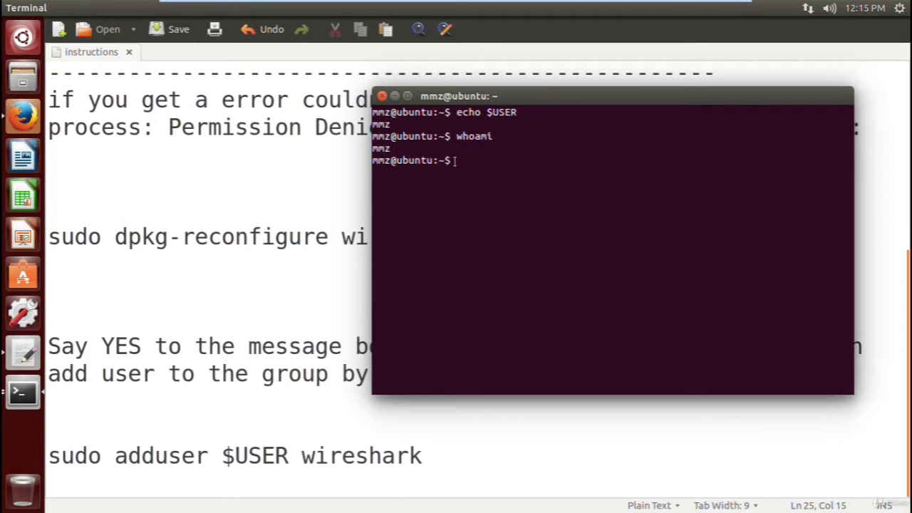
double_click(496, 112)
click(392, 124)
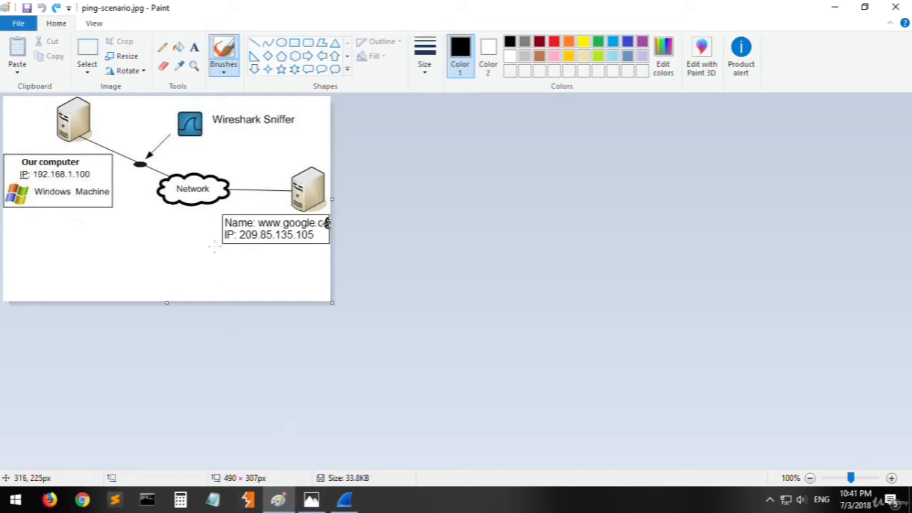
- Switch from Paint to the Photos window showing the Wireshark function-blocks diagram, ws-function-blocks.png
click(311, 498)
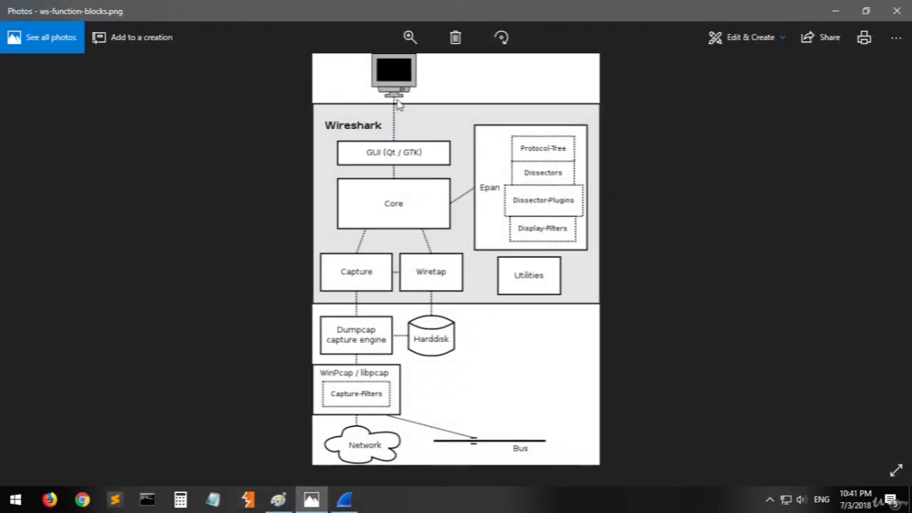
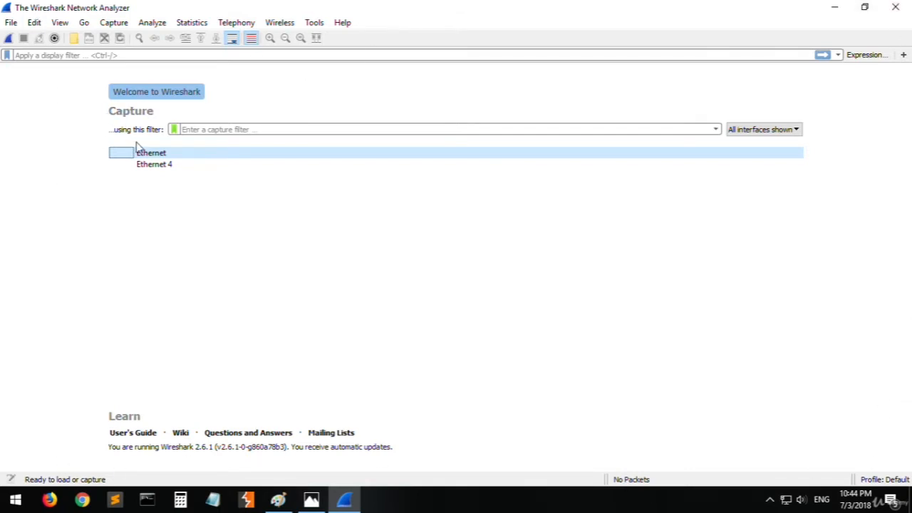
- Examine the file commands, including File Set, Export PDUs to File and the Export Objects protocols, plus the packet editing commands
click(11, 22)
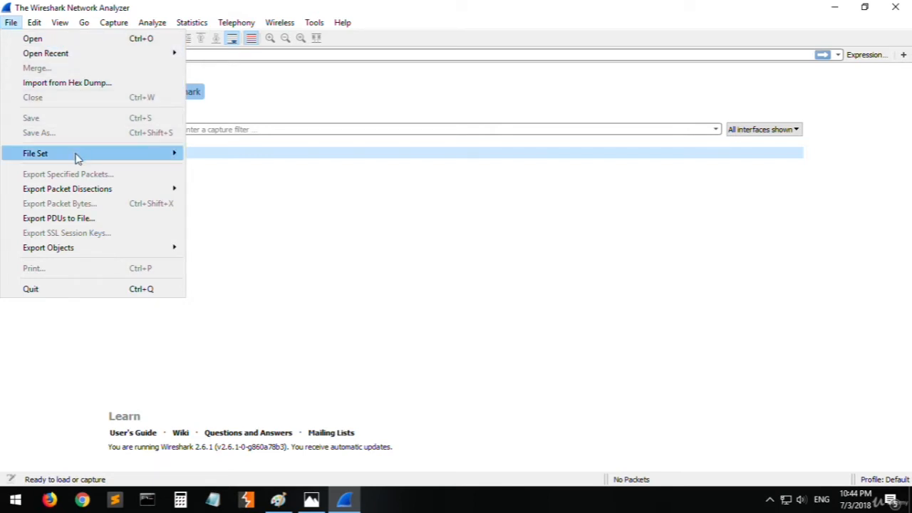
mouse_move(77, 158)
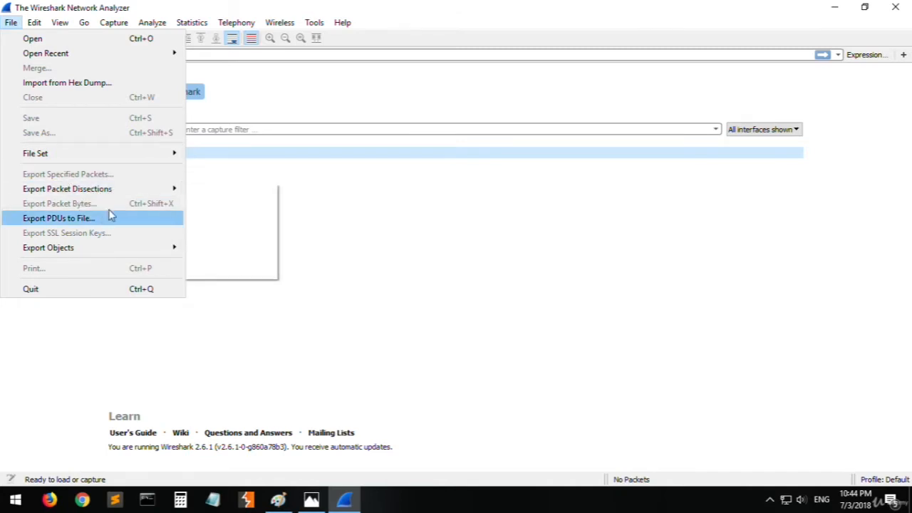
mouse_move(120, 191)
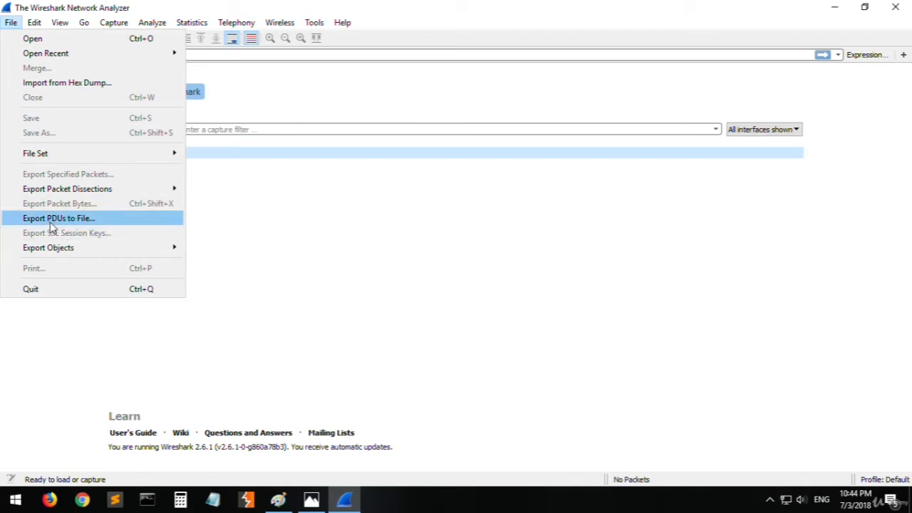
mouse_move(80, 254)
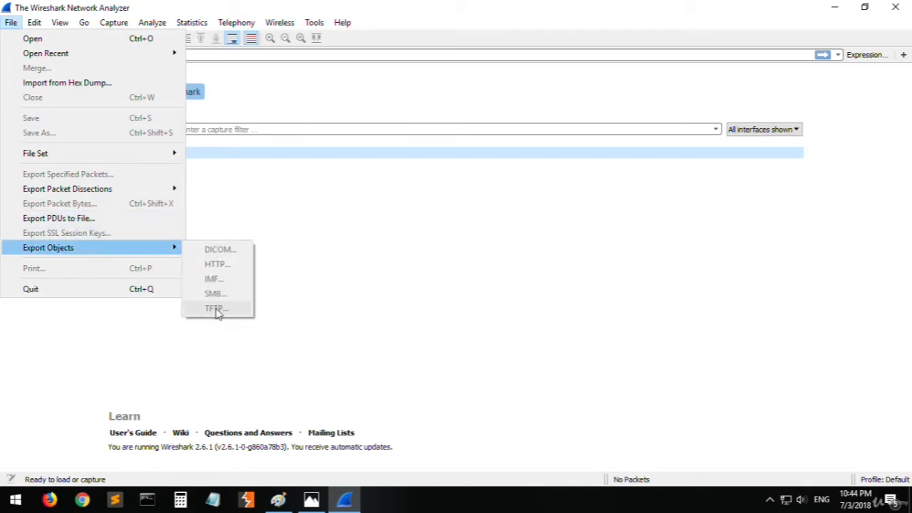
mouse_move(37, 23)
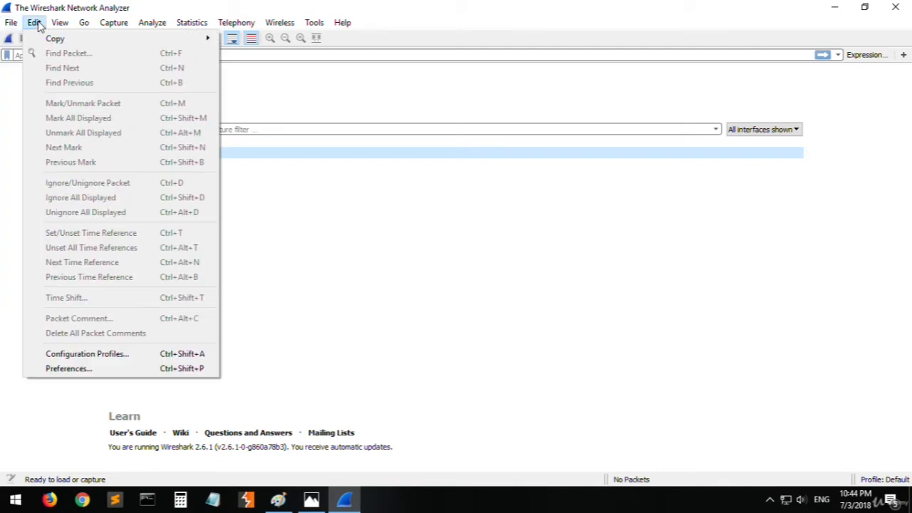
mouse_move(77, 42)
click(418, 229)
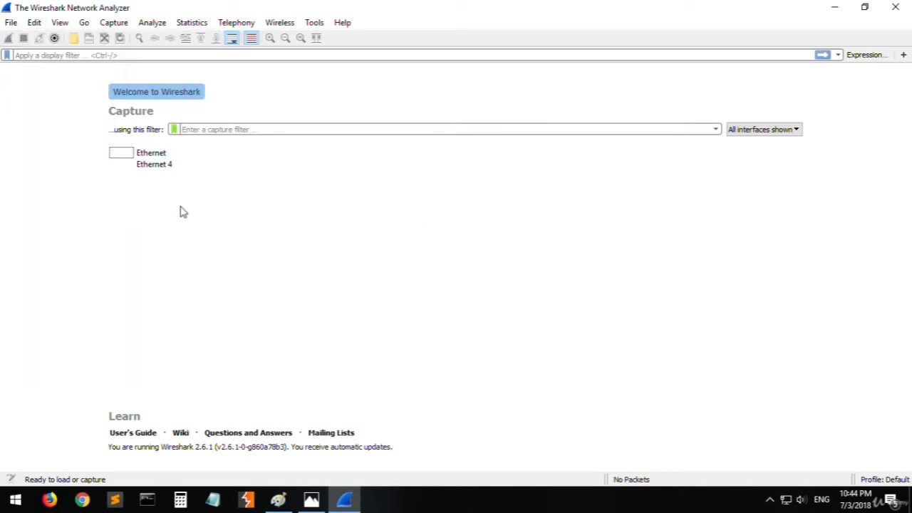
- Examine the view commands, including Time Display Format, Name Resolution, Zoom and Colorize Conversation
click(35, 22)
click(34, 22)
click(59, 23)
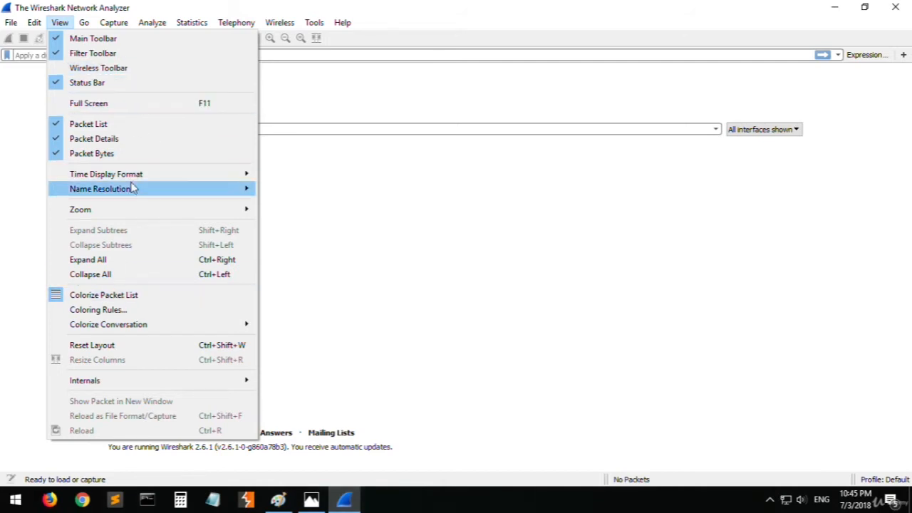
mouse_move(147, 217)
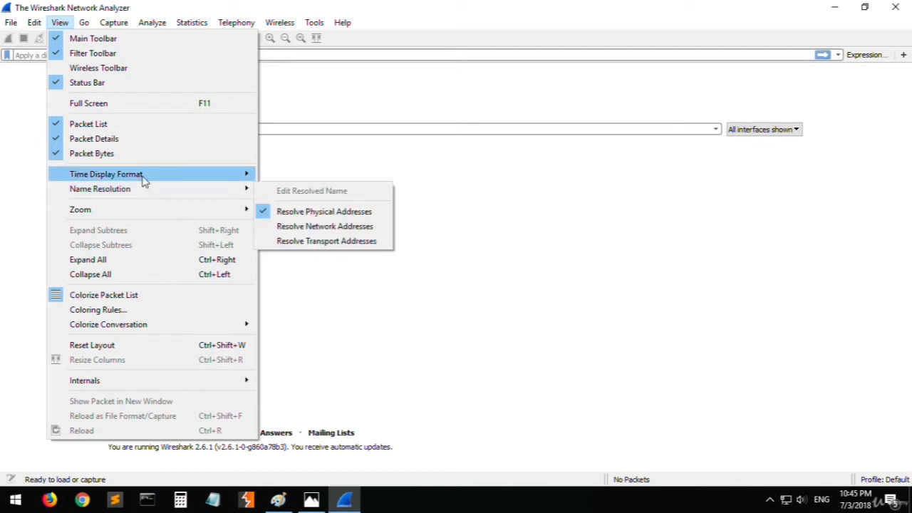
mouse_move(144, 180)
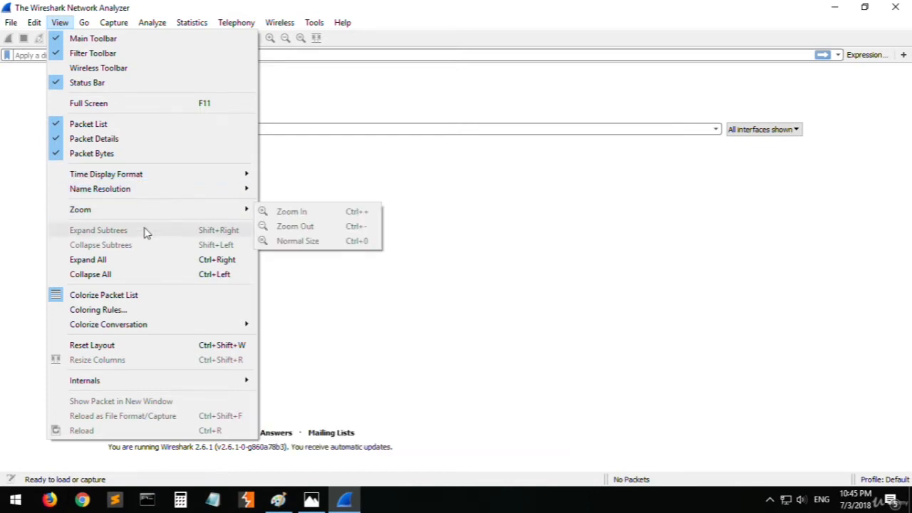
key(Escape)
click(84, 23)
mouse_move(63, 24)
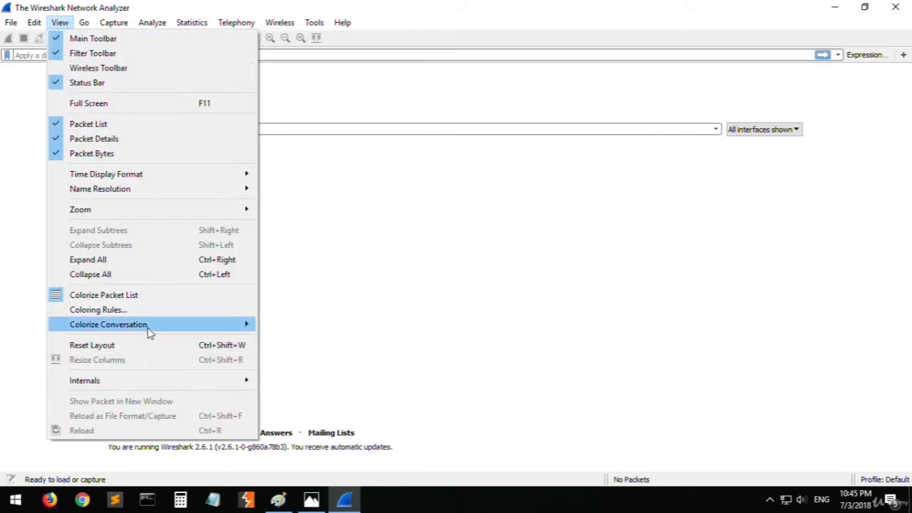
mouse_move(149, 332)
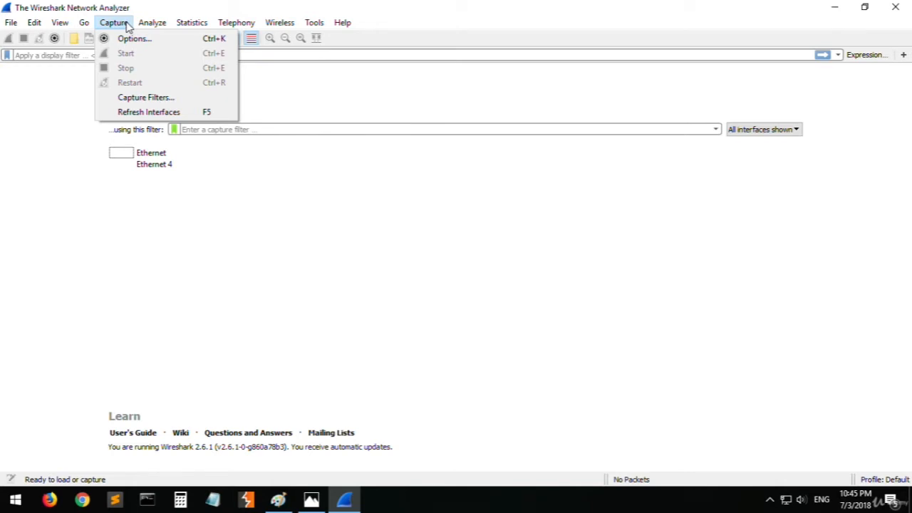
- Examine the packet analysis commands, such as Prepare a Filter, Decode As and SCTP, and the available statistics, including IPv4 and IPv6
mouse_move(158, 25)
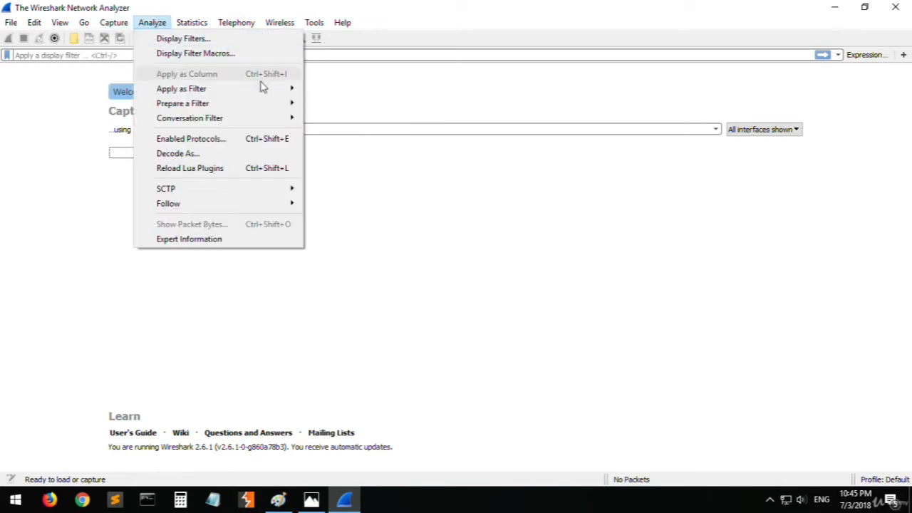
mouse_move(239, 107)
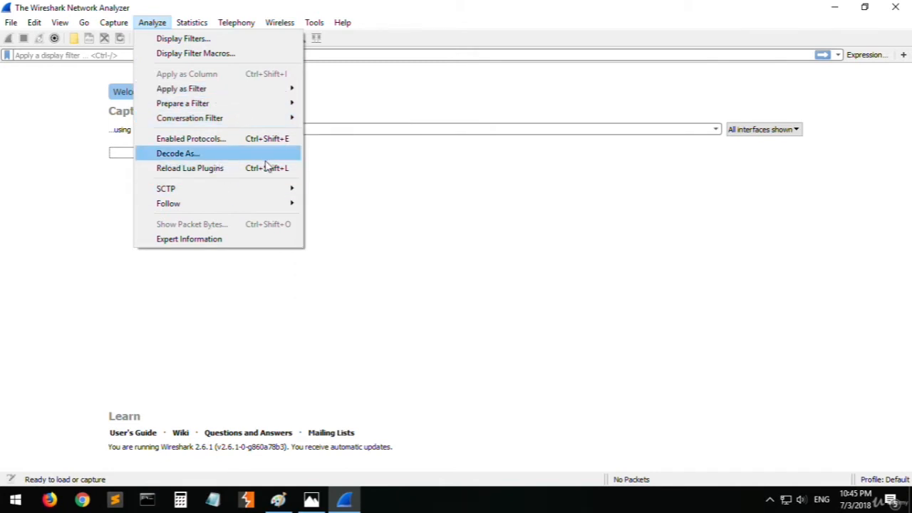
mouse_move(202, 196)
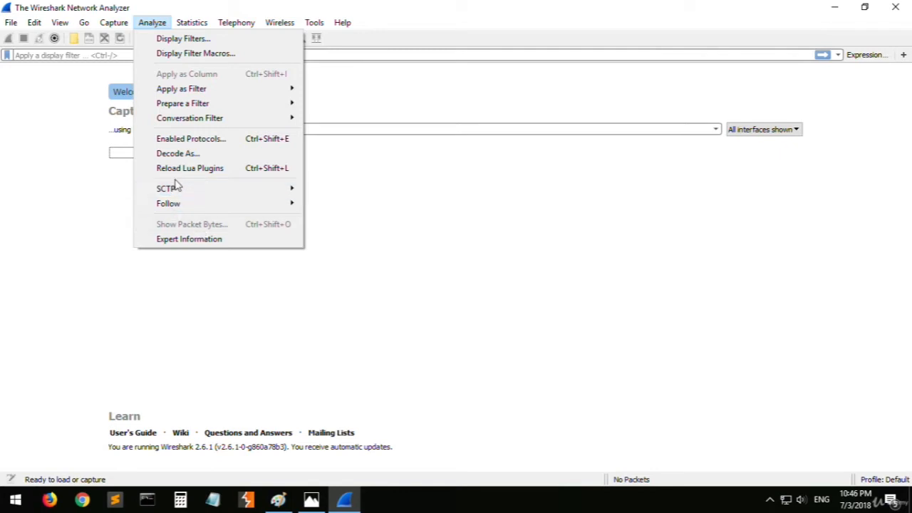
mouse_move(174, 194)
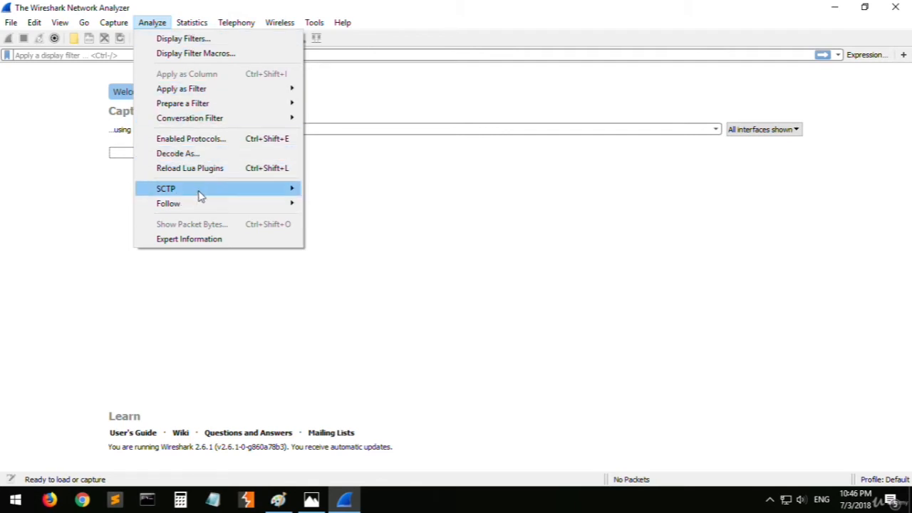
mouse_move(191, 28)
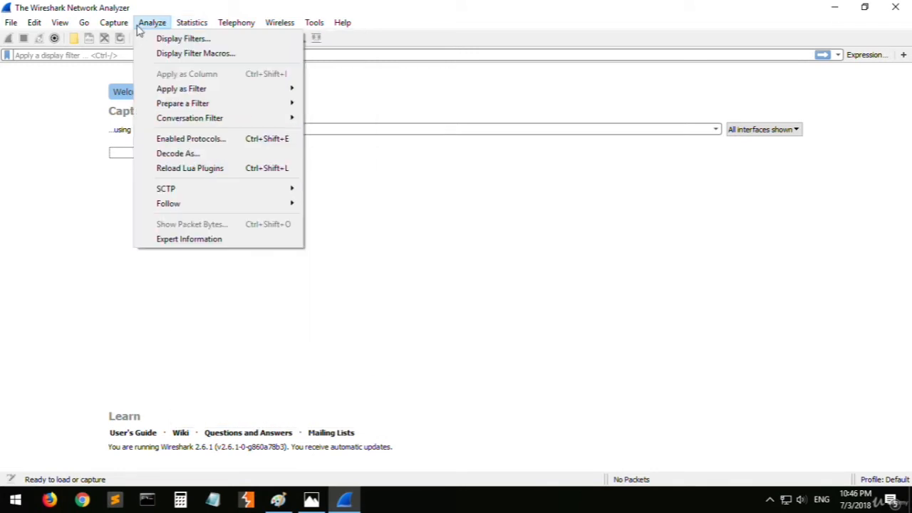
mouse_move(270, 395)
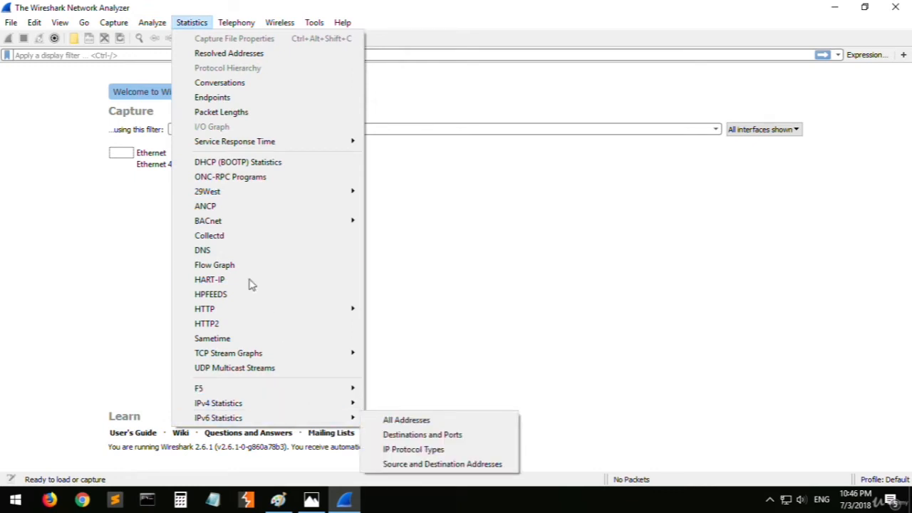
- Review the commands for telephony, wireless, Lua tools and help, including Sample Captures
mouse_move(245, 24)
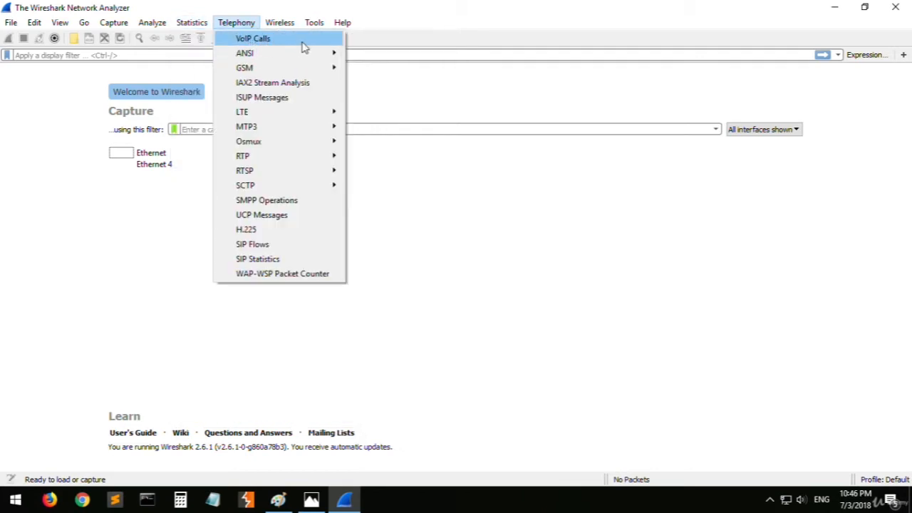
mouse_move(311, 75)
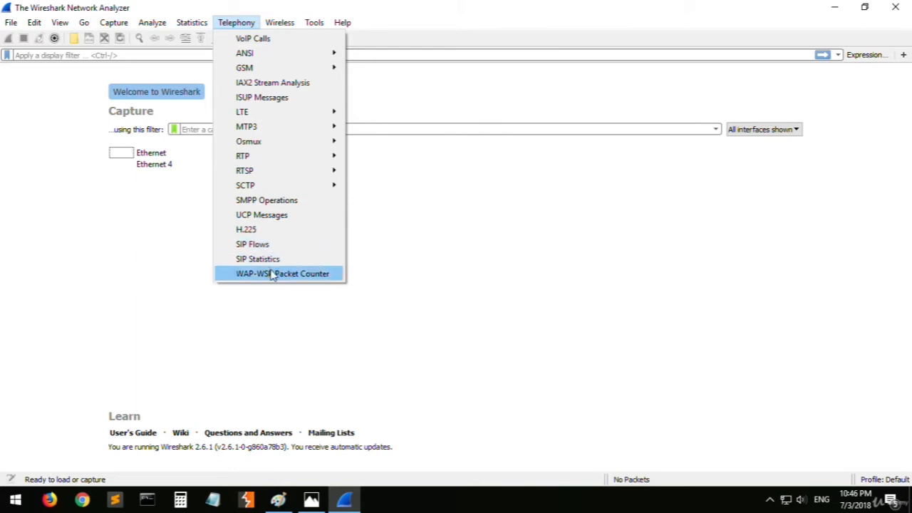
mouse_move(286, 25)
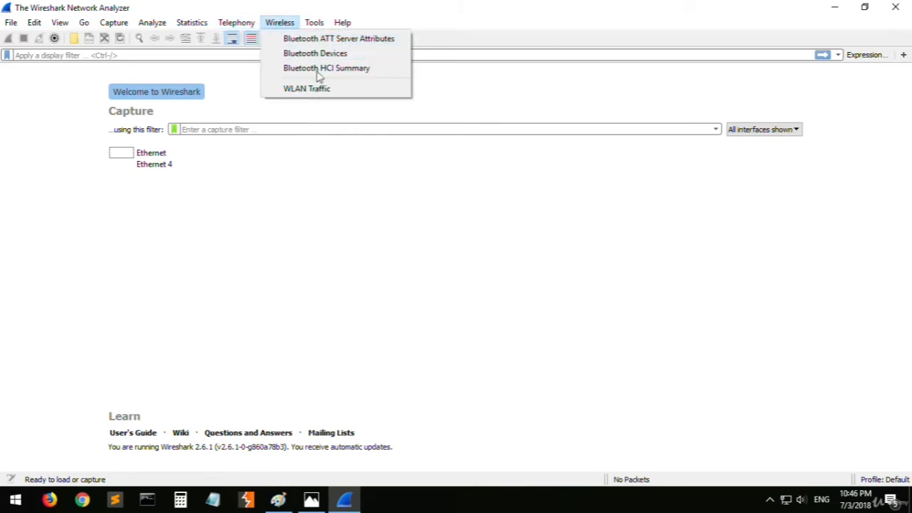
mouse_move(314, 22)
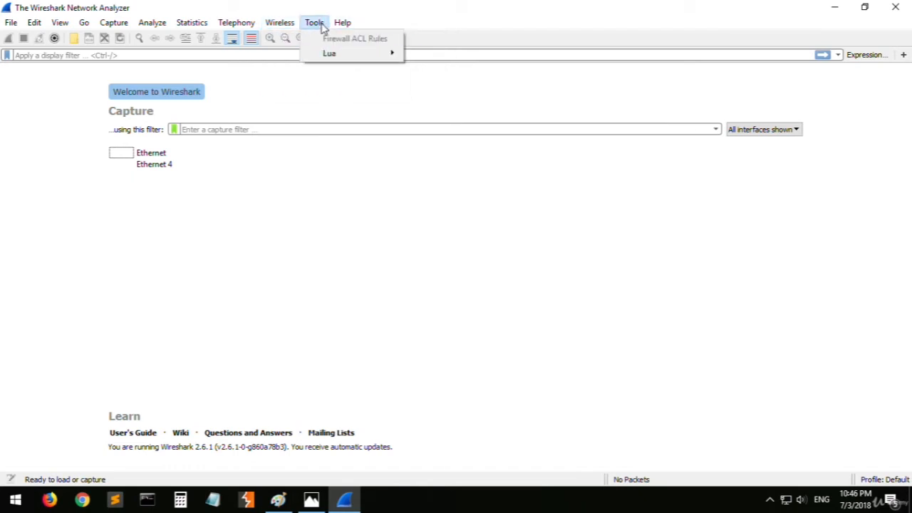
mouse_move(329, 54)
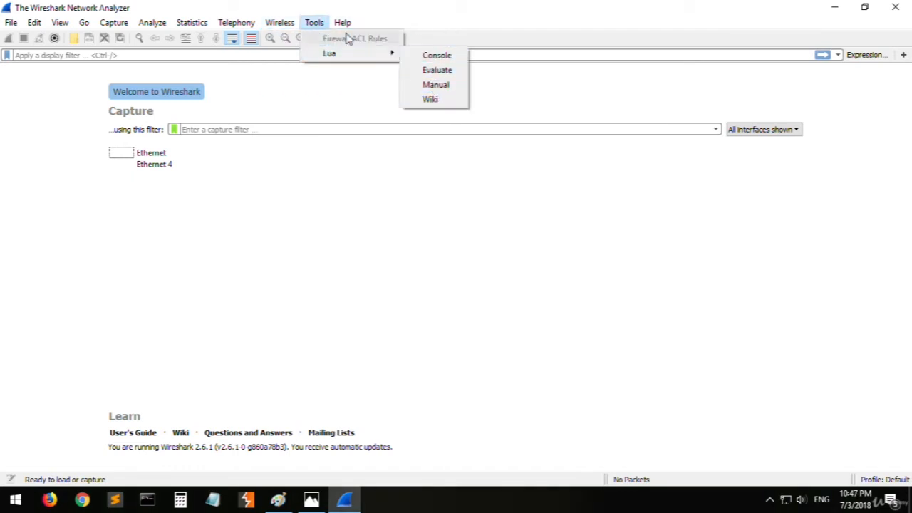
mouse_move(343, 22)
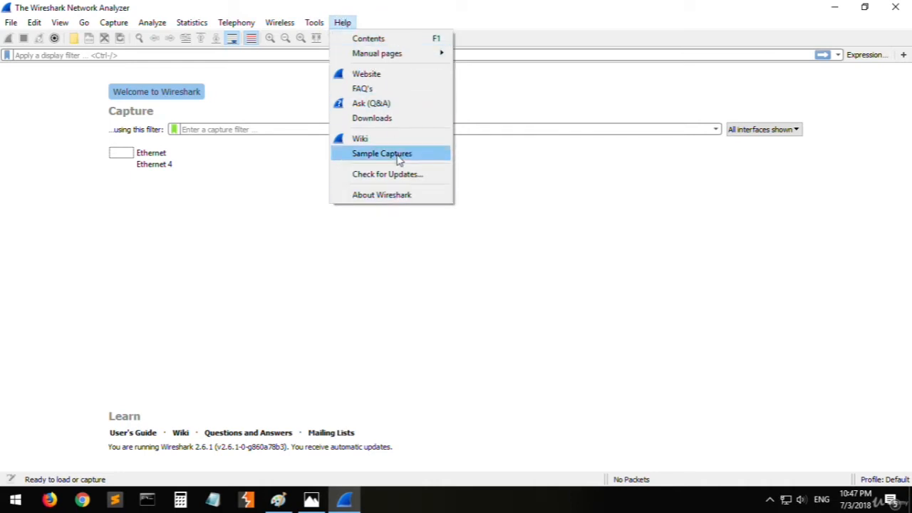
click(192, 286)
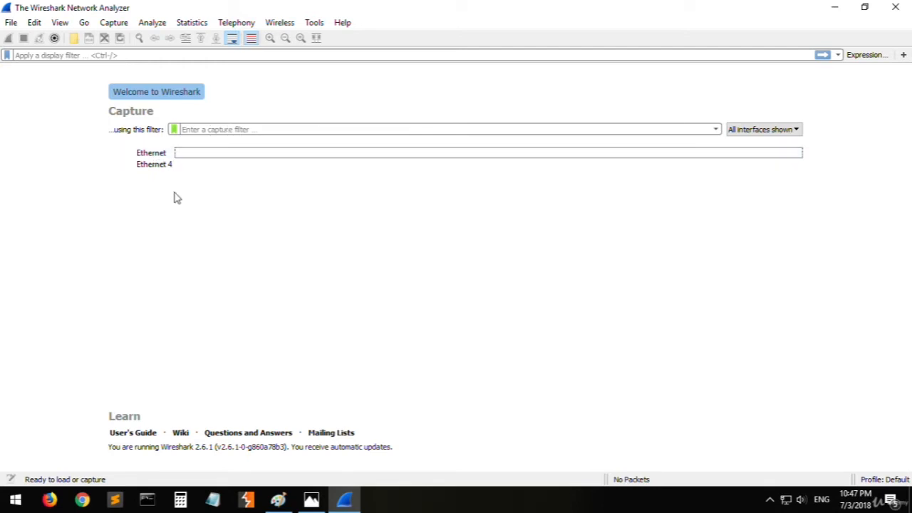
- Inspect the Ethernet and Ethernet 4 capture interfaces by selecting each one, and clear the selection
mouse_move(156, 158)
click(184, 155)
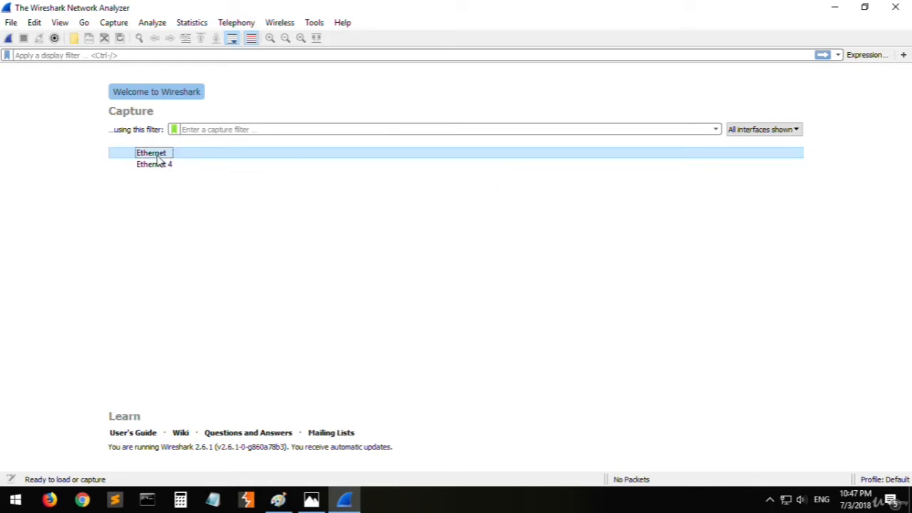
click(213, 215)
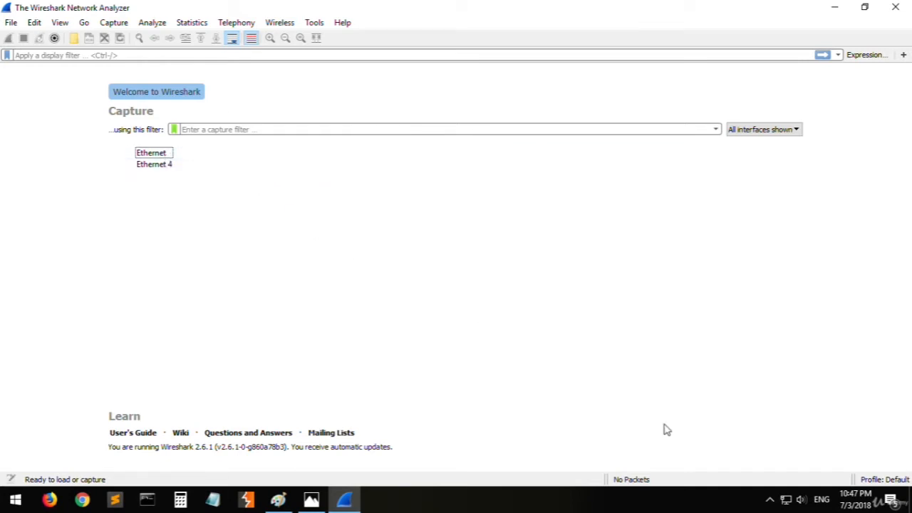
mouse_move(788, 503)
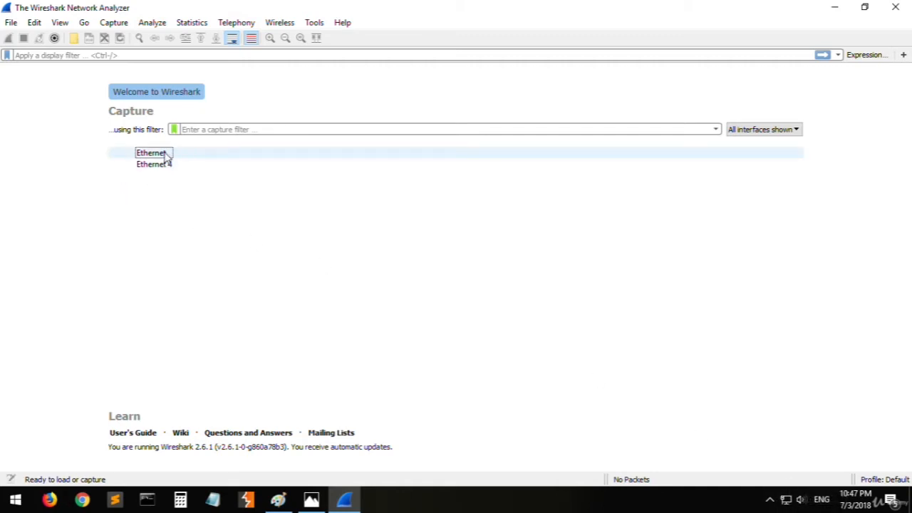
click(186, 154)
click(183, 165)
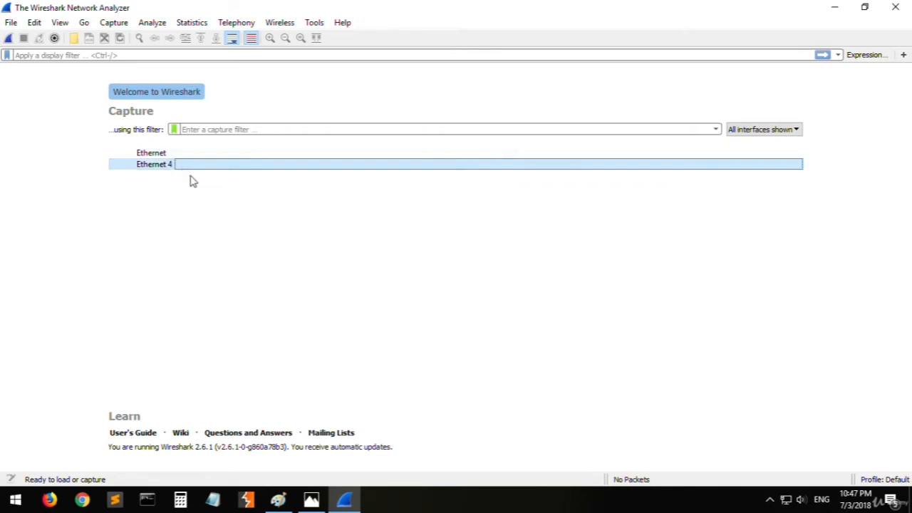
click(300, 287)
- Relaunch Wireshark and bring its welcome window to the front
middle_click(347, 504)
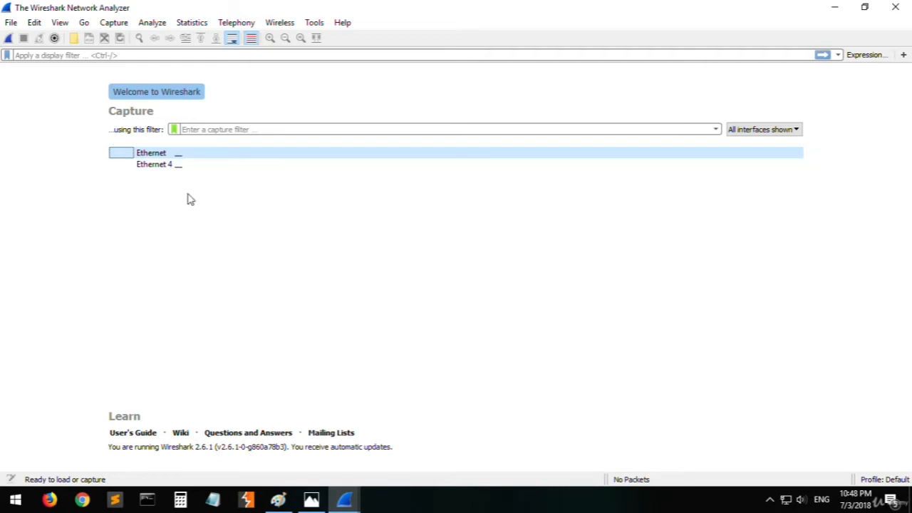
mouse_move(358, 497)
click(334, 401)
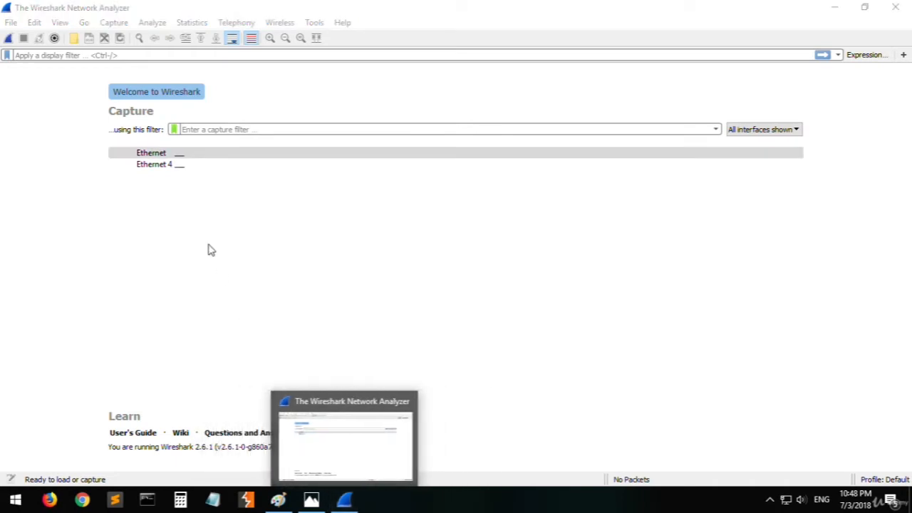
- Compare the live traffic graphs of the Ethernet and Ethernet 4 interfaces, and check Ethernet's addresses
click(198, 221)
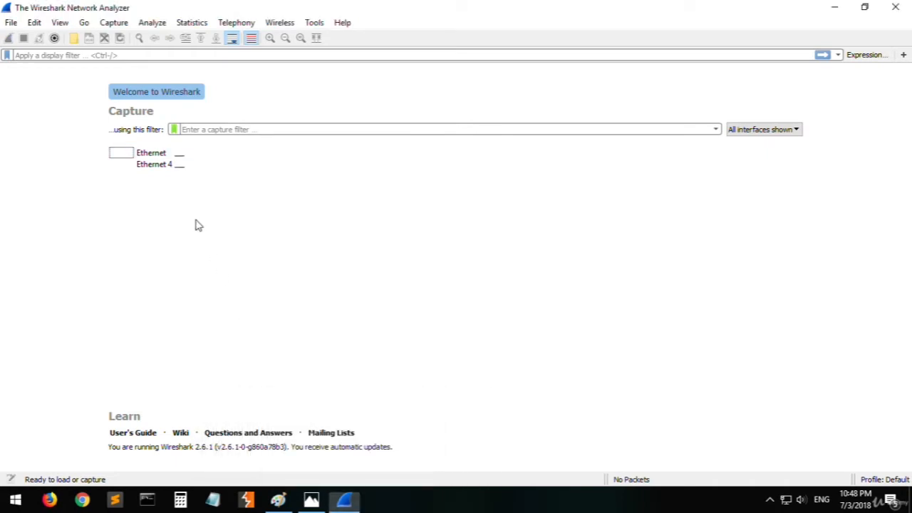
click(181, 156)
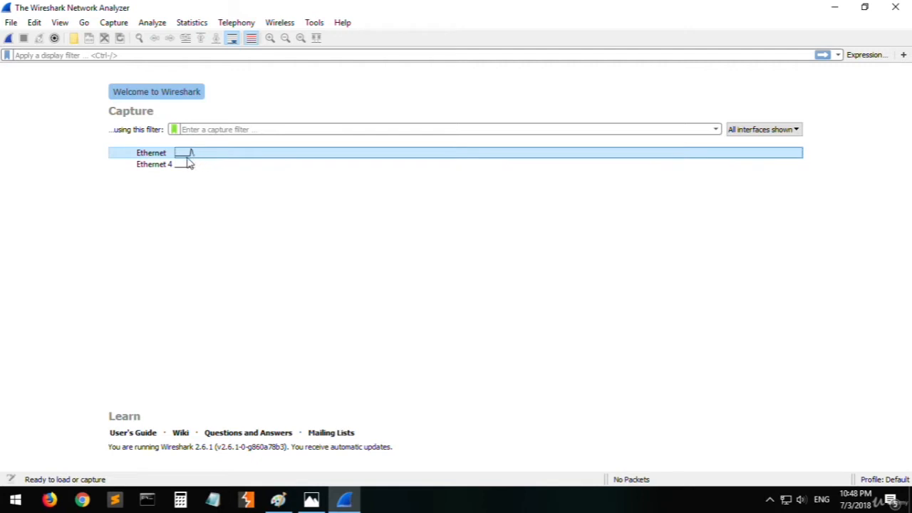
click(186, 165)
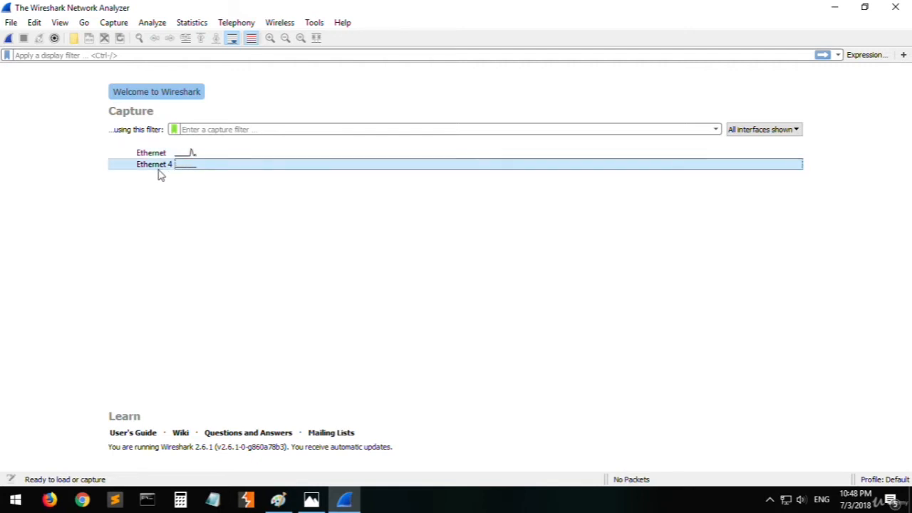
click(207, 155)
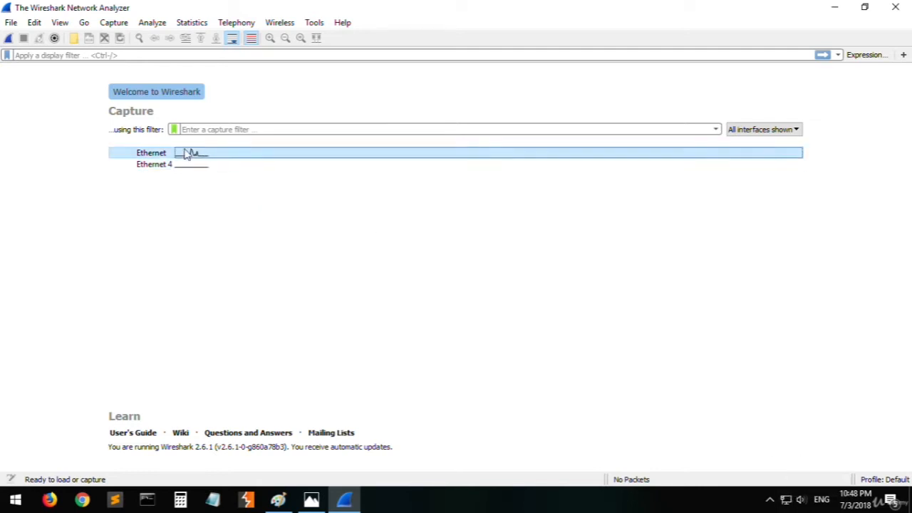
click(199, 177)
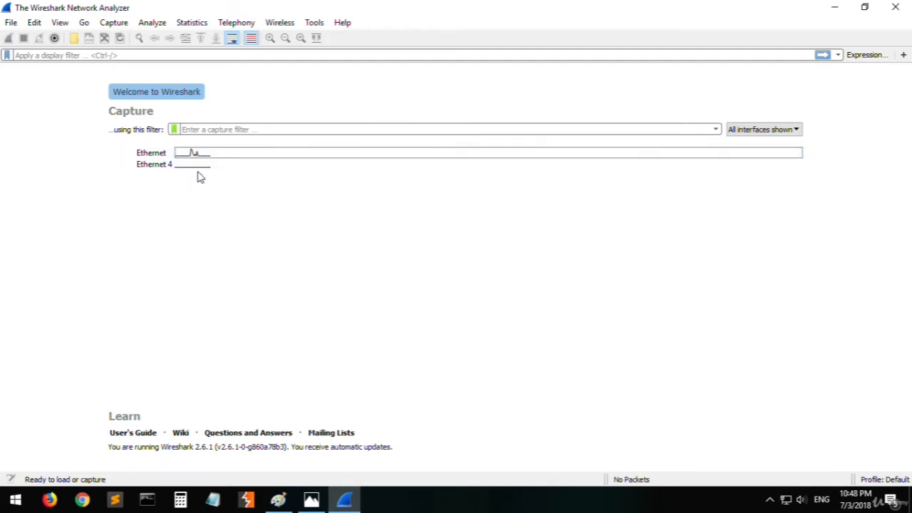
- Start a live capture on the Ethernet interface and inspect the first captured packet and its header length byte
click(200, 175)
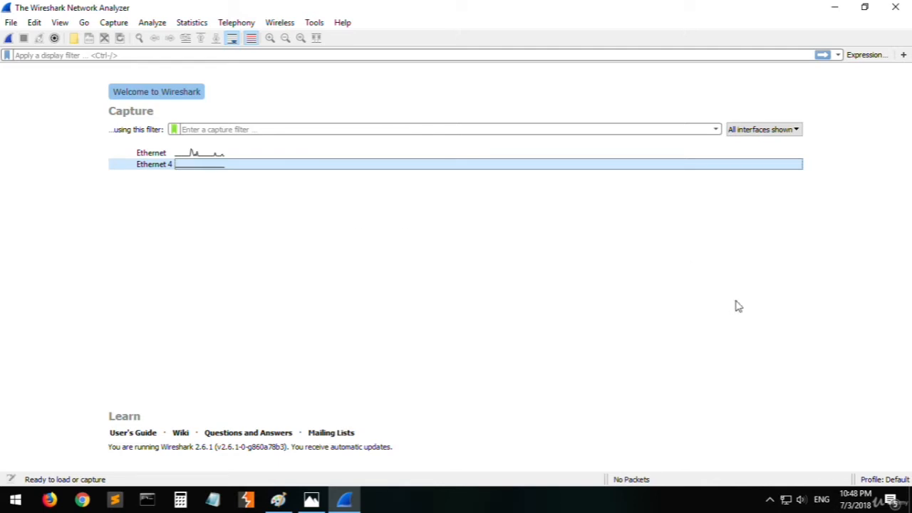
key(Up)
click(170, 165)
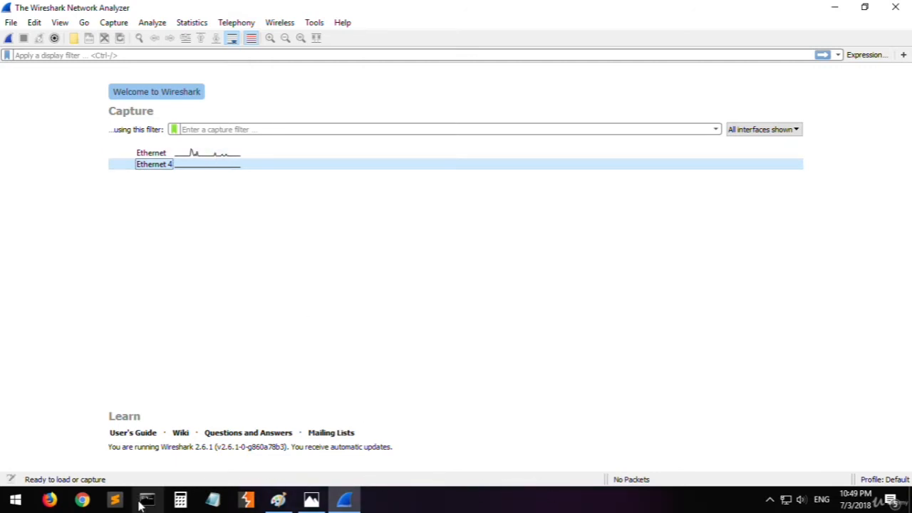
click(219, 156)
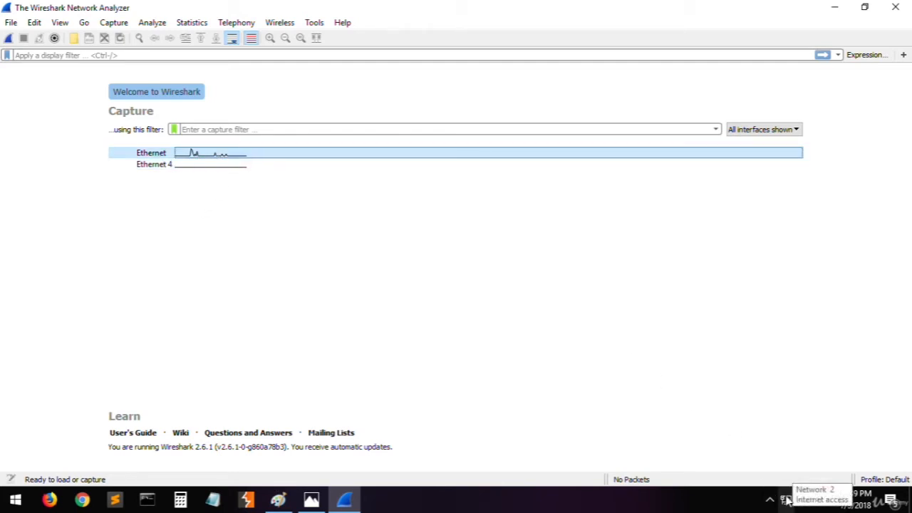
double_click(220, 157)
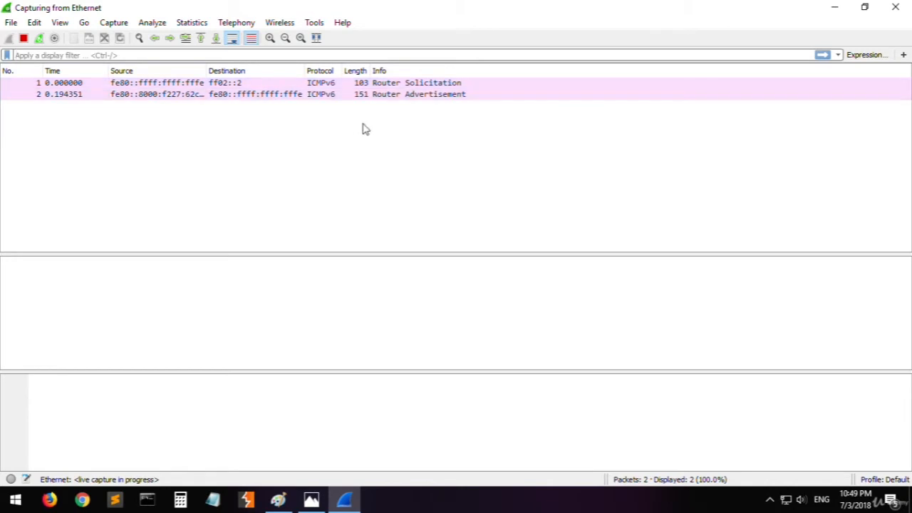
click(335, 84)
click(239, 379)
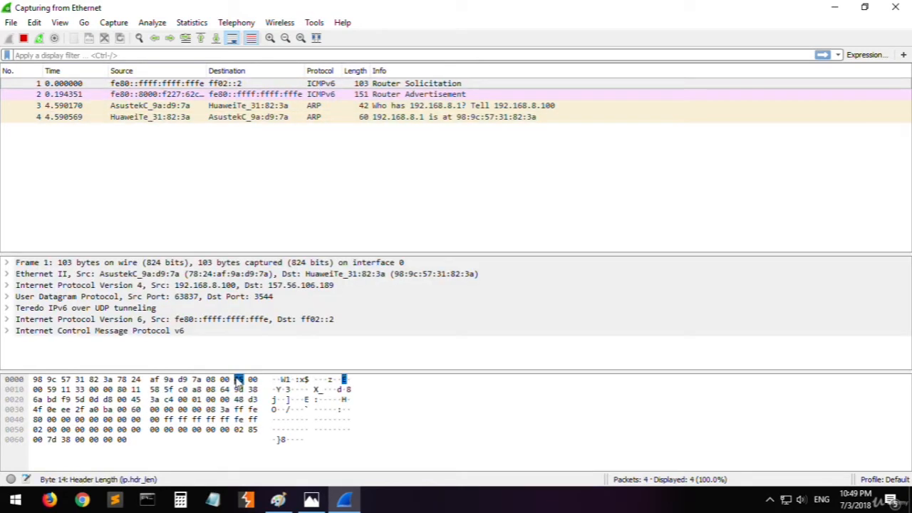
- Ping google.com from Command Prompt, keeping the window clear of the live packet list
click(146, 500)
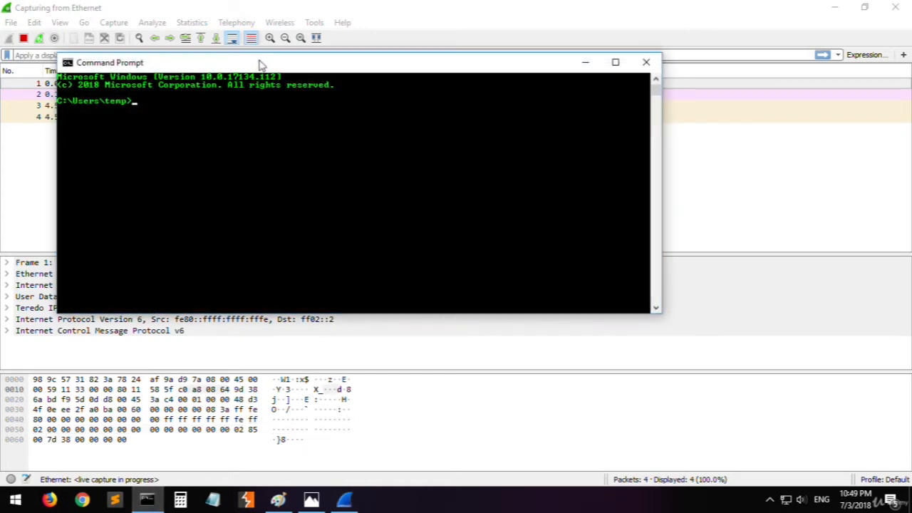
drag(260, 64, 331, 215)
text(ping)
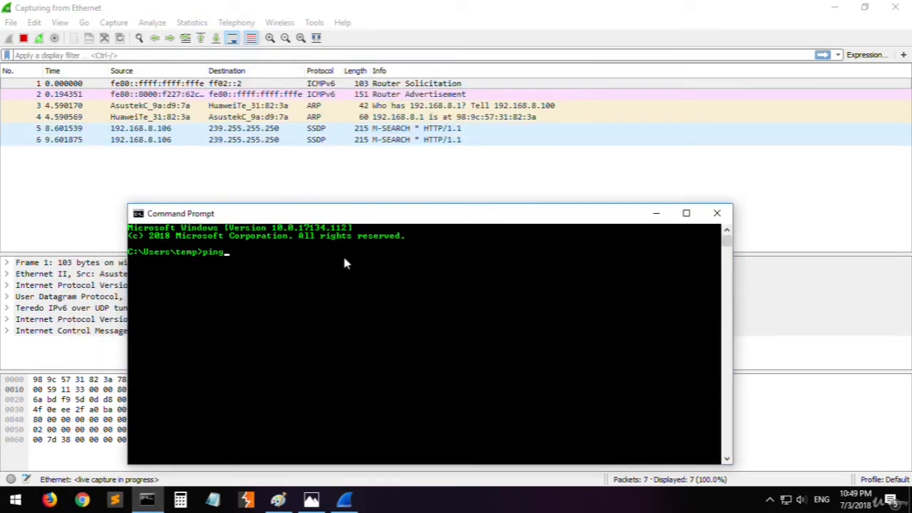
text( google.com)
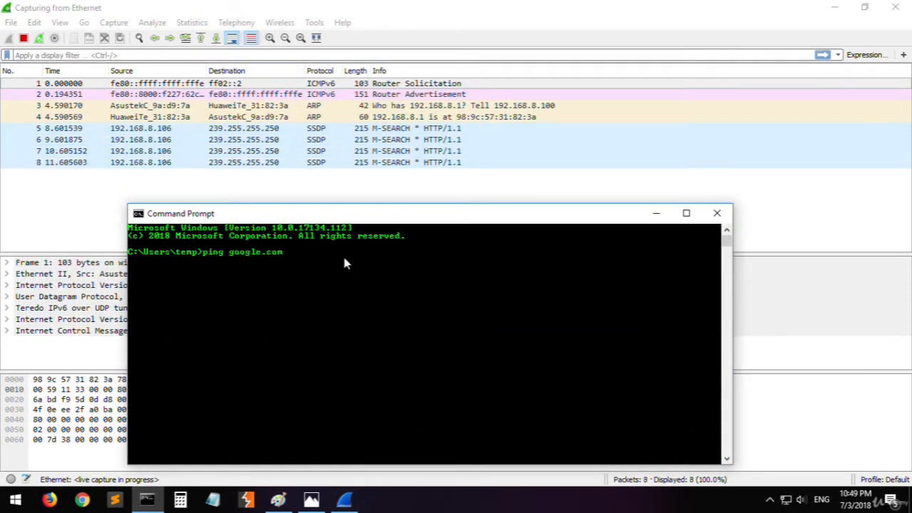
key(Return)
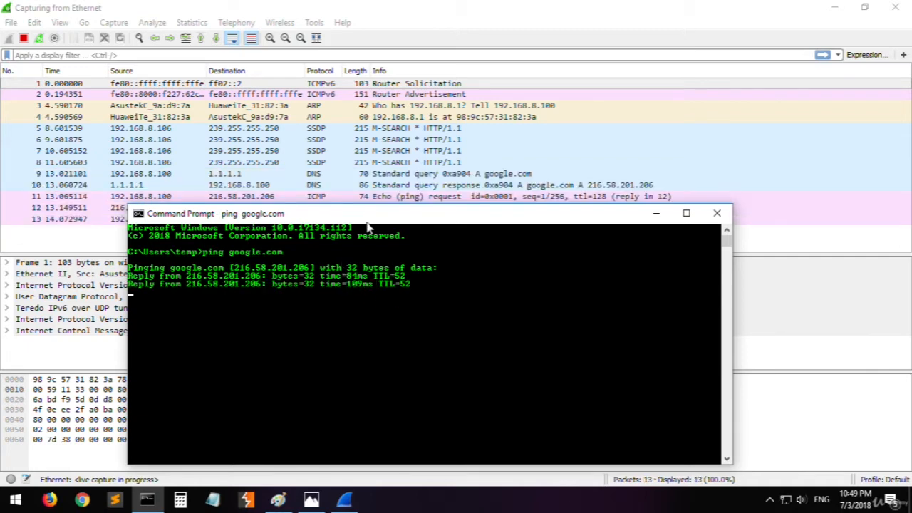
drag(367, 222, 413, 284)
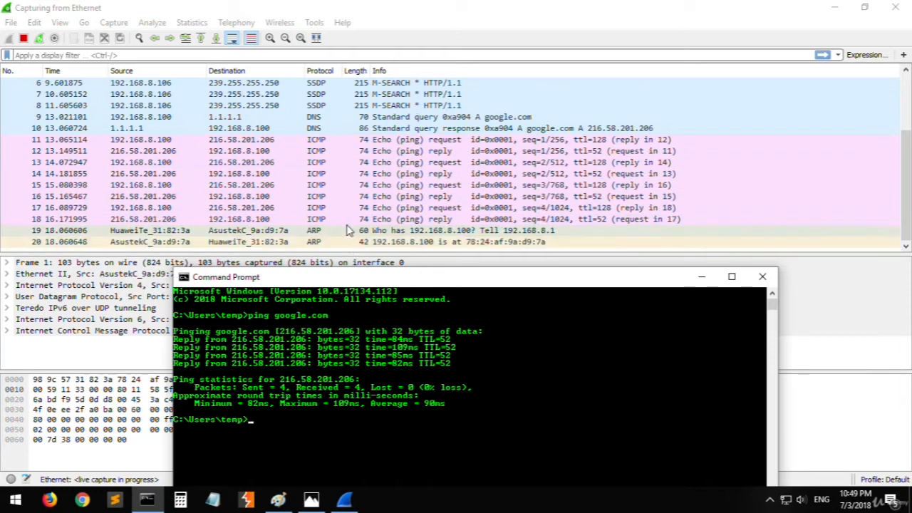
- Return to Wireshark, stop the Ethernet capture and go back to the start of the packet list
click(33, 22)
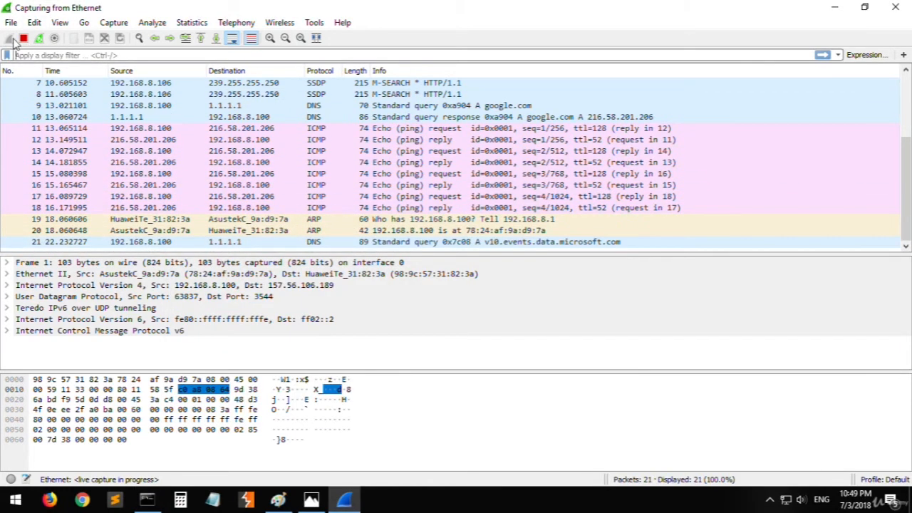
click(23, 38)
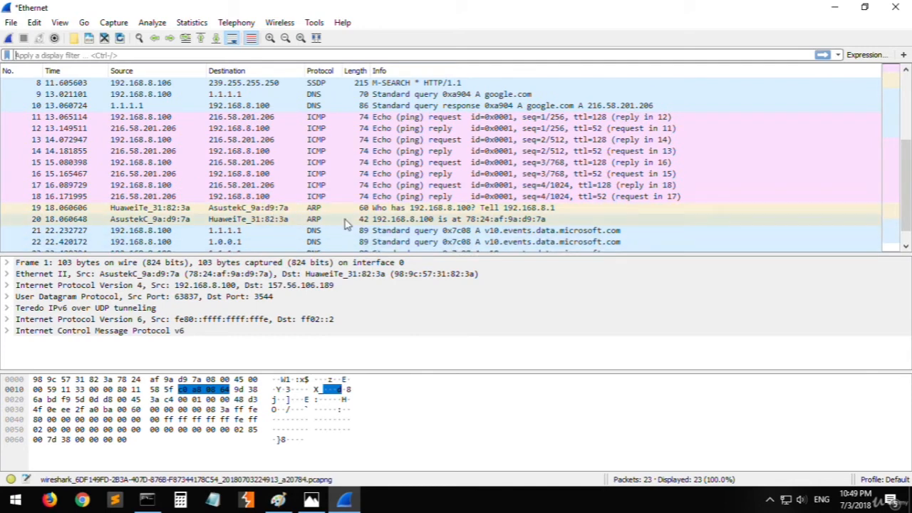
scroll(349, 225, up, 3)
- Match the ping google.com command in Command Prompt with the first ICMP request and the DNS response in Wireshark
click(147, 499)
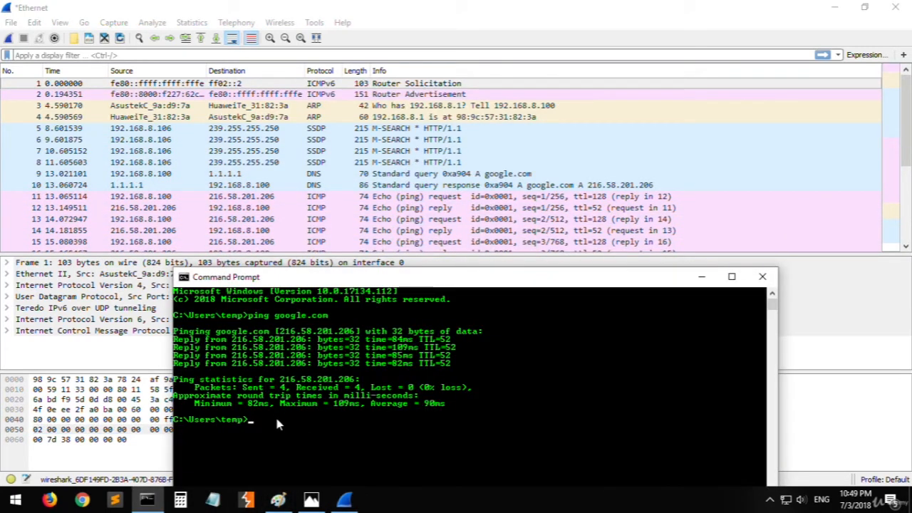
drag(248, 316, 329, 319)
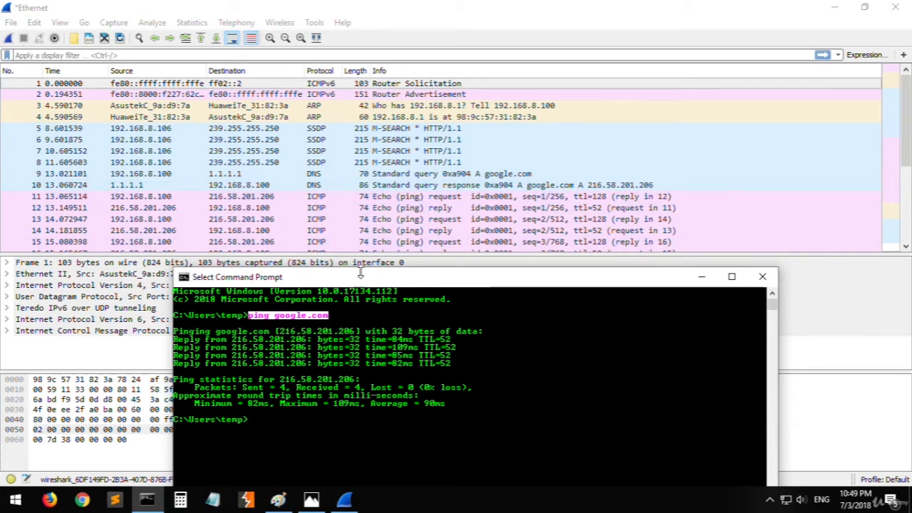
click(333, 198)
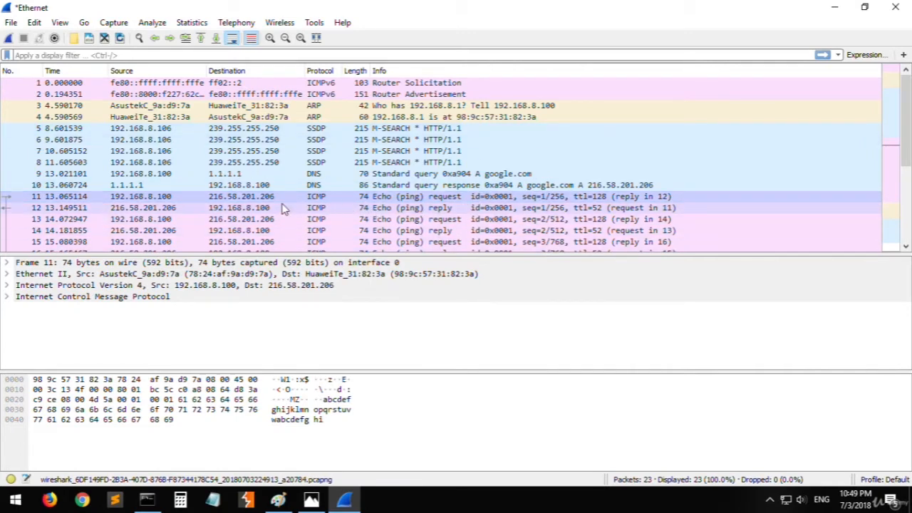
click(335, 186)
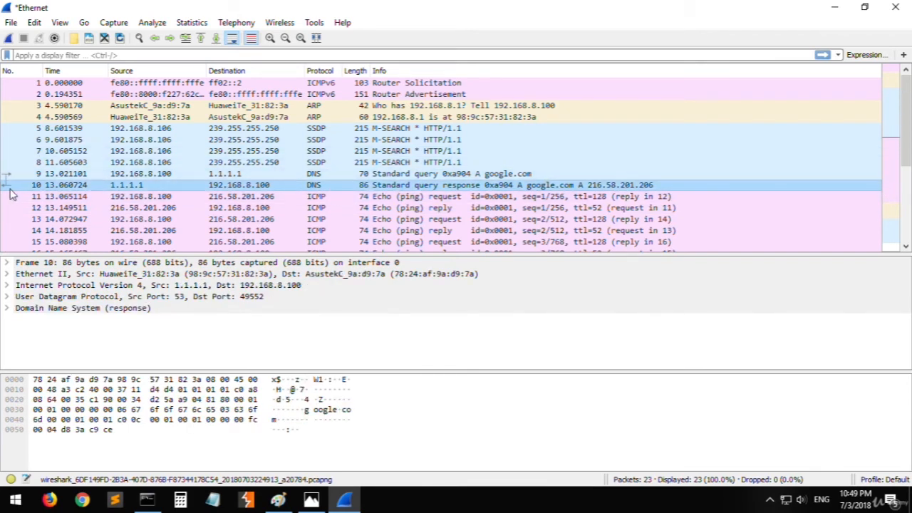
drag(18, 186, 72, 188)
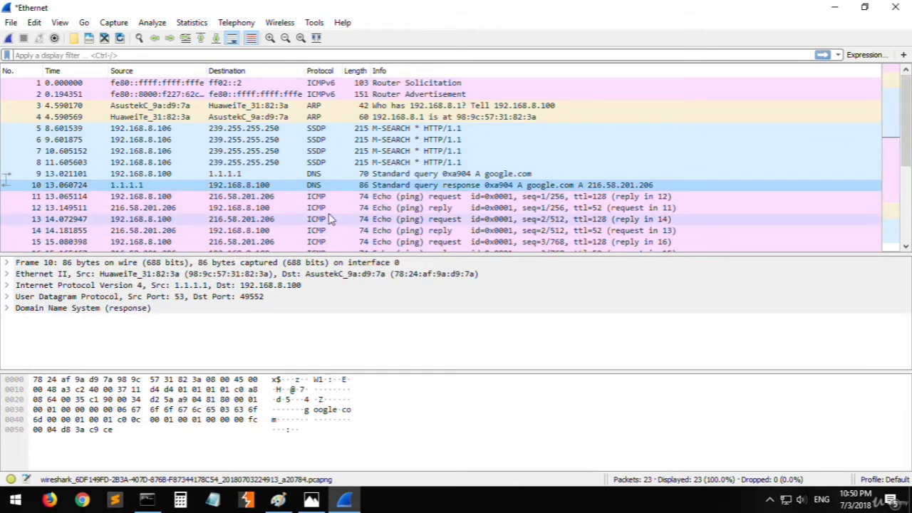
- Examine the first ping request and reply, and check packet numbering through the last captured packet
click(318, 196)
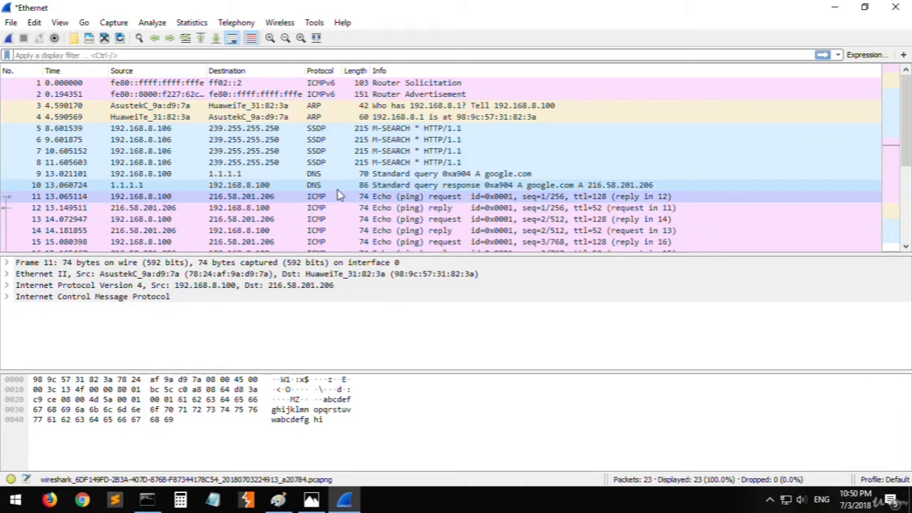
click(316, 210)
click(321, 197)
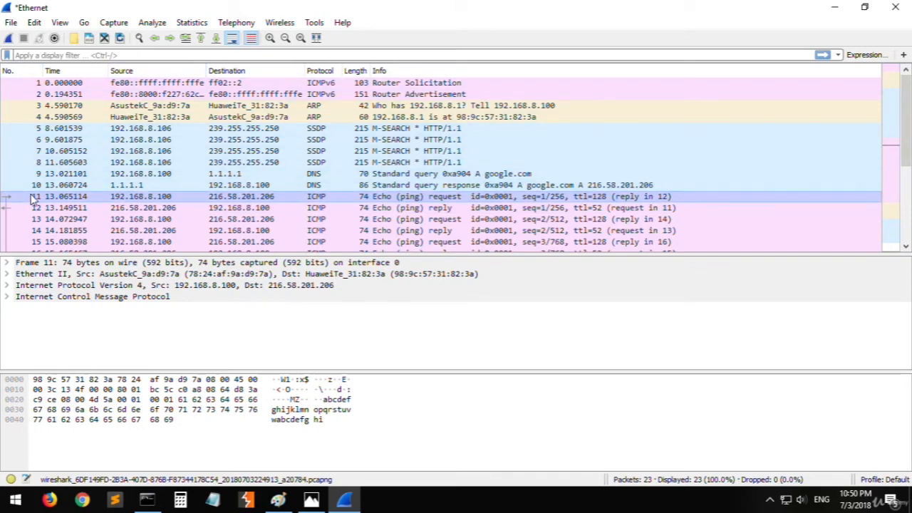
scroll(32, 203, down, 3)
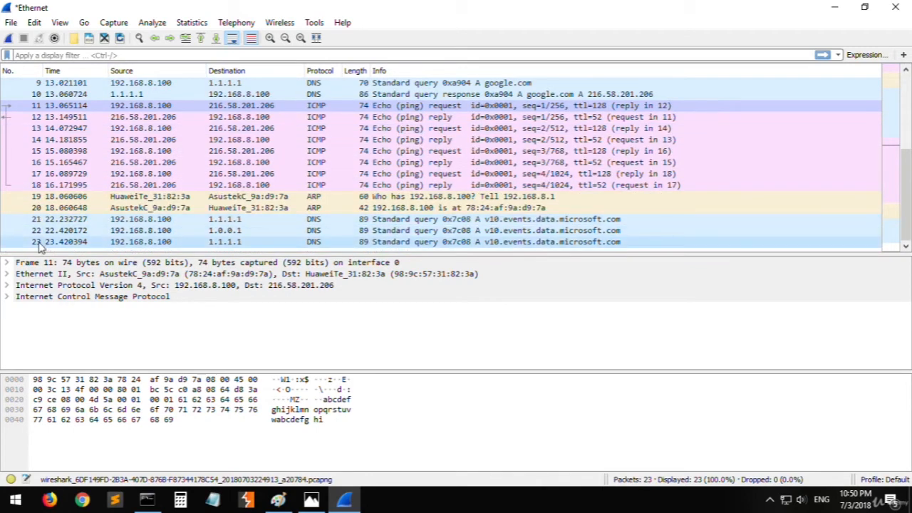
click(44, 242)
scroll(84, 244, up, 3)
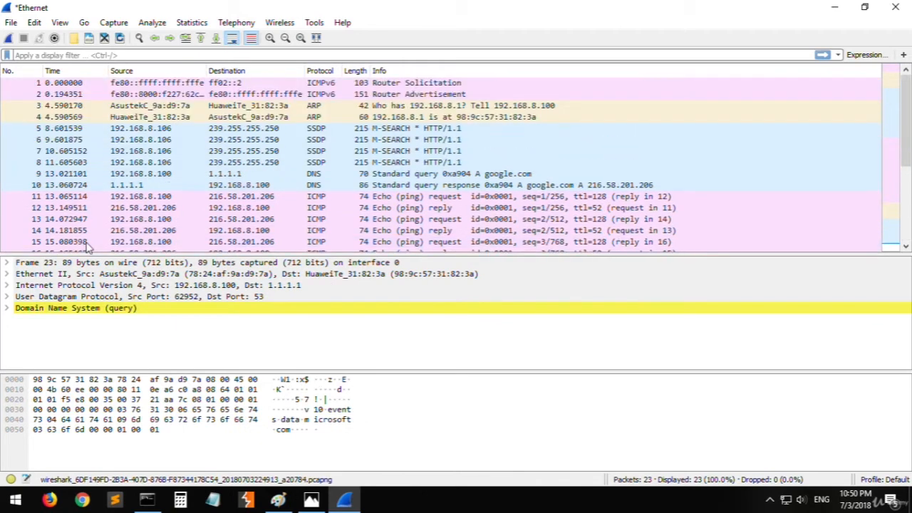
click(39, 196)
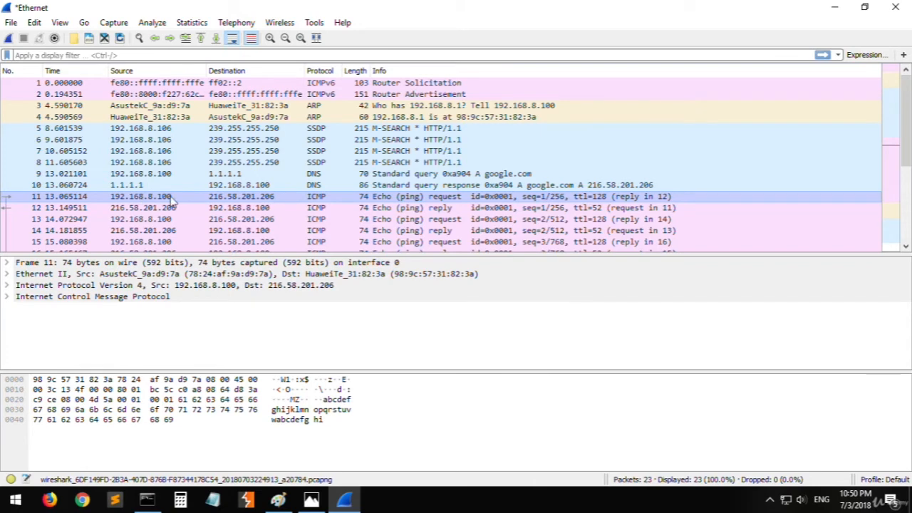
- Sort the packets by descending destination and by descending time, and restore ascending packet number order
click(234, 72)
click(235, 72)
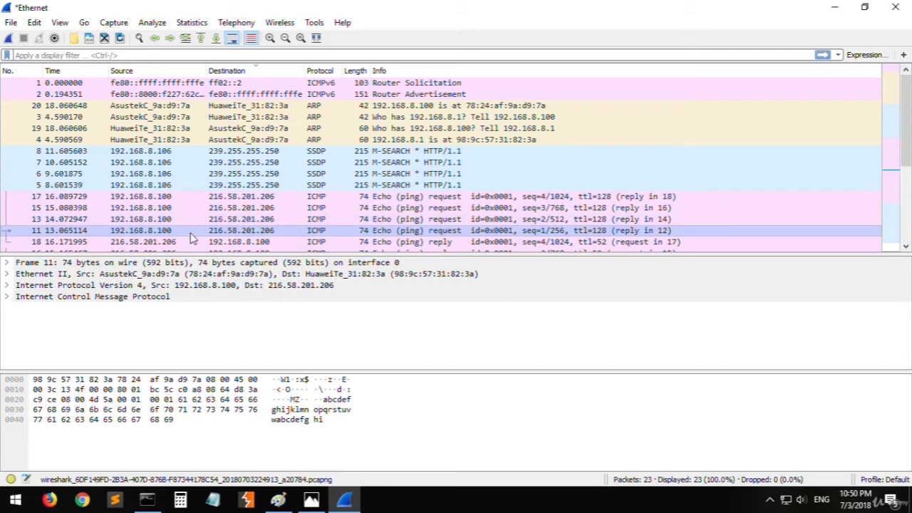
click(58, 71)
click(71, 71)
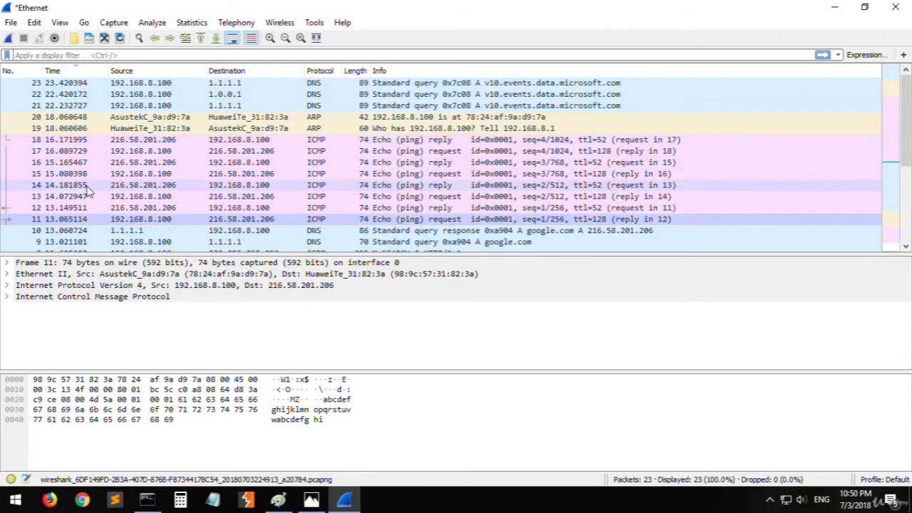
click(10, 73)
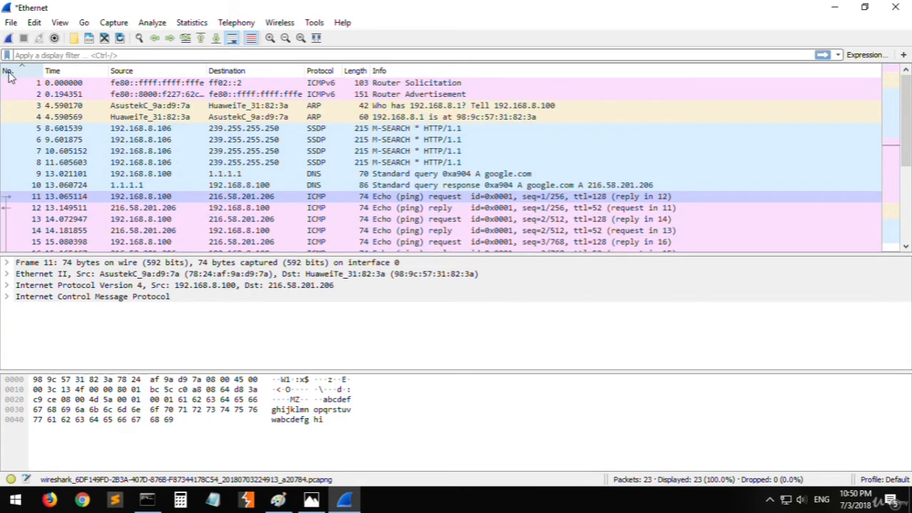
- Compare the source, destination and protocol of the first ping request and its reply
click(277, 209)
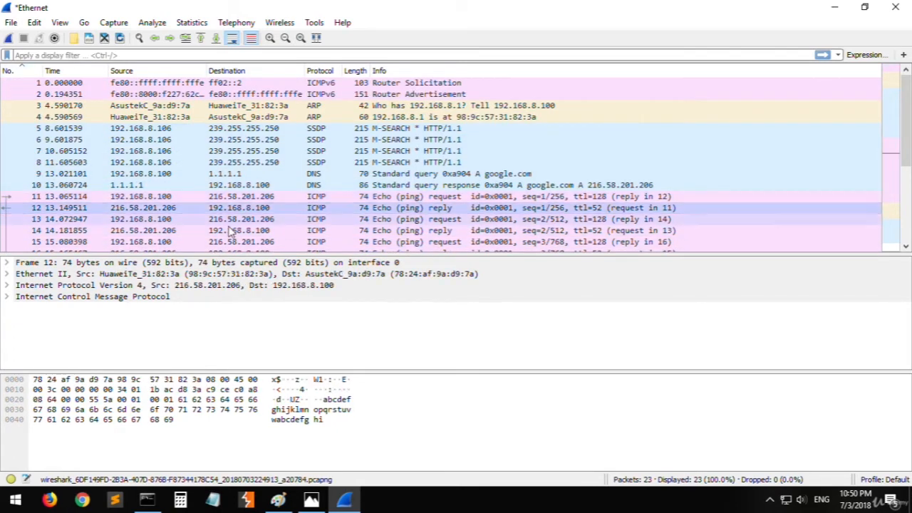
click(173, 200)
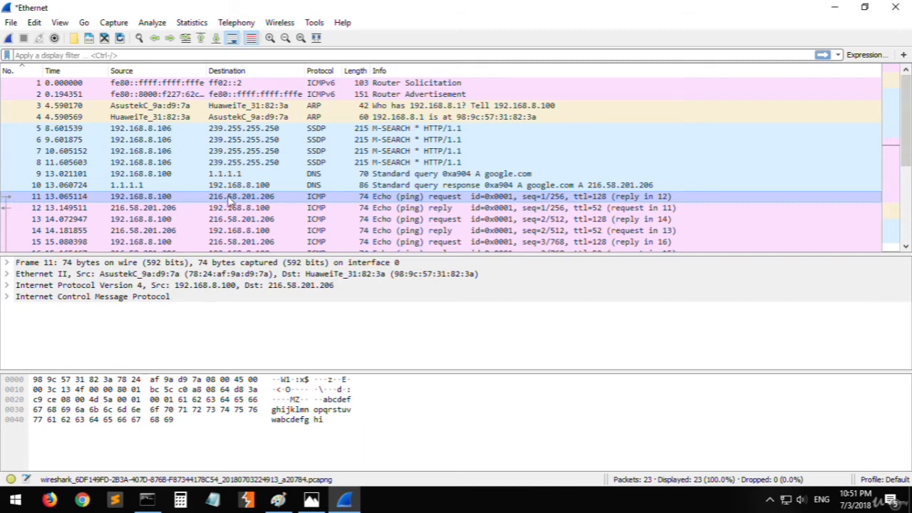
click(320, 208)
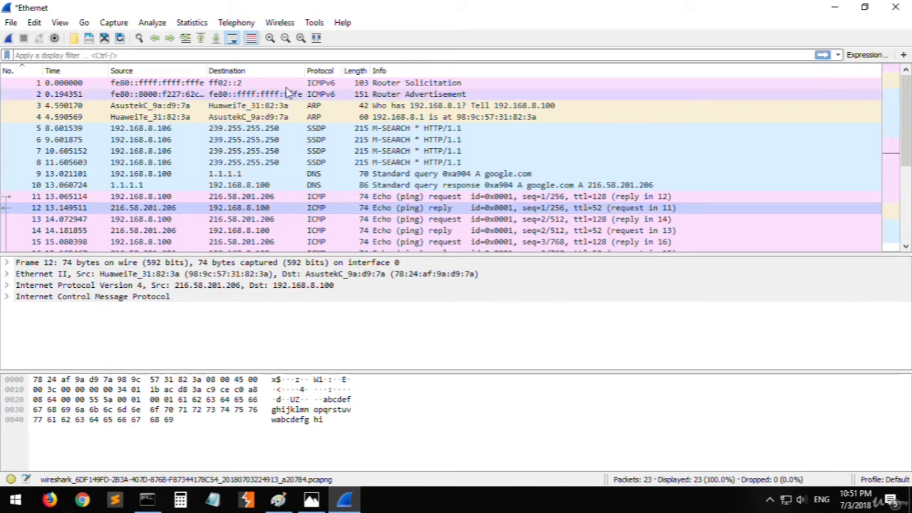
- Enlarge the text by two zoom levels and make the packet list pane taller
click(269, 38)
click(269, 38)
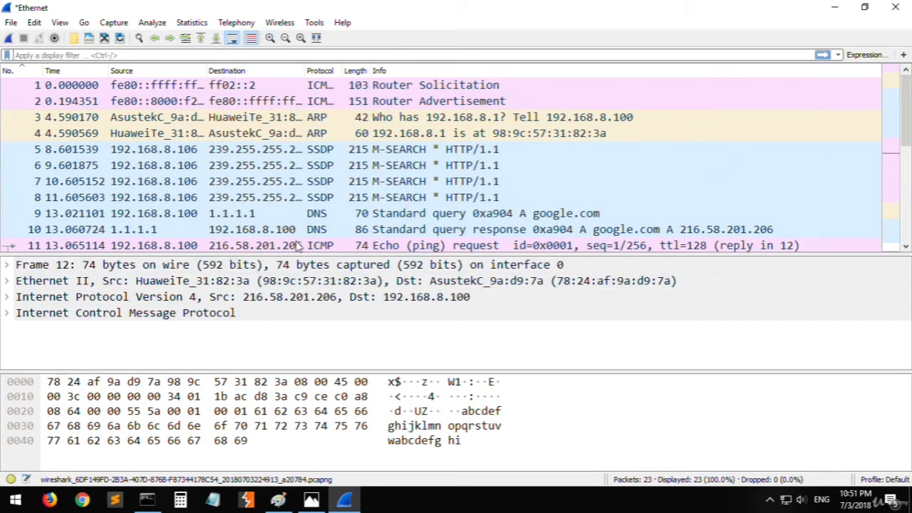
drag(330, 261, 329, 304)
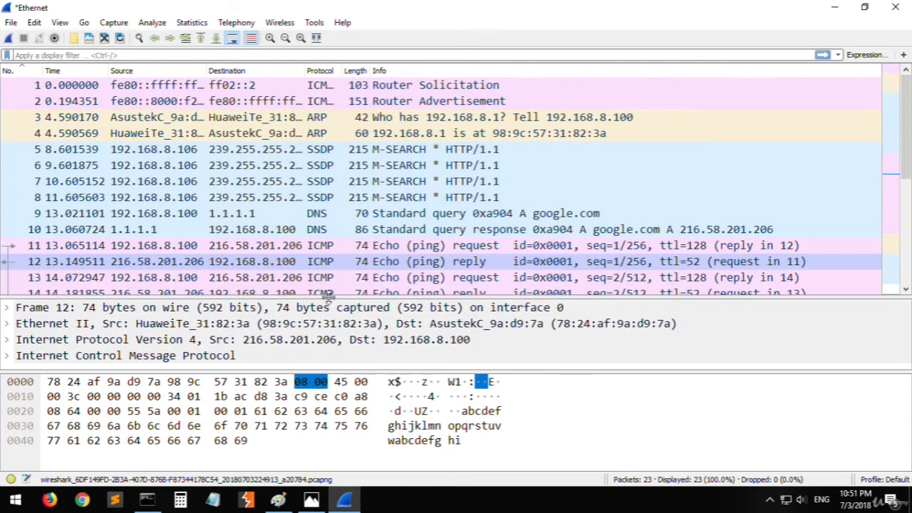
- Compare the addresses, lengths and info of the first two ping request and reply pairs, packets 11 to 14
scroll(246, 263, down, 1)
click(206, 231)
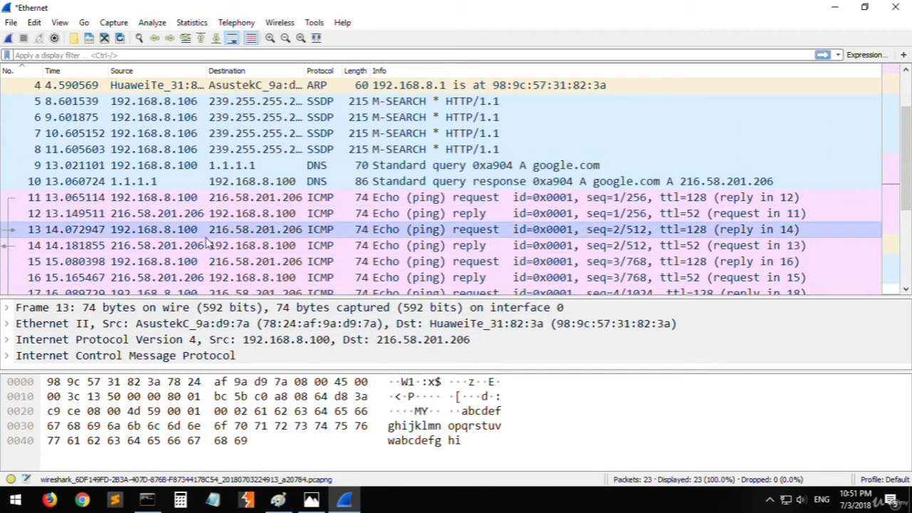
click(164, 214)
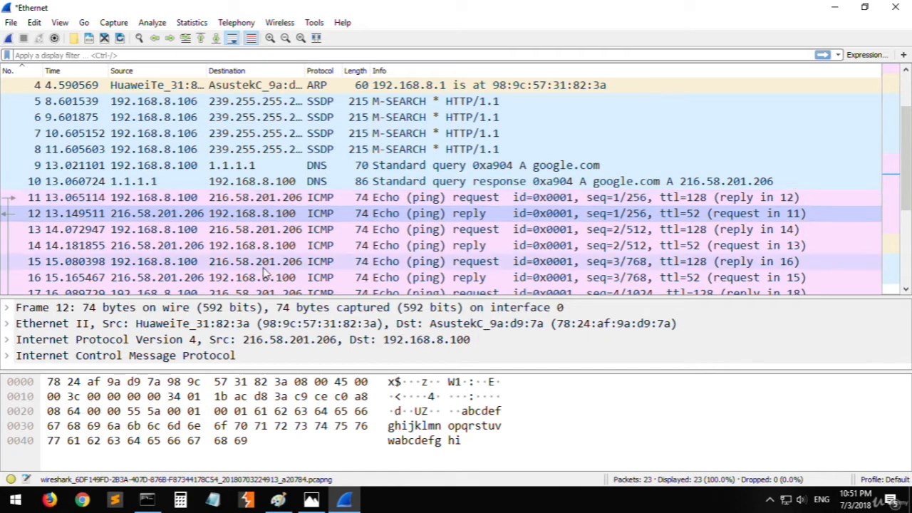
click(221, 231)
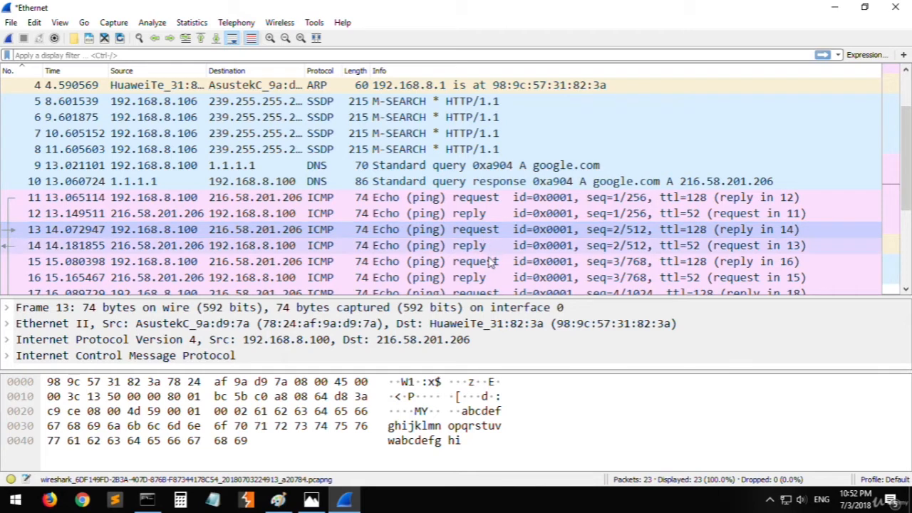
click(147, 248)
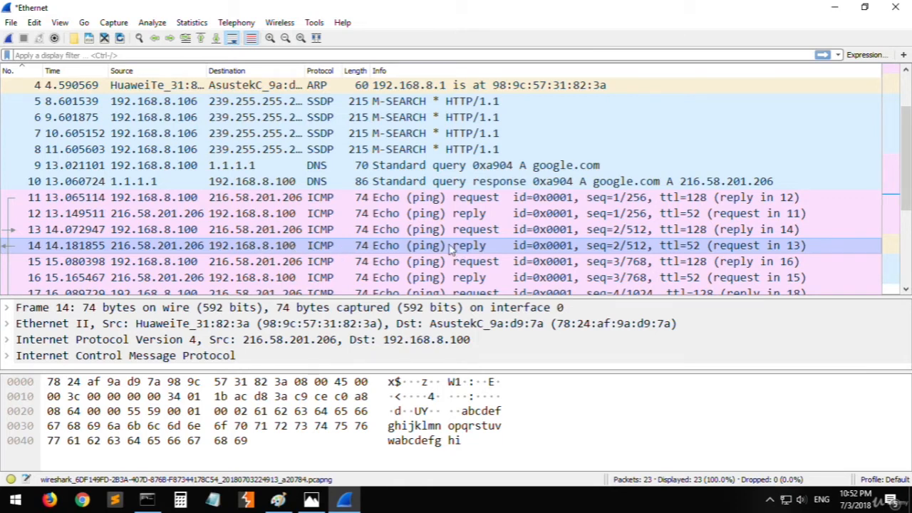
click(393, 199)
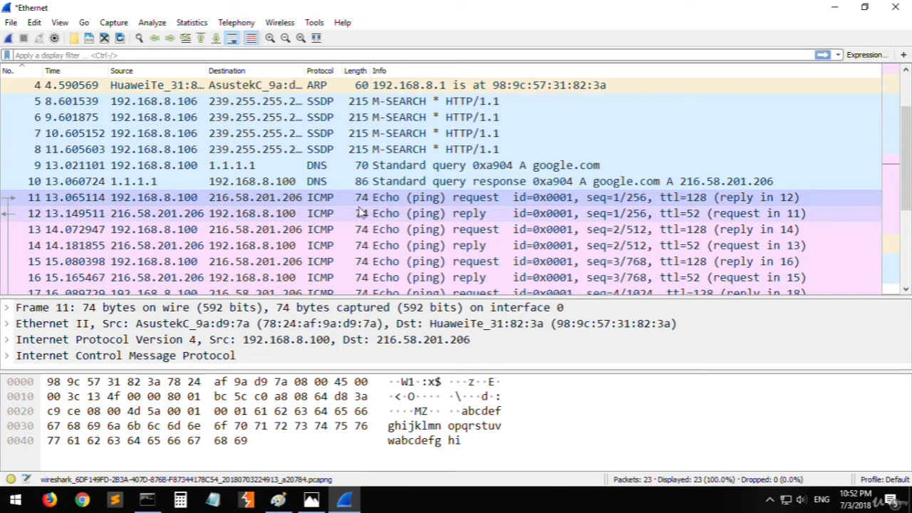
- Examine the captured packets from the router solicitation through the ping exchanges, and activate the empty display filter
scroll(338, 147, down, 3)
scroll(348, 199, up, 3)
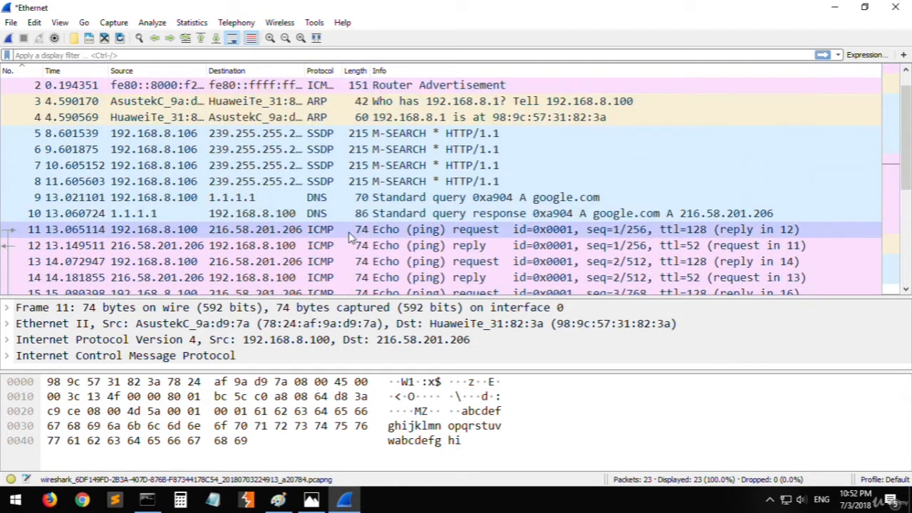
scroll(349, 237, down, 1)
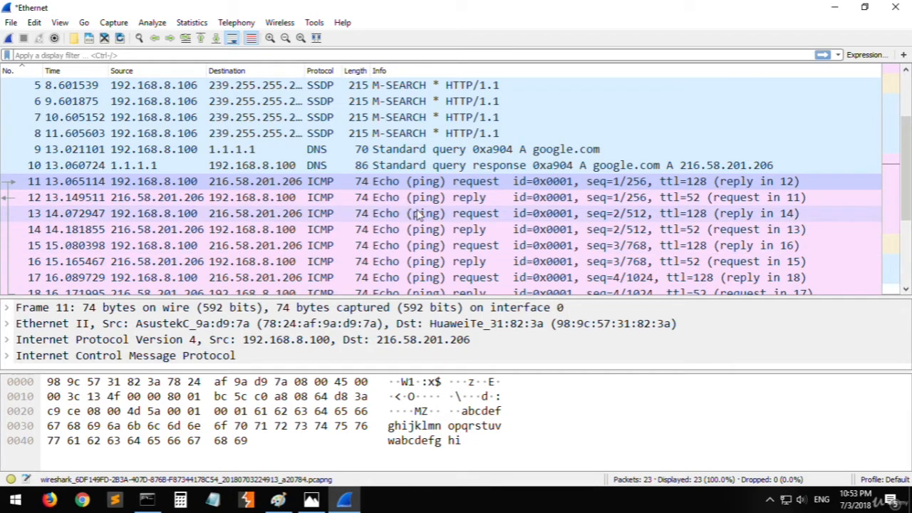
scroll(470, 232, up, 2)
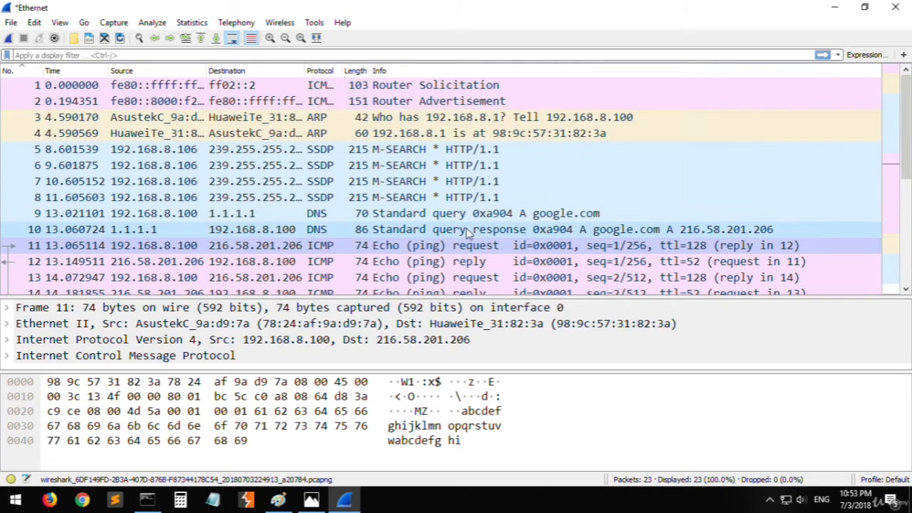
scroll(449, 226, down, 4)
scroll(427, 224, up, 4)
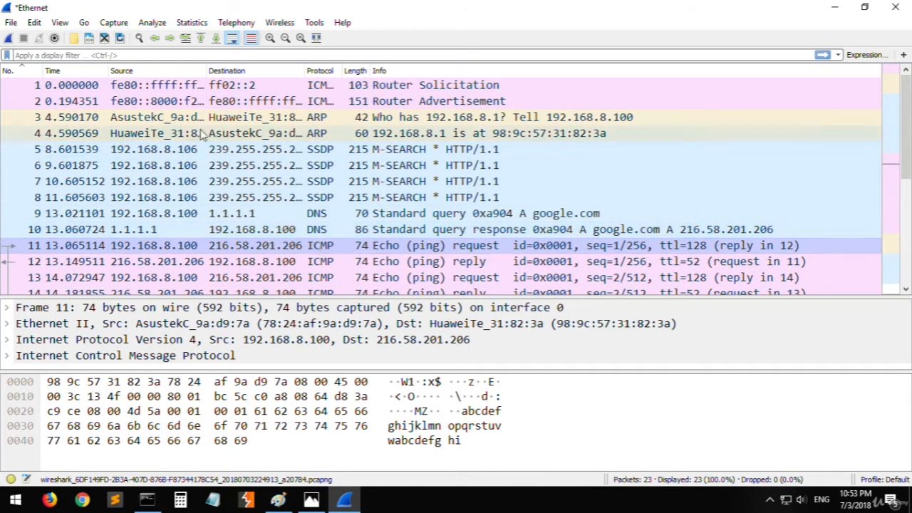
click(54, 55)
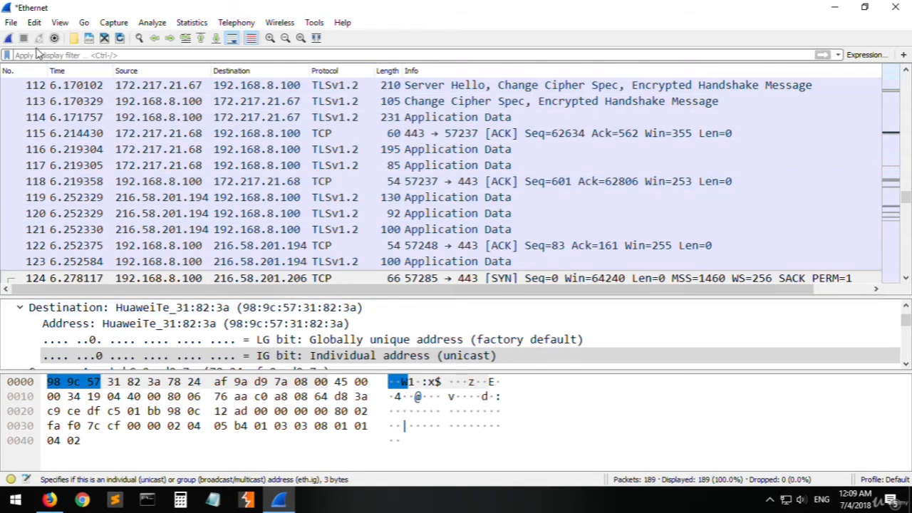
- Start a new Ethernet capture without saving the previous packets, and load google.com in Firefox
click(9, 38)
click(492, 266)
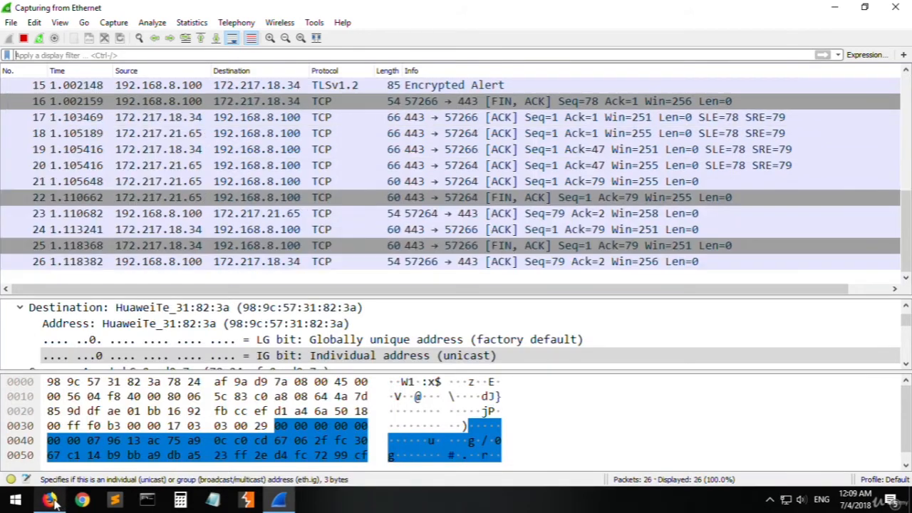
click(50, 500)
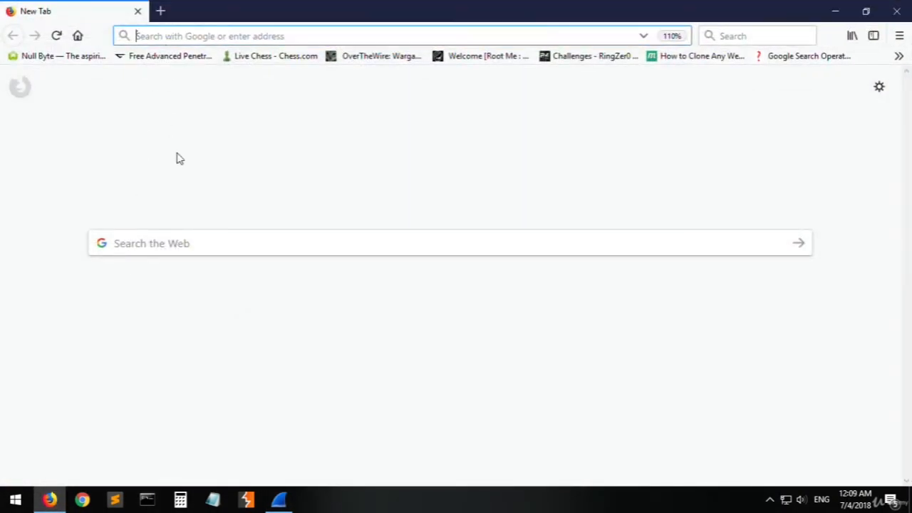
text(google.com/)
key(Return)
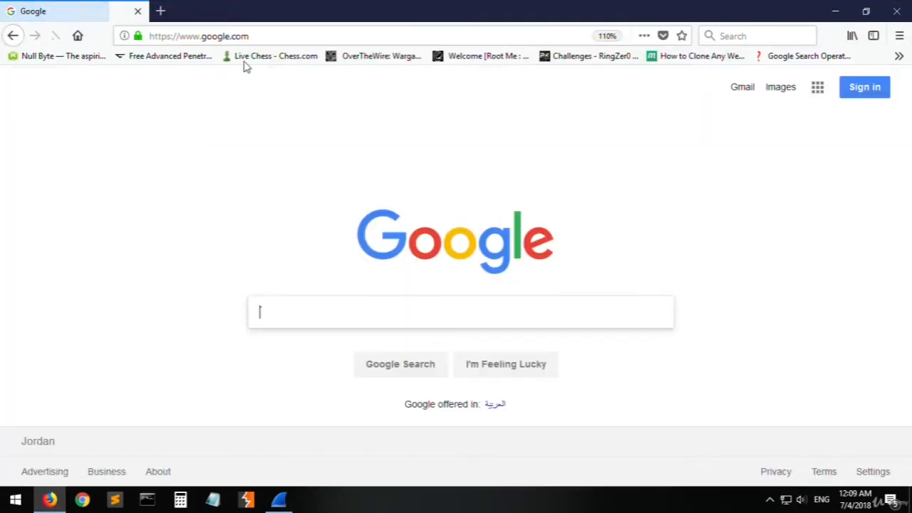
- Return to Wireshark and stop the running Ethernet capture
mouse_move(52, 503)
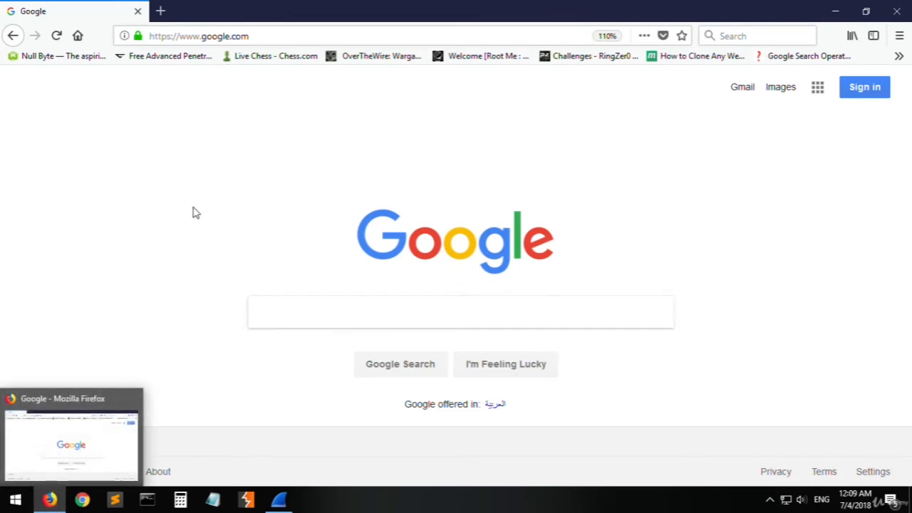
click(50, 500)
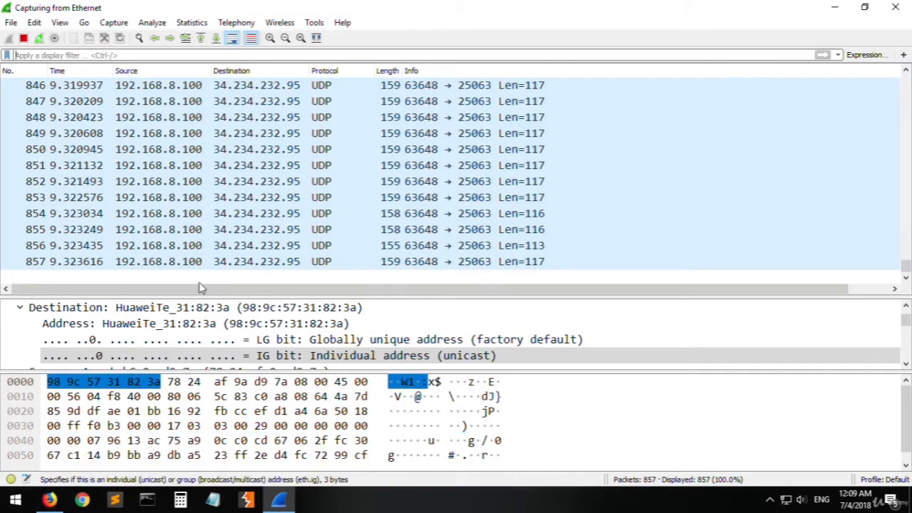
click(25, 40)
- Inspect the last packet of the new capture, and examine the first packets, including packets 2 and 5
scroll(602, 218, up, 14)
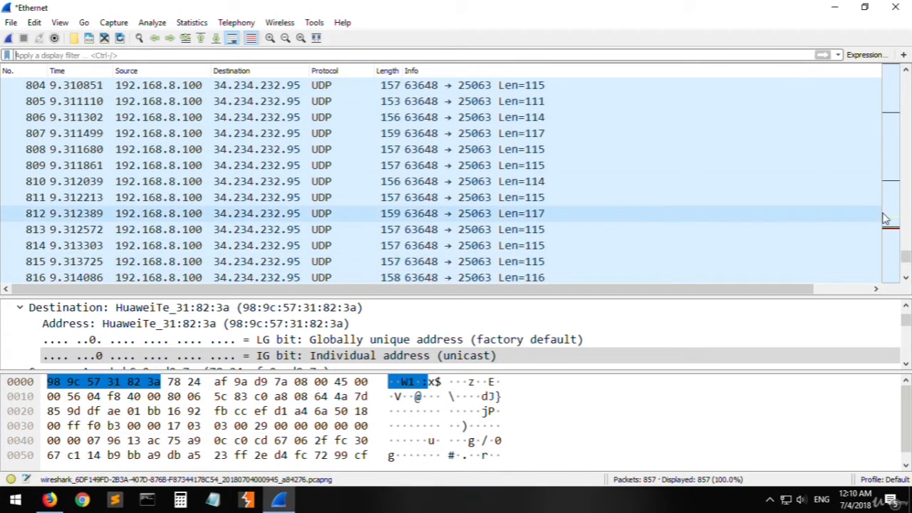
scroll(246, 223, down, 12)
scroll(246, 223, down, 2)
click(39, 263)
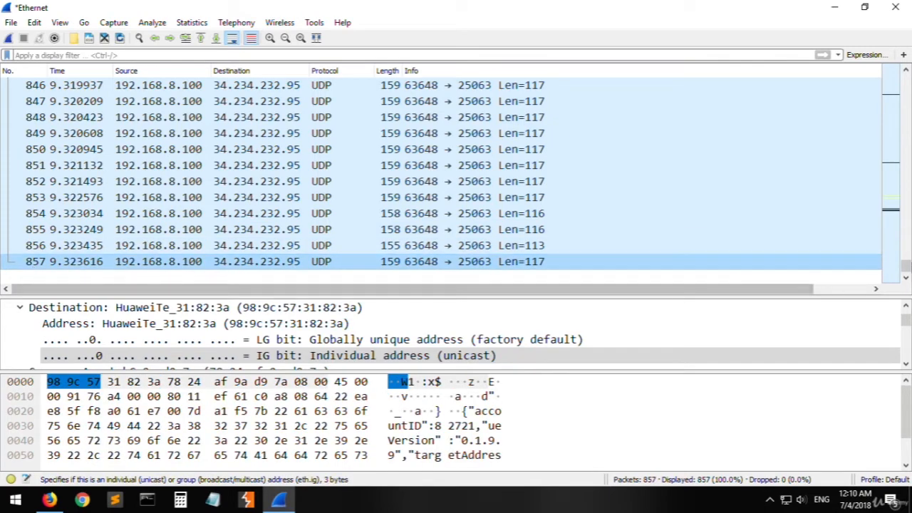
drag(906, 265, 905, 80)
click(235, 100)
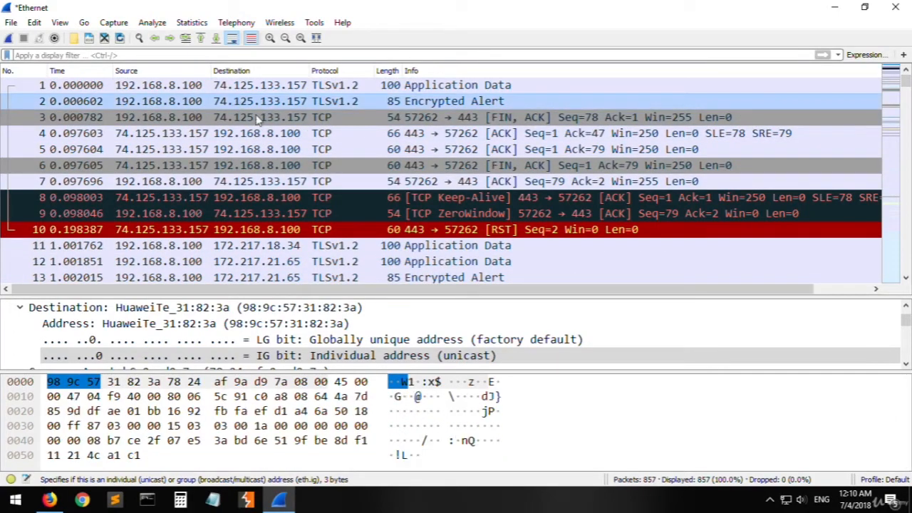
scroll(285, 173, down, 3)
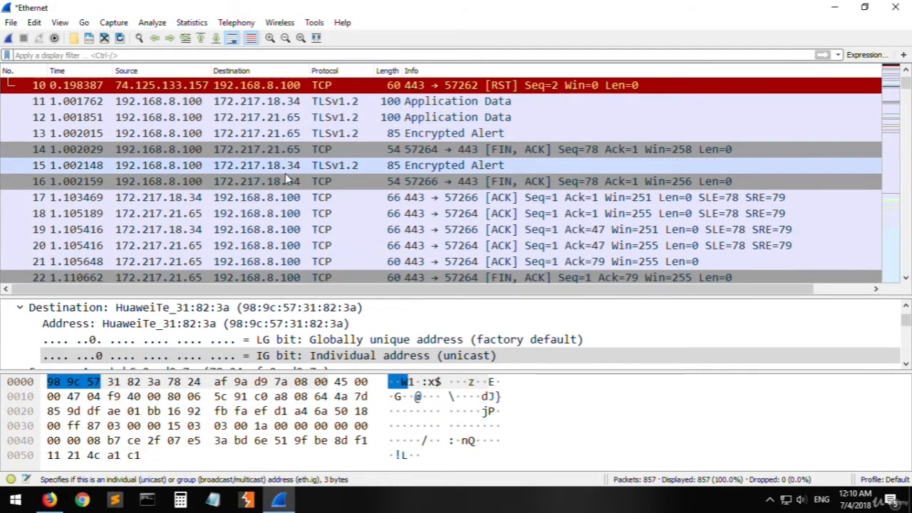
scroll(285, 173, up, 3)
click(256, 150)
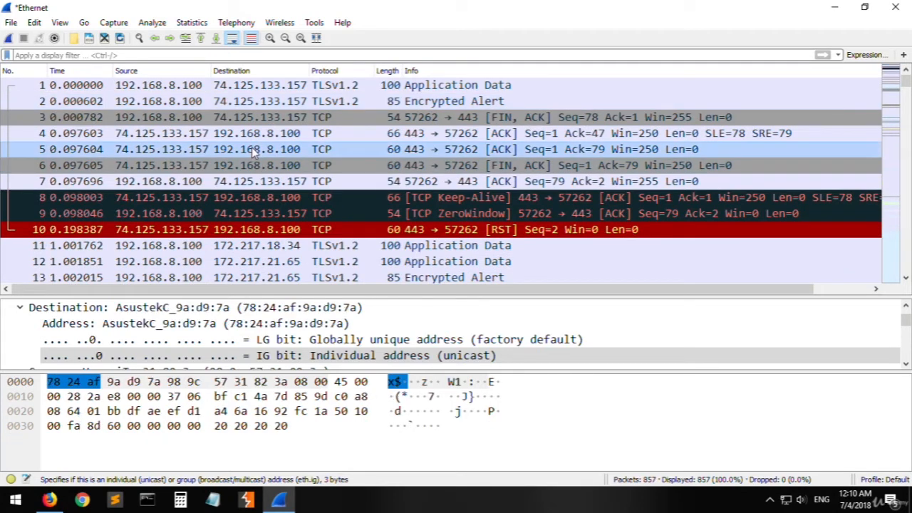
- Browse the packet list from the start to the last packet, inspecting the TLSv1.2 packet 160 on the way
click(107, 55)
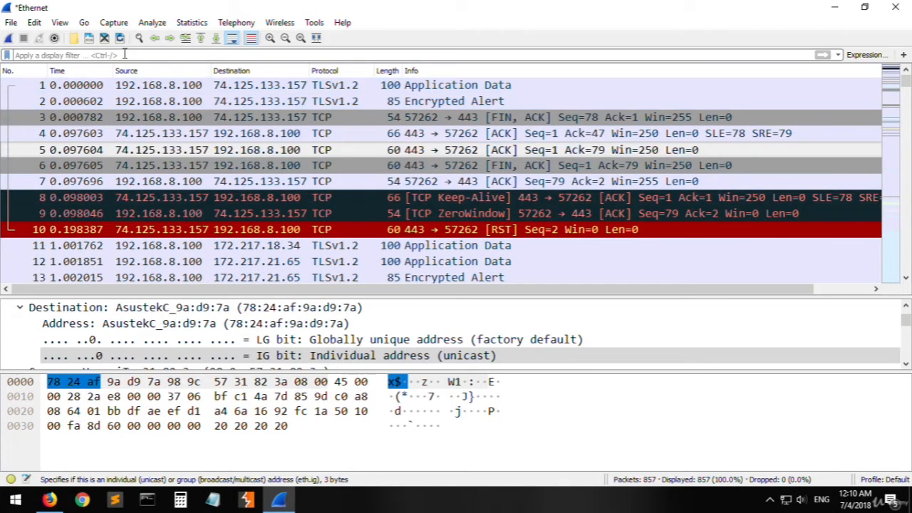
scroll(269, 140, down, 20)
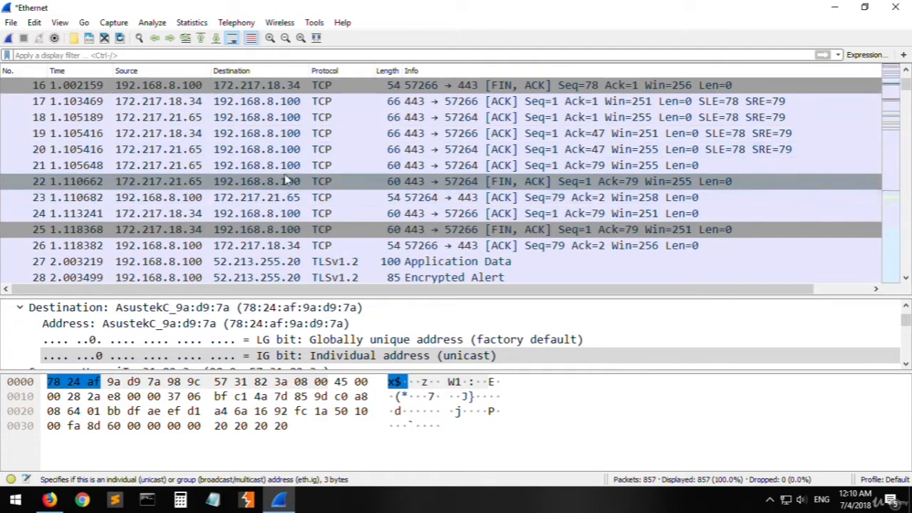
scroll(298, 165, down, 20)
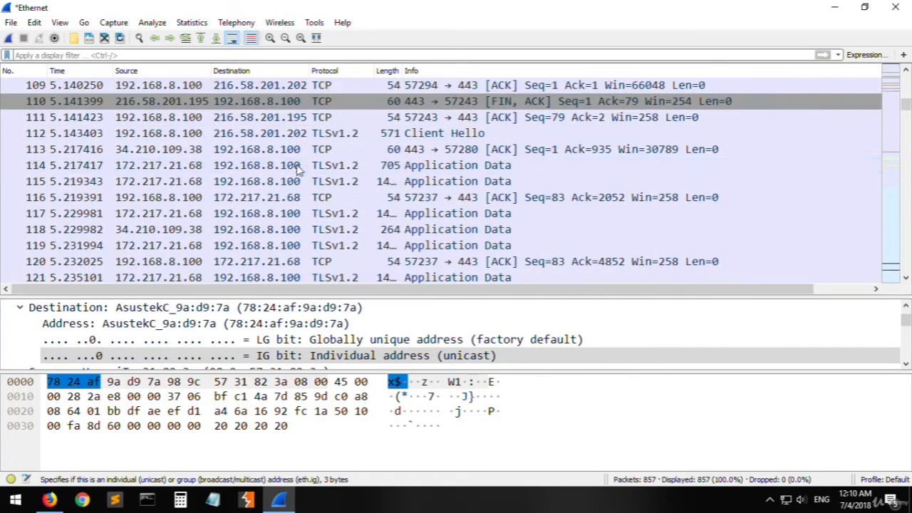
click(179, 184)
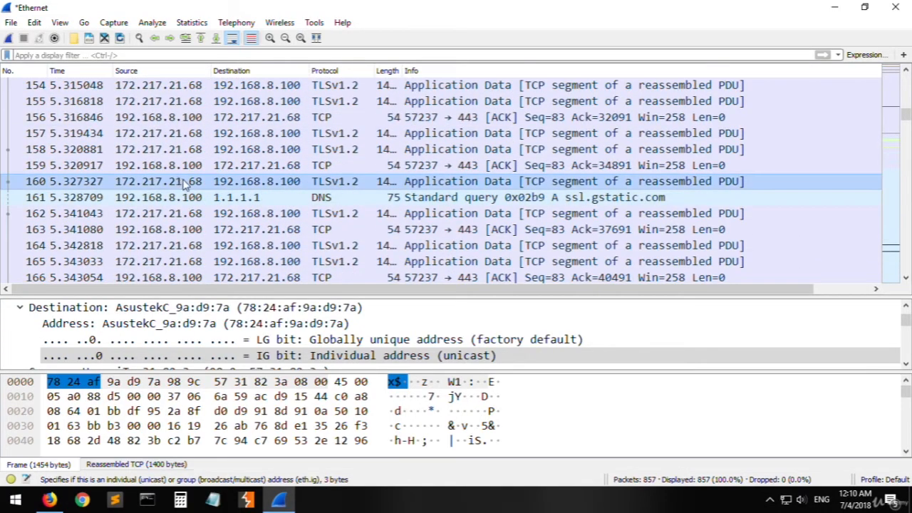
scroll(179, 184, down, 7)
drag(904, 120, 717, 291)
click(310, 268)
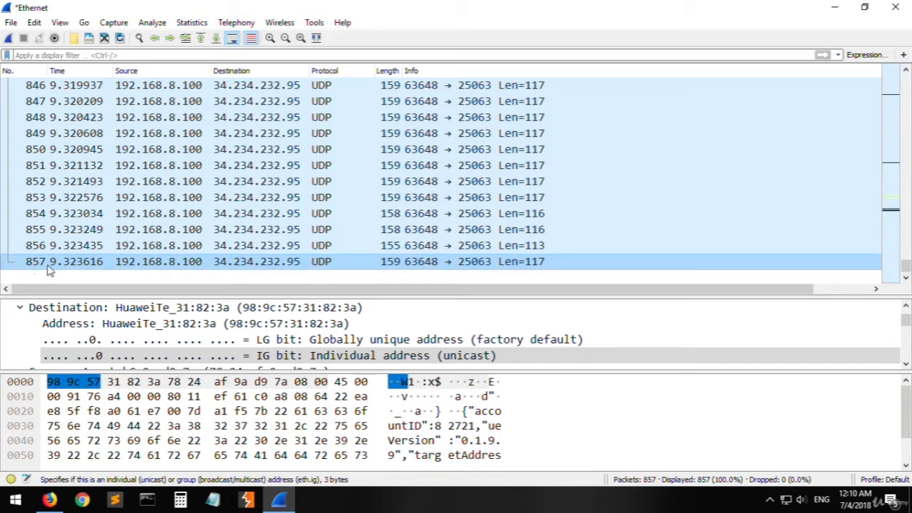
- Inspect the UDP packets 850 to 856 sent to 34.234.232.95, and activate the empty display filter
click(305, 246)
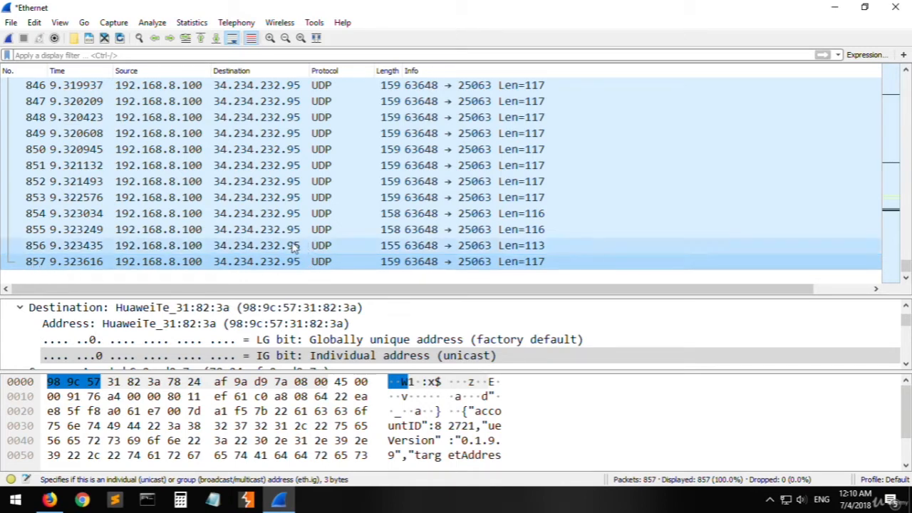
click(305, 229)
click(311, 214)
click(334, 199)
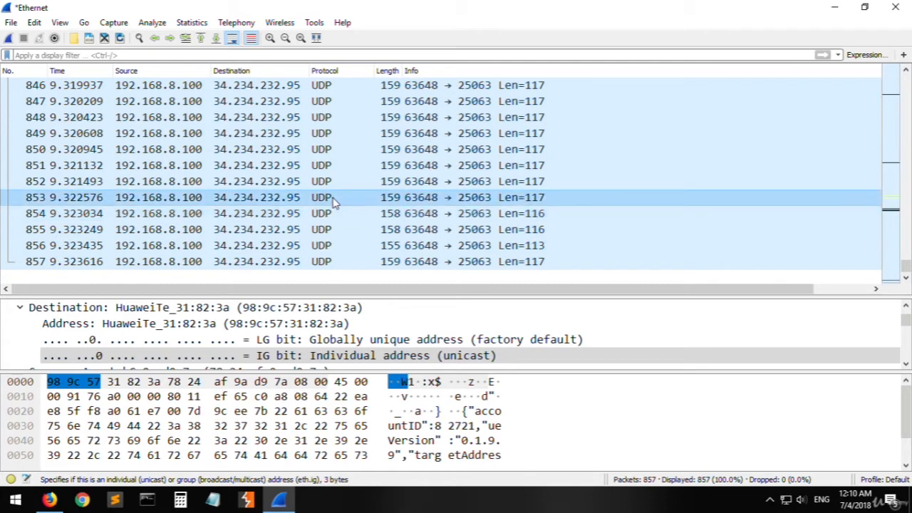
click(285, 182)
click(299, 165)
click(336, 149)
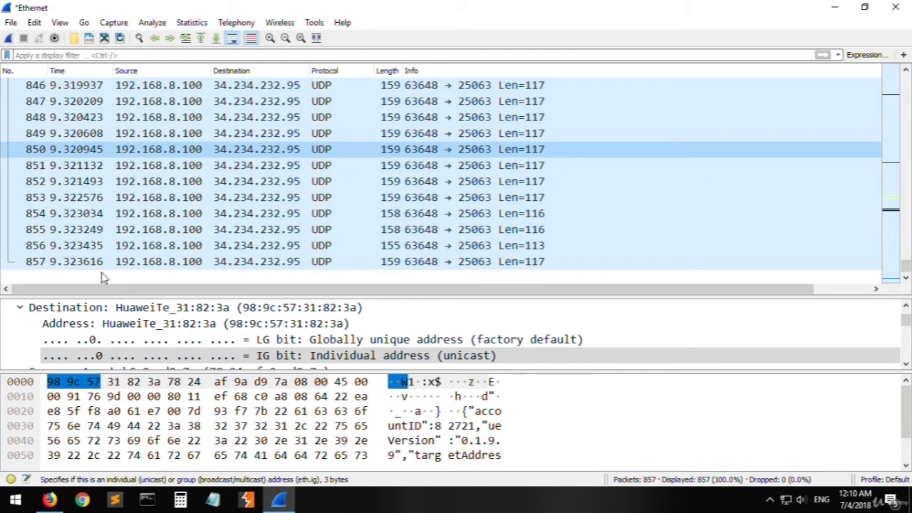
click(179, 229)
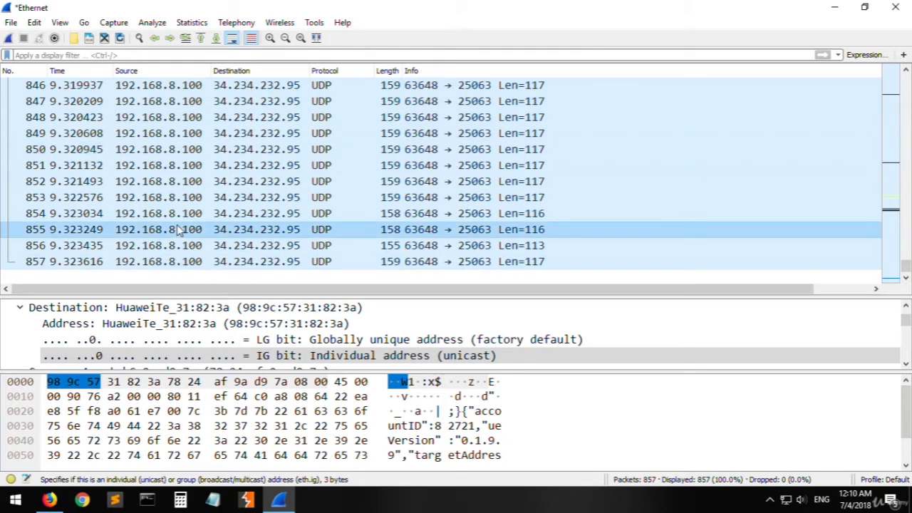
click(123, 56)
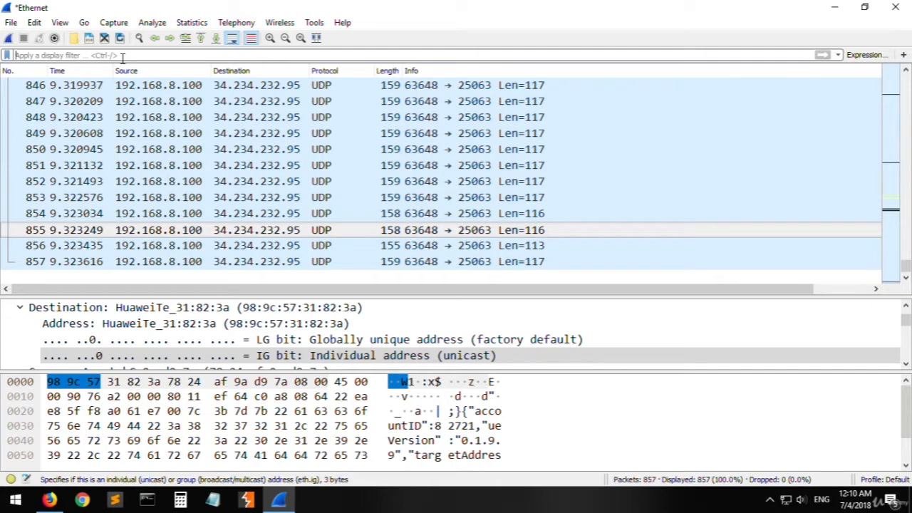
click(188, 426)
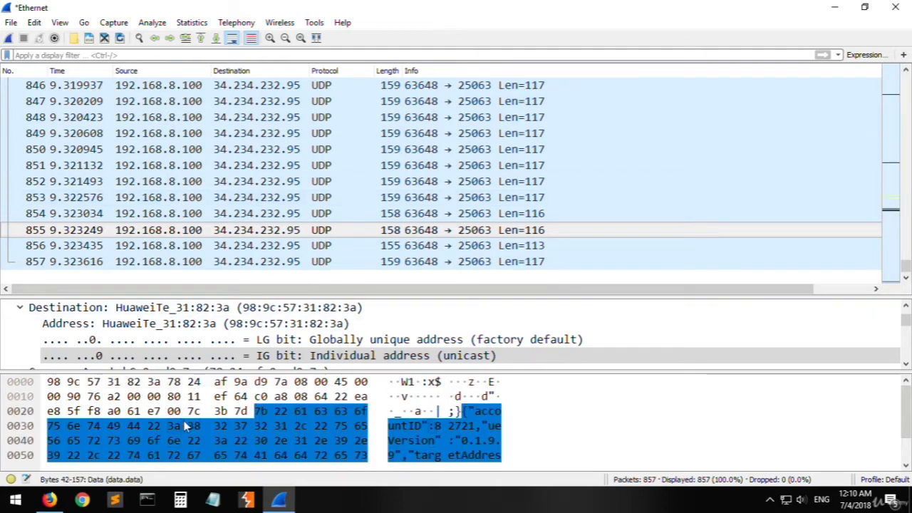
- Switch to Command Prompt, ping google.com, and interrupt the ping after the first reply
click(147, 500)
drag(218, 33, 264, 160)
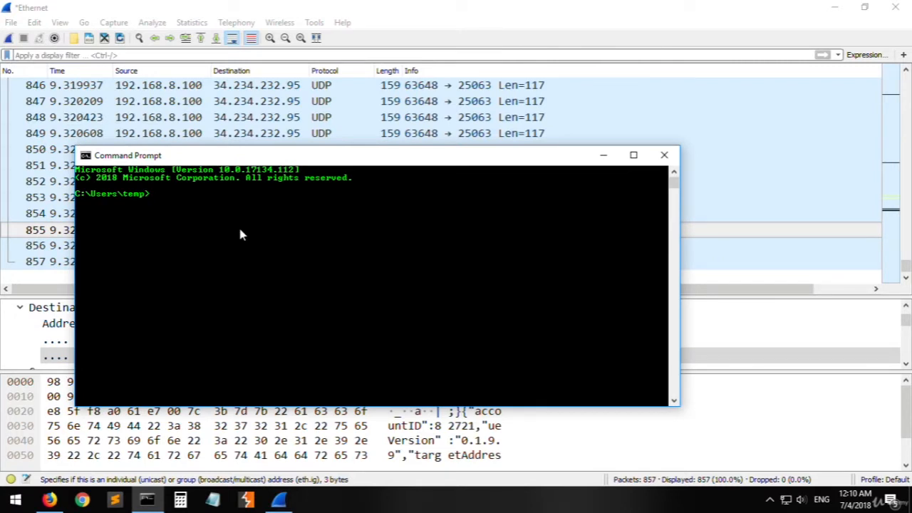
text(ping )
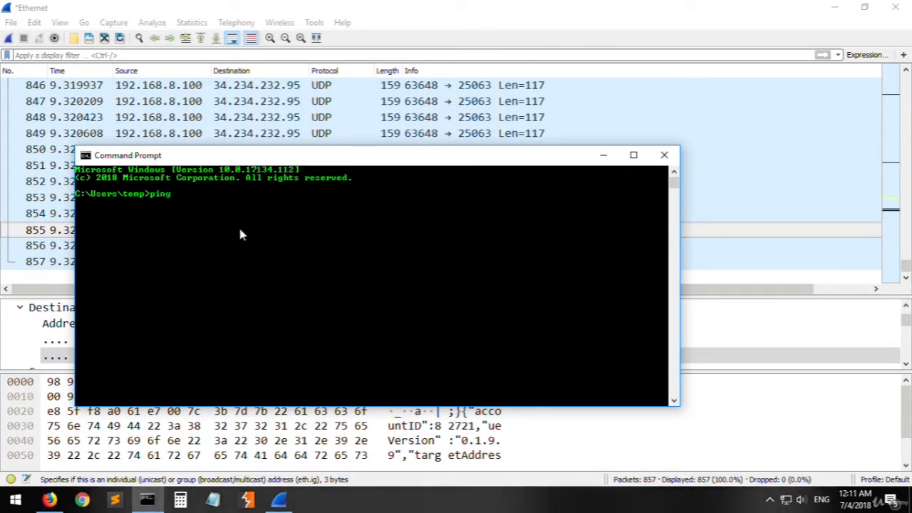
text(google.com)
key(Return)
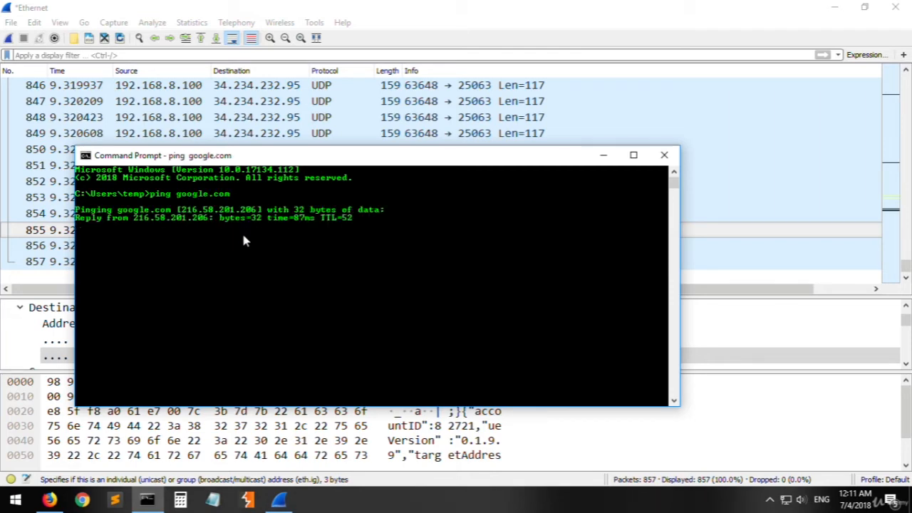
key(ctrl+c)
- Highlight the resolved IP address and the google.com domain name in the ping output, and clear the selection
drag(258, 210, 184, 214)
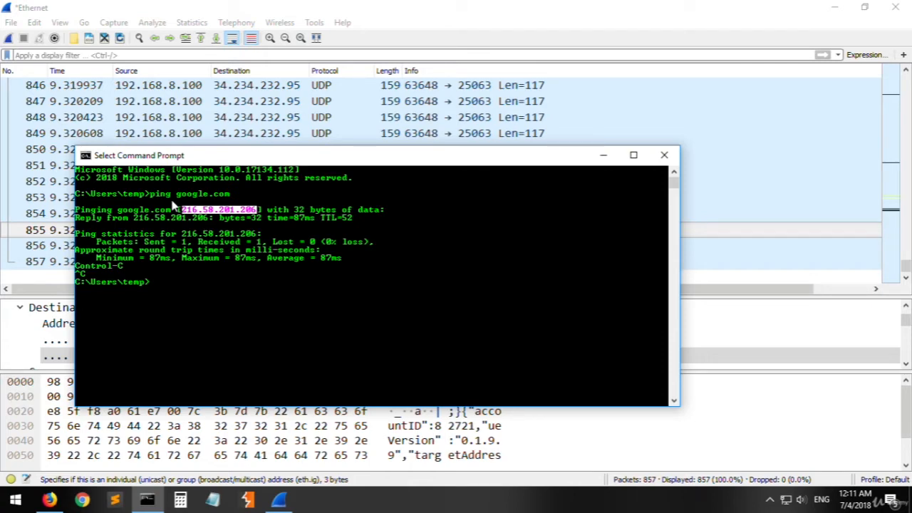
drag(177, 195, 230, 201)
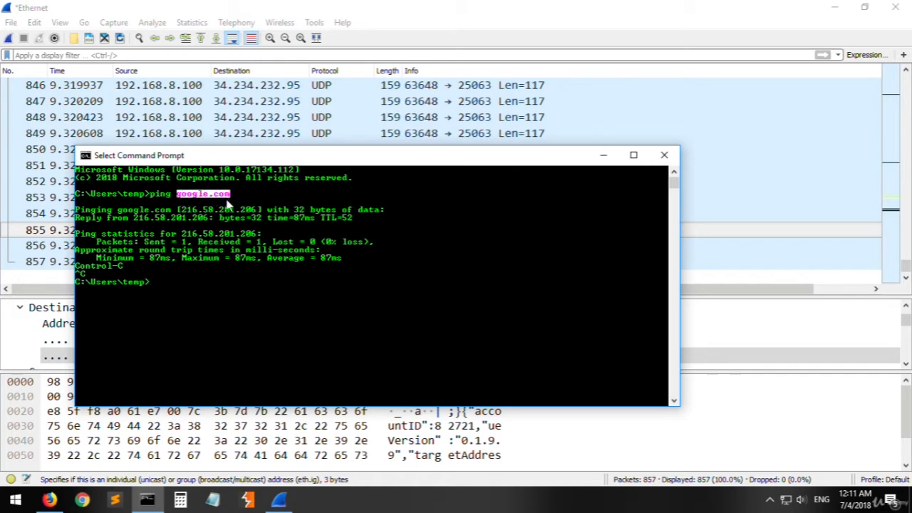
mouse_move(171, 200)
mouse_down()
mouse_move(157, 201)
mouse_move(259, 214)
mouse_move(177, 199)
mouse_up()
click(258, 194)
click(228, 307)
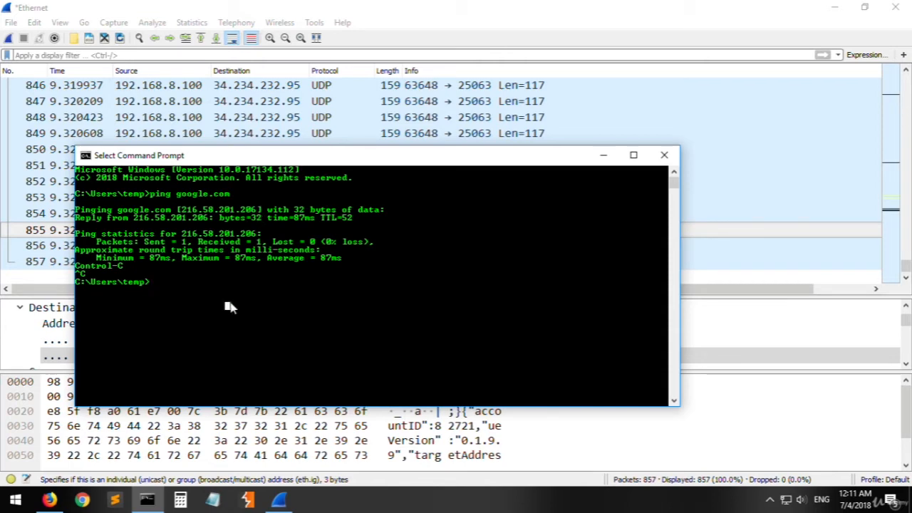
key(Escape)
- Look up the IP addresses of google.com with nslookup
text(nslo)
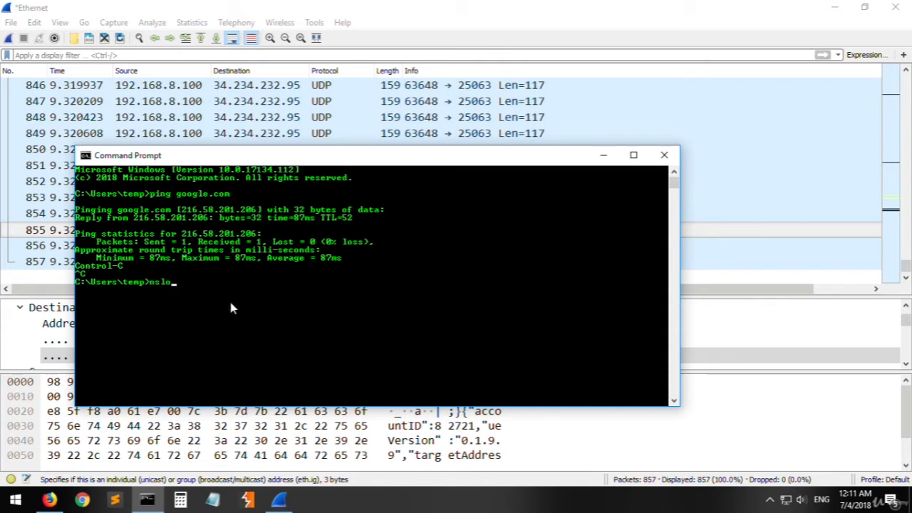
text(okup)
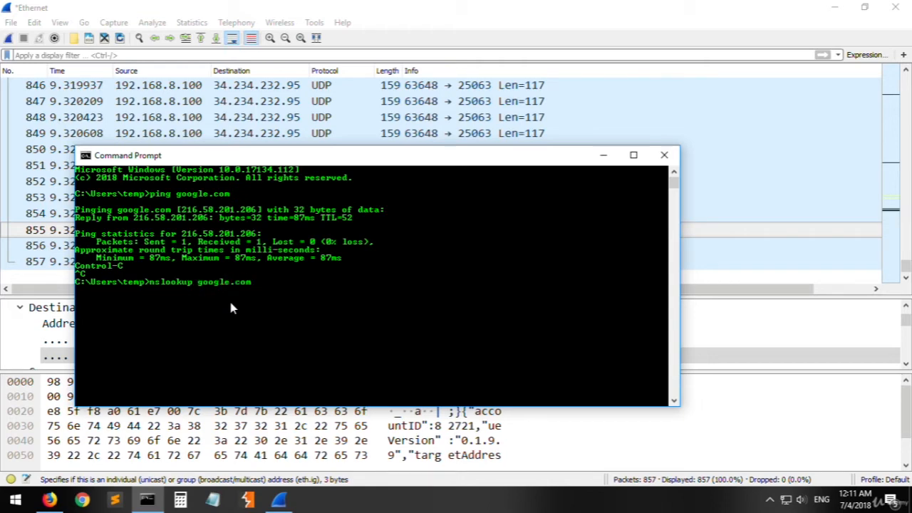
text( google.com)
key(Return)
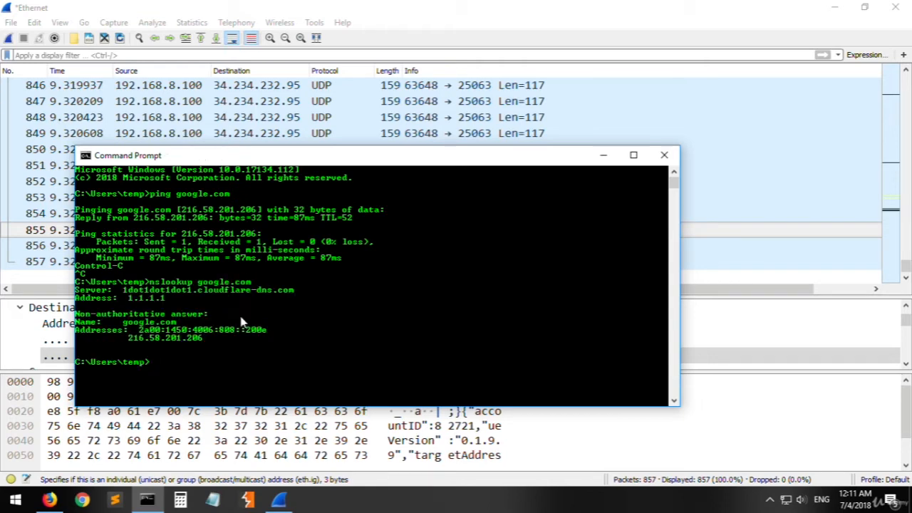
- Highlight the resolved IPv4 address and the google.com name in the nslookup output, and clear the selection
drag(201, 337, 129, 339)
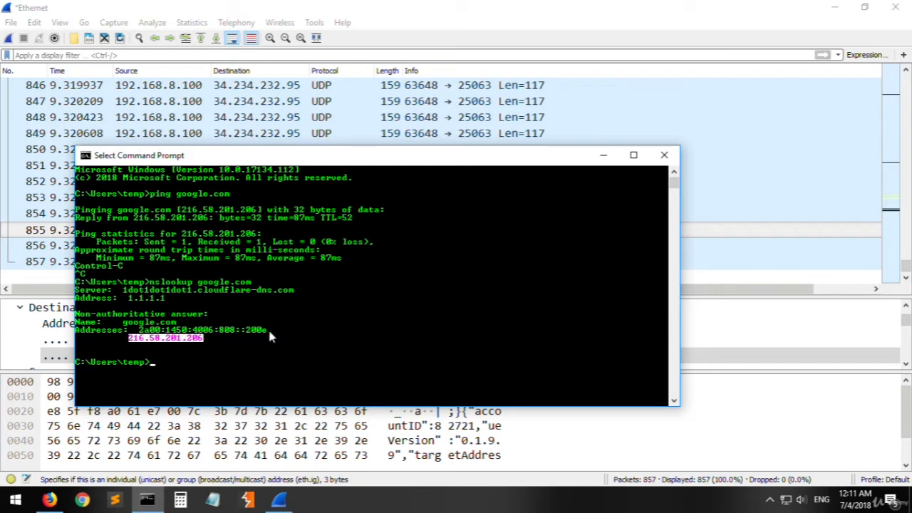
drag(266, 329, 164, 322)
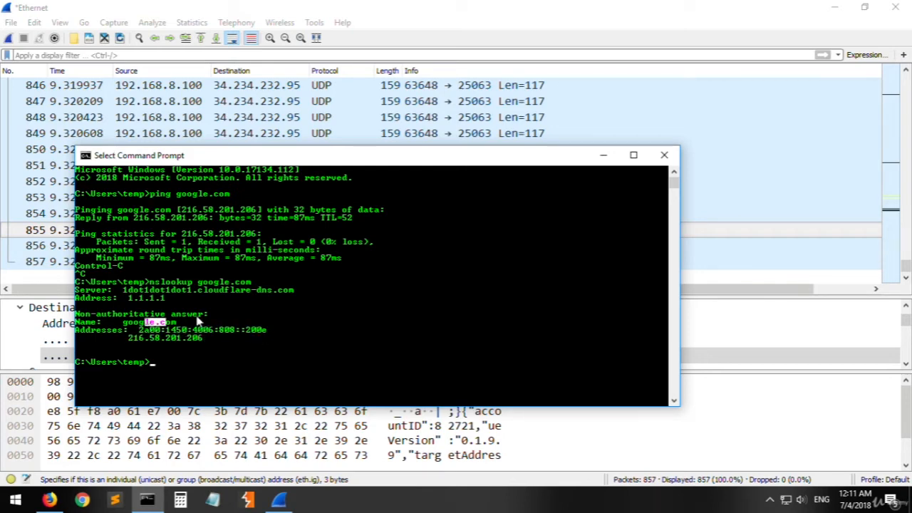
click(200, 315)
click(221, 354)
right_click(204, 367)
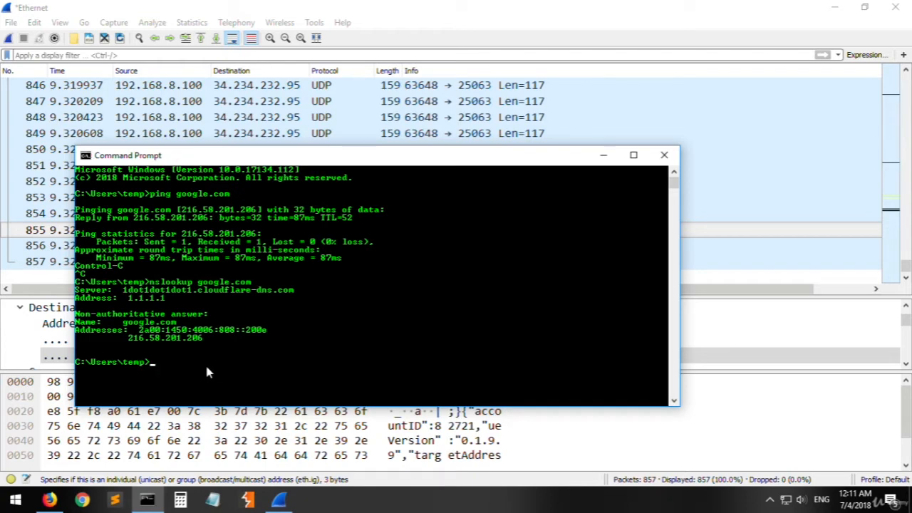
- Switch to Firefox, search Google for "dig ip", and open the Dig web interface result
click(49, 499)
click(160, 11)
key(ctrl+w)
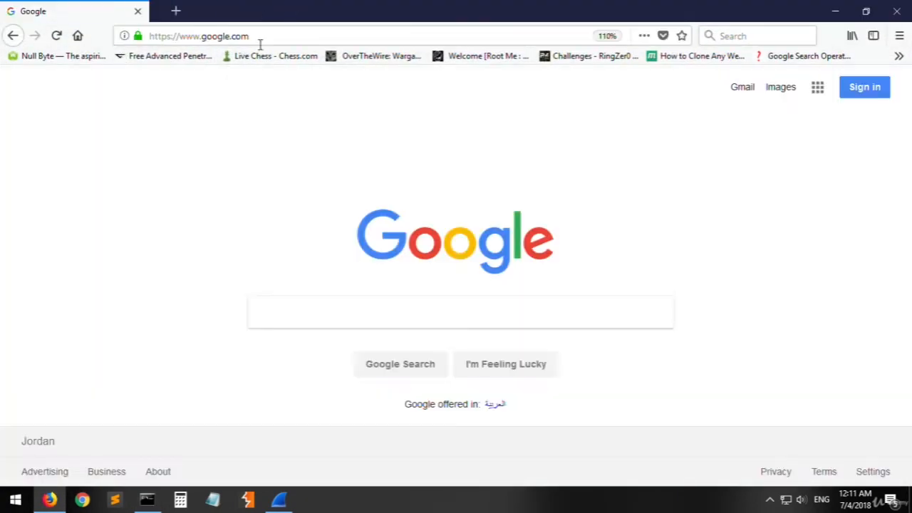
text(dig ip)
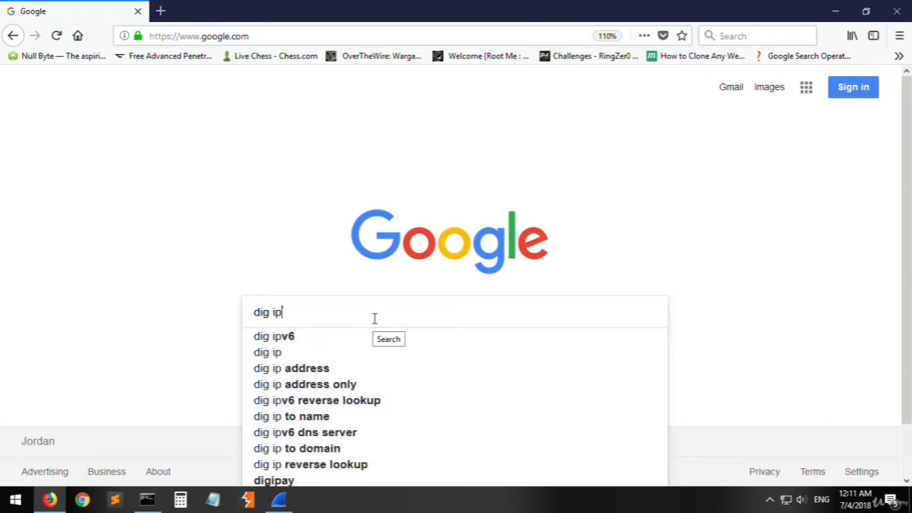
key(Return)
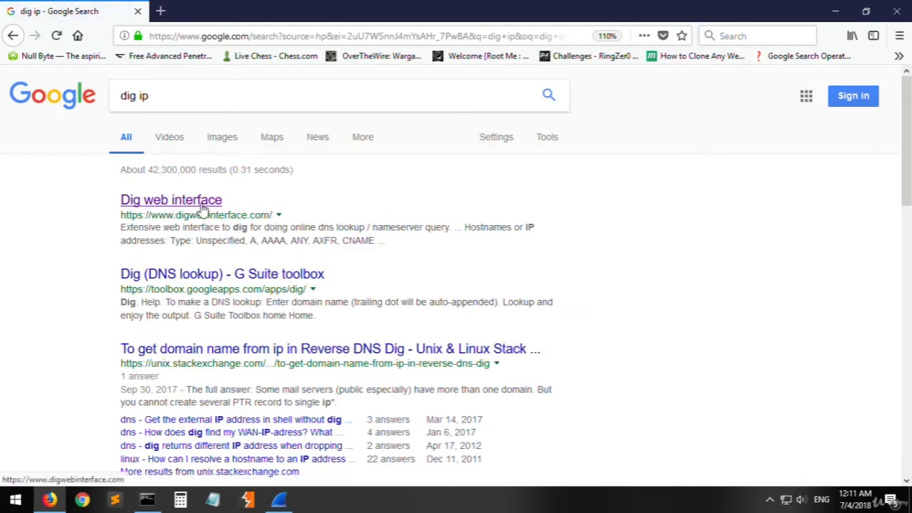
scroll(214, 300, down, 10)
scroll(218, 307, up, 10)
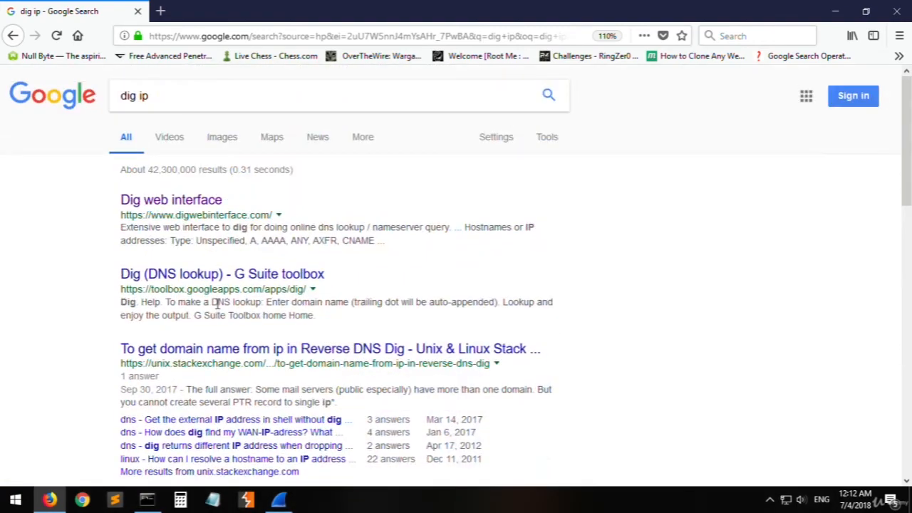
click(186, 205)
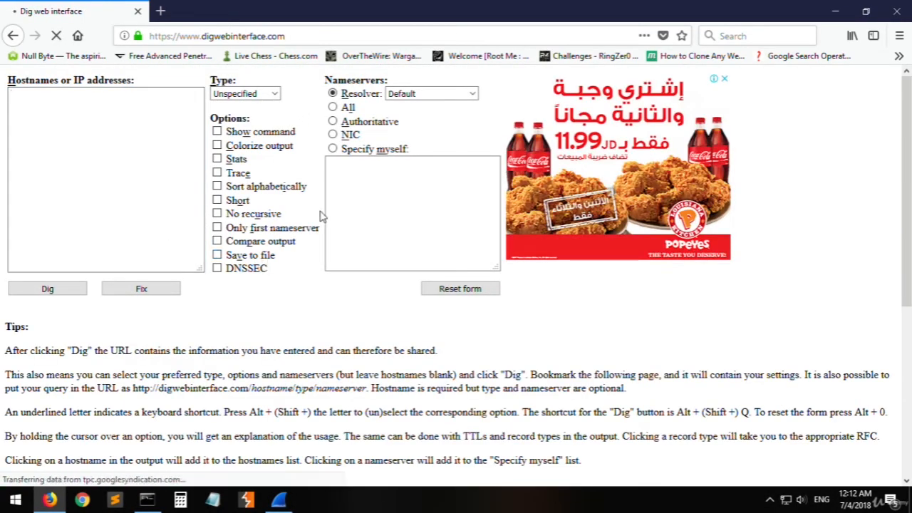
- Close the page's ad, dig google.com against all nameservers, and review the returned addresses
click(724, 82)
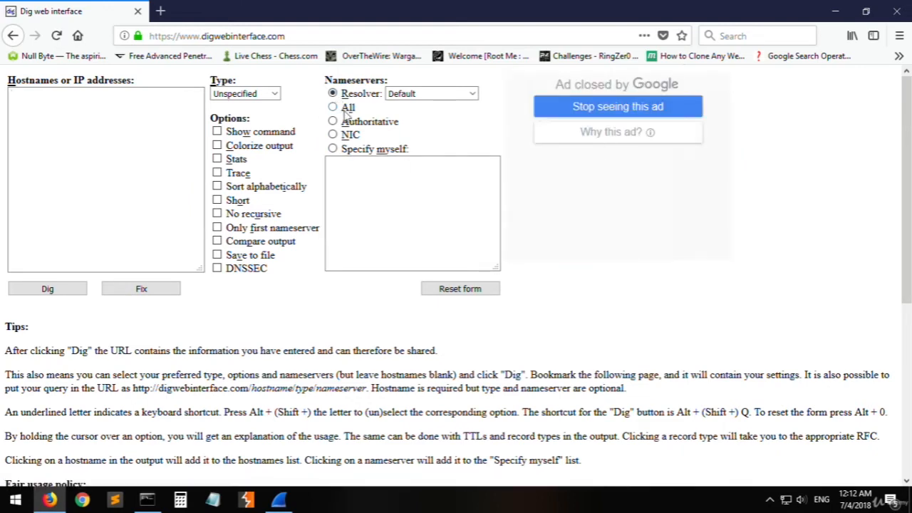
click(63, 145)
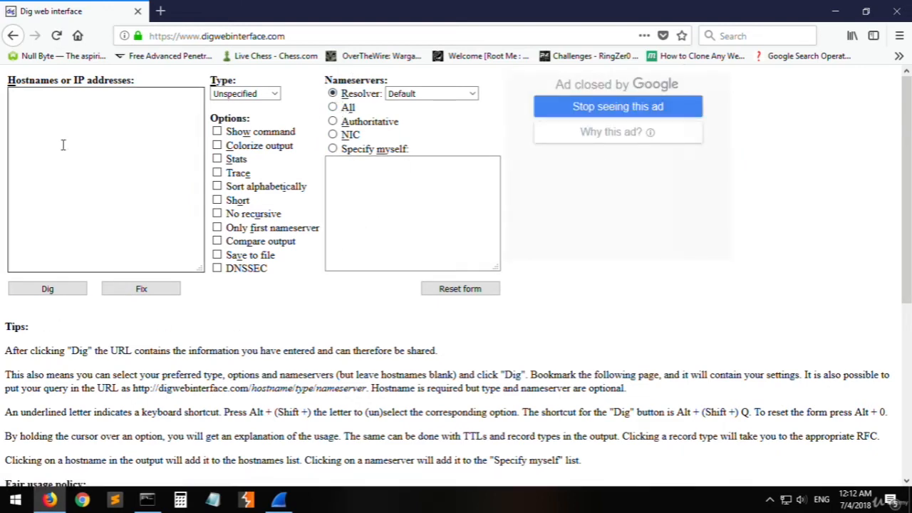
text(google.com)
click(351, 108)
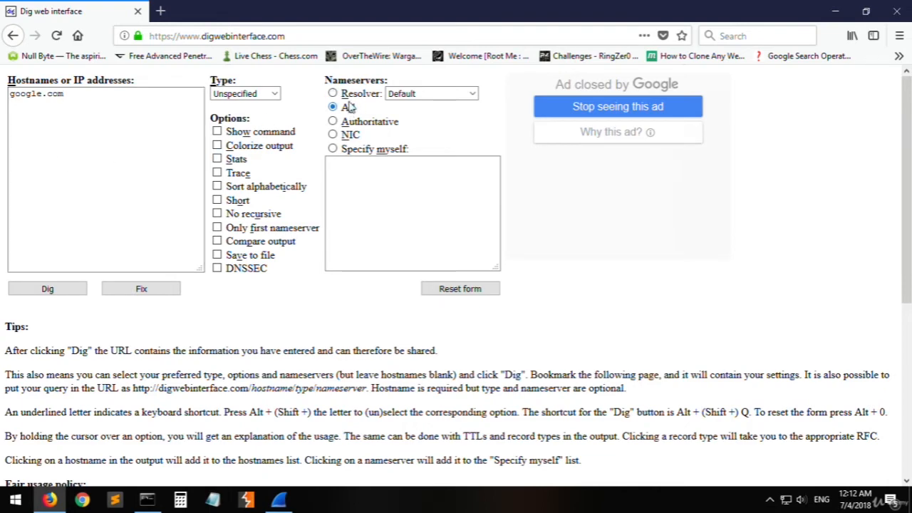
click(48, 292)
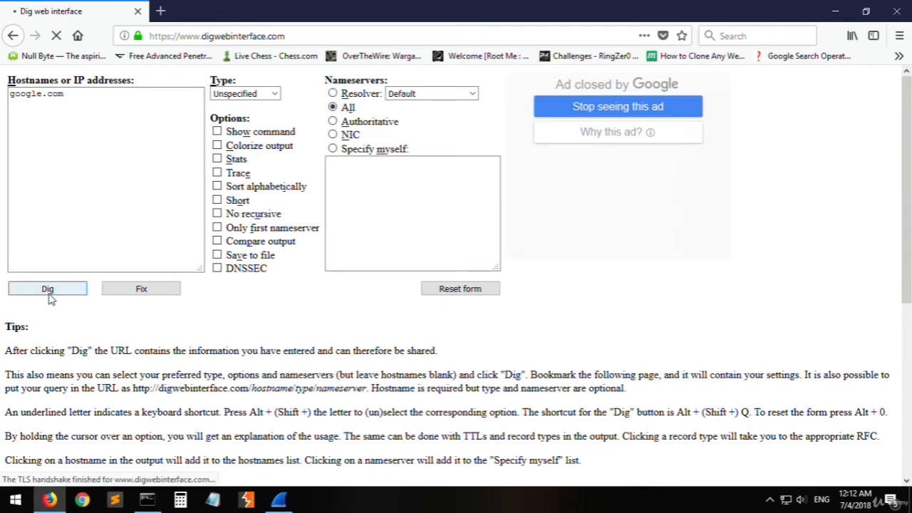
scroll(356, 349, down, 8)
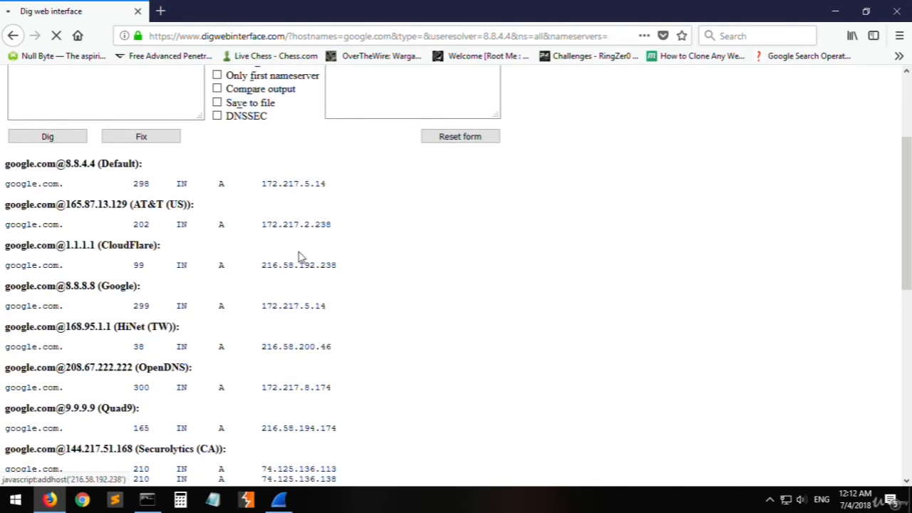
scroll(328, 370, up, 10)
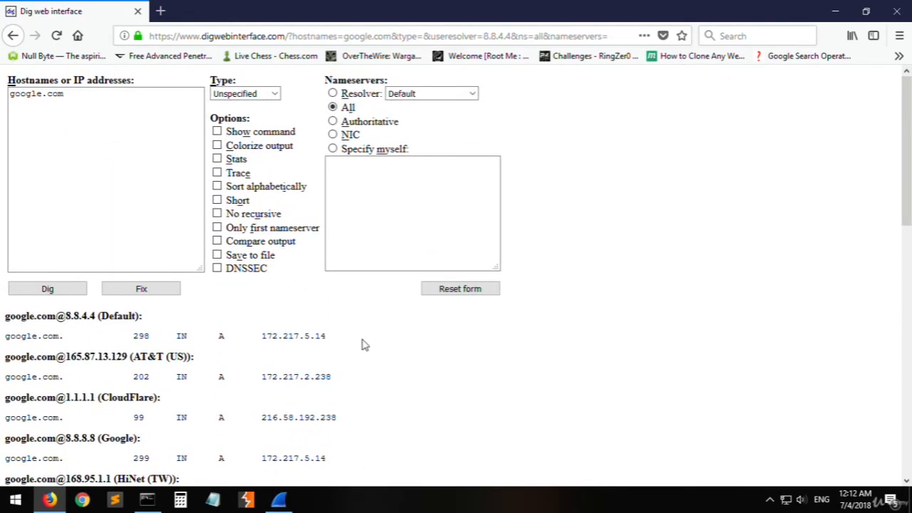
- Repeat the google.com dig with the default resolver and select the resulting address 172.217.5.14 for copying
click(360, 95)
click(72, 291)
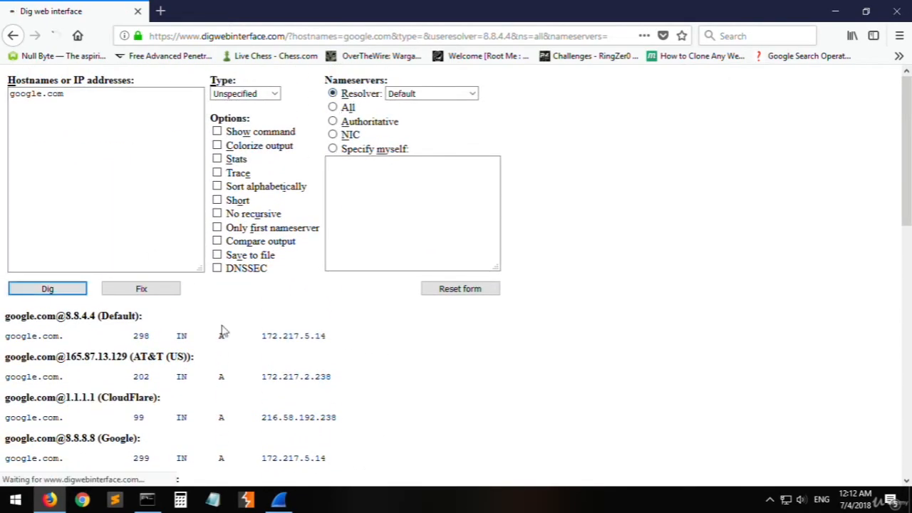
drag(330, 344, 265, 341)
key(ctrl+c)
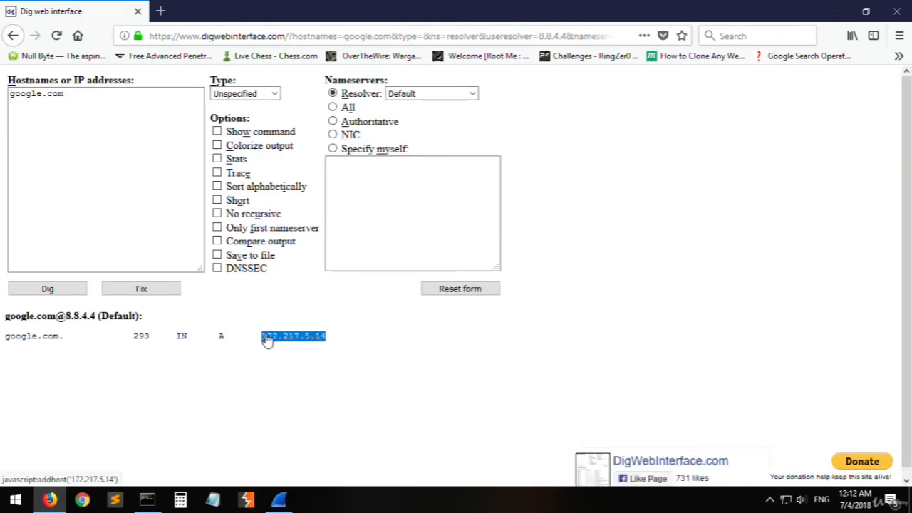
- Leave Firefox and paste the copied address 172.217.5.14 into a blank Notepad document
click(50, 500)
click(80, 54)
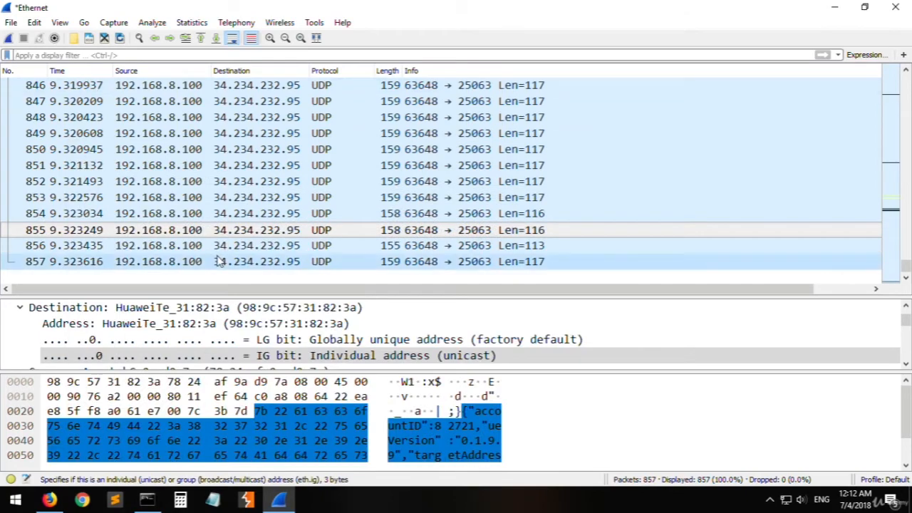
scroll(133, 175, up, 1)
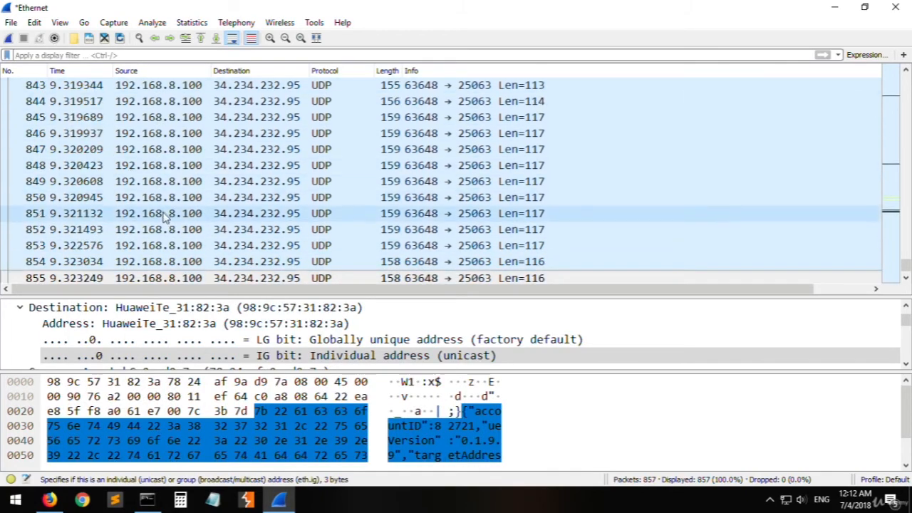
click(212, 500)
key(ctrl+v)
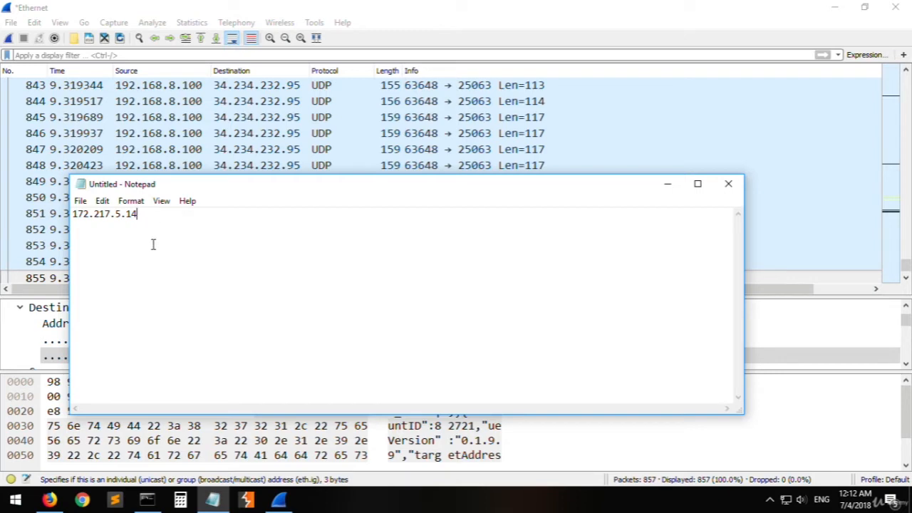
- Switch to Wireshark and apply the display filter ip.addr == 172.217.5.14
click(72, 56)
text(ip)
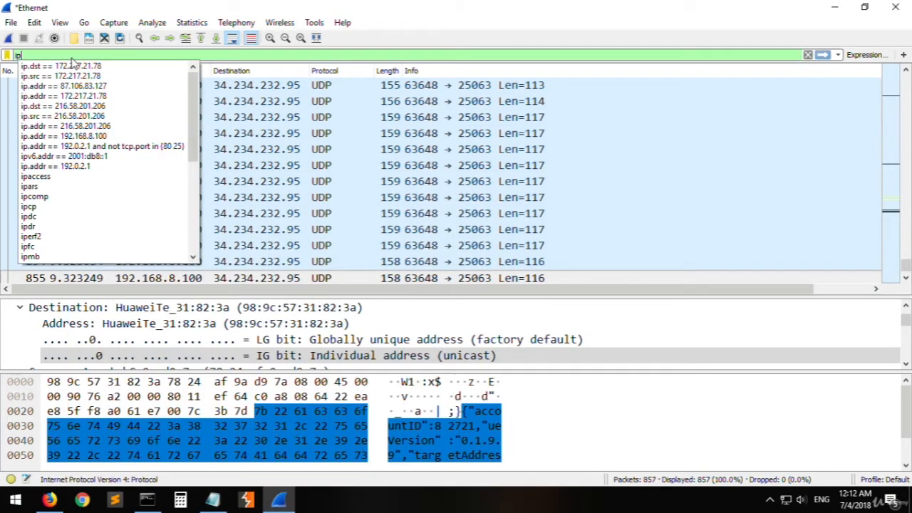
text(.addr)
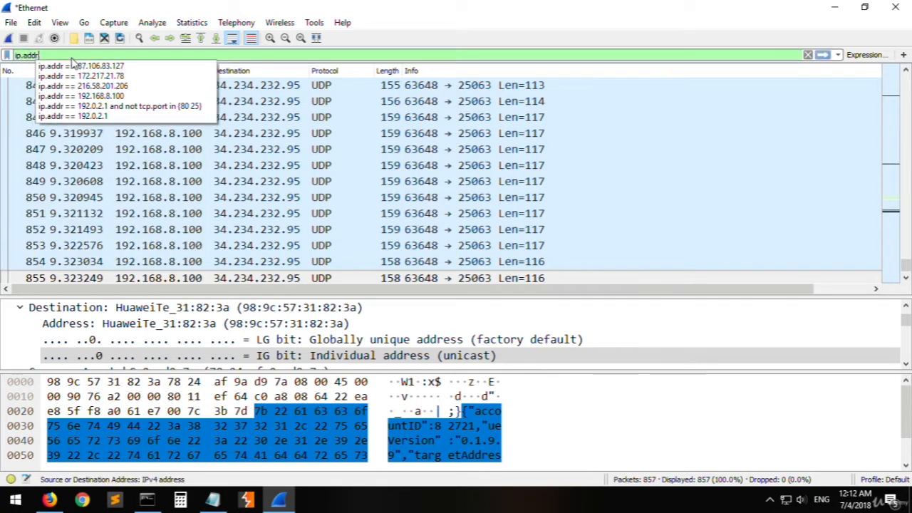
text( == 172.217.5.14)
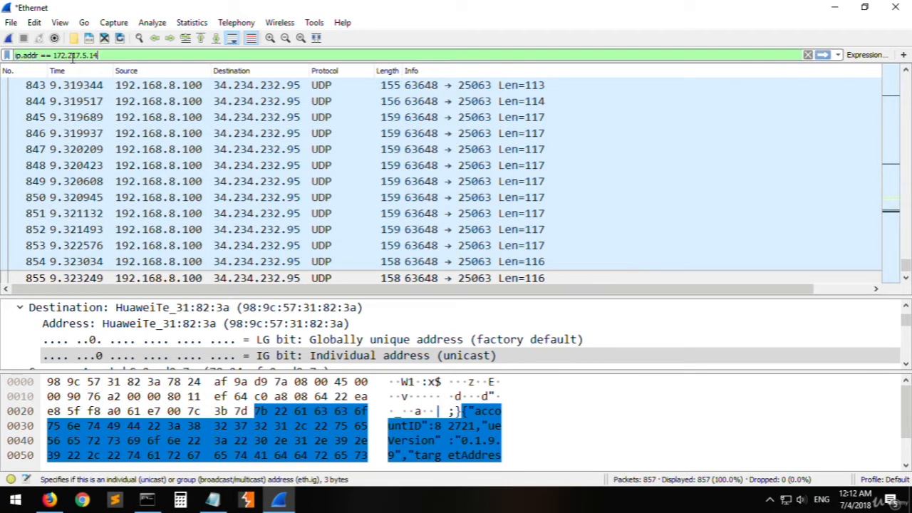
key(Return)
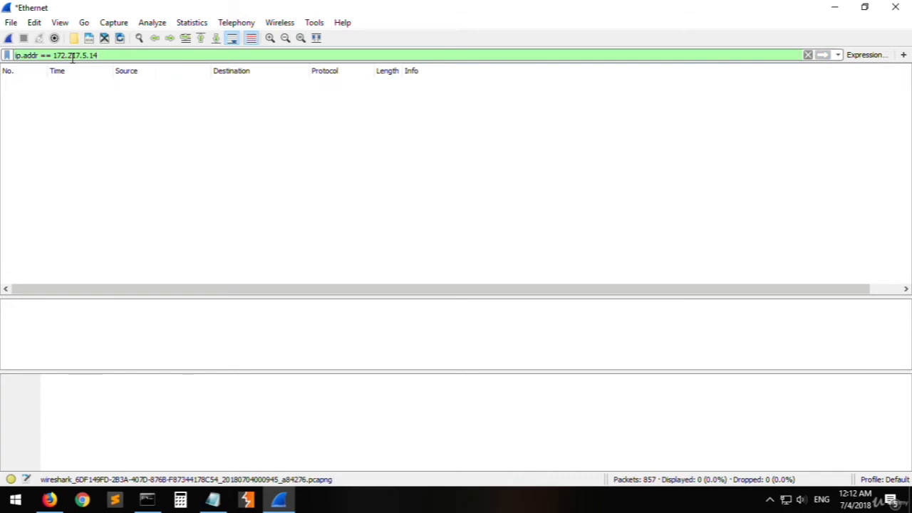
- Copy 216.58.201.206 from the ping output in Command Prompt and apply the Wireshark display filter ip.addr == 216.58.201.206
click(148, 499)
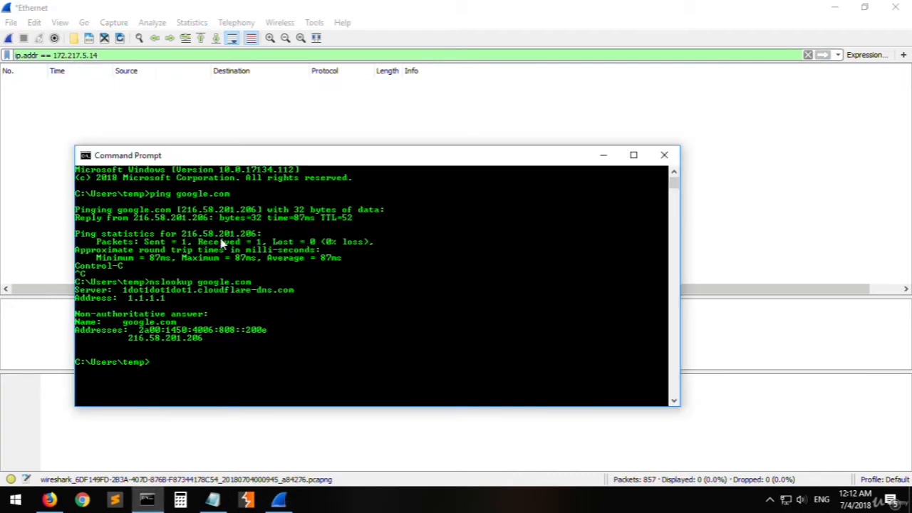
drag(255, 218, 186, 218)
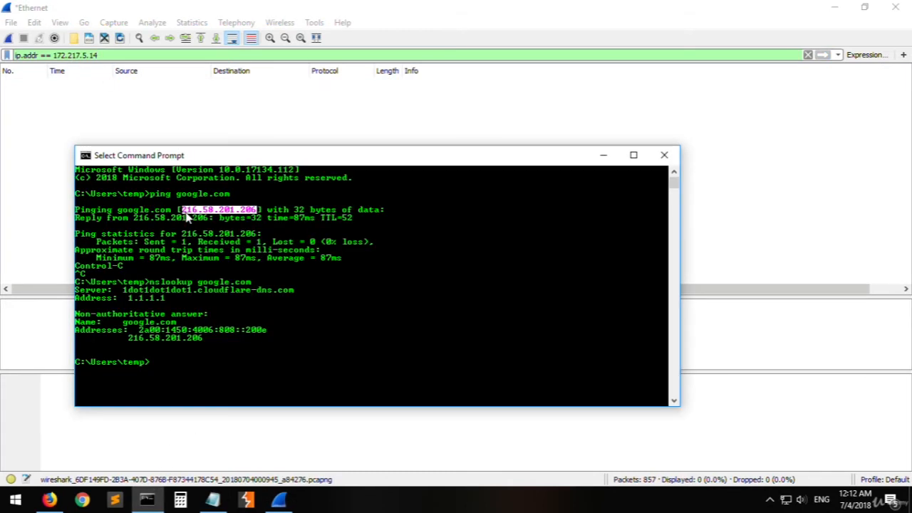
key(ctrl+c)
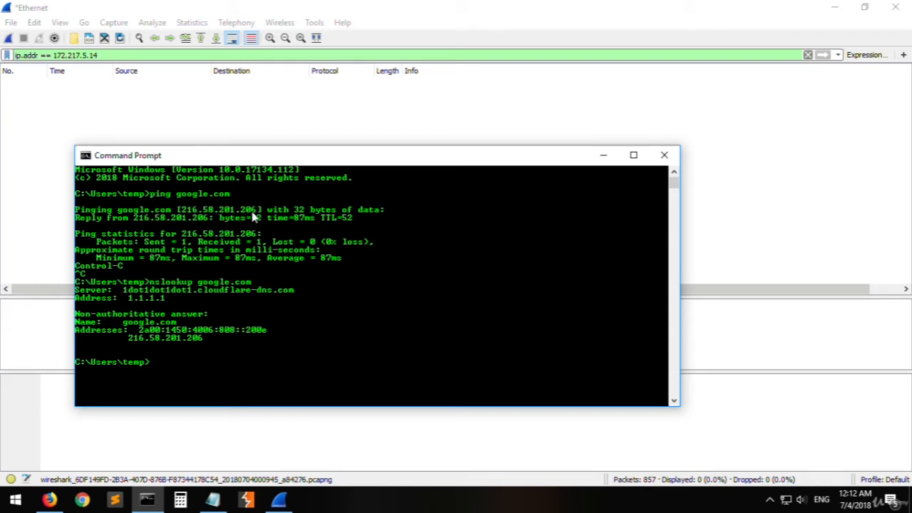
click(105, 55)
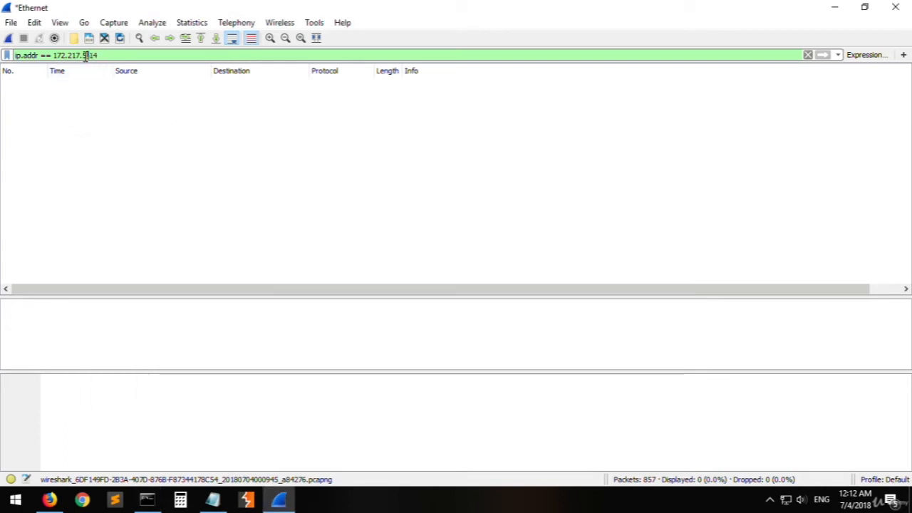
drag(88, 55, 125, 55)
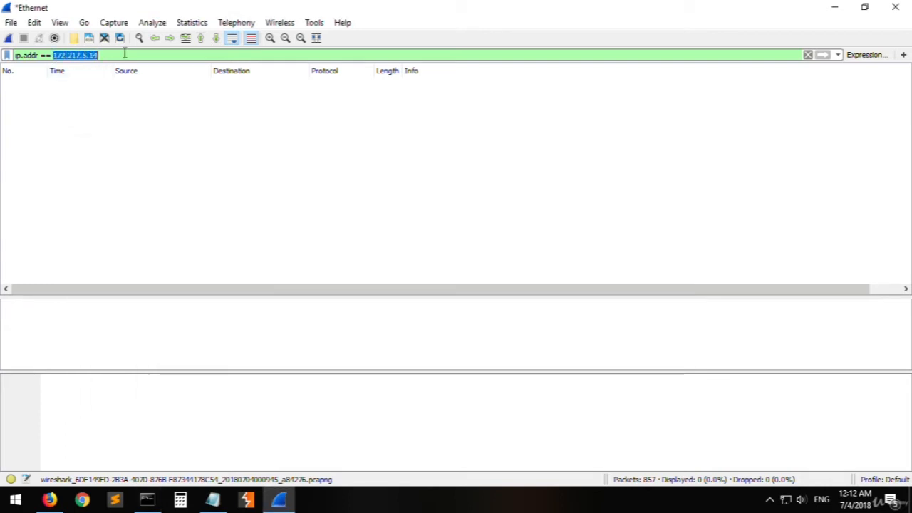
key(ctrl+v)
click(146, 499)
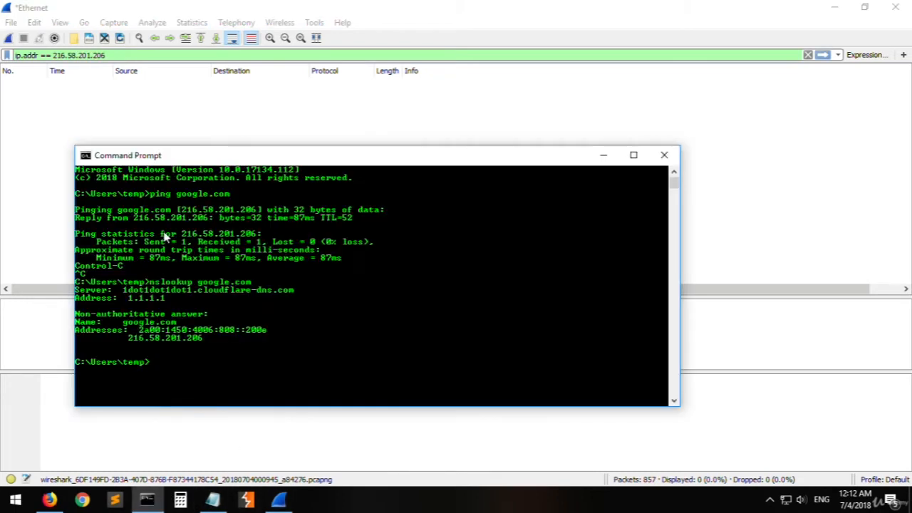
click(116, 56)
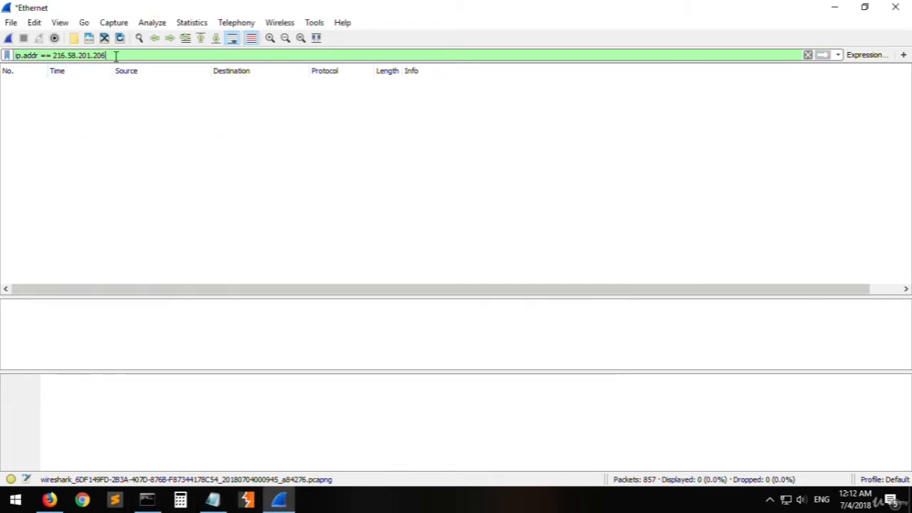
text(')
key(BackSpace)
key(Return)
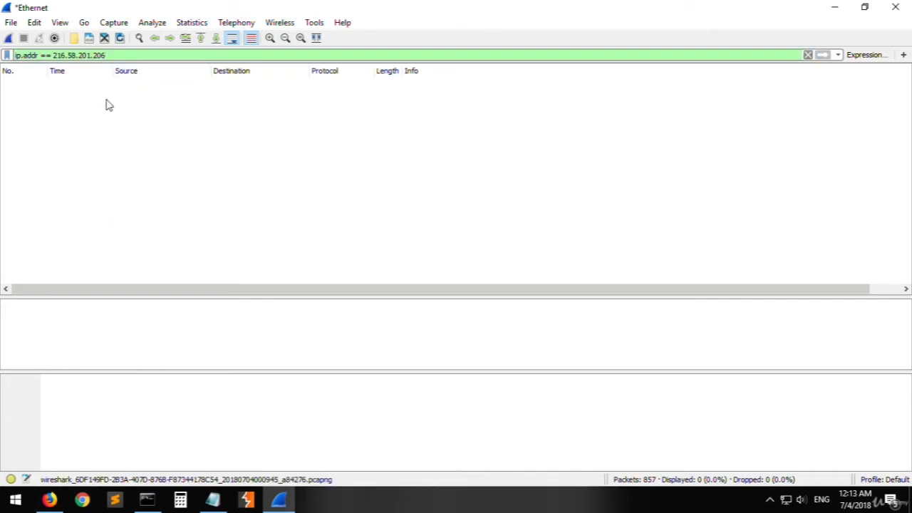
- Clear the display filter and start a fresh Ethernet capture without saving the previously captured packets
click(10, 38)
click(504, 269)
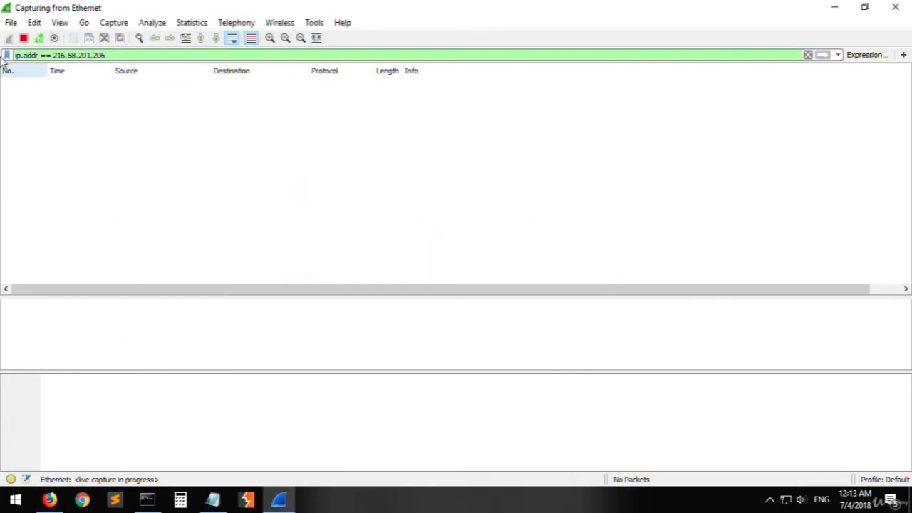
key(ctrl+a)
key(BackSpace)
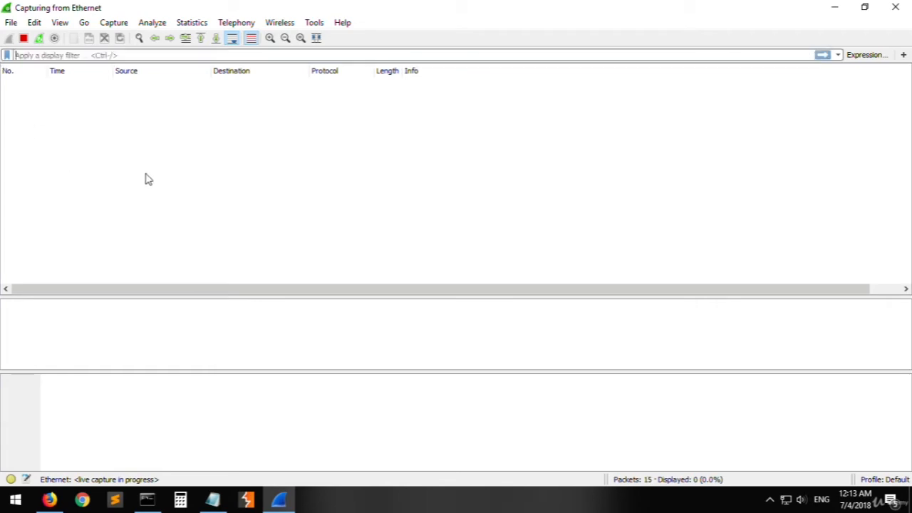
key(Return)
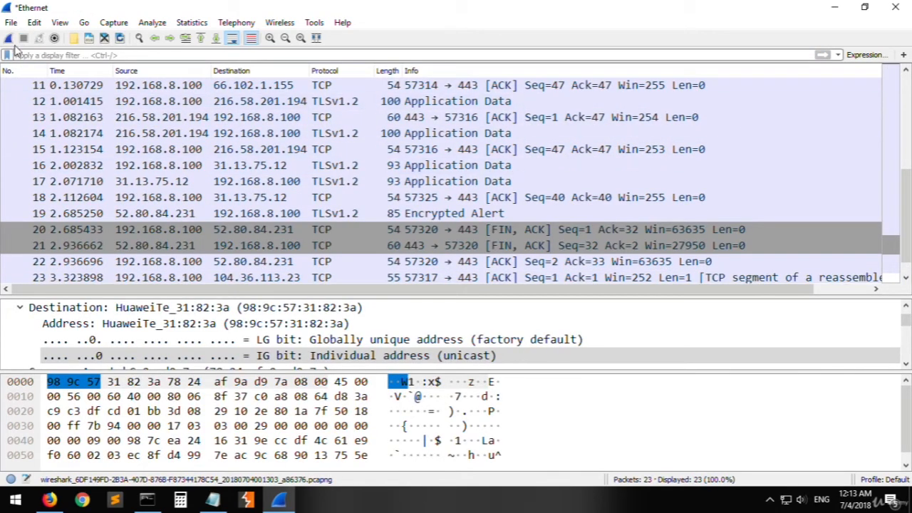
click(39, 38)
click(498, 265)
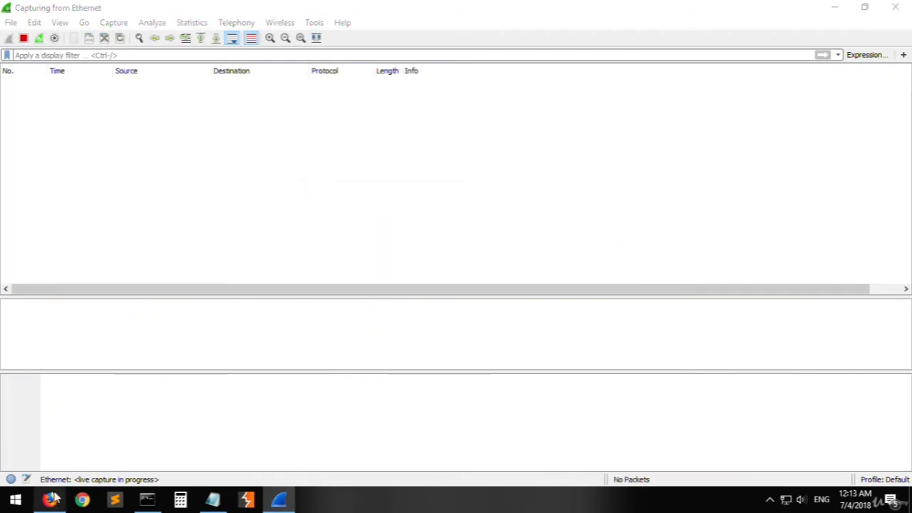
- Load google.com in a Firefox tab while the Ethernet capture runs, and stop the capture in Wireshark
click(49, 498)
click(163, 14)
text(google.com/)
key(Return)
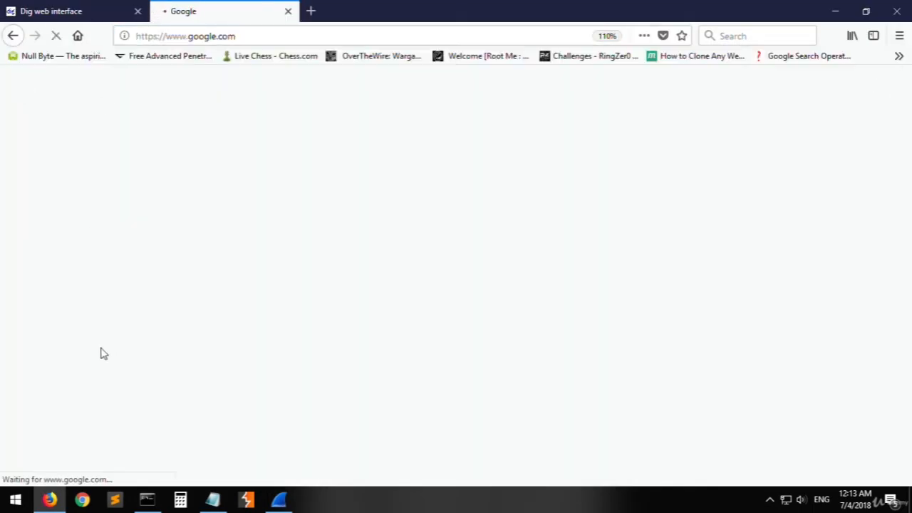
click(278, 498)
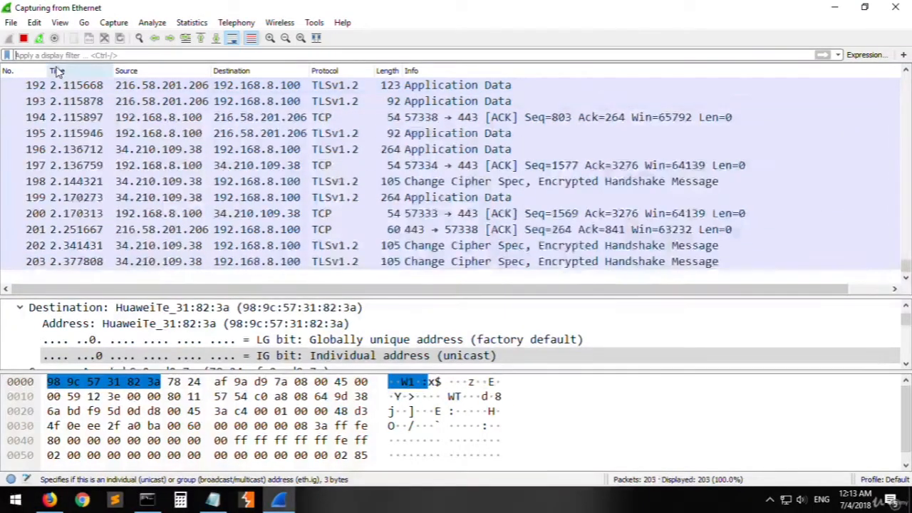
click(22, 39)
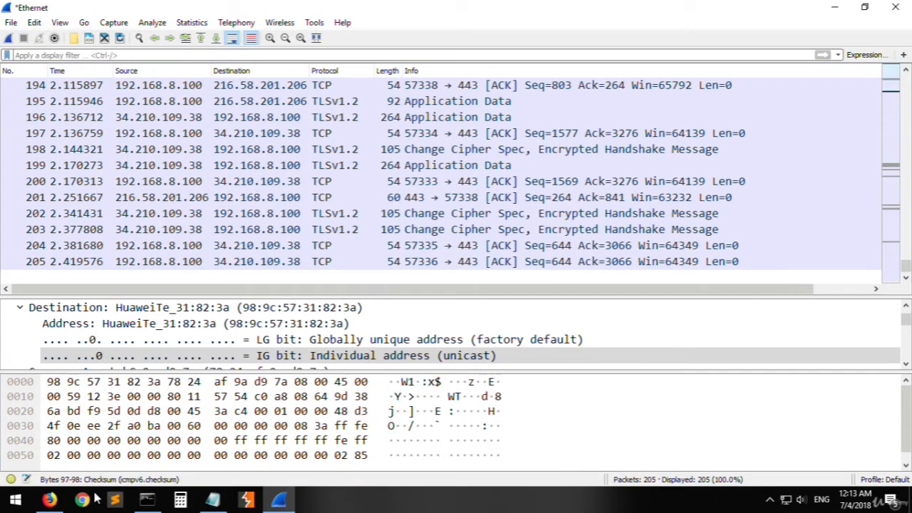
- Ping google.com in Command Prompt and interrupt the ping after the first reply
click(147, 499)
text(pin)
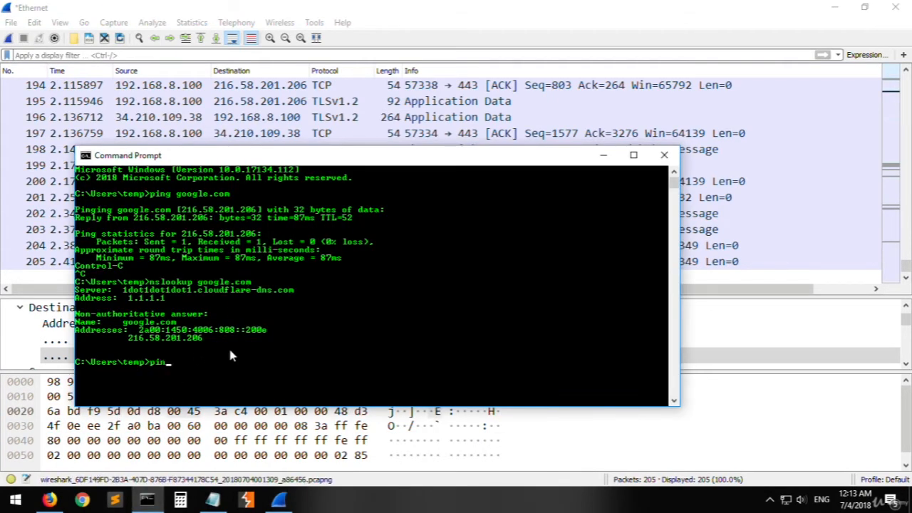
text(g google.com)
key(Return)
key(ctrl+c)
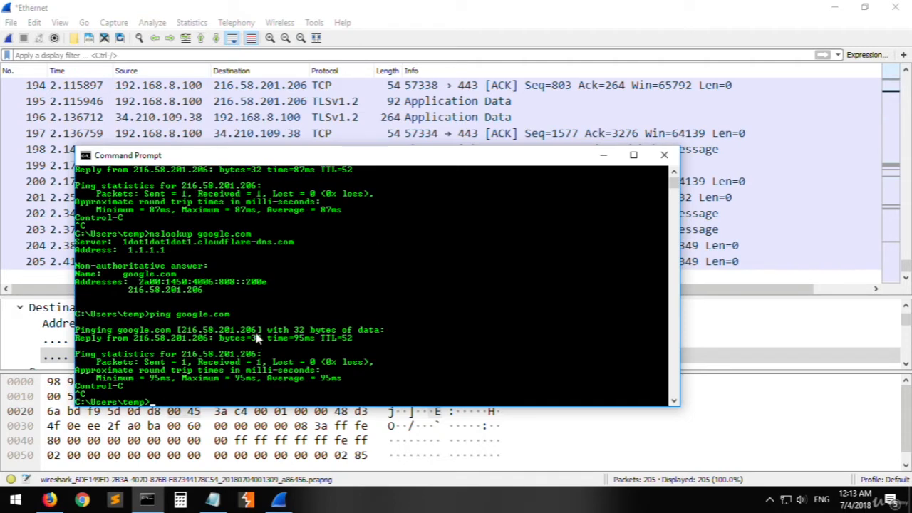
- Copy the IP address 216.58.201.206 from the latest google.com ping output
drag(256, 339, 183, 336)
right_click(265, 348)
drag(255, 333, 182, 333)
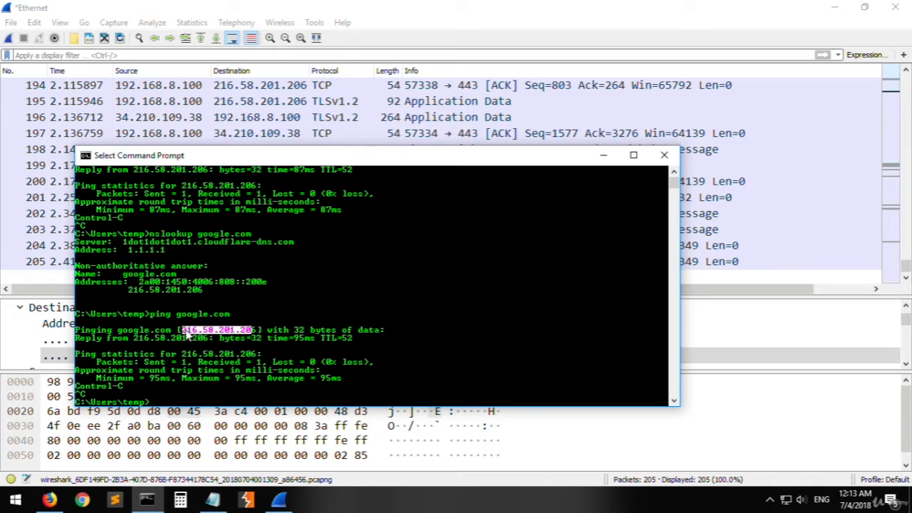
drag(252, 332, 185, 332)
right_click(225, 365)
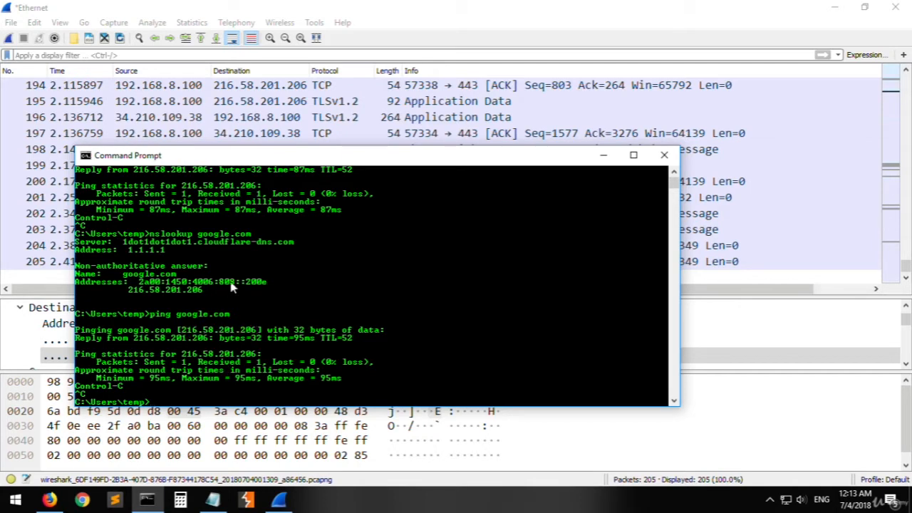
- Switch to Wireshark and apply the display filter ip.addr == 216.58.201.206
click(122, 55)
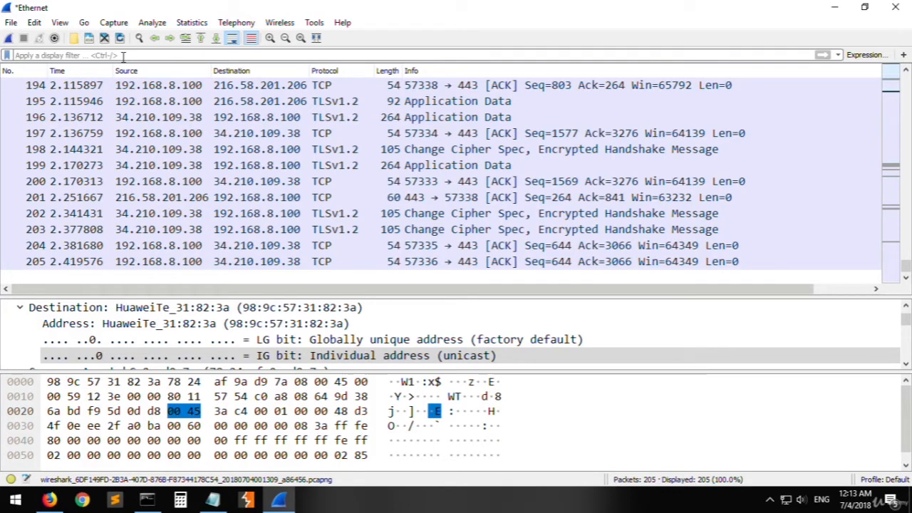
text(ip.addr)
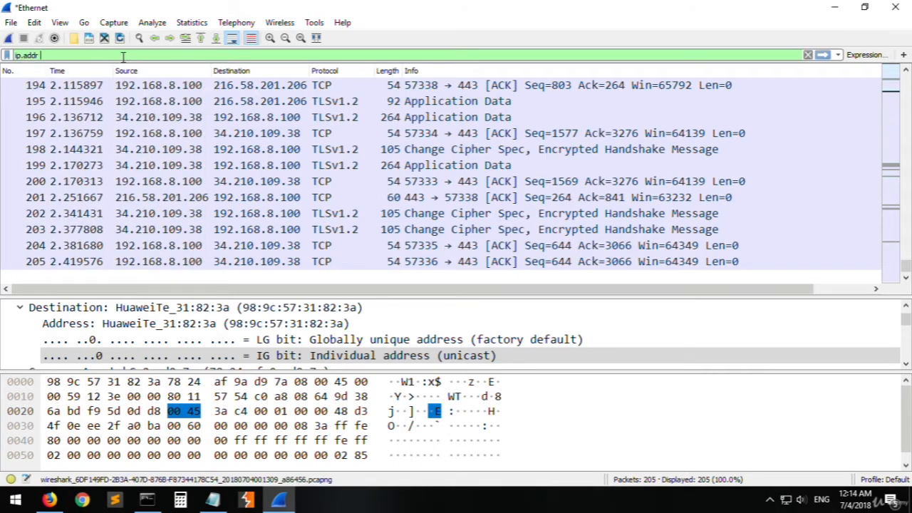
text( == 216.58.201.206)
key(Return)
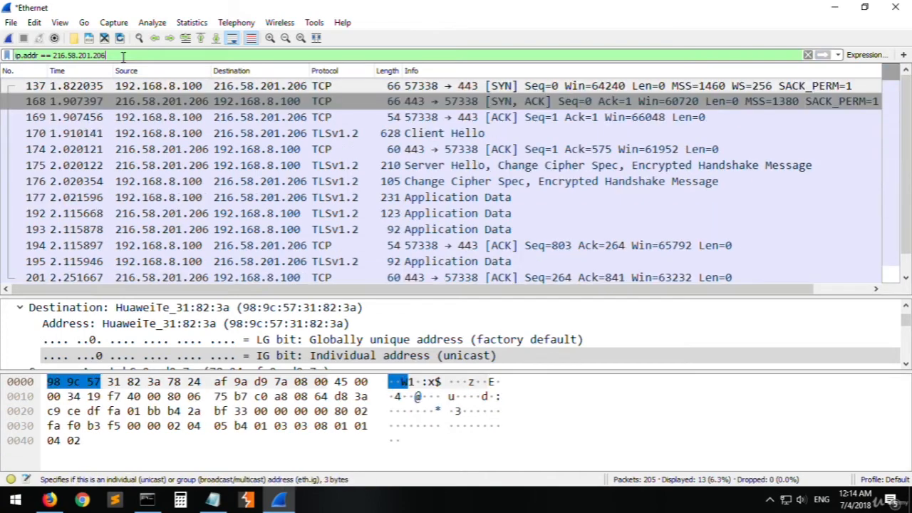
- Examine the SYN, SYN-ACK and ACK packets of the TCP handshake, comparing their source and destination addresses
click(332, 149)
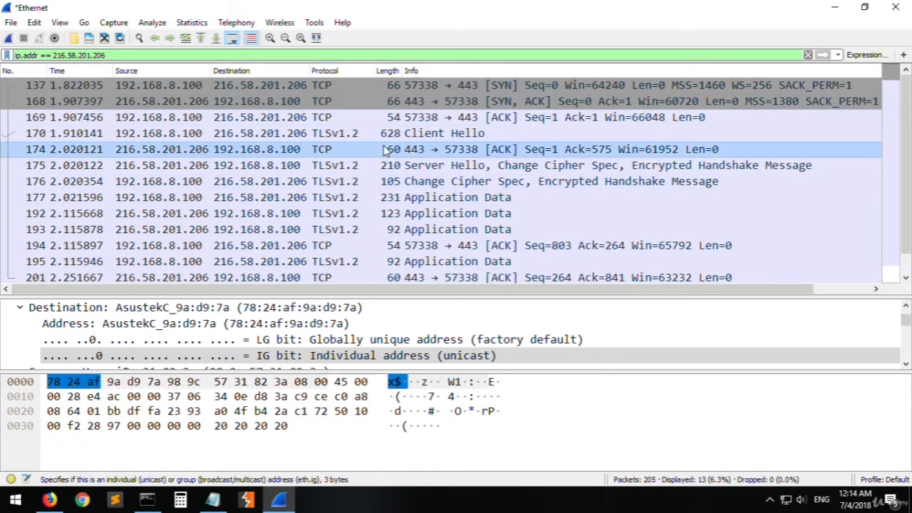
click(329, 89)
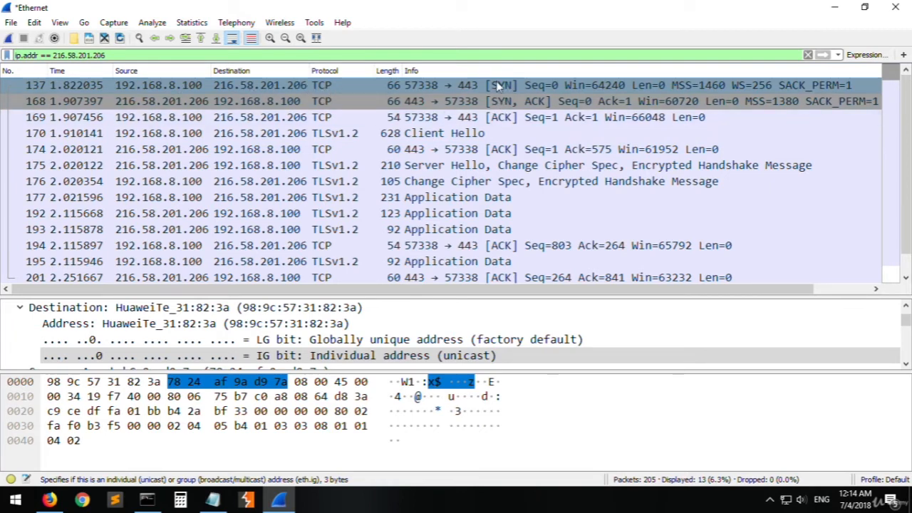
click(490, 104)
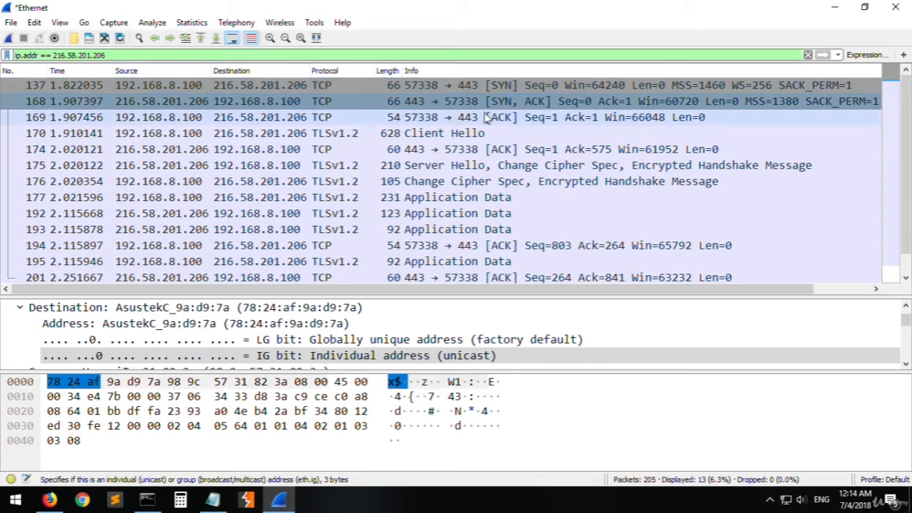
click(488, 118)
click(235, 88)
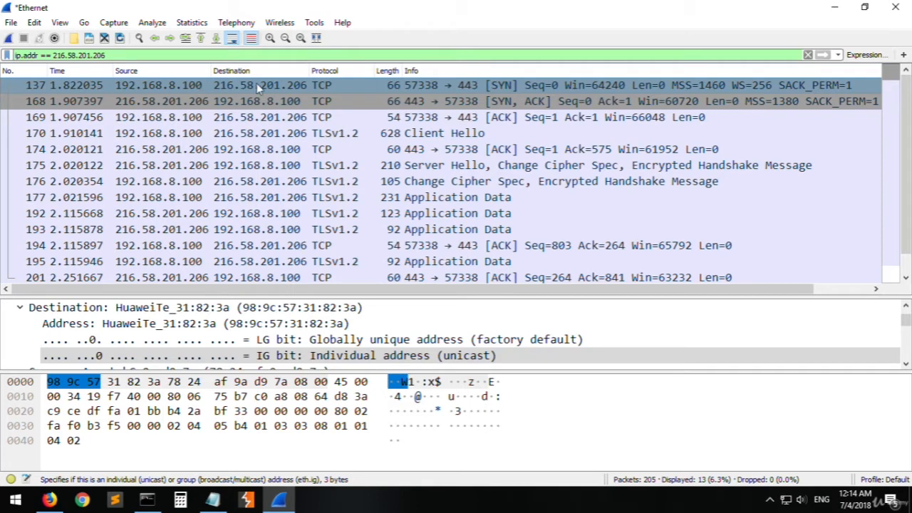
click(197, 104)
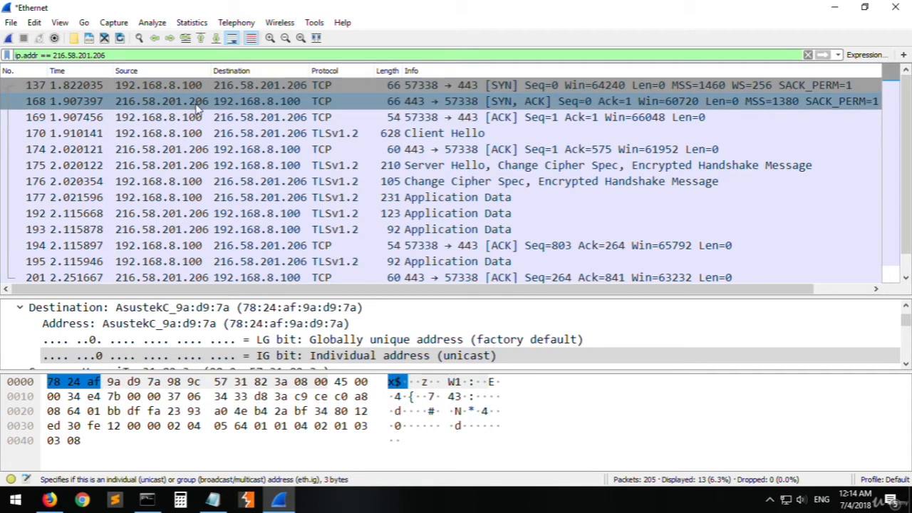
click(162, 88)
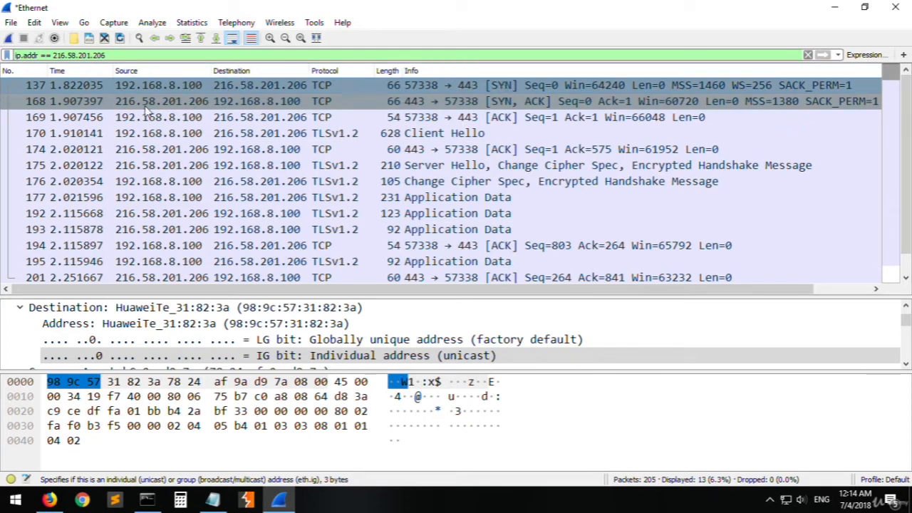
click(169, 103)
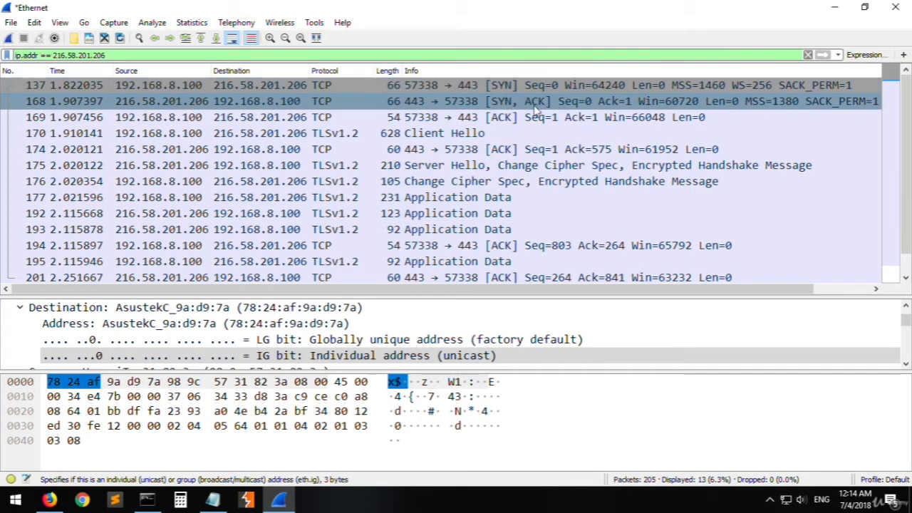
click(202, 118)
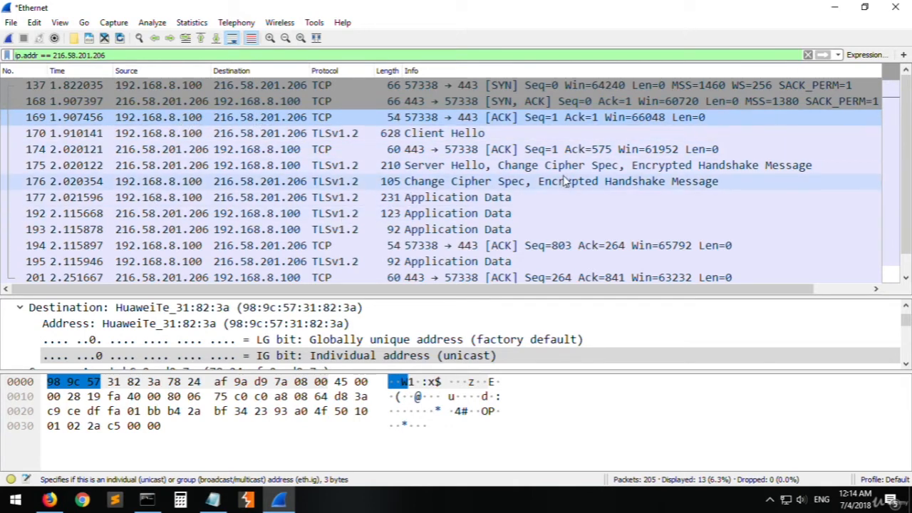
scroll(399, 203, down, 1)
scroll(271, 155, up, 1)
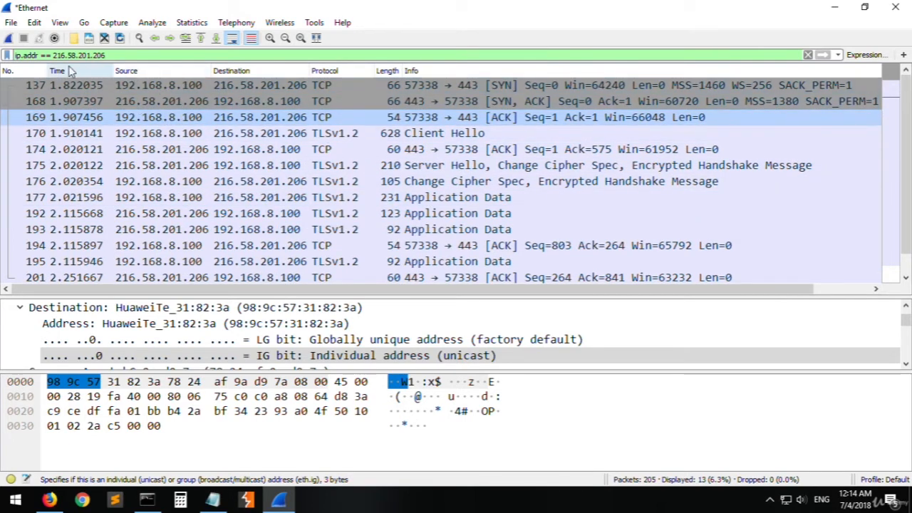
- Apply the display filter ip.src == 216.58.201.206 and look through the packets sent from that address
double_click(28, 55)
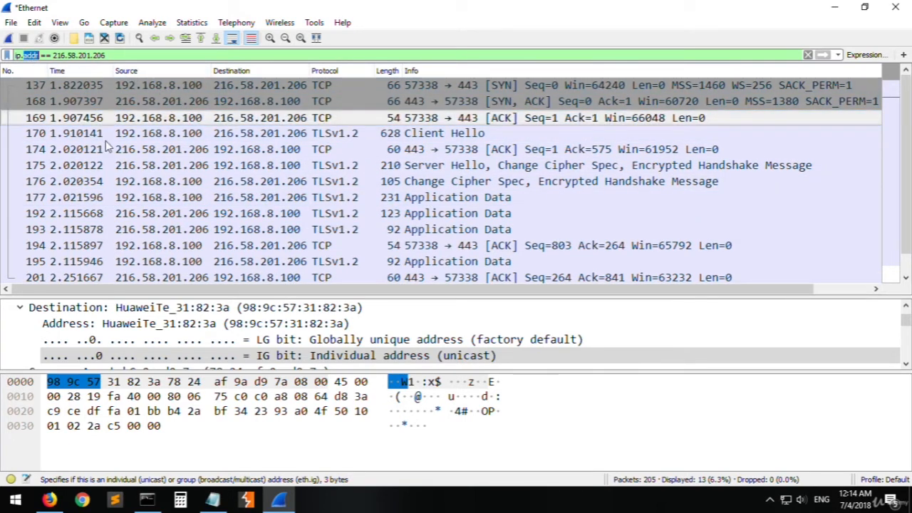
double_click(31, 55)
text(src)
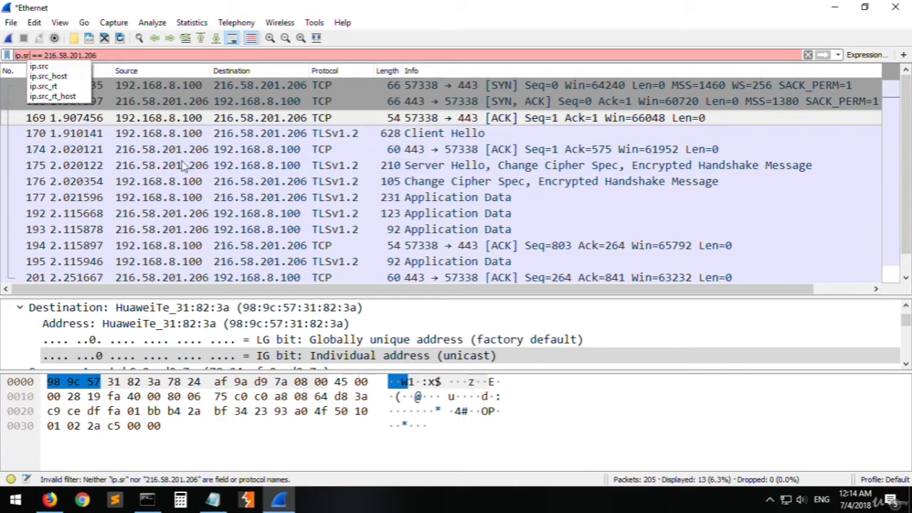
key(Return)
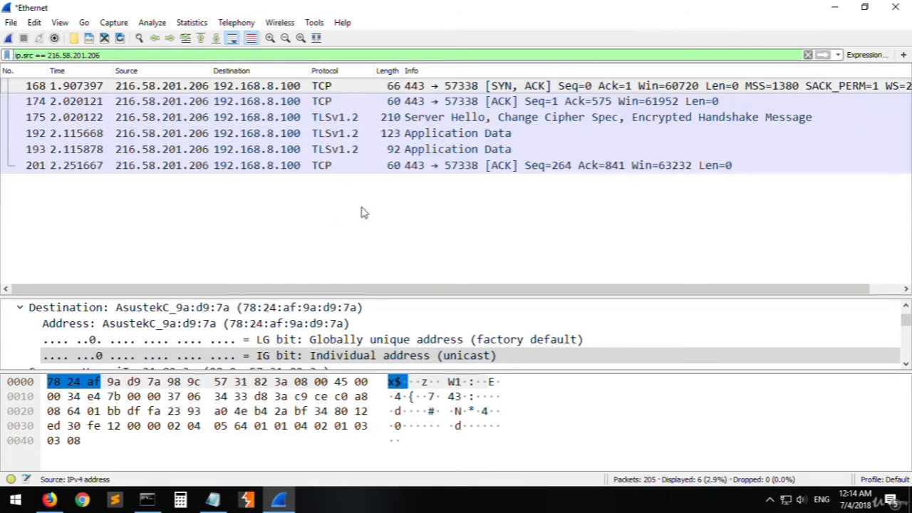
click(171, 100)
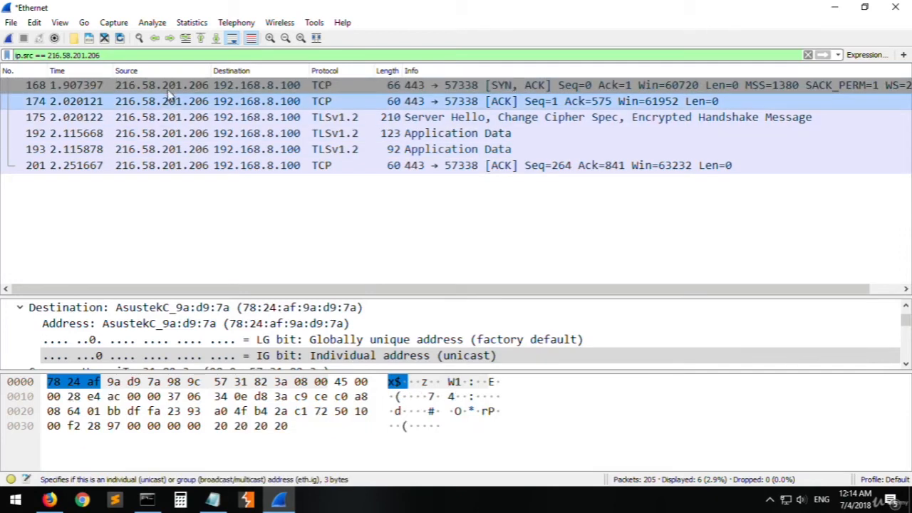
click(169, 134)
click(183, 88)
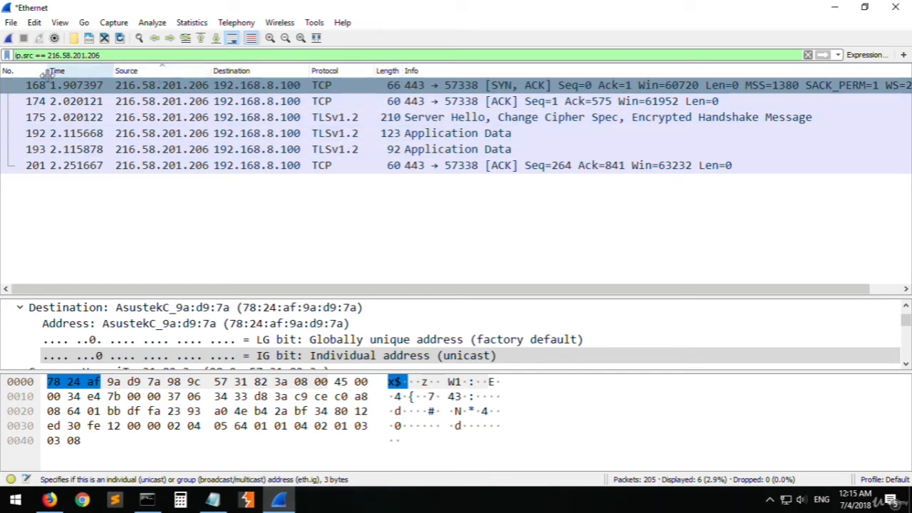
- Change the display filter to ip.dst == 216.58.201.206 and inspect the packets sent to that address
double_click(29, 56)
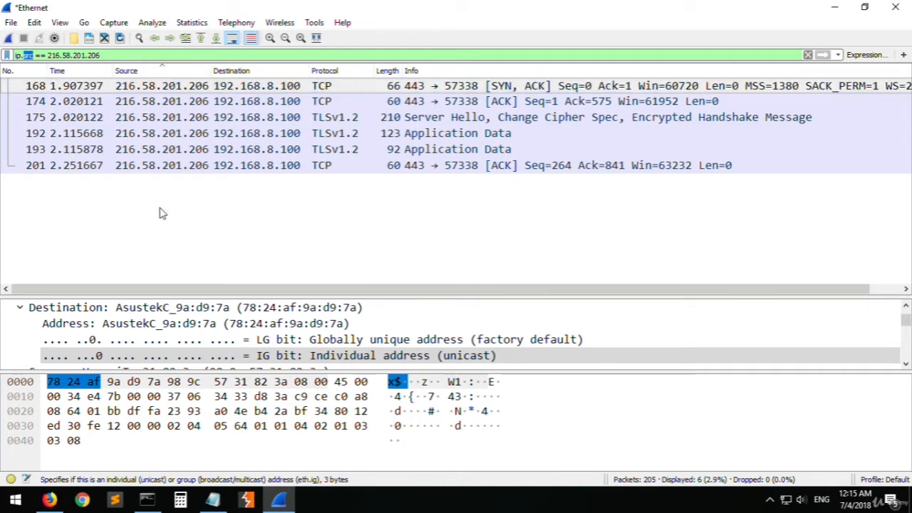
text(dst)
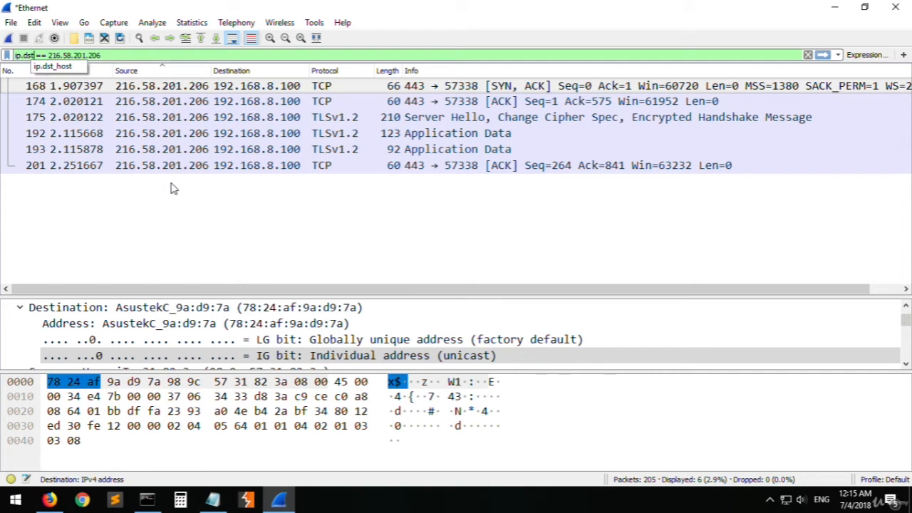
key(Return)
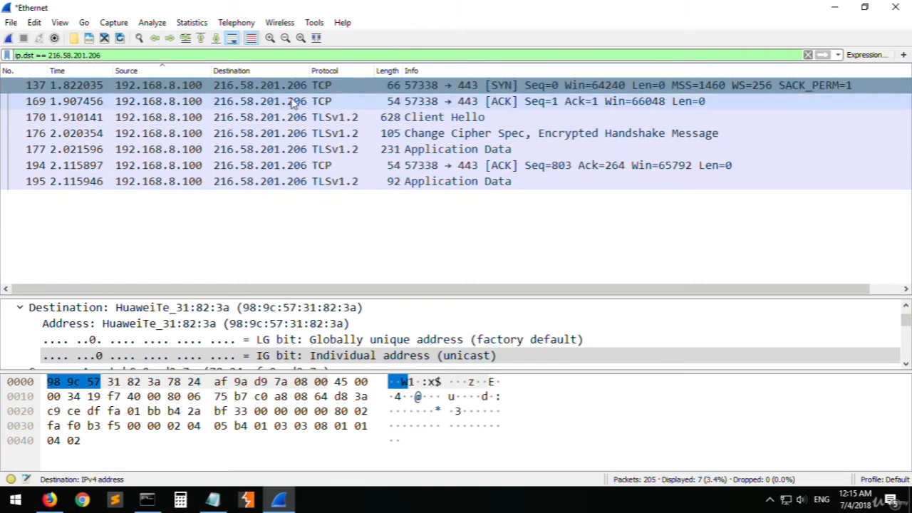
click(519, 103)
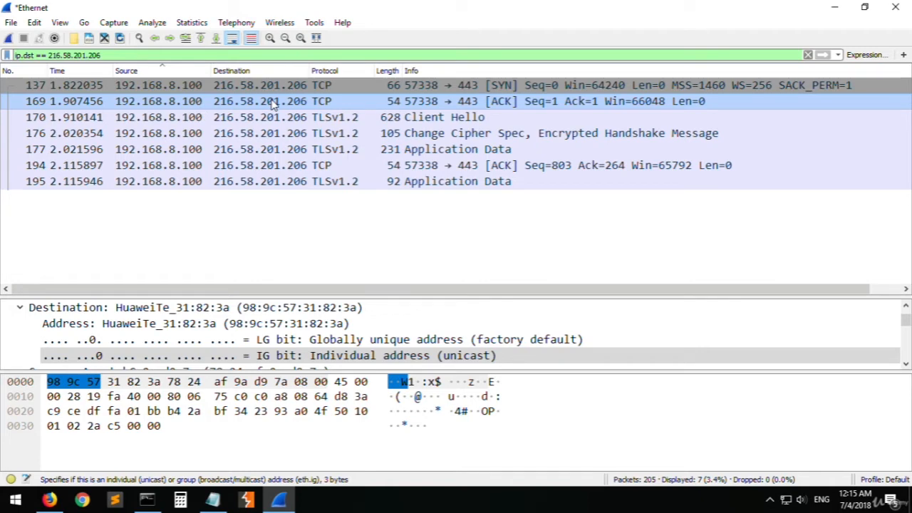
click(273, 149)
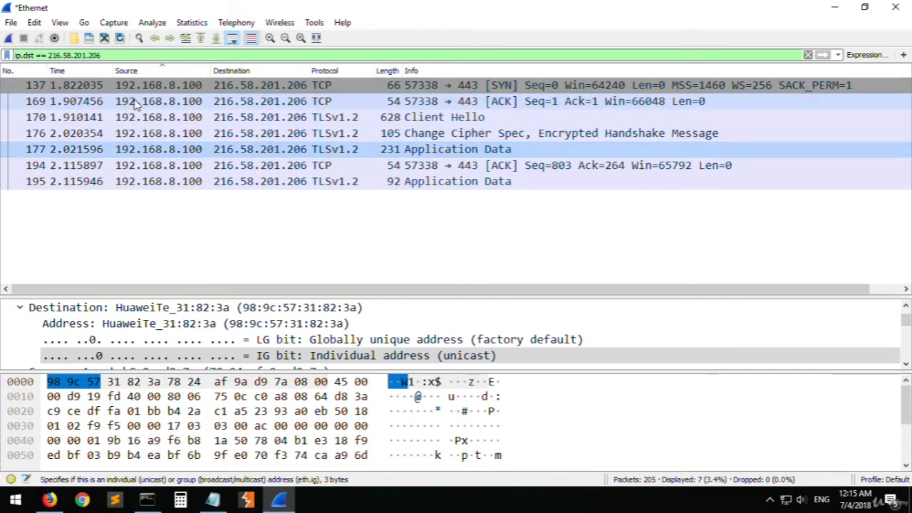
- Switch the display filter back to ip.addr == 216.58.201.206, and from that to ip.src == 216.58.201.206
double_click(29, 55)
text(a)
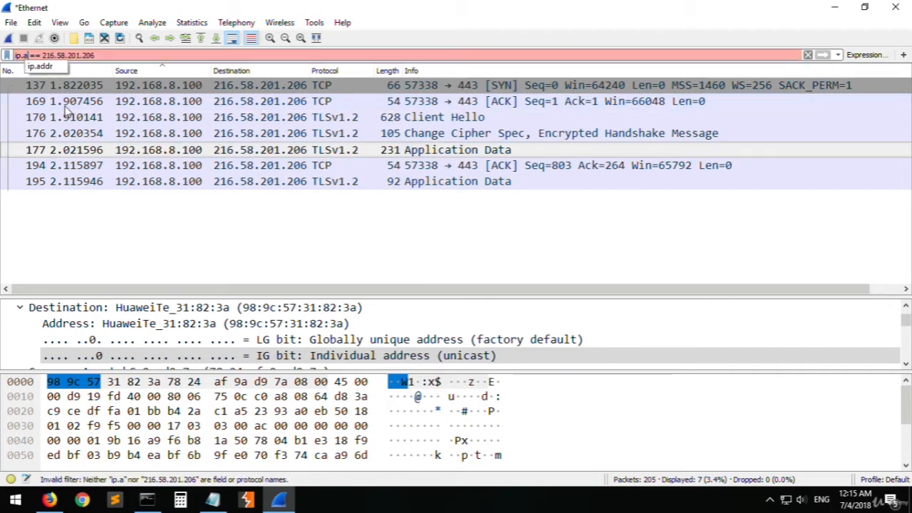
text(ddr)
key(Return)
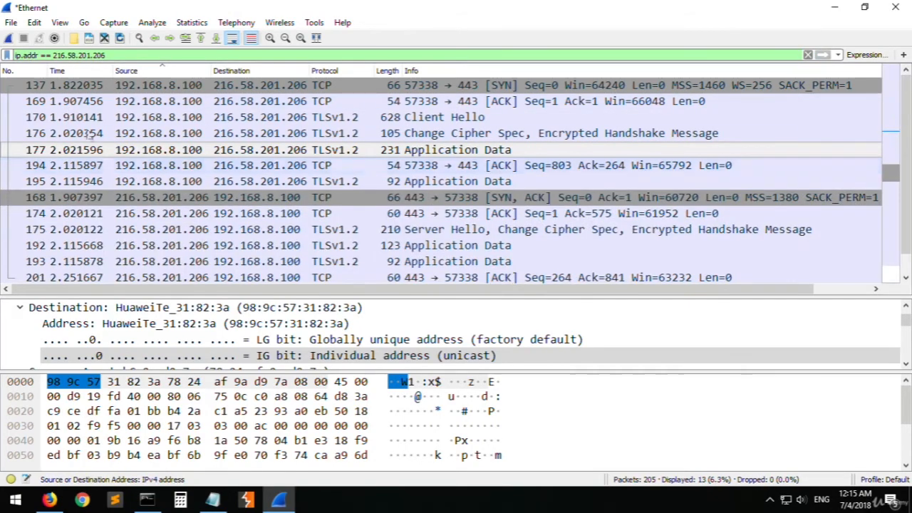
double_click(31, 55)
text(src)
key(Return)
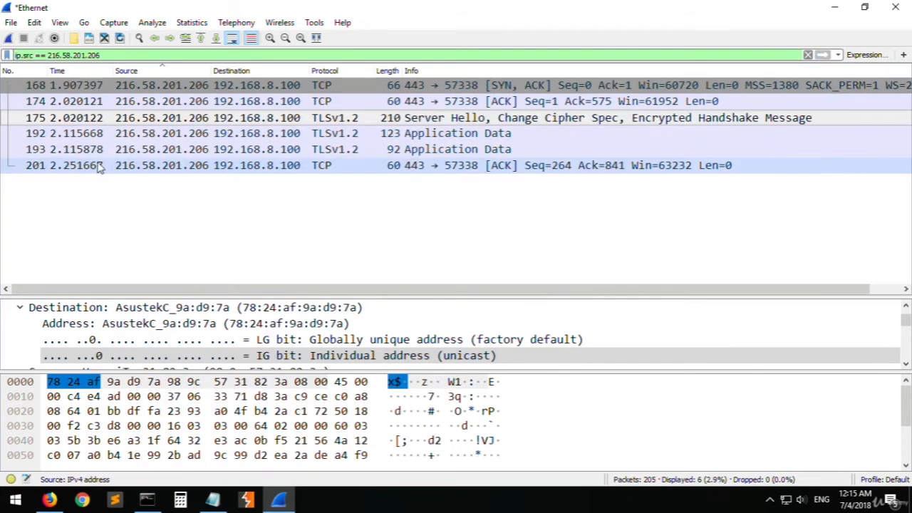
- Replace the source condition in the display filter with ip.dst == 216.58.201.206 and apply it
double_click(27, 56)
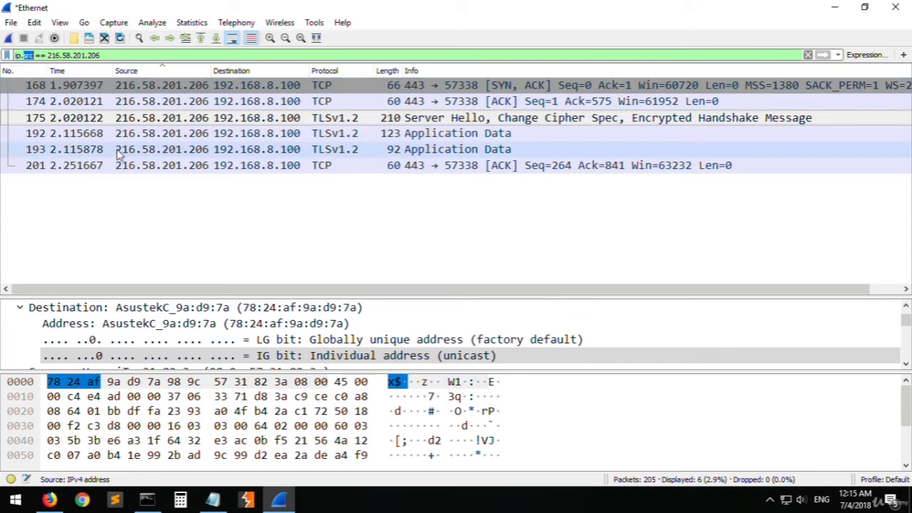
text(dst)
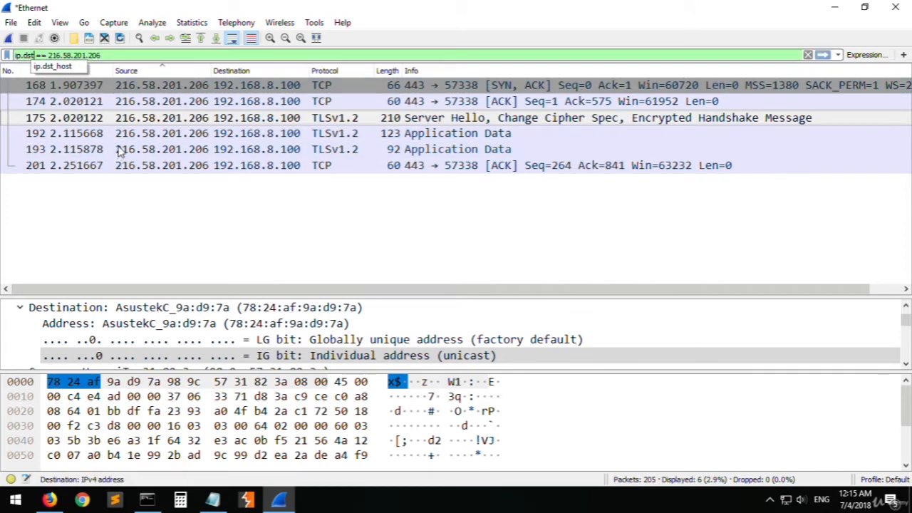
key(Return)
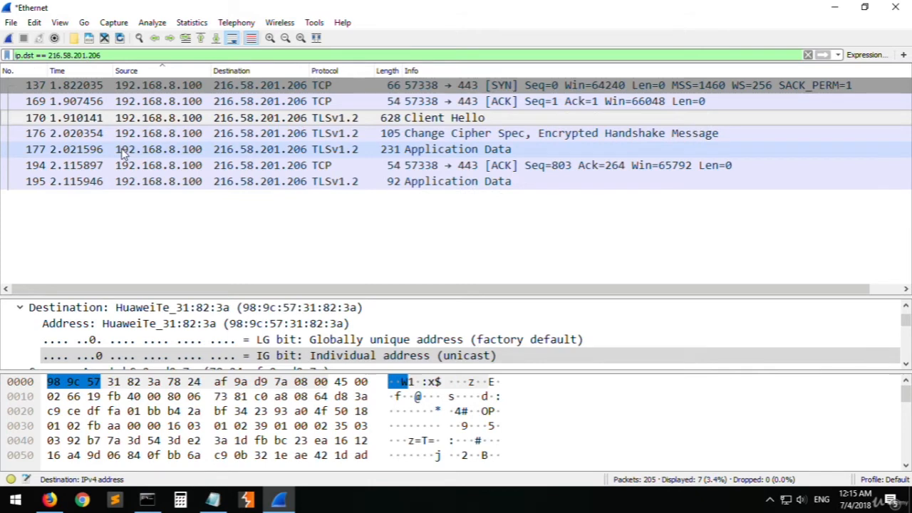
key(alt+Tab)
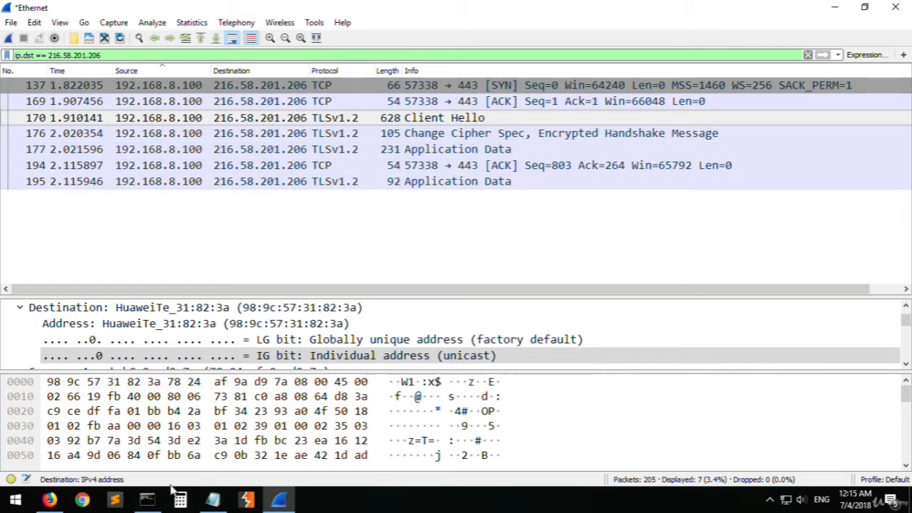
text(p)
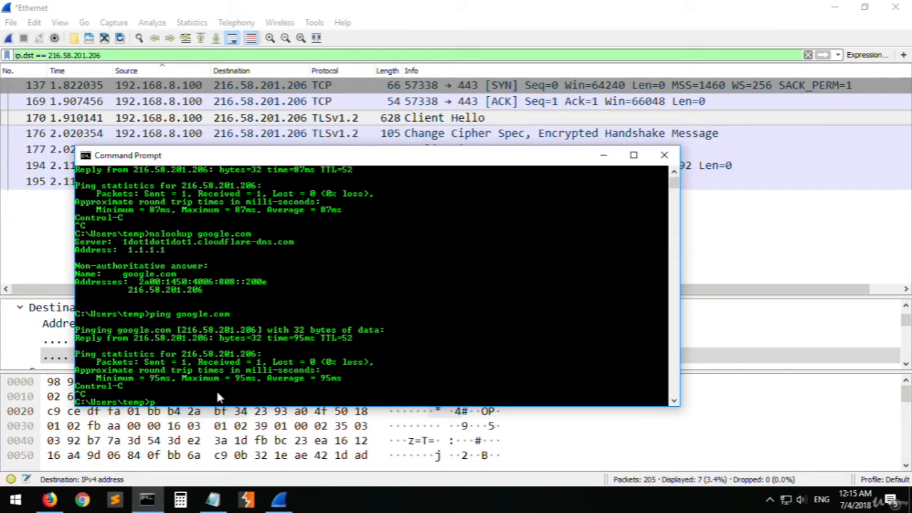
text(ing)
key(BackSpace)
key(BackSpace)
key(BackSpace)
key(BackSpace)
key(BackSpace)
text(dig)
click(50, 500)
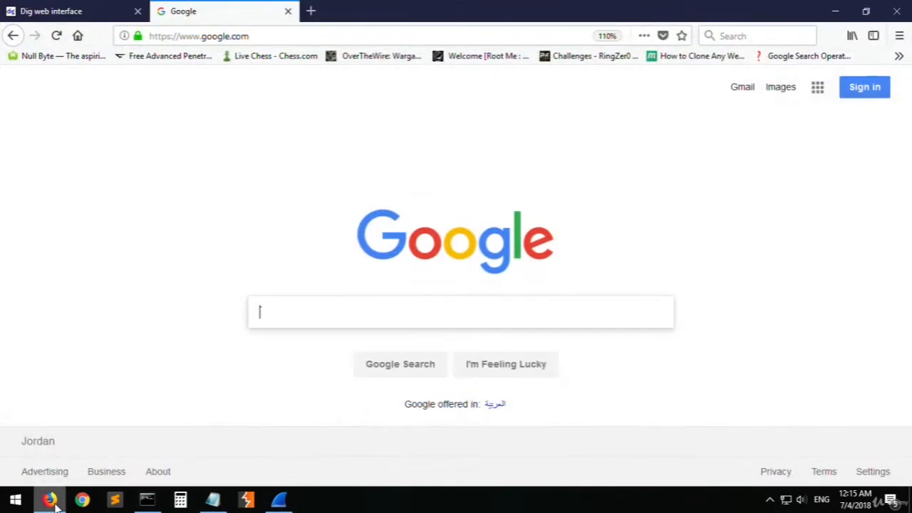
click(53, 501)
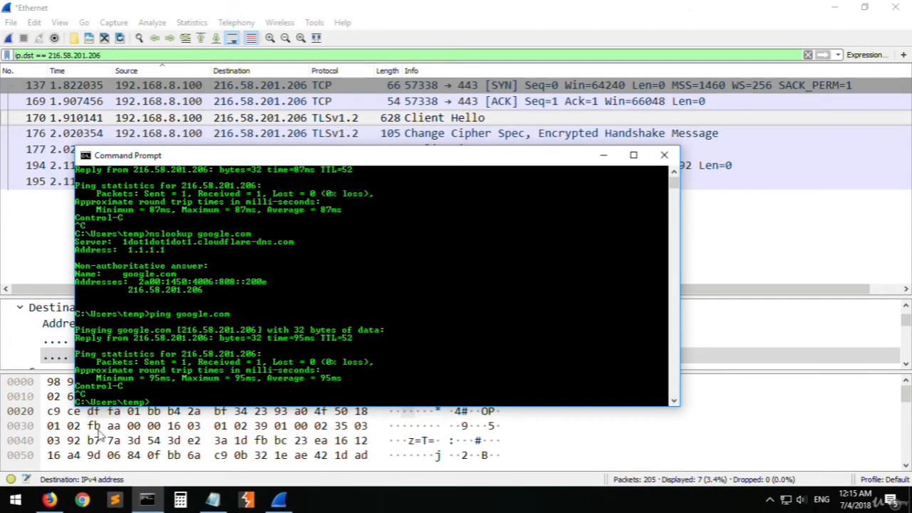
- Search Google for "dig ip" in Firefox, look over the results, and return to Command Prompt
click(50, 500)
text(dig ip)
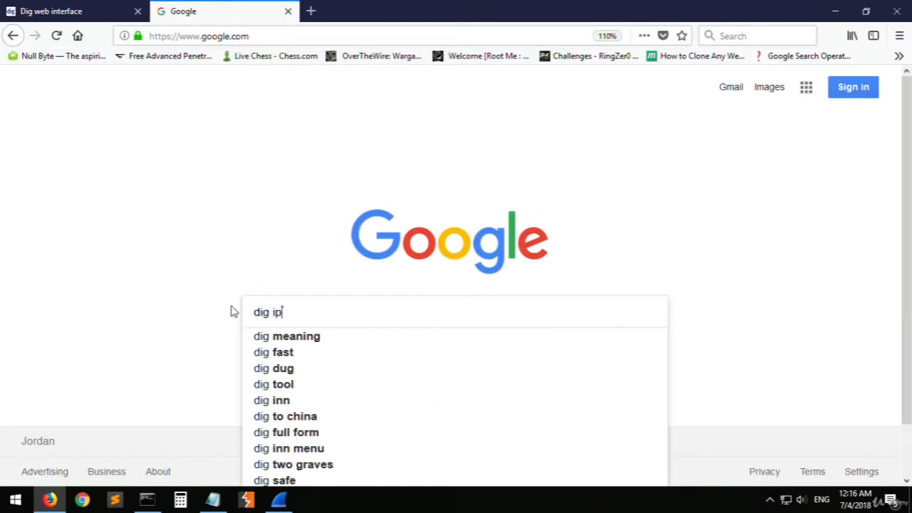
key(Return)
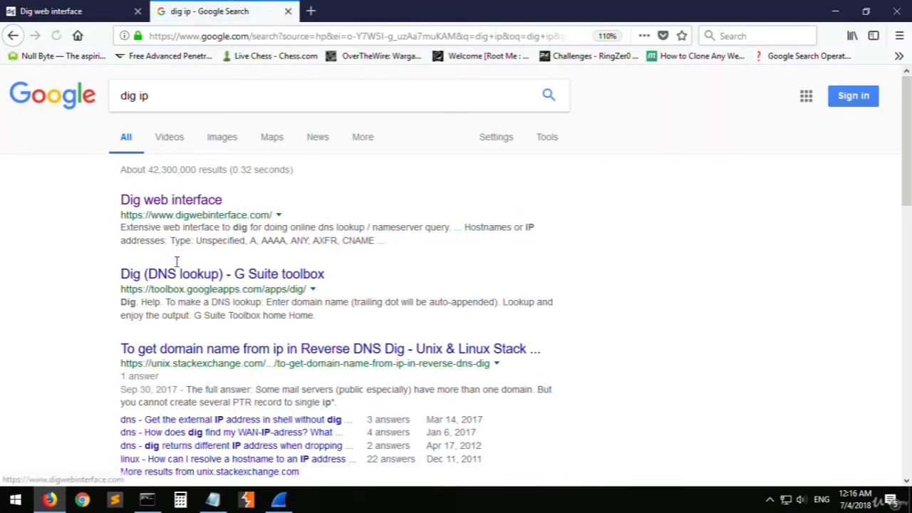
scroll(227, 329, down, 7)
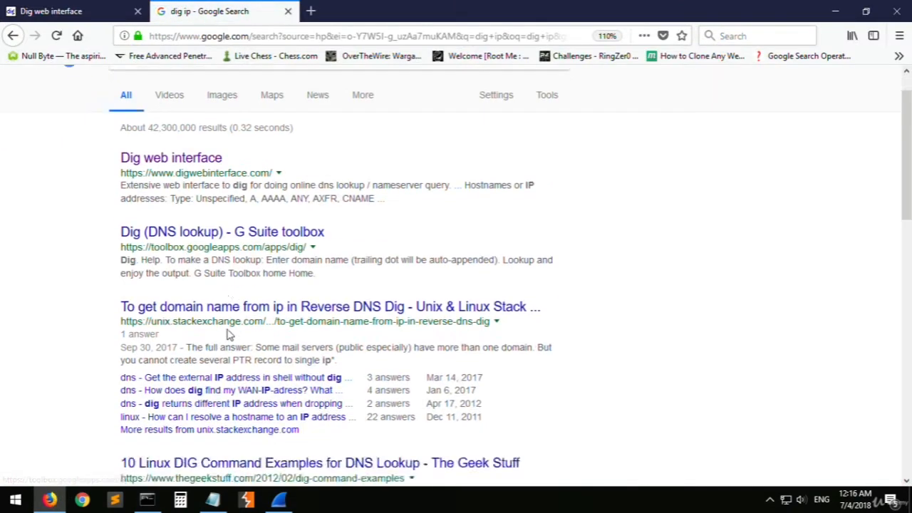
middle_click(104, 356)
click(118, 96)
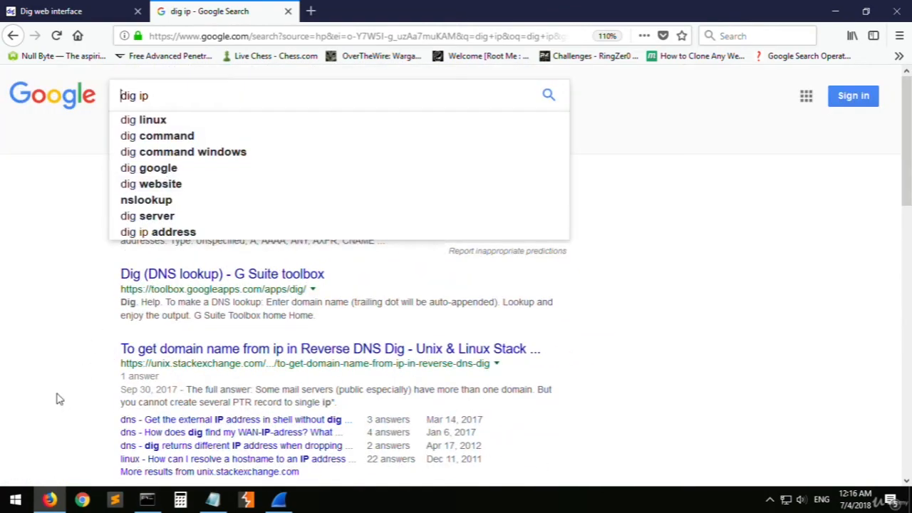
click(46, 501)
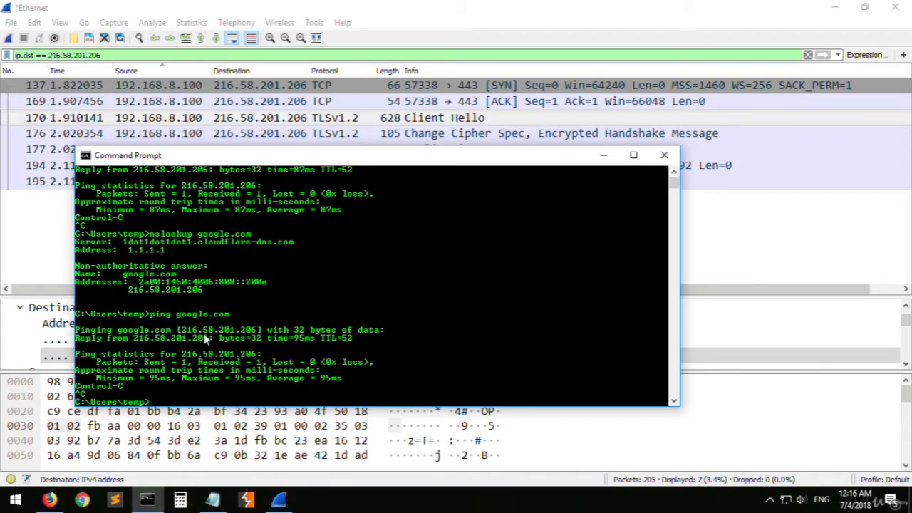
- Highlight the pinged google.com domain and its resolved IP address in the Command Prompt output, and return to Wireshark
drag(242, 157, 306, 120)
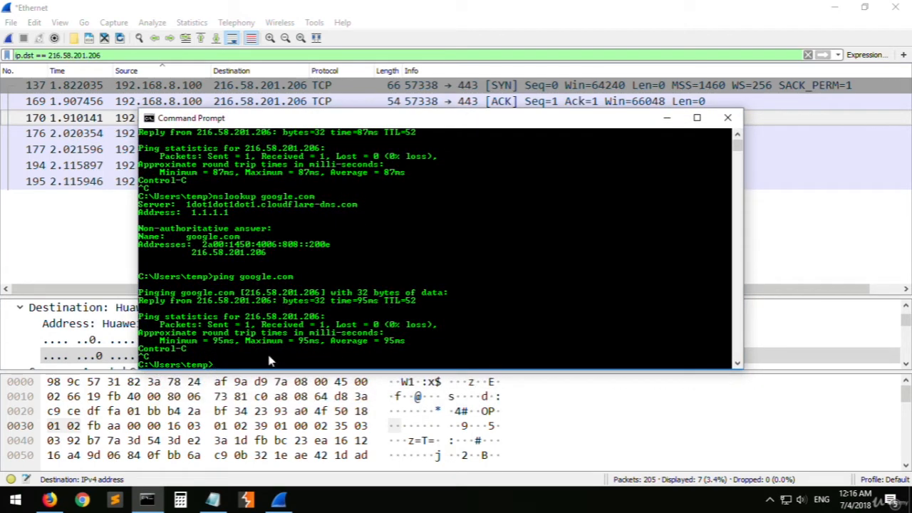
click(251, 292)
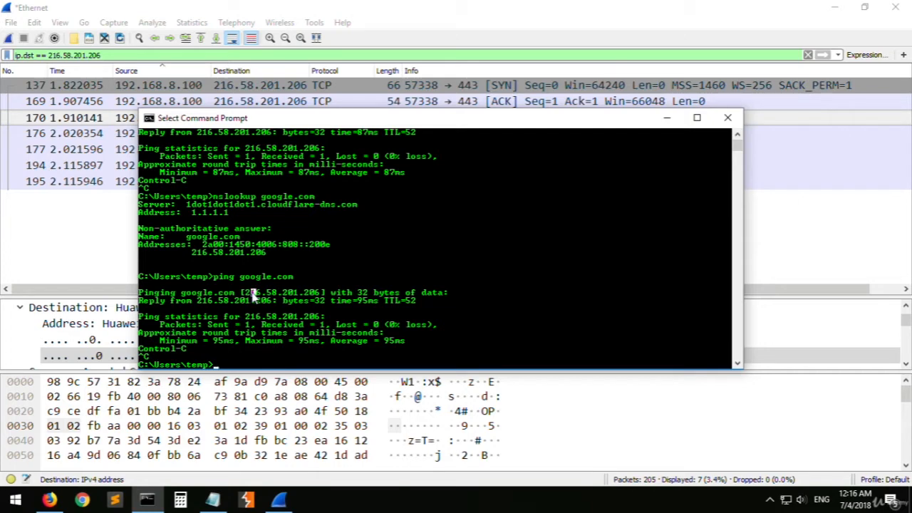
drag(241, 277, 293, 281)
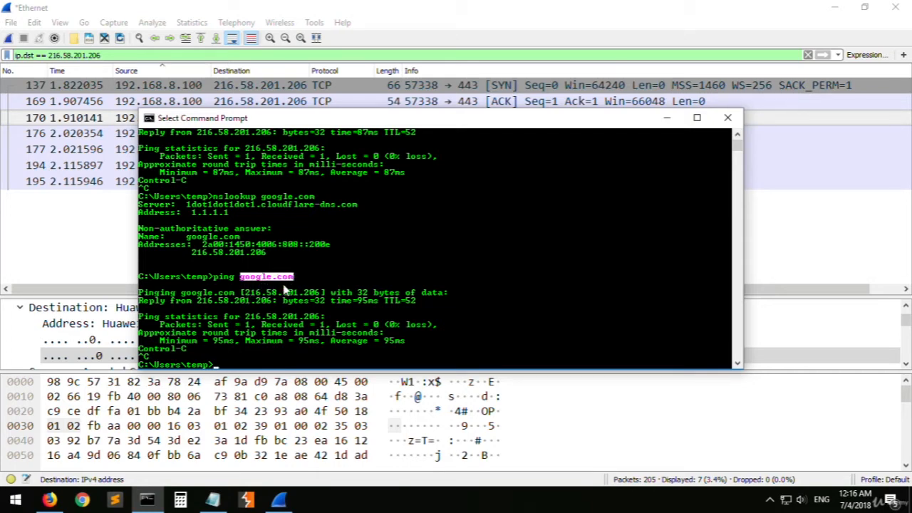
drag(246, 292, 325, 301)
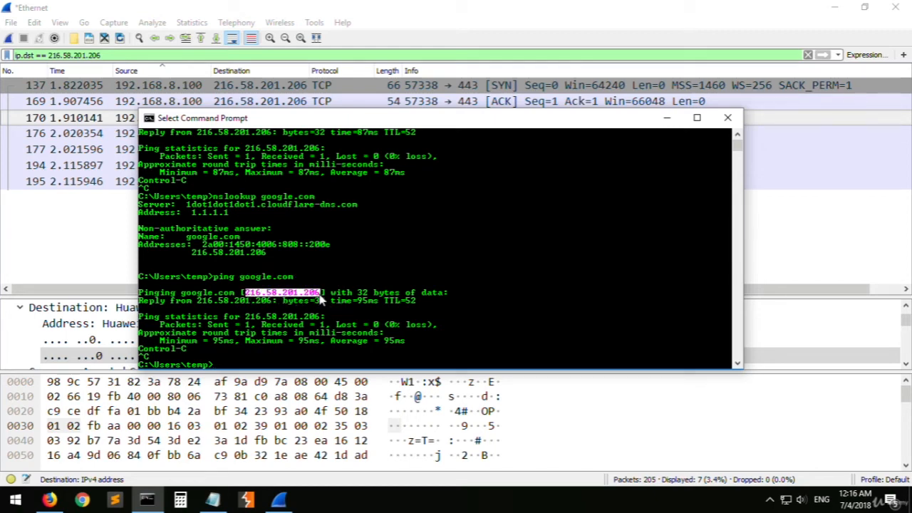
click(250, 303)
drag(246, 293, 318, 302)
click(349, 258)
key(Escape)
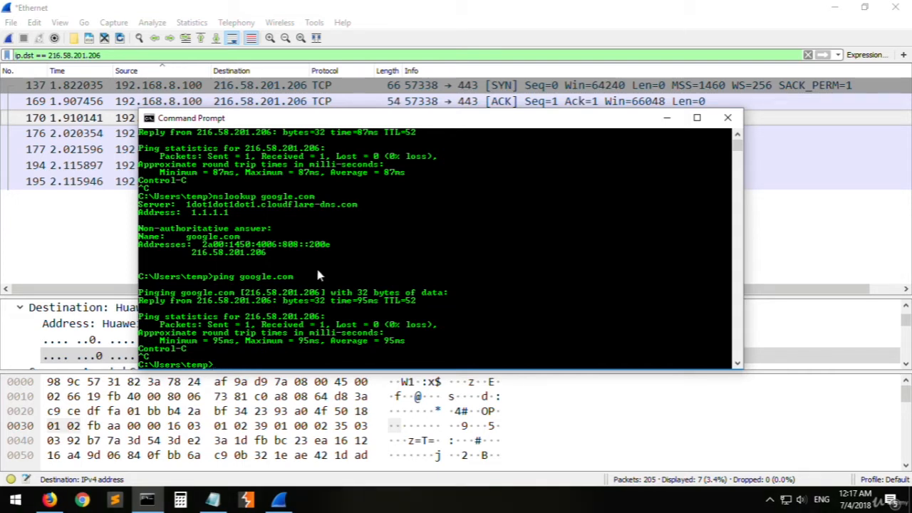
click(254, 270)
right_click(224, 263)
click(99, 238)
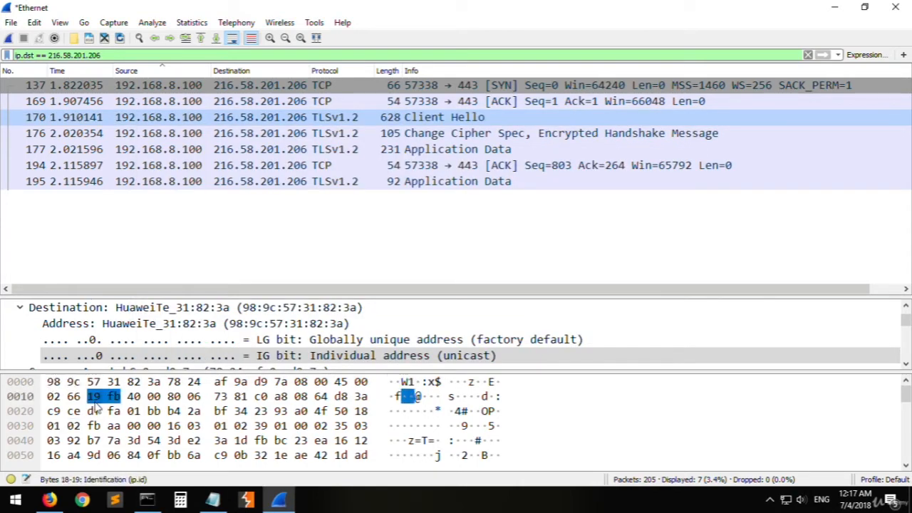
- In Firefox, replace the search results tab with a new tab and enter youtube.com/ as its address without loading it
click(49, 499)
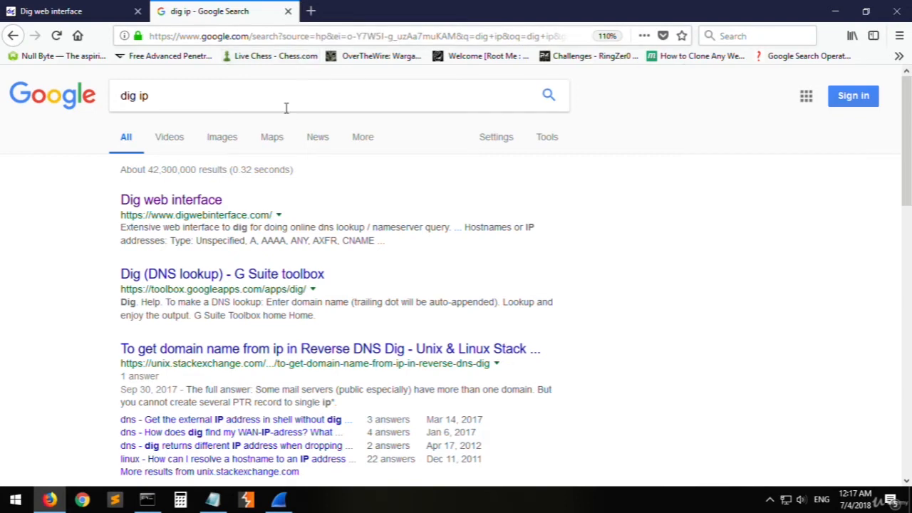
click(310, 12)
click(287, 11)
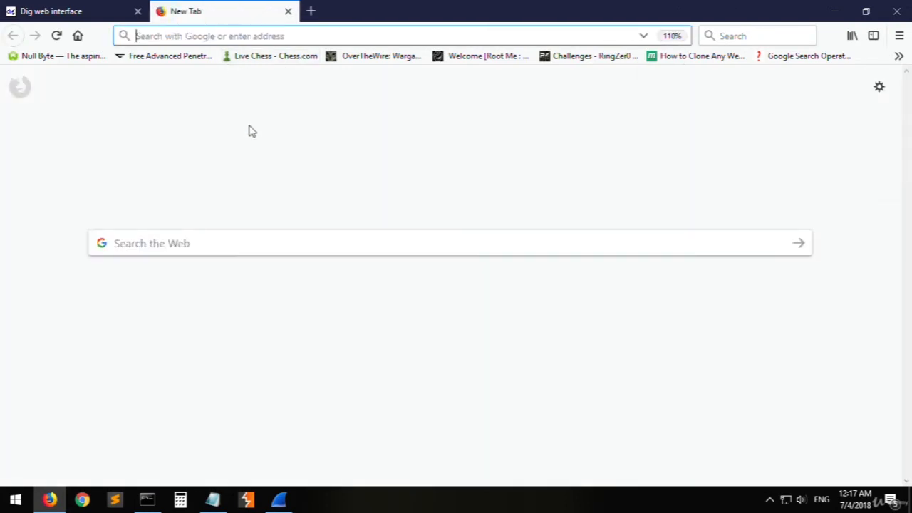
text(you)
click(228, 35)
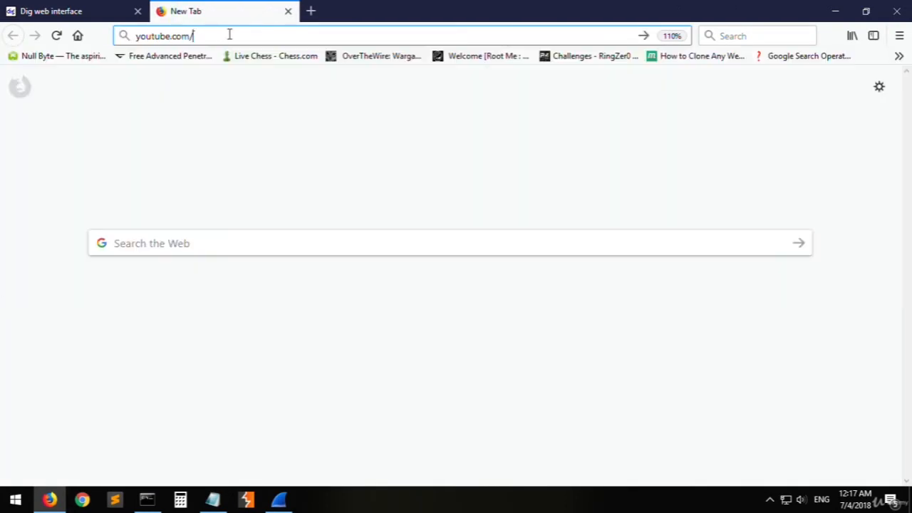
click(54, 499)
click(54, 500)
click(49, 499)
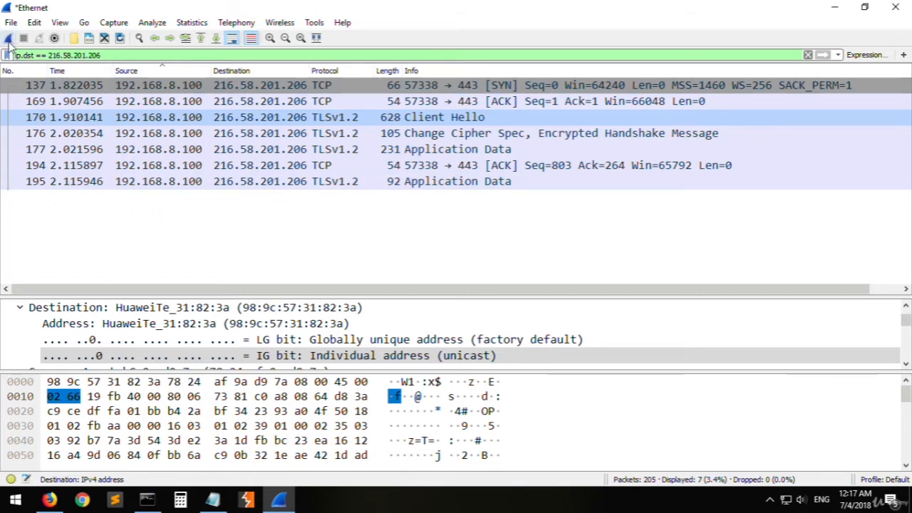
- Clear the display filter in Wireshark and start a new Ethernet capture without saving the previous packets
drag(129, 53, 6, 56)
key(BackSpace)
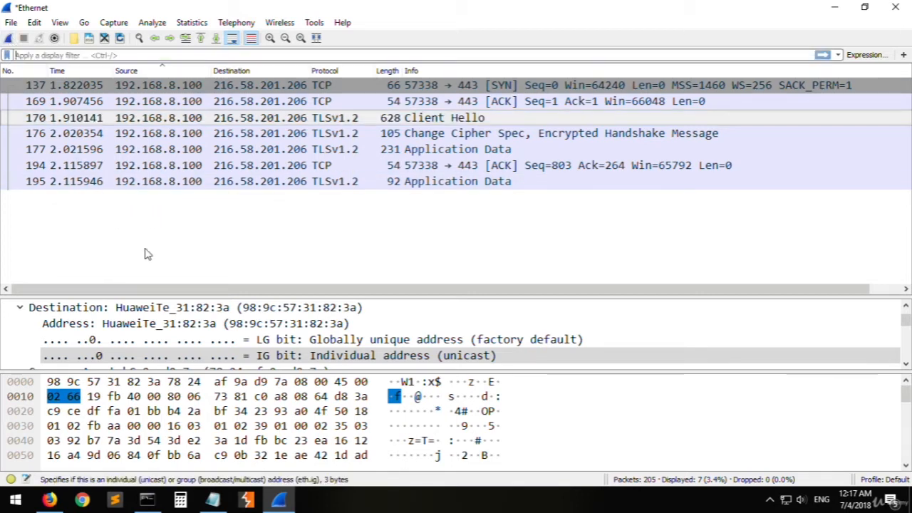
key(Return)
click(9, 38)
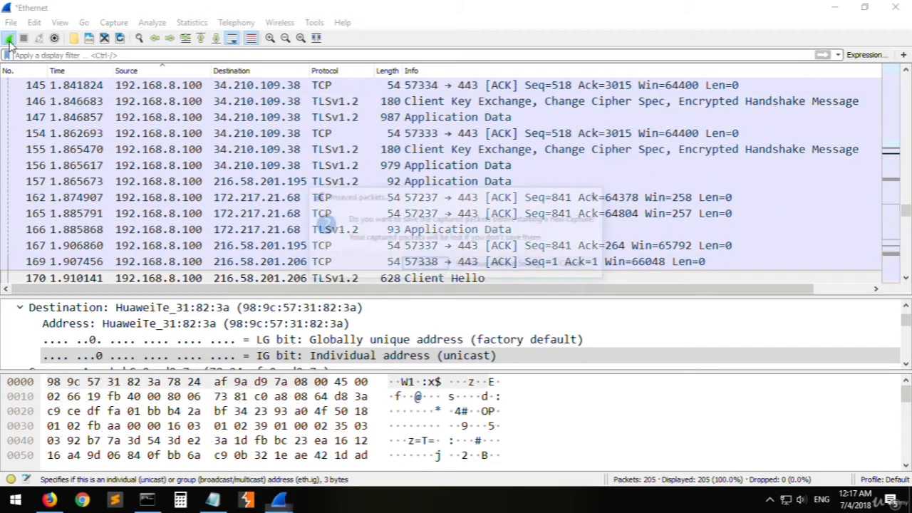
click(494, 265)
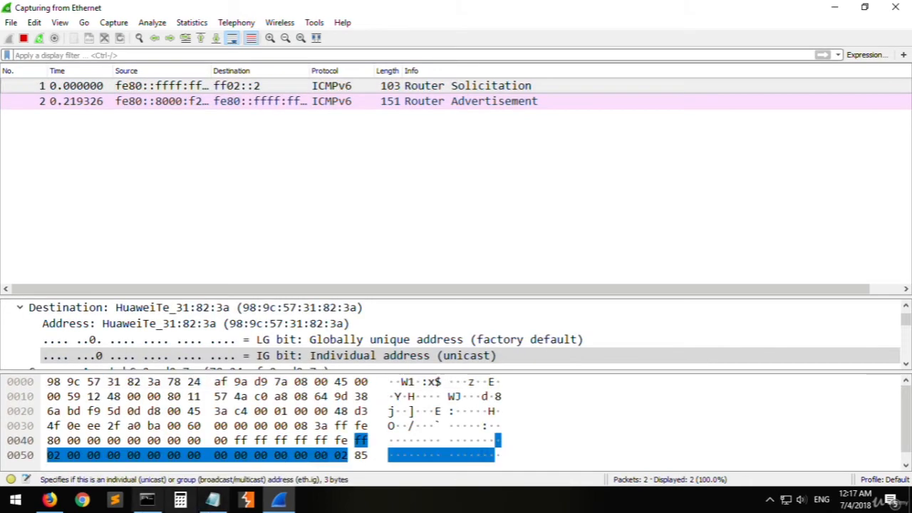
- Load youtube.com in Firefox to generate traffic, and stop the Wireshark capture
click(50, 499)
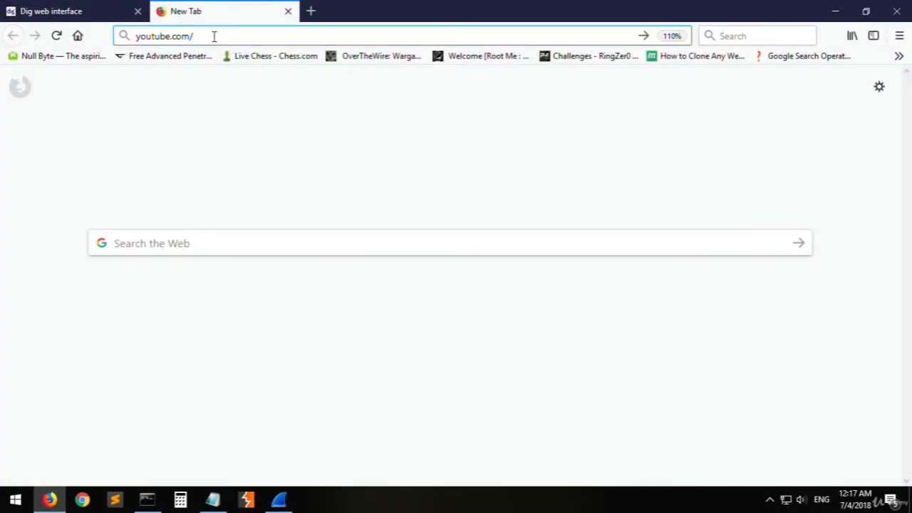
key(Return)
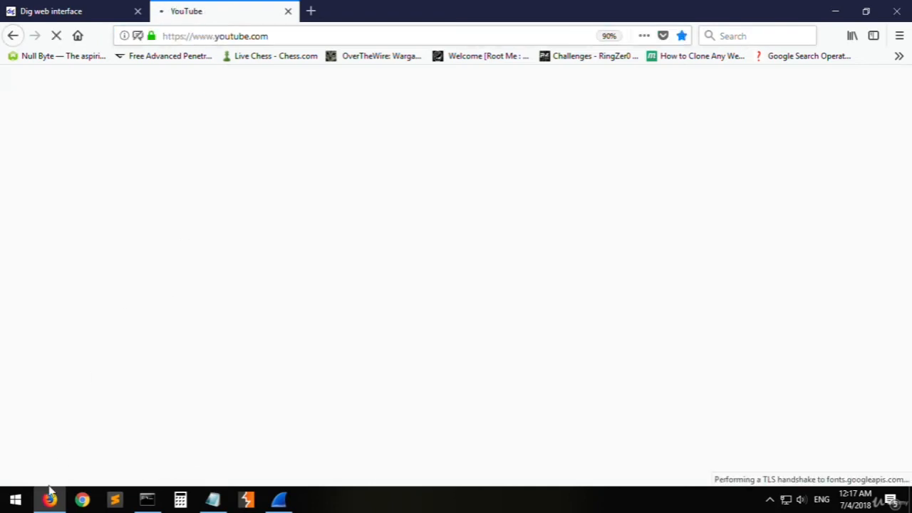
mouse_move(50, 501)
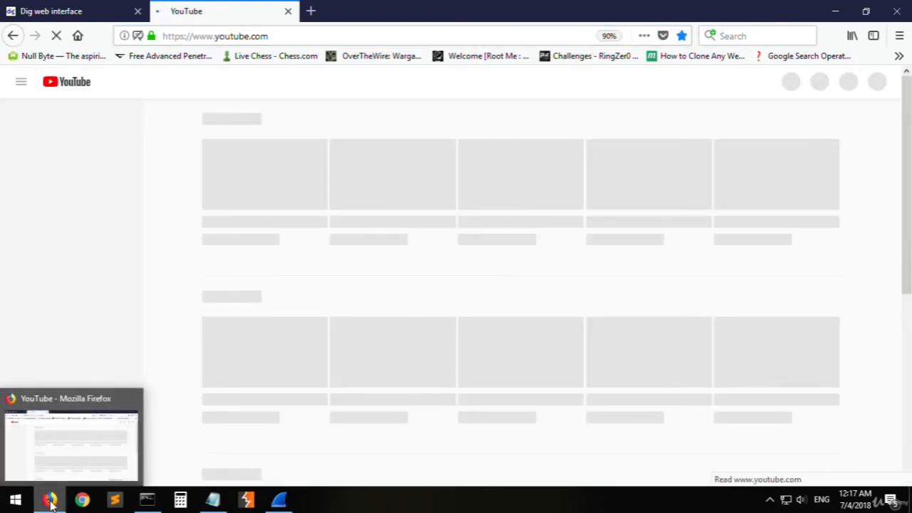
click(49, 500)
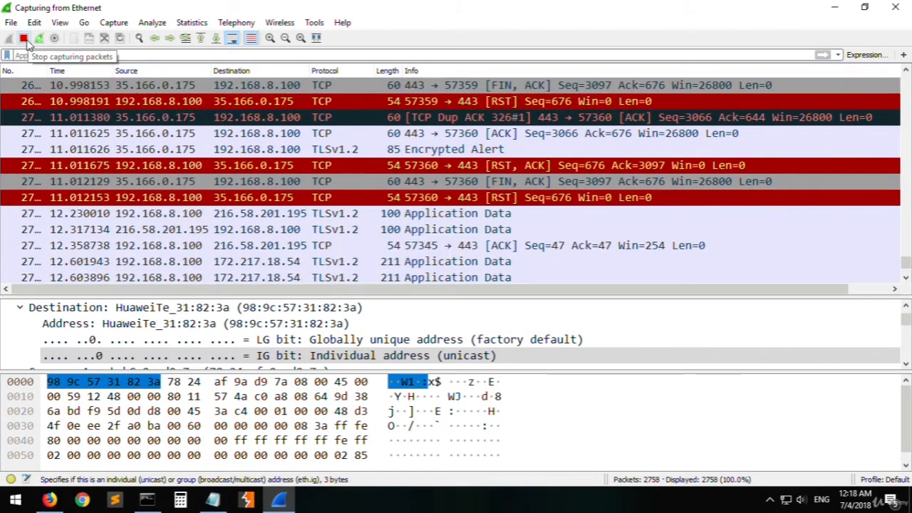
click(25, 43)
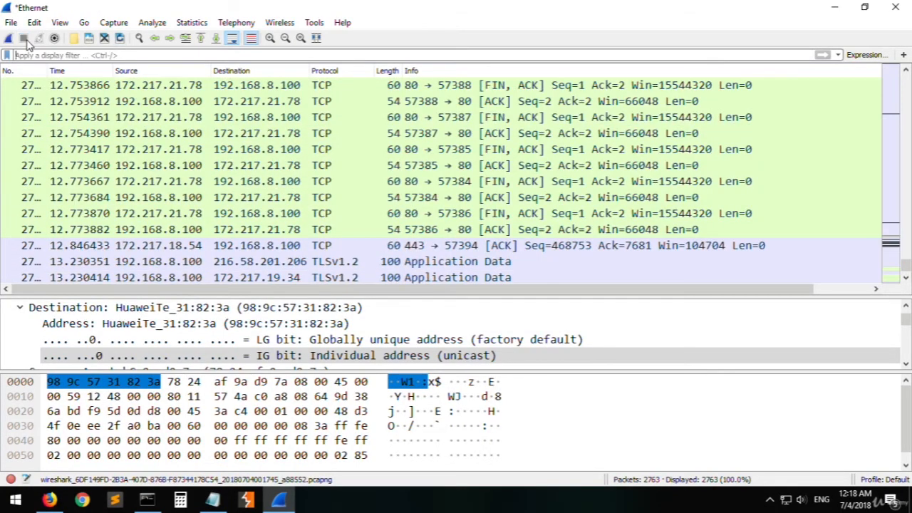
- Ping youtube.com in Command Prompt to get its IP address, and apply the display filter ip.addr == 172.217.21.78 in Wireshark
click(98, 54)
text(ip.addr )
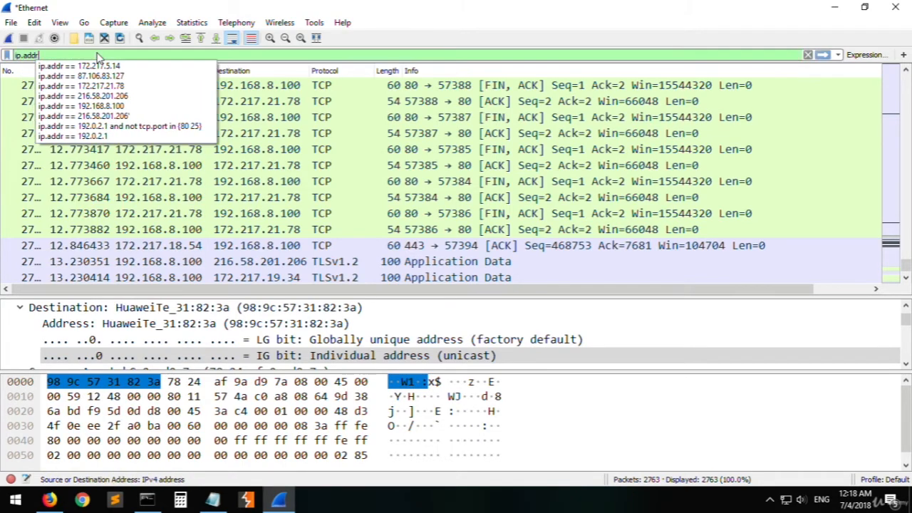
text(==)
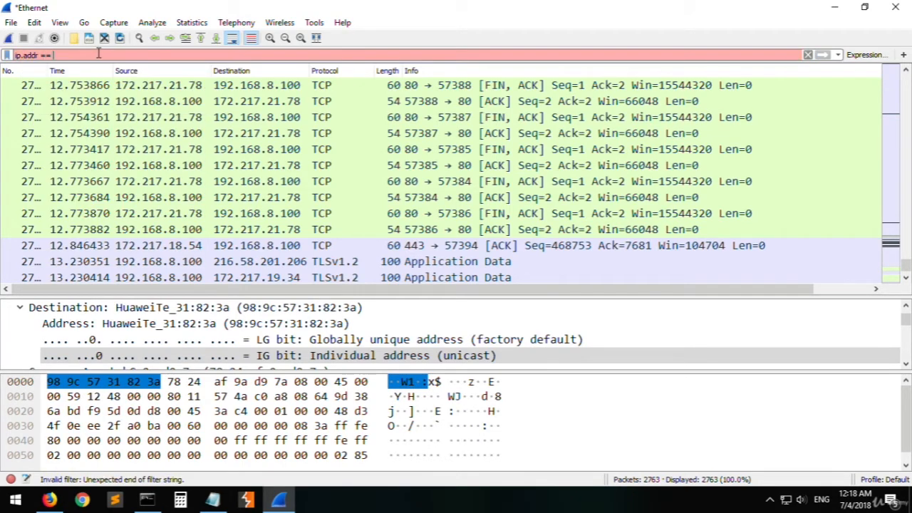
click(147, 499)
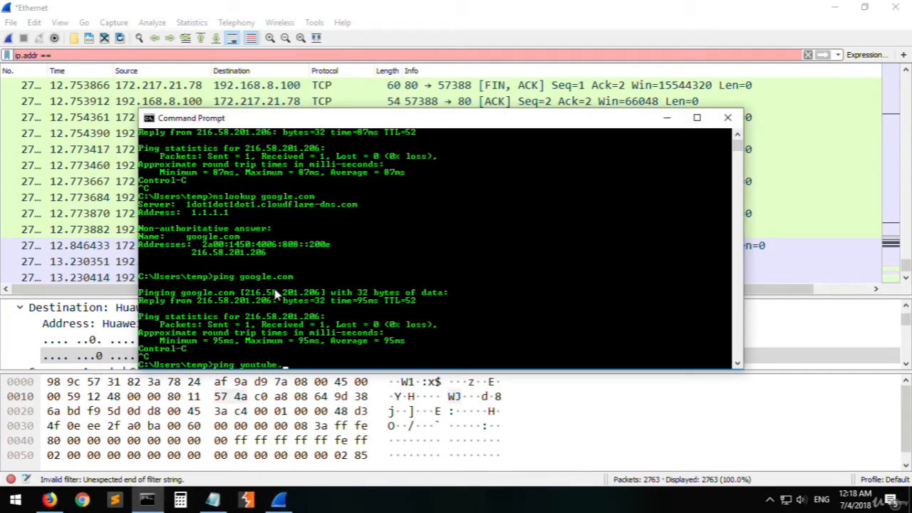
key(Return)
key(ctrl+c)
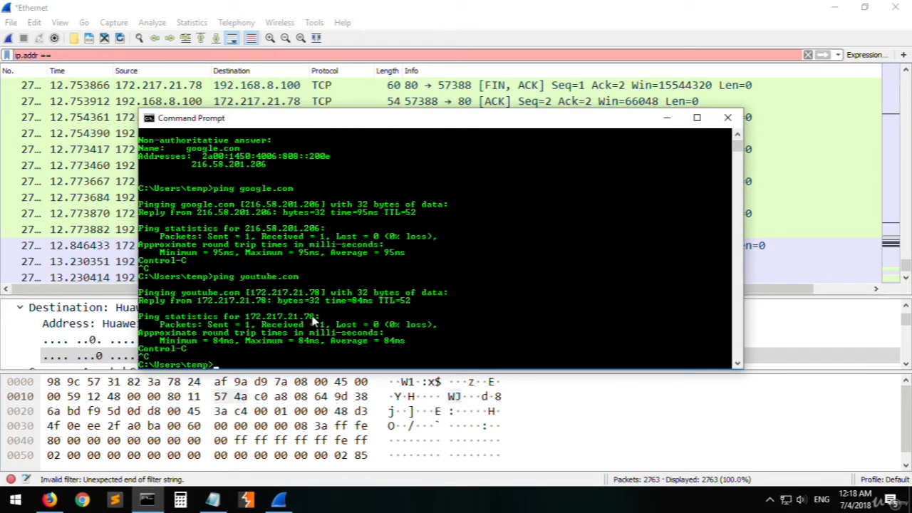
drag(317, 293, 253, 293)
right_click(253, 294)
click(165, 55)
key(ctrl+v)
key(Return)
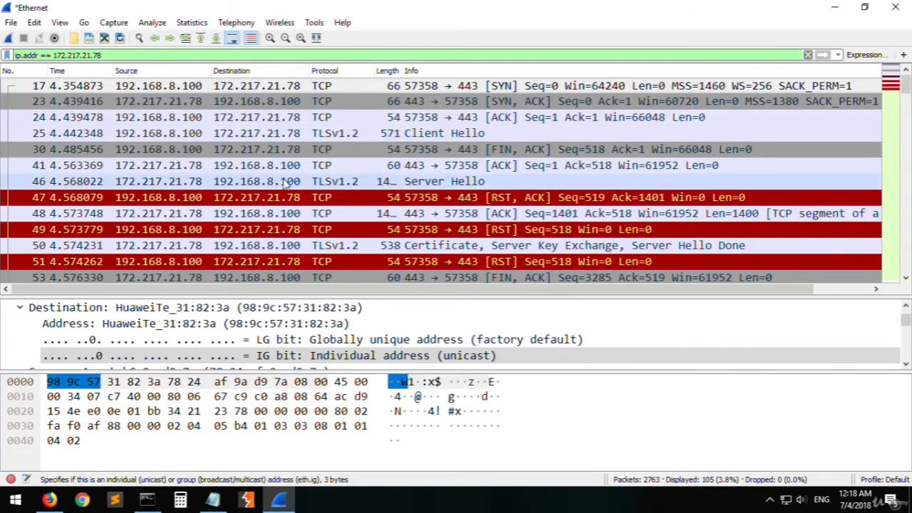
- Examine the SYN, SYN-ACK and ACK packets and the rest of the traffic filtered by the YouTube address
click(305, 136)
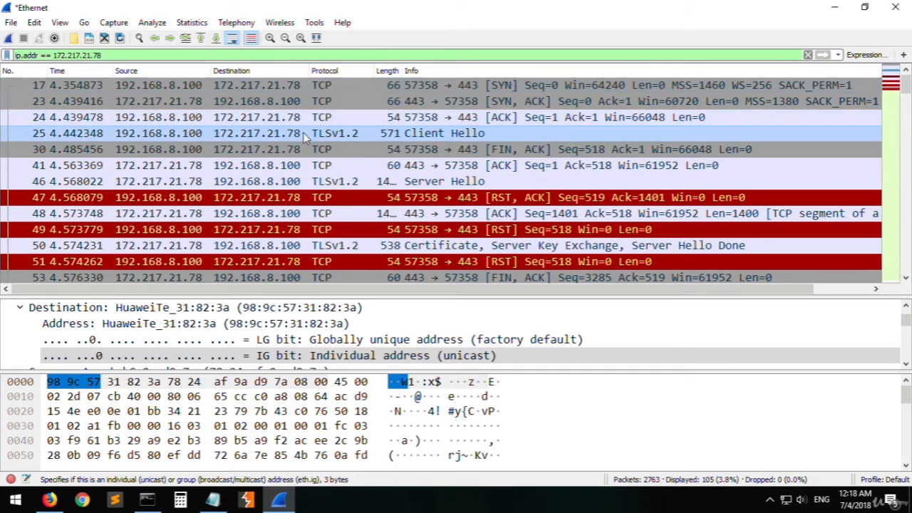
click(470, 106)
click(500, 85)
click(509, 103)
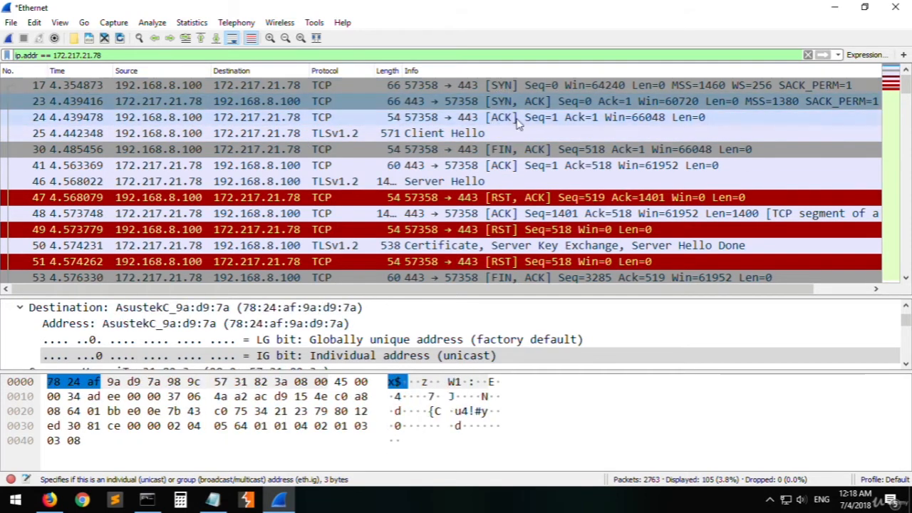
click(518, 121)
scroll(541, 178, down, 20)
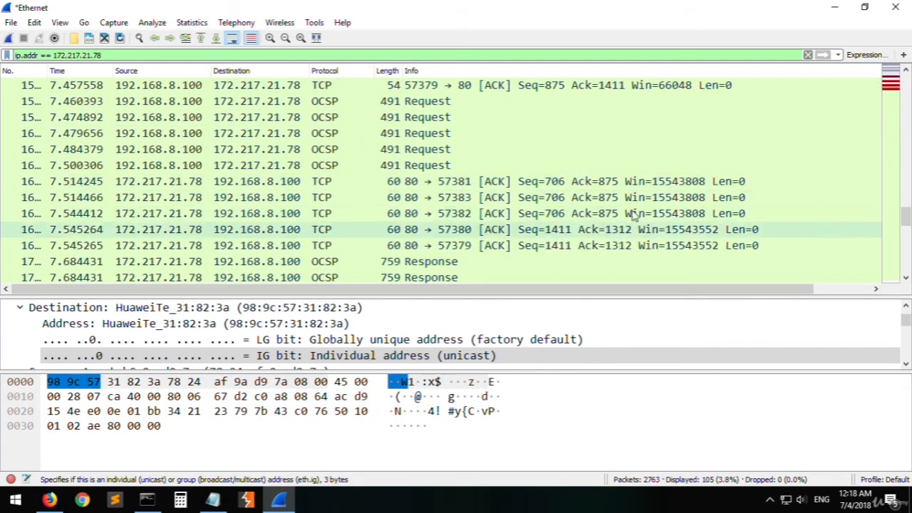
scroll(633, 216, down, 4)
- Change the display filter to ip.src == 172.217.21.78 and apply it
double_click(32, 55)
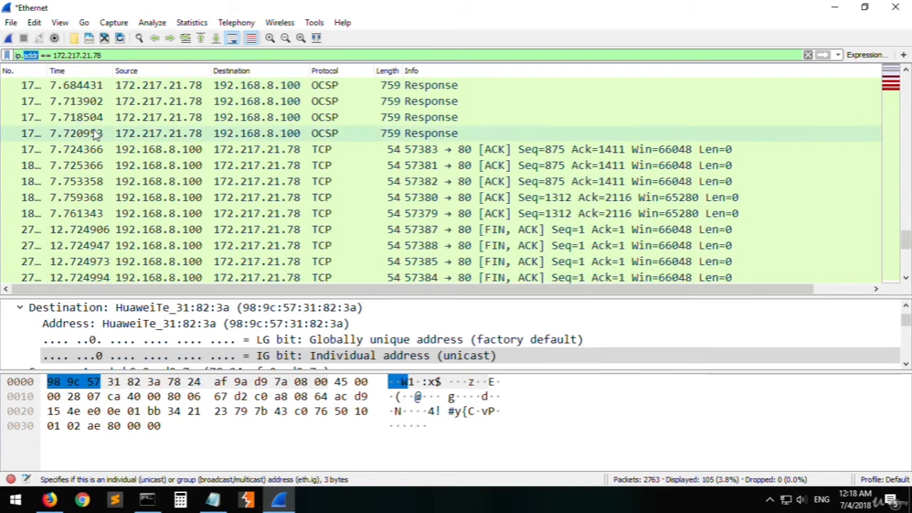
text(src)
key(Return)
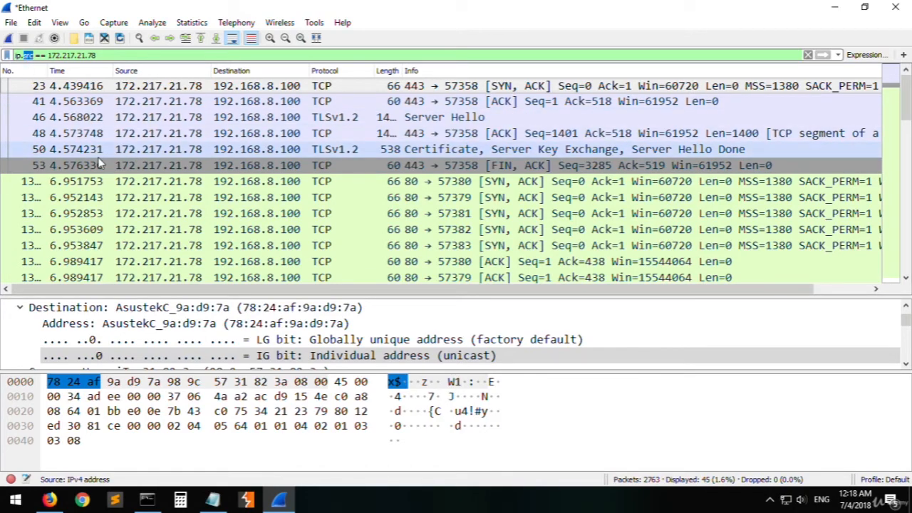
- Apply the display filter ip.dst == 172.217.21.78 and inspect the RST packets and the first SYN packet to port 80
text(dst)
key(Return)
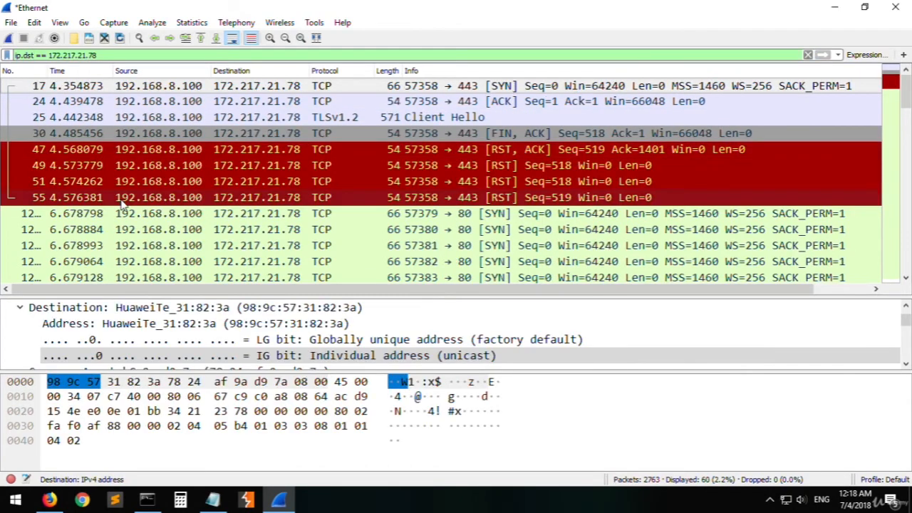
click(403, 151)
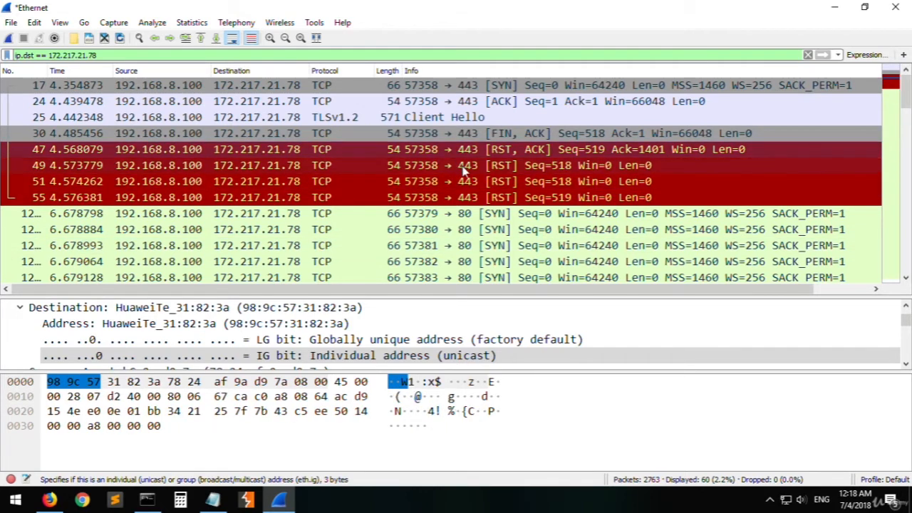
click(347, 170)
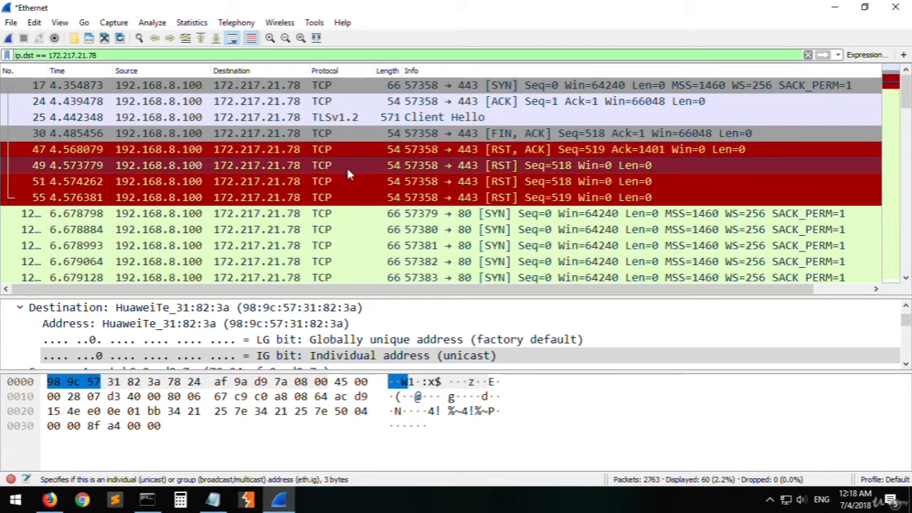
click(410, 197)
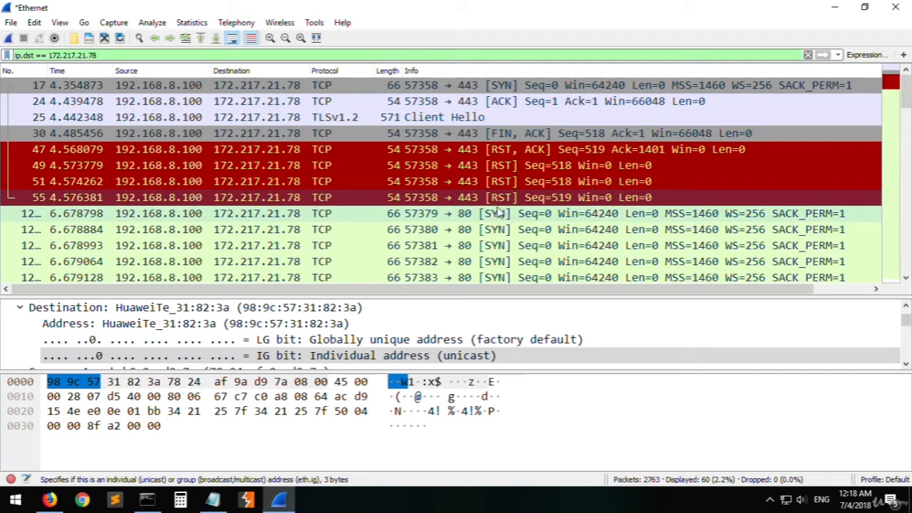
click(454, 217)
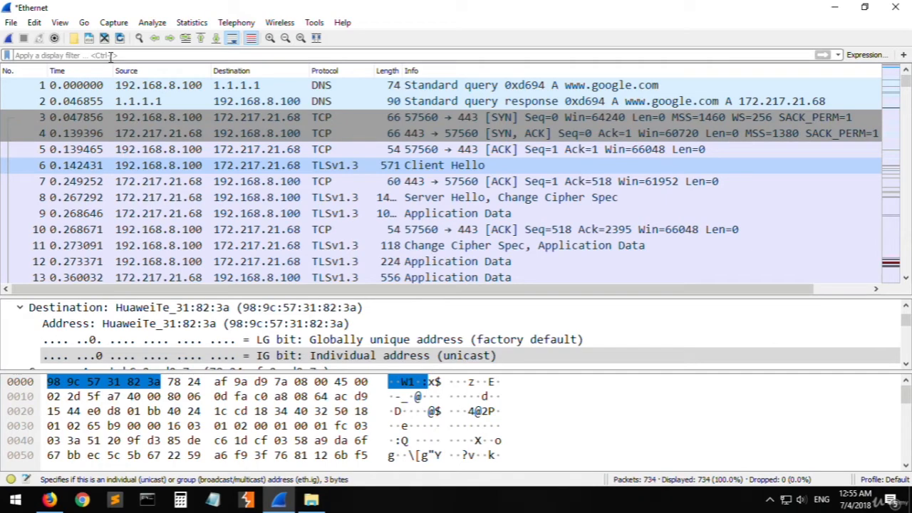
- Start a new capture without saving the previous packets, and load google.com in Firefox to generate traffic
click(10, 40)
click(460, 268)
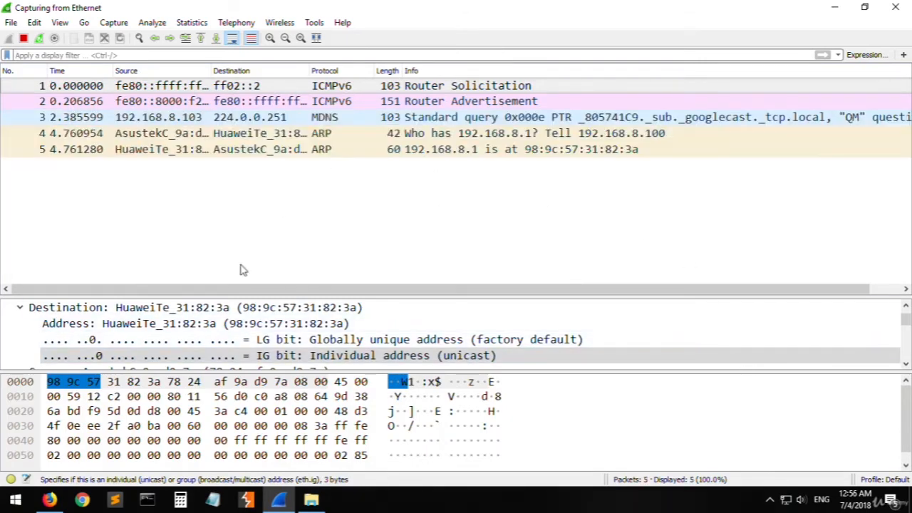
click(50, 499)
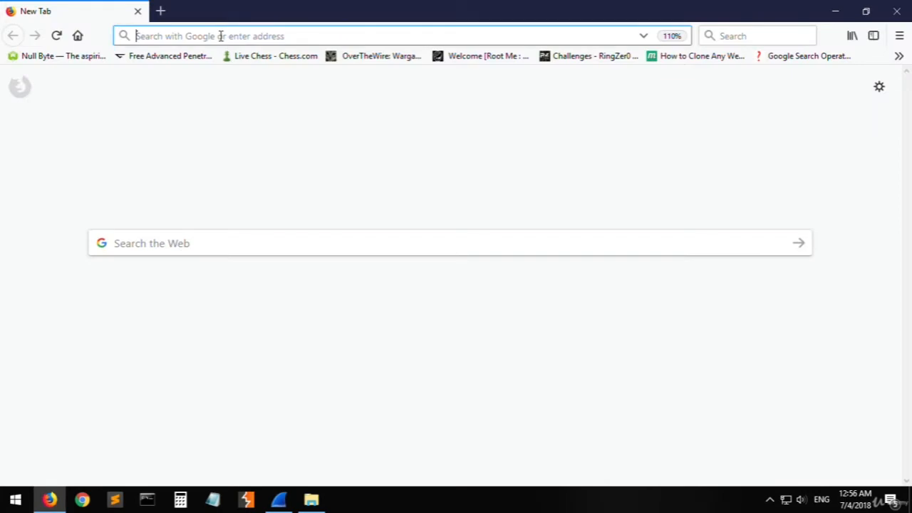
text(google.com/)
key(Return)
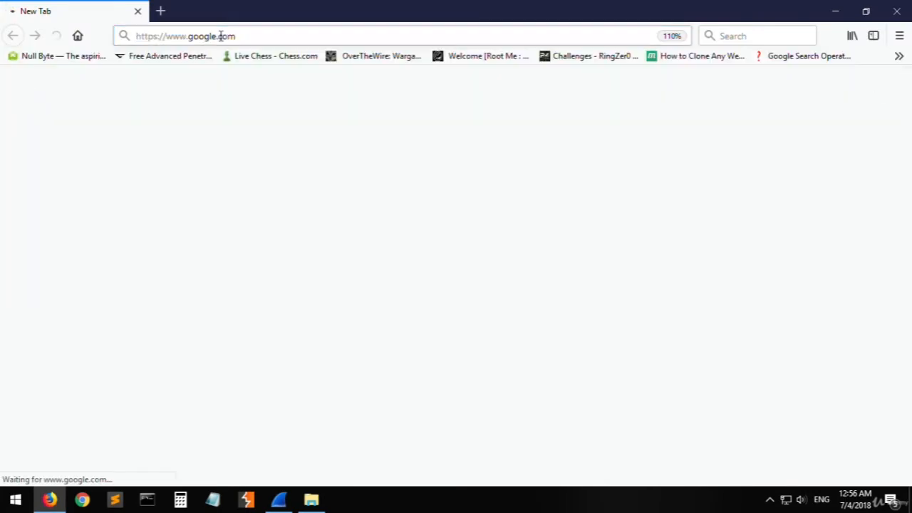
- Return to Wireshark, stop the capture and look back through the captured packets
click(56, 494)
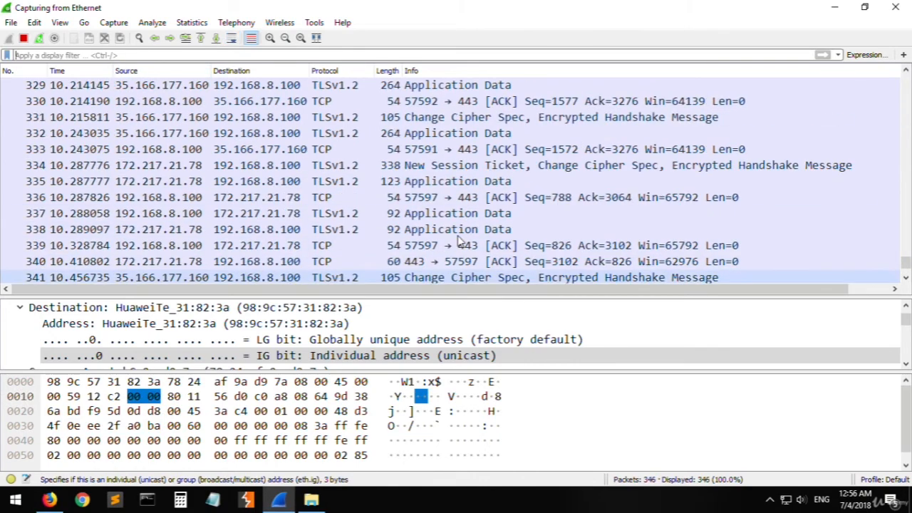
scroll(476, 255, up, 18)
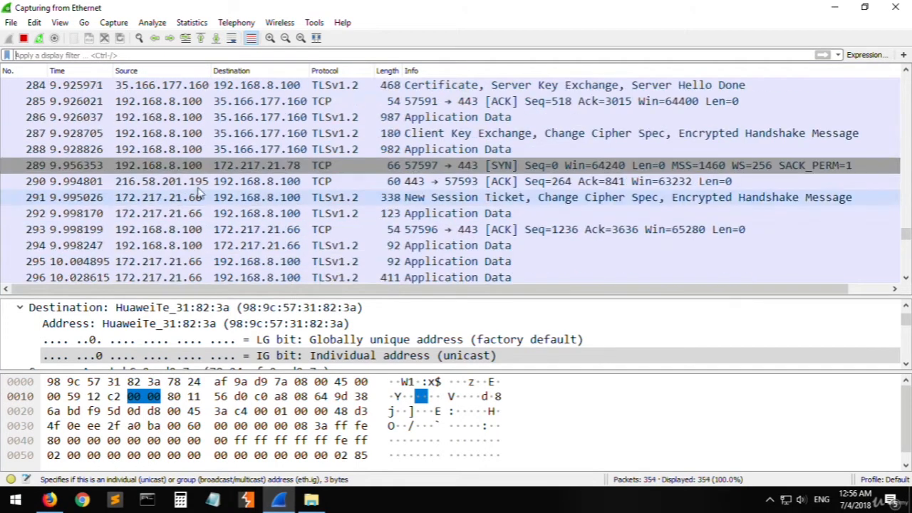
click(23, 39)
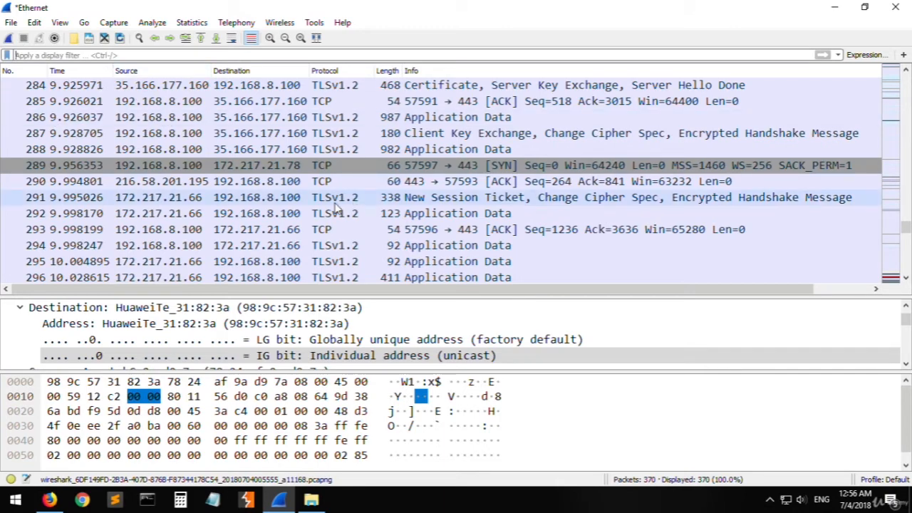
scroll(337, 207, up, 5)
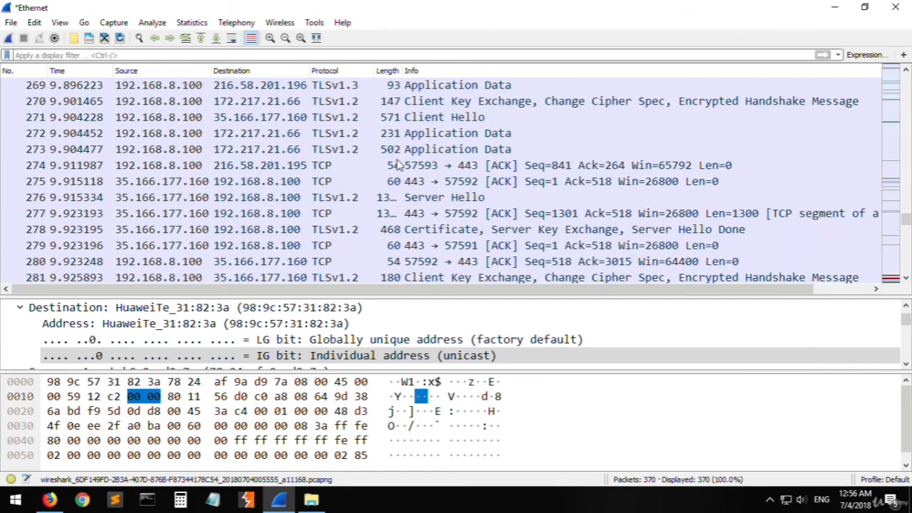
- Apply the display filter tcp and browse the matching packets
click(127, 56)
text(tcp)
key(Return)
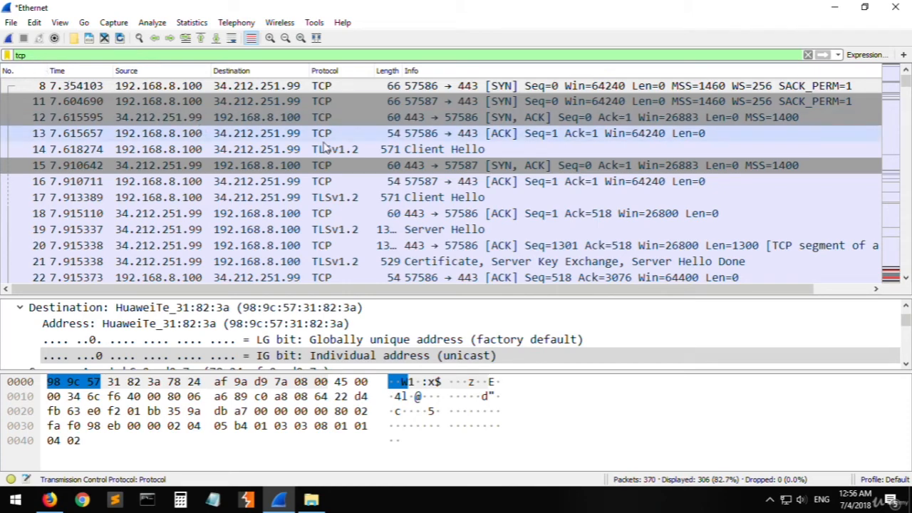
scroll(445, 143, down, 1)
scroll(449, 148, down, 7)
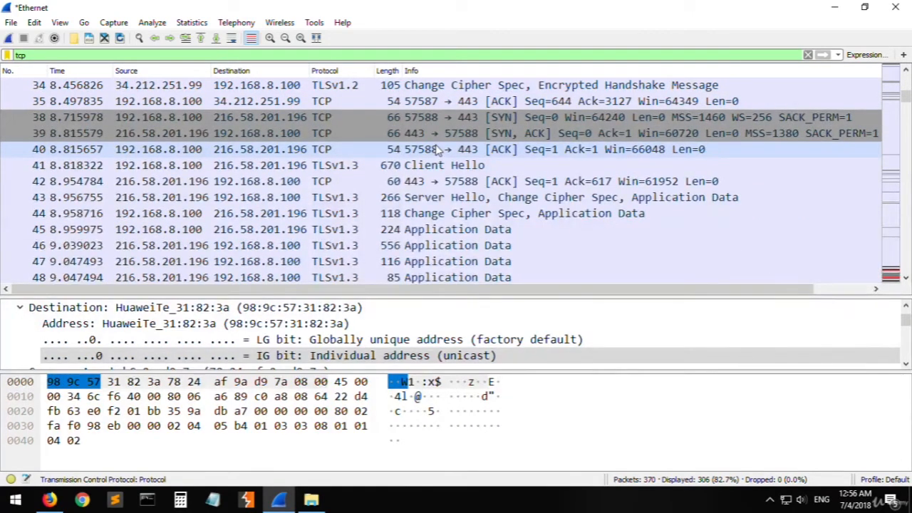
scroll(456, 164, down, 18)
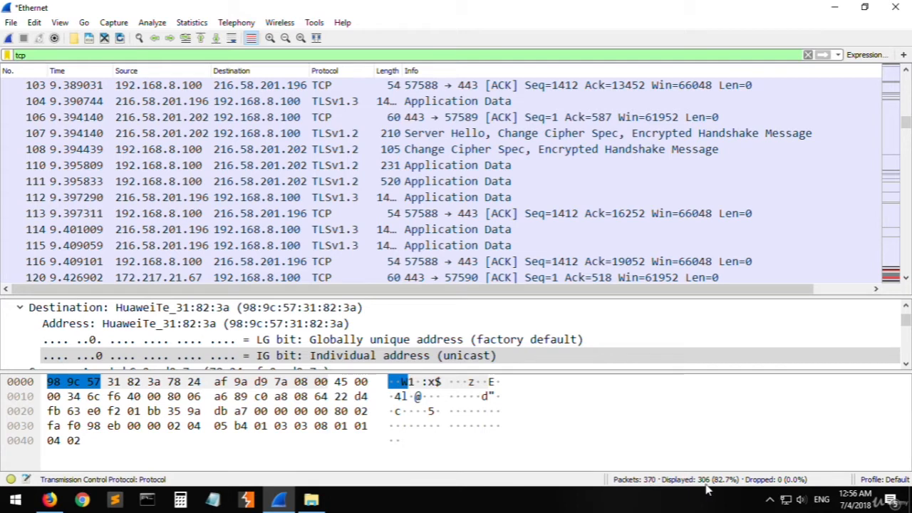
- Replace the display filter with the partial expression tcp.port ==, leaving the port number blank
double_click(53, 55)
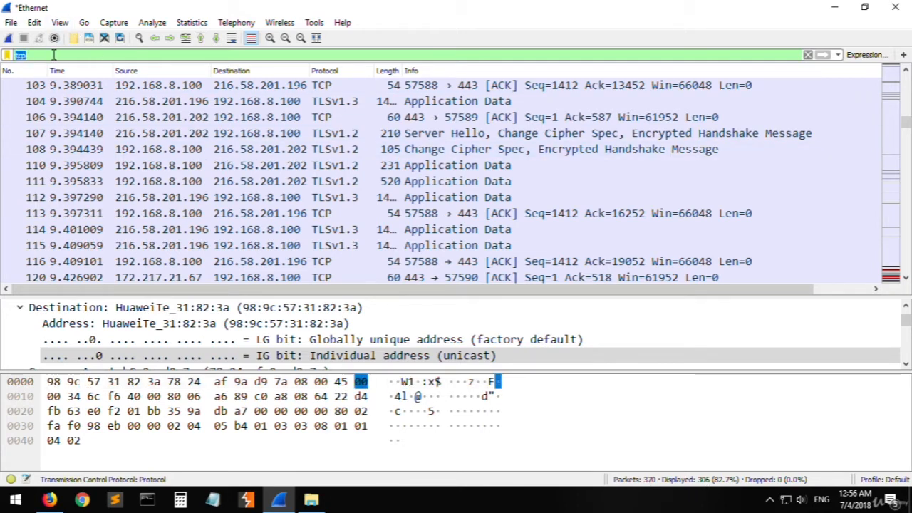
text(tcp)
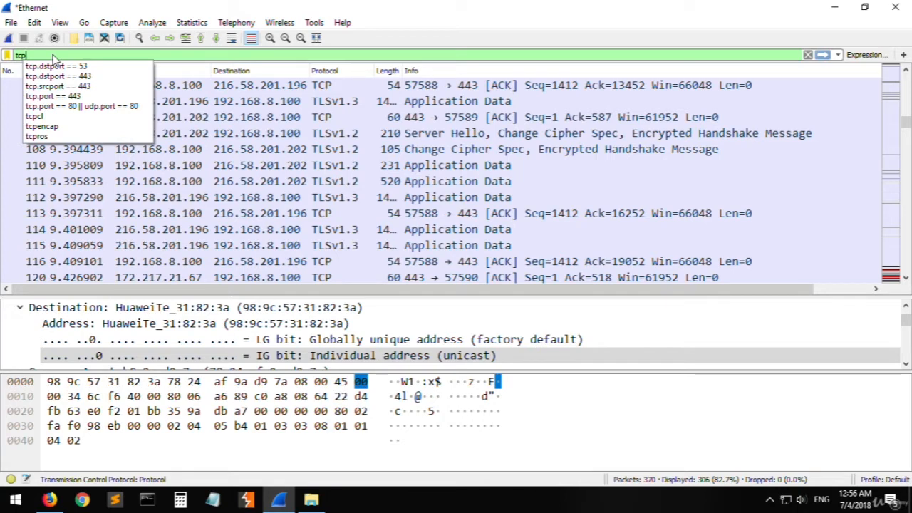
text(.port =)
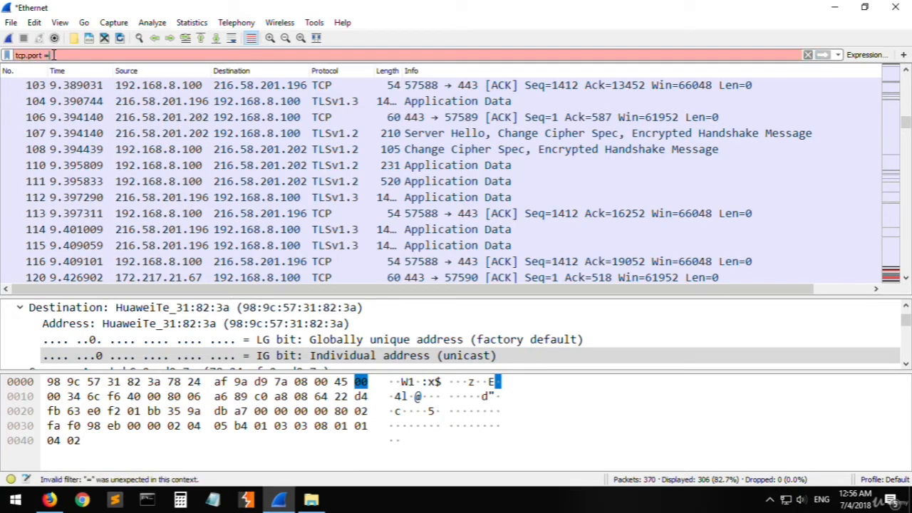
text(=)
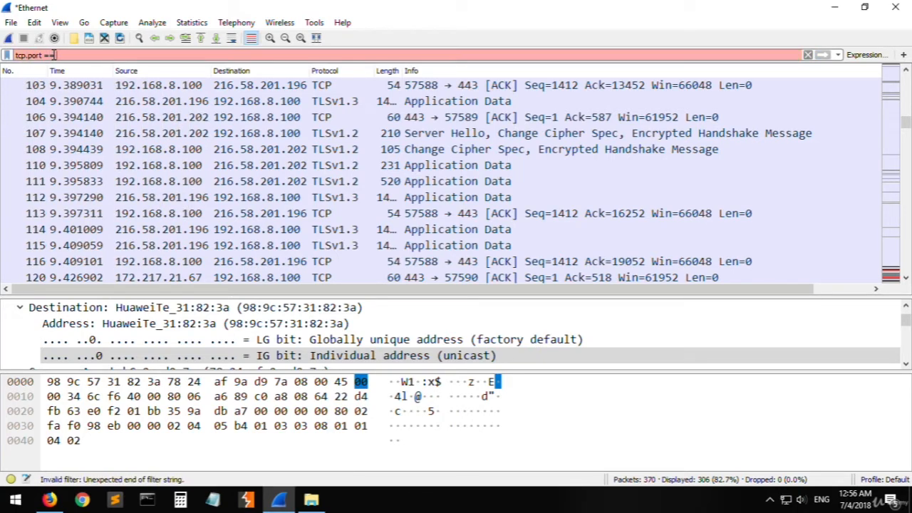
- Switch to Firefox and search Google for https port
click(49, 500)
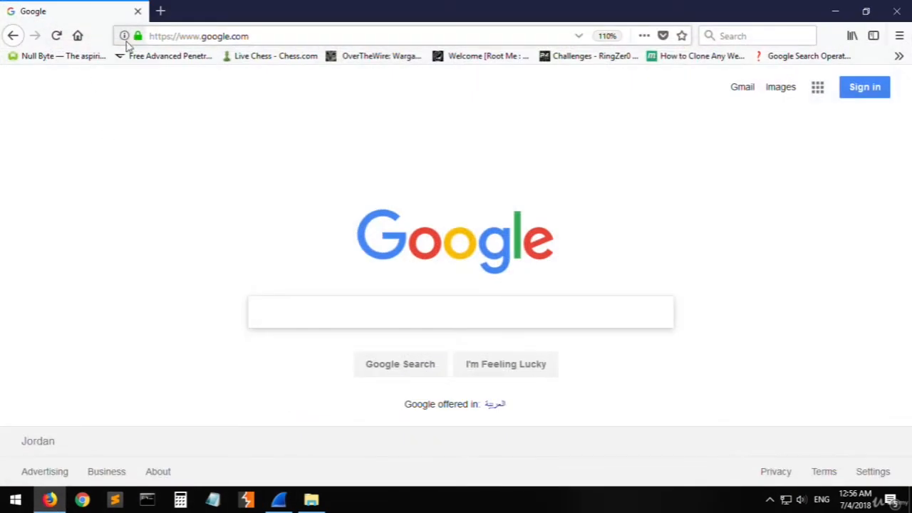
click(171, 37)
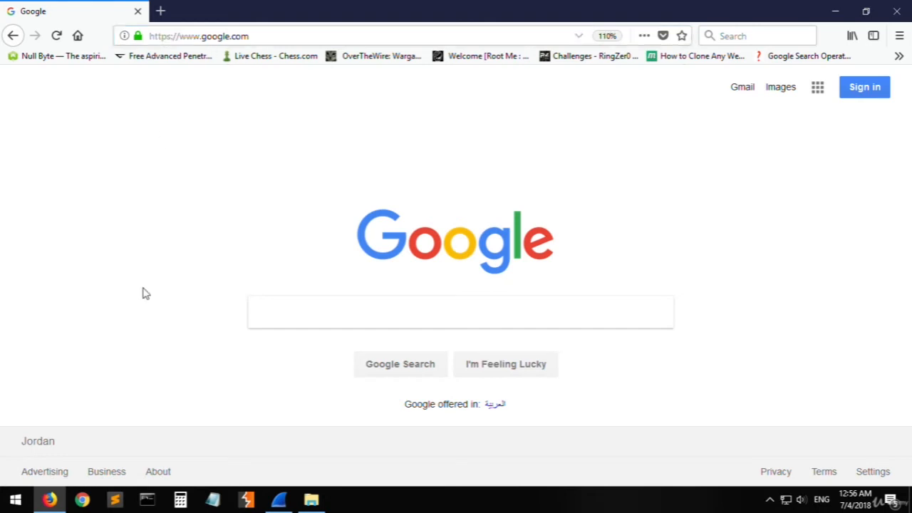
click(455, 326)
text(h)
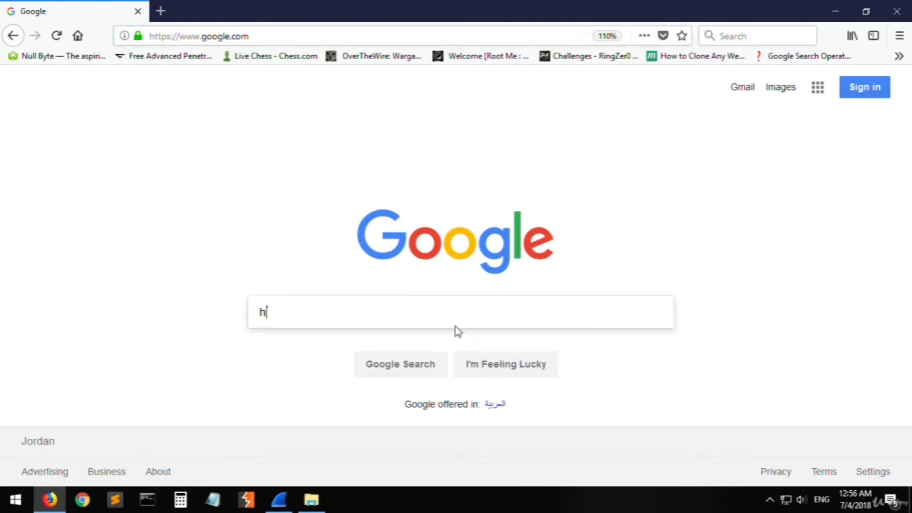
text(ttps 4)
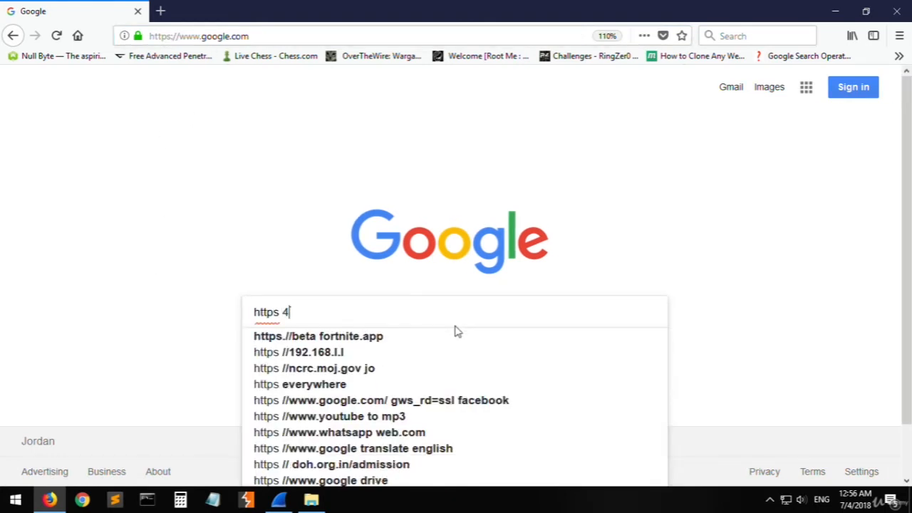
text(43)
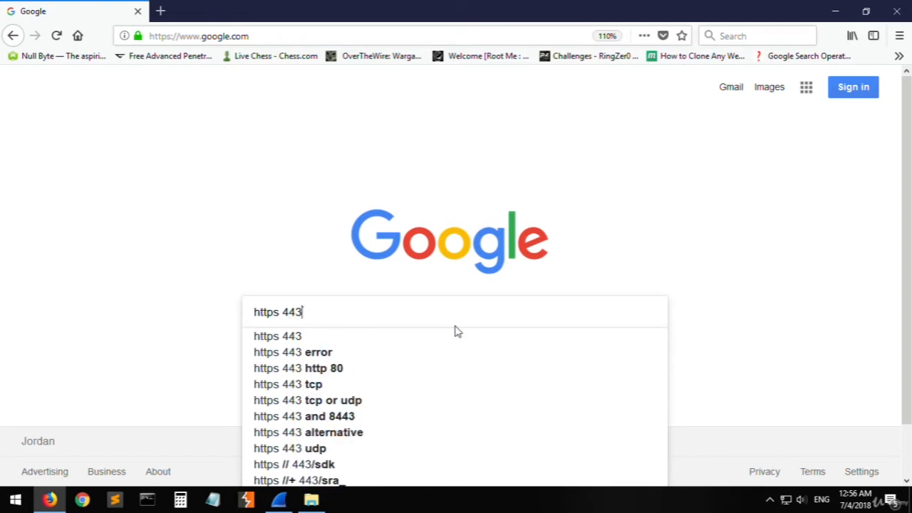
key(BackSpace)
key(BackSpace)
key(BackSpace)
key(BackSpace)
text(port)
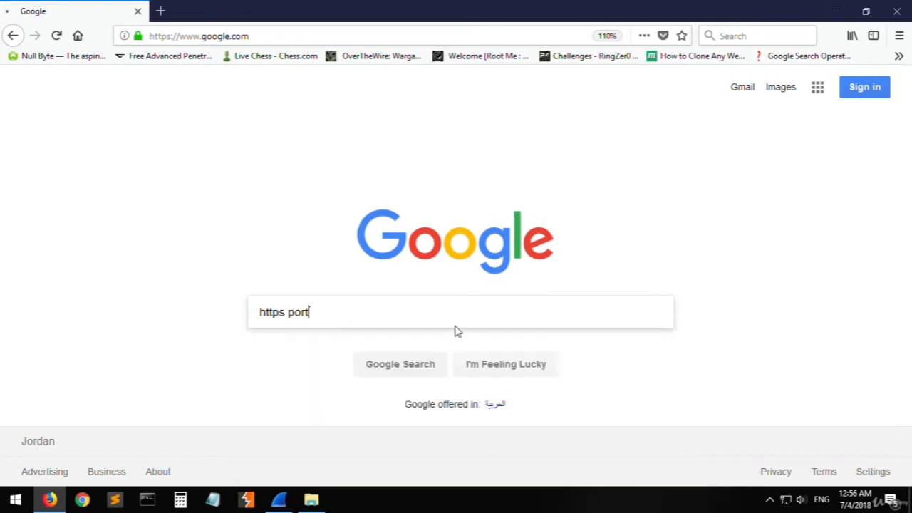
key(Return)
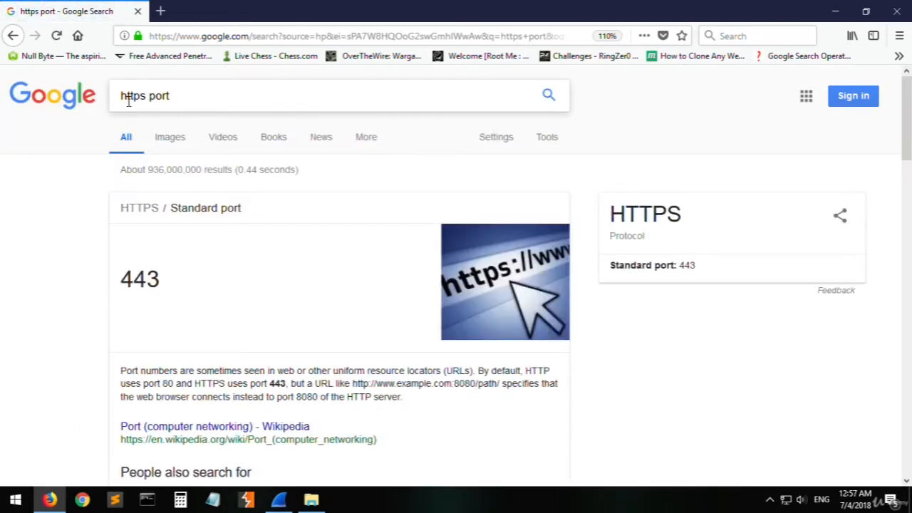
- Highlight the standard HTTPS port number in the featured search result
click(169, 95)
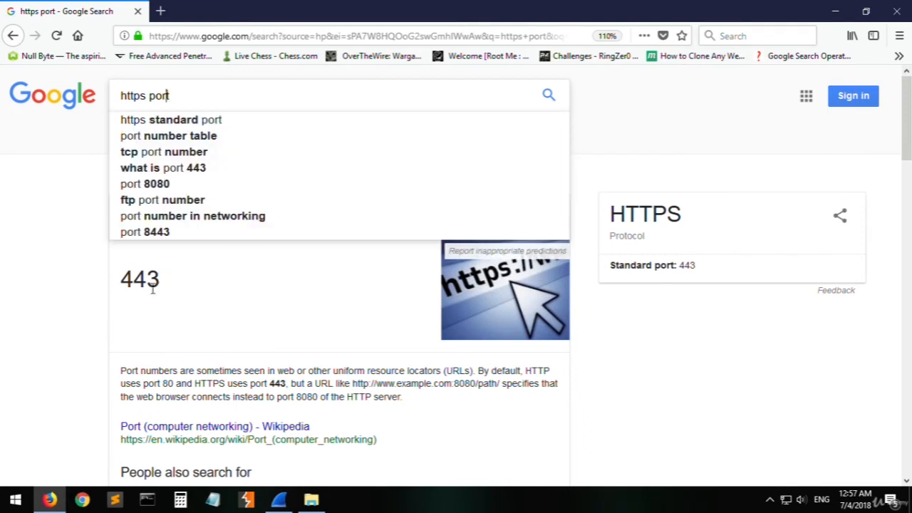
click(121, 292)
double_click(134, 279)
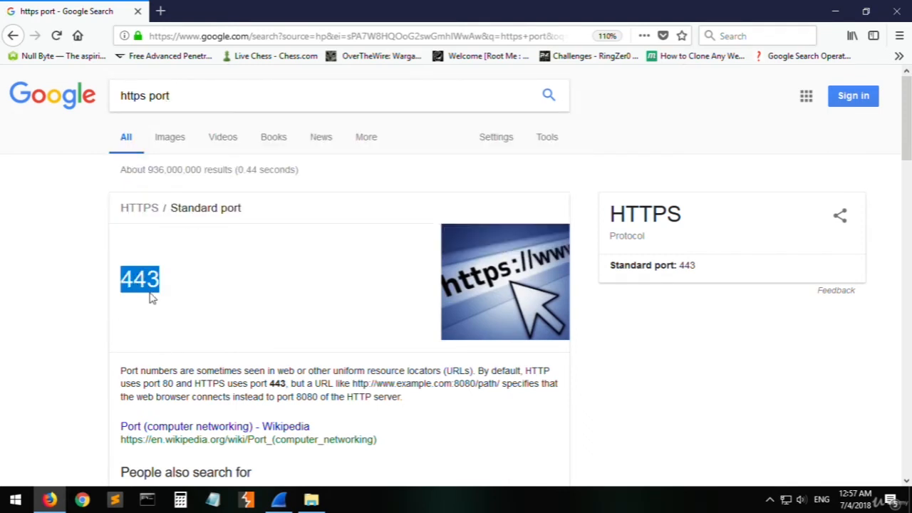
- Switch back to Wireshark, complete the display filter as tcp.port == 443 and apply it
click(49, 498)
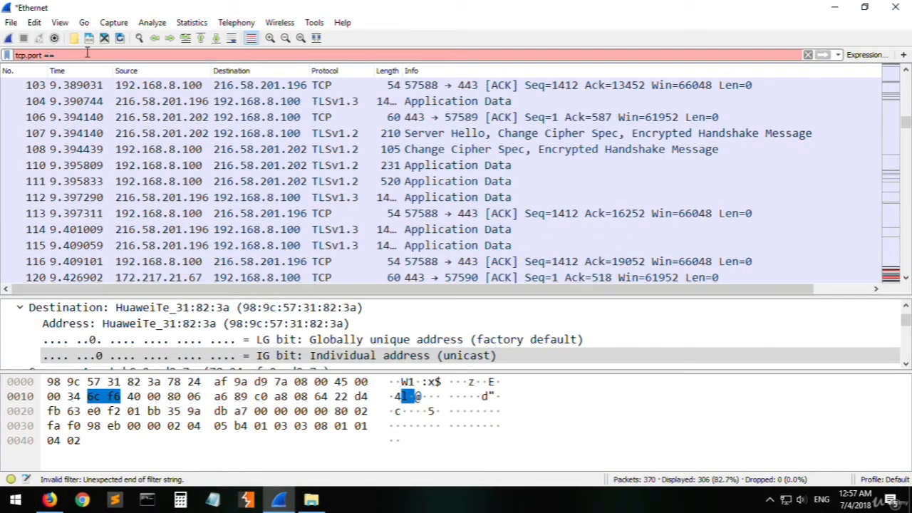
text(443)
key(Return)
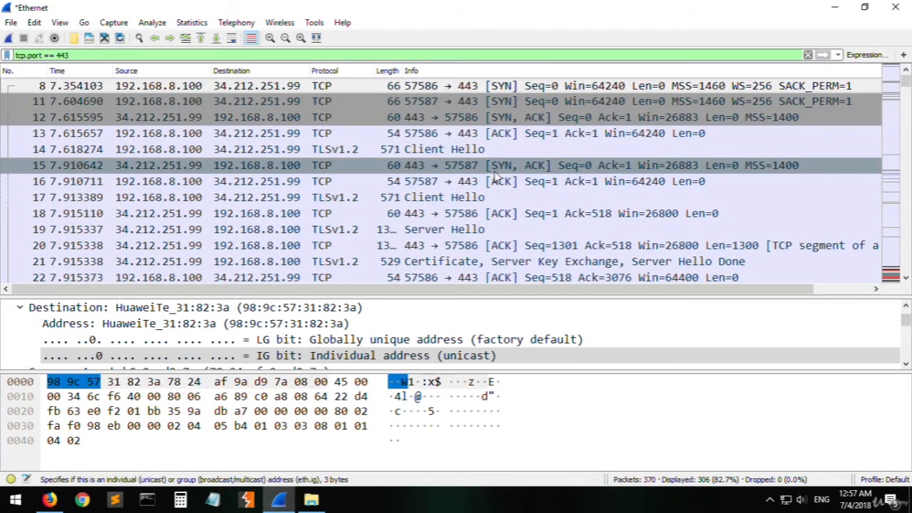
- Examine the port numbers of the filtered packets 8, 11, 12, 13, 14 and 15 in the packet list
click(427, 89)
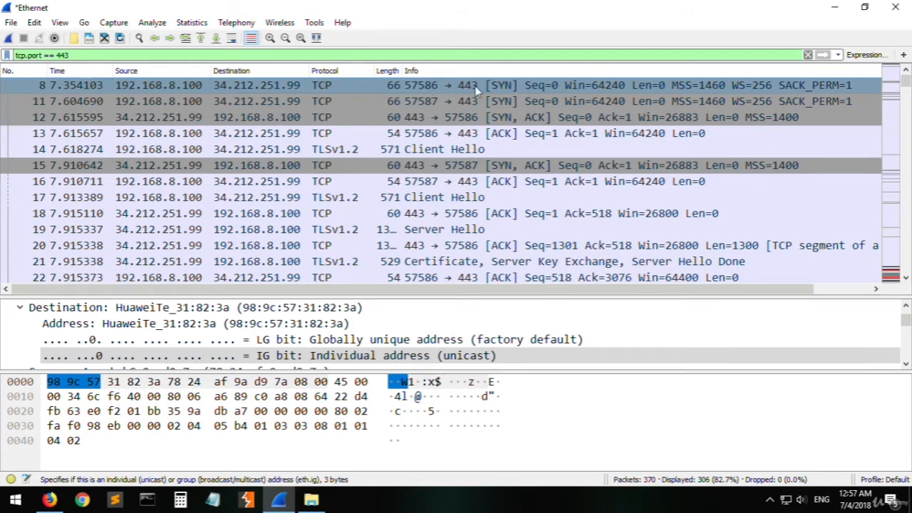
click(428, 99)
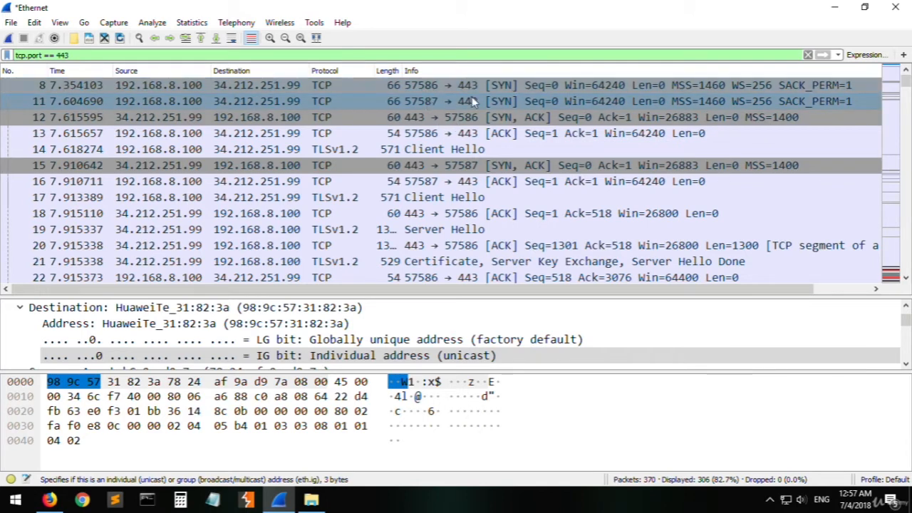
click(436, 119)
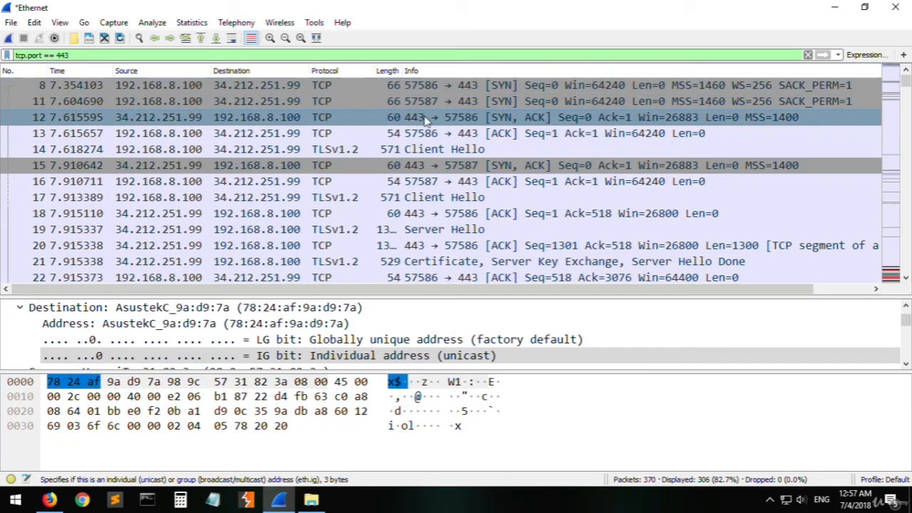
click(436, 136)
click(449, 149)
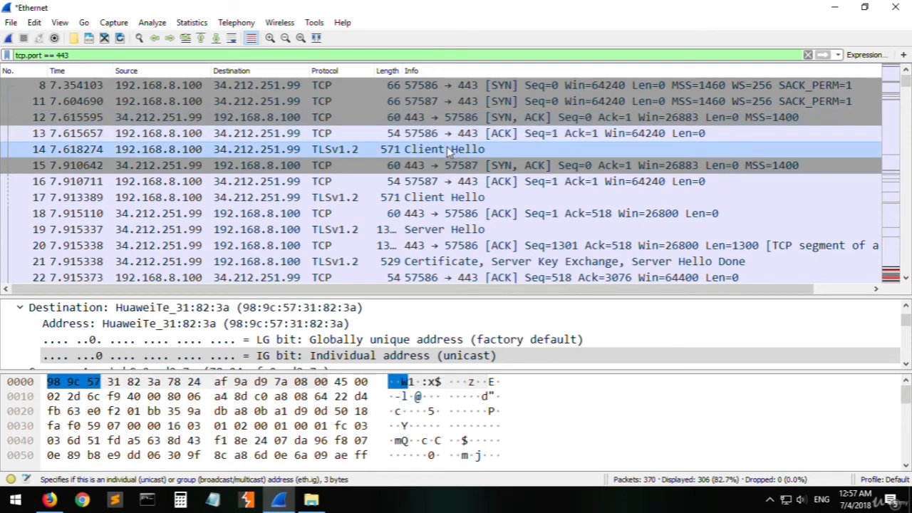
click(420, 165)
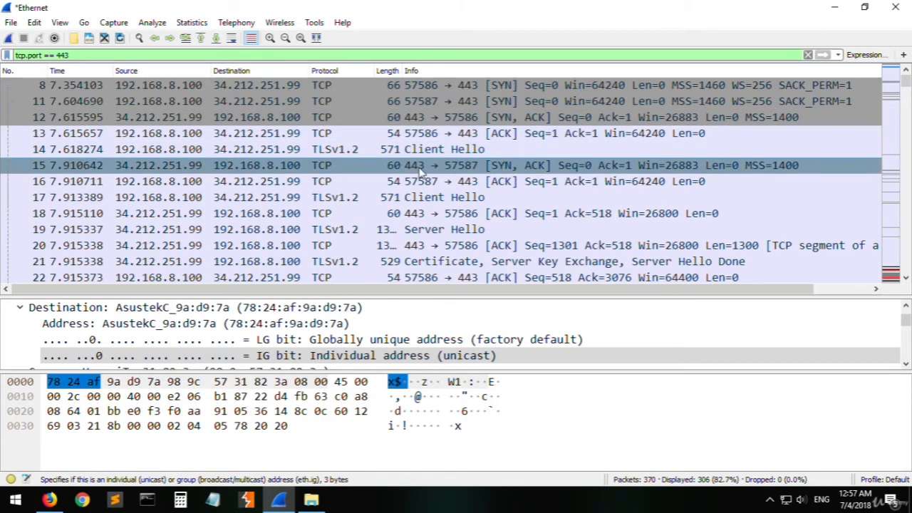
- View packet 15's details in a separate window, from its Ethernet and IPv4 fields to the TCP ports, and close the window
double_click(460, 168)
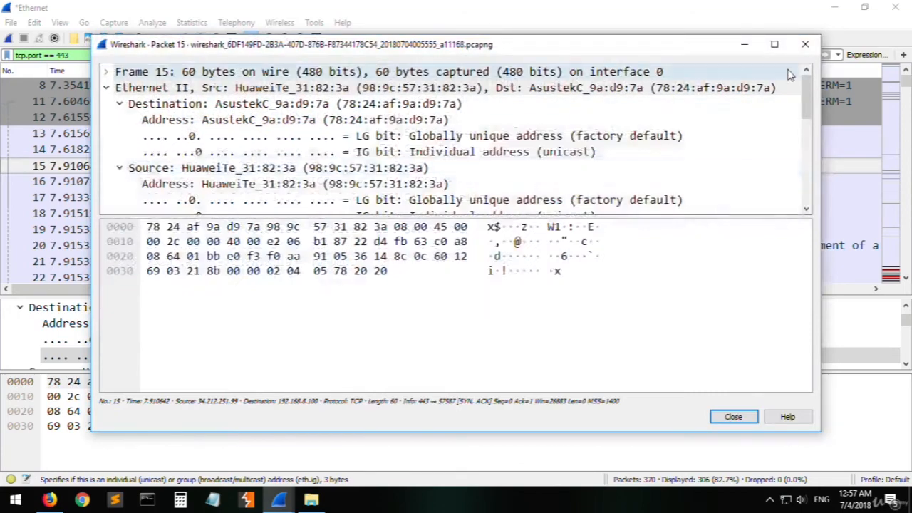
click(805, 44)
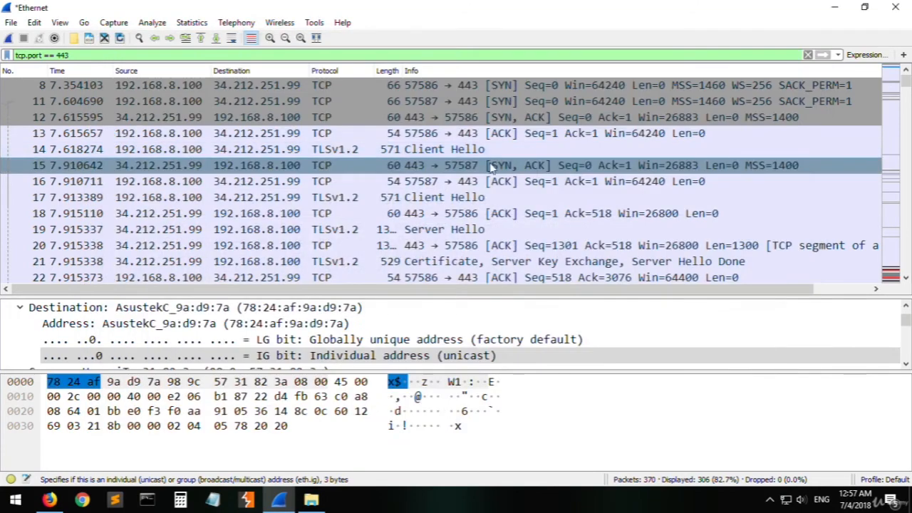
double_click(489, 168)
scroll(276, 101, down, 6)
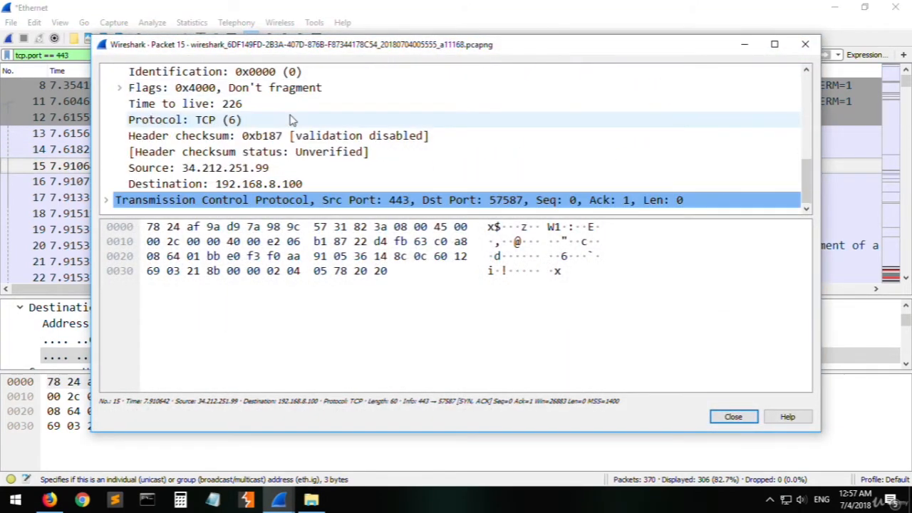
click(185, 226)
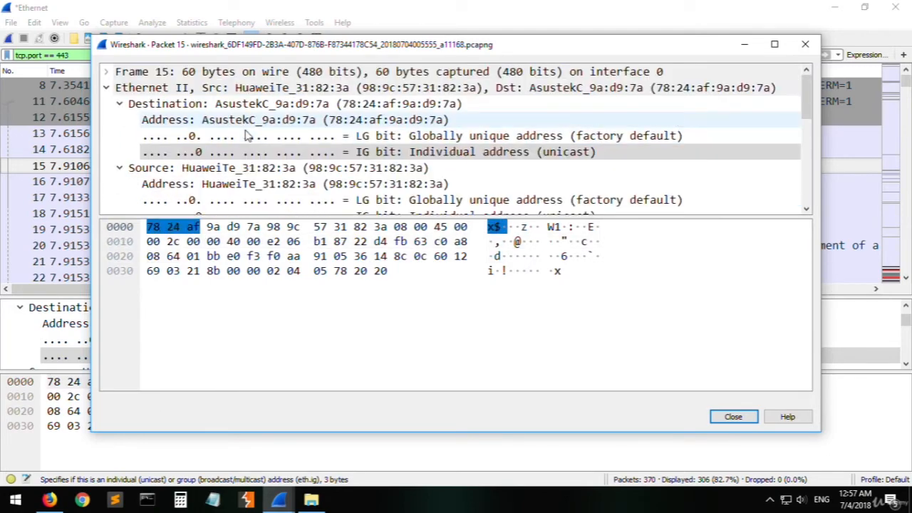
scroll(209, 91, down, 4)
scroll(210, 98, up, 4)
scroll(209, 179, down, 2)
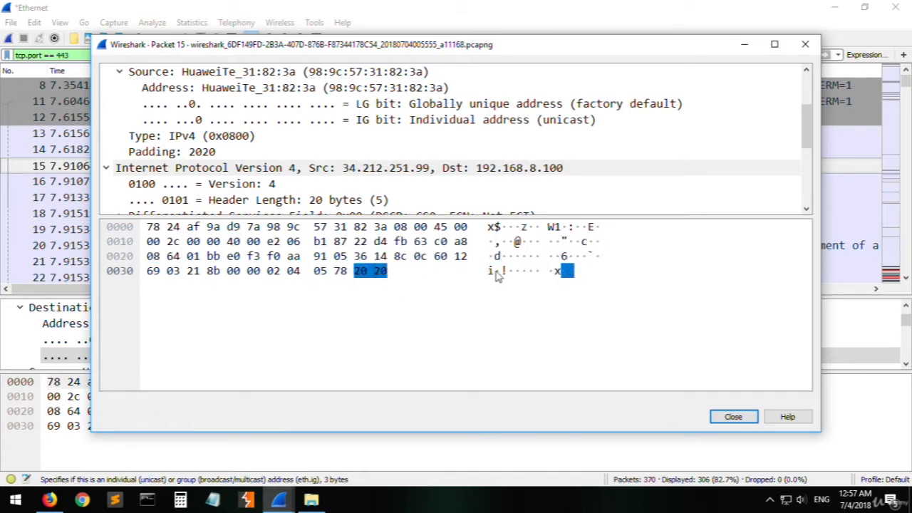
click(733, 417)
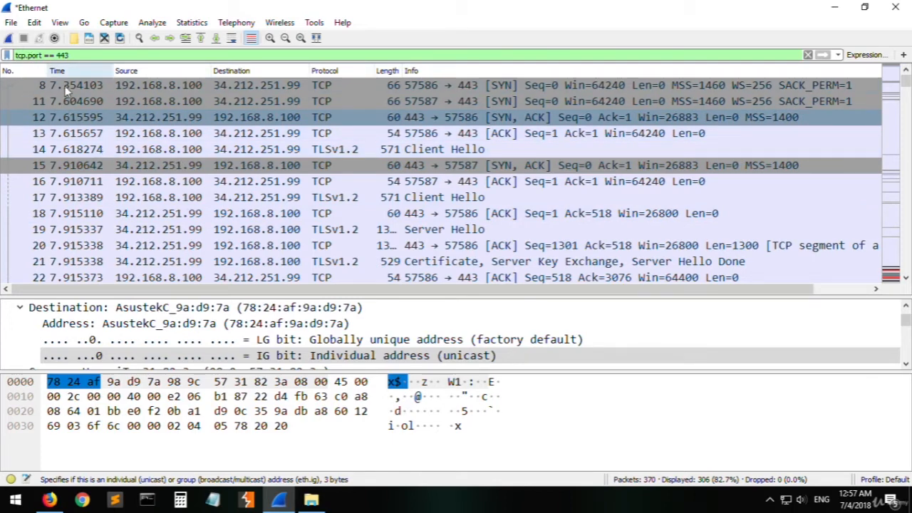
- Change the display filter to tcp.srcport==443 and apply it to list only packets sent from that port
click(29, 57)
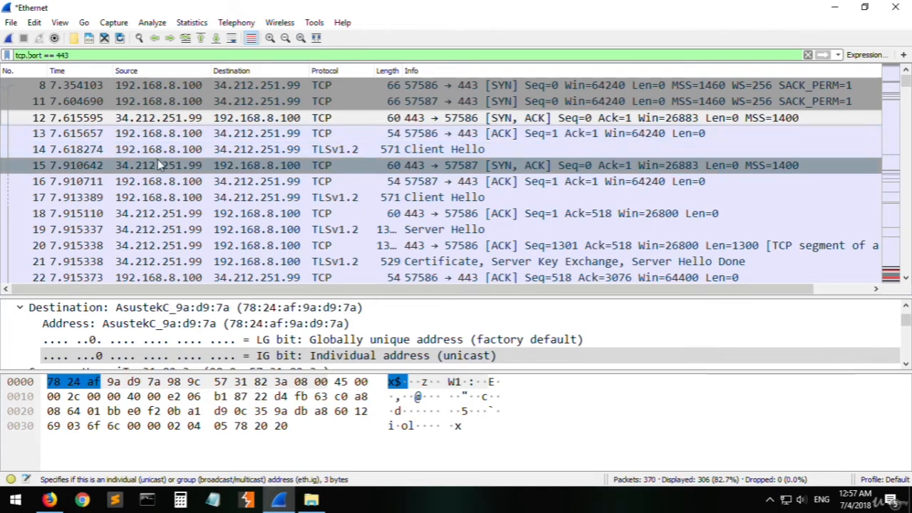
key(shift+Right)
key(shift+Right)
key(shift+Right)
key(shift+Right)
text(srcport)
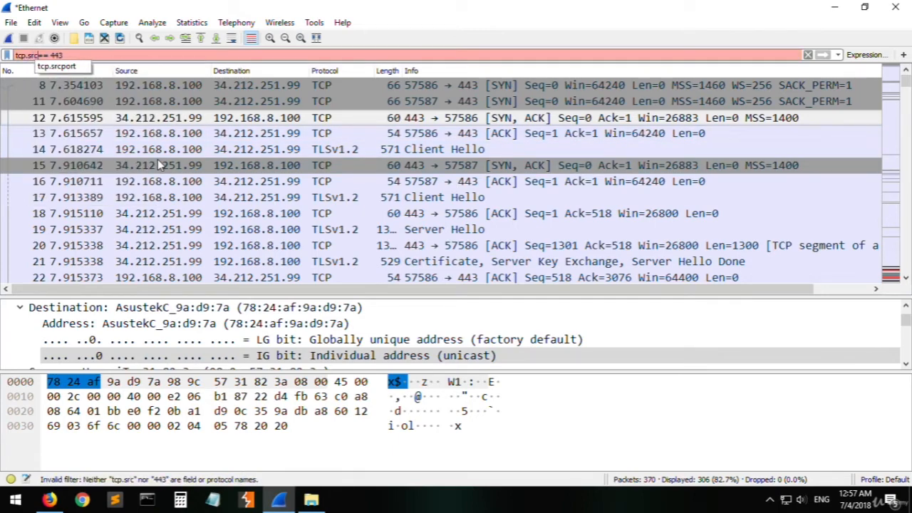
key(Return)
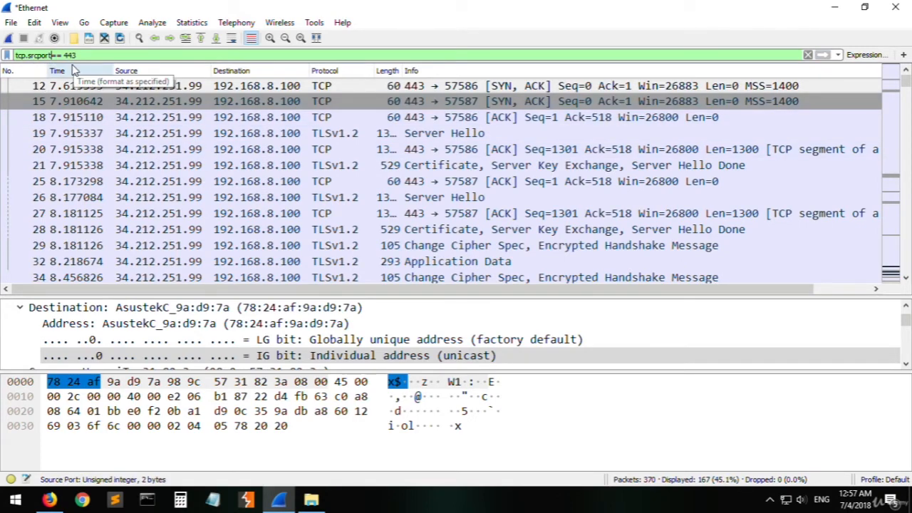
key(BackSpace)
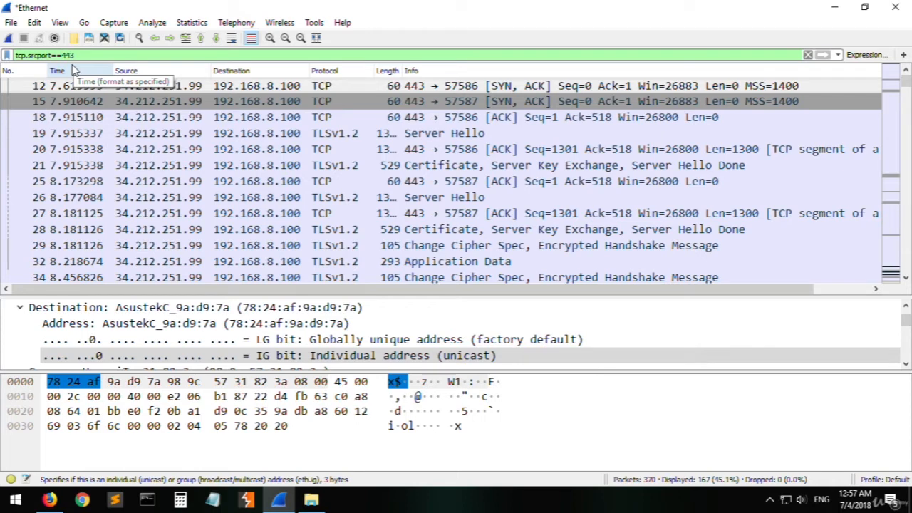
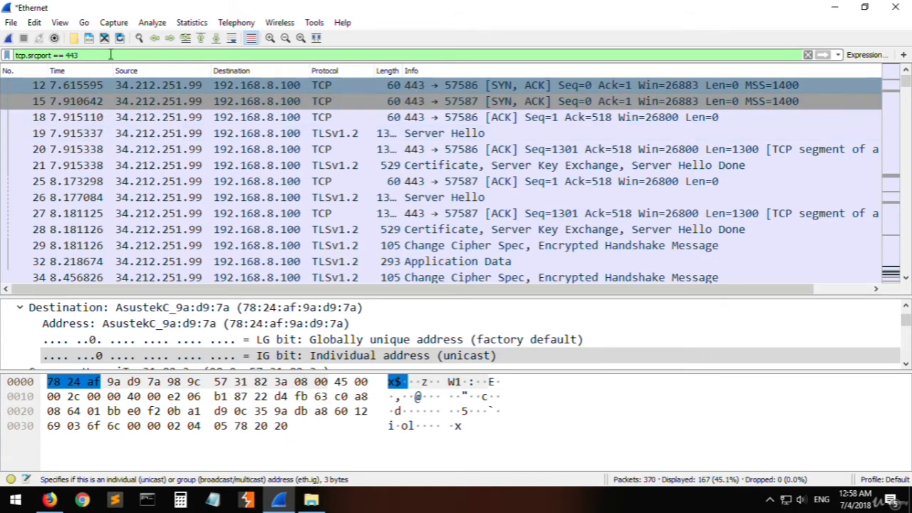
- Examine the srcport field and value 443 in the display filter against the source ports of packets 12 and 20
drag(19, 55, 39, 51)
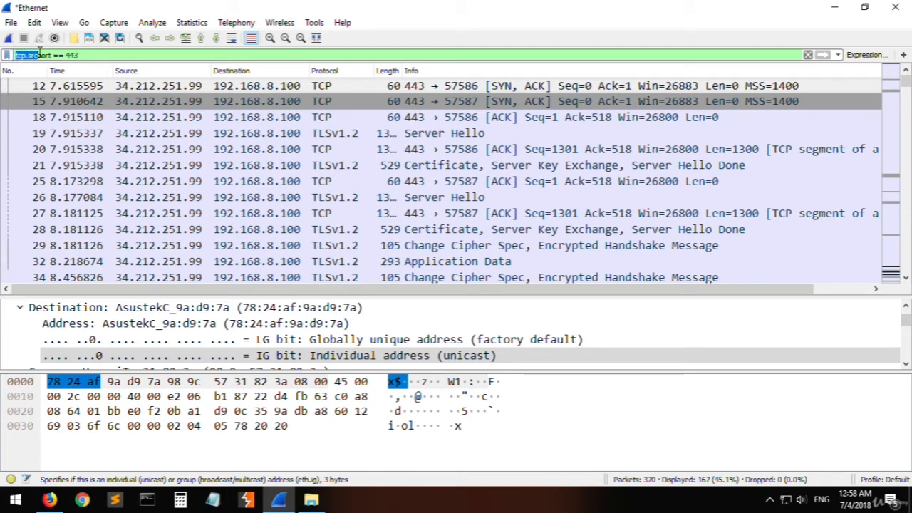
click(73, 55)
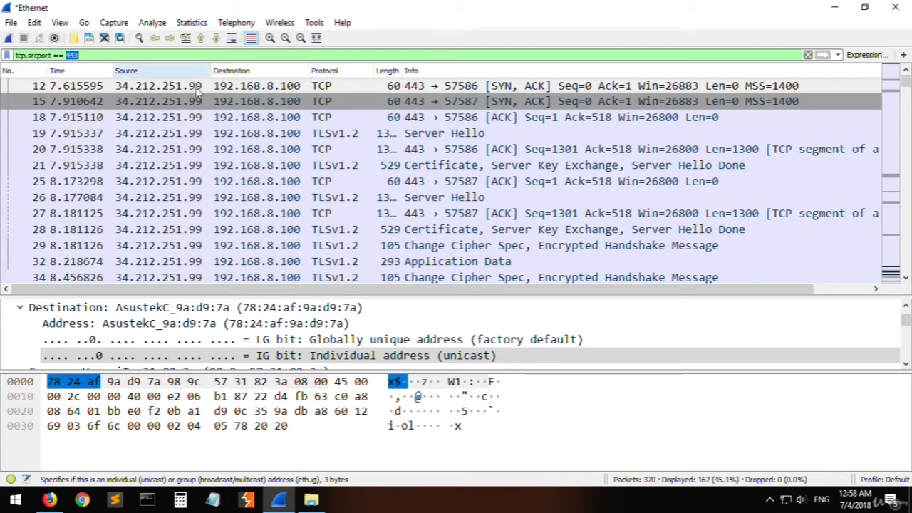
click(422, 86)
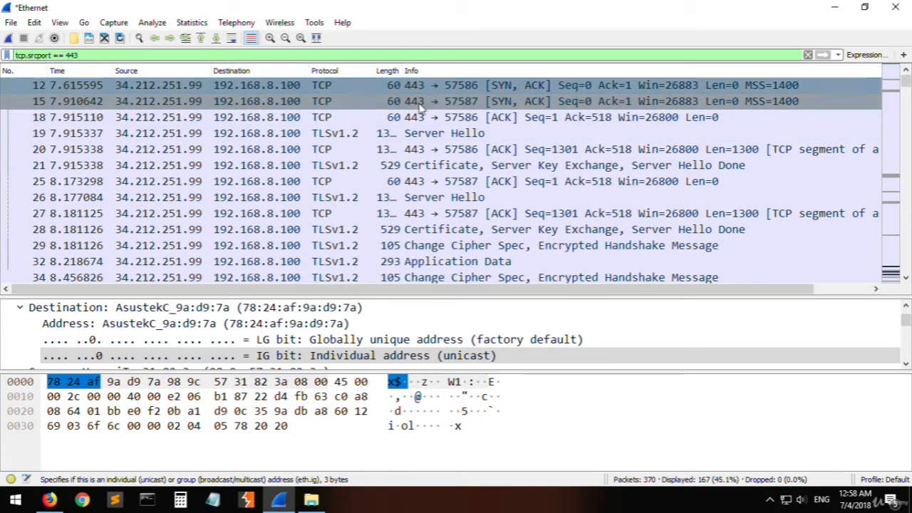
click(418, 148)
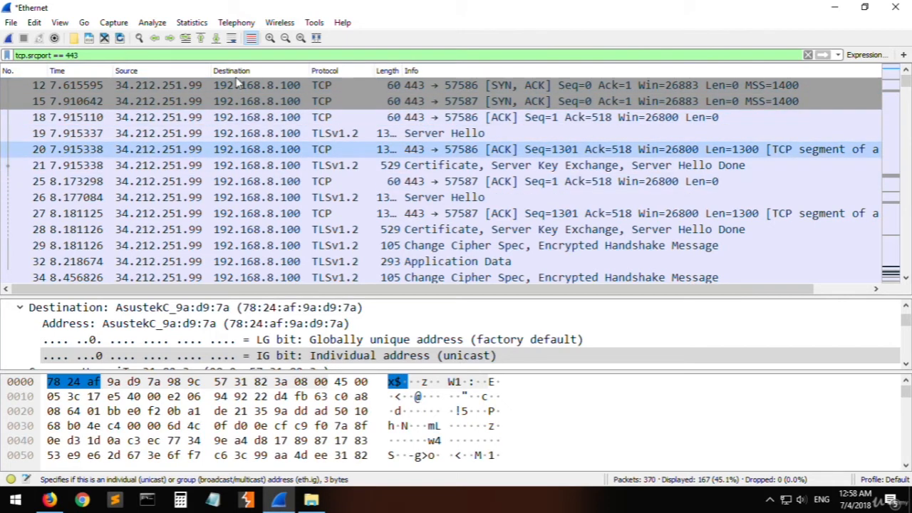
- Change the display filter to tcp.dstport == 443 and apply it to list only packets sent to that port
click(32, 56)
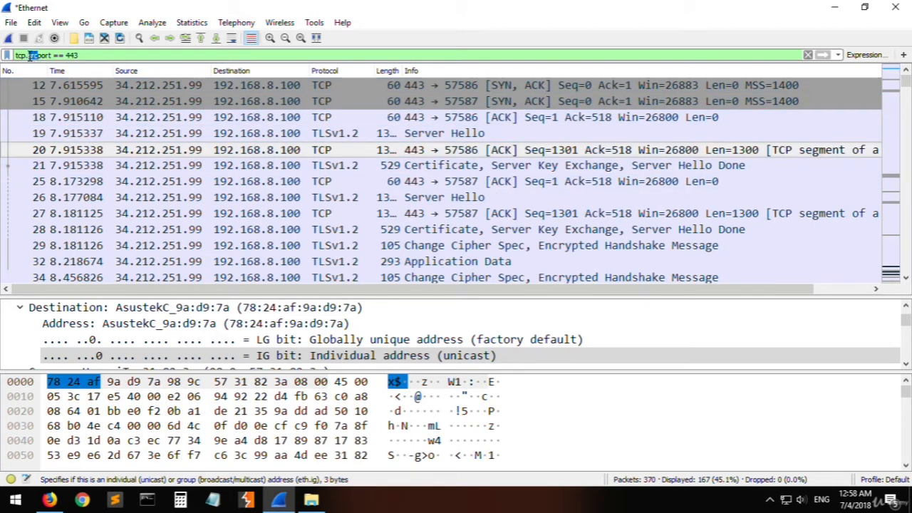
key(Delete)
key(Delete)
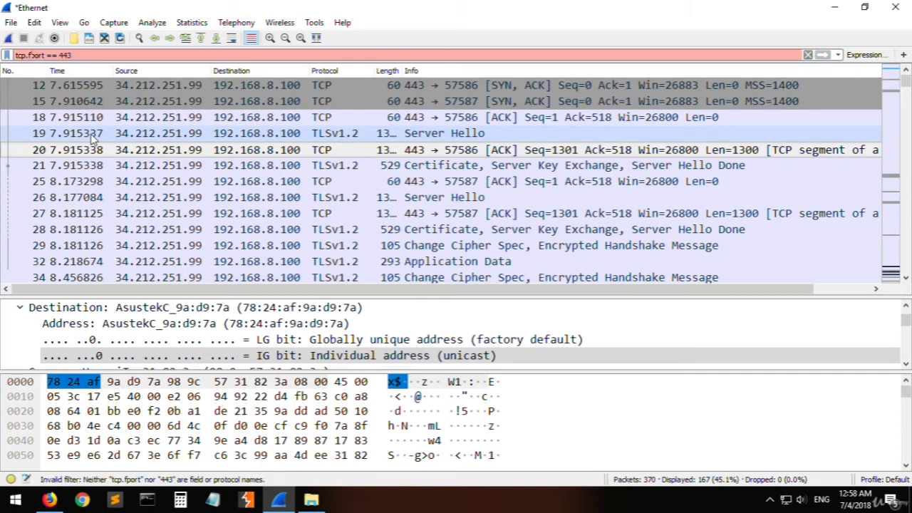
text(dst)
key(Return)
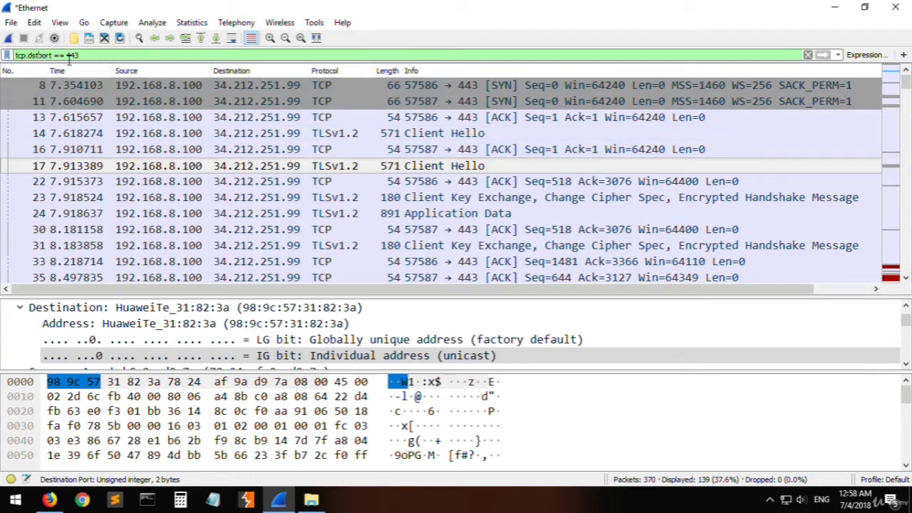
- Examine the filtered packets 11, 22 and 24 for their destination port in the packet list
click(455, 101)
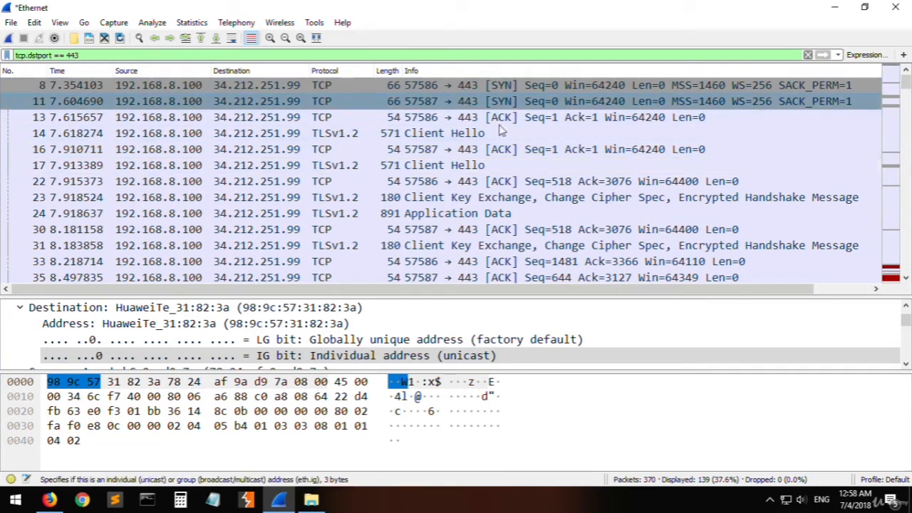
click(524, 183)
click(503, 213)
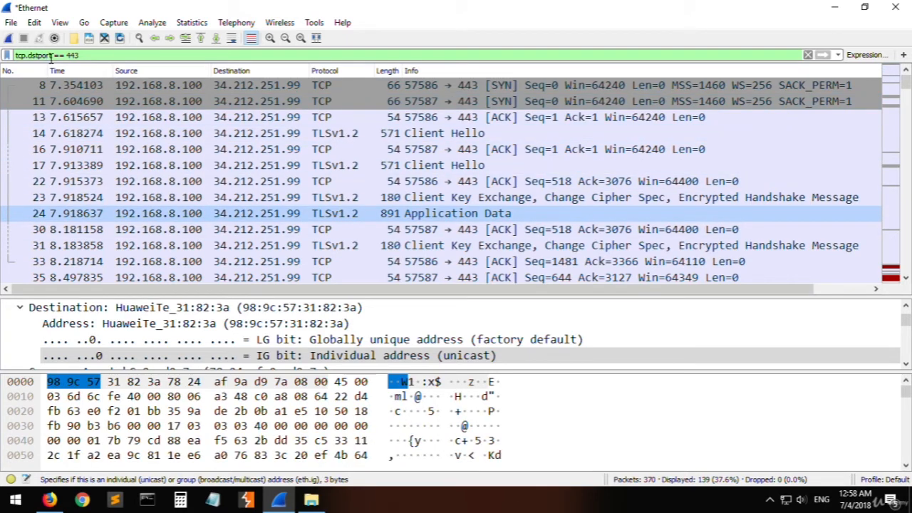
- Change the protocol in the display filter so it reads udp.dstport == 443 and apply it
click(17, 55)
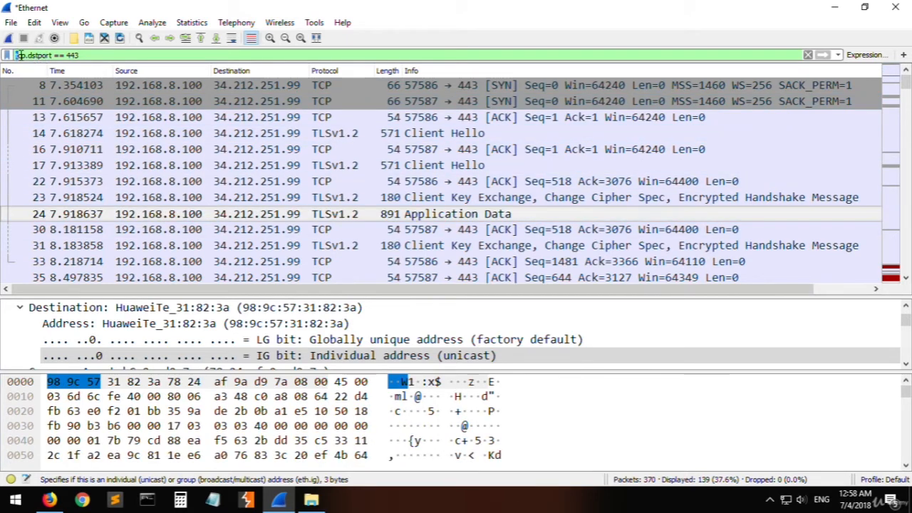
key(Left)
text(udp)
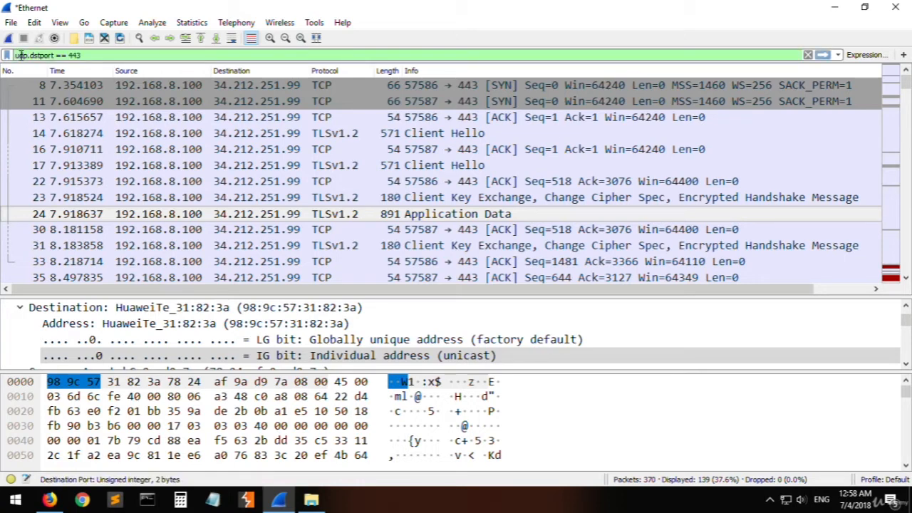
key(Return)
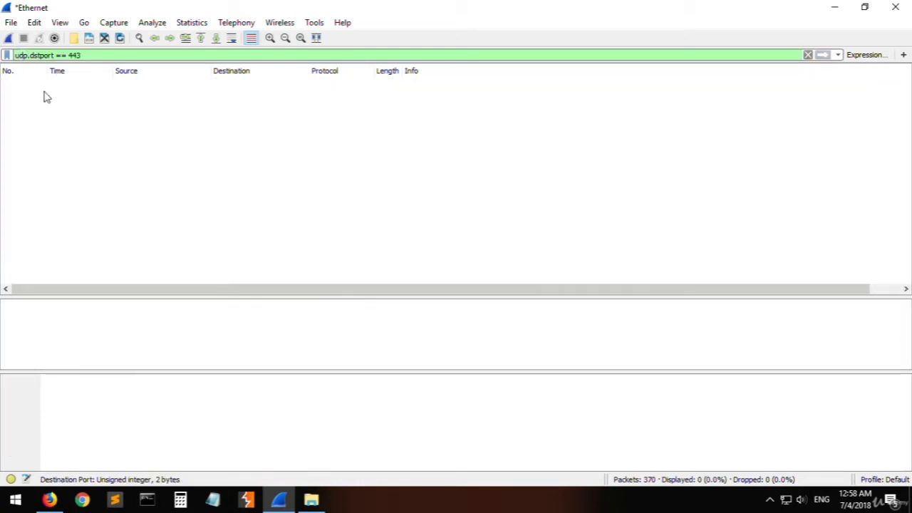
- Shorten the display filter to udp and apply it to list all UDP traffic
double_click(45, 55)
drag(63, 55, 104, 56)
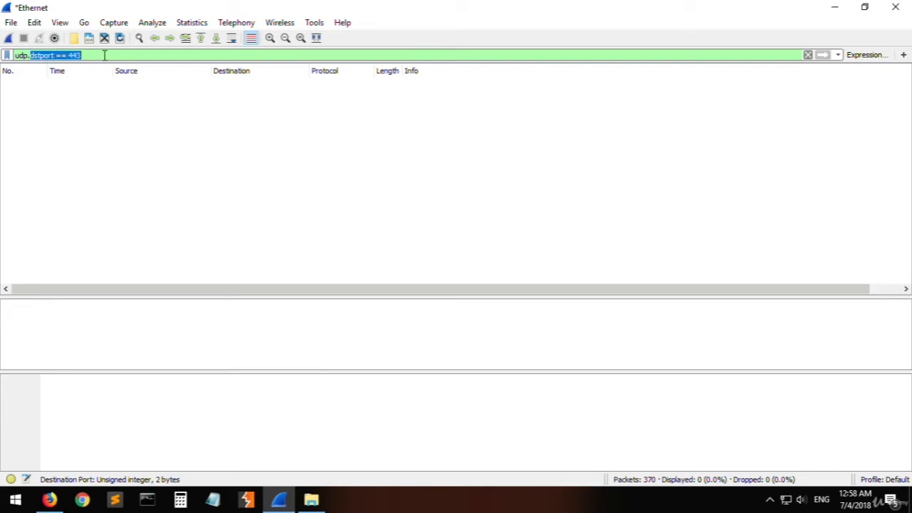
key(BackSpace)
key(BackSpace)
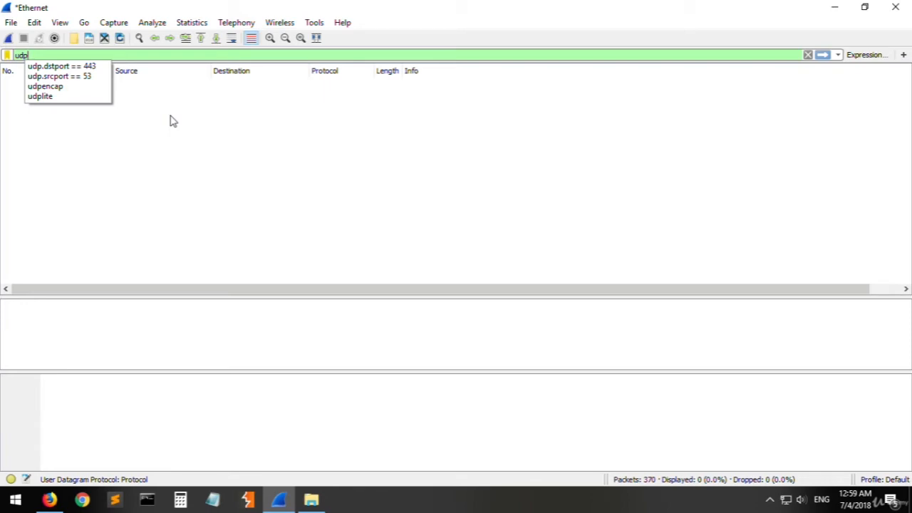
key(Return)
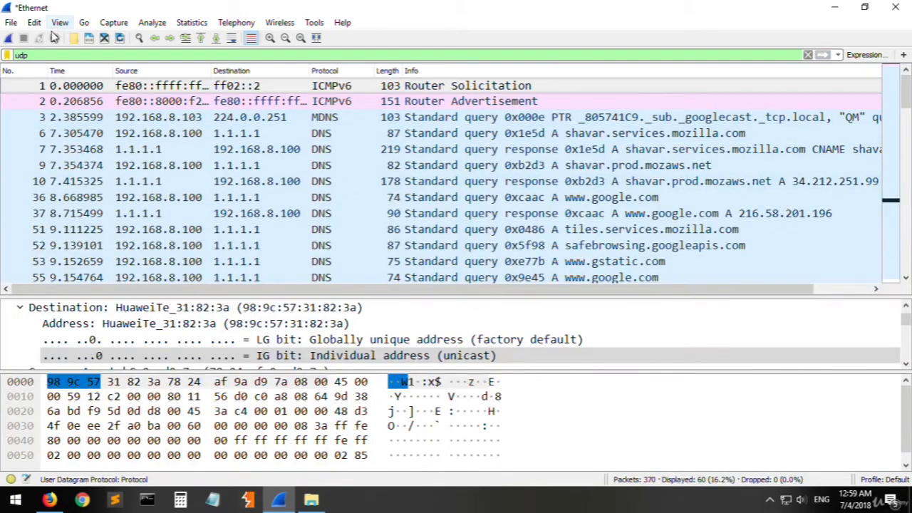
- Look through the whole UDP packet list and check the protocol of packets 9, 222, 307, 123 and 52
click(292, 165)
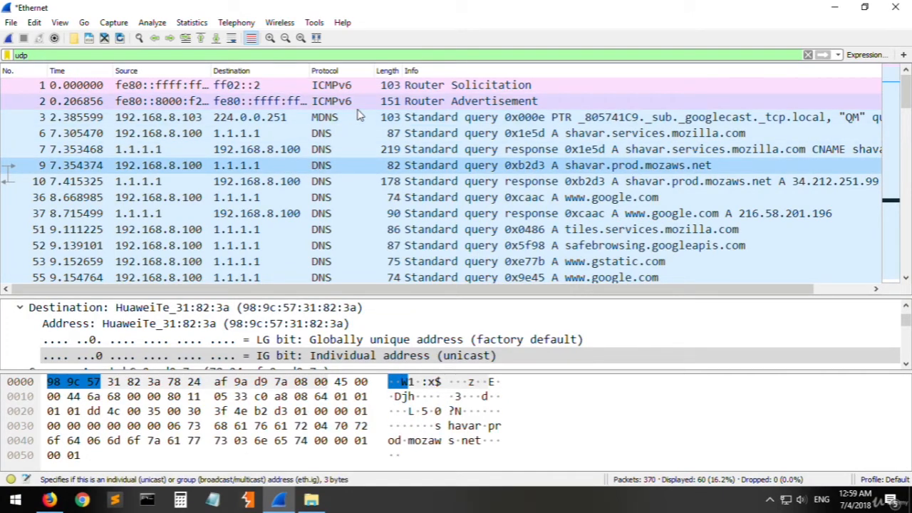
scroll(406, 171, down, 12)
click(334, 150)
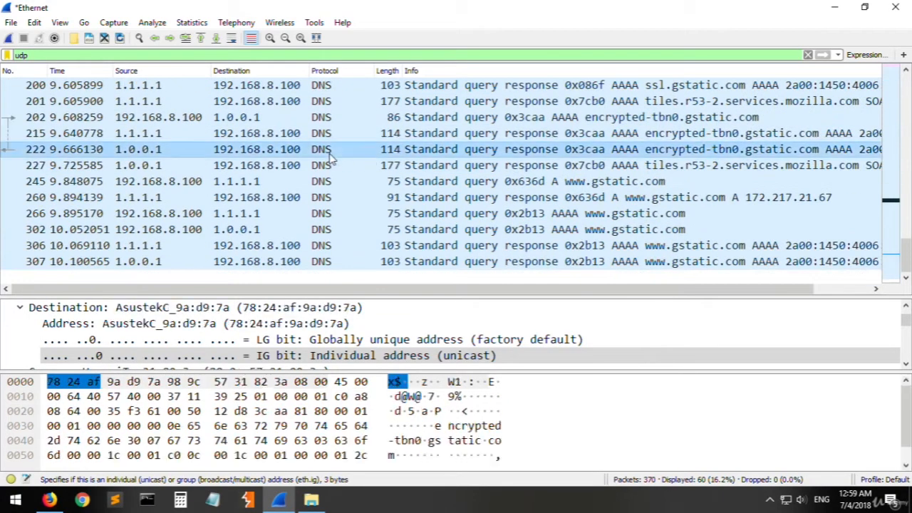
click(332, 261)
scroll(355, 235, up, 5)
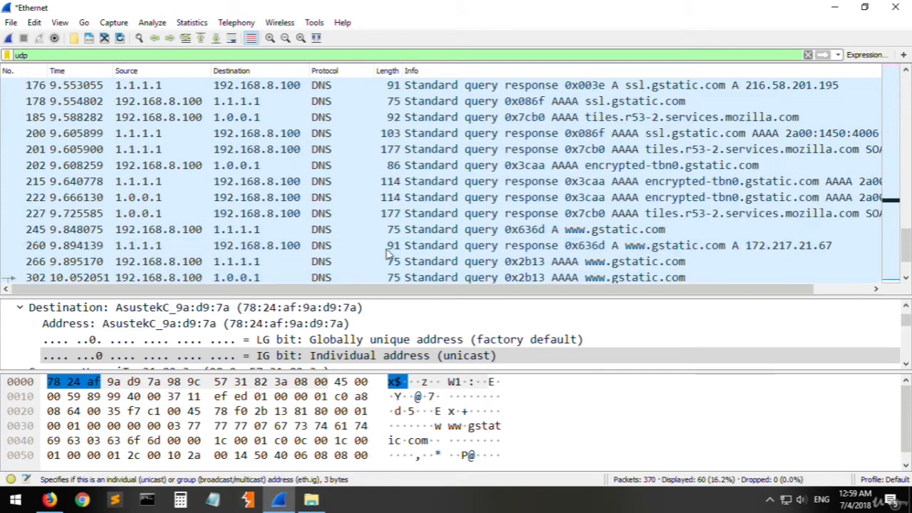
click(340, 214)
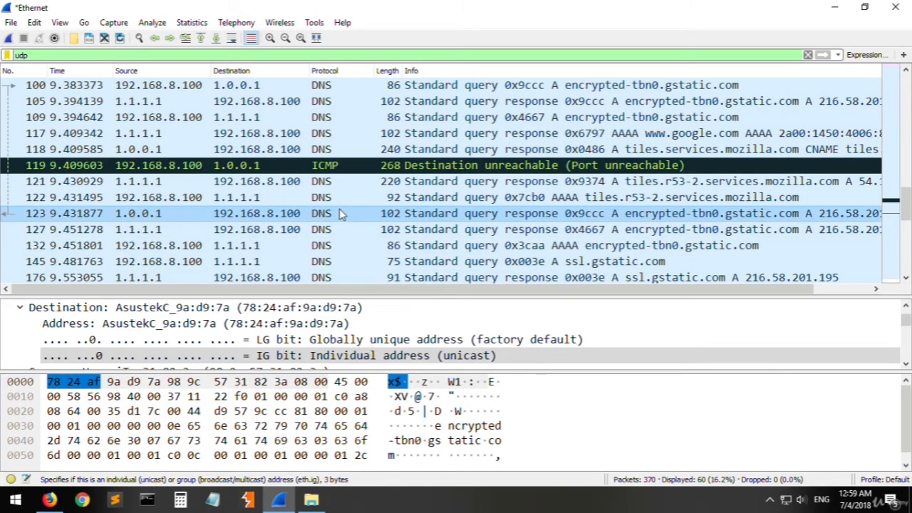
scroll(340, 207, up, 6)
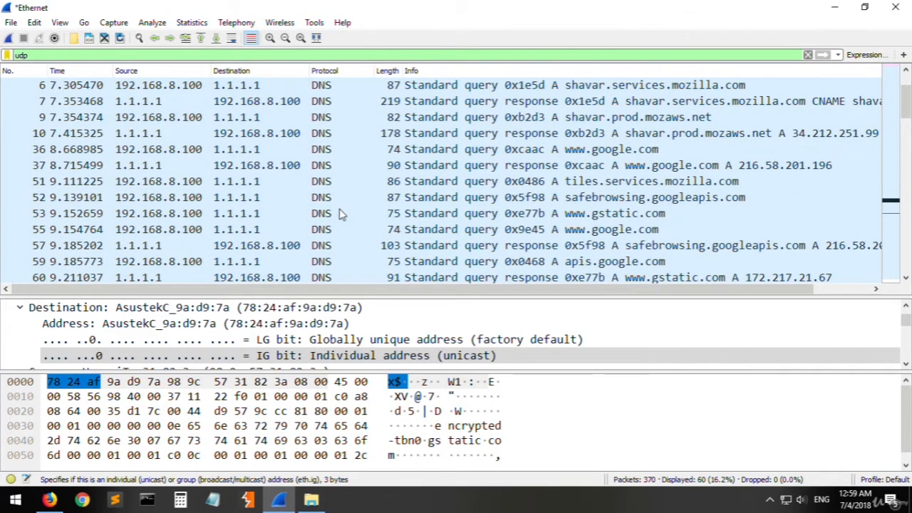
click(341, 198)
scroll(346, 204, up, 1)
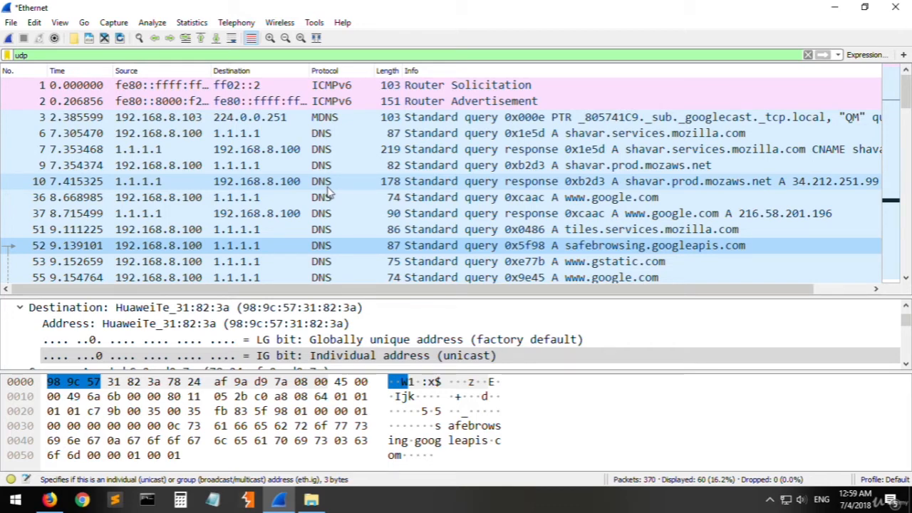
- Examine DNS packets 10, 6 and 36, comparing their source and destination addresses and query information
click(380, 183)
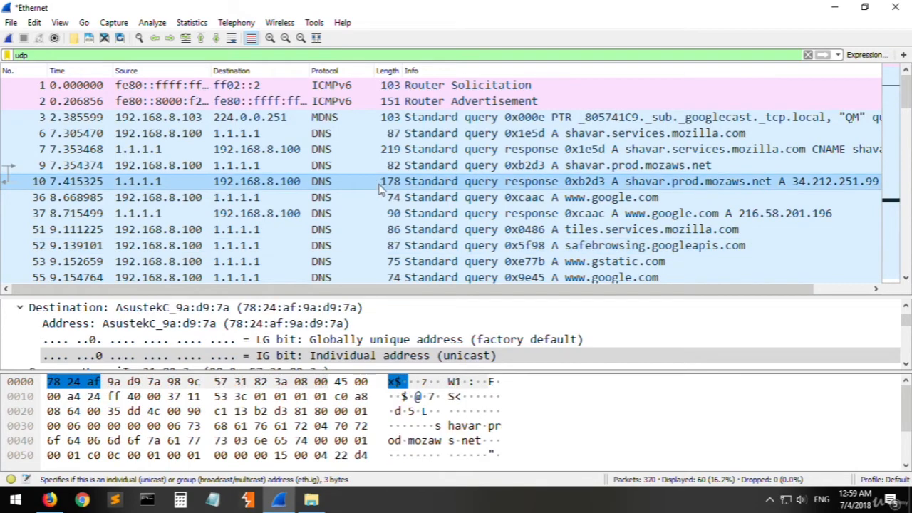
click(159, 135)
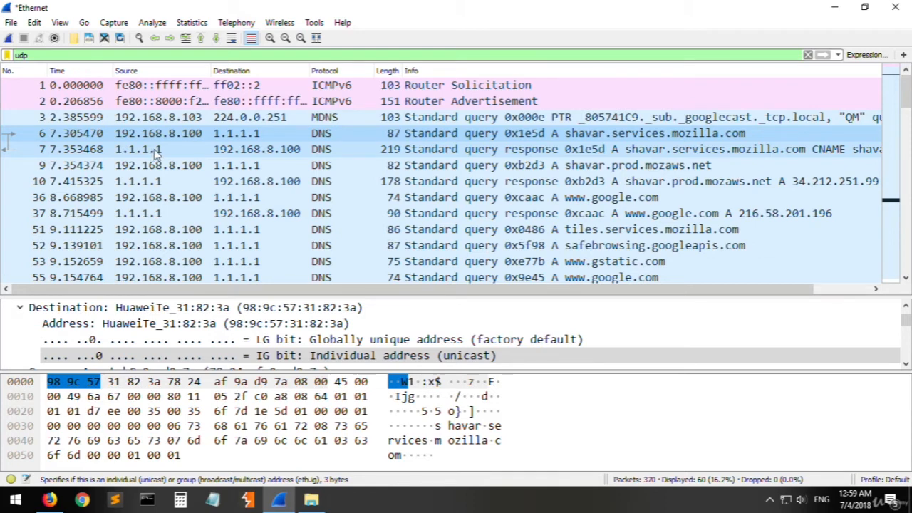
click(415, 201)
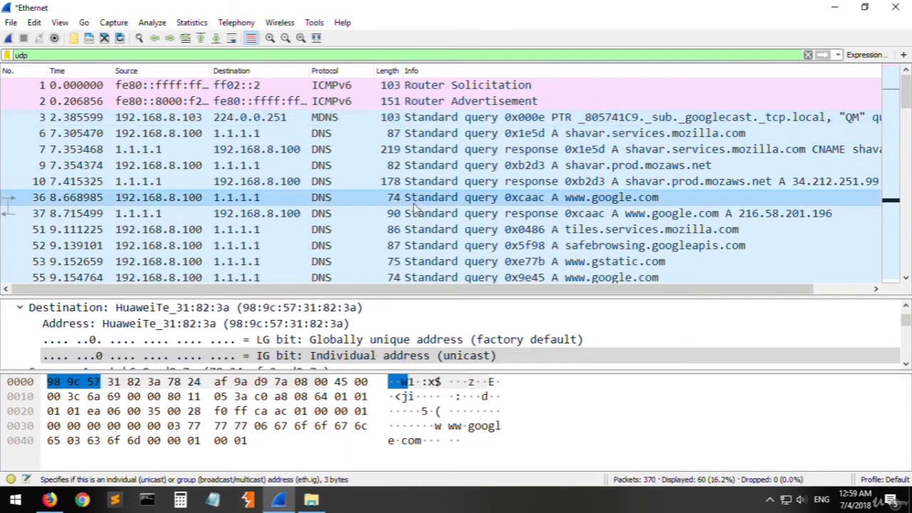
- Extend the display filter to udp.port == without entering a port number
click(53, 55)
text(.por)
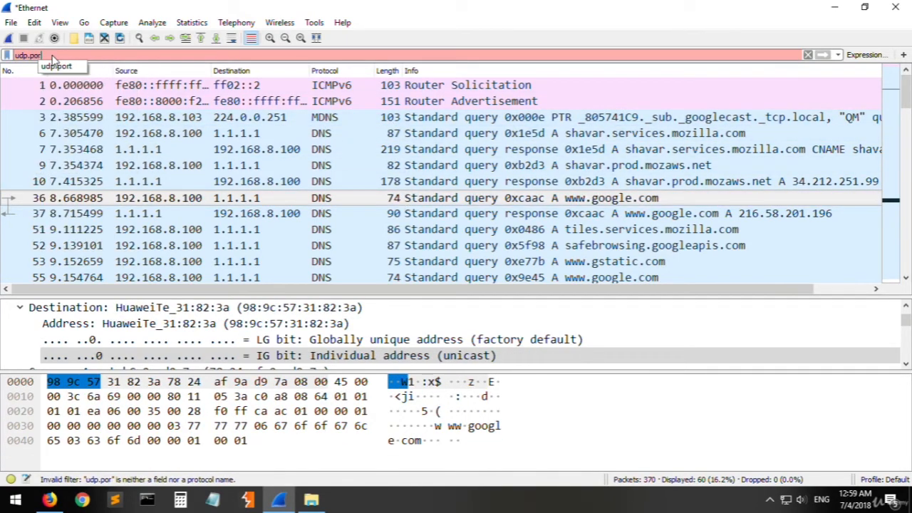
text(t ==)
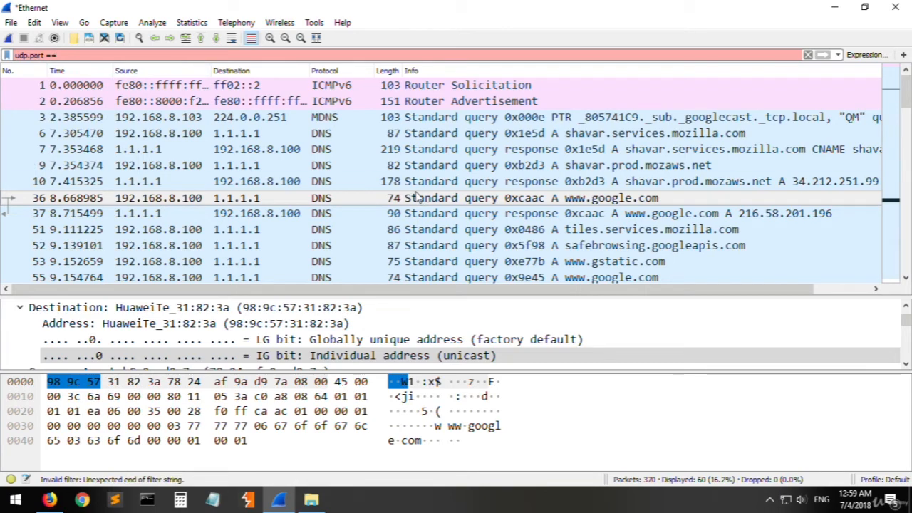
- Switch to Firefox, search Google for "dns port" and highlight the standard port number in the result
click(49, 498)
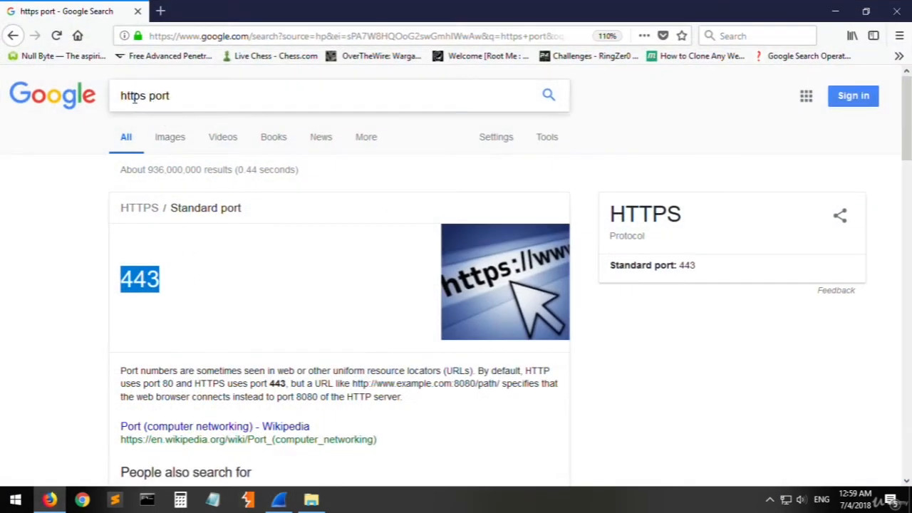
double_click(132, 97)
text(dns)
key(Return)
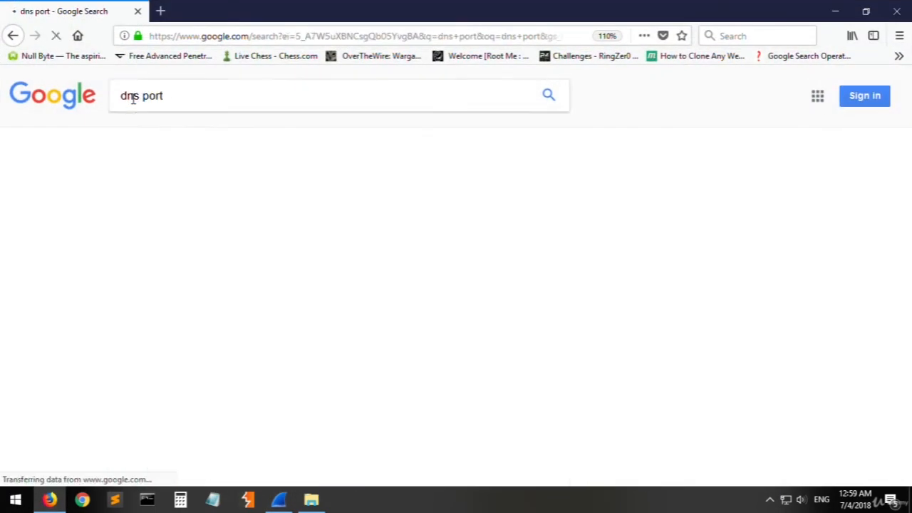
double_click(137, 285)
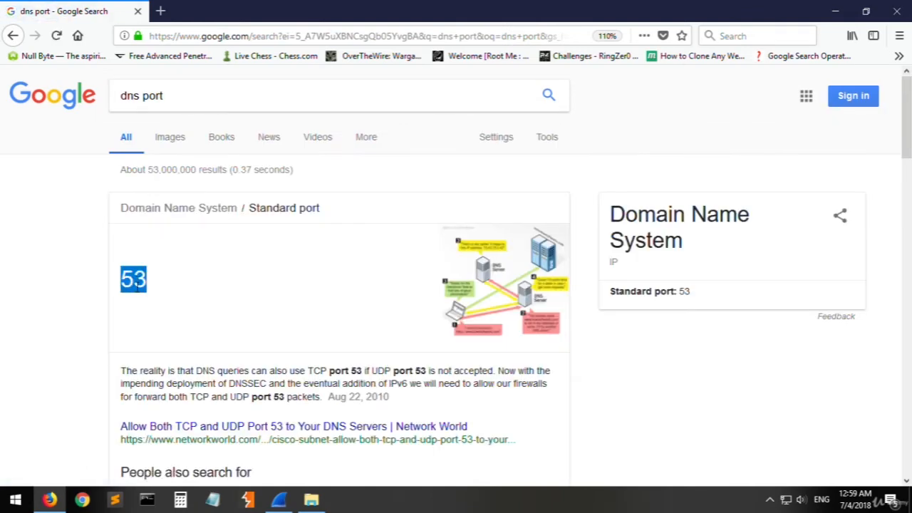
- Switch back to Wireshark, apply the completed display filter udp.port == 53 and look through the filtered packets
key(alt+Tab)
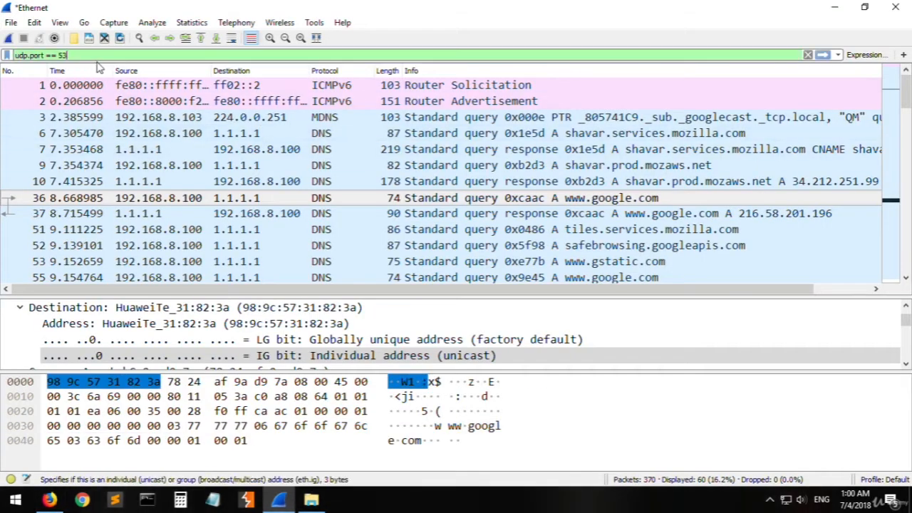
key(Return)
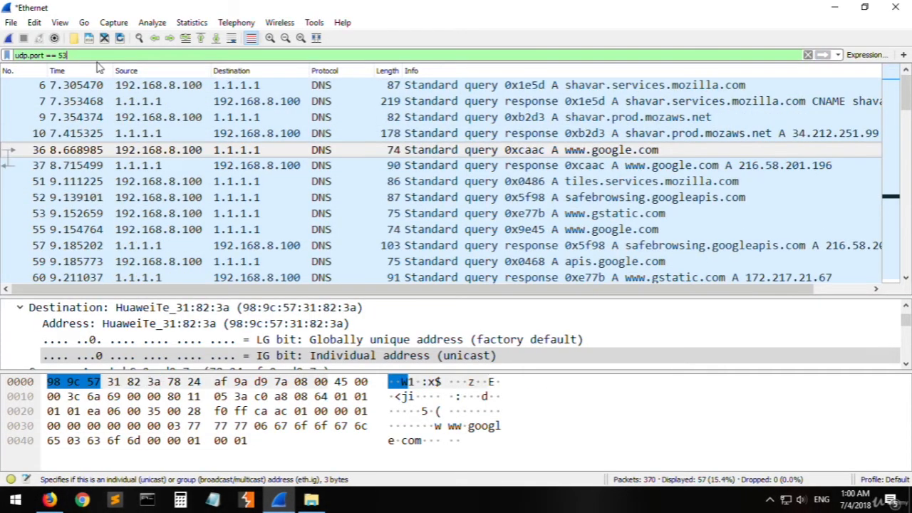
click(423, 90)
scroll(342, 122, down, 15)
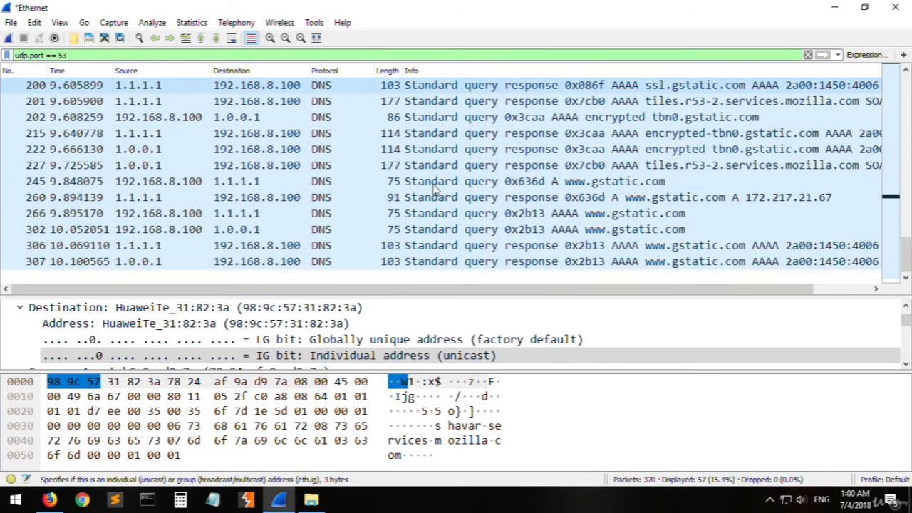
scroll(304, 184, up, 15)
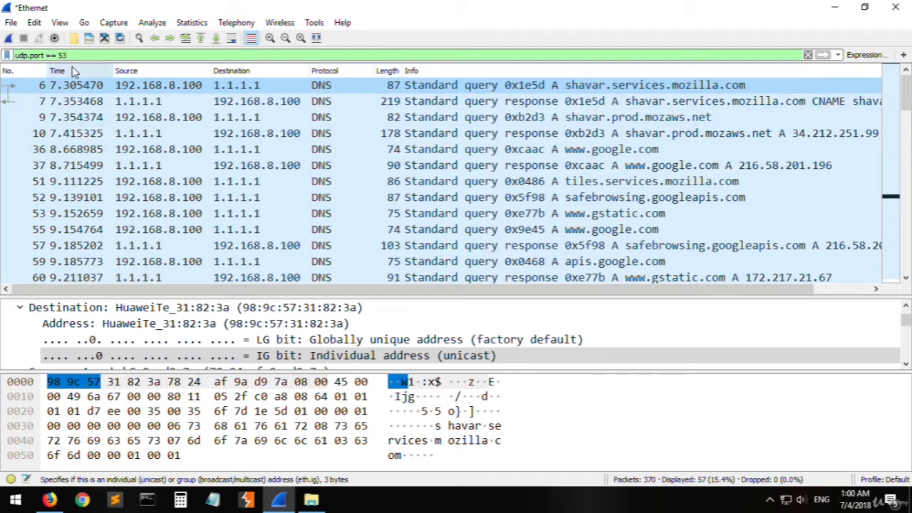
- Change the display filter to udp.srcport == 53 and apply it to list only packets sent from that port
click(26, 56)
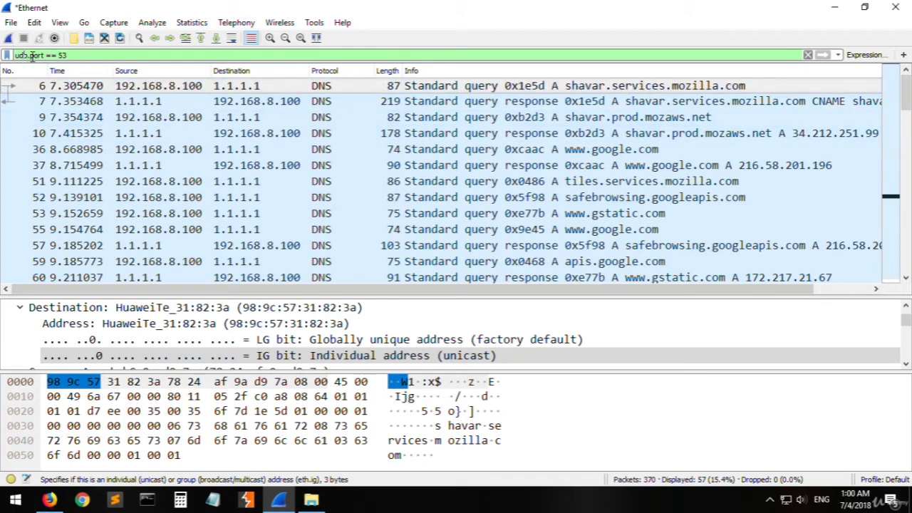
text(src)
key(Return)
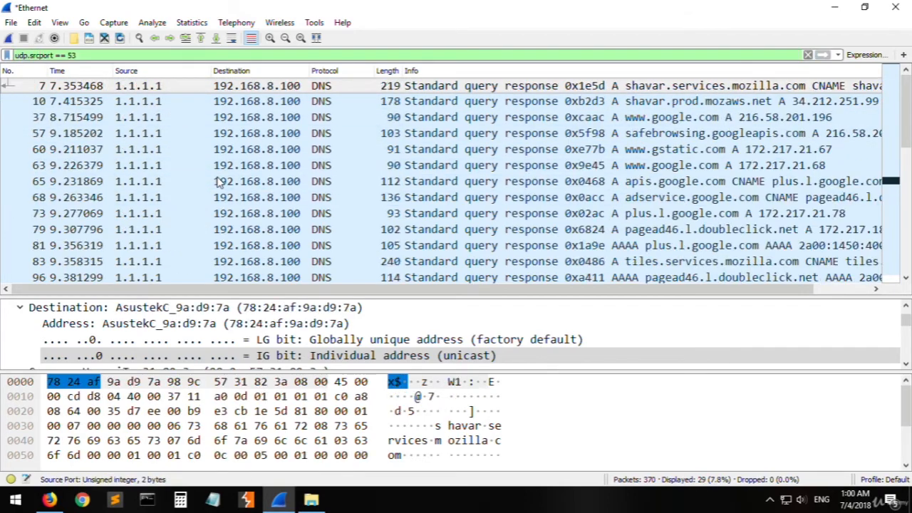
- Change the display filter to udp.dstport == 53, apply it and select a couple of the listed DNS query packets
key(BackSpace)
key(BackSpace)
key(BackSpace)
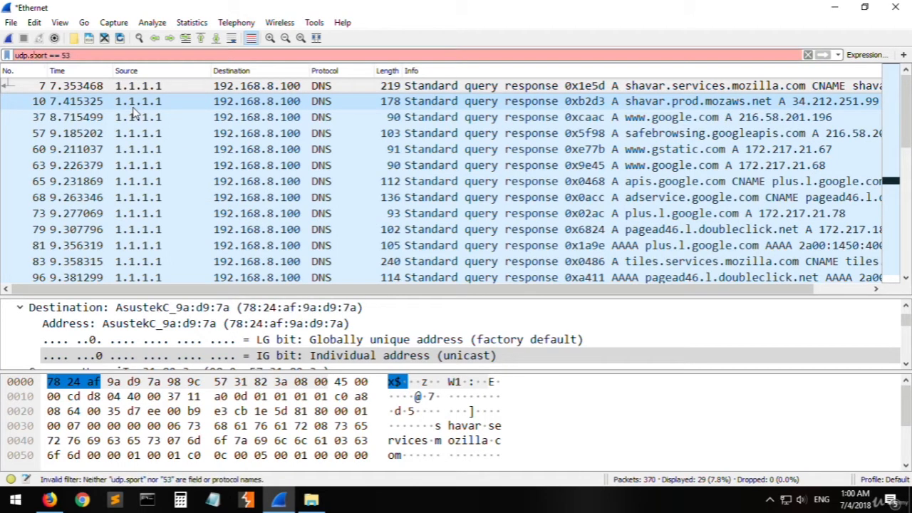
text(dst)
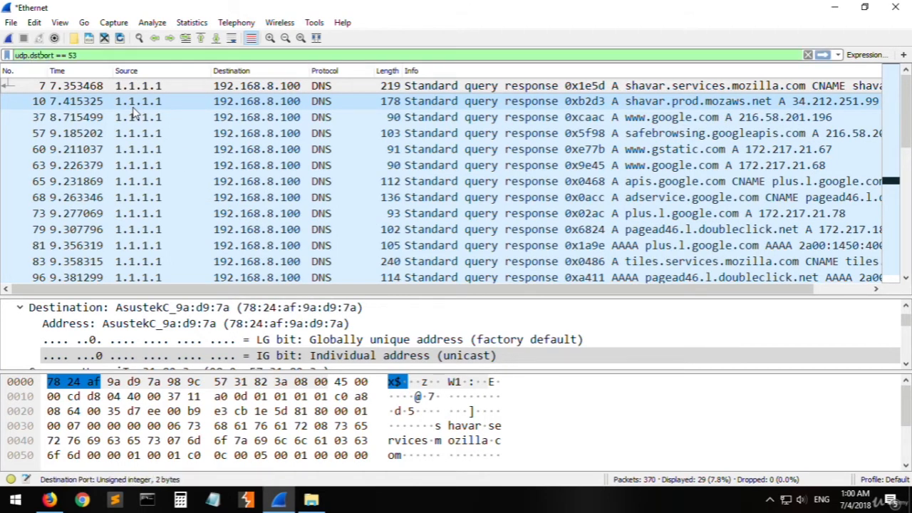
key(Return)
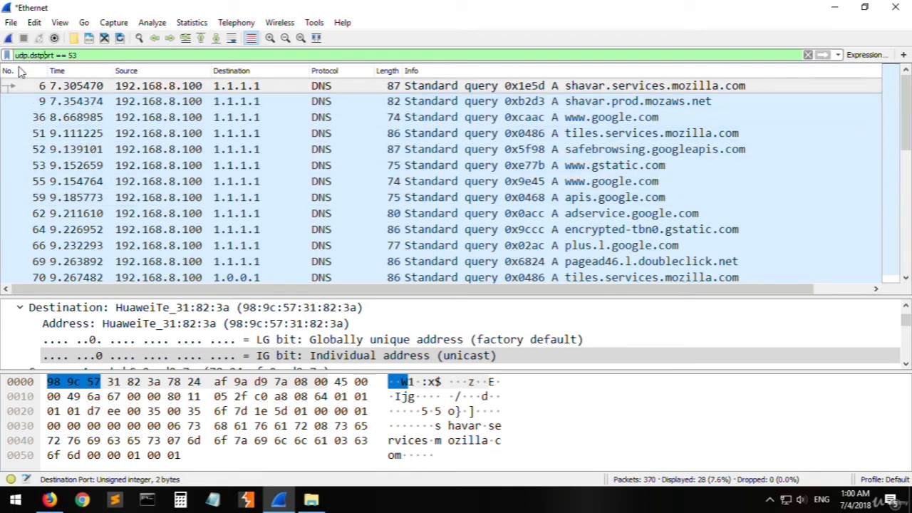
click(321, 117)
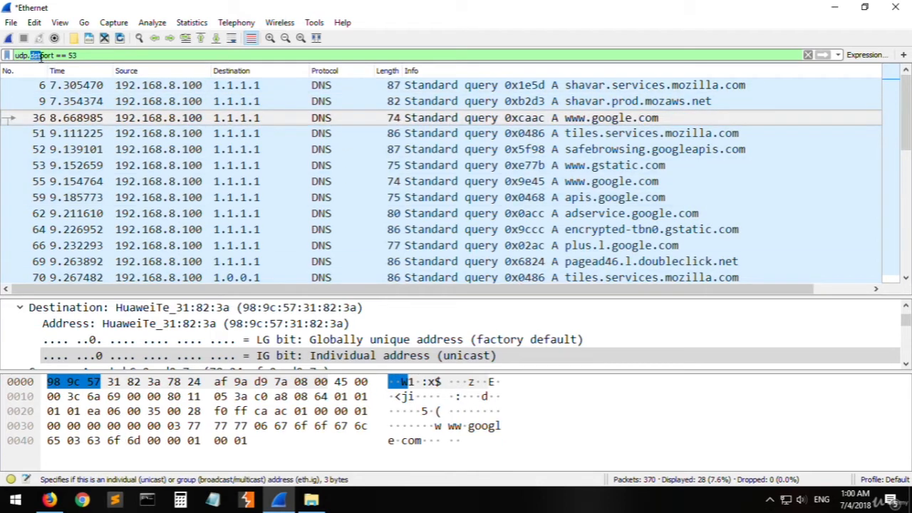
click(336, 197)
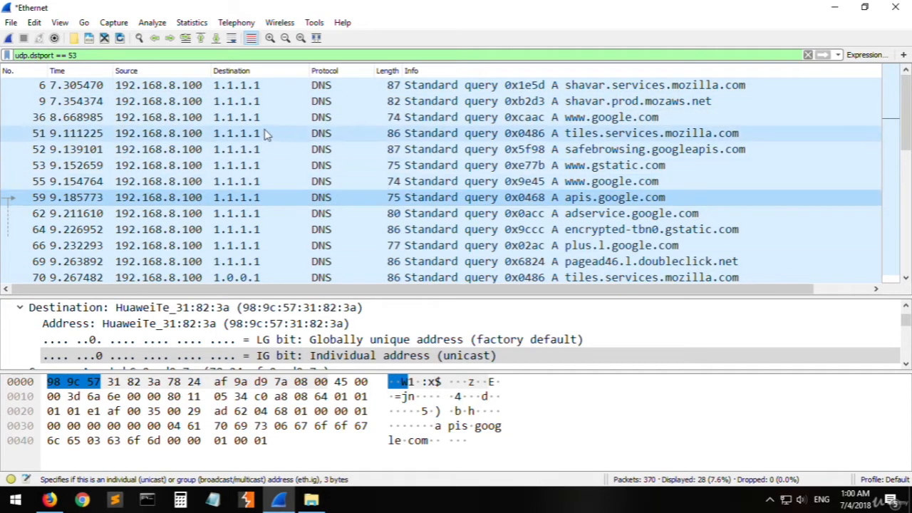
- Replace the port filter with the protocol filter icmp and apply it to list only ICMP packets
click(96, 55)
key(BackSpace)
key(BackSpace)
key(BackSpace)
key(BackSpace)
key(BackSpace)
key(BackSpace)
key(BackSpace)
key(BackSpace)
key(BackSpace)
key(BackSpace)
key(BackSpace)
key(BackSpace)
key(BackSpace)
key(BackSpace)
key(BackSpace)
key(BackSpace)
key(BackSpace)
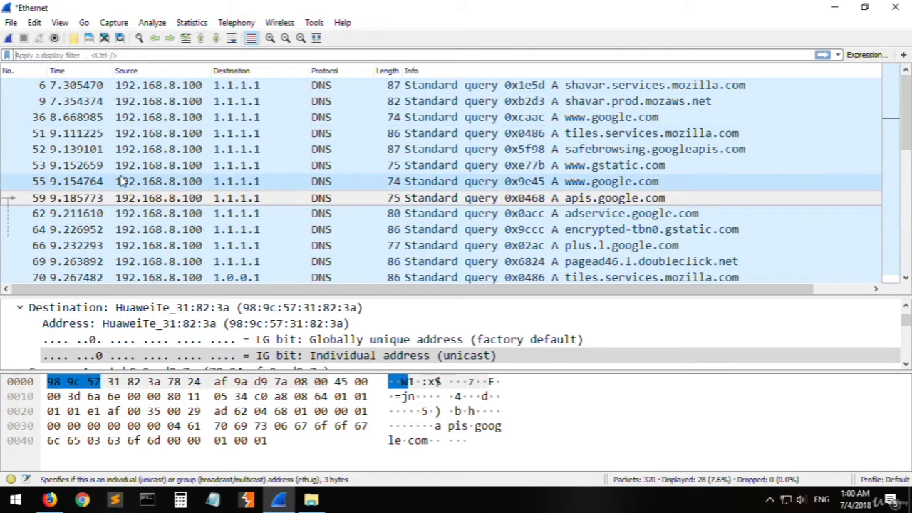
text(icmp)
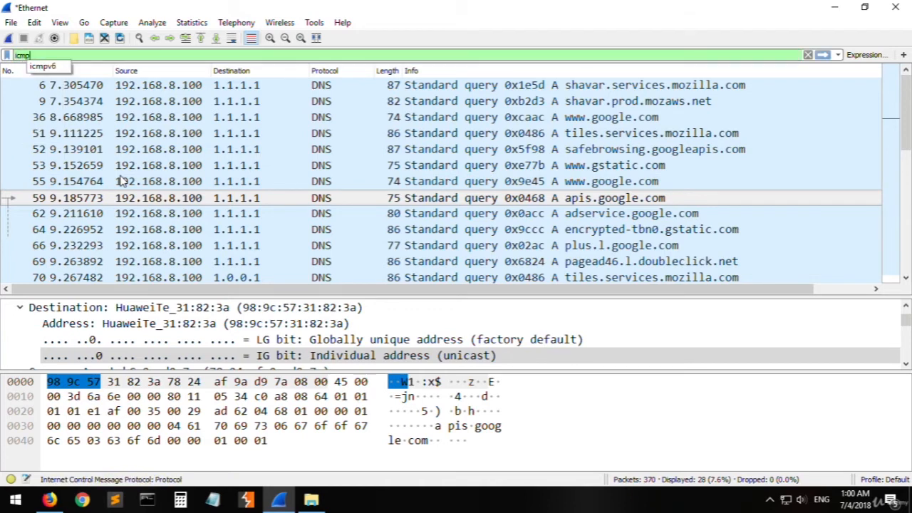
key(Return)
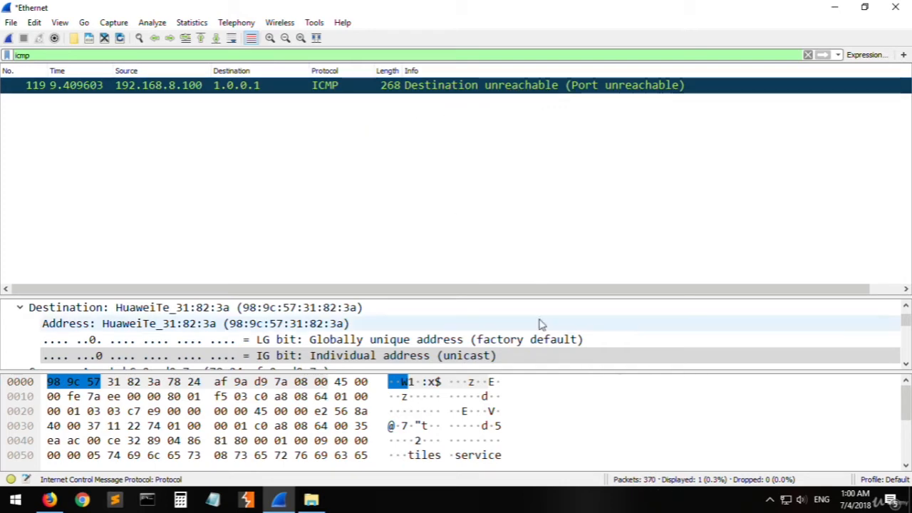
- Clear the icmp filter to bring back all packets, and apply the protocol filter tcp
drag(146, 59, 7, 71)
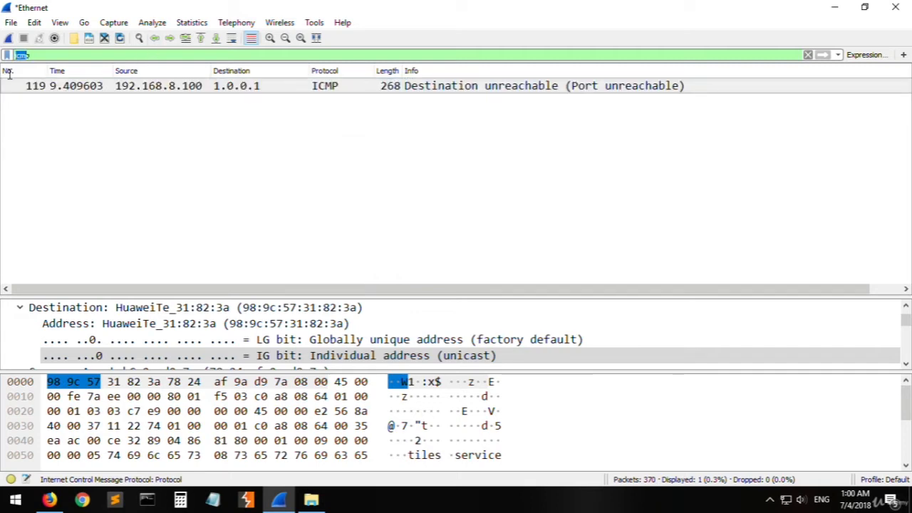
key(Home)
key(Delete)
key(Delete)
key(Delete)
key(Delete)
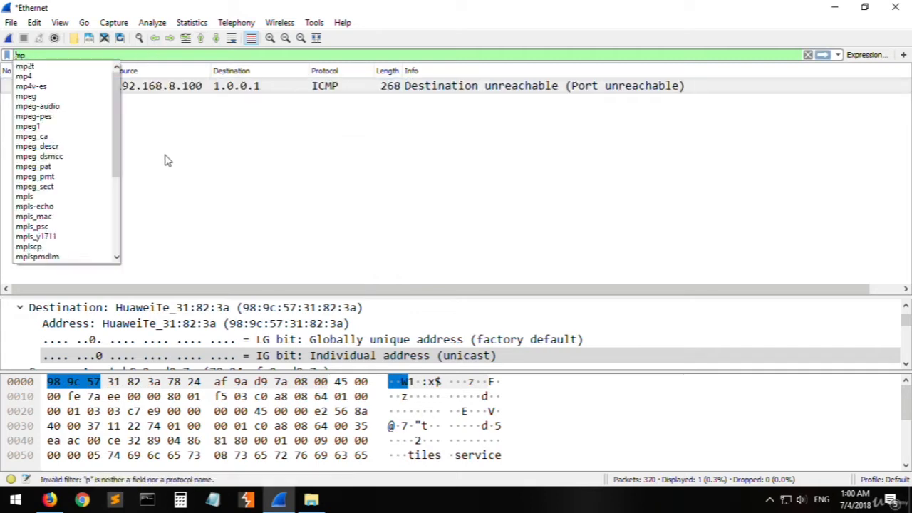
key(Return)
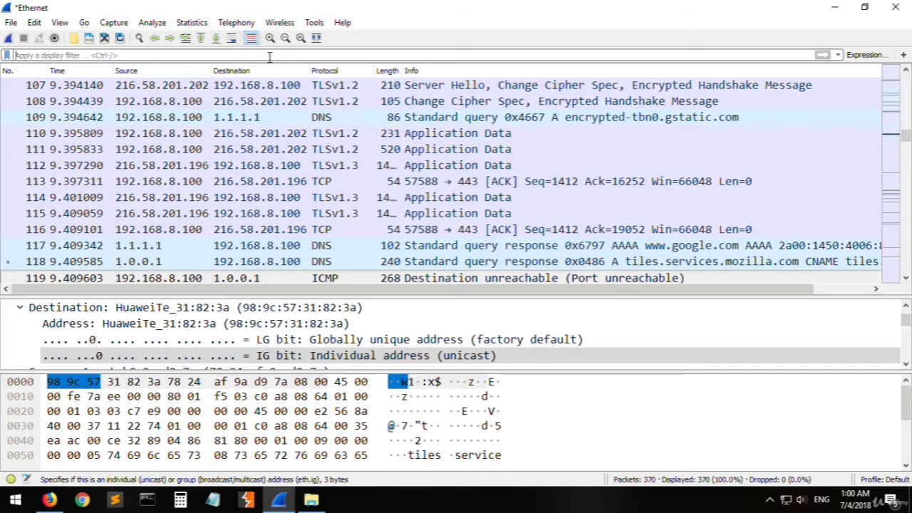
text(tcp)
key(Return)
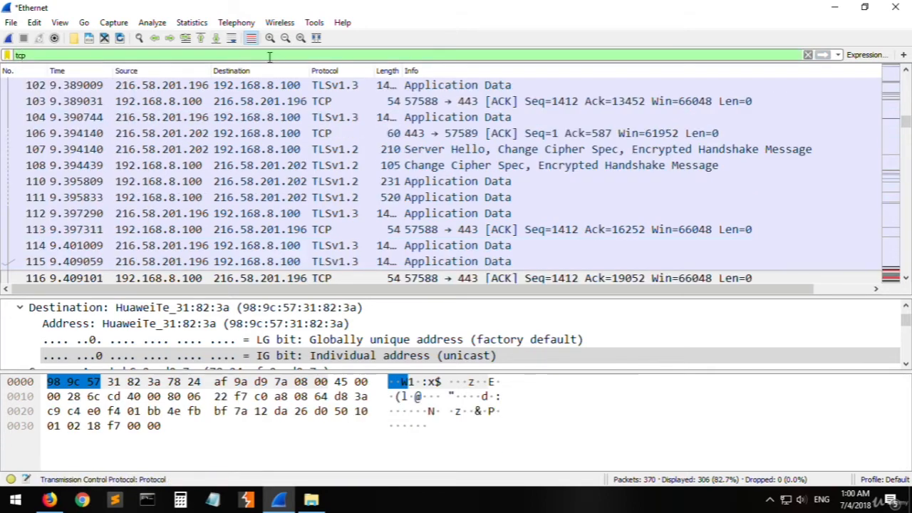
- Enter udp and icmp as example protocol filters without applying them, and empty the display filter field
key(BackSpace)
key(BackSpace)
key(BackSpace)
text(udp)
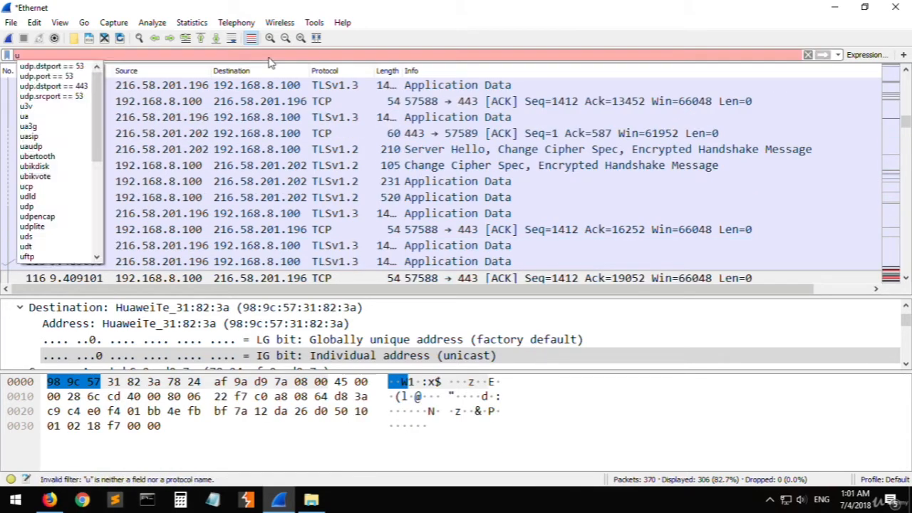
key(BackSpace)
key(BackSpace)
key(BackSpace)
text(icmp)
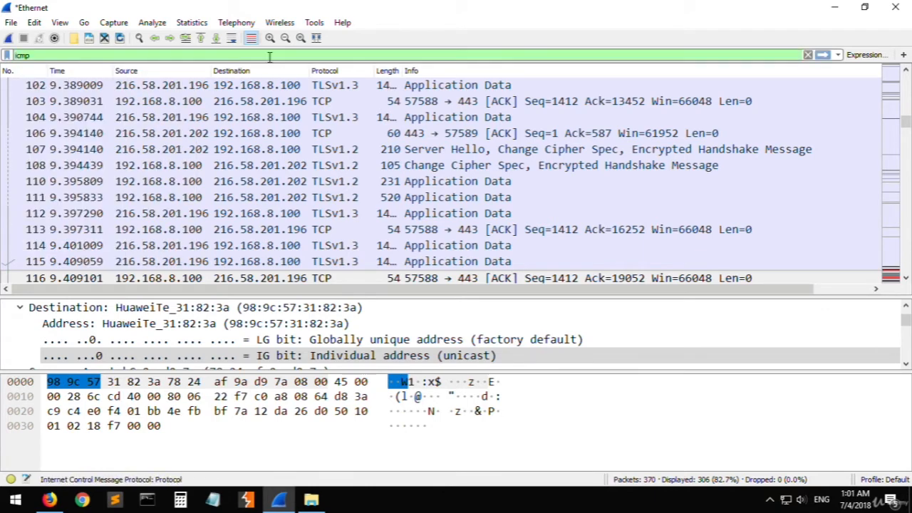
key(BackSpace)
key(BackSpace)
key(BackSpace)
key(BackSpace)
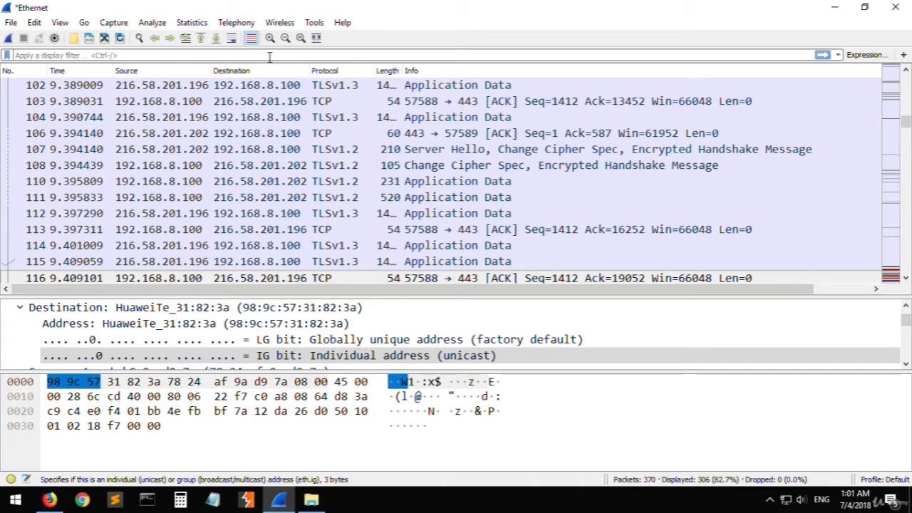
- Enter and apply the display filter tcp.port == 443 to list TCP packets using that port in either direction
click(269, 57)
text(tcp.port)
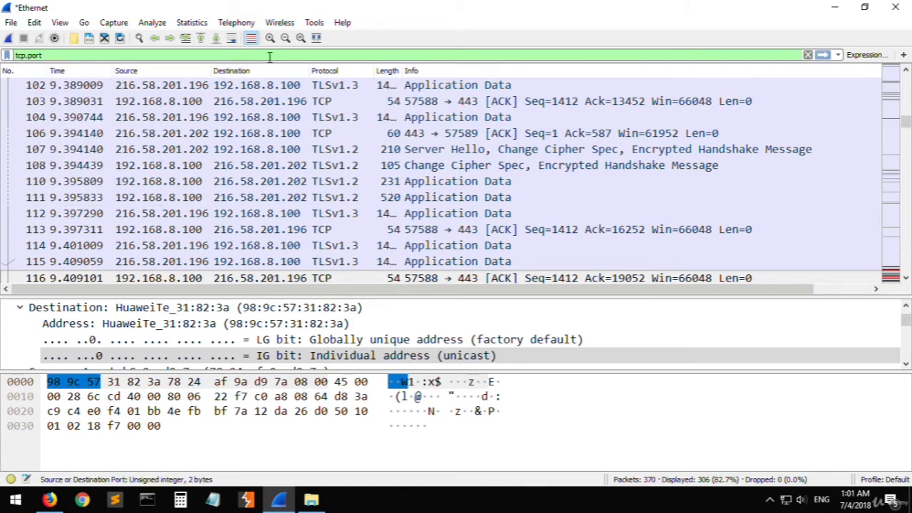
key(space)
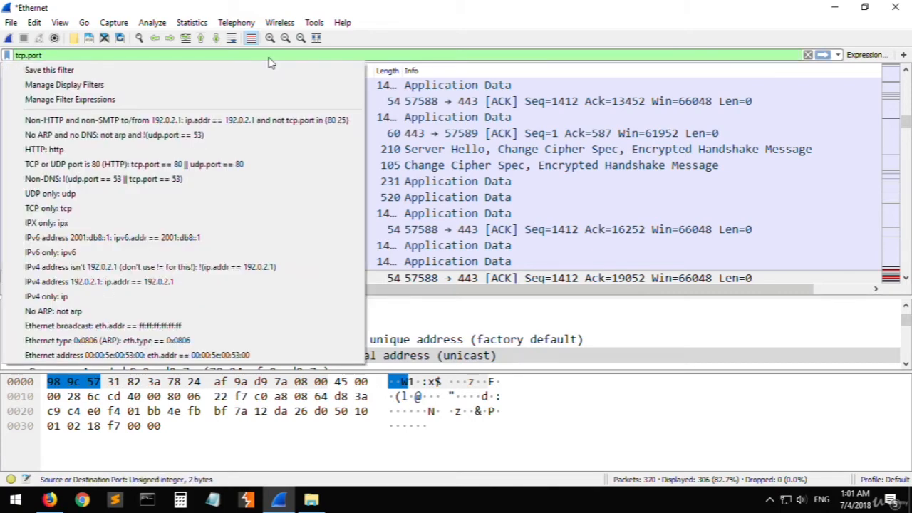
click(240, 60)
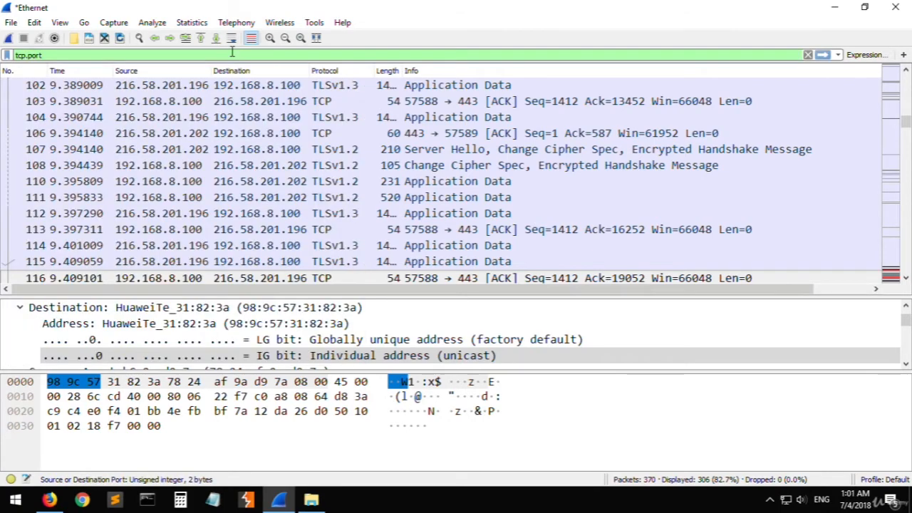
text(==)
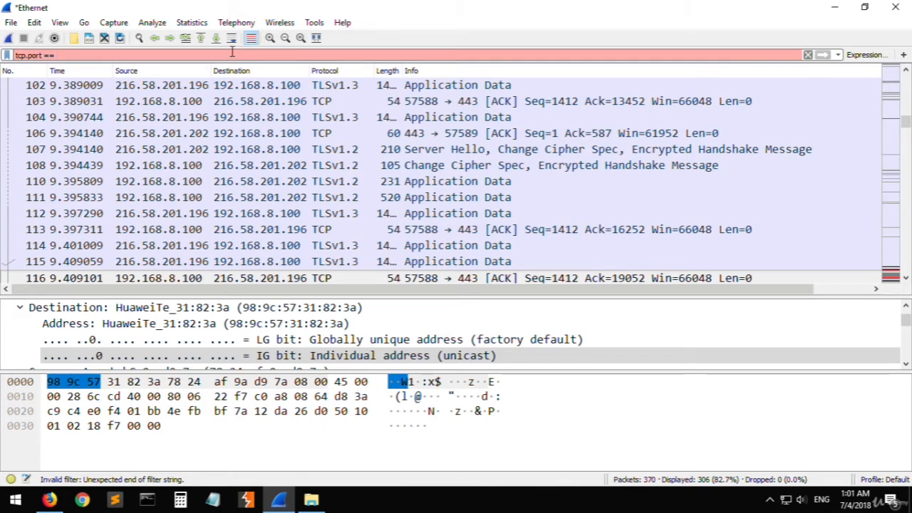
text( 44)
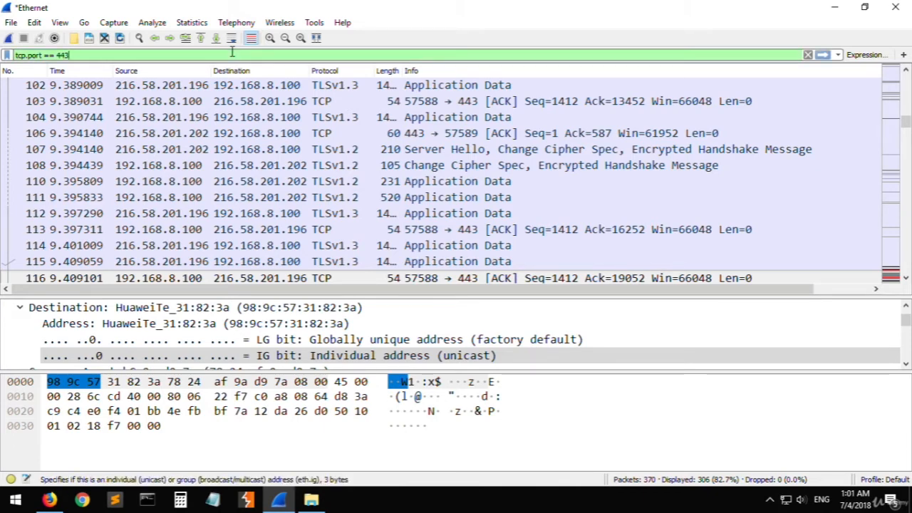
text(3)
key(Return)
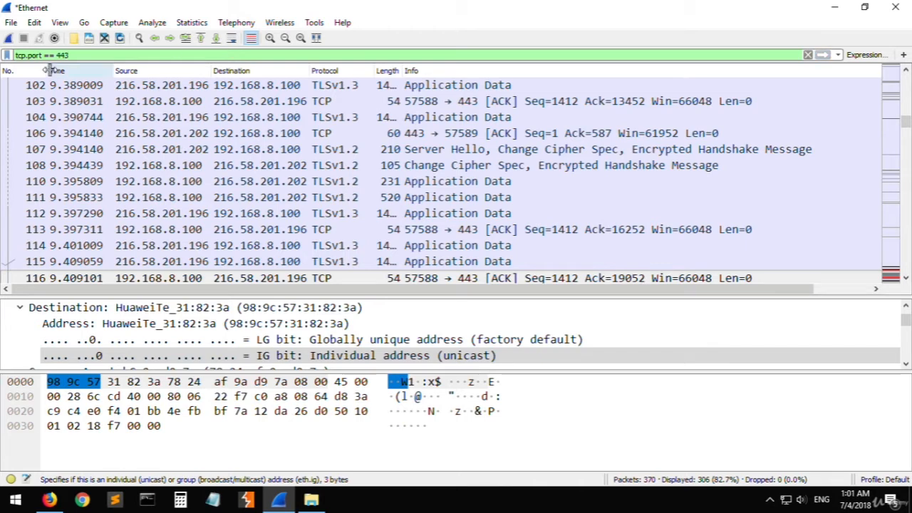
- Change the display filter to tcp.srcport == 443 and apply it to list only packets sent from that port
click(29, 55)
text(src)
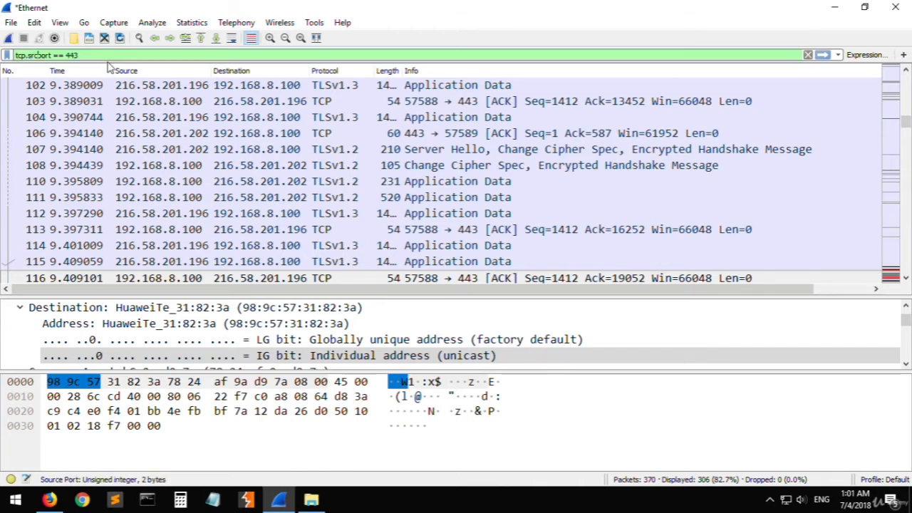
key(Return)
- Change the display filter to tcp.dstport == 443 and apply it to list only packets sent to that port
drag(38, 55, 28, 55)
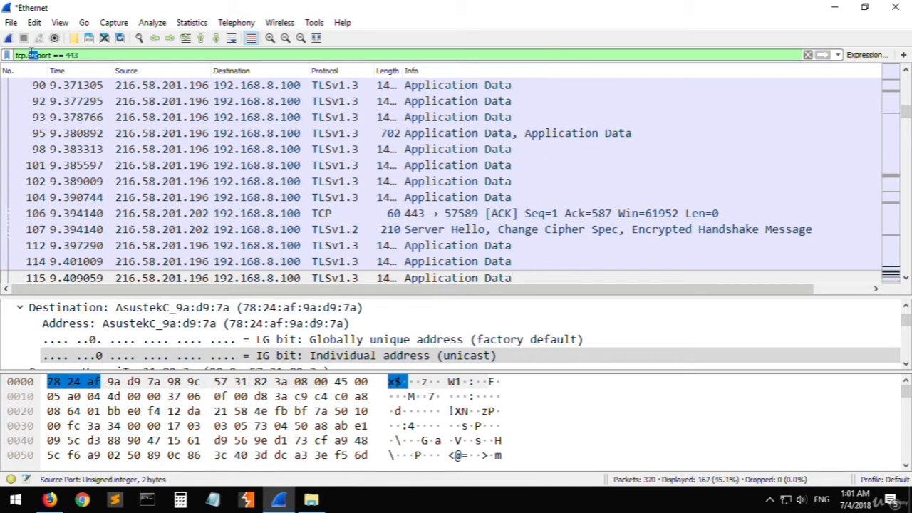
text(dst)
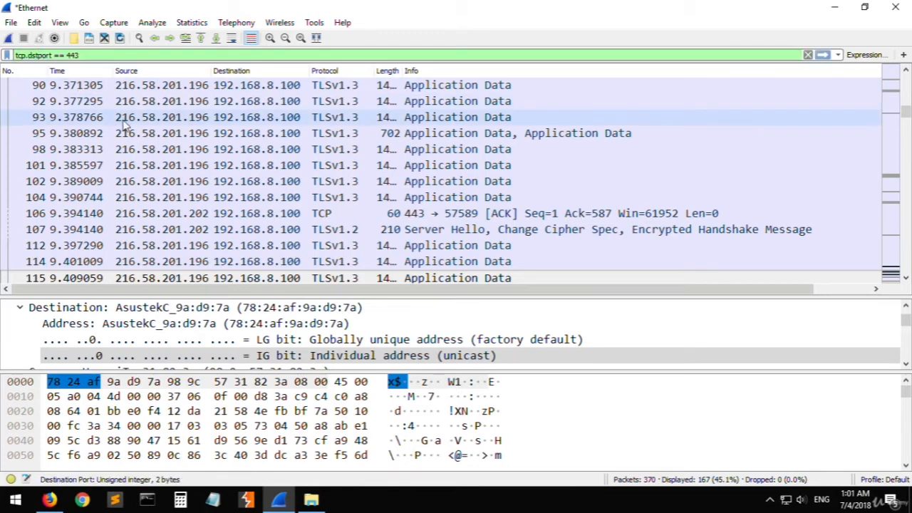
key(Return)
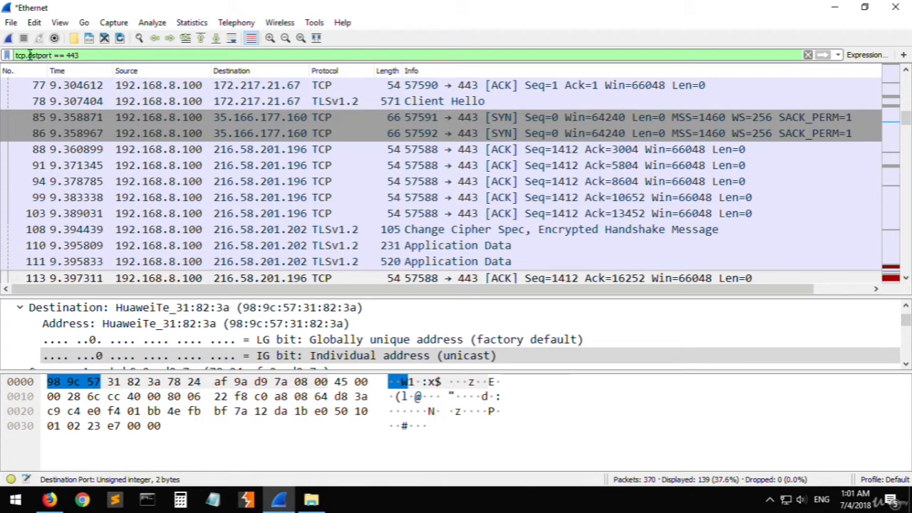
- Switch the destination port filter from TCP to UDP, making it udp.dstport == 443, and apply it
double_click(21, 54)
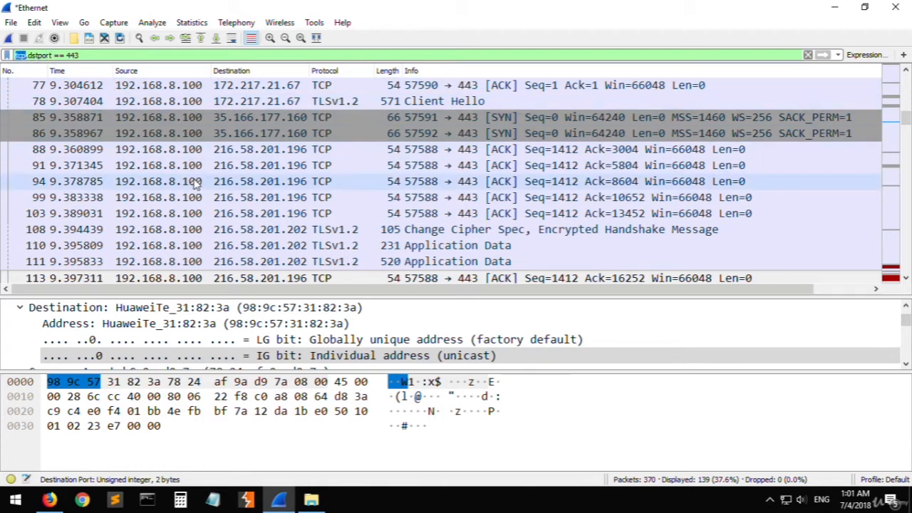
text(udp)
key(Return)
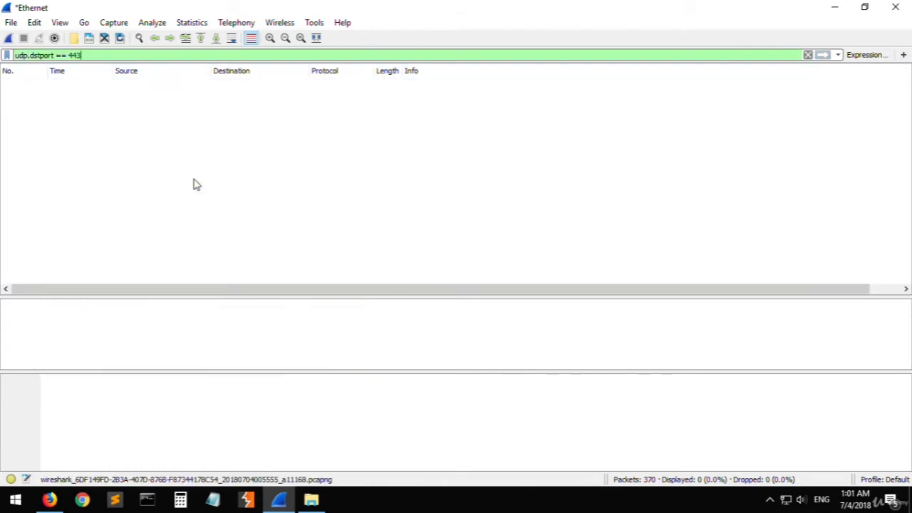
- Set the port number in the UDP destination port filter to 53 and apply the filter
key(End)
key(BackSpace)
key(BackSpace)
key(BackSpace)
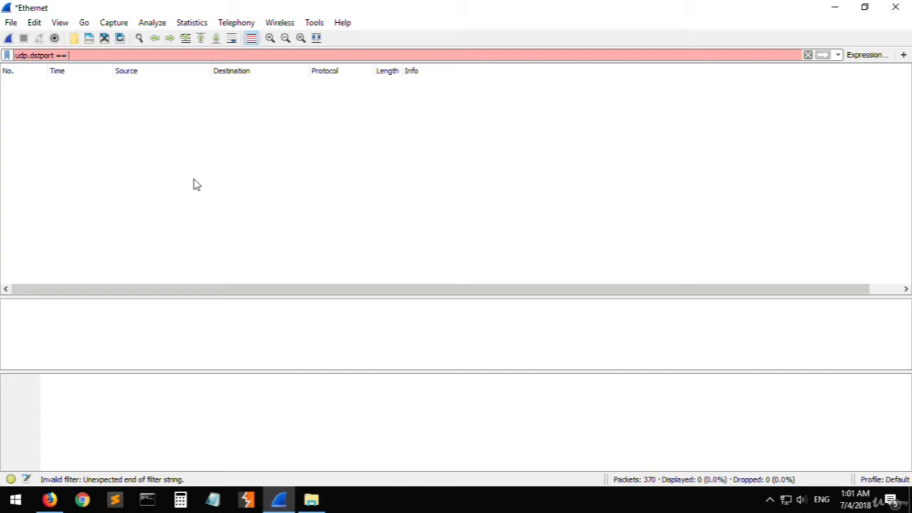
text(53)
key(Return)
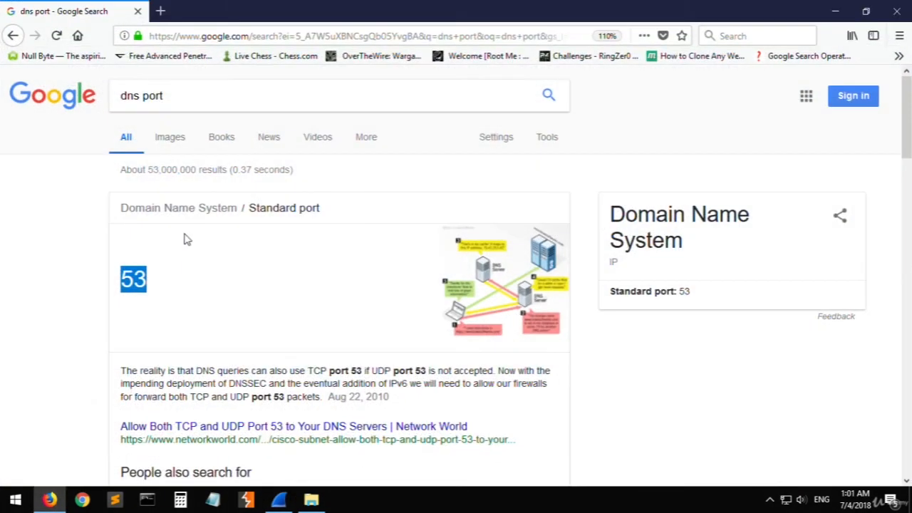
- Switch to Firefox and highlight the "dns port" query on the Google results page to review the port lookup
triple_click(140, 96)
triple_click(131, 99)
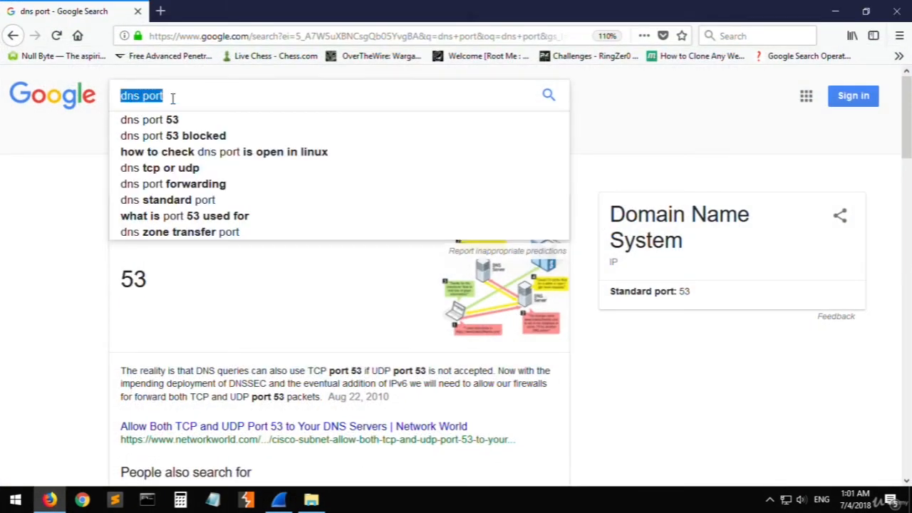
click(184, 96)
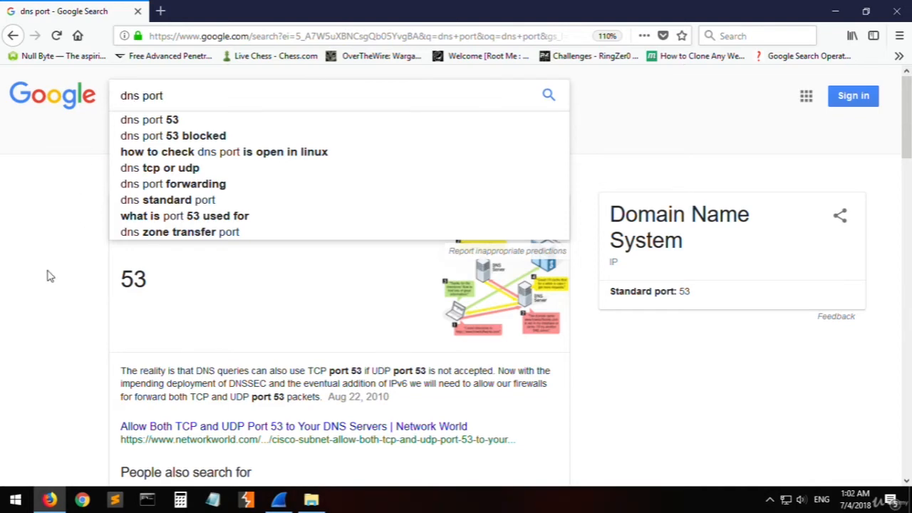
click(47, 274)
click(128, 103)
triple_click(169, 97)
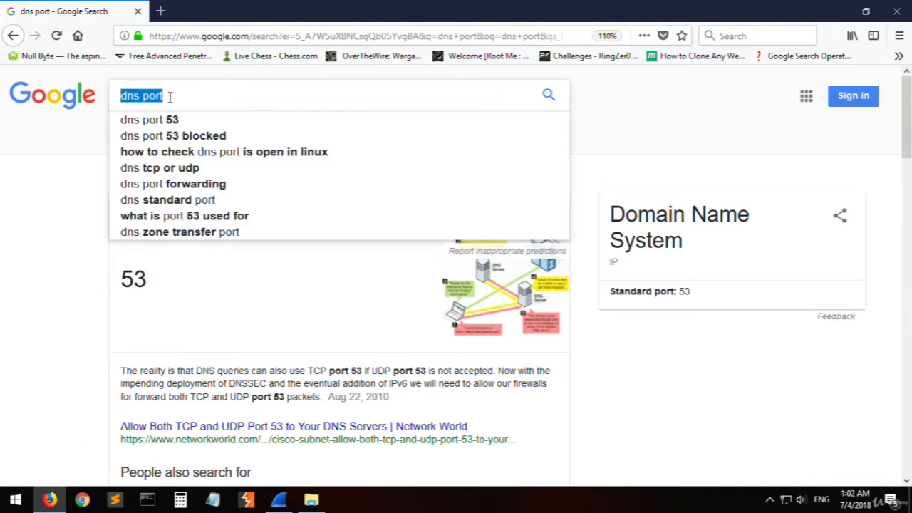
click(50, 283)
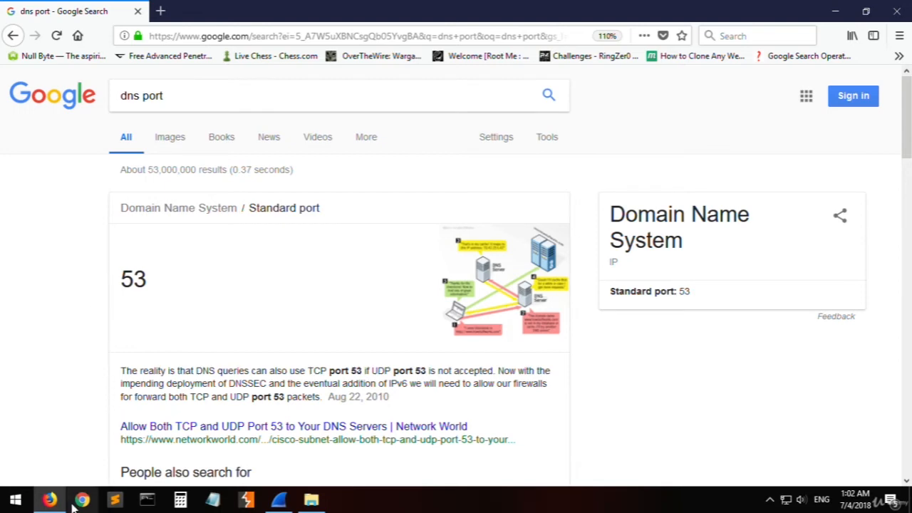
- Switch back to Wireshark and select the DNS query packet 51 for tiles.services.mozilla.com in the filtered list
key(alt+Tab)
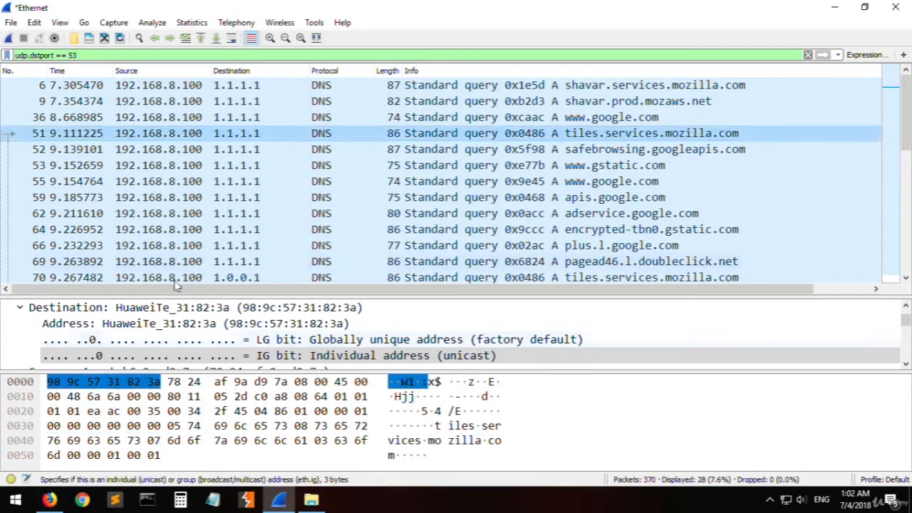
click(340, 151)
click(250, 134)
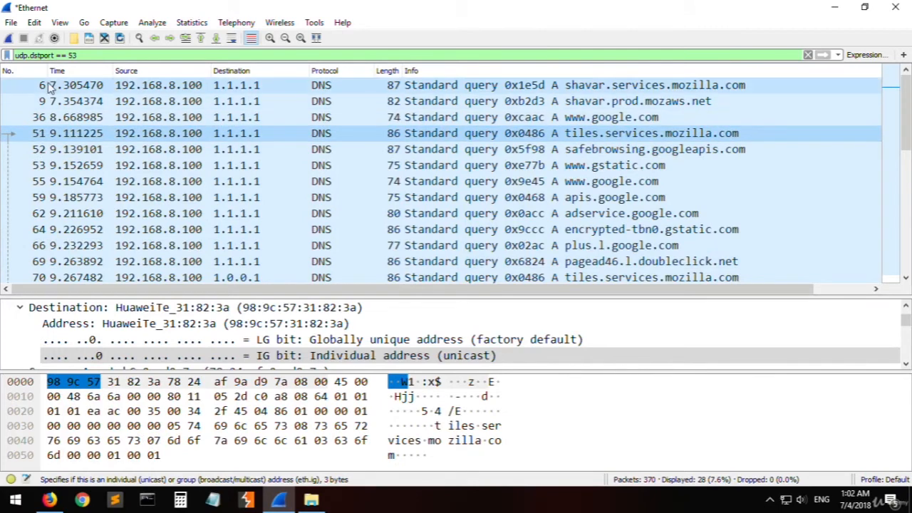
- Review the udp.dstport == 53 filter against the listed DNS queries, selecting packets 55, 51 and 9
click(26, 57)
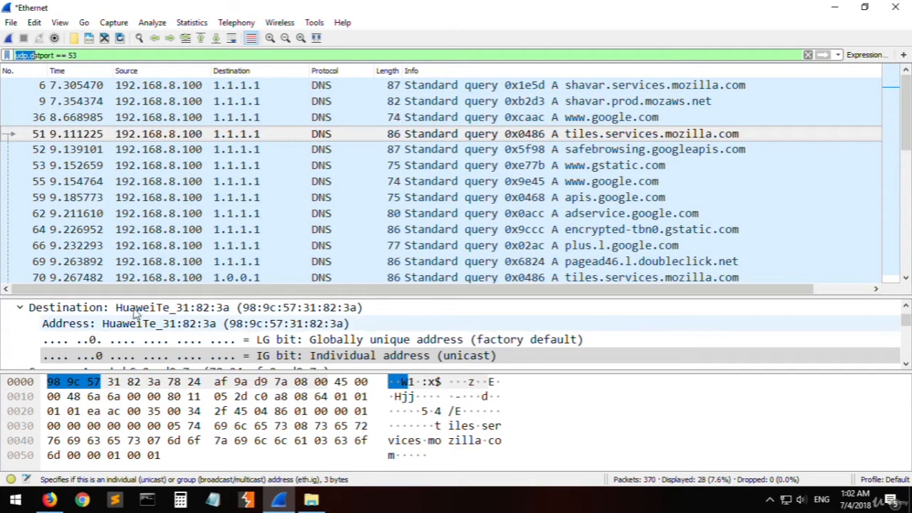
click(196, 186)
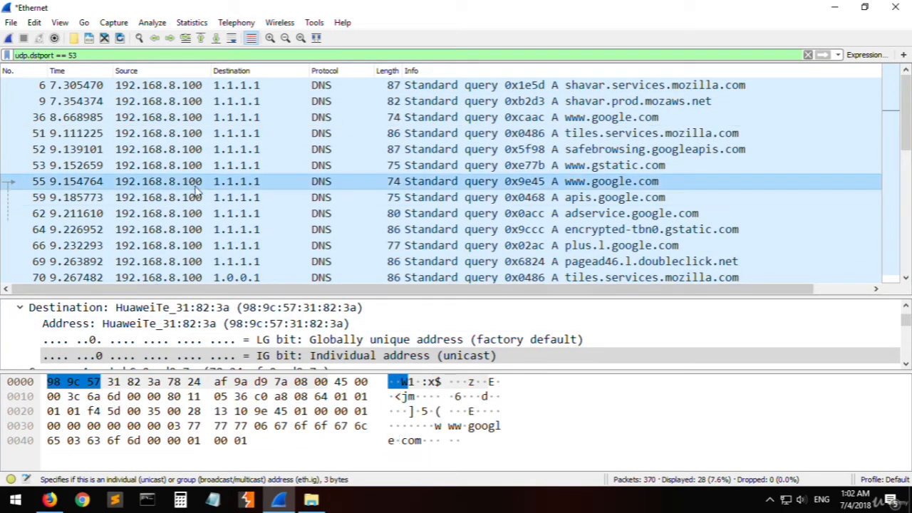
click(256, 134)
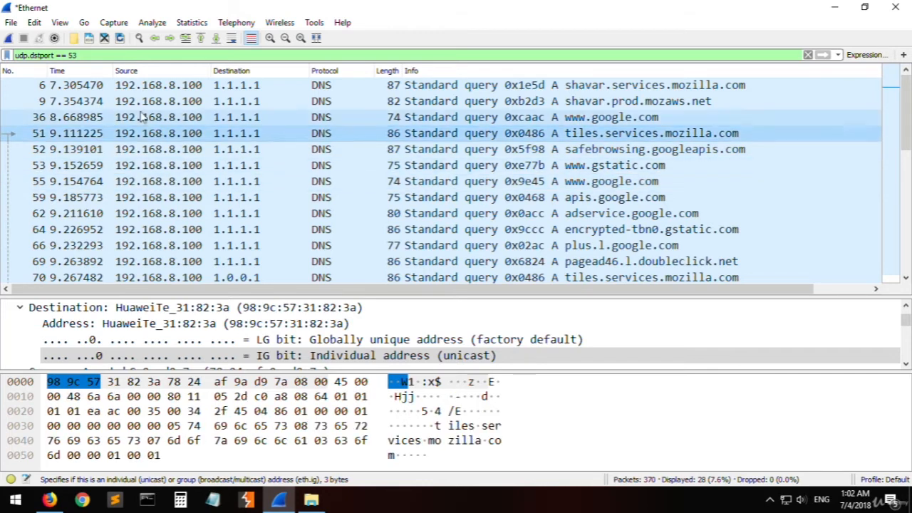
double_click(73, 55)
click(122, 102)
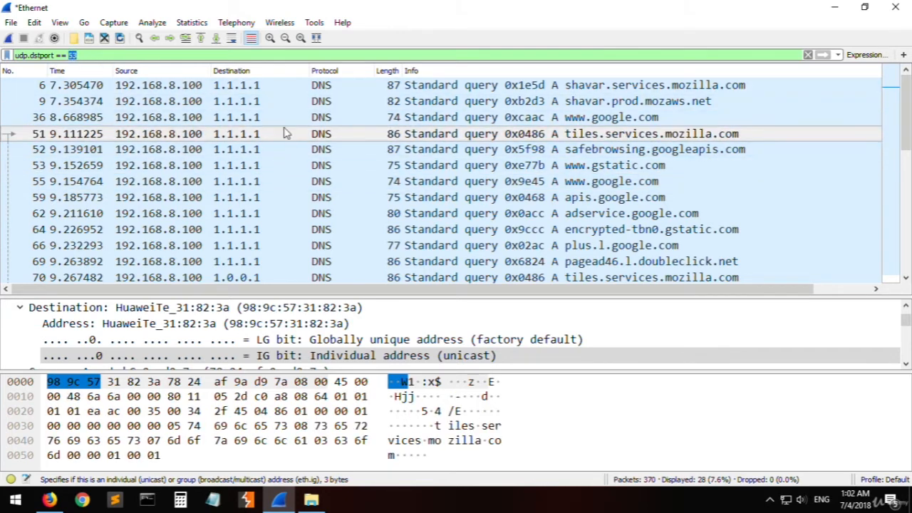
- Clear the UDP destination port filter and apply the empty filter to list all packets
click(20, 55)
key(ctrl+a)
key(BackSpace)
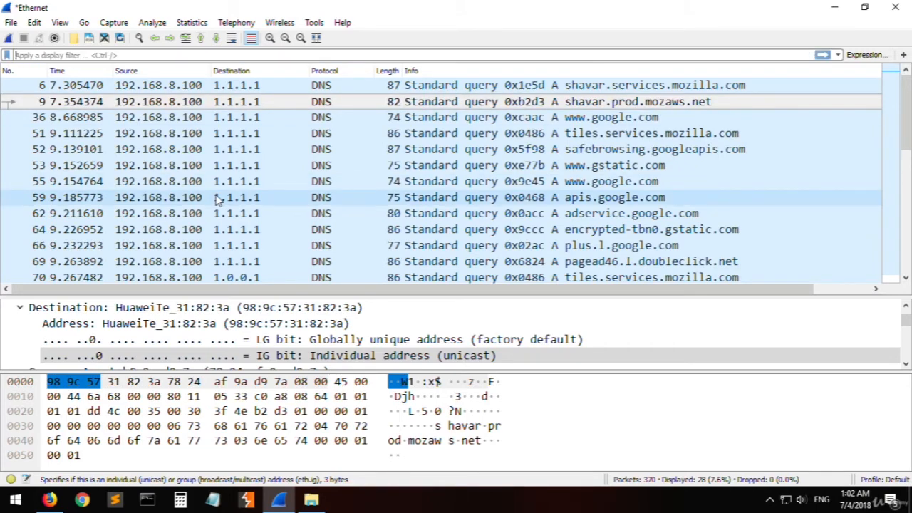
key(Return)
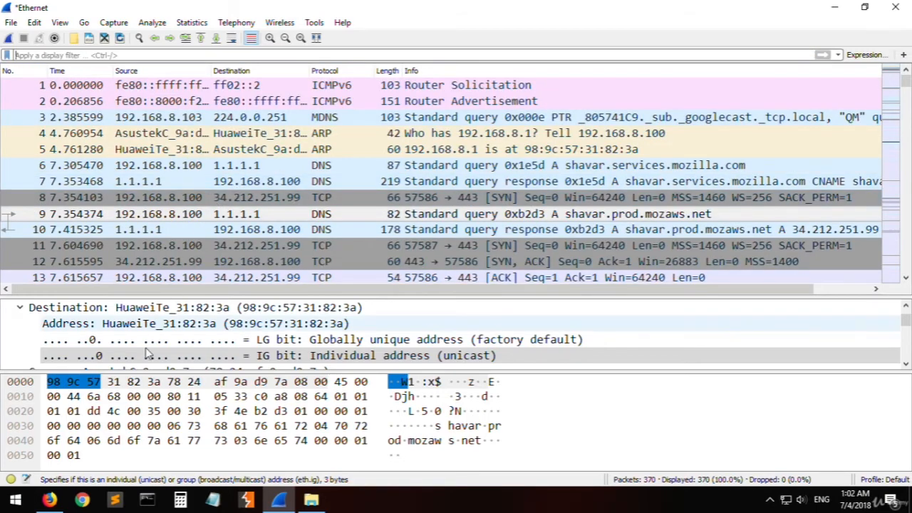
- Switch to Firefox, replace the DNS port results with a blank tab, enter youtube.com as its address, and return to Wireshark
click(49, 499)
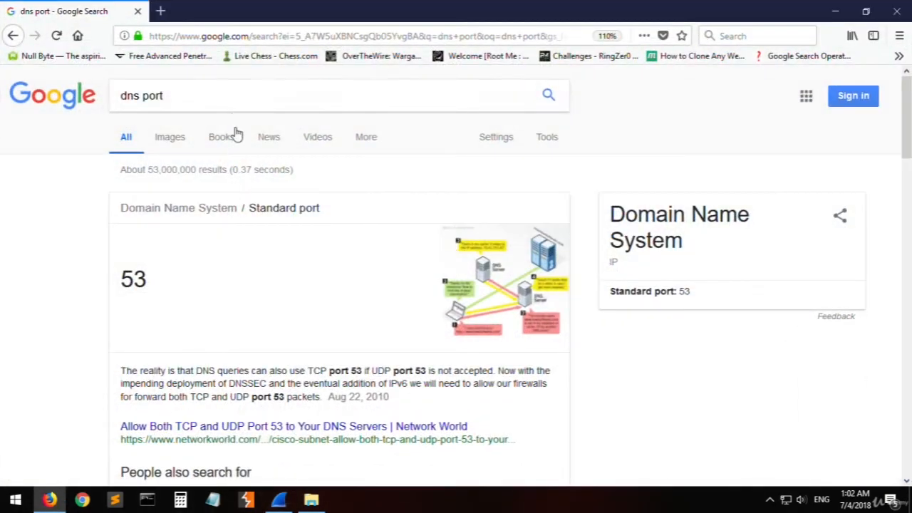
click(160, 10)
click(137, 11)
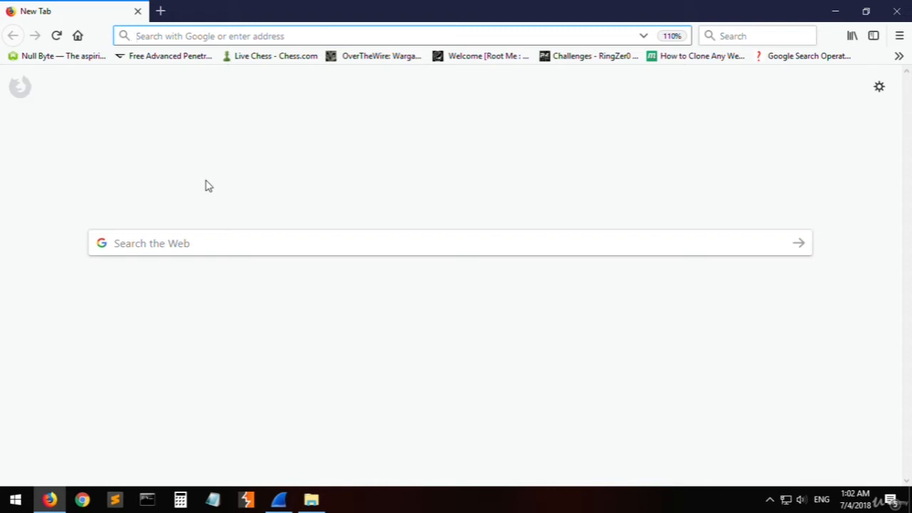
text(youtube.com/)
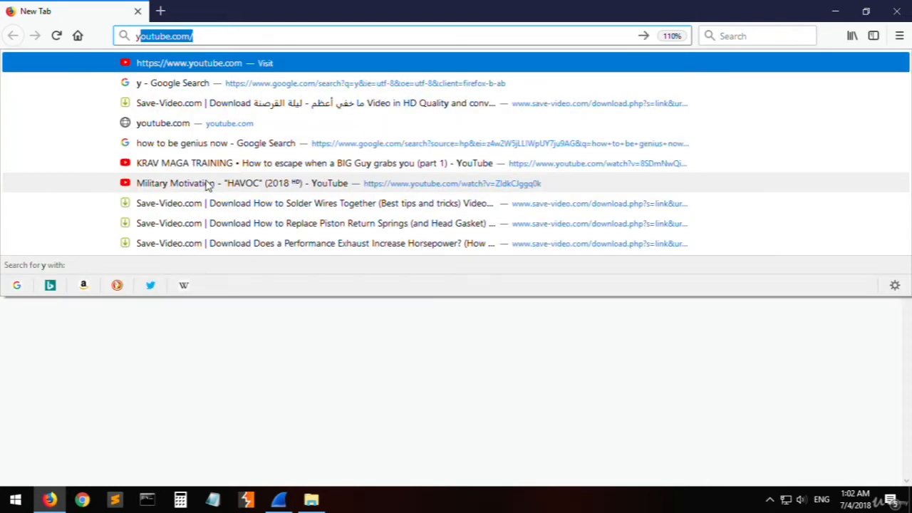
key(Return)
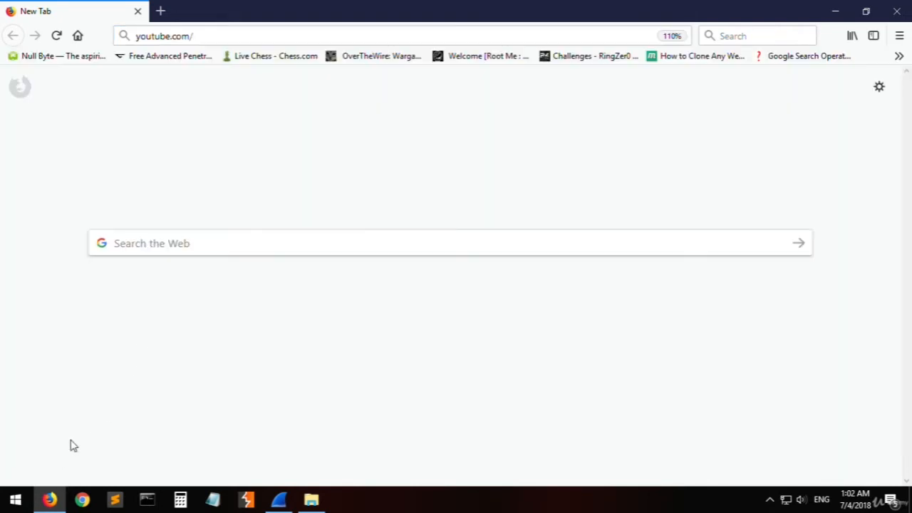
click(50, 502)
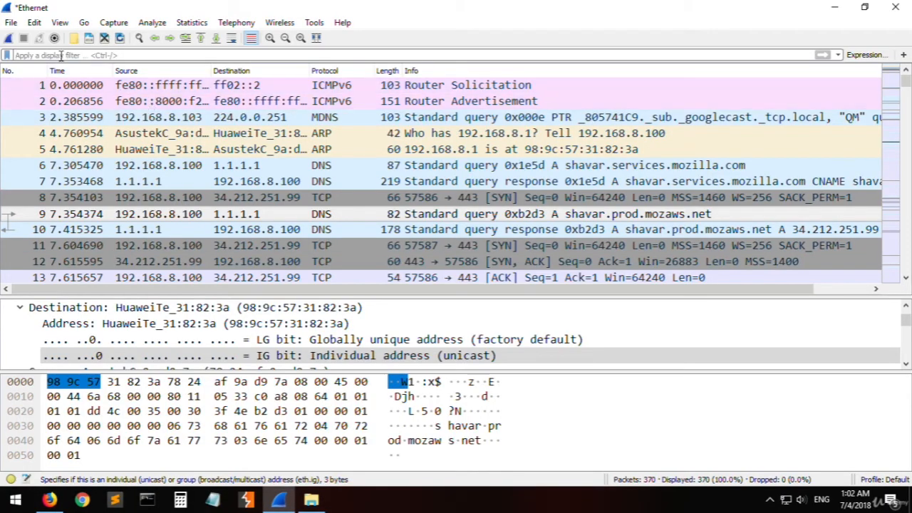
- Start a new capture on the Ethernet interface without saving the previous packets
click(80, 57)
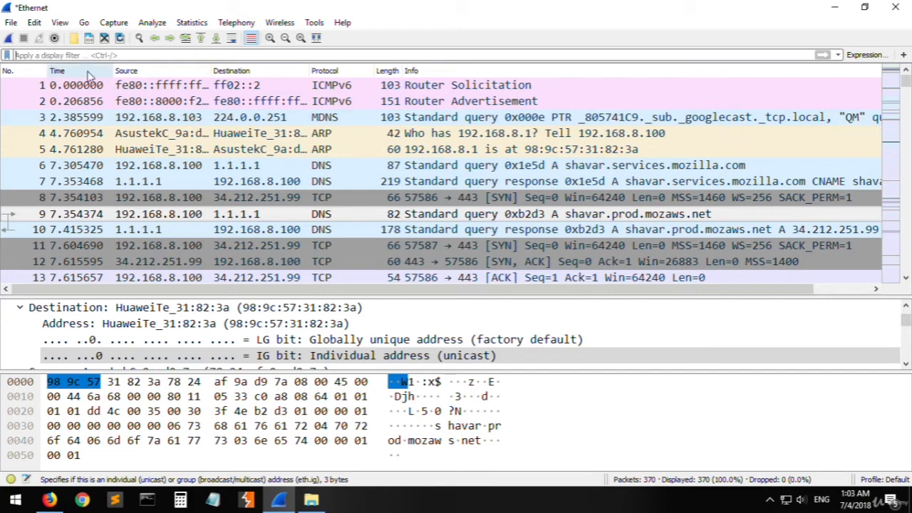
click(8, 37)
click(486, 266)
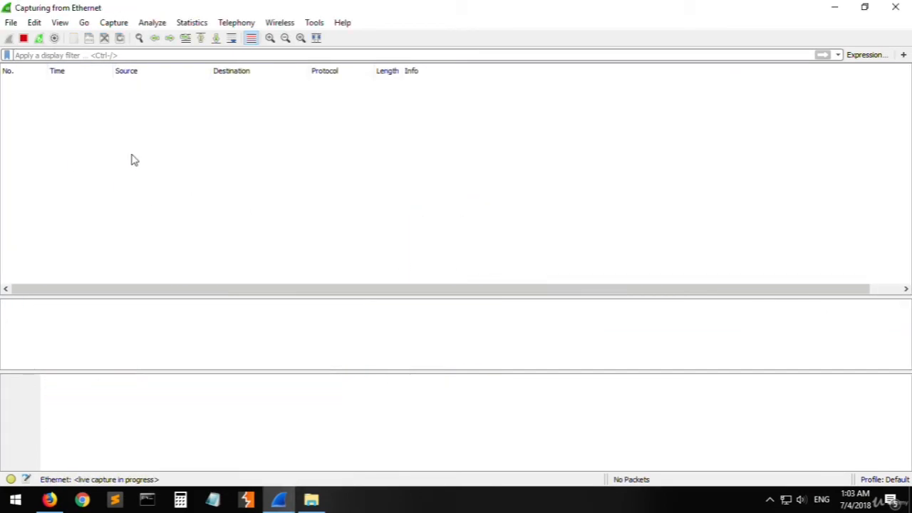
- Load youtube.com in Firefox, then switch back to Wireshark and stop the capture
click(49, 499)
click(149, 35)
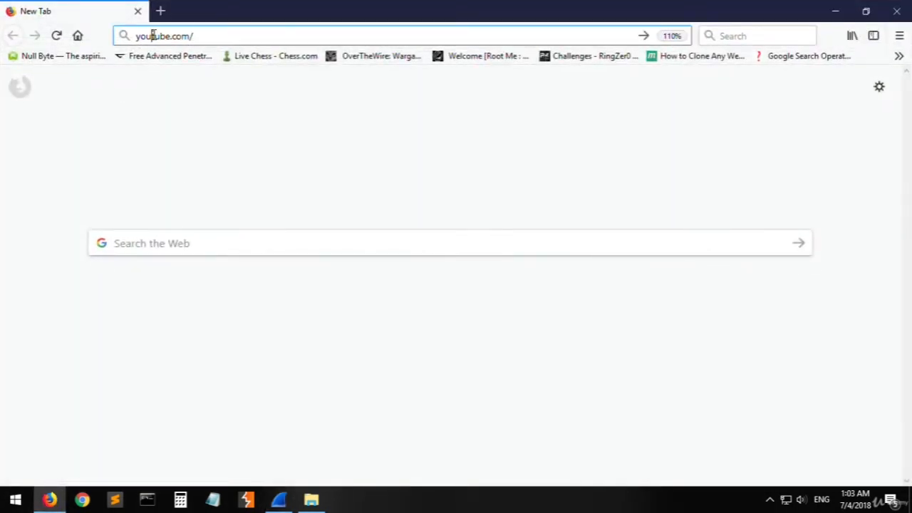
key(Return)
key(alt+Tab)
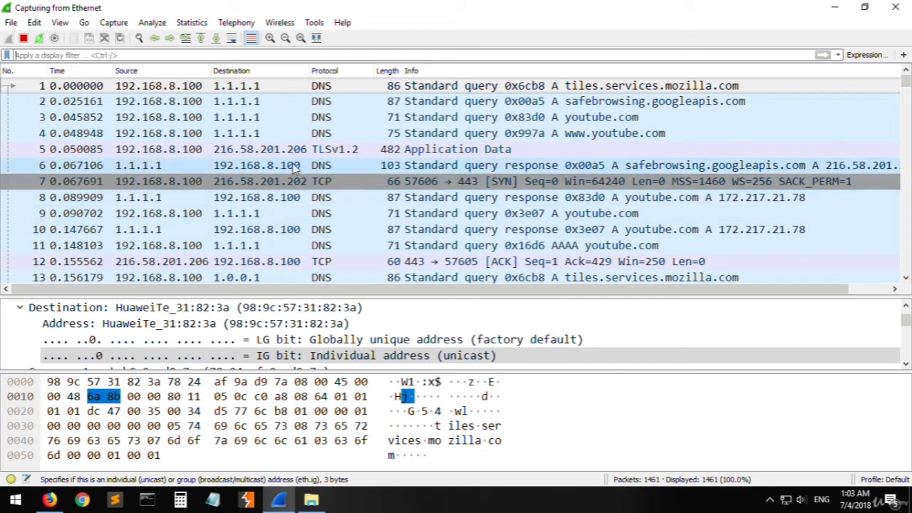
click(23, 40)
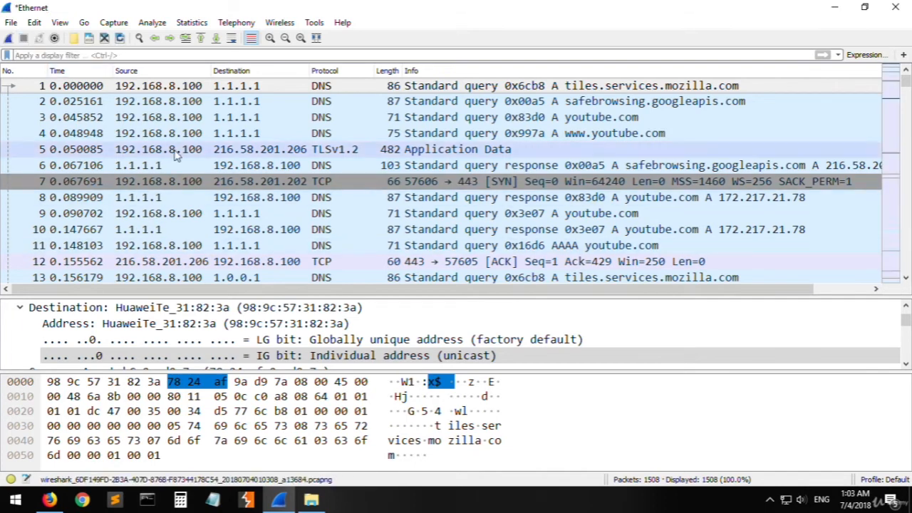
- Filter the YouTube capture by TCP port with tcp.port == 443 and apply the filter
click(213, 134)
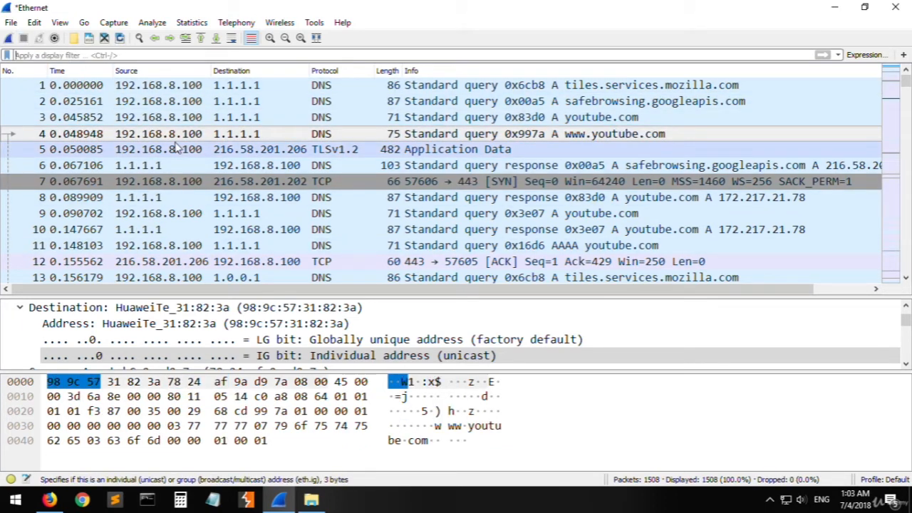
key(ctrl+slash)
text(tcp)
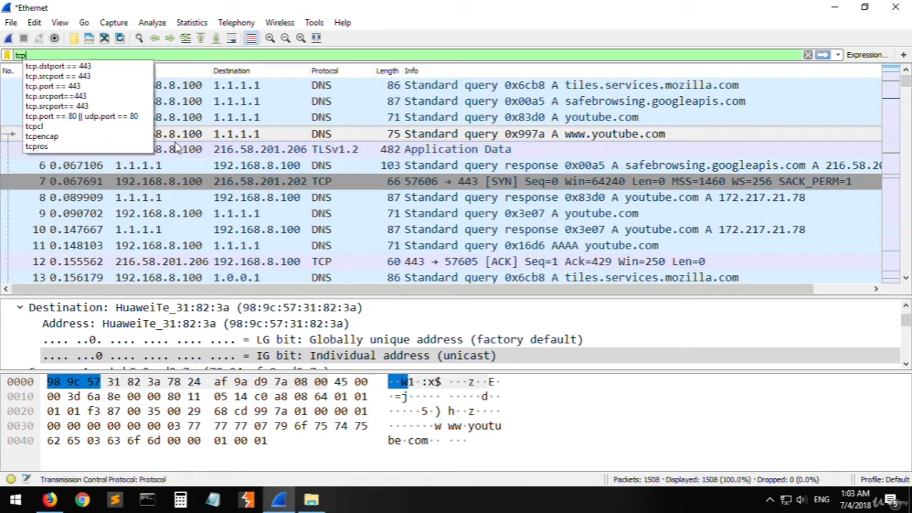
text(.)
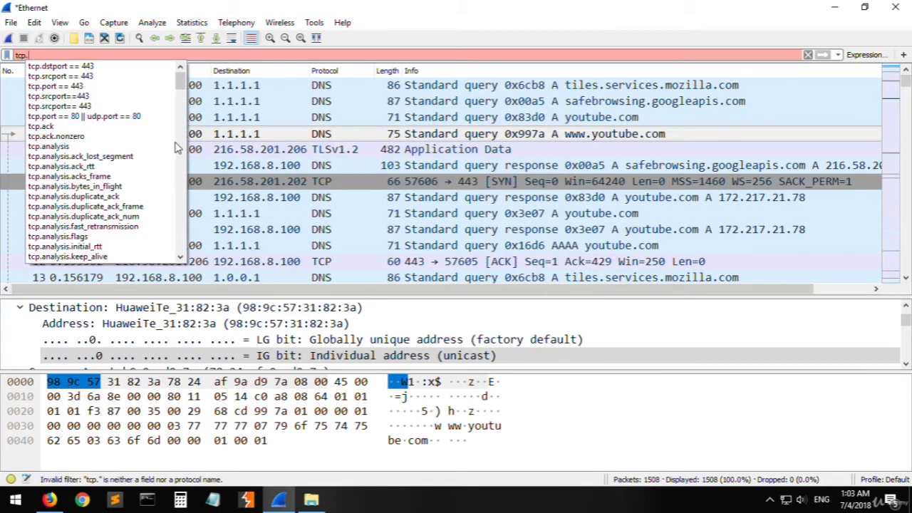
text(port ==)
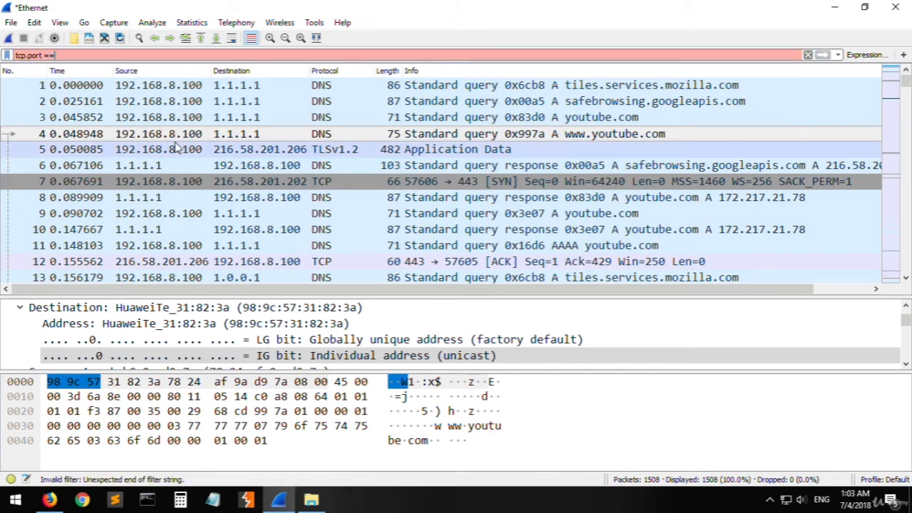
text( 443)
key(Return)
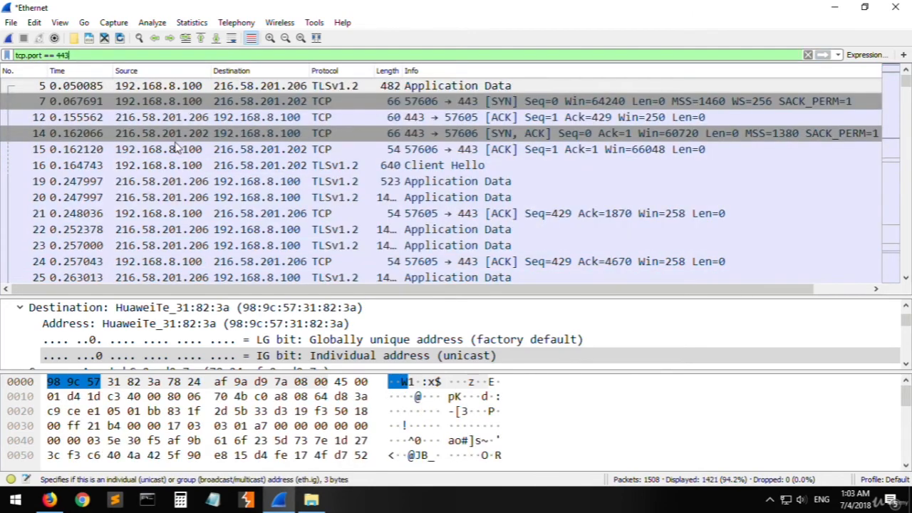
- Look through the filtered packets, then change the filter to tcp.srcport == 443 and apply it
scroll(549, 142, down, 20)
scroll(547, 137, down, 20)
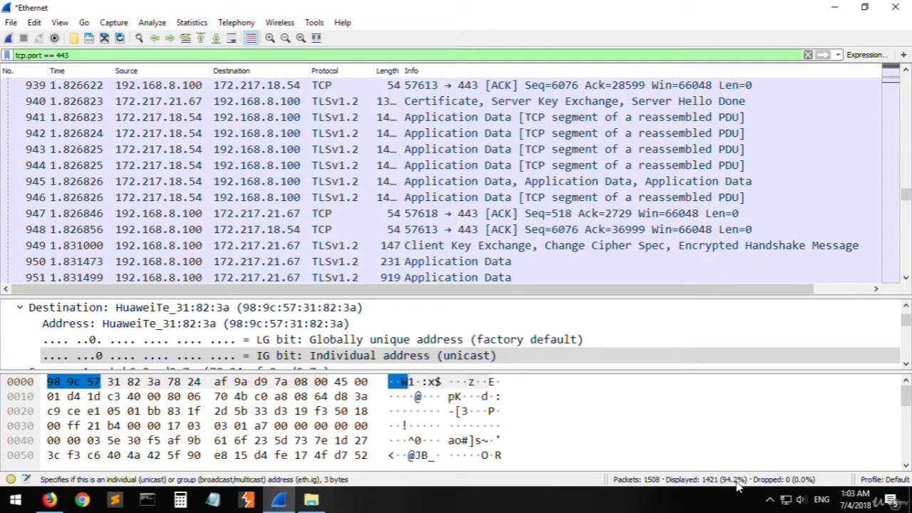
drag(905, 198, 907, 81)
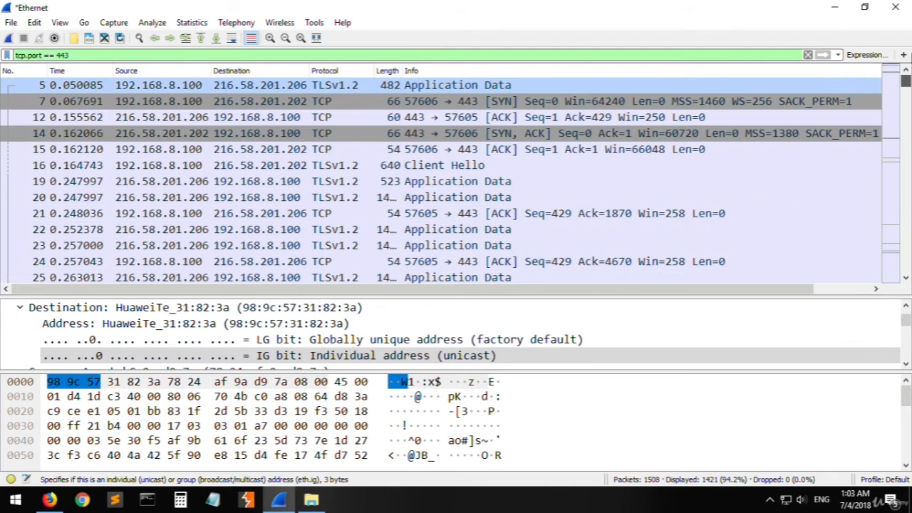
click(357, 150)
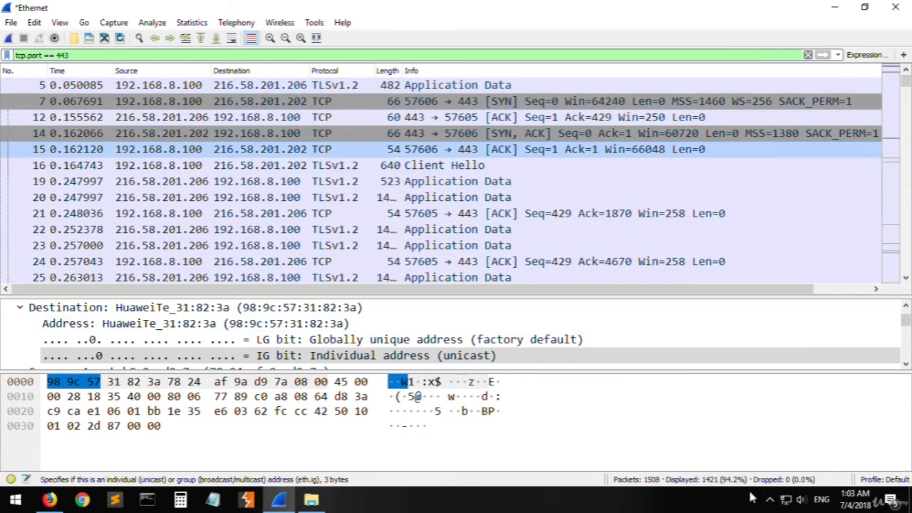
click(34, 55)
text(src)
key(Return)
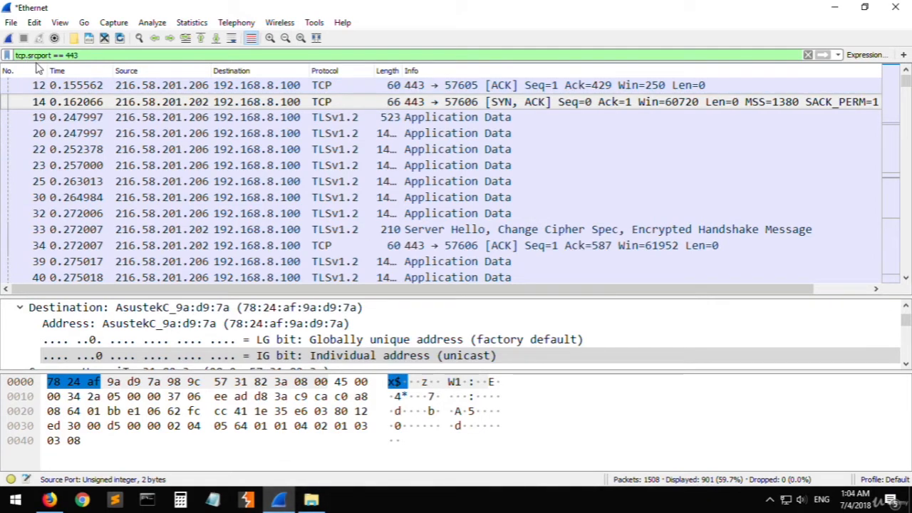
- Change the TCP filter from source port to destination port, making it tcp.dstport == 443
key(BackSpace)
key(BackSpace)
text(dst)
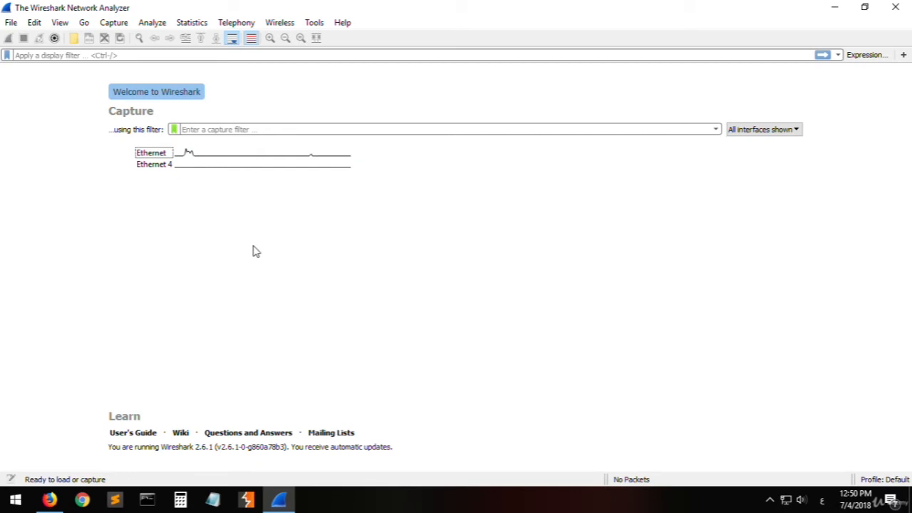
- Start a capture on the Ethernet interface and load google.com in Firefox with the English keyboard layout
double_click(200, 156)
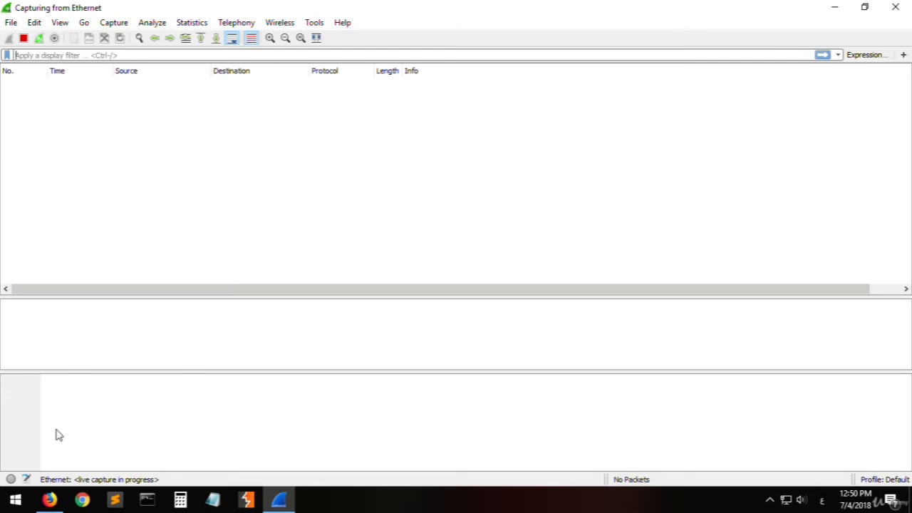
click(51, 497)
text(ل)
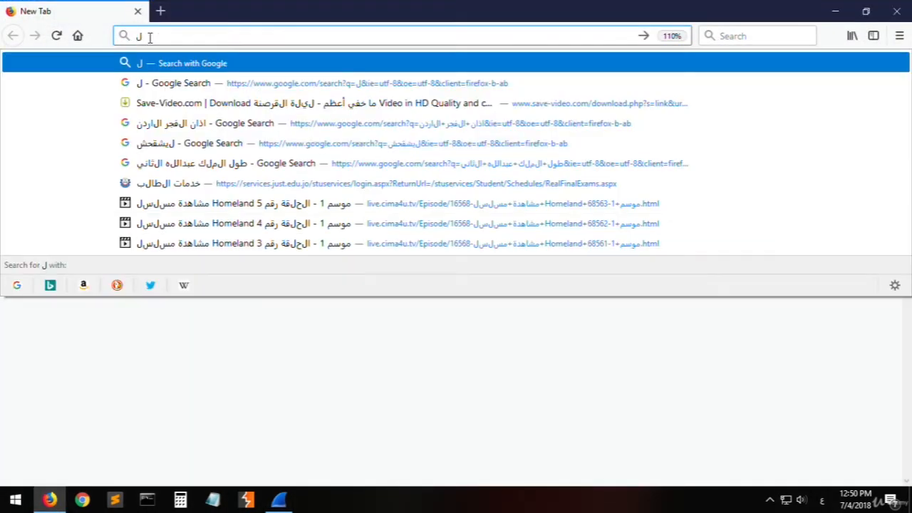
key(alt+shift)
key(BackSpace)
text(google.com)
key(Return)
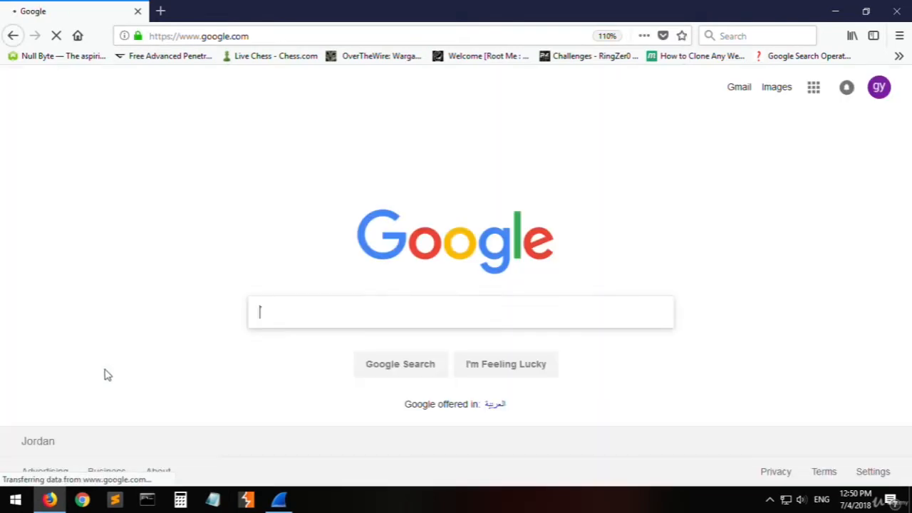
- Switch back to Wireshark, stop the capture, and go back to the first captured packets
key(alt+Tab)
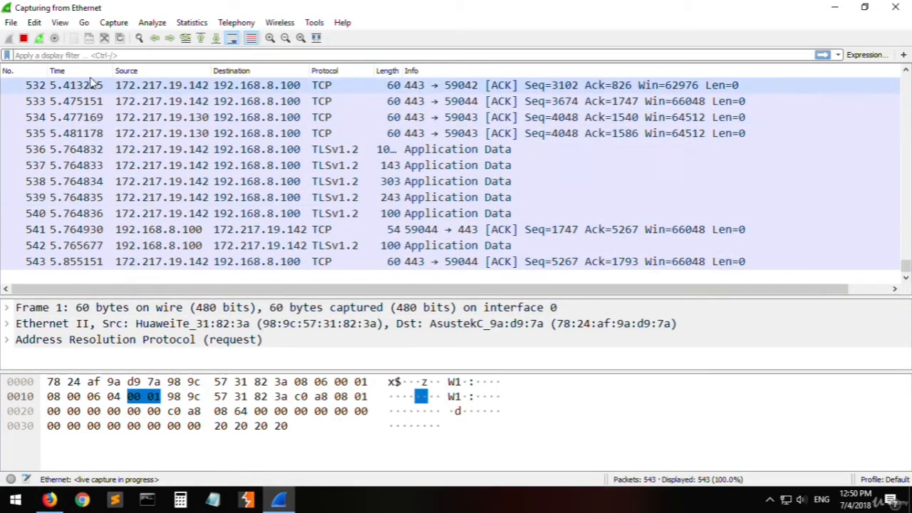
click(23, 40)
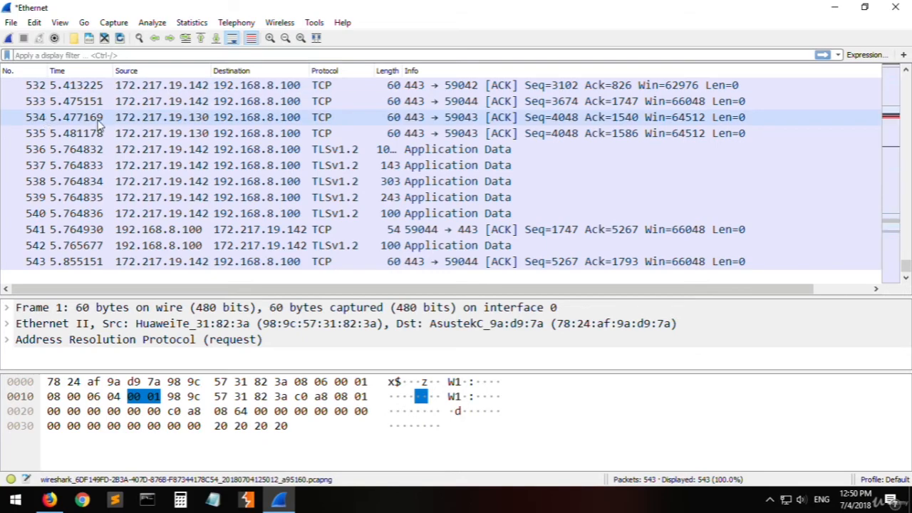
scroll(488, 230, up, 20)
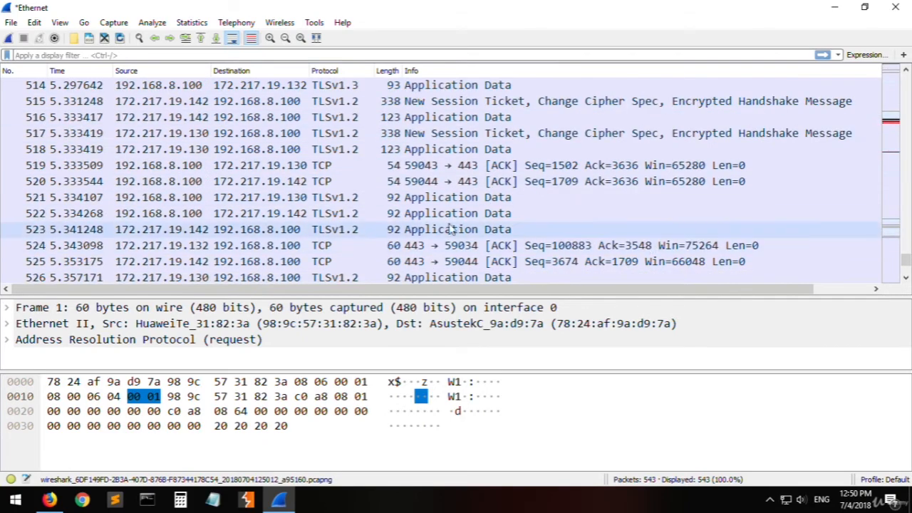
scroll(387, 173, down, 20)
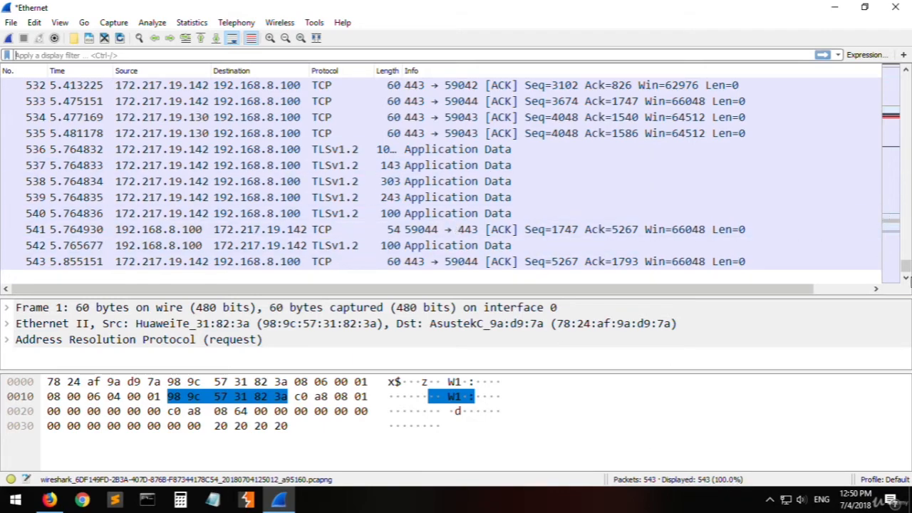
drag(905, 266, 906, 77)
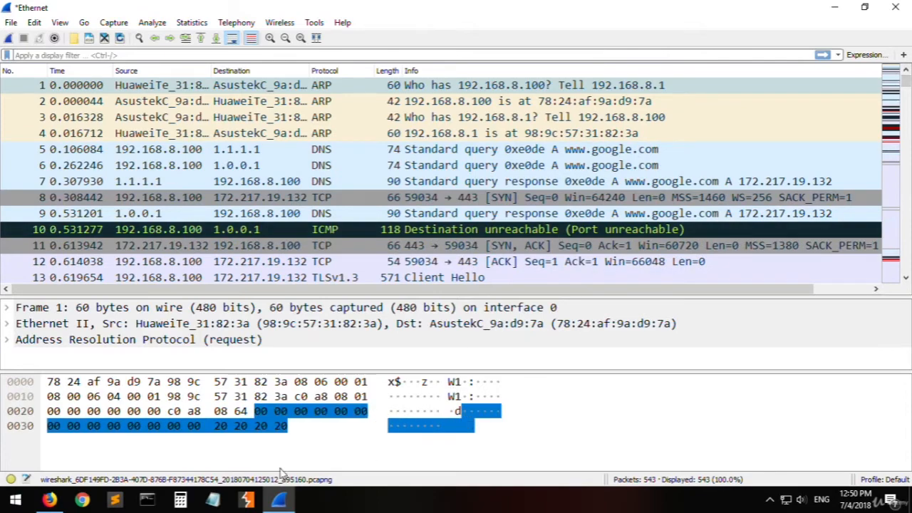
- Run ipconfig in Command Prompt, check the Ethernet adapter's IPv4 address and default gateway, and close the window
click(147, 500)
text(i)
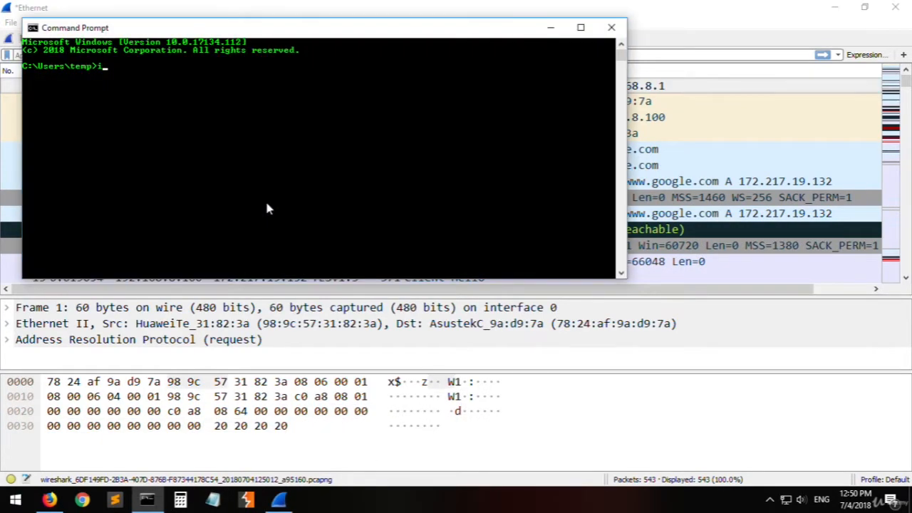
text(pconfig)
key(Return)
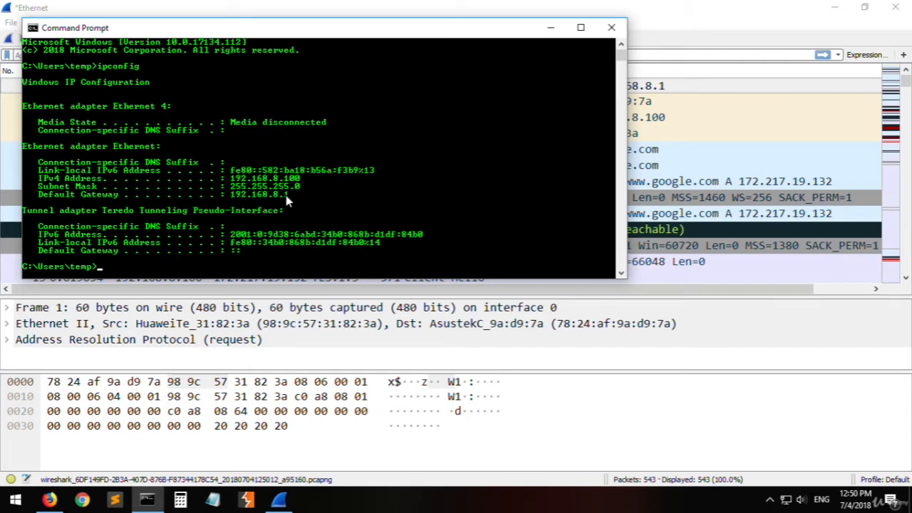
drag(286, 198, 230, 196)
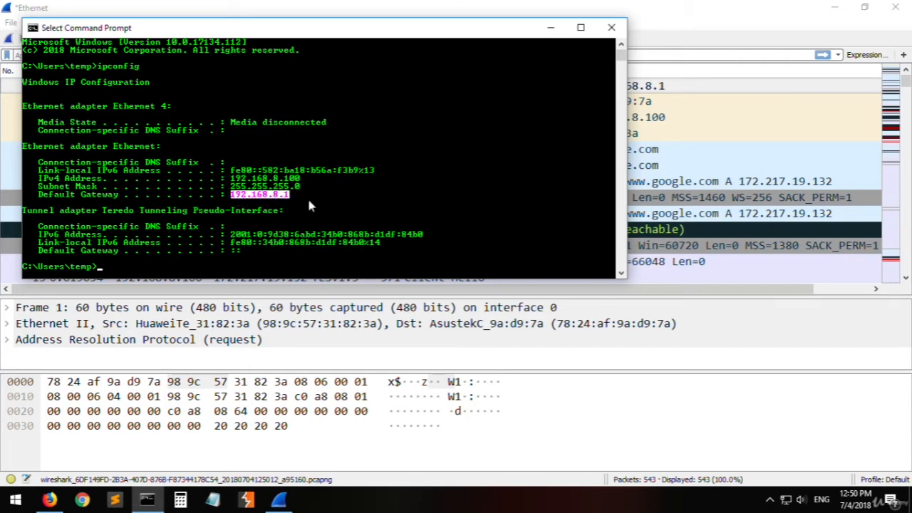
drag(39, 194, 232, 183)
right_click(407, 199)
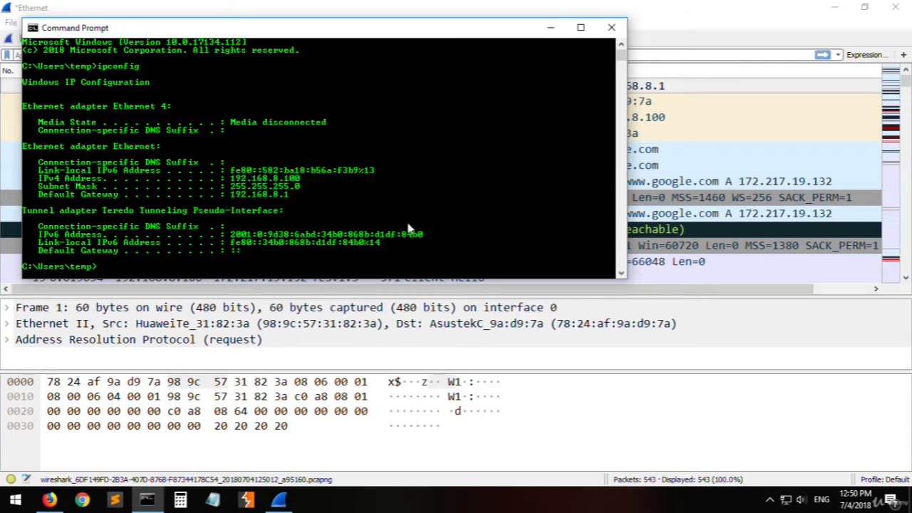
click(610, 28)
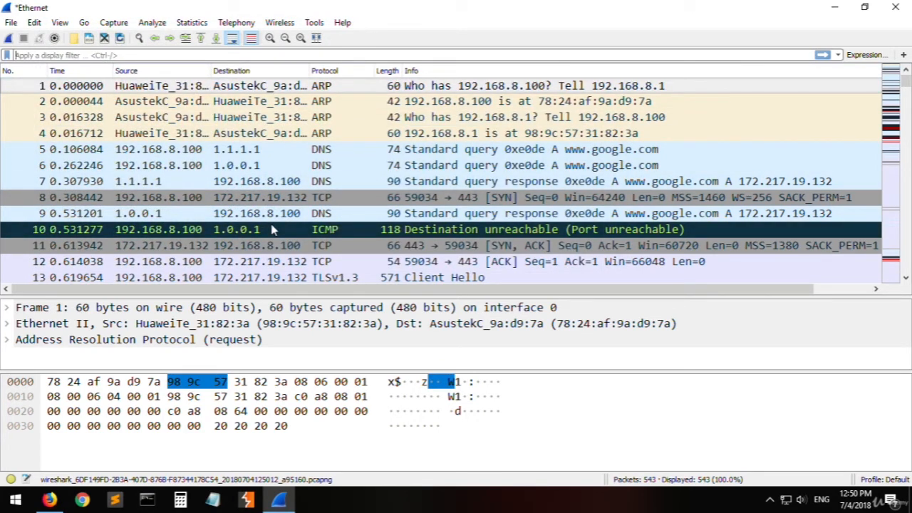
- Apply the display filter ip.addr == 192.168.8.100 and tcp.port == 443
text(ip.addr )
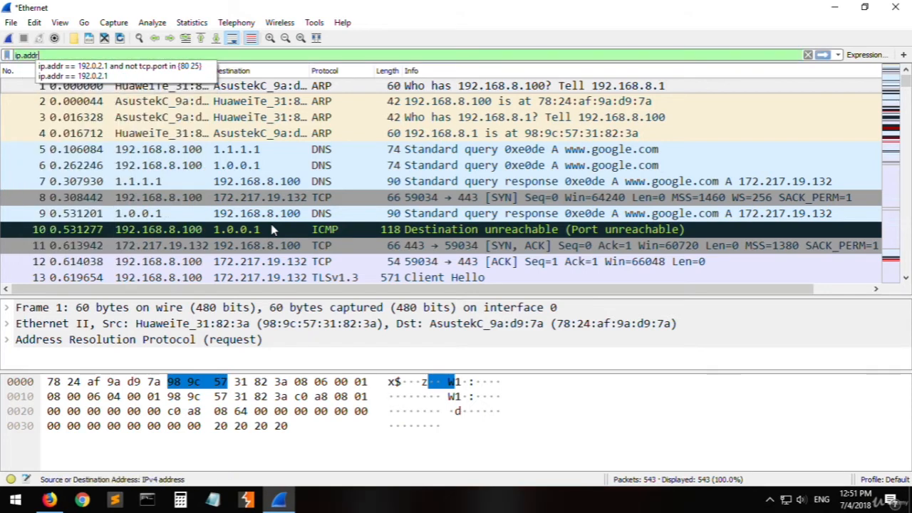
text(== 192.168.8.100)
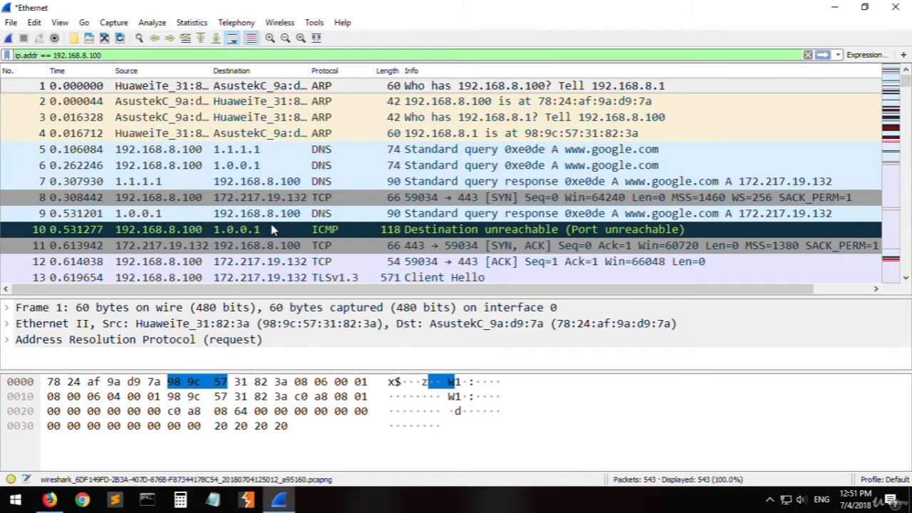
text( and )
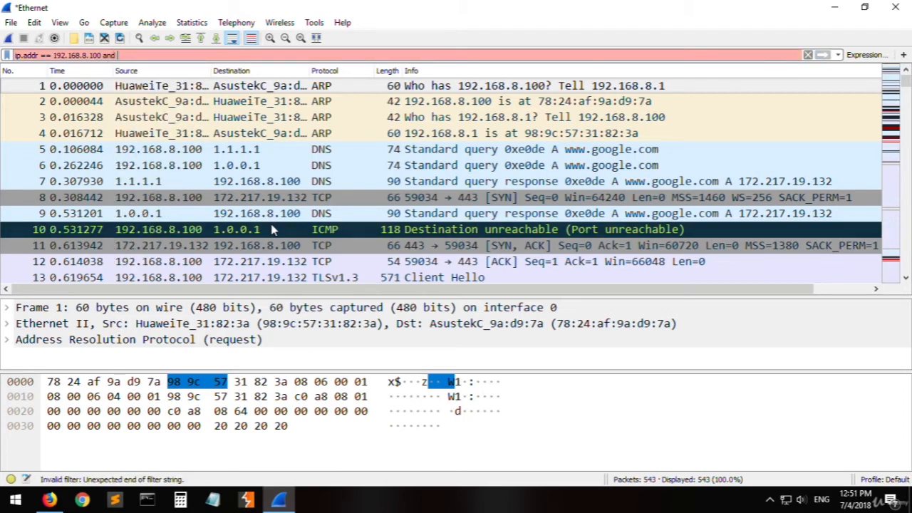
text(tcp.)
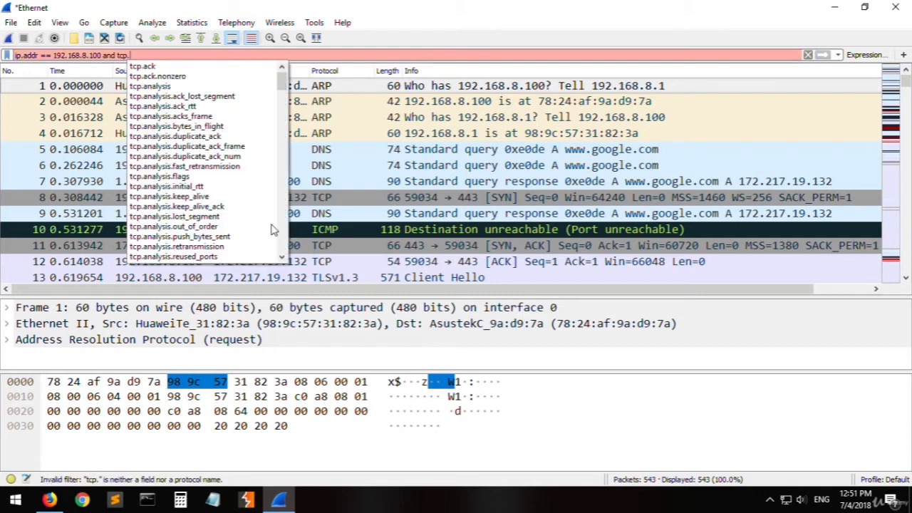
text(port)
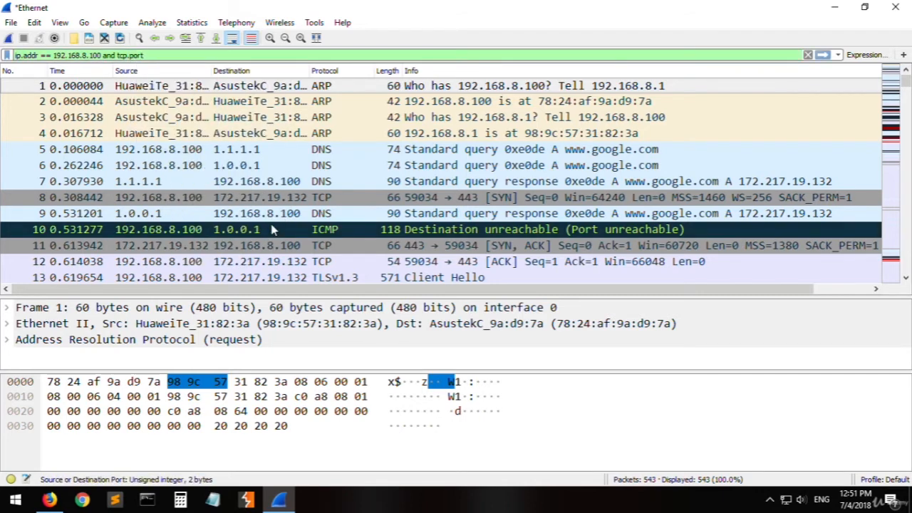
text( ==)
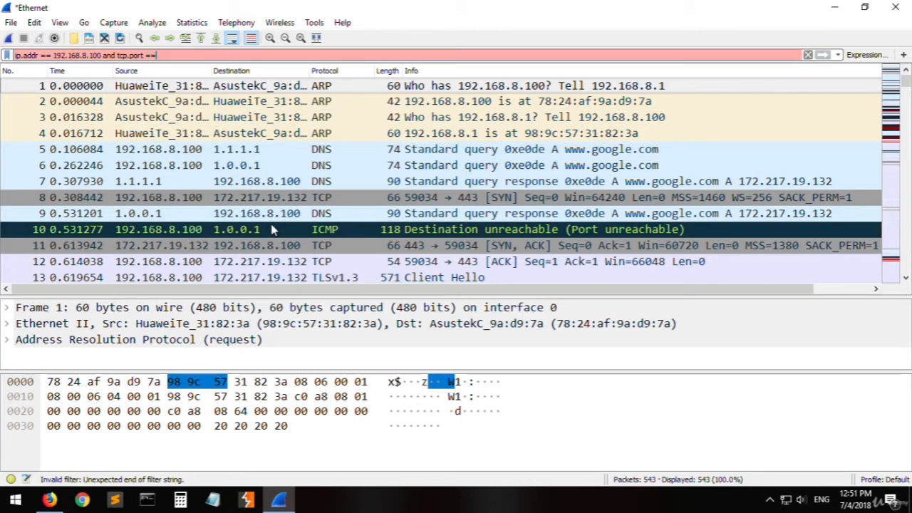
text( 443)
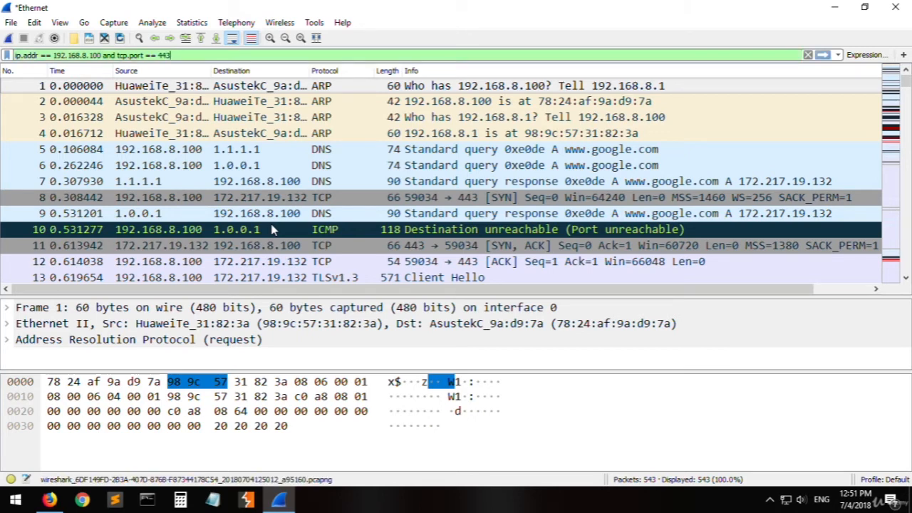
key(Return)
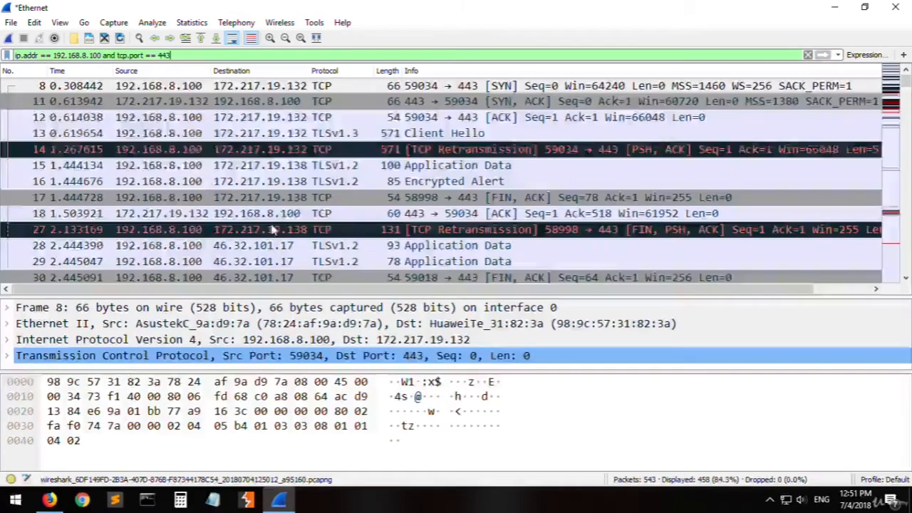
- Compare the source and destination addresses of the first filtered packets with the address and port conditions in the filter
click(358, 117)
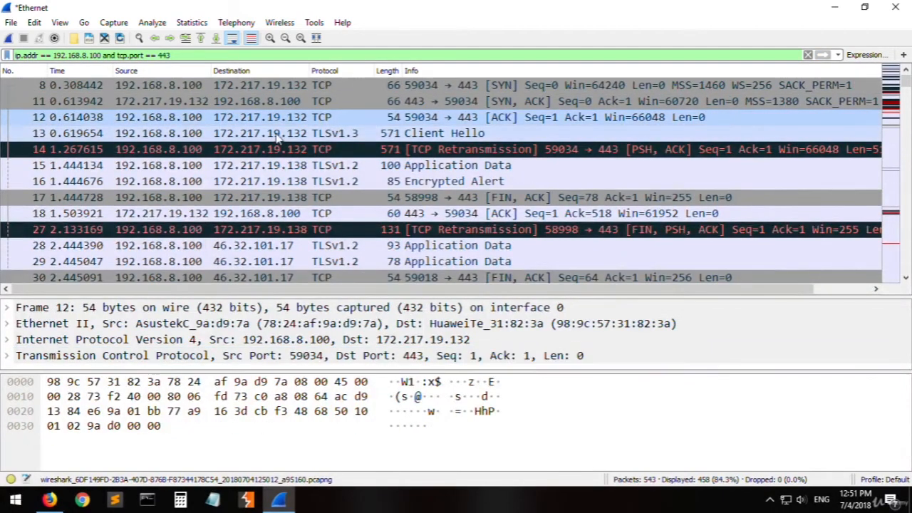
key(Down)
click(169, 86)
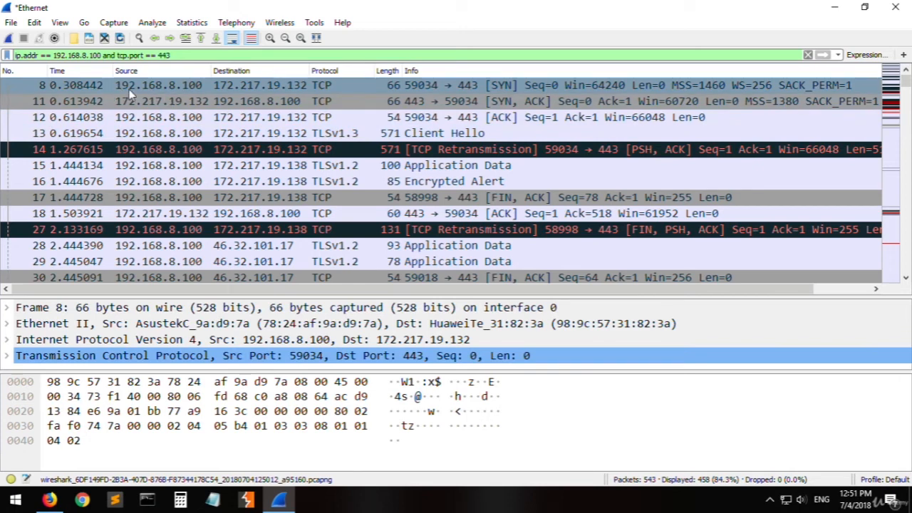
click(270, 103)
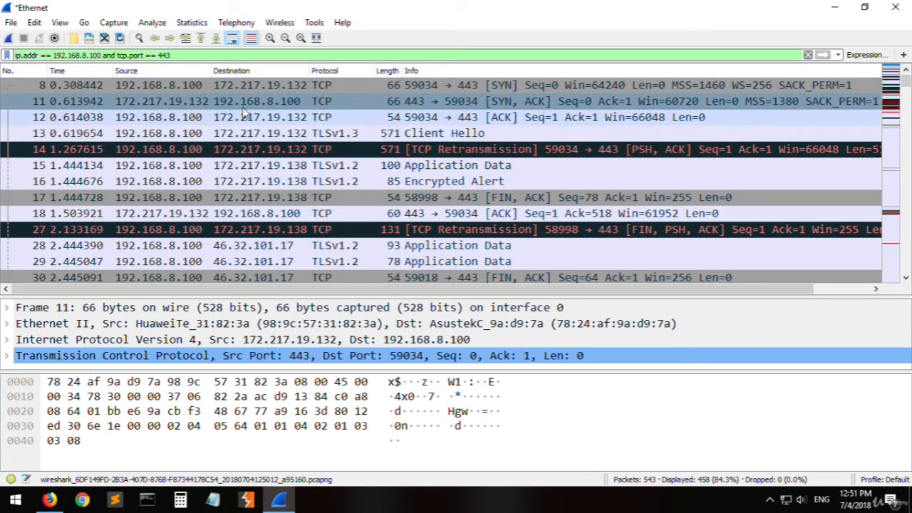
drag(102, 56, 83, 56)
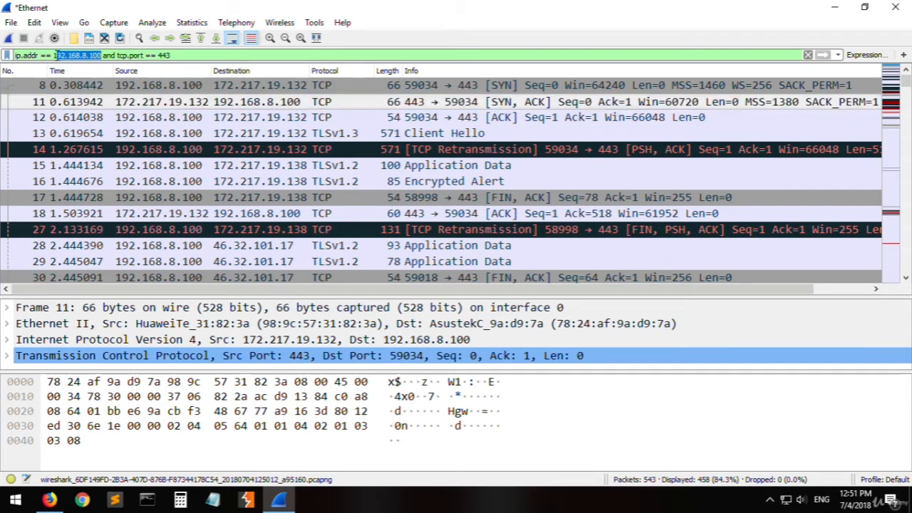
double_click(30, 55)
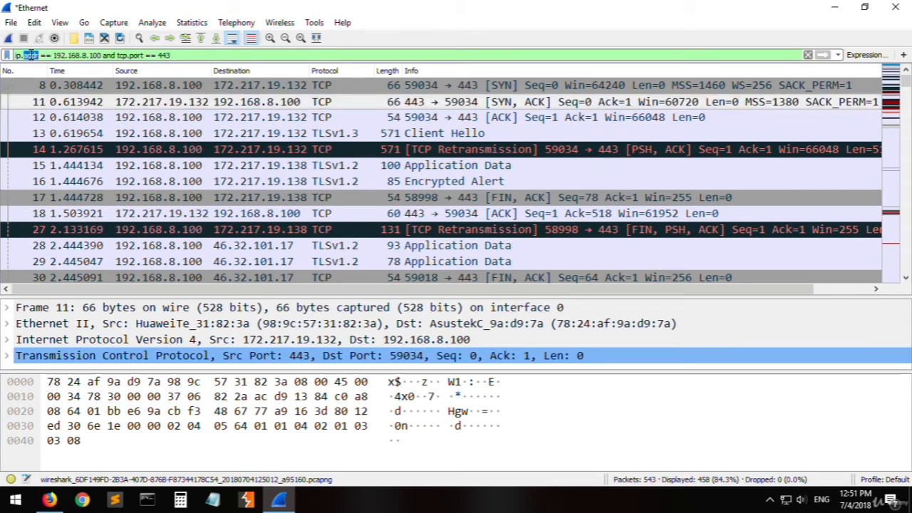
click(131, 55)
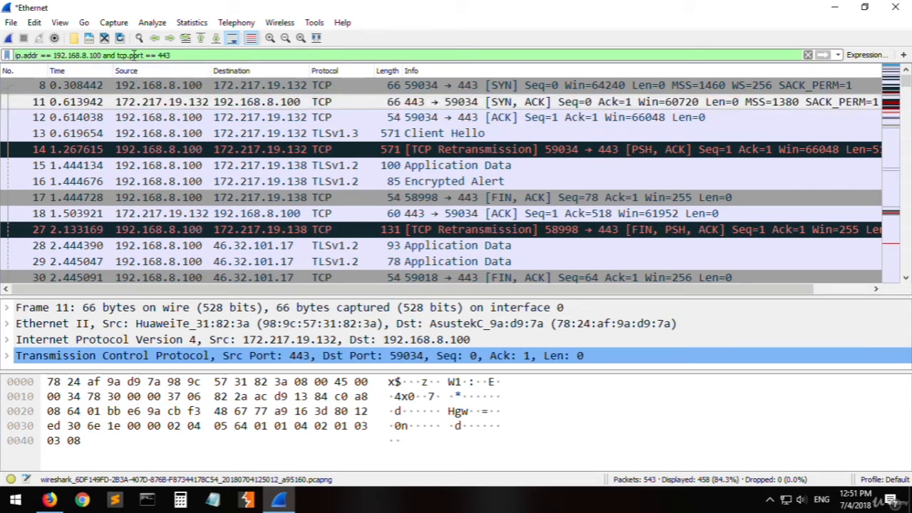
double_click(133, 54)
click(427, 149)
scroll(456, 182, down, 10)
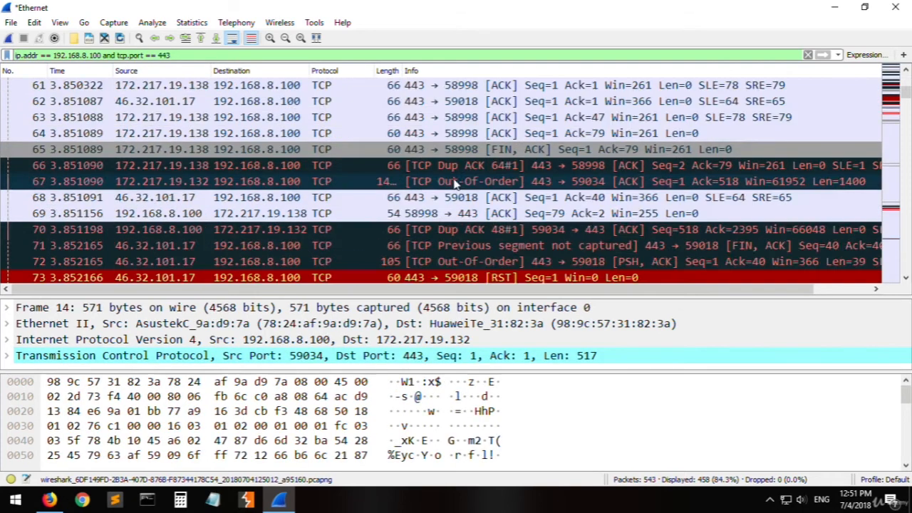
scroll(456, 182, up, 10)
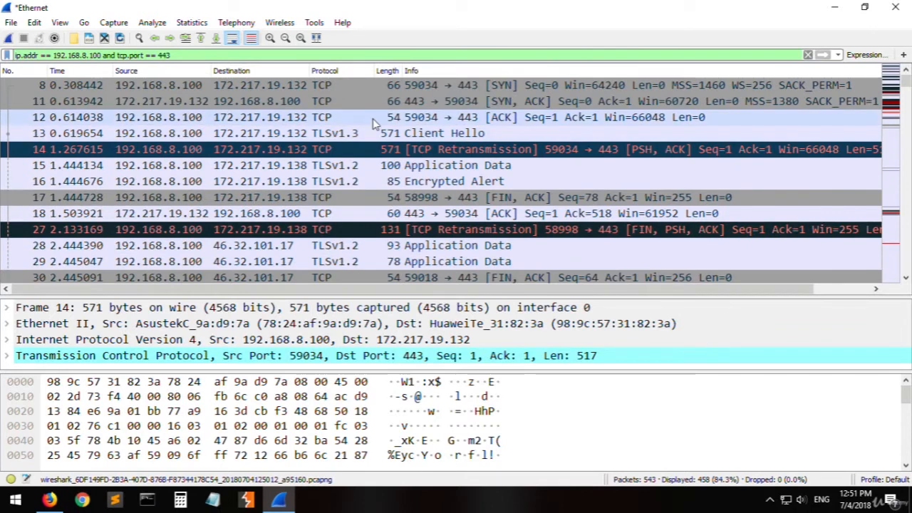
- Examine the SYN and SYN, ACK packets against the port 443 condition, then look through the remaining filtered packets
click(329, 86)
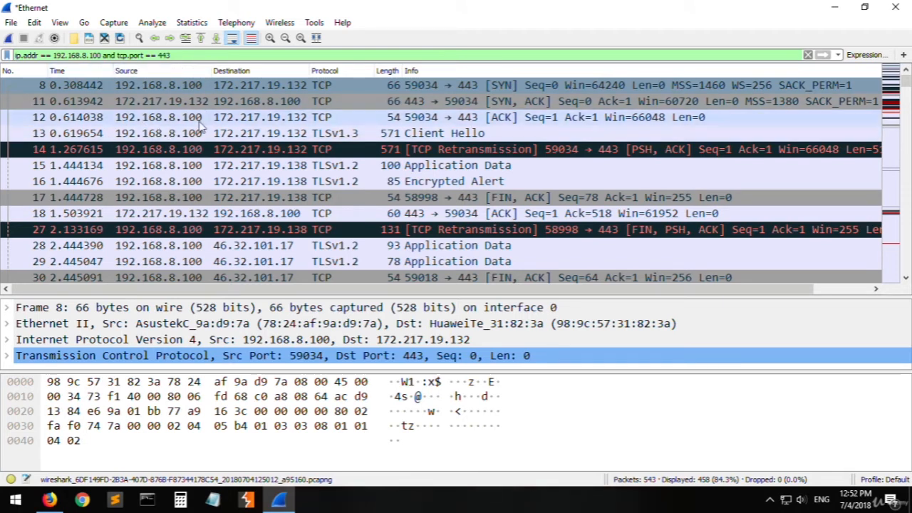
click(269, 101)
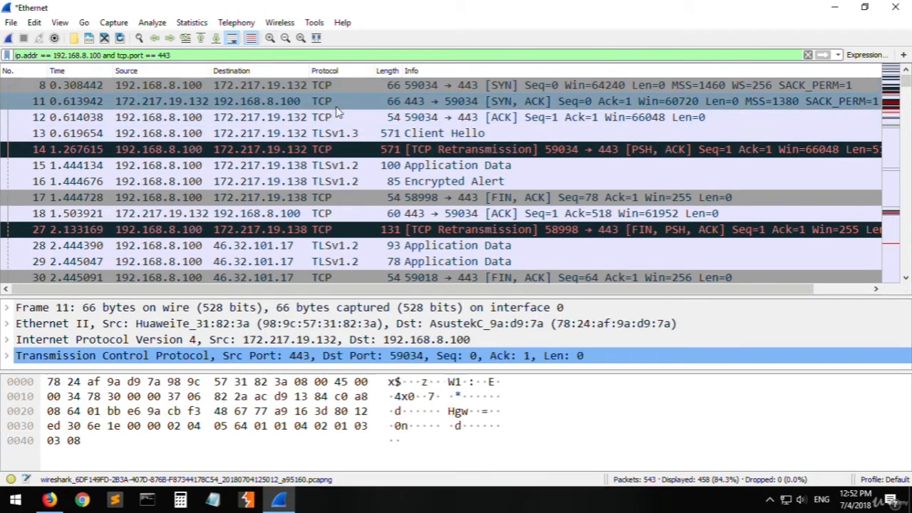
click(190, 88)
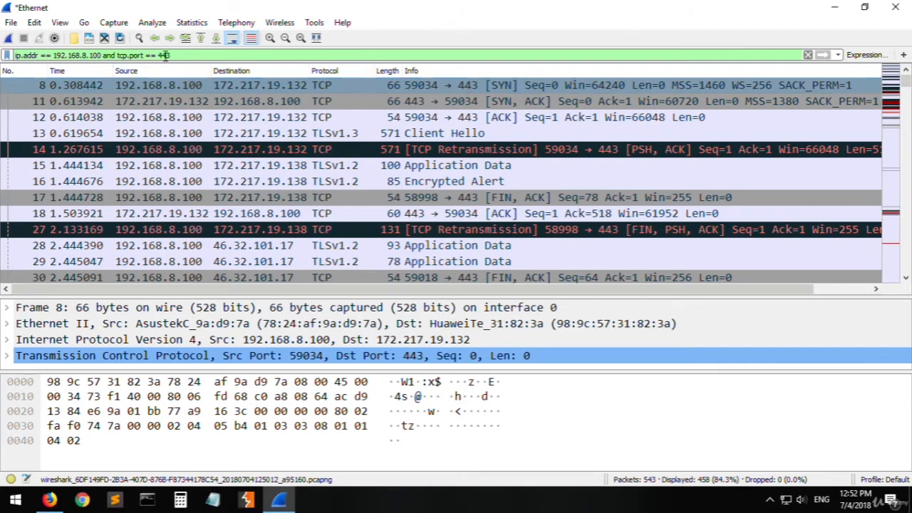
click(391, 134)
click(404, 87)
scroll(435, 160, down, 20)
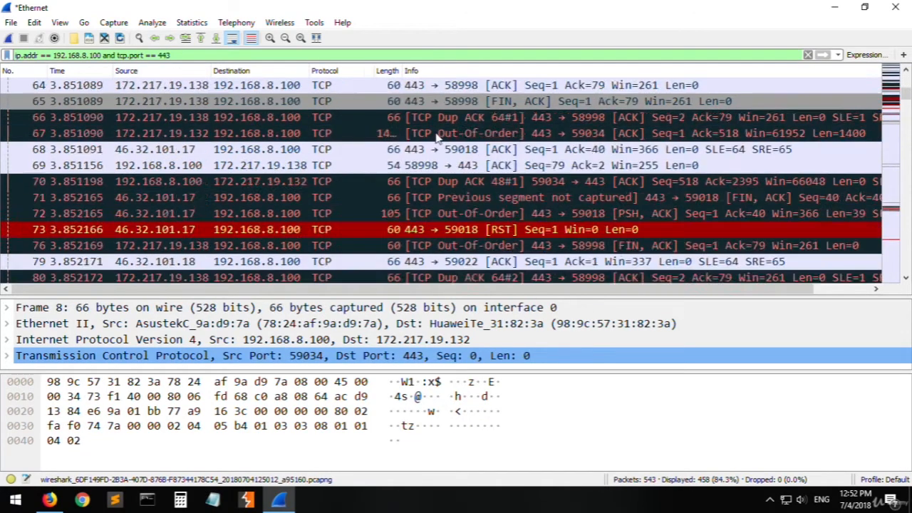
scroll(435, 161, down, 9)
scroll(413, 153, up, 20)
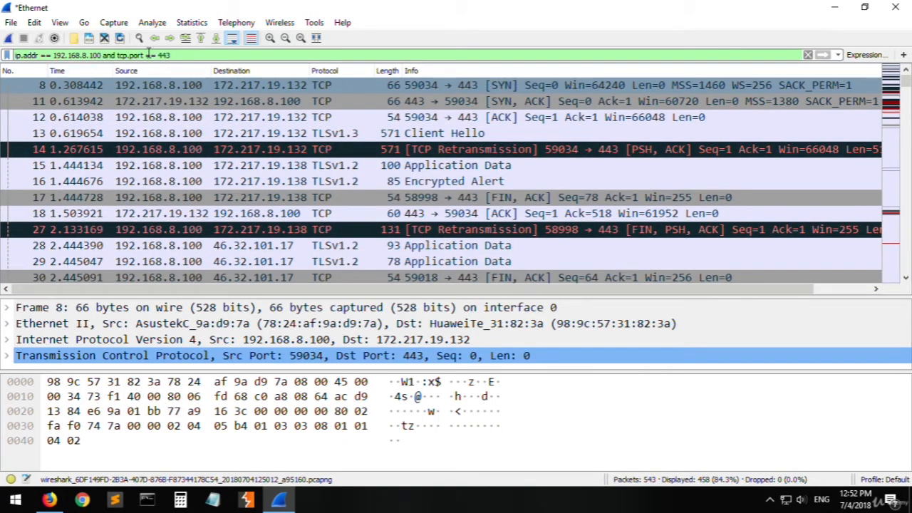
- Replace the and operator with or, applying the filter ip.addr == 192.168.8.100 or tcp.port == 443
double_click(109, 55)
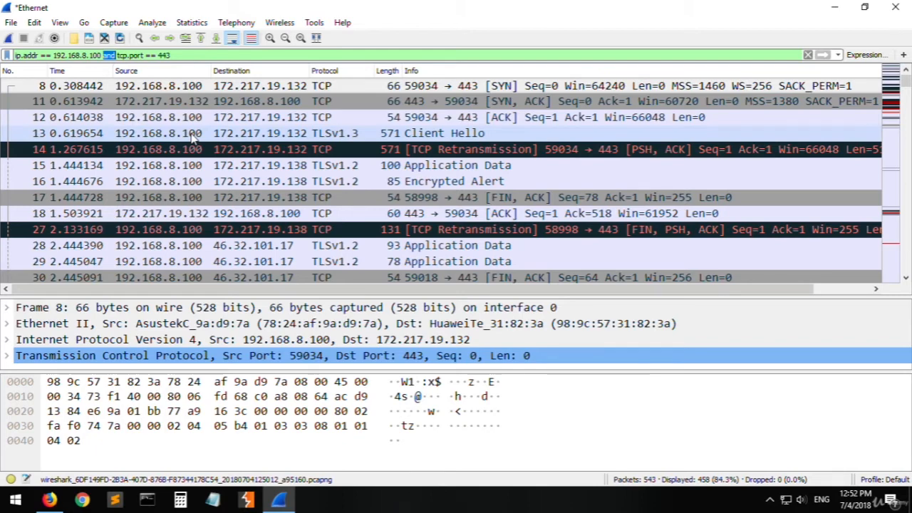
text(or)
key(Return)
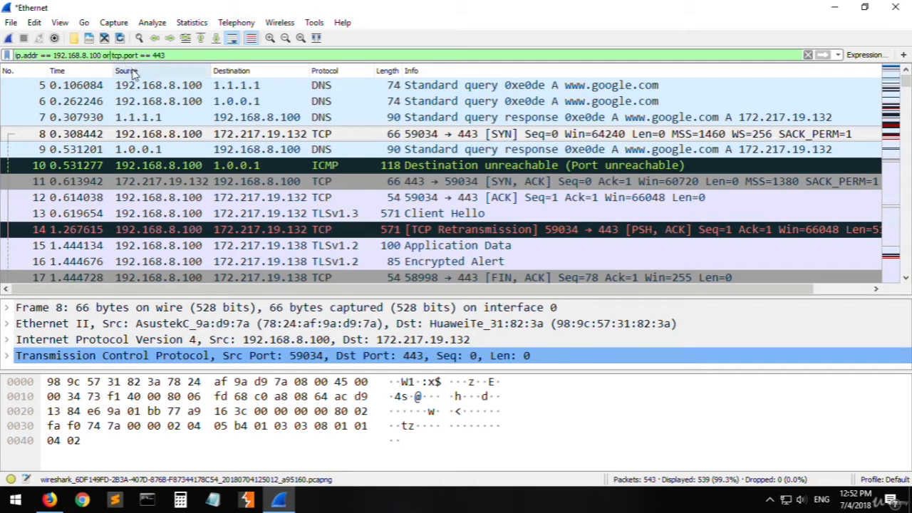
- Inspect the DNS and ICMP packets in the filtered list and relate them to the filter's or operator
click(366, 118)
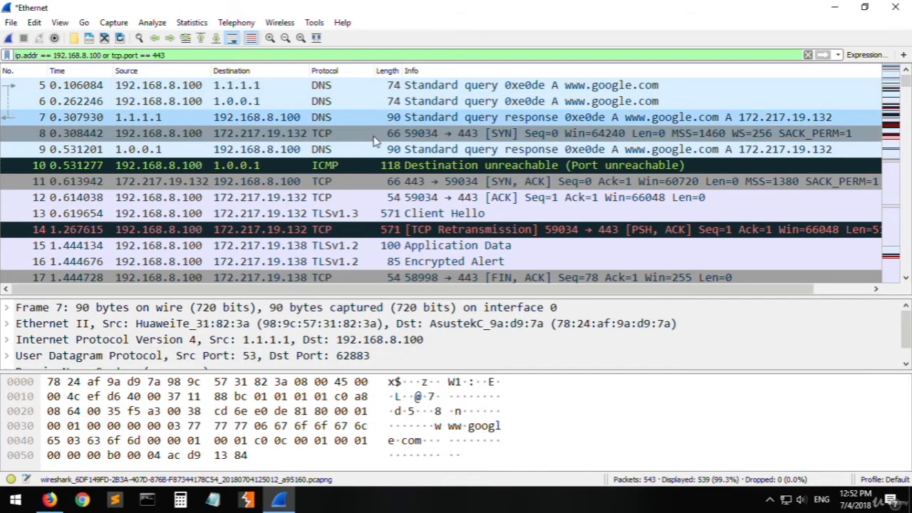
click(366, 101)
click(365, 168)
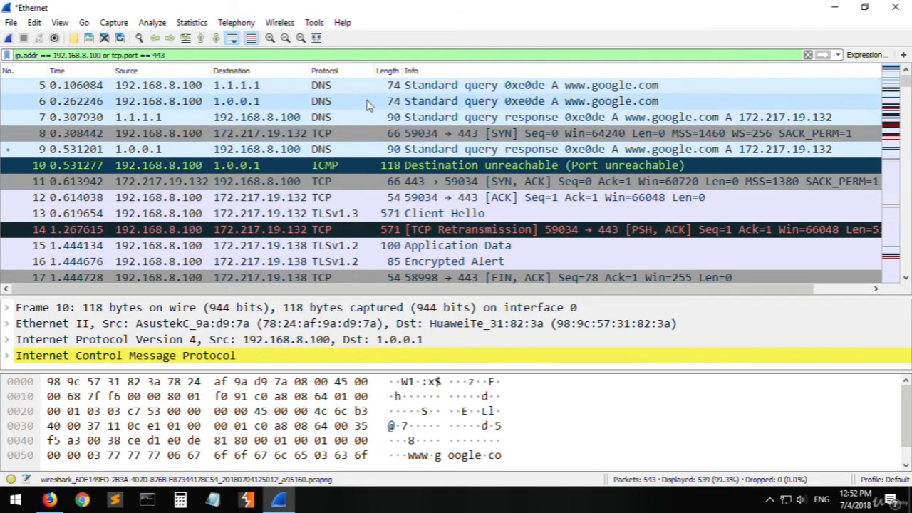
click(269, 88)
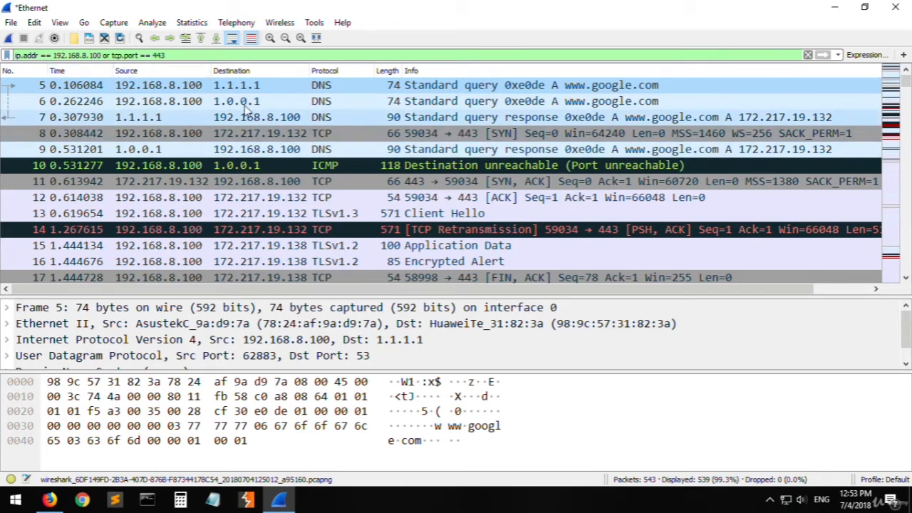
click(106, 54)
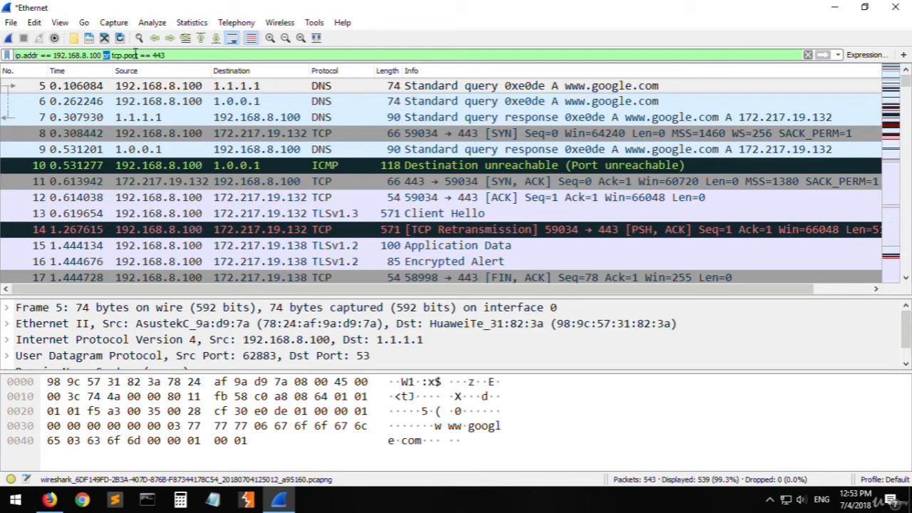
- Clear the display filter and apply the empty filter to list all captured packets
drag(181, 54, 21, 47)
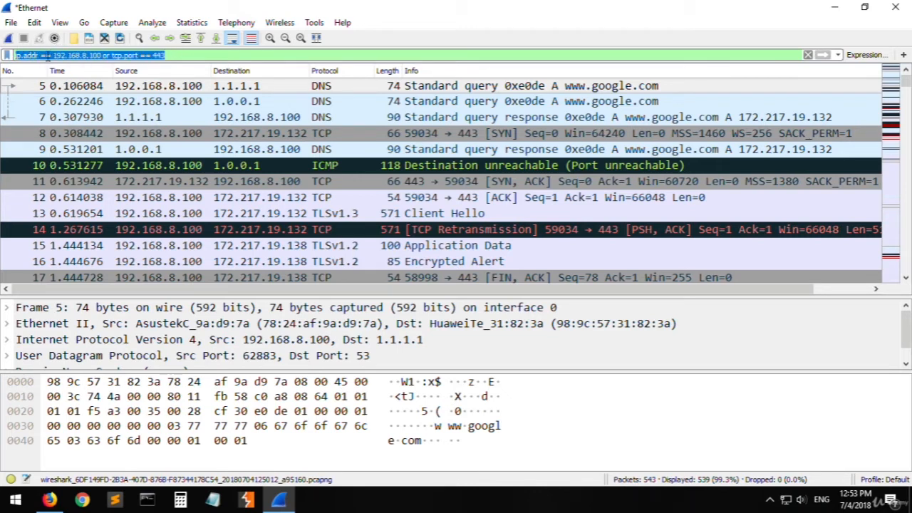
key(BackSpace)
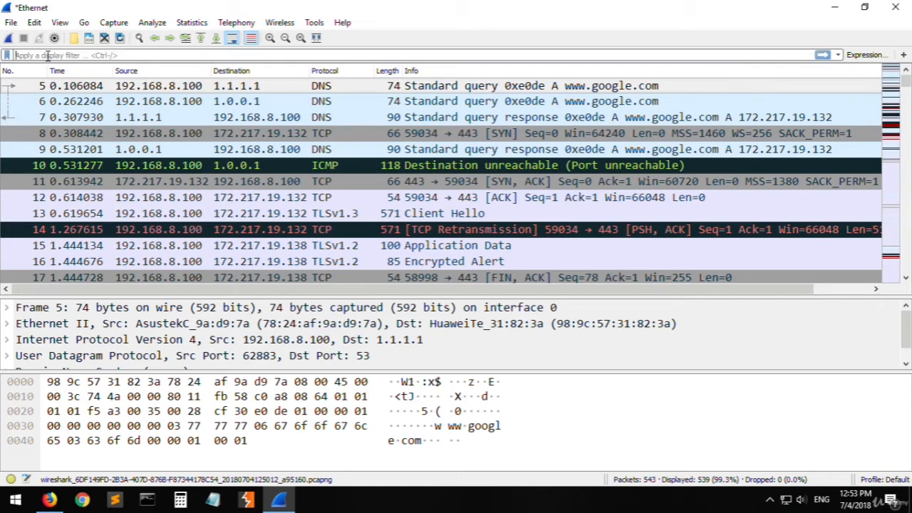
key(Return)
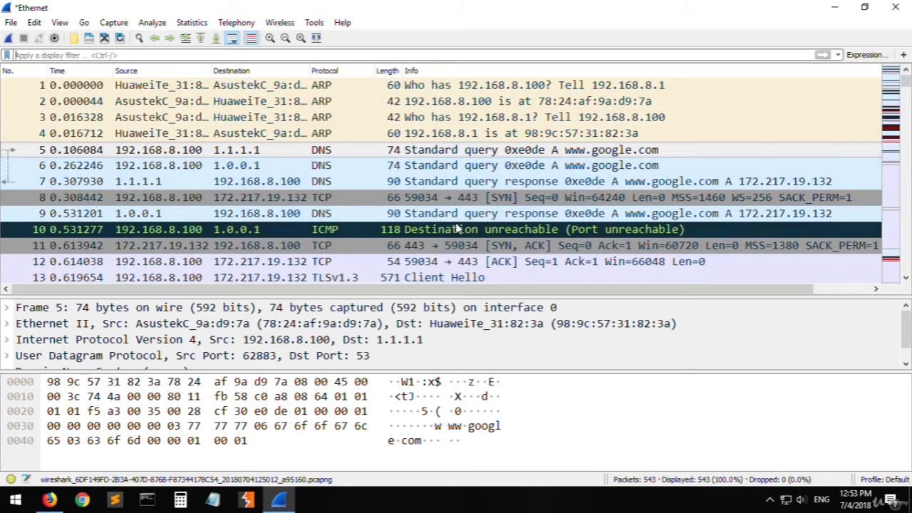
scroll(379, 244, down, 1)
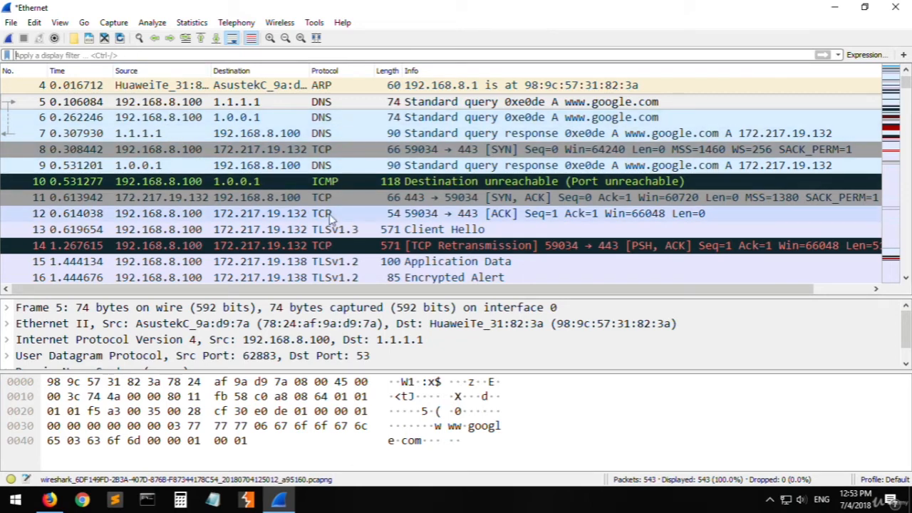
click(49, 499)
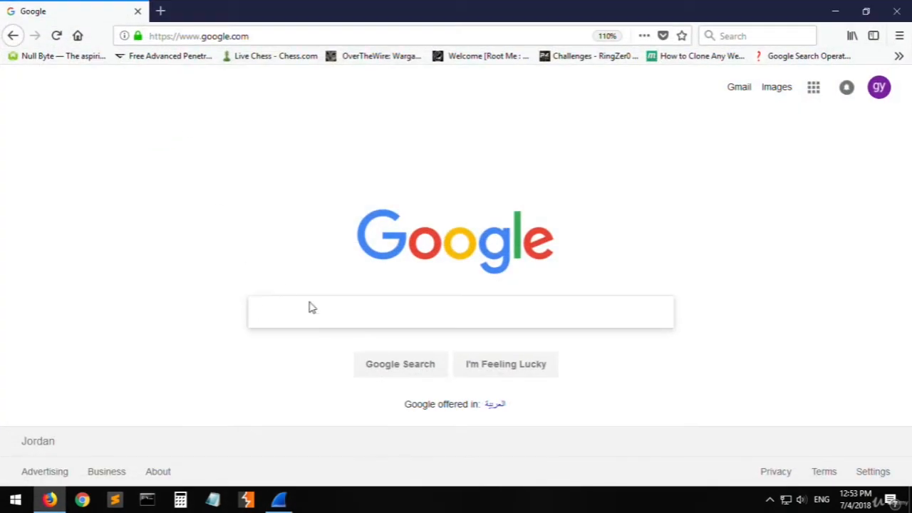
click(160, 11)
text(youtube.com)
key(Return)
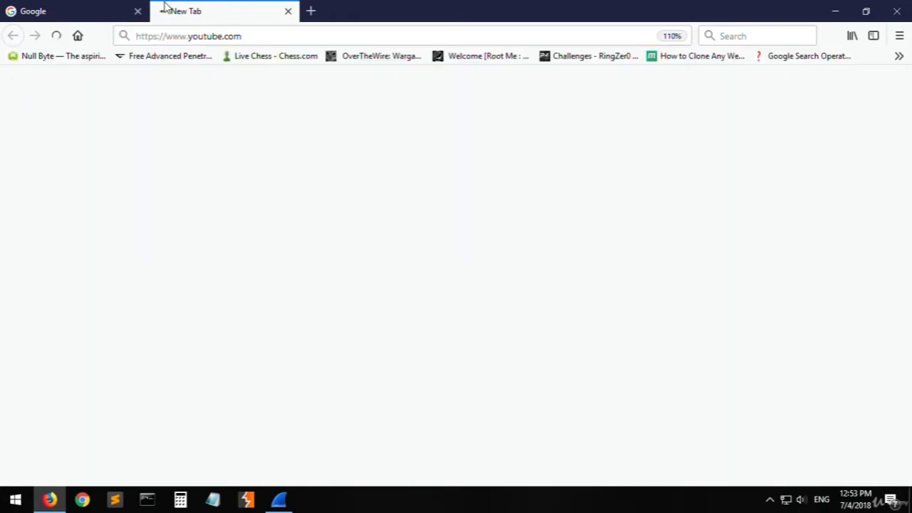
click(51, 499)
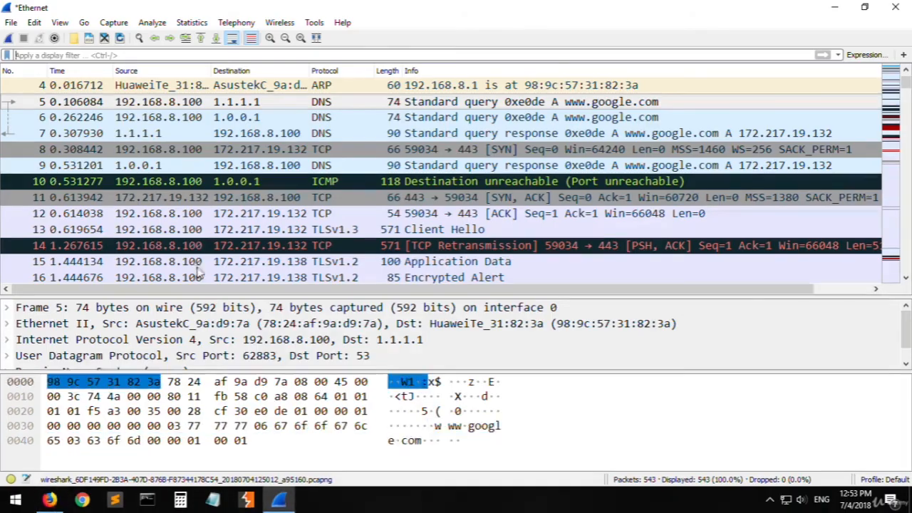
- Start a new capture without saving the previous packets, and close the YouTube tab in Firefox
click(8, 38)
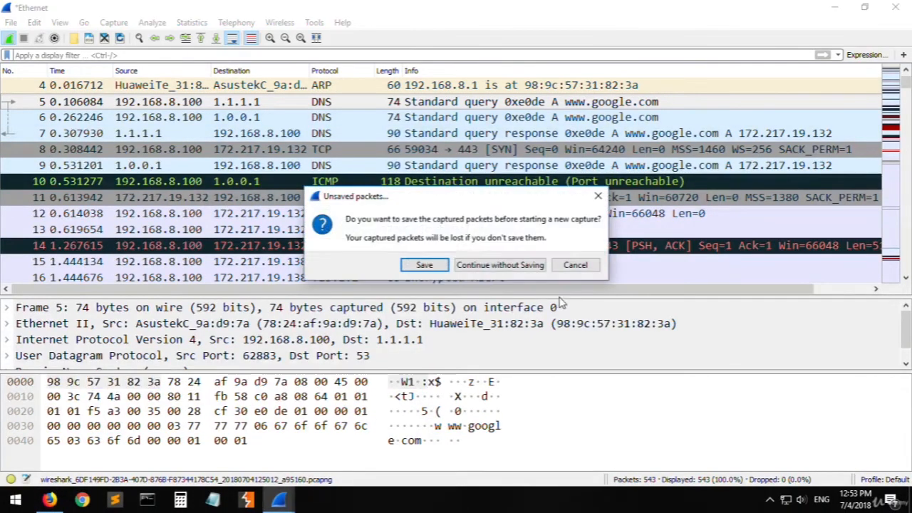
click(498, 265)
click(49, 501)
click(288, 11)
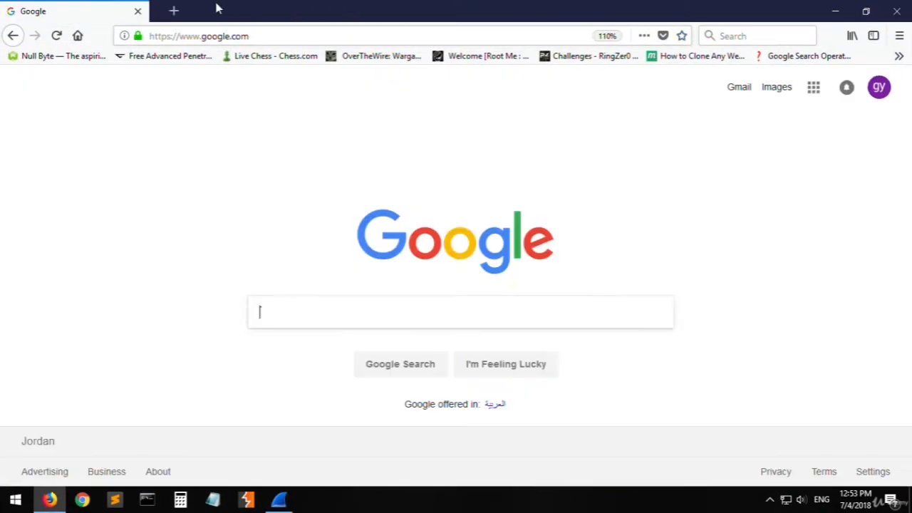
- Load google.com in the browser and open youtube.com in a new tab while the capture runs
click(163, 10)
middle_click(97, 8)
text(g)
key(Return)
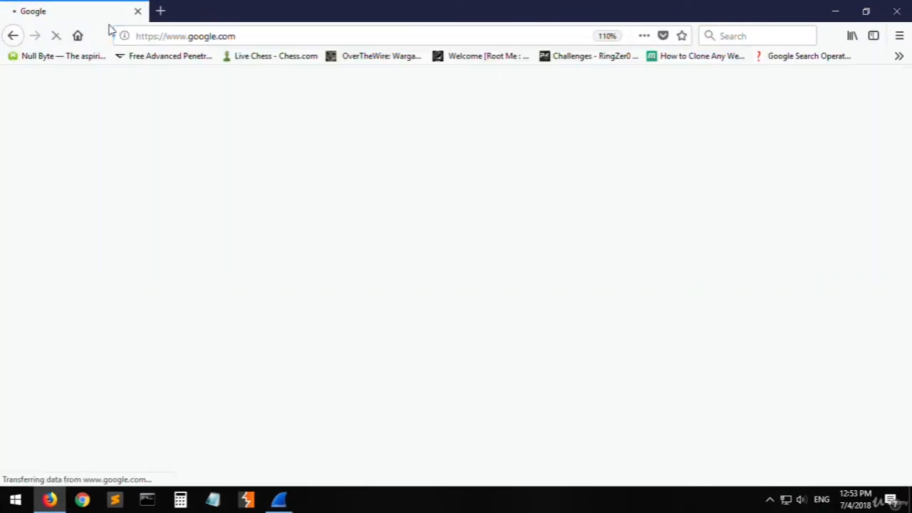
key(ctrl+t)
text(y)
key(Return)
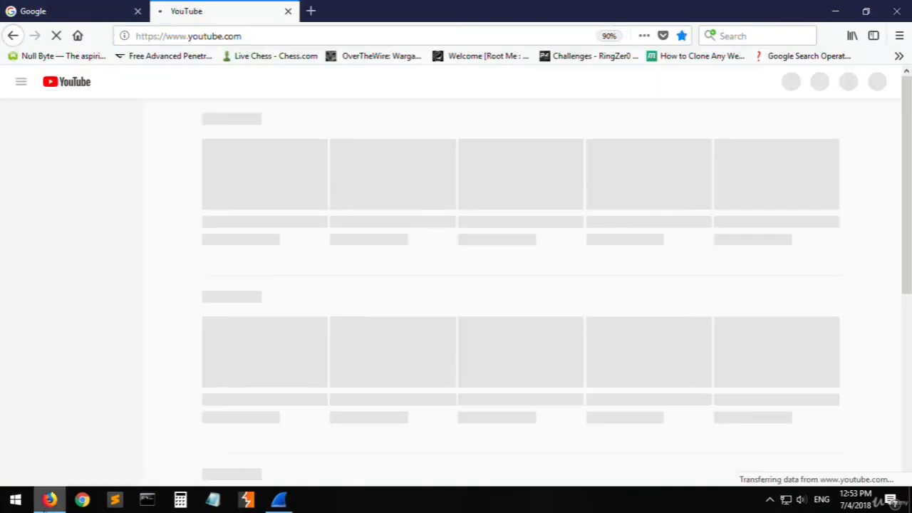
- Enter ping google in Command Prompt without running it, and stop the running capture in Wireshark
click(57, 500)
click(147, 500)
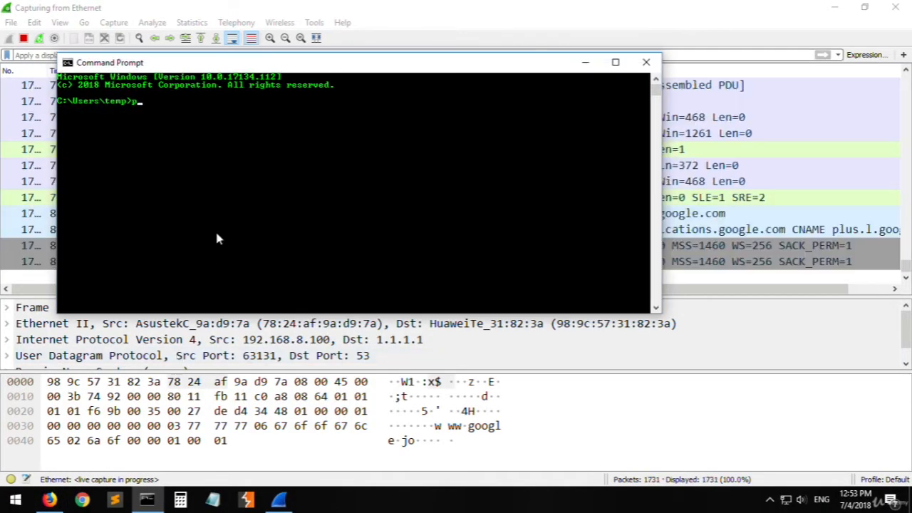
text(ping google)
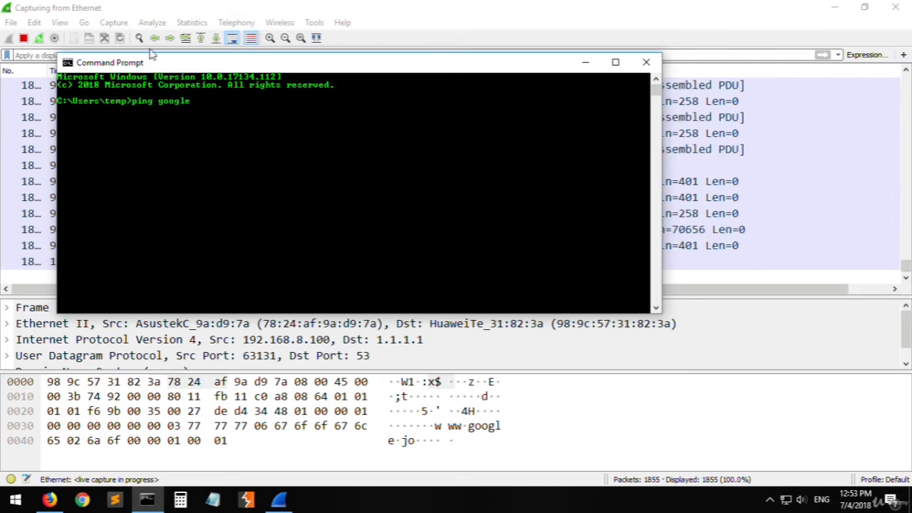
click(68, 55)
click(23, 37)
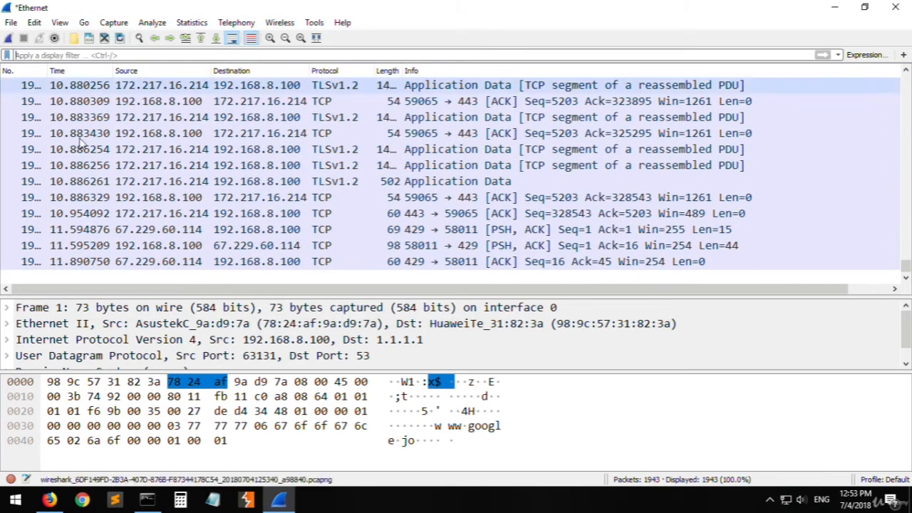
- Switch to Command Prompt, complete the command as ping google.com, run it and interrupt the ping
click(147, 499)
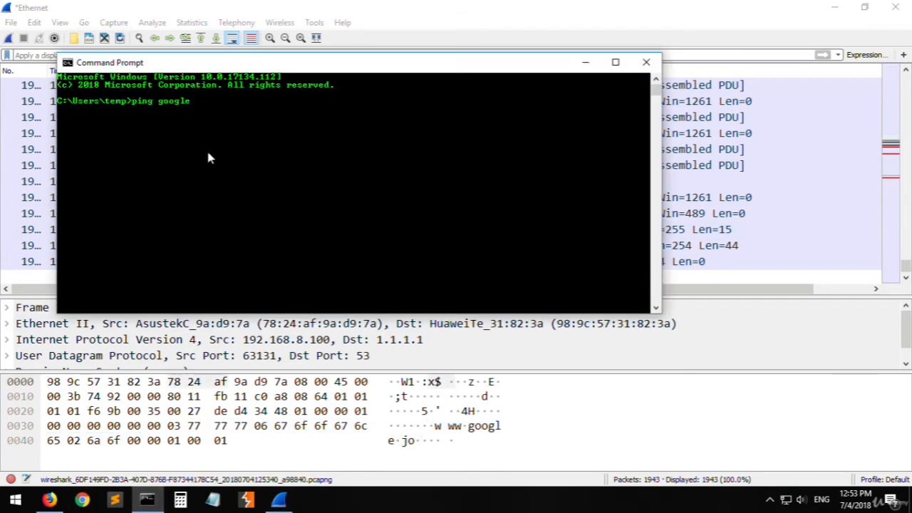
text(.com)
key(Return)
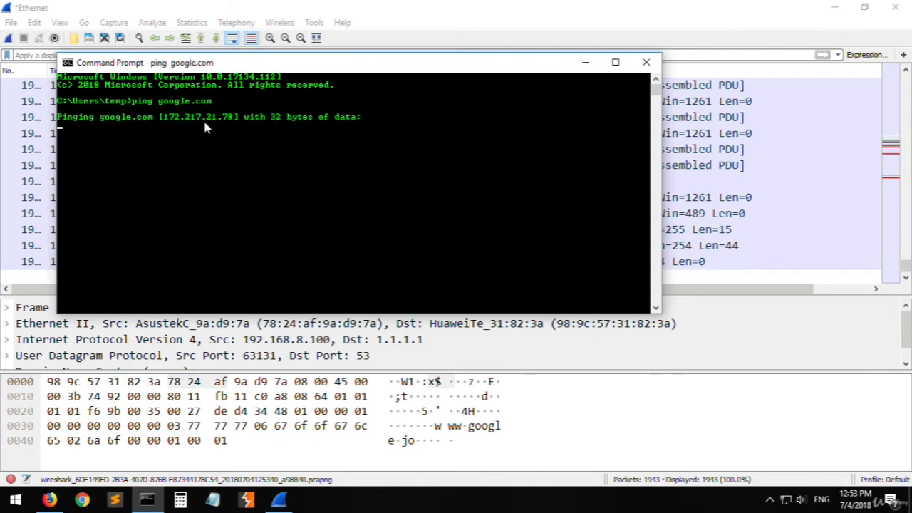
key(ctrl+c)
- Copy Google's address 172.217.21.78 from the ping output into an empty Notepad document and label it ---> google
drag(233, 116, 170, 120)
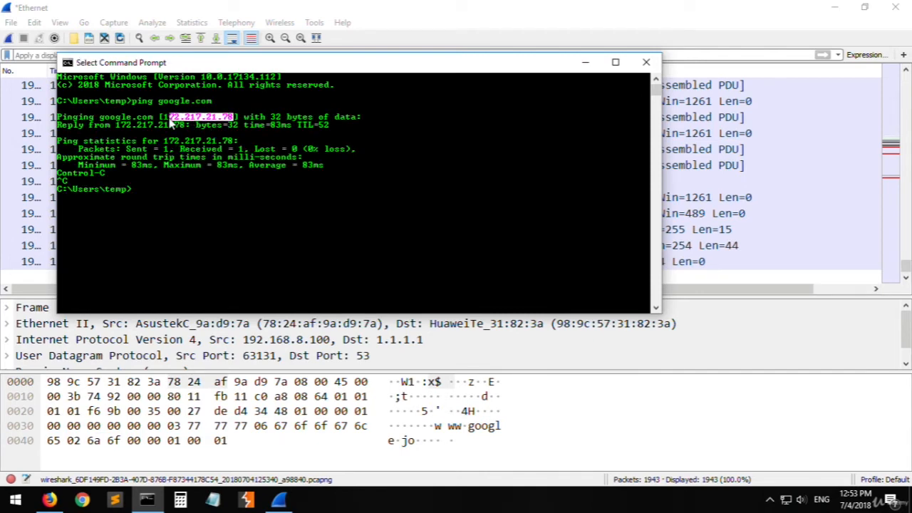
key(ctrl+c)
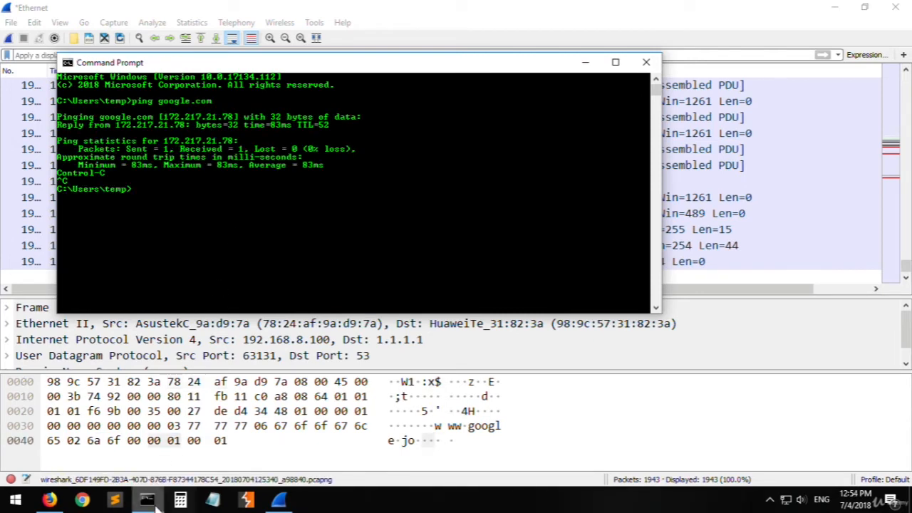
click(211, 502)
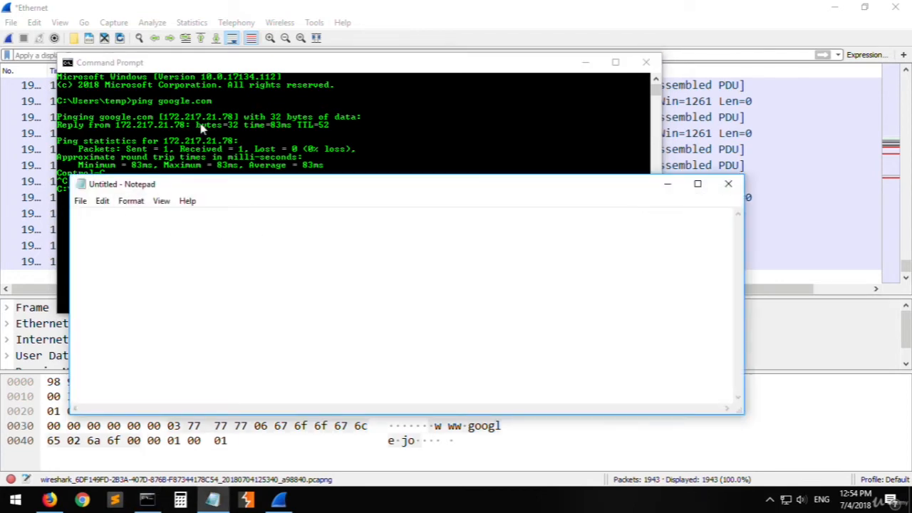
click(201, 127)
drag(232, 119, 162, 122)
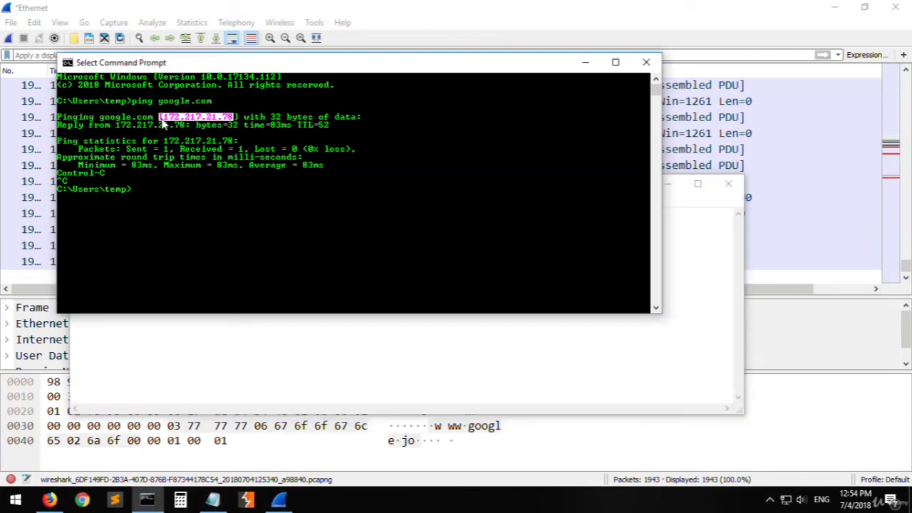
key(ctrl+c)
click(191, 352)
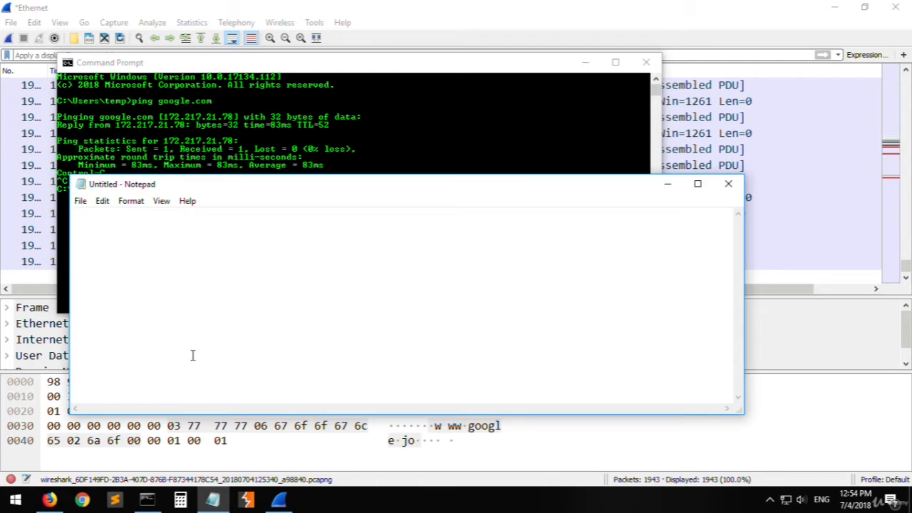
key(ctrl+v)
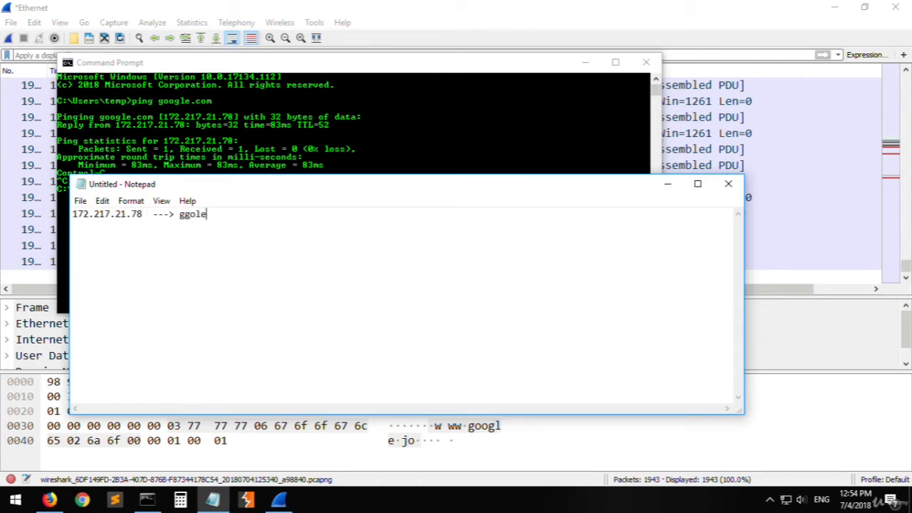
key(BackSpace)
text(o)
- Run ping youtube.com in Command Prompt and interrupt it after the first reply
click(204, 151)
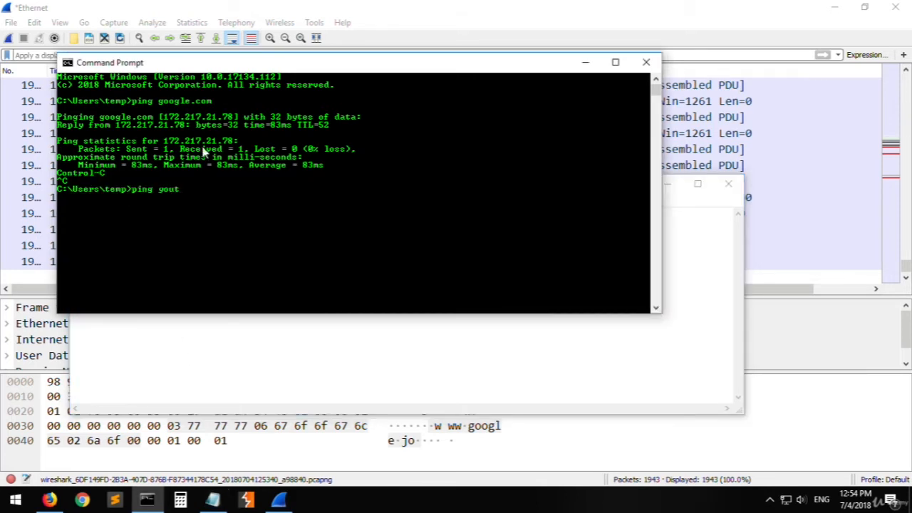
key(Return)
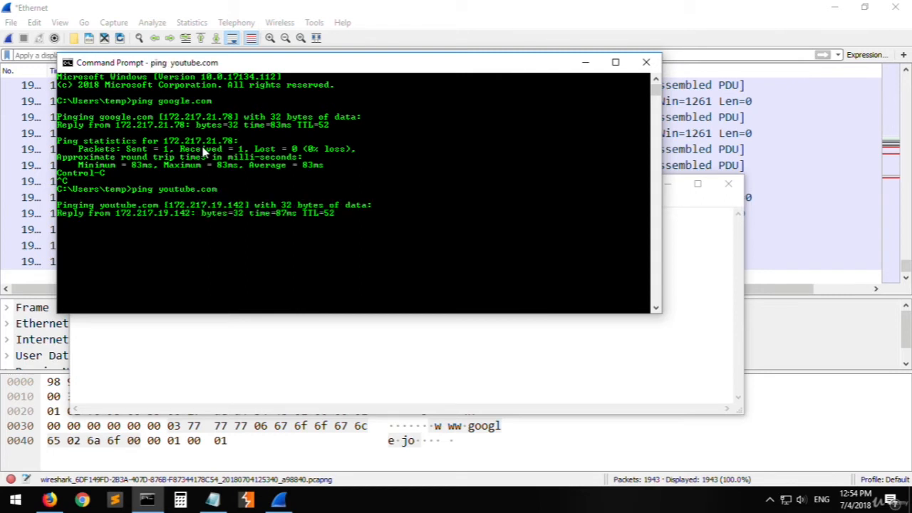
key(ctrl+c)
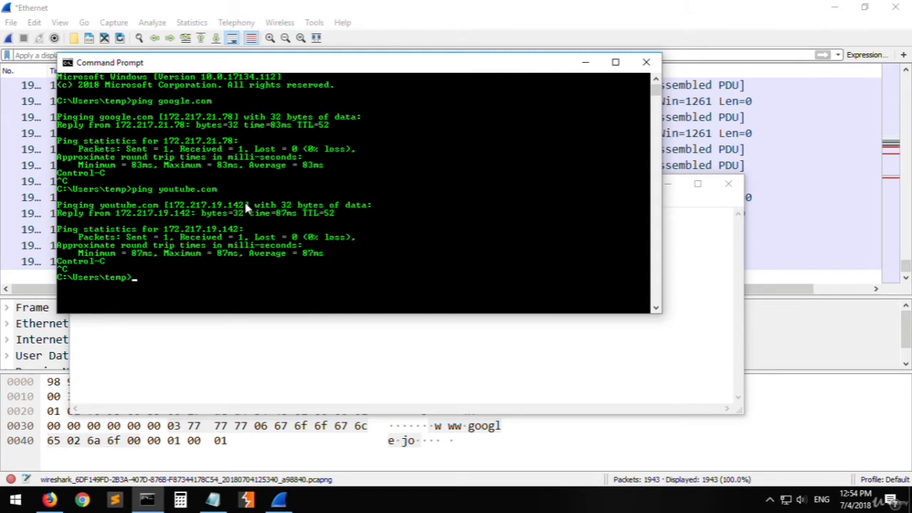
- Copy YouTube's address 172.217.19.142 from the ping output to a second Notepad line and label it ---> youtube
drag(245, 206, 169, 207)
right_click(187, 232)
click(192, 320)
key(ctrl+v)
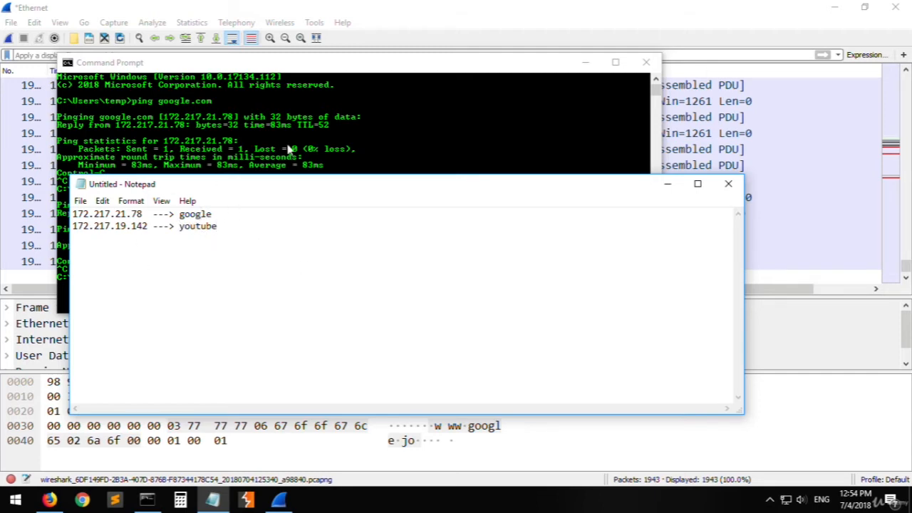
- Close Command Prompt and switch back to the captured packets in Wireshark
click(289, 149)
click(646, 62)
click(299, 121)
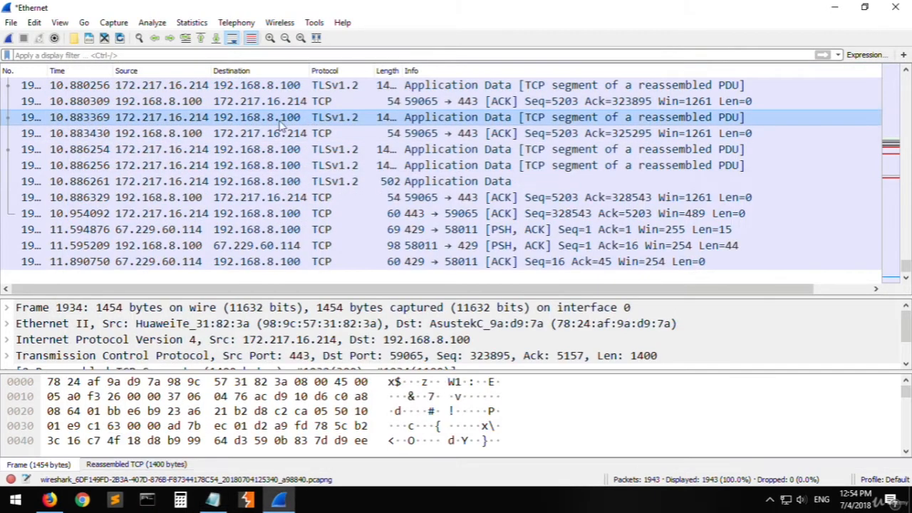
- Filter the capture by Google's address noted in Notepad, applying ip.addr == 172.217.21.78
click(72, 56)
text(ip)
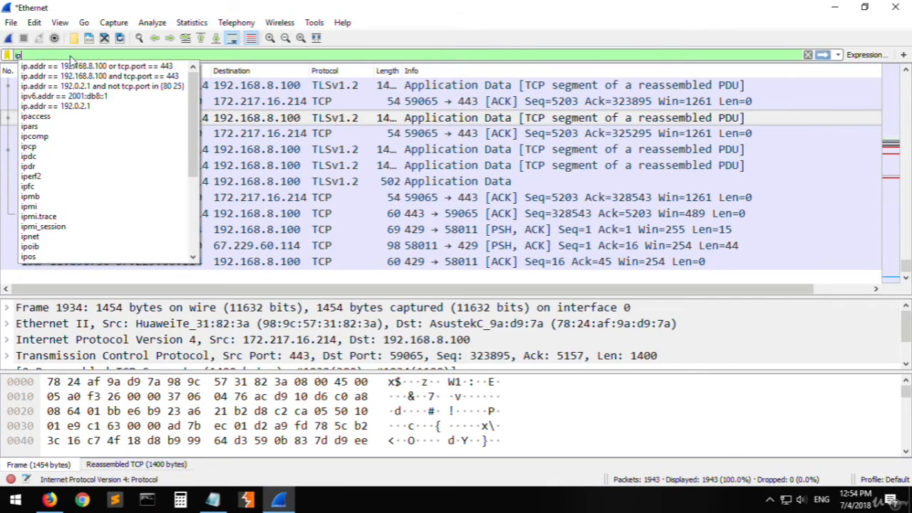
text(.addr ==)
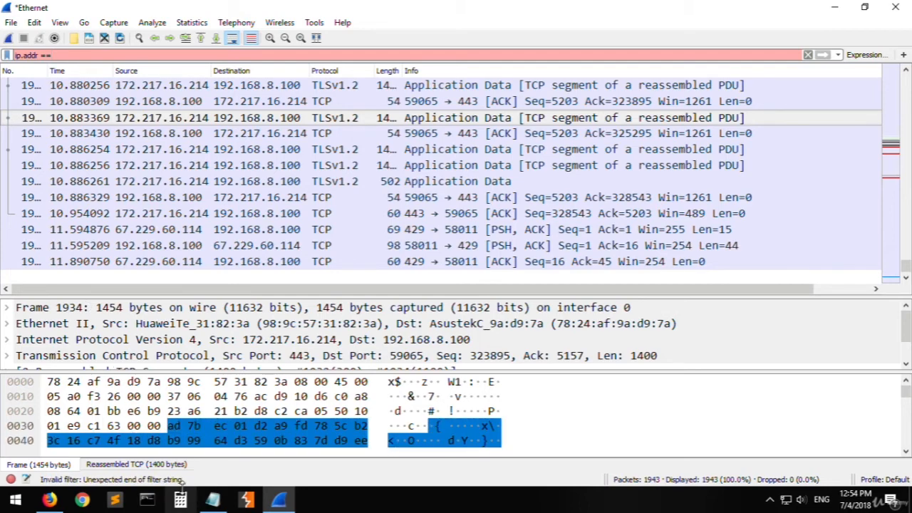
click(213, 500)
double_click(137, 215)
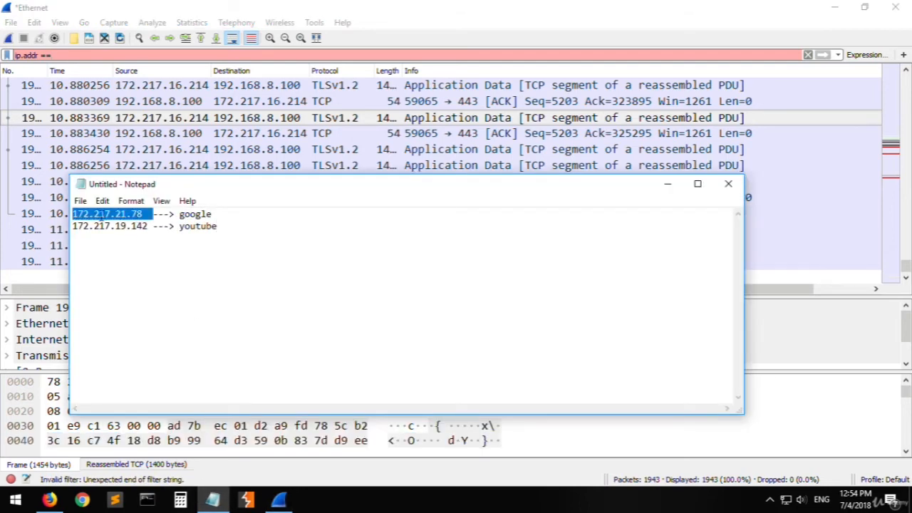
click(98, 53)
key(ctrl+v)
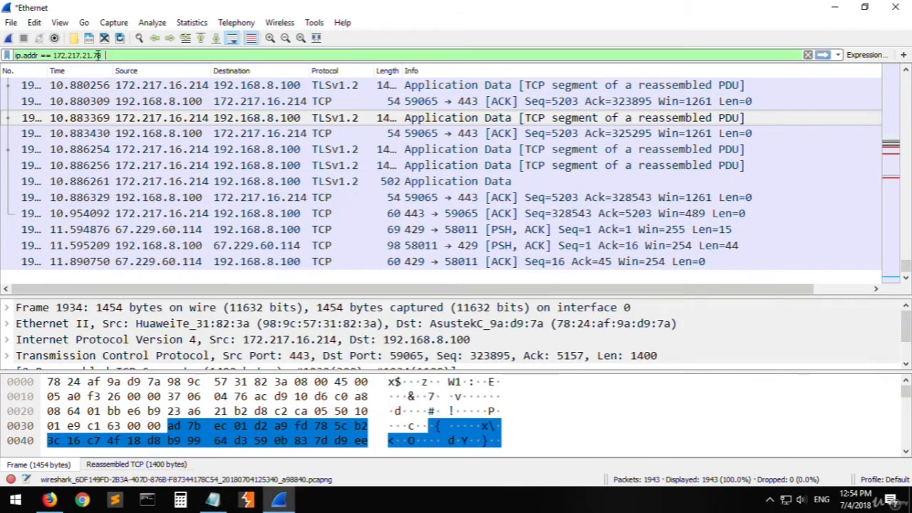
key(BackSpace)
key(Return)
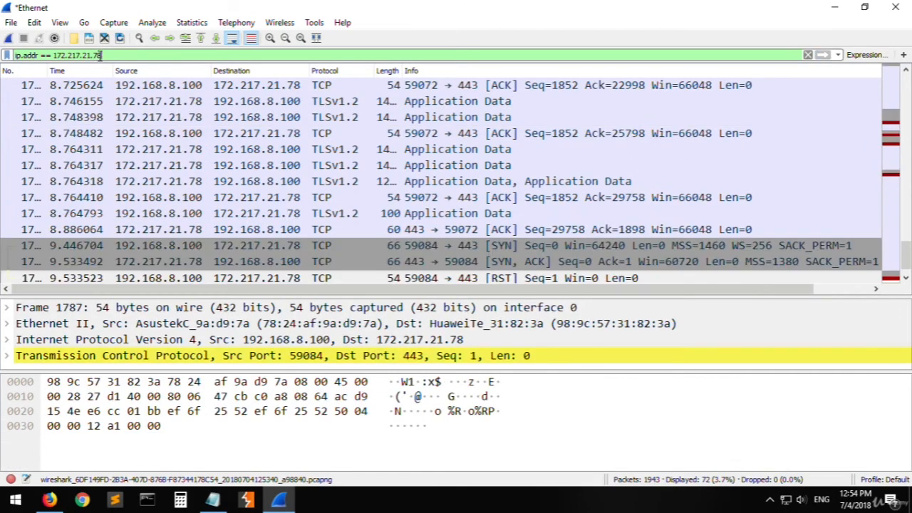
- Look through the packets filtered for Google's address and sort them by destination in descending order
click(342, 135)
scroll(361, 130, up, 6)
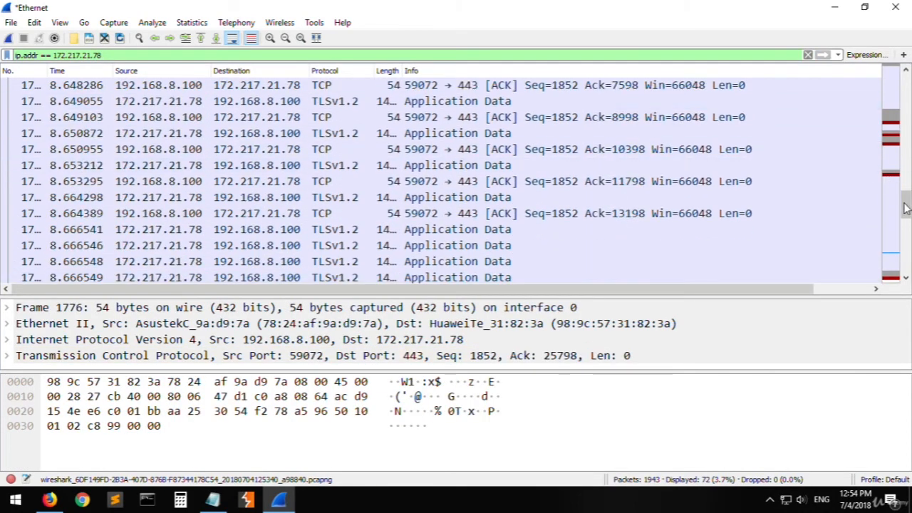
drag(903, 204, 875, 85)
click(236, 133)
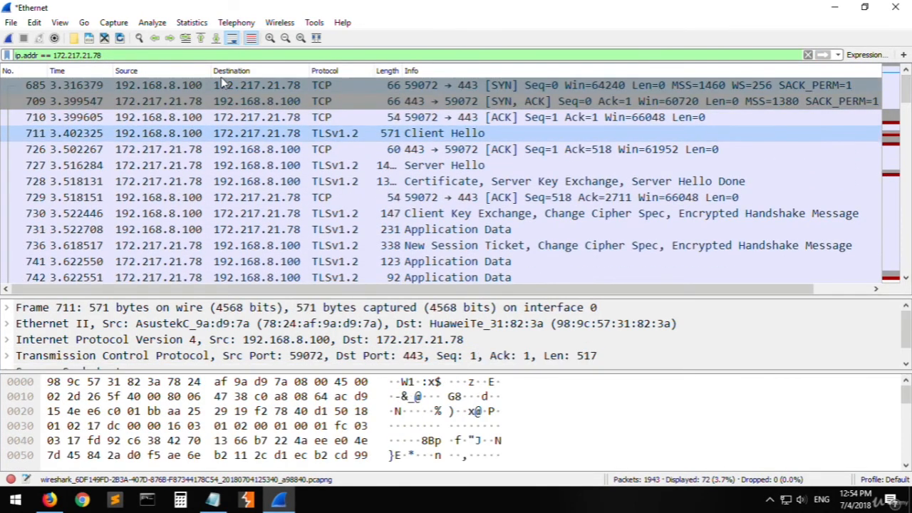
click(242, 71)
click(242, 71)
click(232, 117)
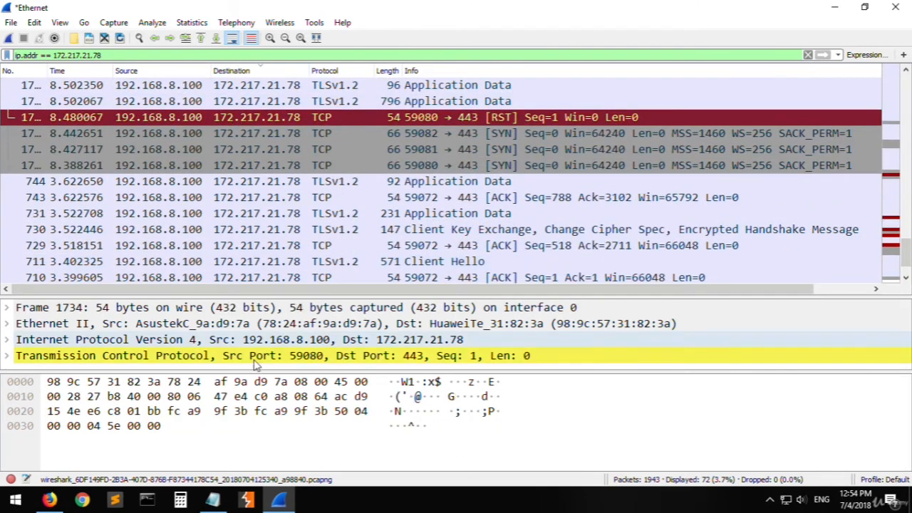
- Replace the filter's address with YouTube's address from Notepad, applying ip.addr == 172.217.19.142
click(213, 500)
drag(146, 227, 72, 226)
click(187, 52)
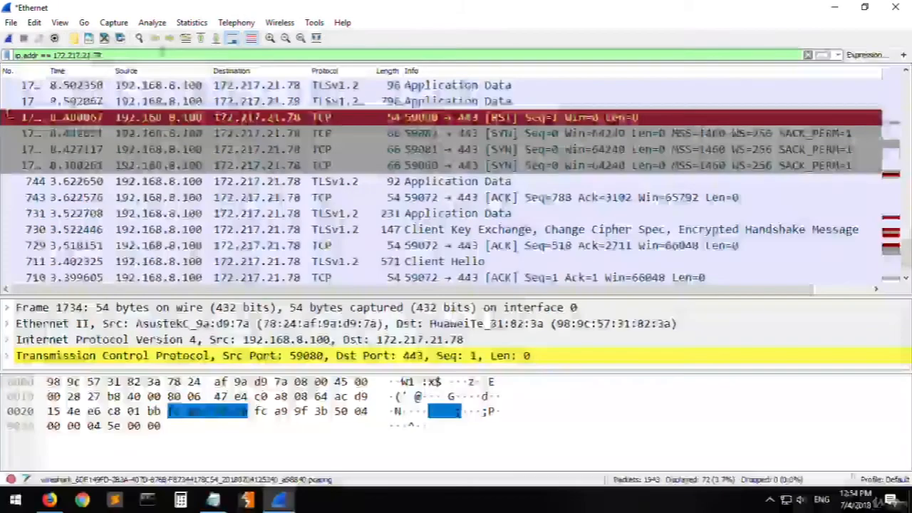
drag(111, 56, 56, 60)
key(ctrl+v)
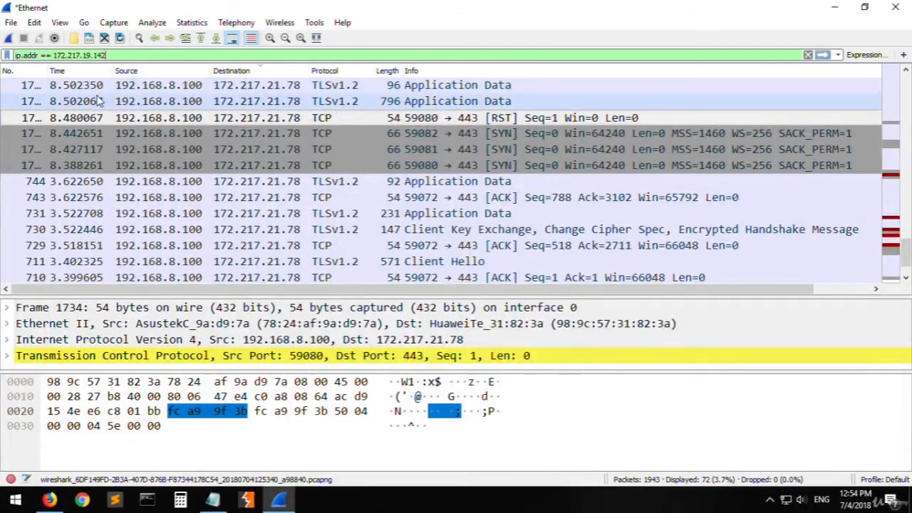
key(Return)
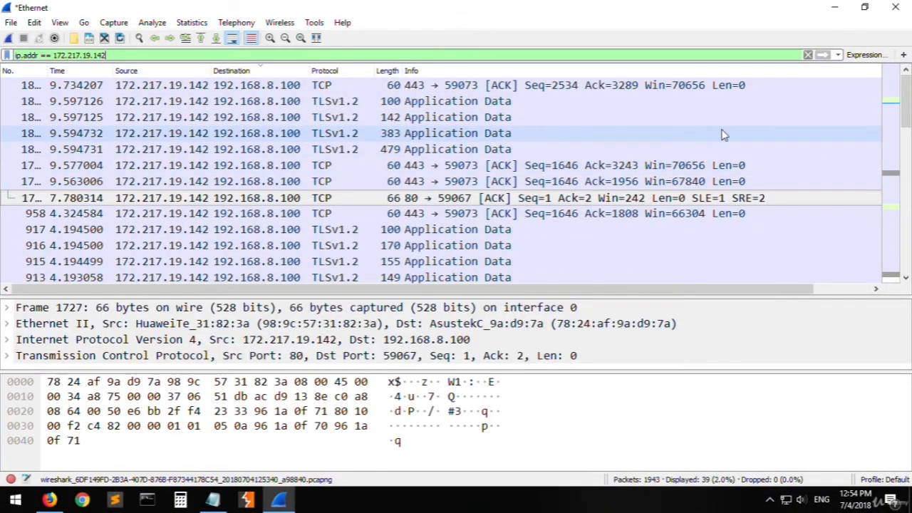
- Look through the packets filtered for YouTube's address and compare the filter's address with the one noted in Notepad
scroll(651, 193, down, 9)
scroll(614, 193, up, 4)
scroll(374, 237, up, 5)
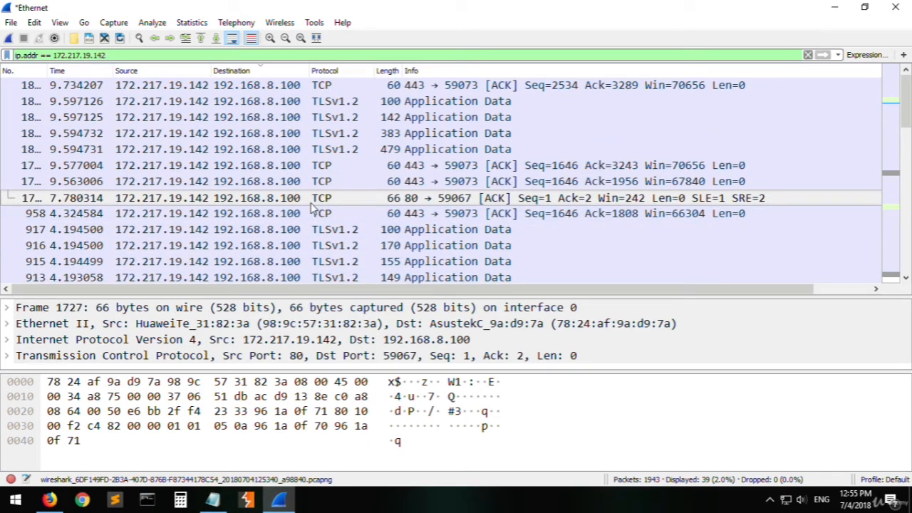
drag(107, 56, 53, 58)
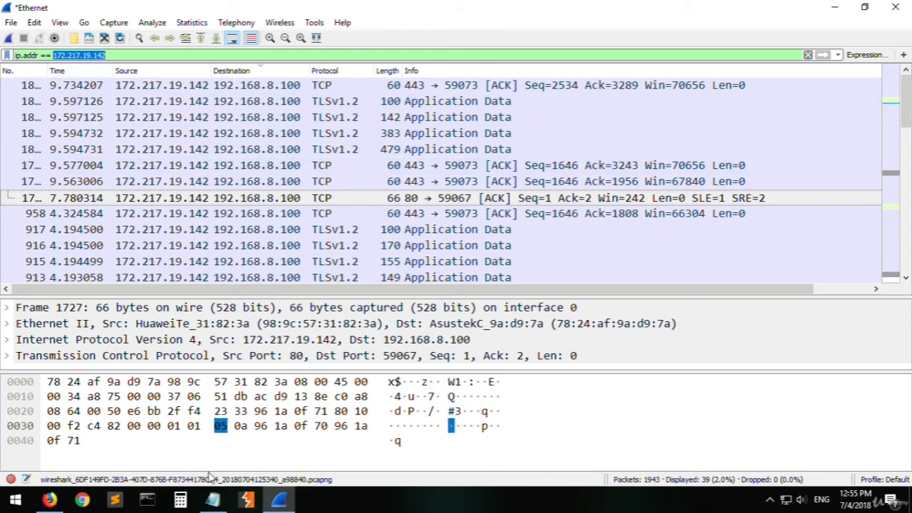
click(213, 499)
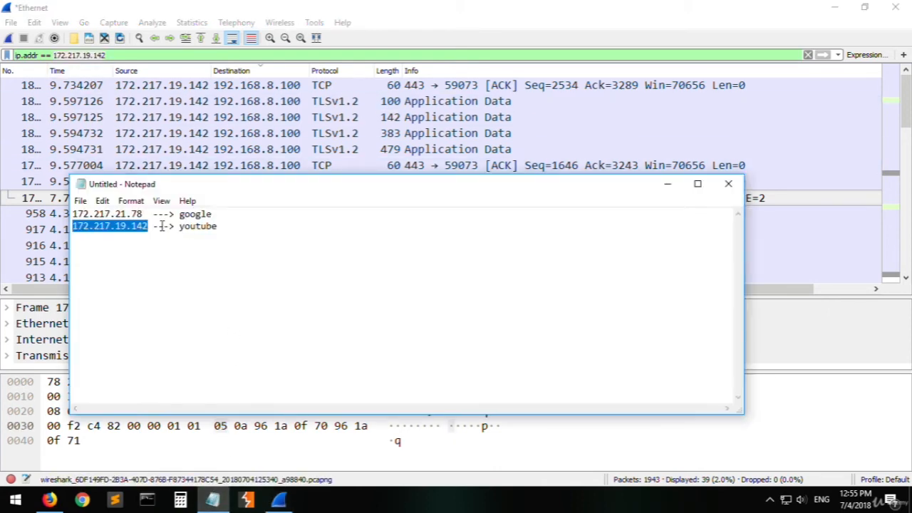
click(212, 101)
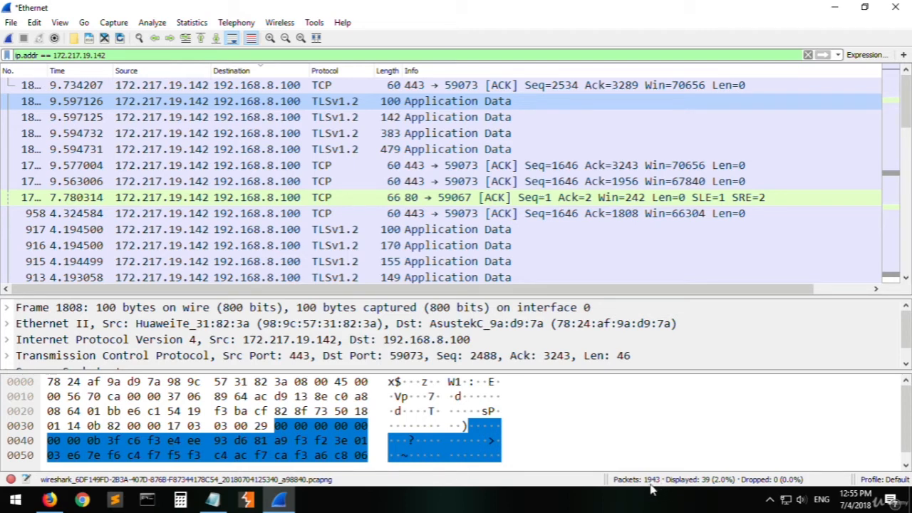
- Copy Google's address from Notepad into the display filter, applying ip.addr == 172.217.21.78, and check the packets exchanged with it
click(212, 499)
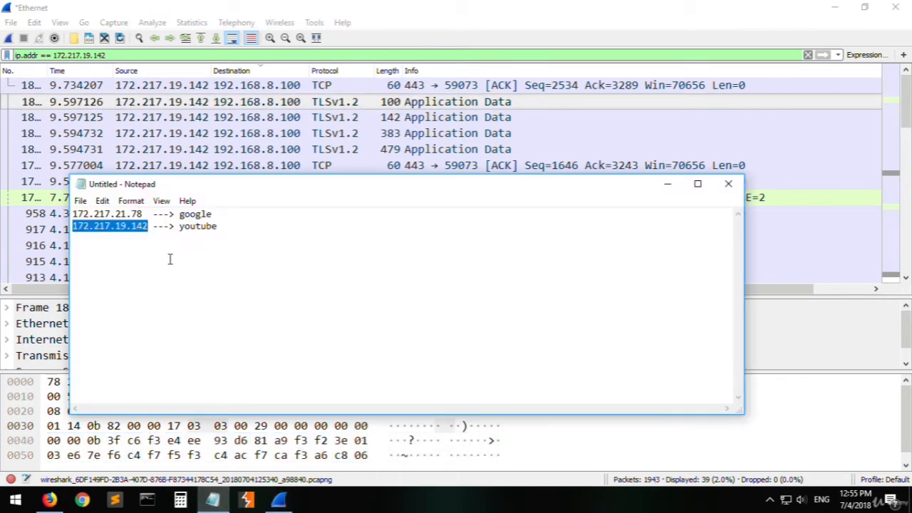
click(170, 226)
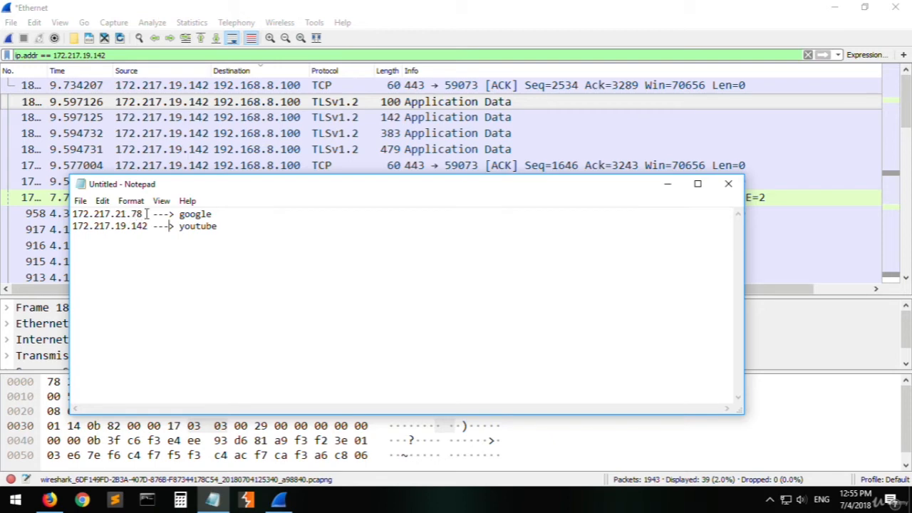
drag(146, 214, 72, 214)
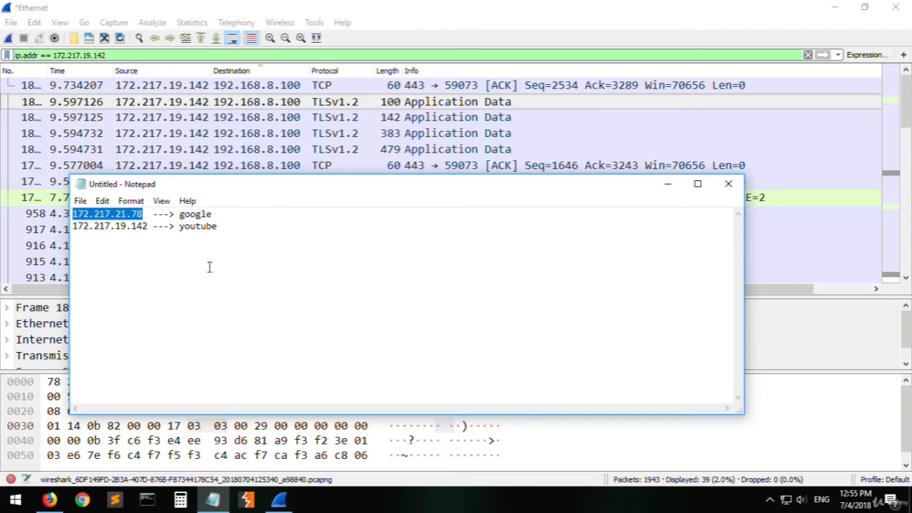
click(156, 133)
drag(112, 55, 53, 57)
key(ctrl+v)
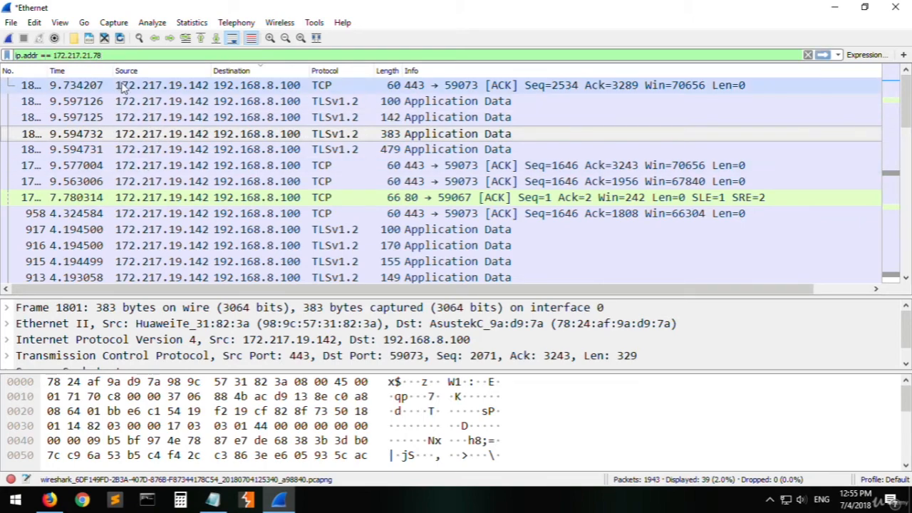
key(Return)
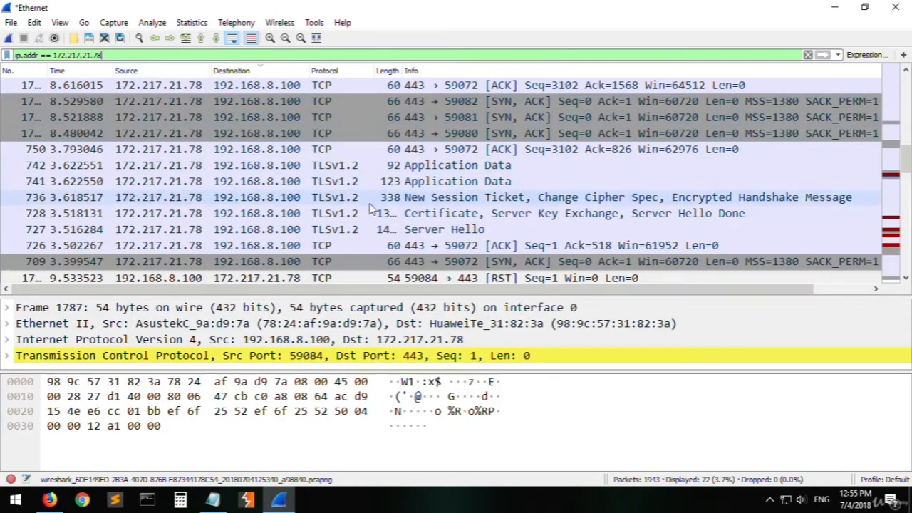
click(249, 149)
click(262, 117)
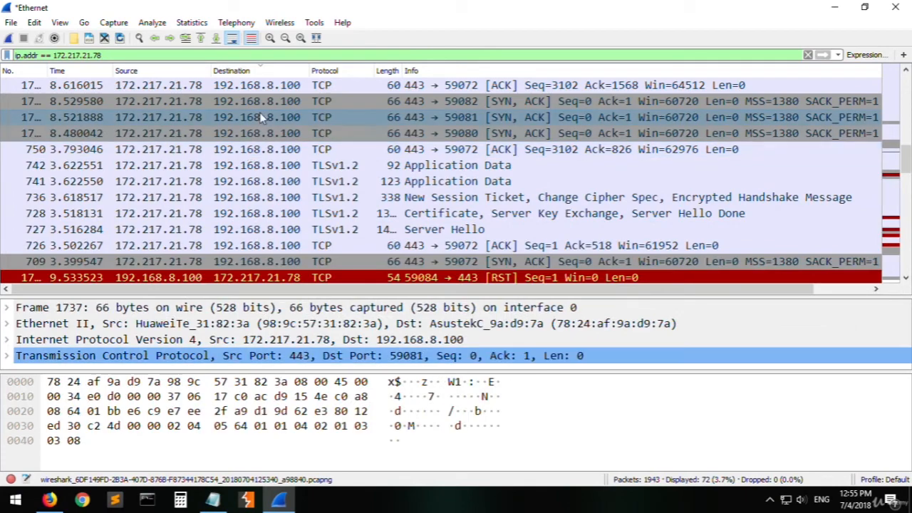
- Exclude Google's address from the packet list by applying the filter not ip.addr == 172.217.21.78
click(200, 57)
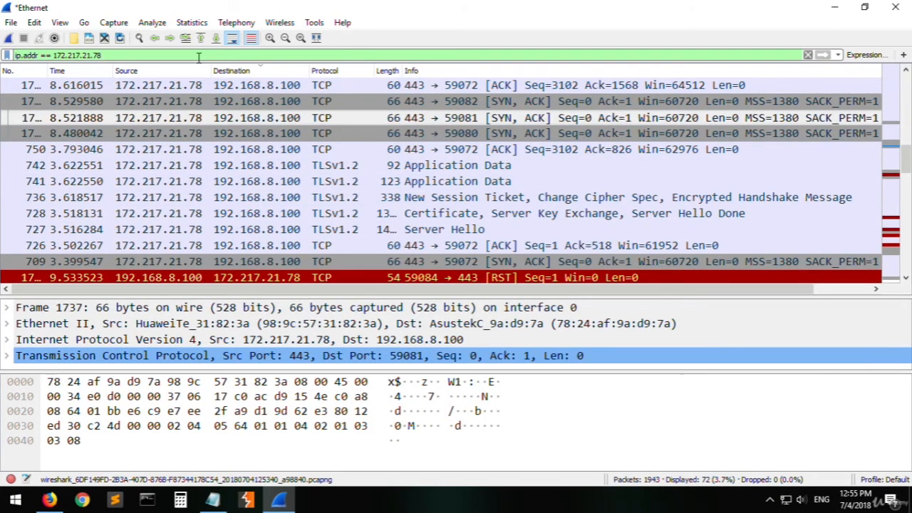
key(Home)
text(not)
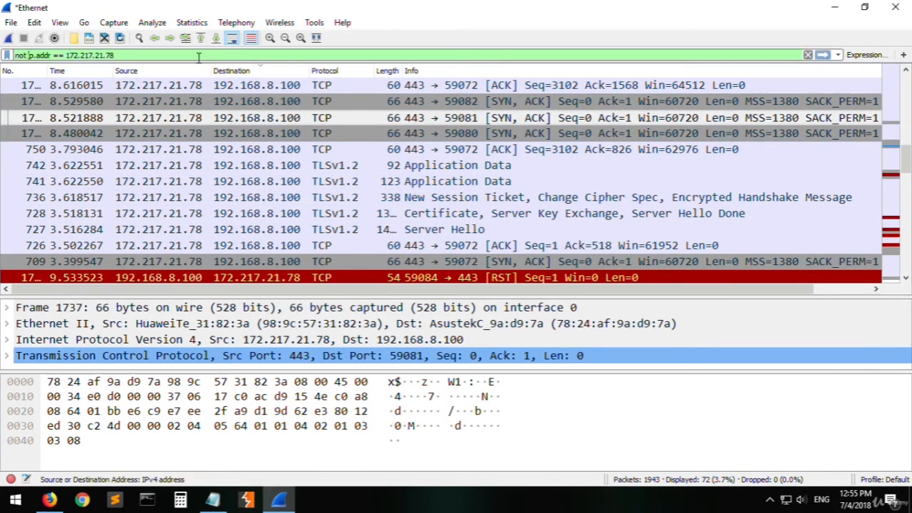
key(Return)
- Examine the remaining packets' source and destination addresses and compare them with the address excluded in the filter
click(224, 103)
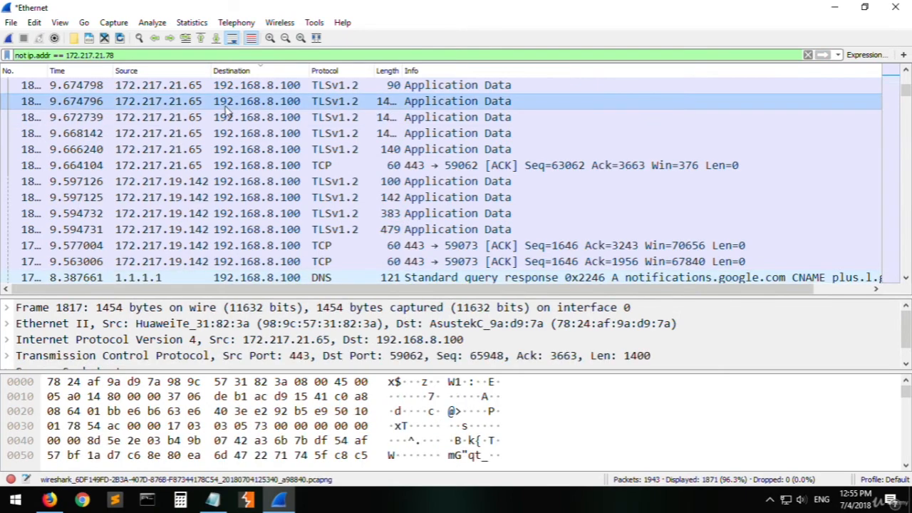
scroll(242, 154, up, 5)
scroll(242, 153, down, 15)
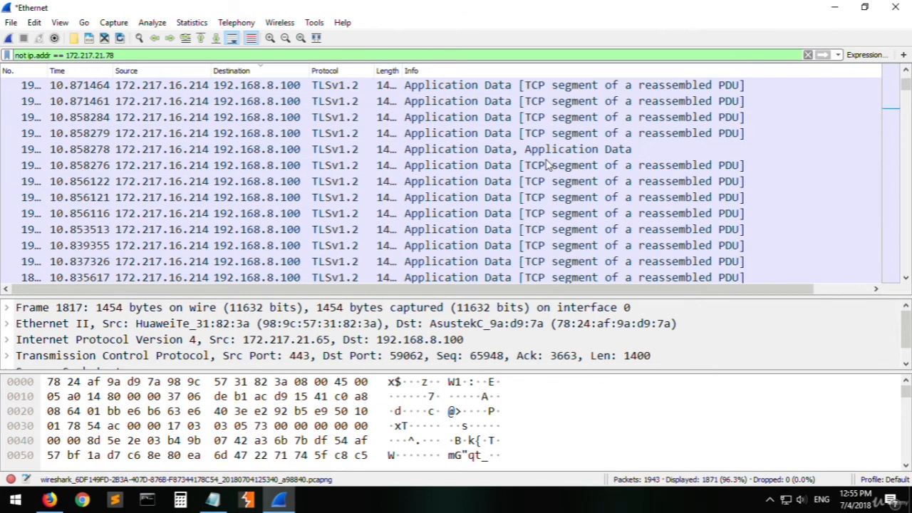
scroll(270, 160, down, 4)
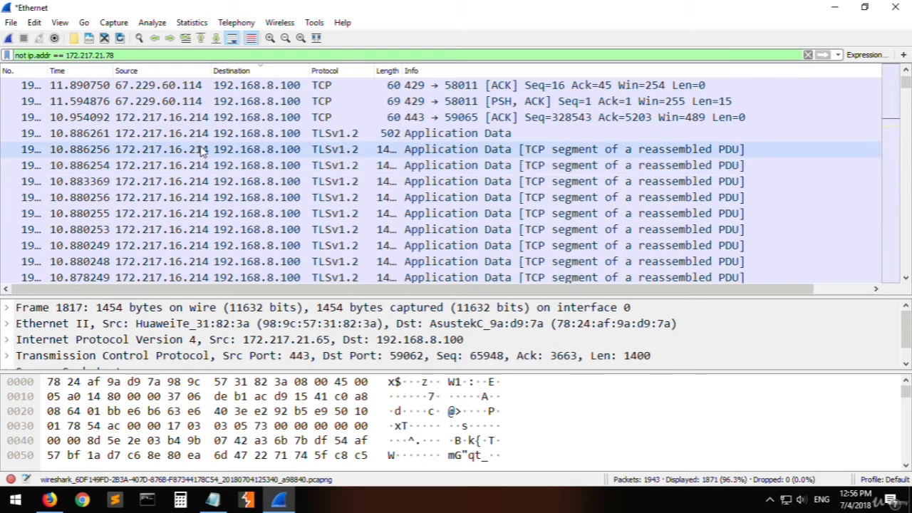
drag(24, 56, 128, 54)
click(73, 55)
click(128, 54)
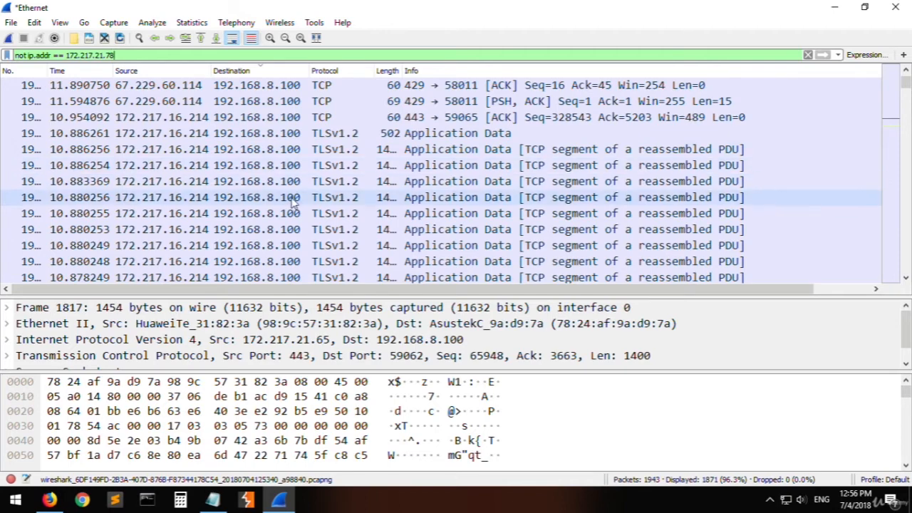
scroll(293, 203, up, 5)
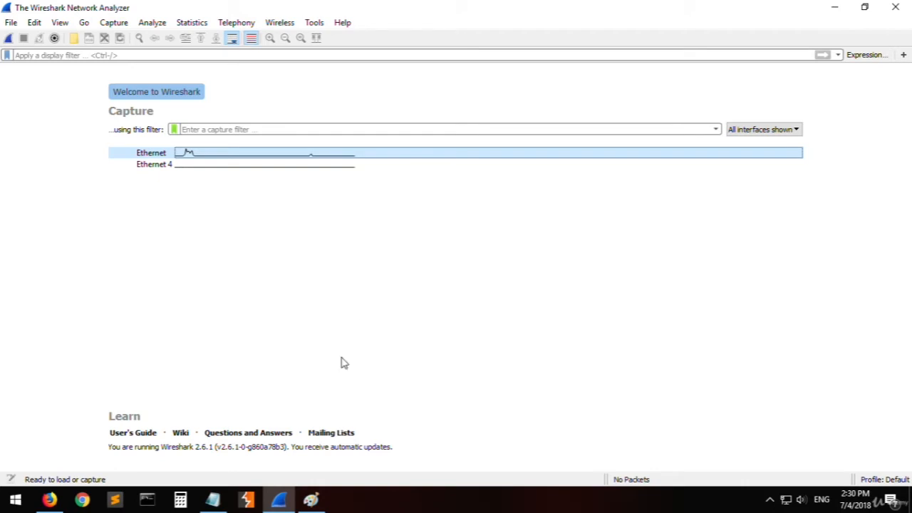
- Switch to the TCP handshake diagram in Paint and mark seq=x, seq=y and the data segment in red
click(311, 501)
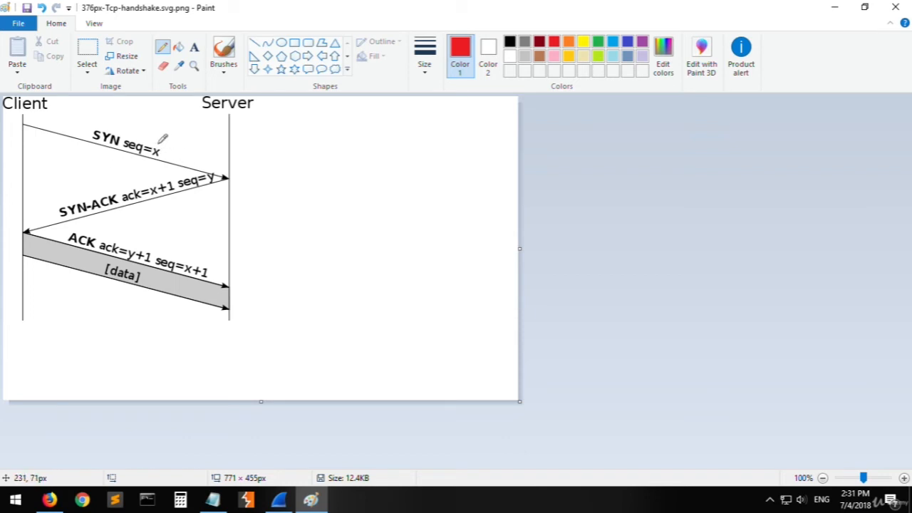
mouse_move(157, 144)
mouse_down()
mouse_move(151, 159)
mouse_move(164, 146)
mouse_up()
mouse_move(216, 170)
mouse_down()
mouse_move(212, 178)
mouse_move(216, 168)
mouse_up()
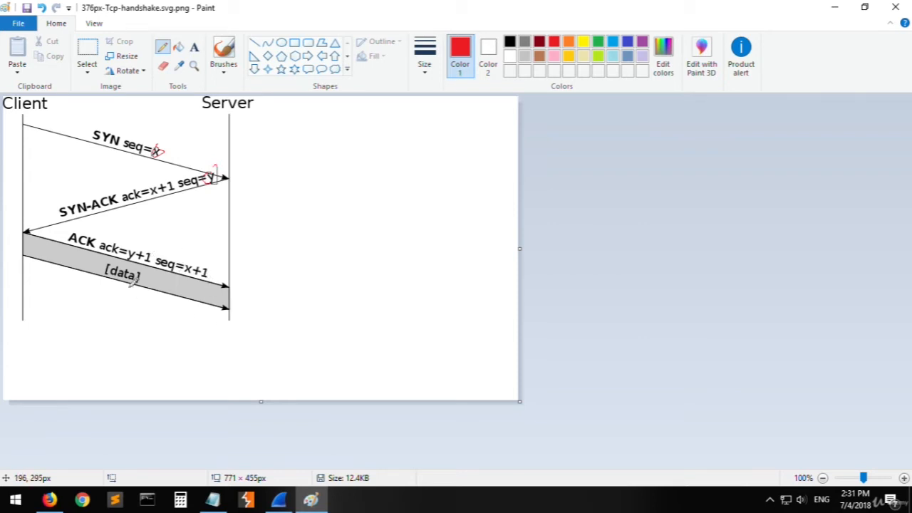
drag(108, 280, 122, 283)
drag(112, 290, 121, 293)
- Switch to the TCP flag list in Notepad and highlight the syn, ack and reset entries in turn
click(213, 498)
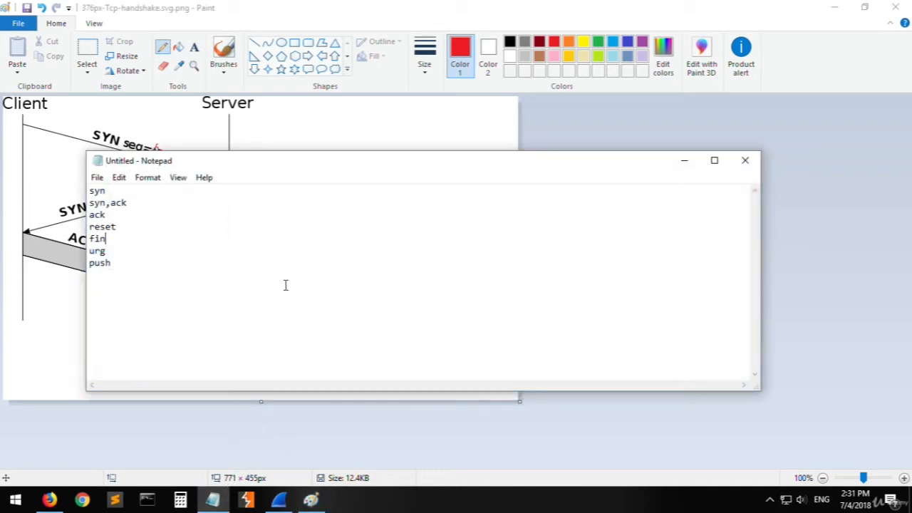
drag(120, 191, 89, 191)
mouse_move(144, 212)
mouse_down()
mouse_move(93, 204)
mouse_move(134, 218)
mouse_move(73, 218)
mouse_up()
click(150, 235)
drag(130, 223, 81, 228)
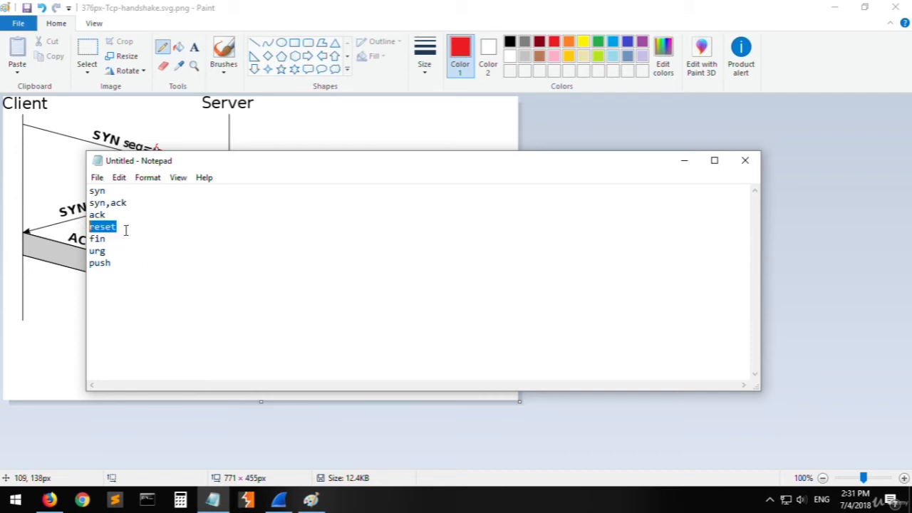
drag(125, 229, 84, 225)
- Highlight the fin, urg and push entries in the flag list, going over urg and push again to compare them
double_click(92, 239)
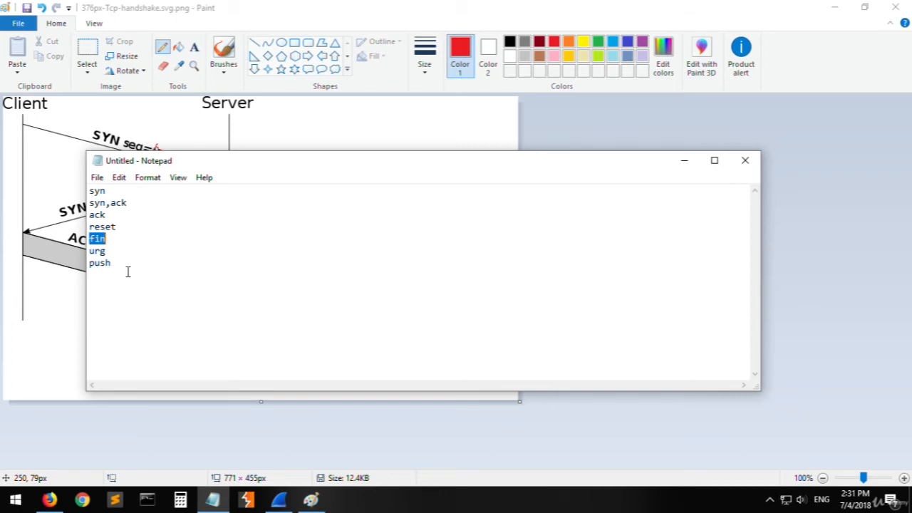
double_click(100, 251)
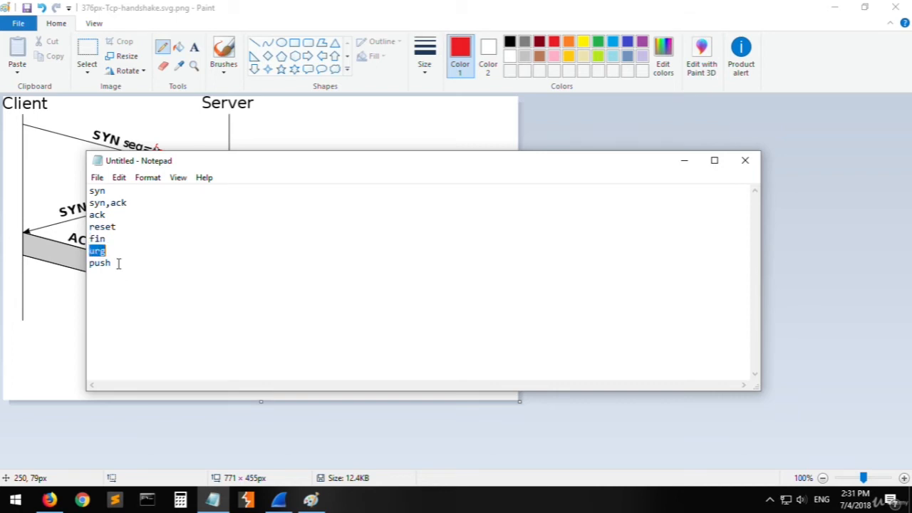
double_click(100, 263)
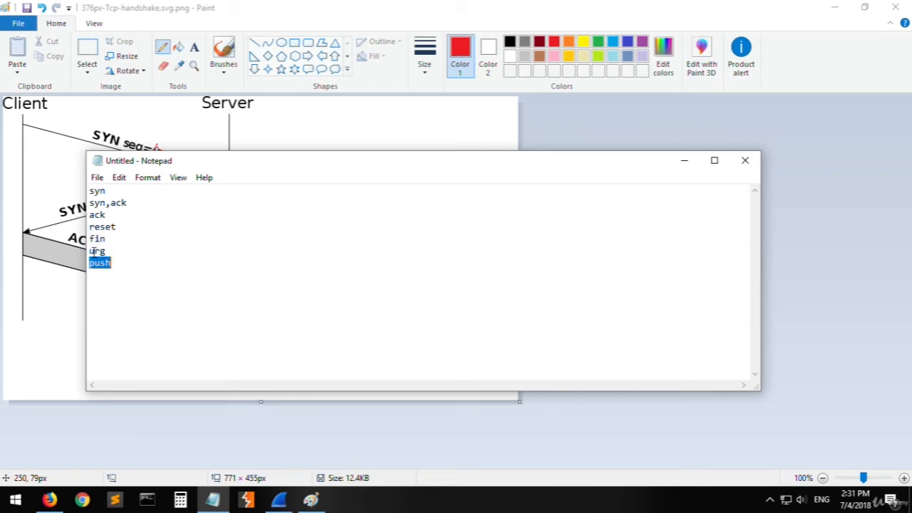
drag(90, 251, 132, 272)
click(123, 255)
drag(89, 251, 122, 262)
click(102, 260)
double_click(97, 251)
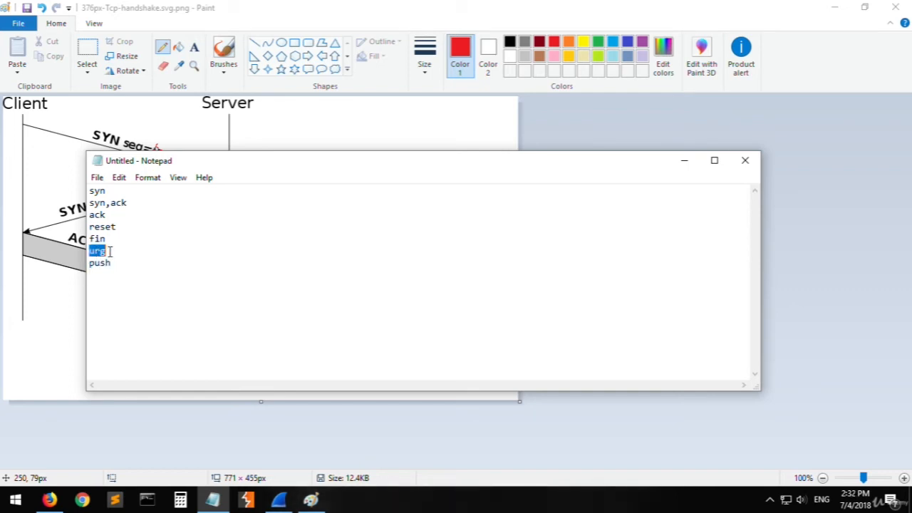
click(119, 251)
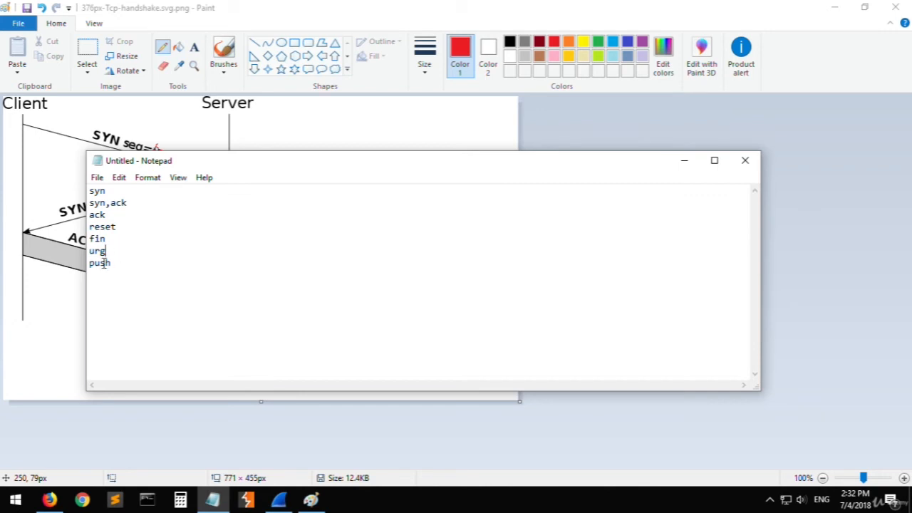
double_click(103, 262)
- Leave Notepad, return to Wireshark and start a live capture on the Ethernet interface
click(212, 499)
click(279, 498)
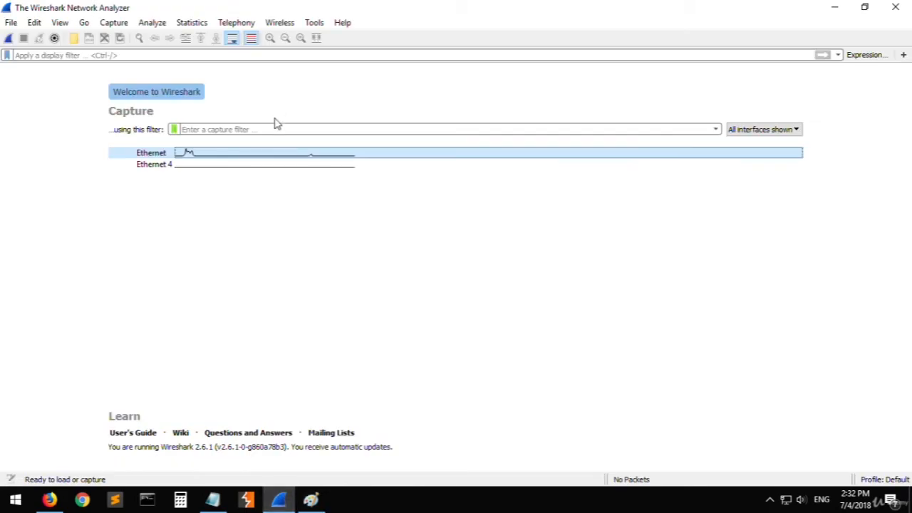
double_click(211, 154)
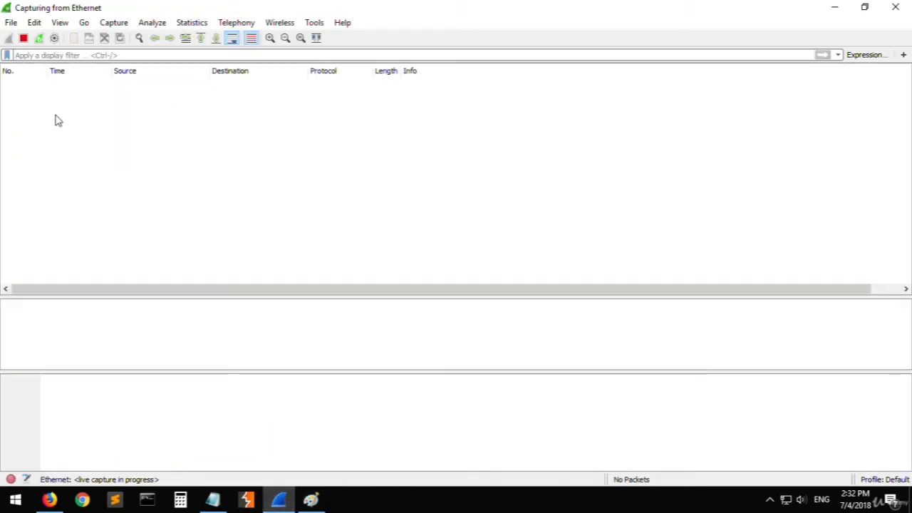
- Load google.com in Firefox to generate traffic and point out the https protocol in its address
click(50, 499)
text(g)
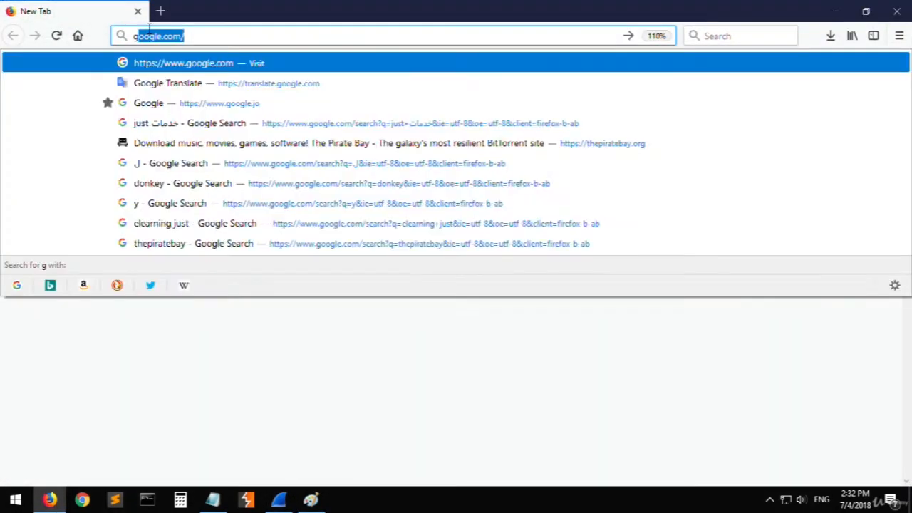
key(Return)
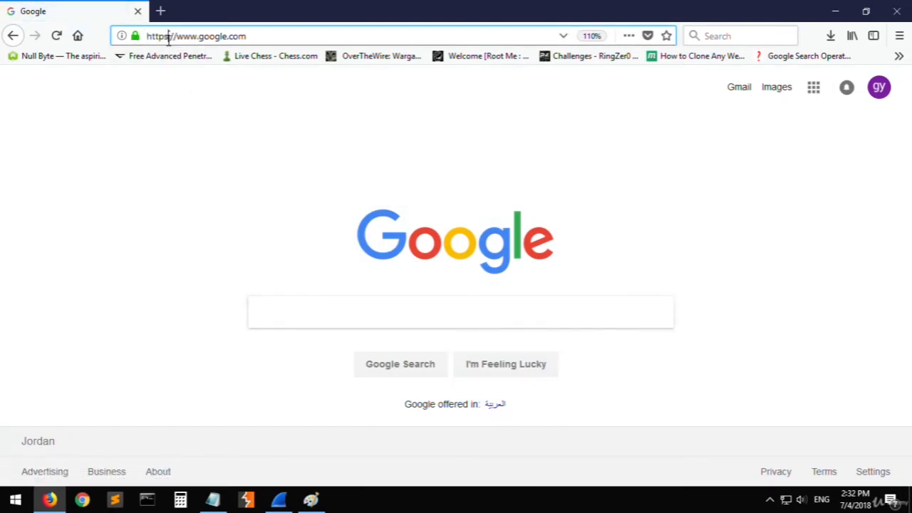
drag(169, 37, 165, 38)
click(188, 194)
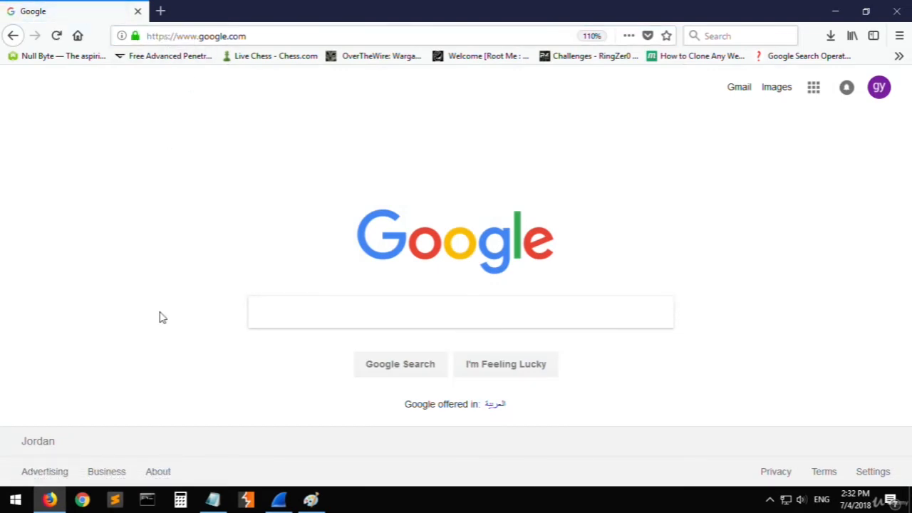
- Return to Wireshark, stop the running capture and look back through the captured packets
click(62, 492)
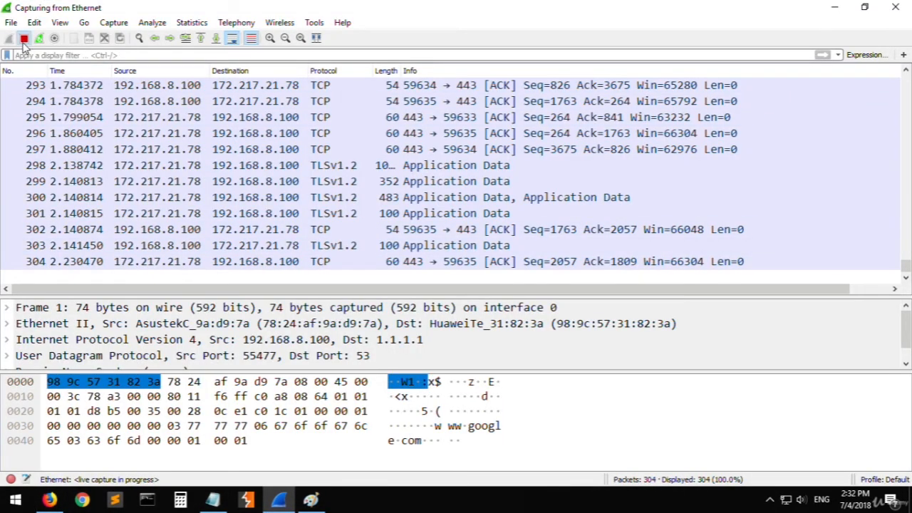
click(22, 40)
scroll(285, 171, up, 15)
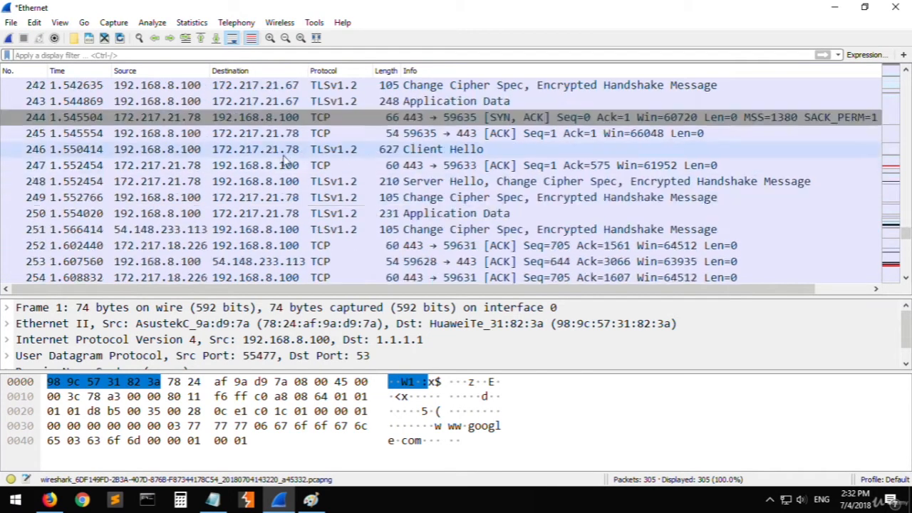
scroll(285, 161, up, 3)
- Filter the captured packets by the tcp protocol
click(156, 54)
text(tcp)
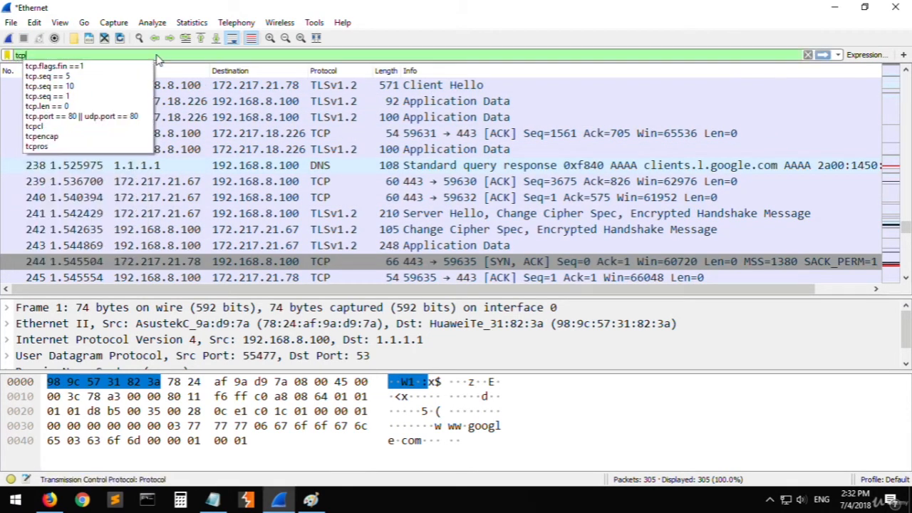
key(Return)
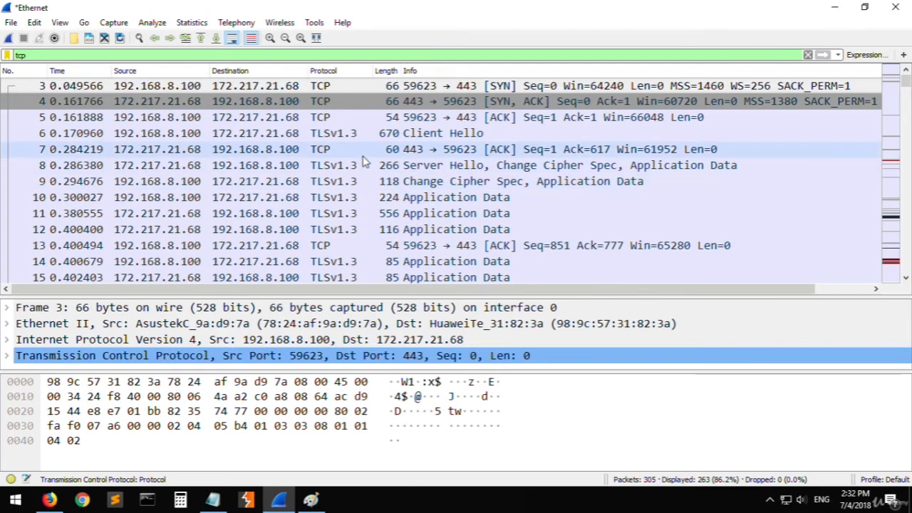
- Look through the whole list of TCP packets and go back to the opening SYN and SYN, ACK packets
scroll(370, 149, down, 20)
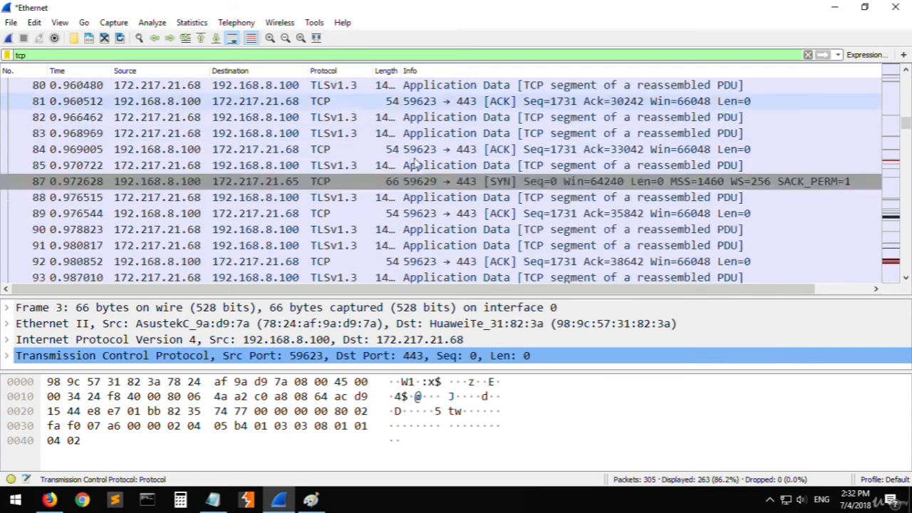
scroll(413, 178, down, 12)
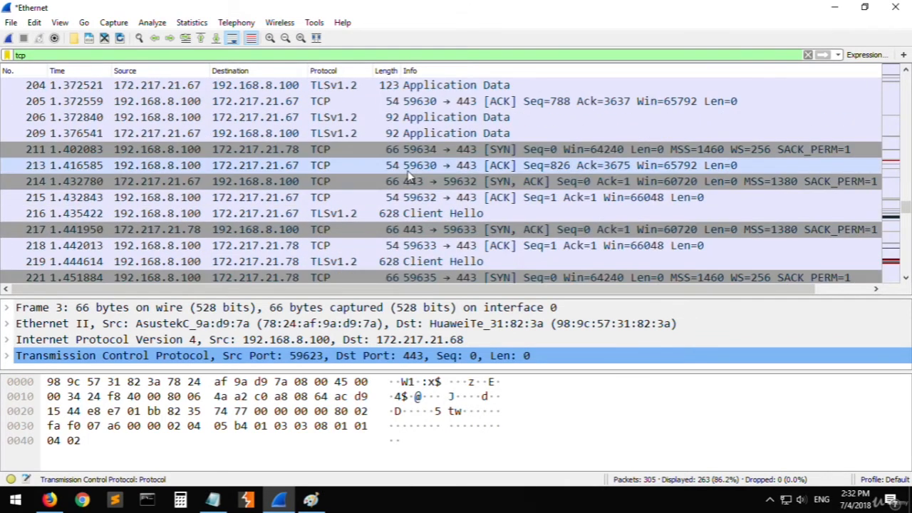
scroll(377, 210, down, 20)
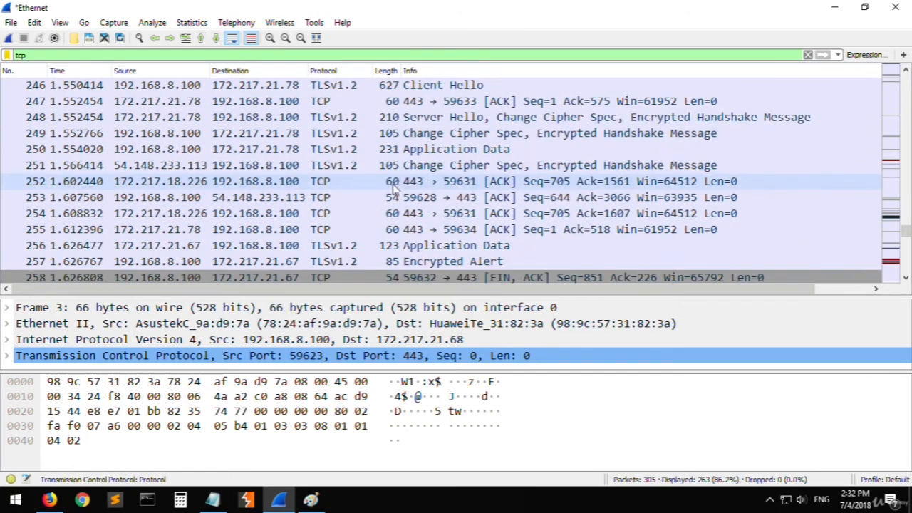
scroll(321, 183, up, 2)
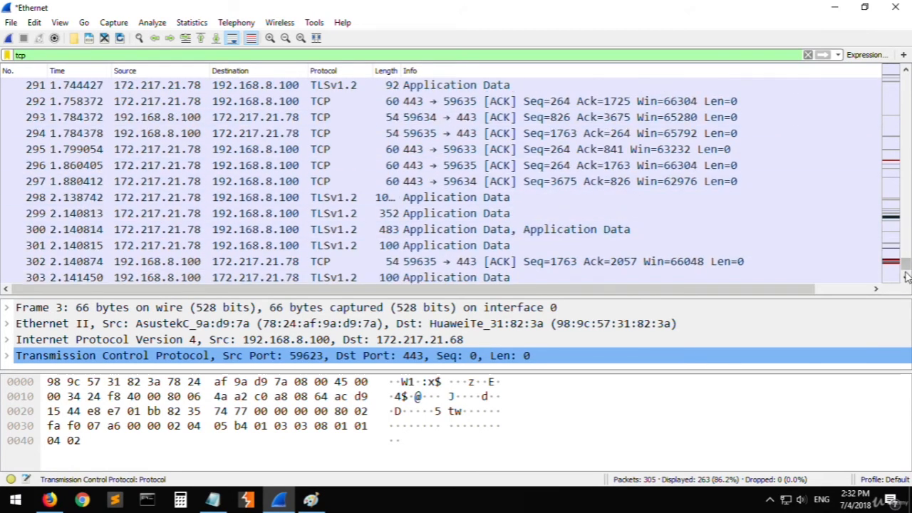
drag(905, 267, 906, 82)
scroll(906, 82, up, 1)
click(316, 132)
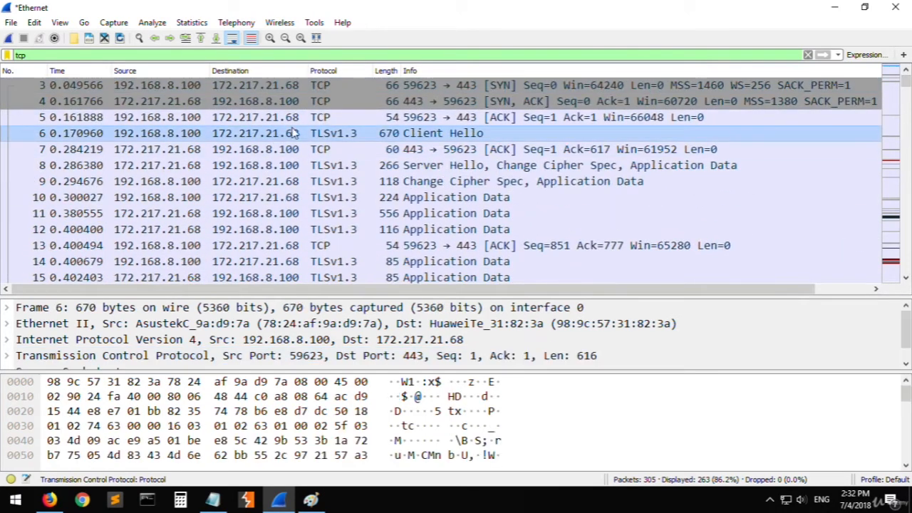
click(319, 97)
click(317, 86)
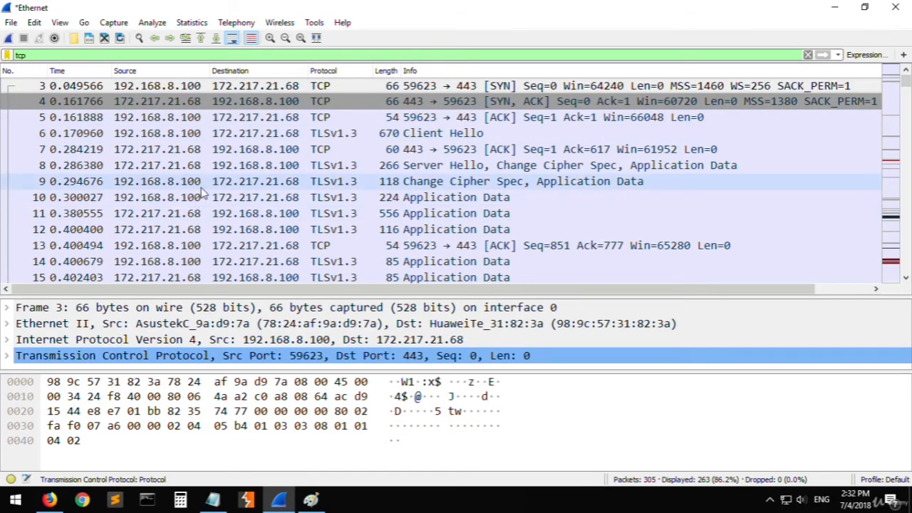
- Filter the capture for packets with the SYN flag set, using tcp.flags.syn == 1
text(tcp.flagf)
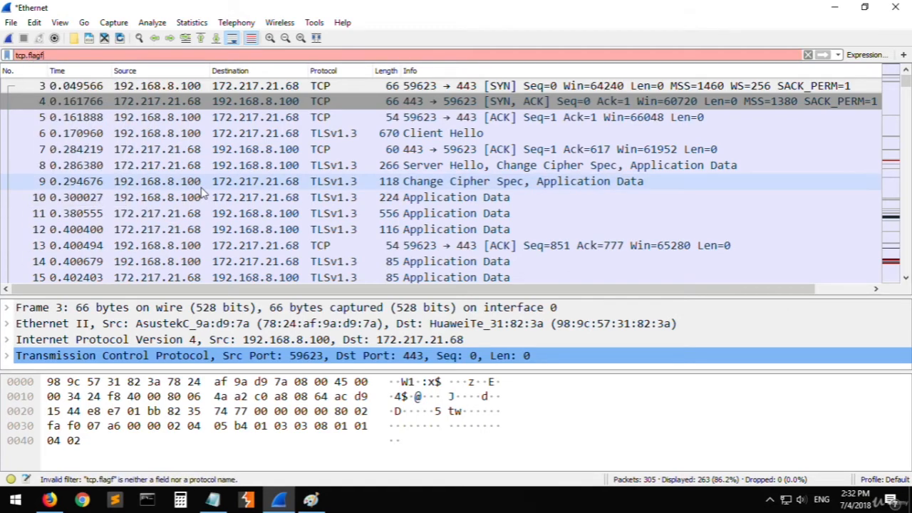
key(BackSpace)
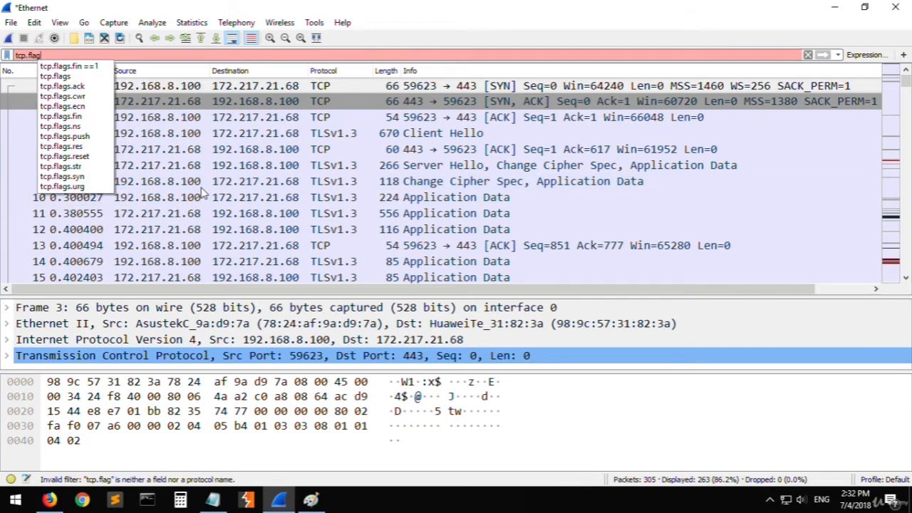
text(s)
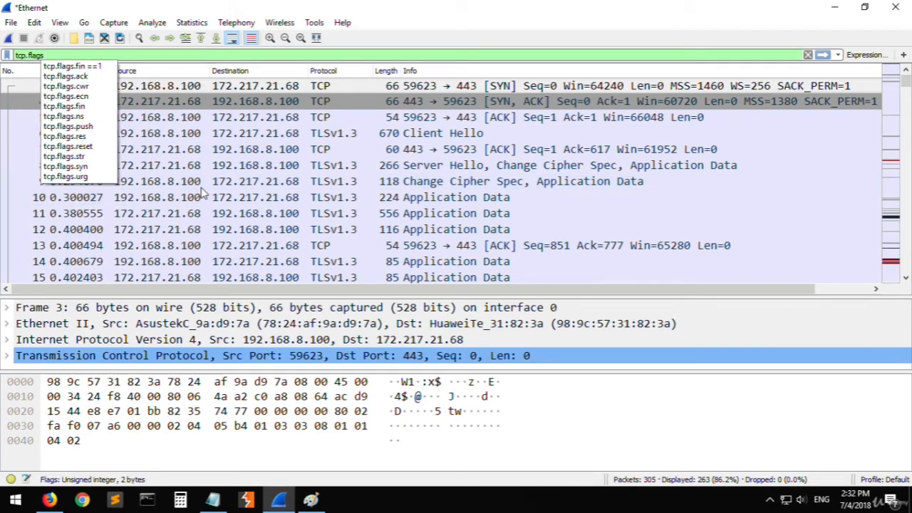
text(.syn =)
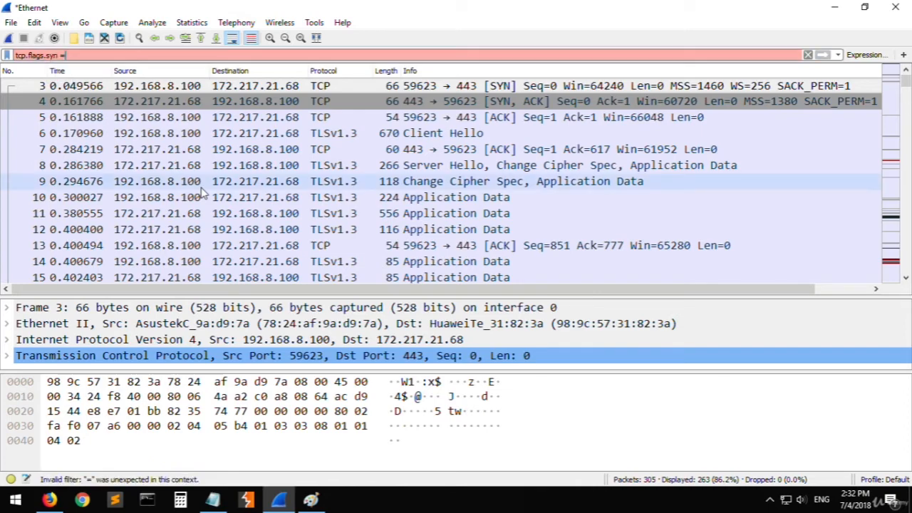
text(= 1)
key(Return)
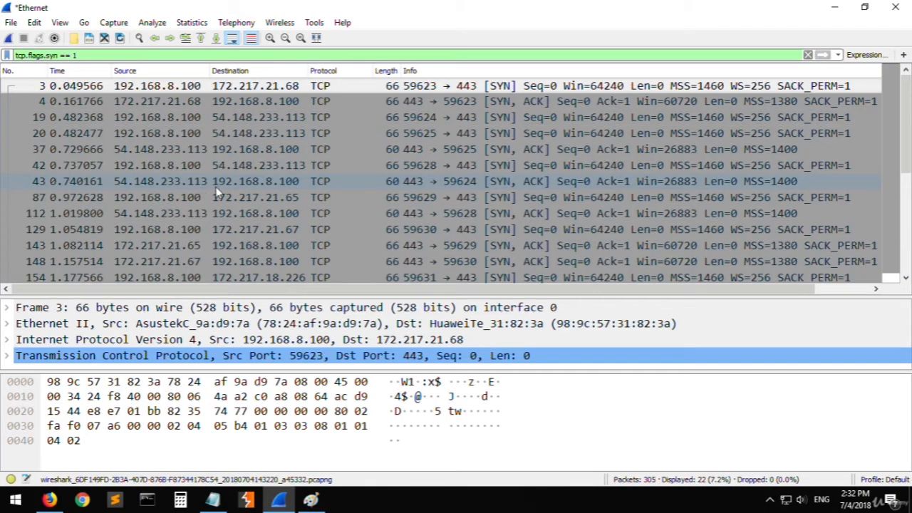
- Examine the flags of the filtered packets, comparing the plain SYN packets with the SYN, ACK replies
click(406, 164)
click(489, 92)
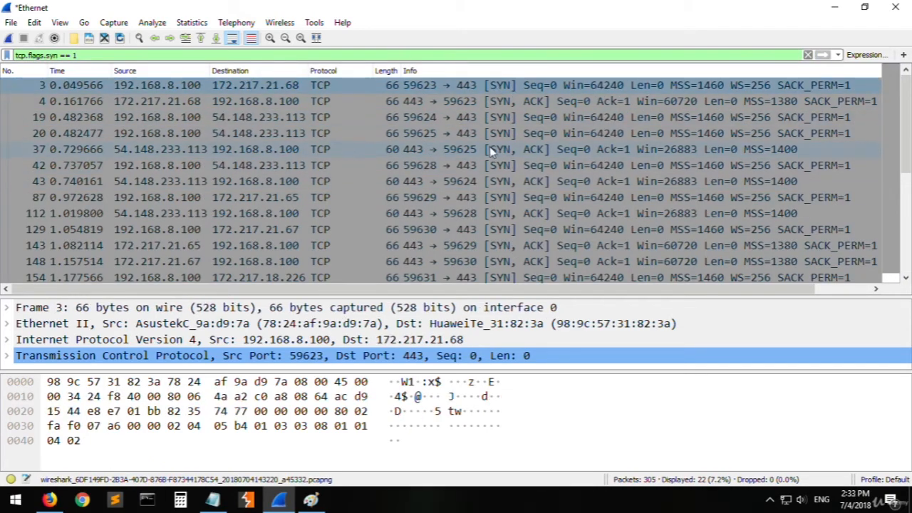
click(530, 101)
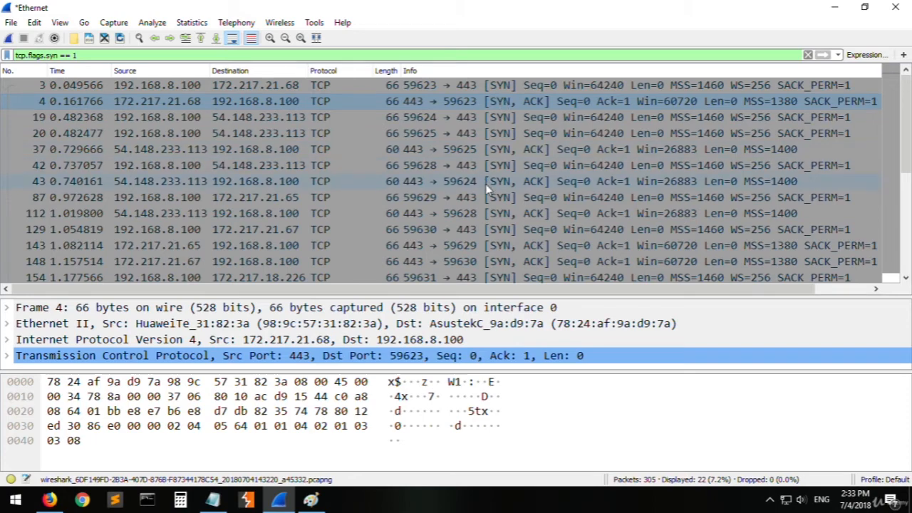
scroll(497, 159, down, 4)
click(552, 265)
click(342, 183)
scroll(490, 261, up, 4)
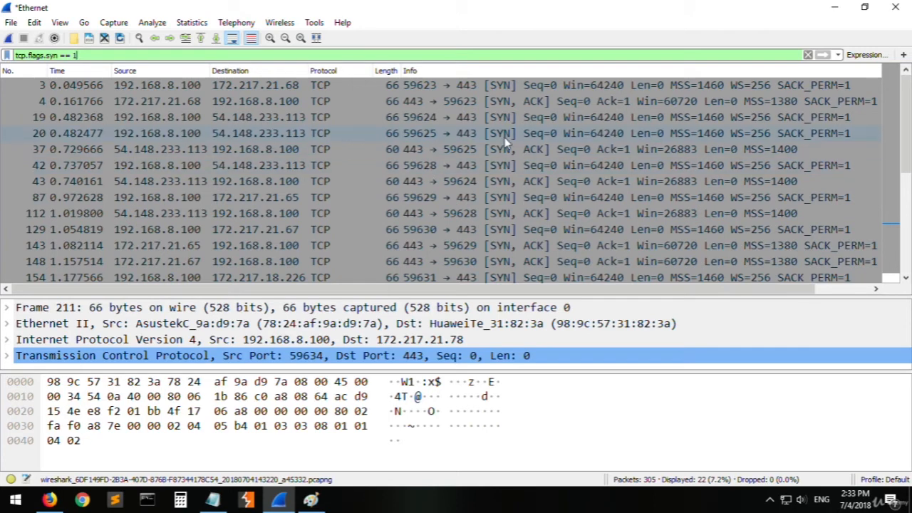
click(531, 102)
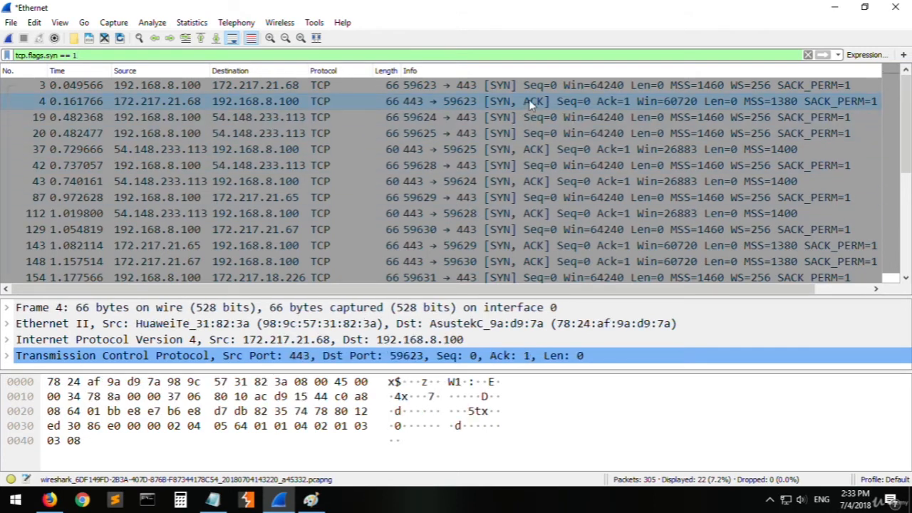
click(531, 151)
click(540, 182)
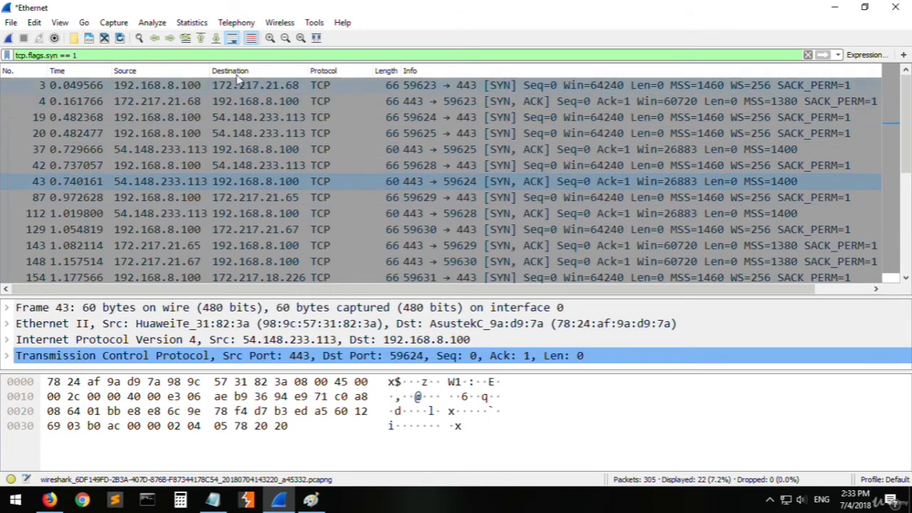
- Extend the filter to tcp.flags.syn == 1 and tcp.flags.ack == 1, and check several of the matching packets
click(163, 57)
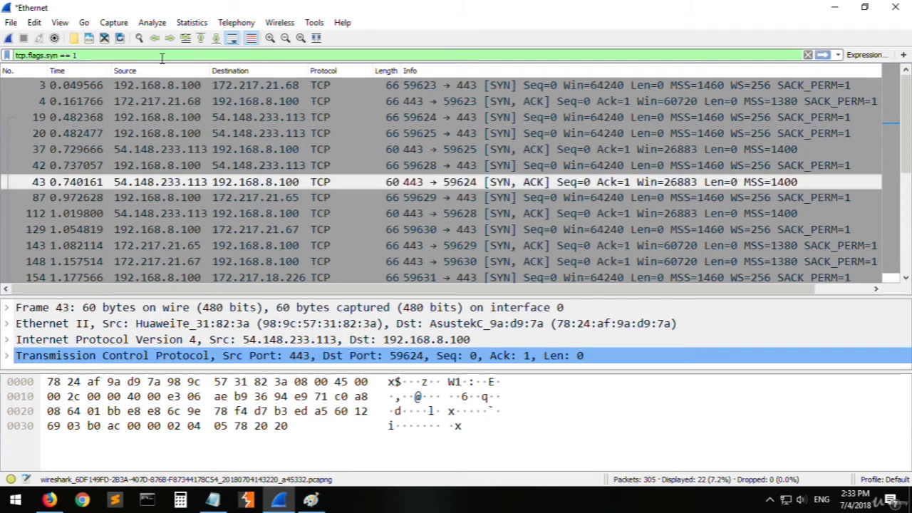
text(&&)
key(BackSpace)
text(&)
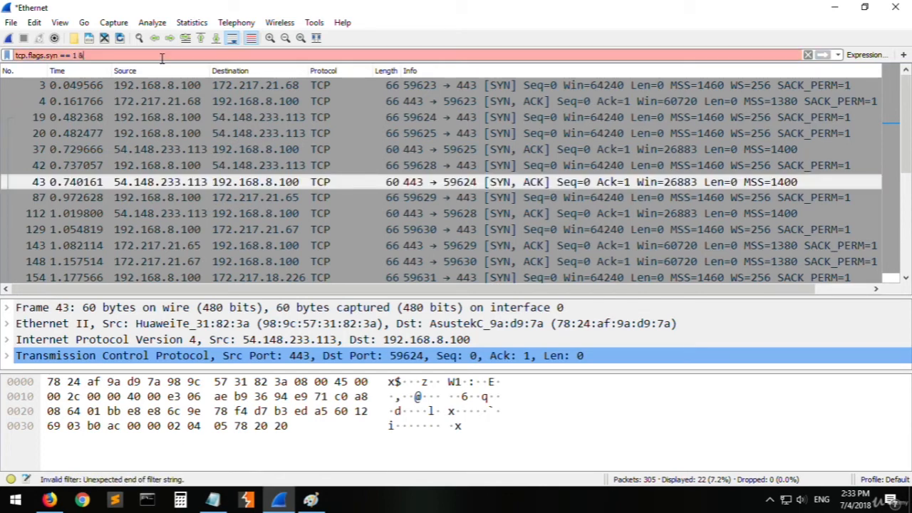
key(BackSpace)
key(BackSpace)
text(and)
text(tcp.f)
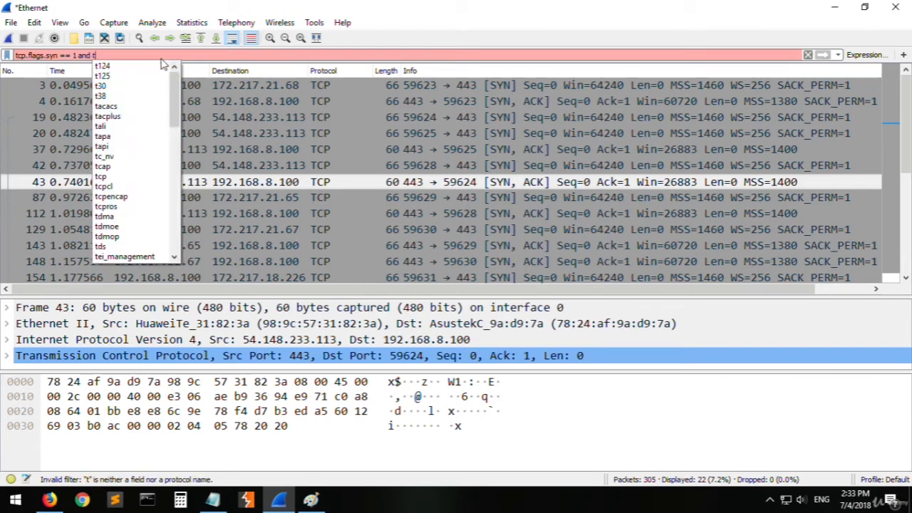
text(lags.)
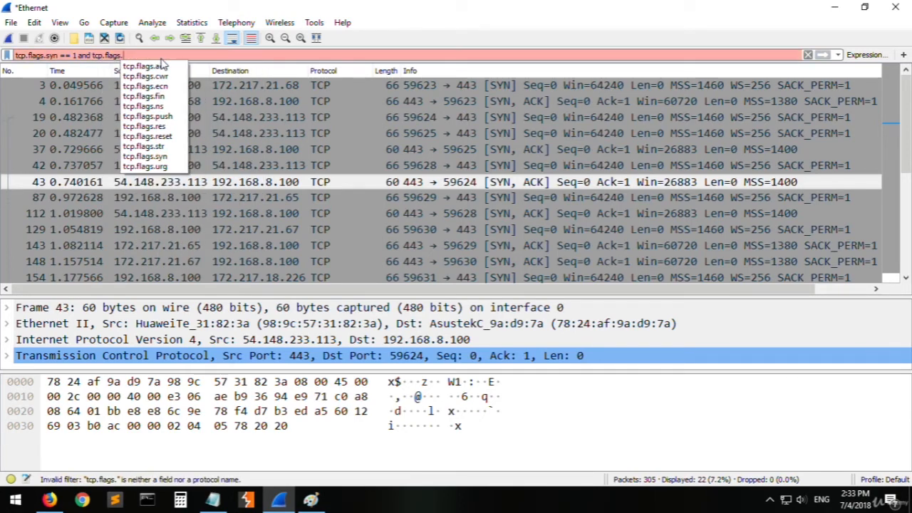
text(ack ==)
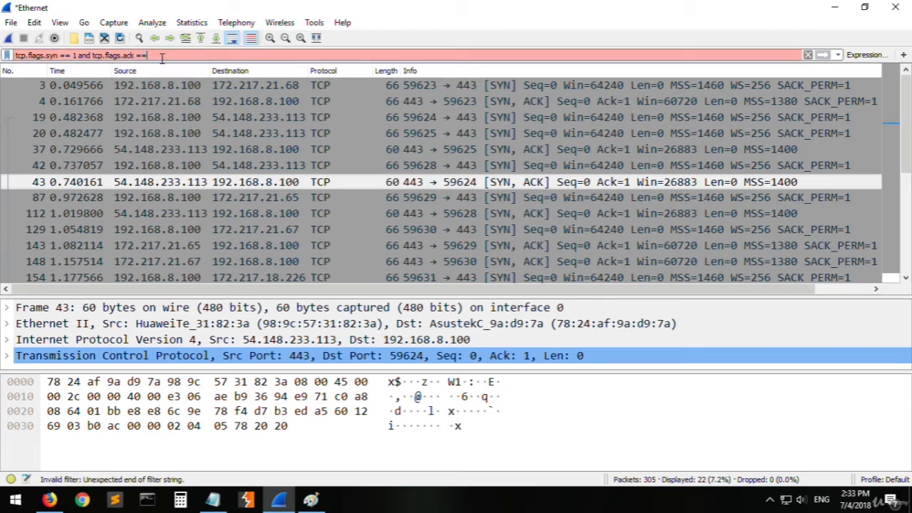
text( 1)
key(Return)
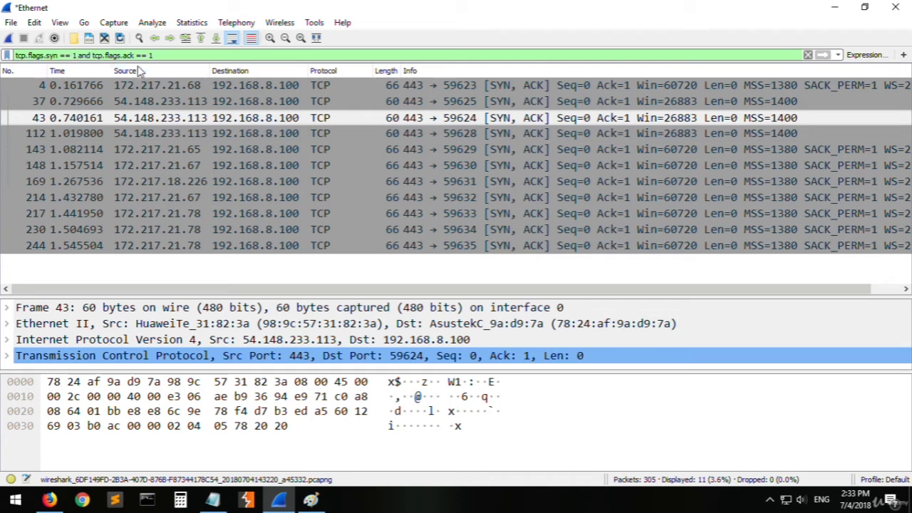
click(562, 149)
click(527, 86)
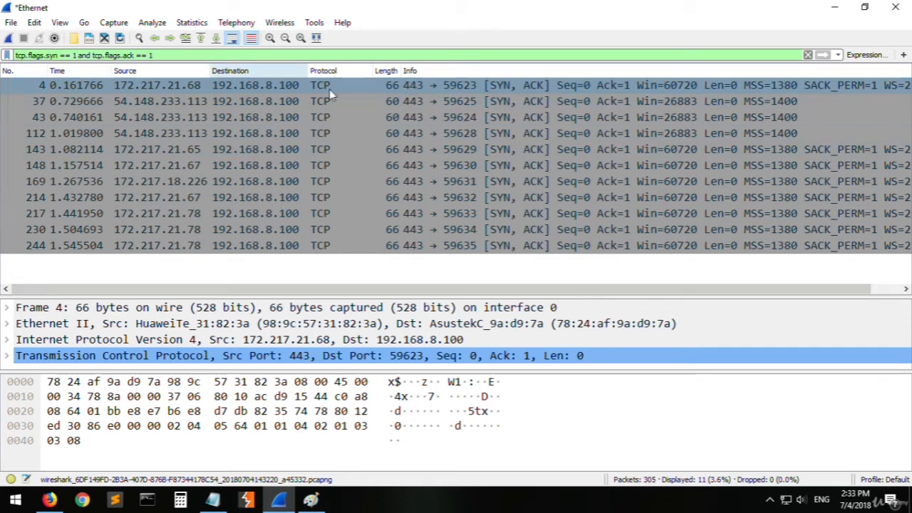
click(538, 119)
click(356, 214)
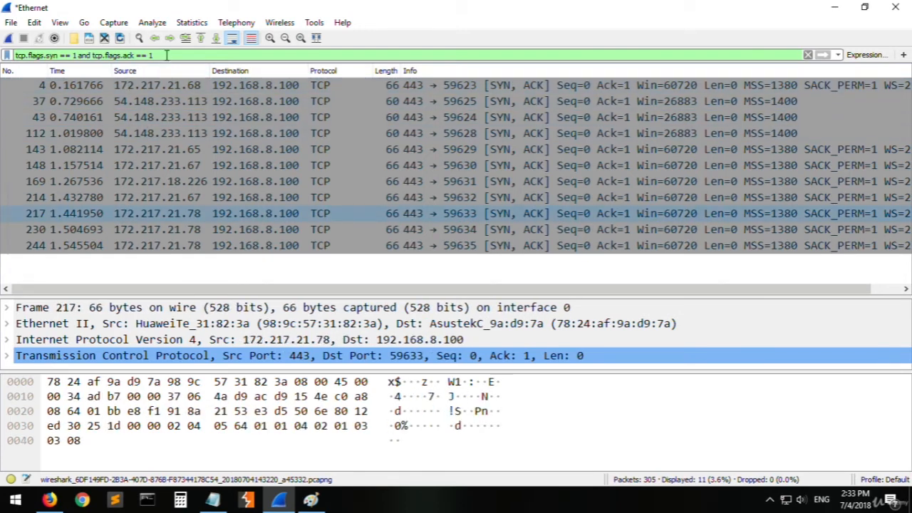
- Change the filter to tcp.flags.fin == 1 to show only packets with the FIN flag
drag(166, 55, 72, 57)
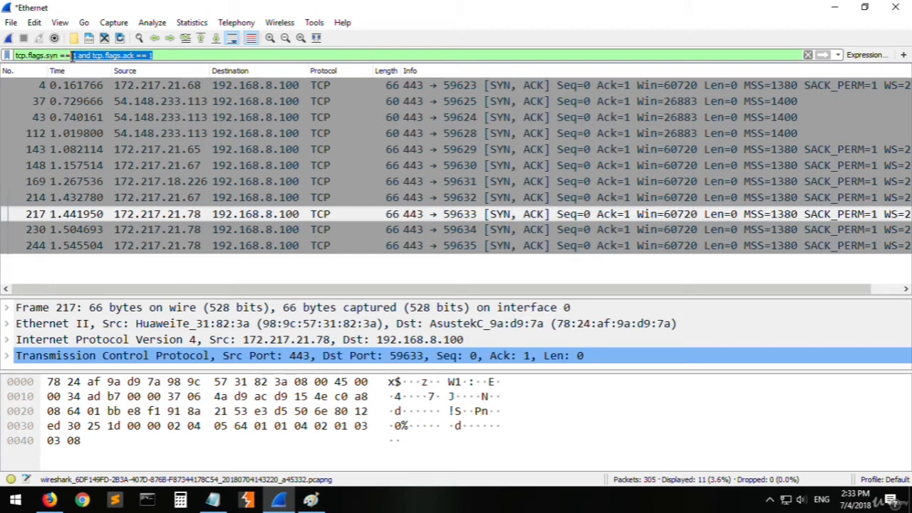
key(BackSpace)
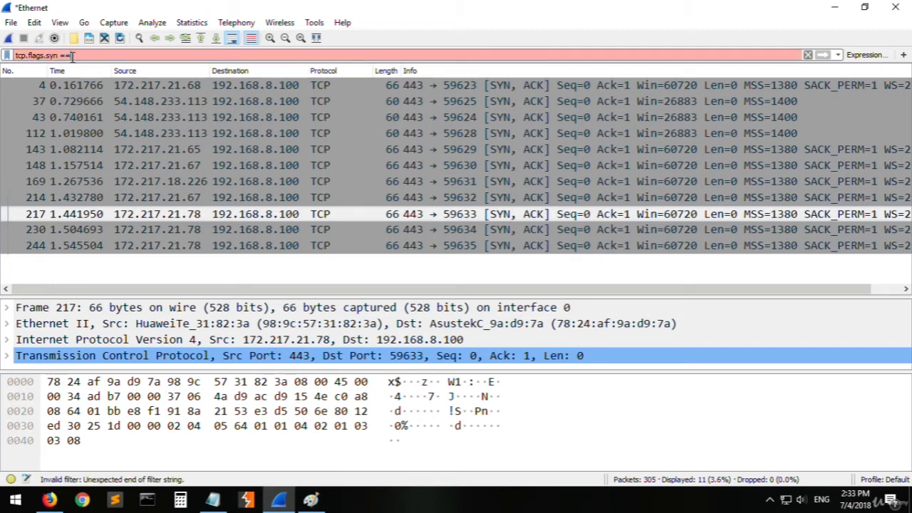
key(Left)
key(ctrl+shift+Left)
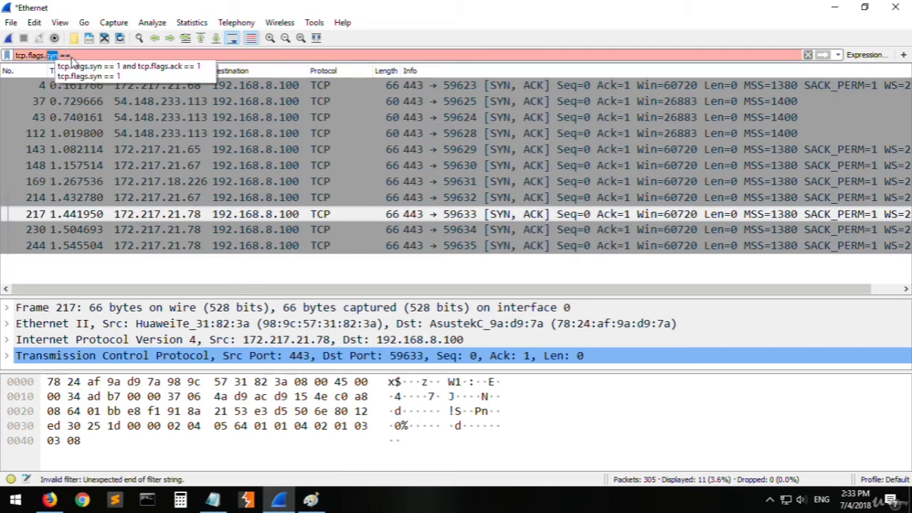
text(fin)
key(End)
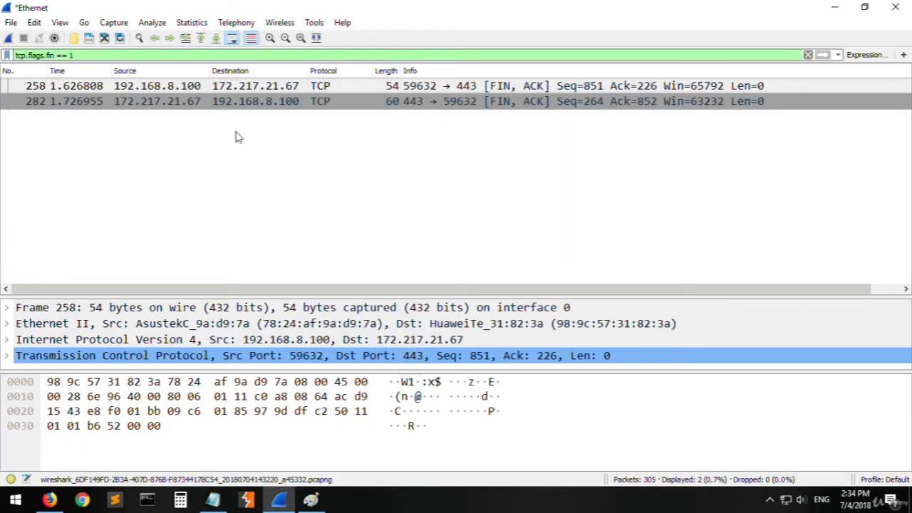
- Examine the two FIN, ACK packets, comparing their ports, flags and sequence details
click(238, 137)
click(519, 104)
key(Up)
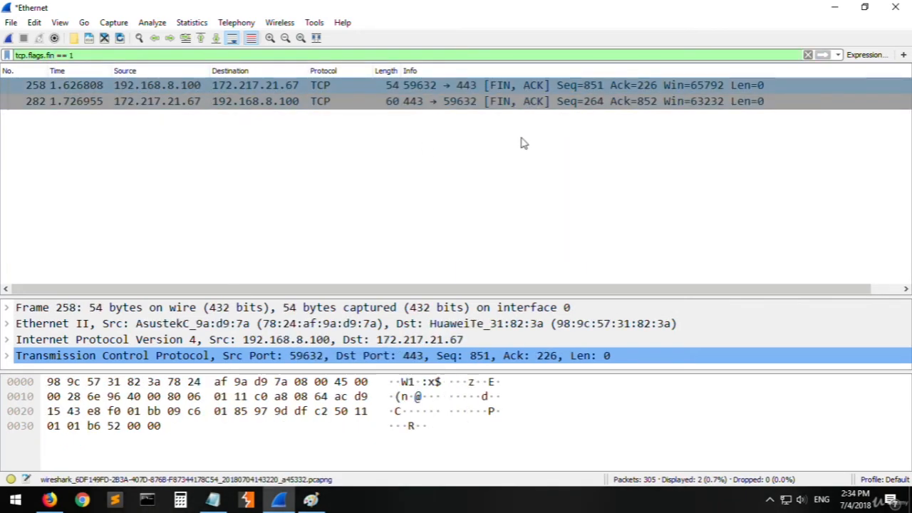
click(468, 103)
click(476, 87)
click(551, 104)
click(560, 87)
- Switch to Notepad, highlight the syn and syn,ack entries in the flag list, and return to Wireshark
click(212, 499)
drag(111, 191, 81, 194)
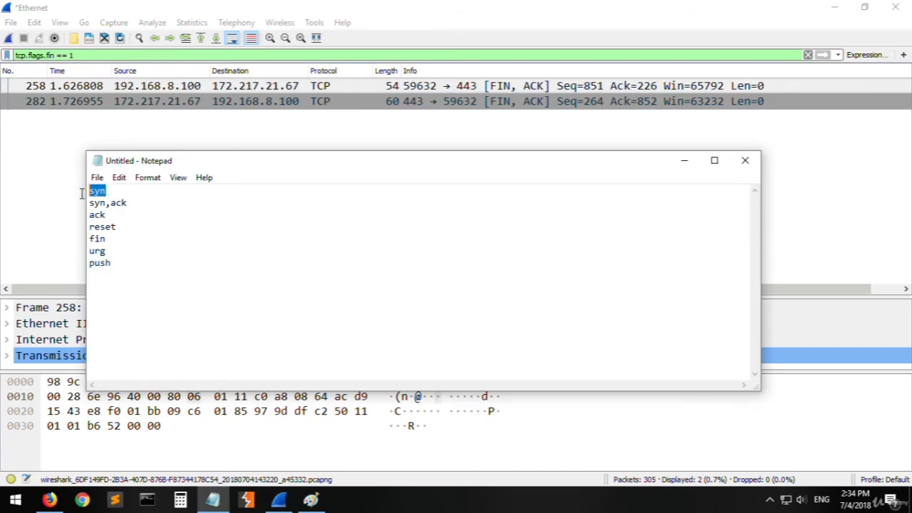
drag(139, 208, 82, 216)
click(73, 76)
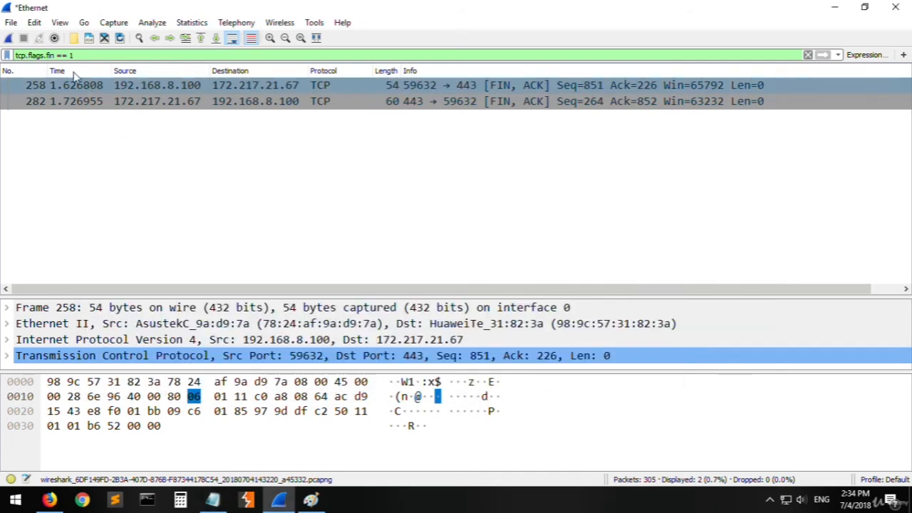
- Change the filter to tcp.flags.ack == 1 and point out the parts of its expression
double_click(51, 56)
text(ack)
key(Return)
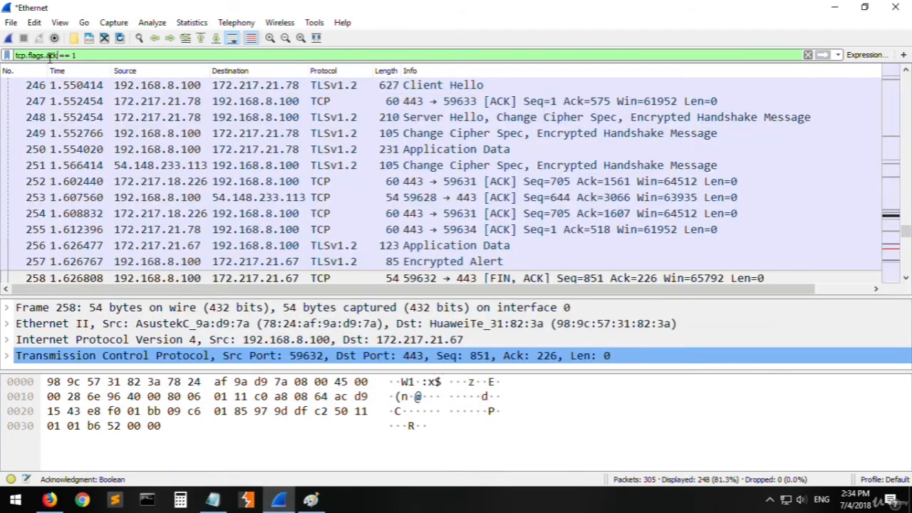
double_click(32, 56)
double_click(49, 55)
click(85, 55)
- Look through the packets matching the ACK filter, selecting individual ACK and TLS packets to check their details
click(784, 133)
scroll(809, 184, up, 20)
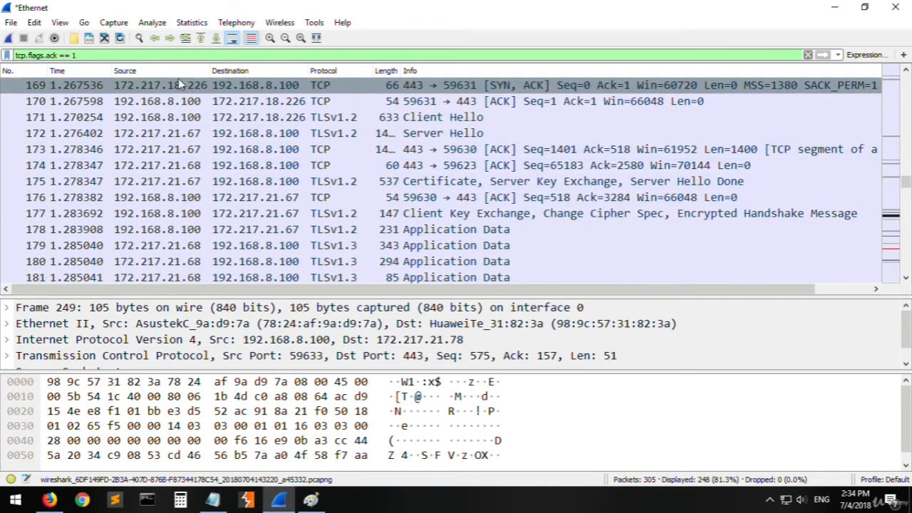
scroll(495, 204, down, 20)
click(549, 136)
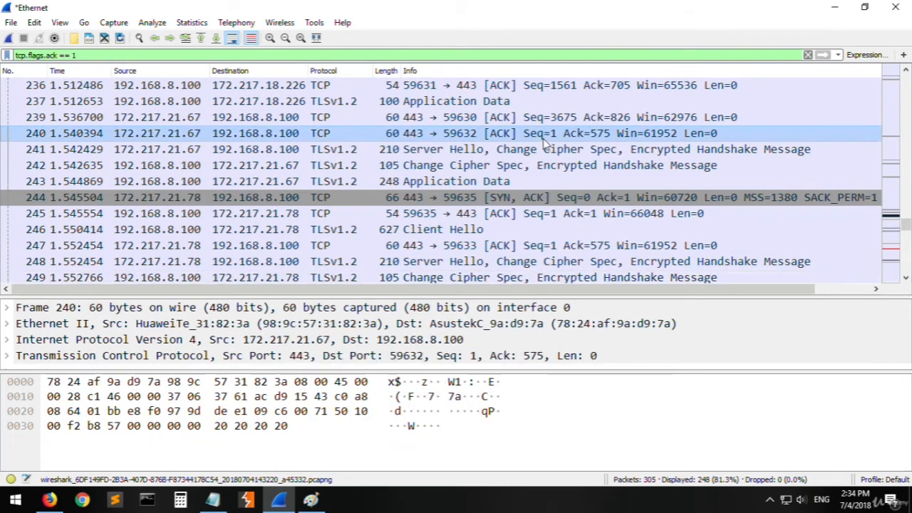
click(484, 101)
key(Down)
key(Down)
key(Down)
key(Down)
key(Down)
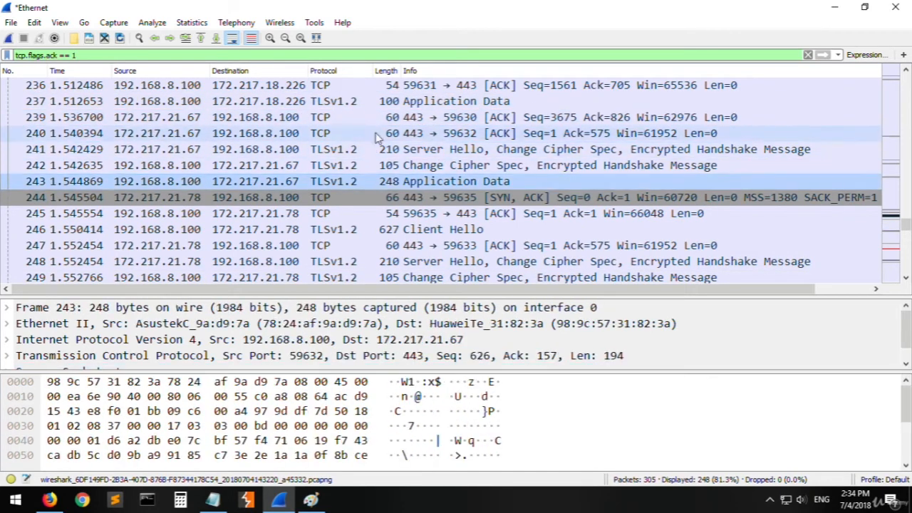
- Copy reset from the Notepad flag list, change the Wireshark filter to tcp.flags.reset == 1, and select the Seq=820 RST packet
click(51, 55)
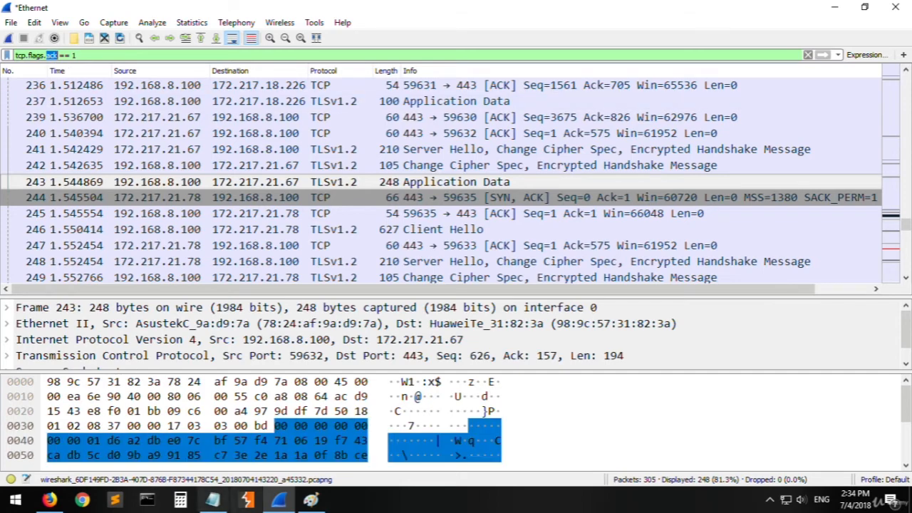
click(213, 498)
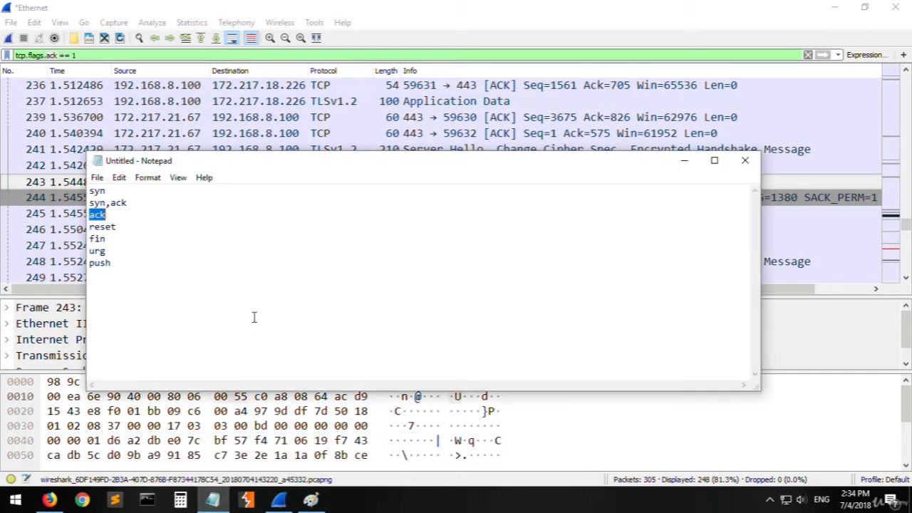
click(104, 240)
double_click(117, 227)
key(ctrl+c)
click(95, 87)
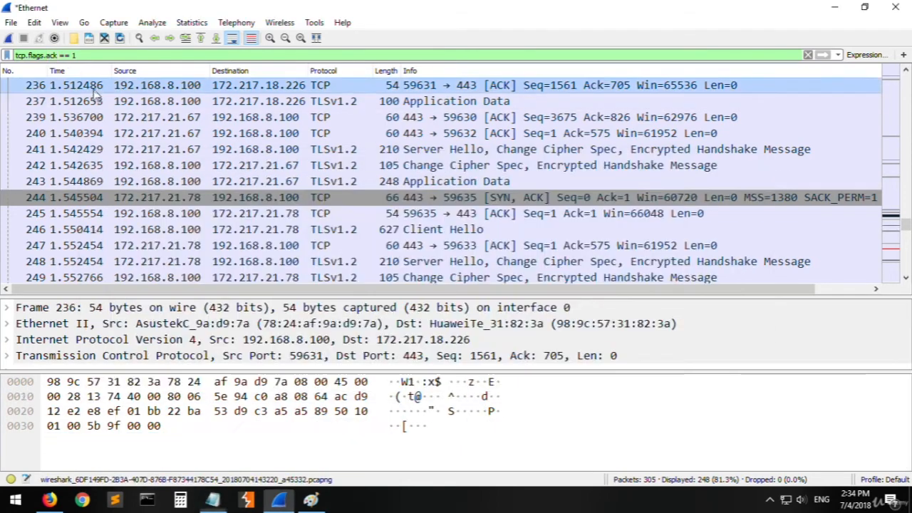
double_click(49, 55)
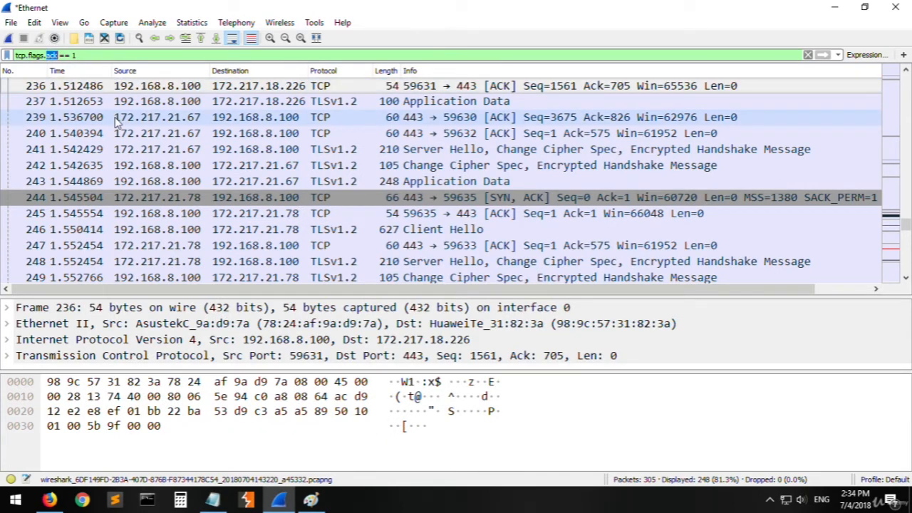
key(ctrl+v)
key(Return)
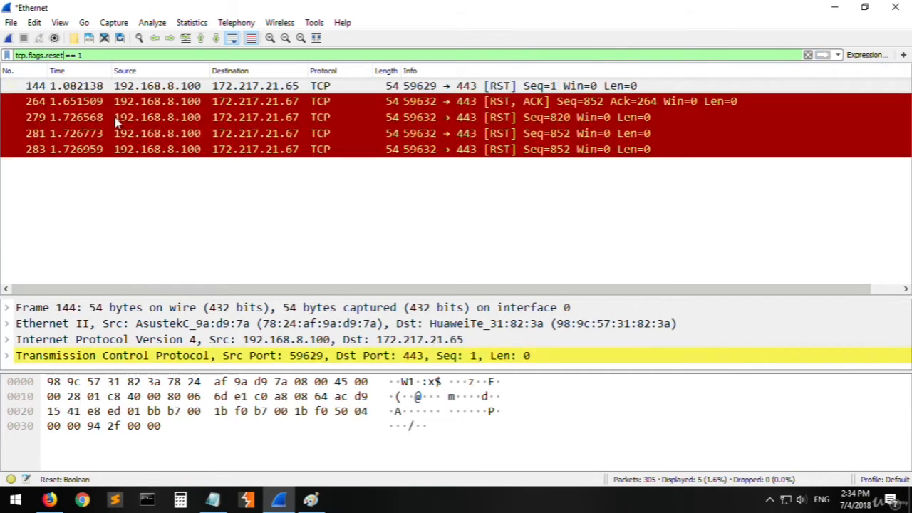
click(491, 118)
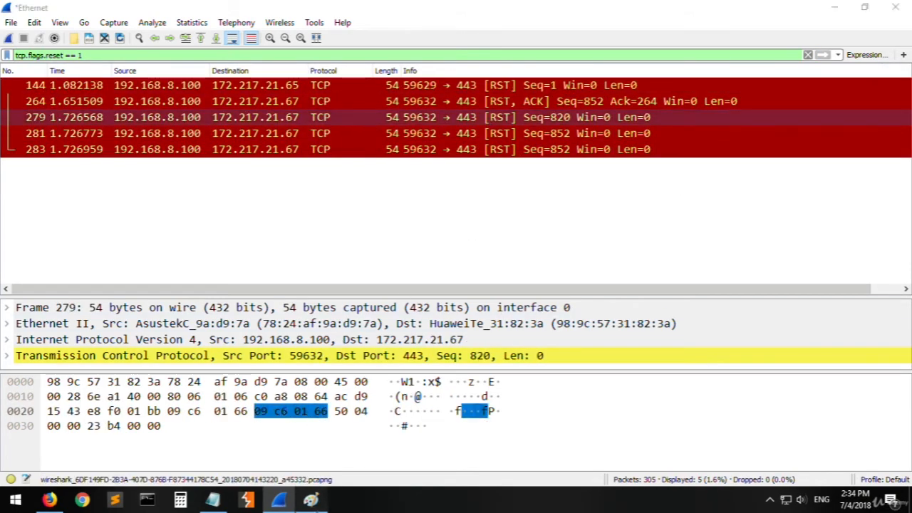
- Switch to Paint and scribble in red over the SYN-ACK and ACK lines, adding a red arrow from server to client on the handshake diagram
click(310, 499)
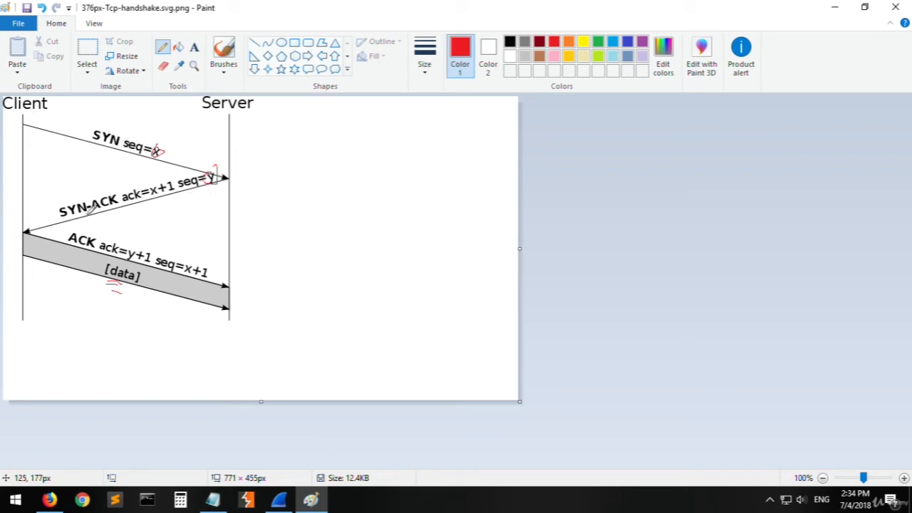
mouse_move(212, 175)
mouse_down()
mouse_move(68, 212)
mouse_move(203, 173)
mouse_up()
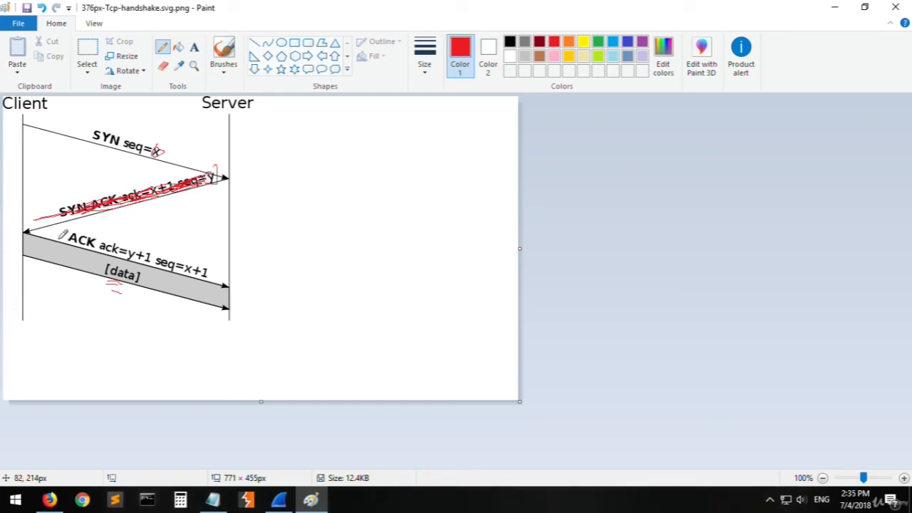
mouse_move(62, 235)
mouse_down()
mouse_move(165, 249)
mouse_move(103, 282)
mouse_up()
drag(128, 253, 189, 299)
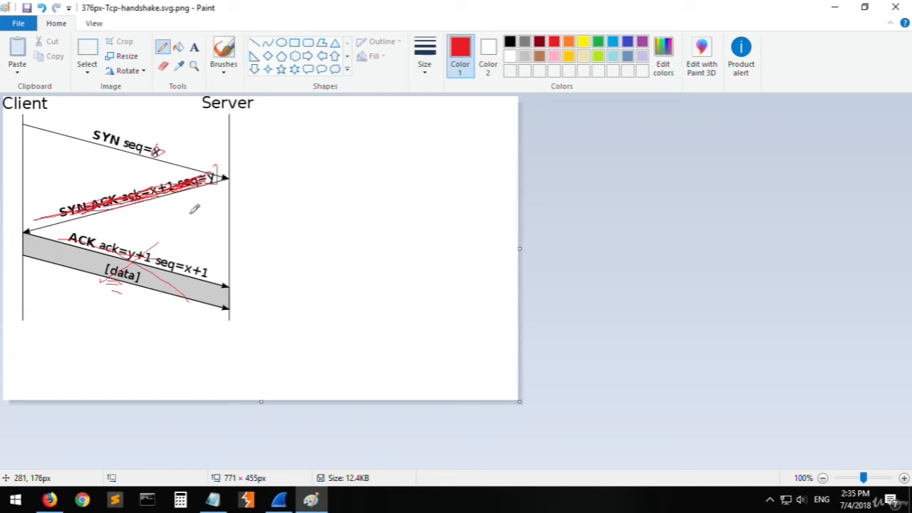
mouse_move(130, 251)
mouse_down()
mouse_move(93, 229)
mouse_move(201, 272)
mouse_move(178, 281)
mouse_up()
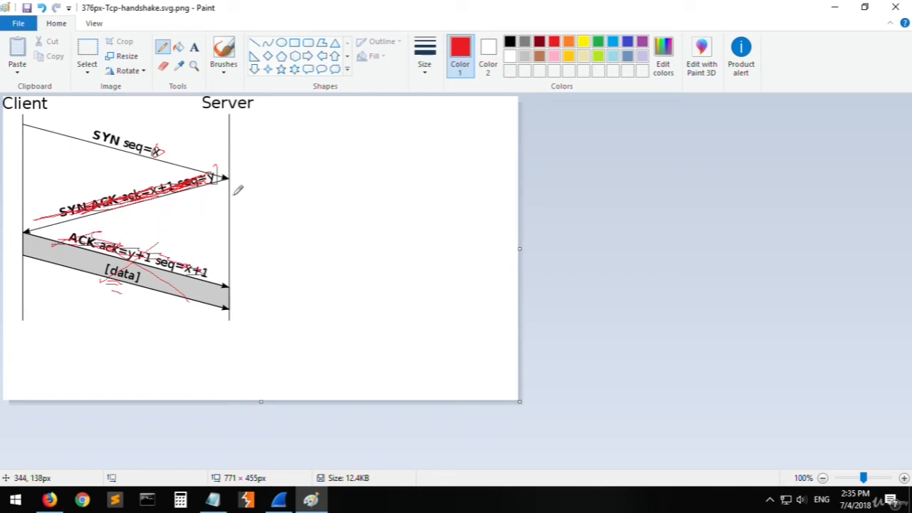
drag(216, 231, 40, 268)
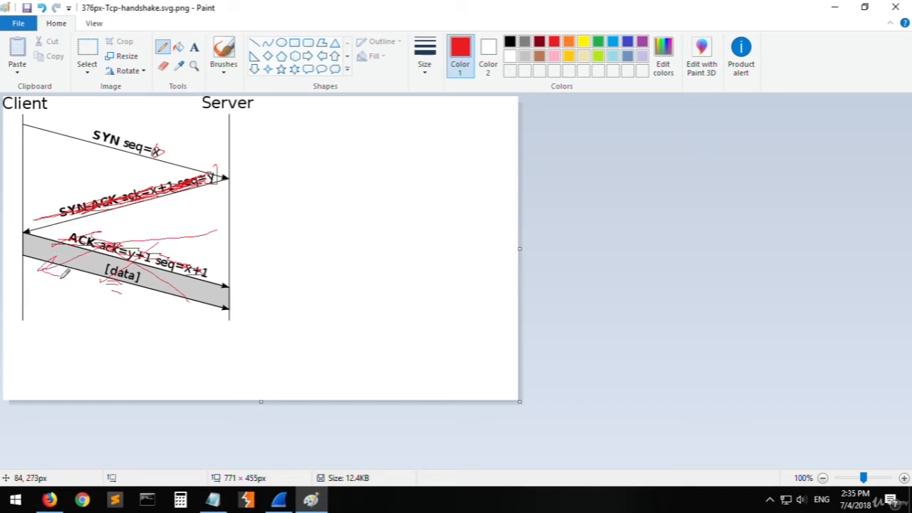
mouse_move(74, 231)
mouse_down()
mouse_move(93, 221)
mouse_move(192, 288)
mouse_up()
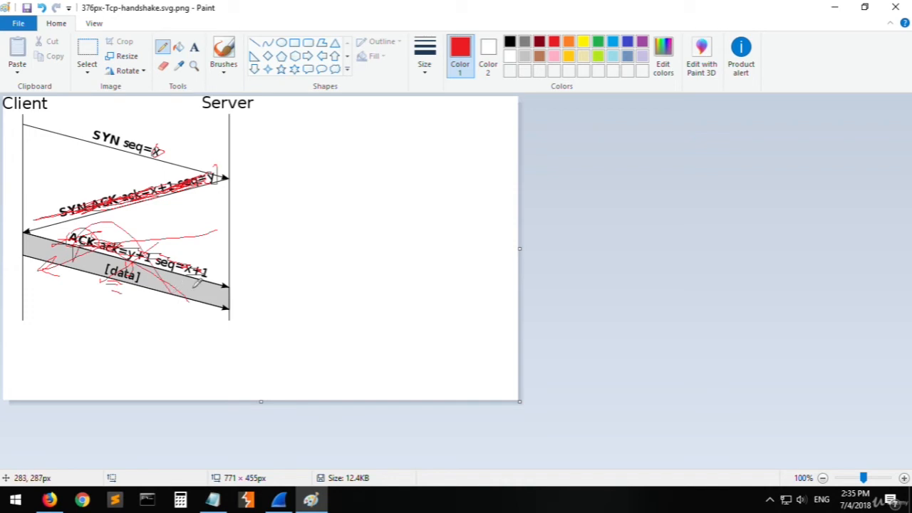
drag(230, 214, 171, 242)
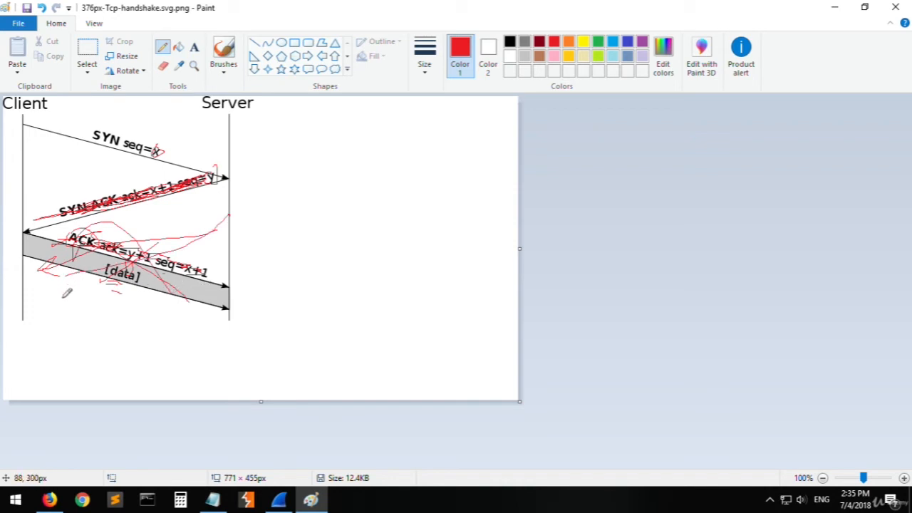
- Return to Wireshark and examine the RST packets, comparing their source, destination and flags
click(278, 499)
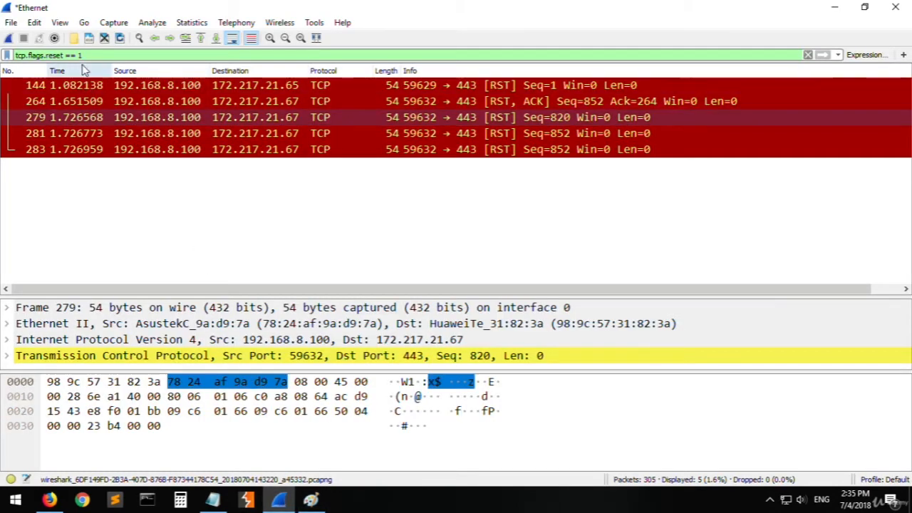
click(179, 88)
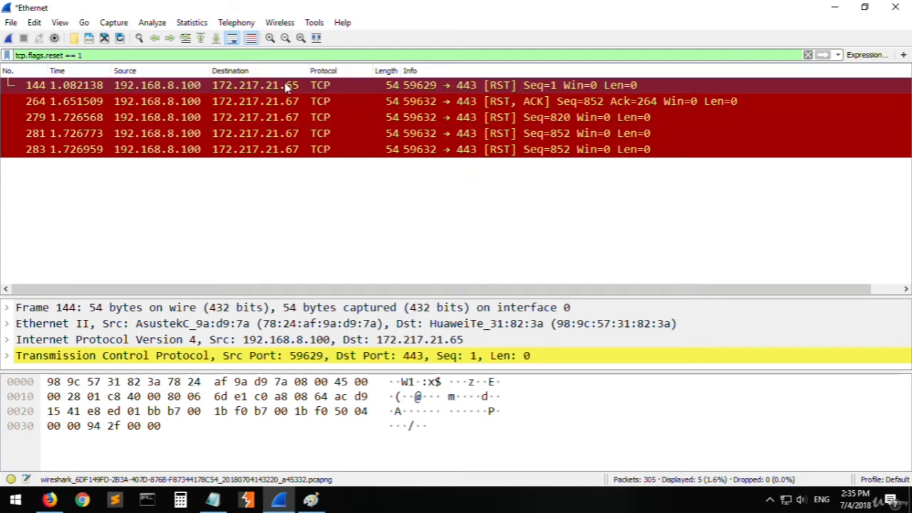
click(537, 101)
key(Up)
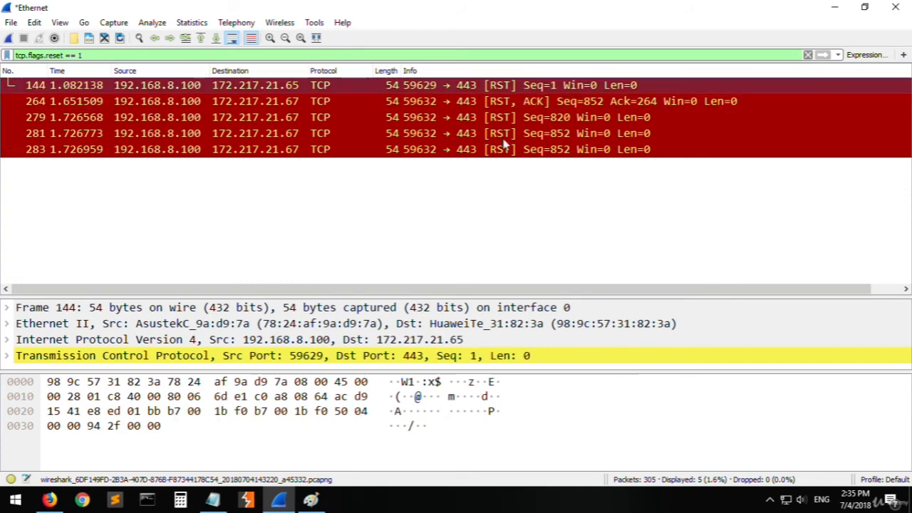
mouse_move(314, 500)
click(319, 444)
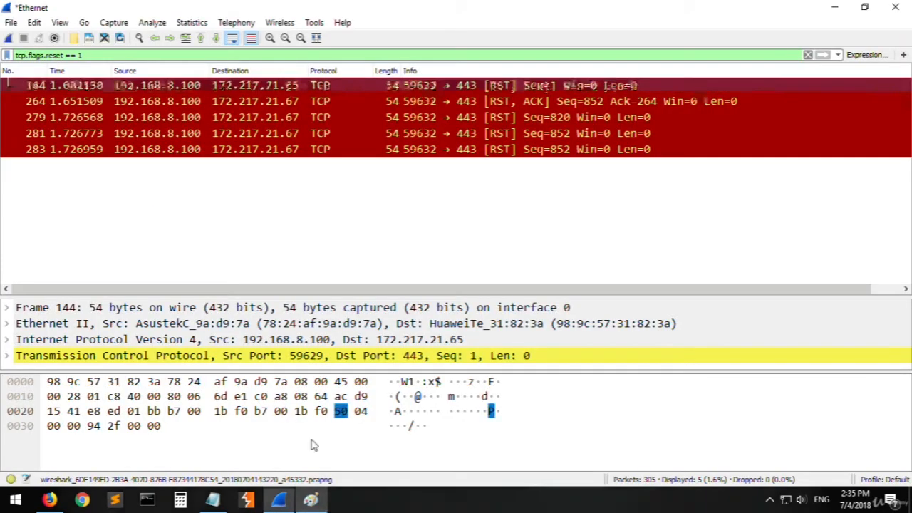
click(311, 500)
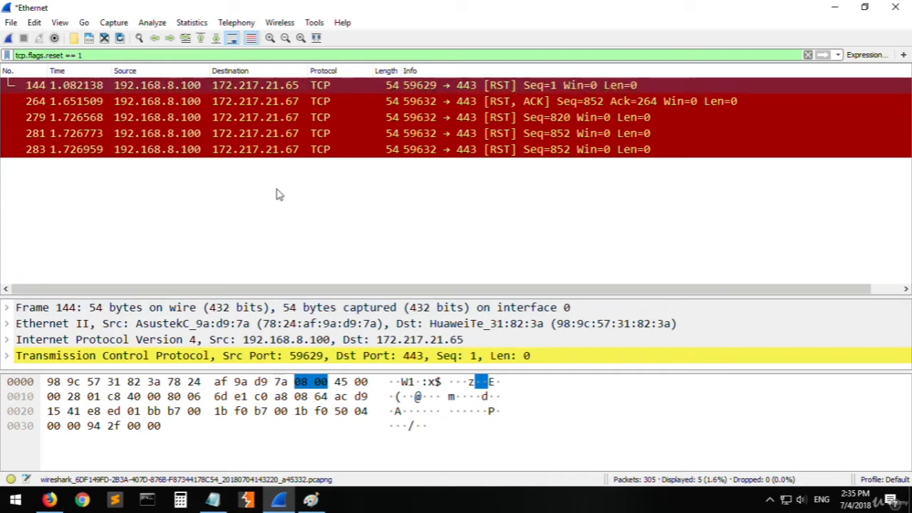
click(102, 55)
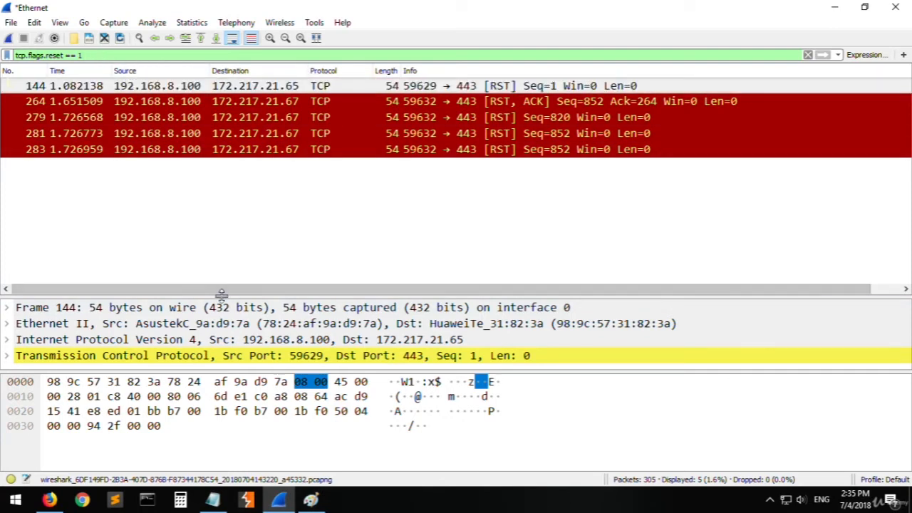
- Switch to Notepad and highlight the ack, reset, fin, urg and push entries one after another in the flag list
key(alt+Tab)
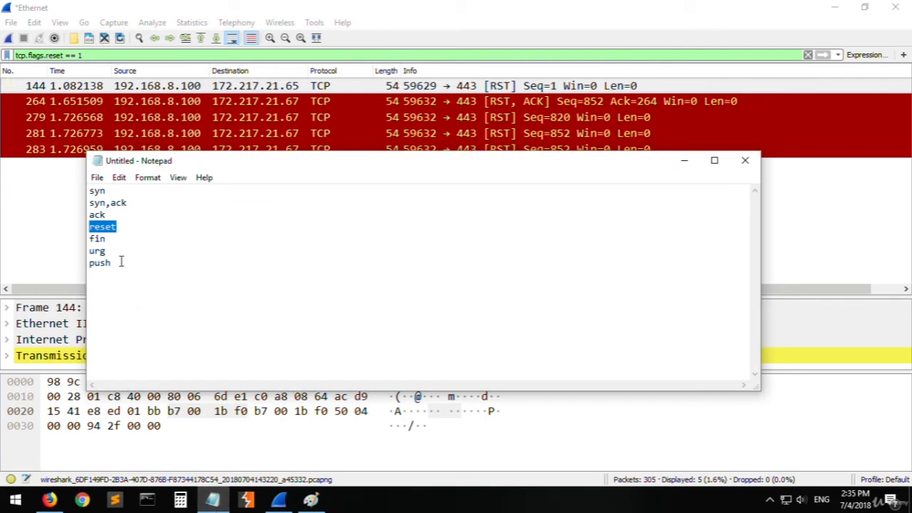
click(103, 192)
double_click(96, 215)
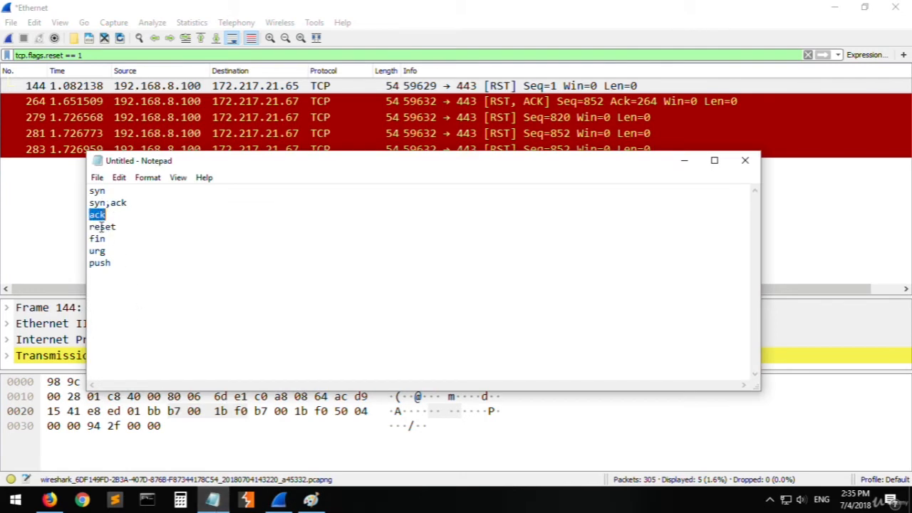
double_click(100, 227)
double_click(97, 239)
click(95, 251)
double_click(96, 251)
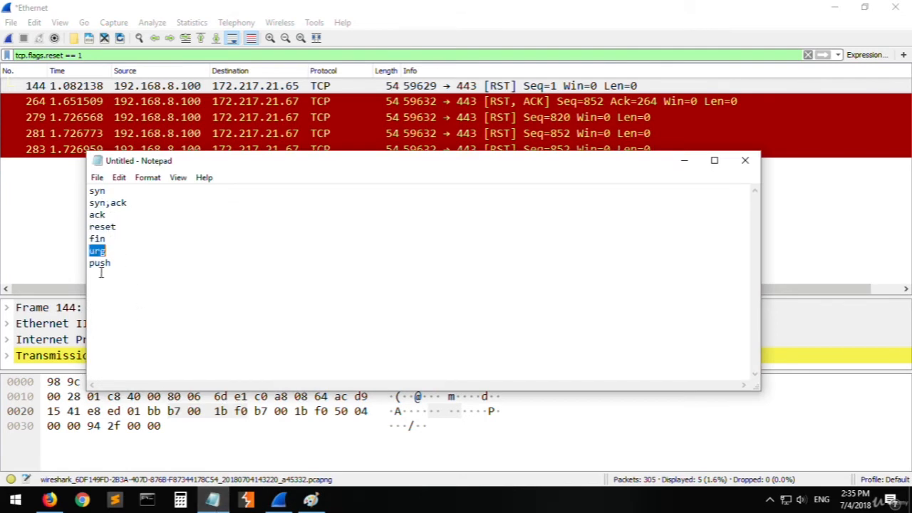
double_click(99, 263)
- Return to Wireshark and change the filter to tcp.flags.urg == 1
key(alt+Tab)
double_click(55, 55)
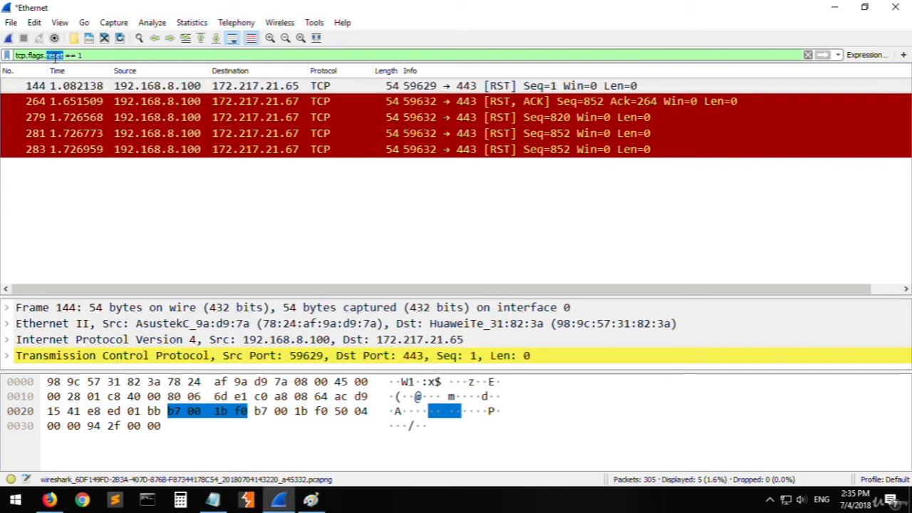
text(urg)
key(Return)
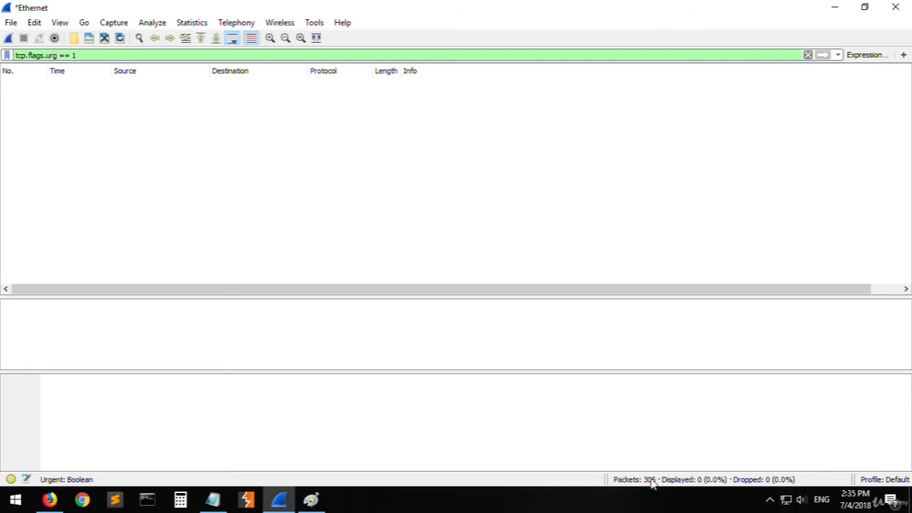
- Replace the urg flag in the filter so that it reads tcp.flags.push == 1, and apply it
triple_click(53, 56)
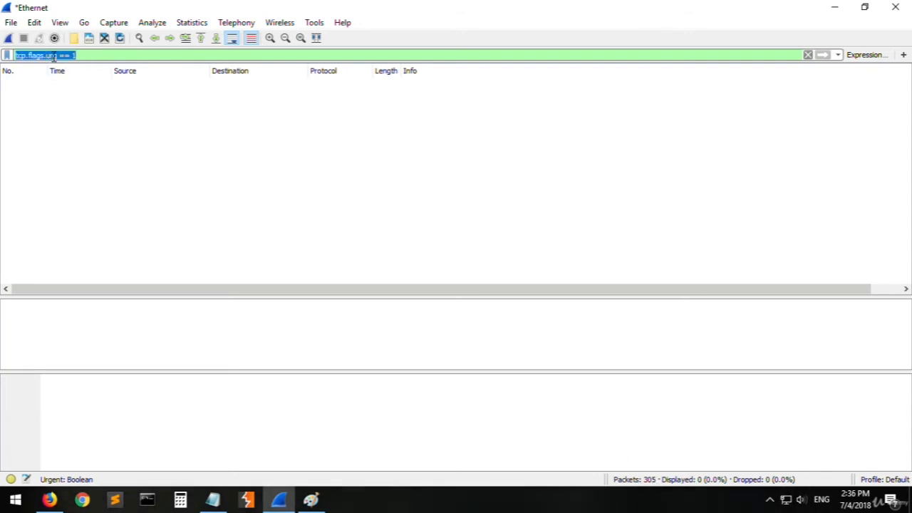
double_click(53, 55)
text(pus)
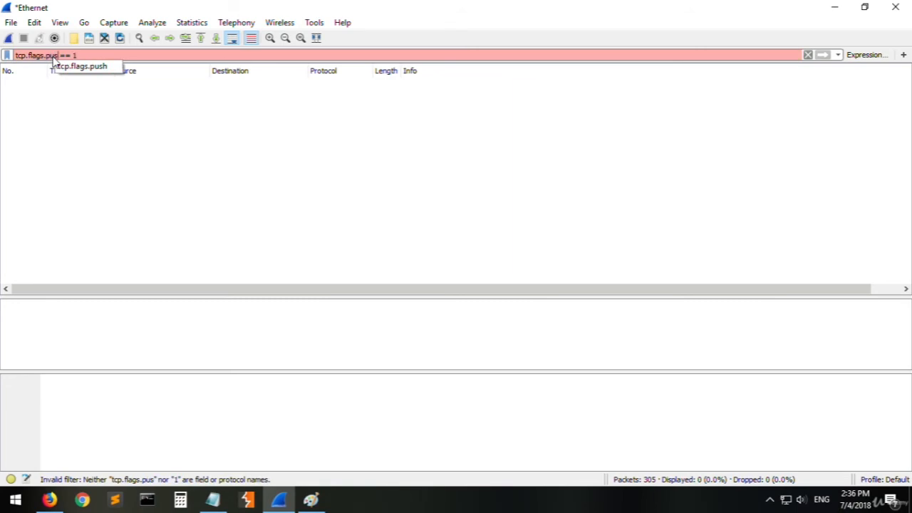
text(h)
key(Return)
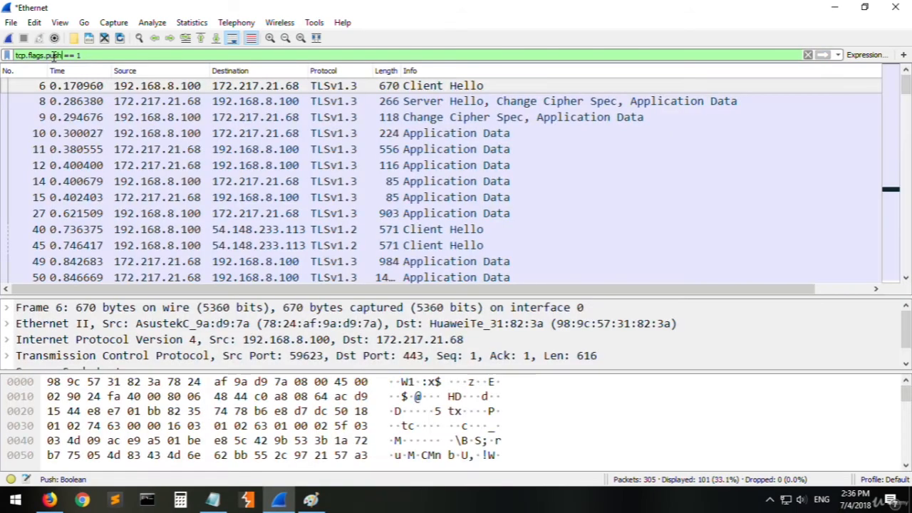
- Look through the packets matching the push filter, selecting individual TLS packets to check their details
click(499, 104)
scroll(470, 197, down, 15)
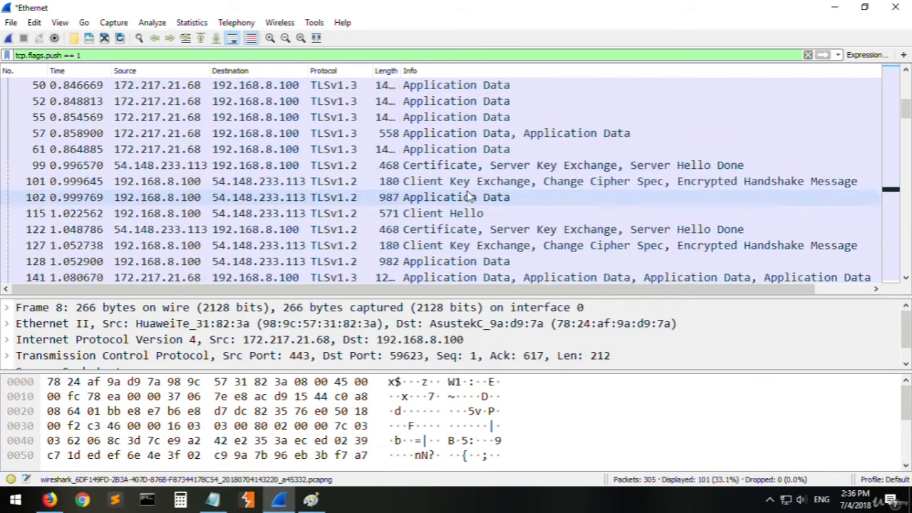
click(469, 165)
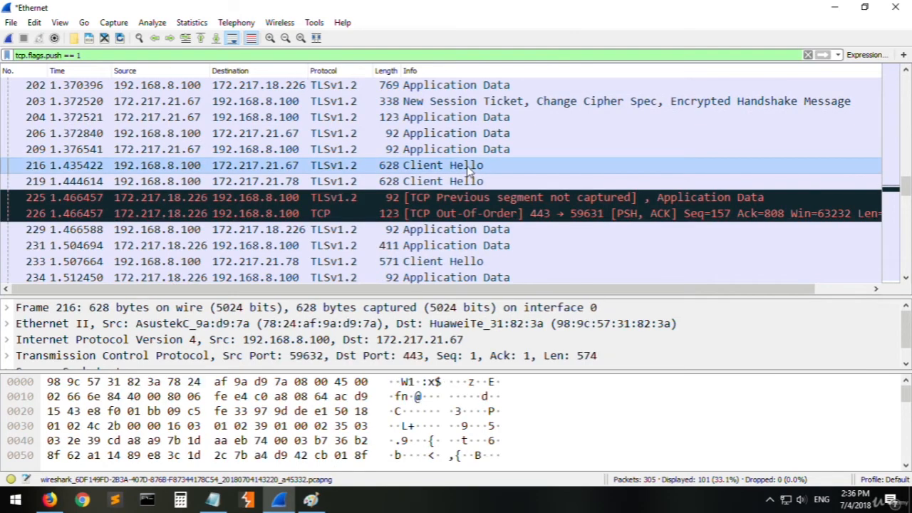
click(467, 230)
scroll(465, 235, down, 5)
scroll(464, 235, up, 5)
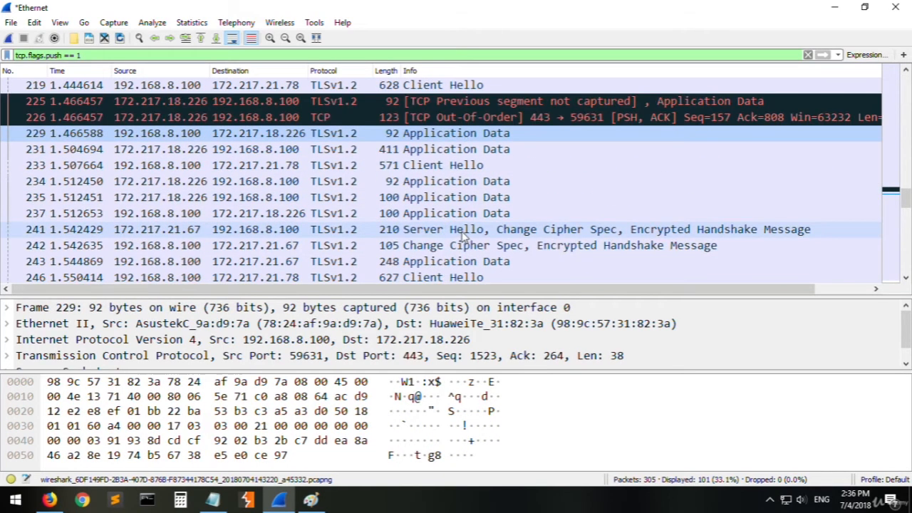
- Examine the previous-segment-not-captured packet and the out-of-order PSH, ACK packet, including the full info text of the latter
click(432, 166)
click(432, 198)
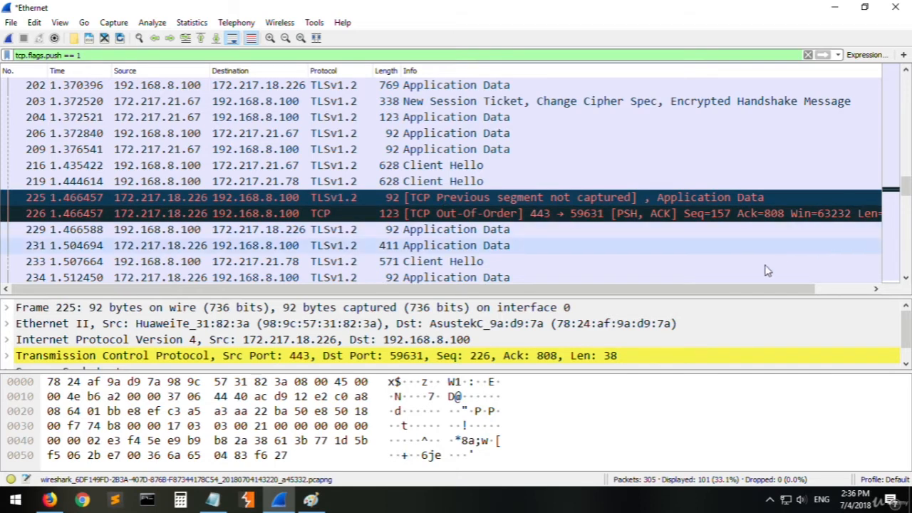
drag(774, 292, 820, 294)
click(829, 218)
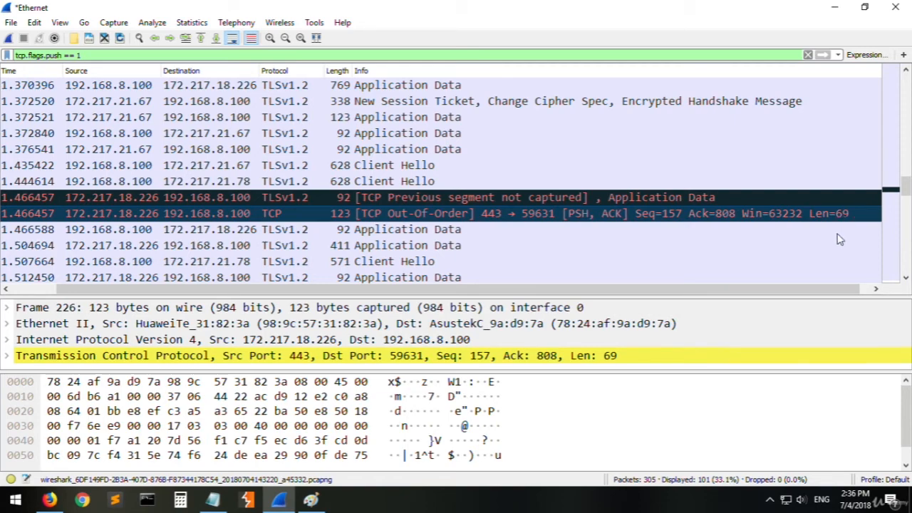
- Inspect the packets around the out-of-order packet and recheck the list of TCP flags in Notepad
drag(743, 290, 579, 288)
click(377, 248)
click(371, 228)
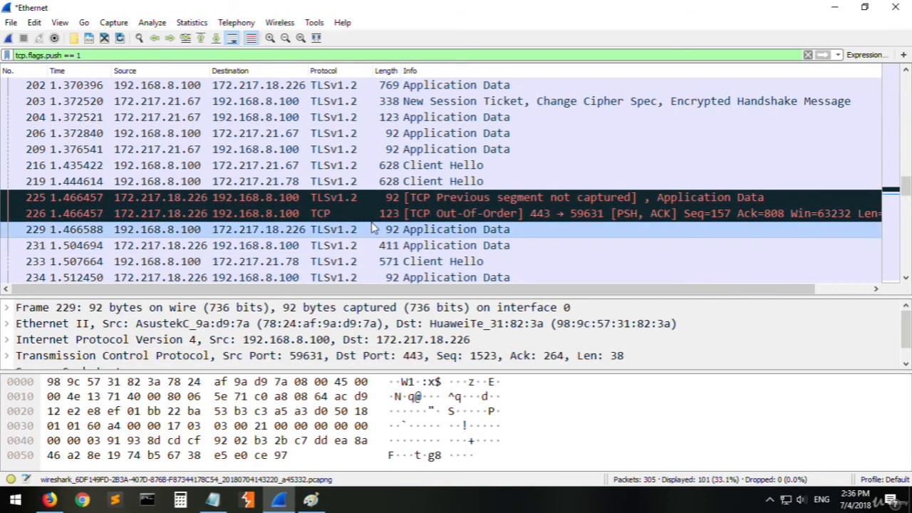
click(374, 214)
click(212, 499)
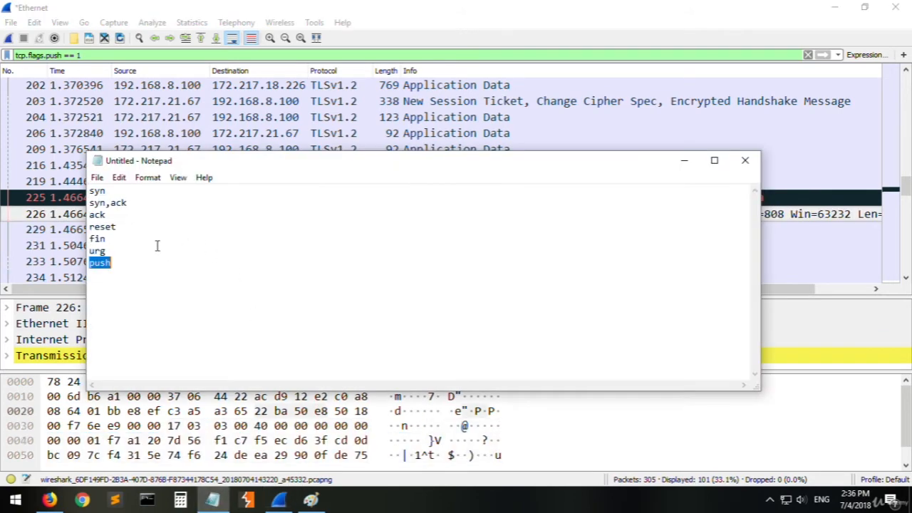
click(146, 267)
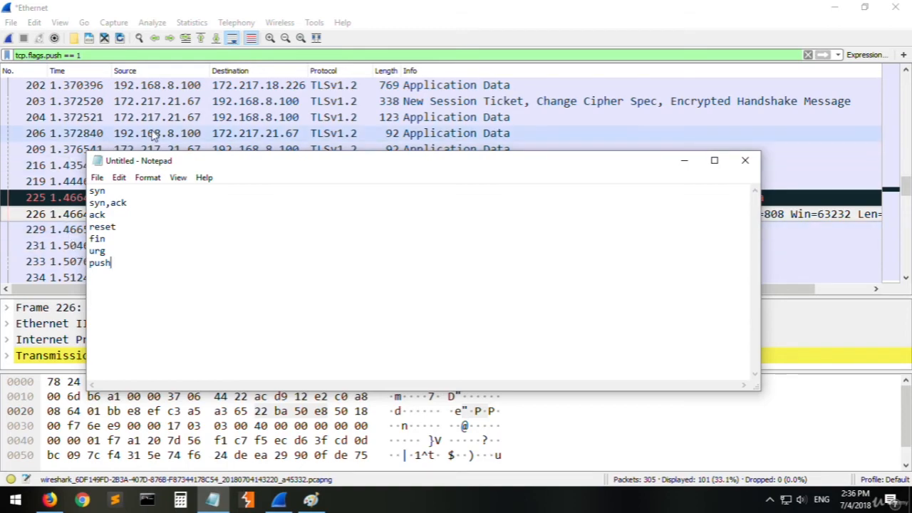
click(190, 121)
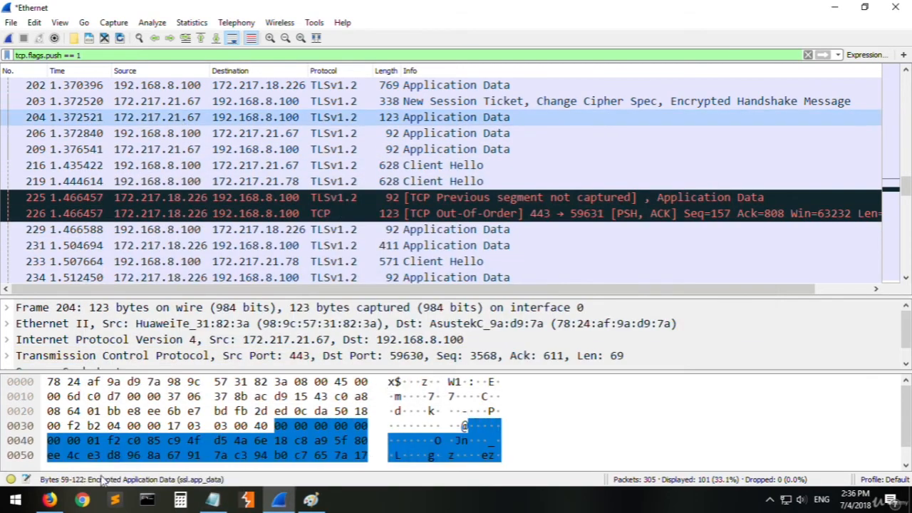
- Switch to Firefox, load YouTube in a new tab and return to Wireshark
click(69, 493)
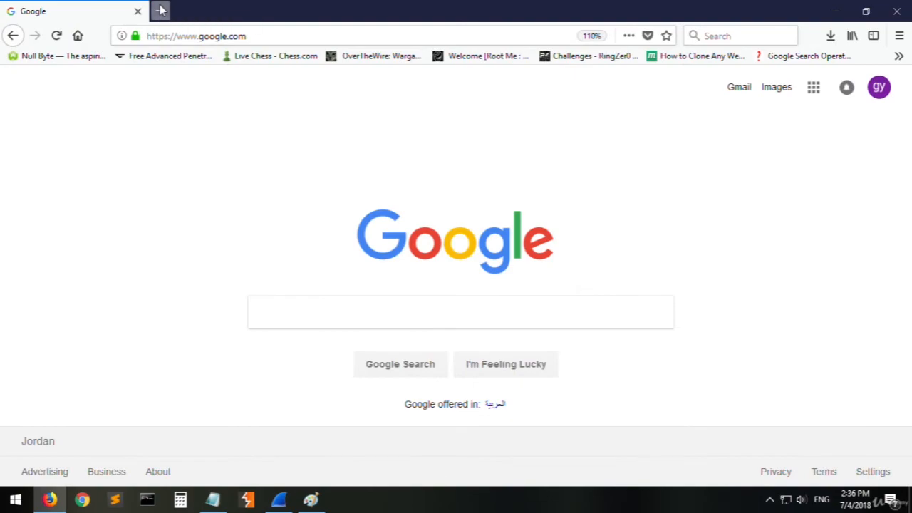
click(164, 12)
text(youtube.com/)
key(Return)
key(alt+Tab)
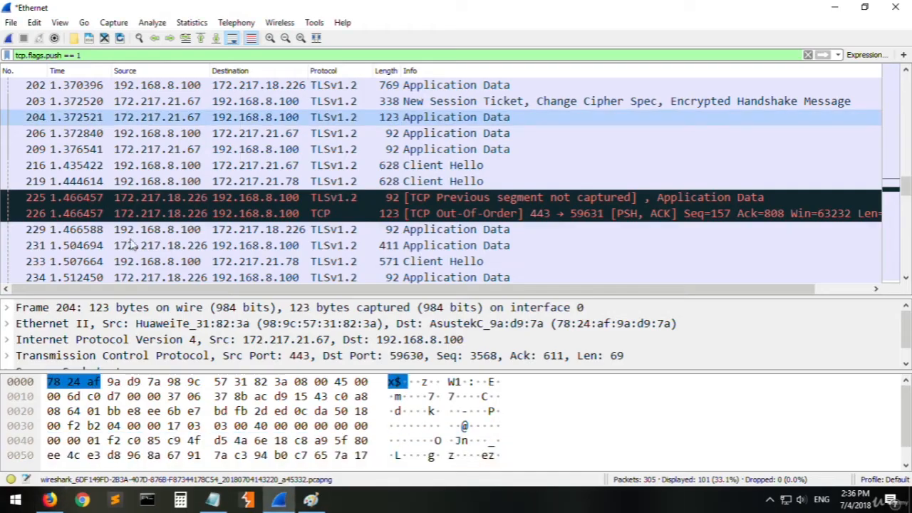
- Start a new Wireshark capture without saving the previous packets, and load Google in a new Firefox tab
click(9, 38)
click(459, 266)
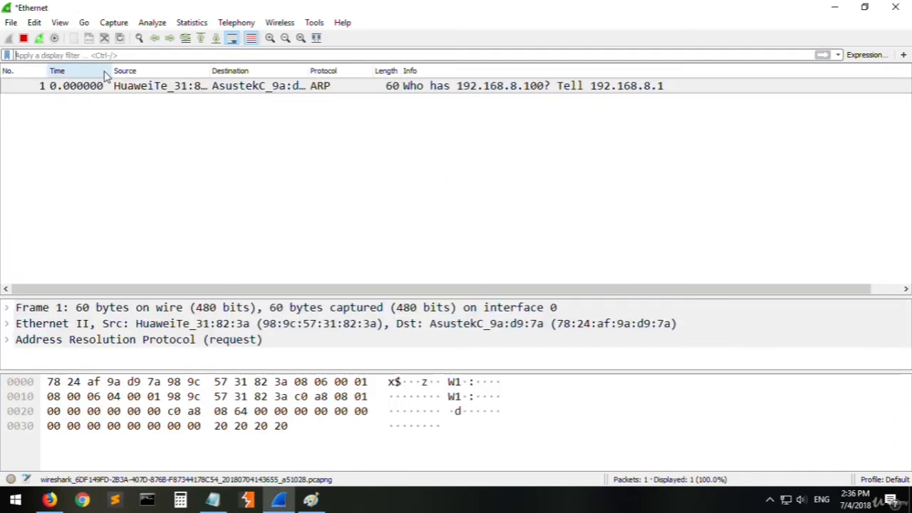
click(49, 499)
click(309, 11)
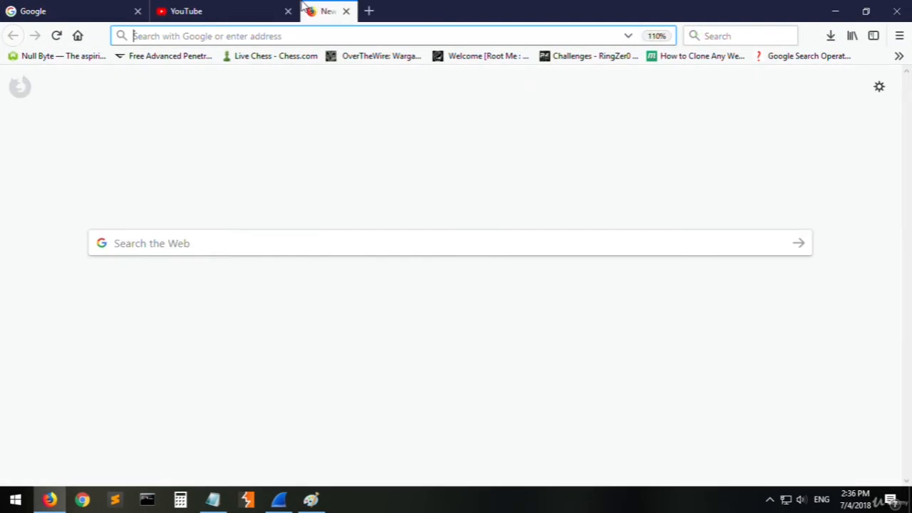
text(google.com/)
key(Return)
- Load YouTube in another new Firefox tab to generate more traffic
click(461, 10)
text(t)
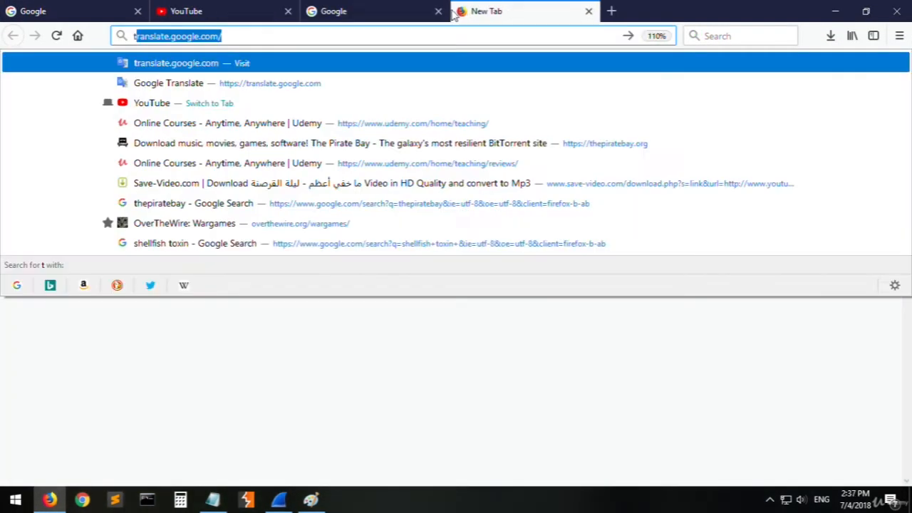
key(BackSpace)
key(BackSpace)
text(youtube)
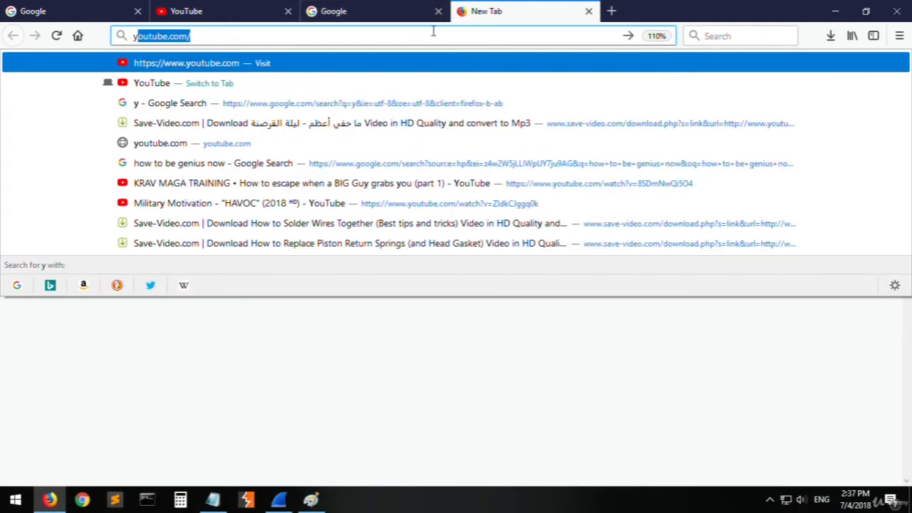
key(Return)
- Close the extra Firefox tabs, return to Wireshark and stop the running capture
middle_click(79, 6)
middle_click(63, 7)
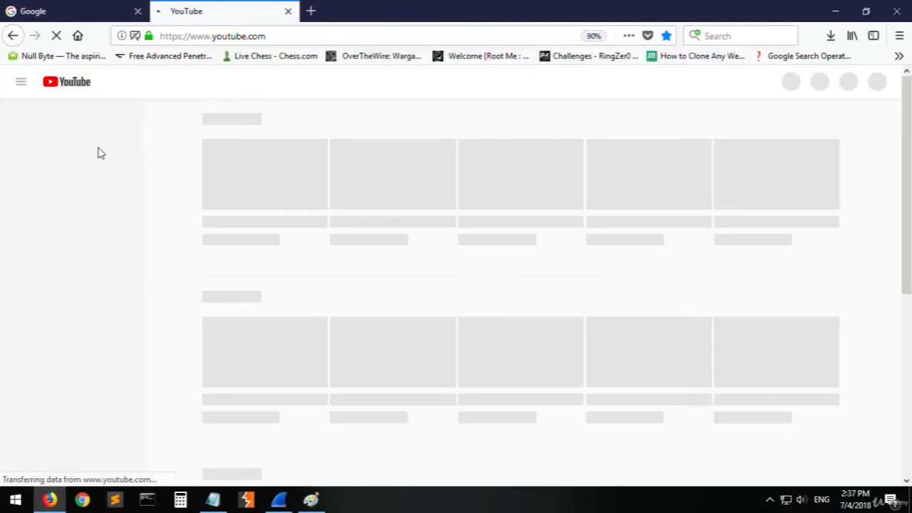
click(98, 11)
click(48, 503)
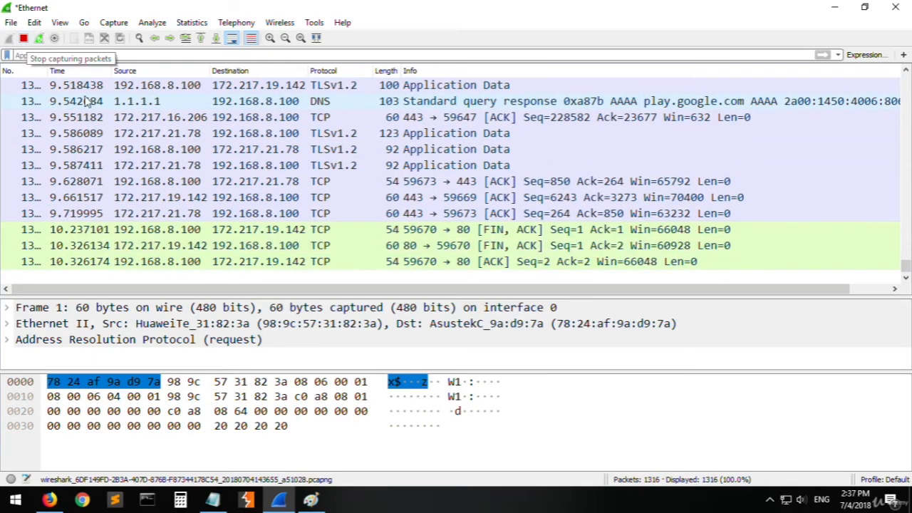
click(23, 38)
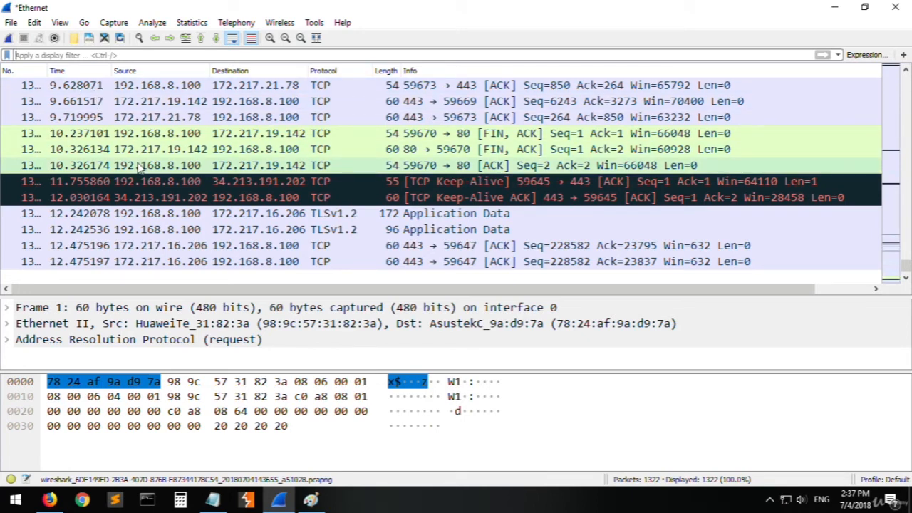
- Switch to Command Prompt, ping youtube.com to resolve its IP address and interrupt the ping
click(147, 500)
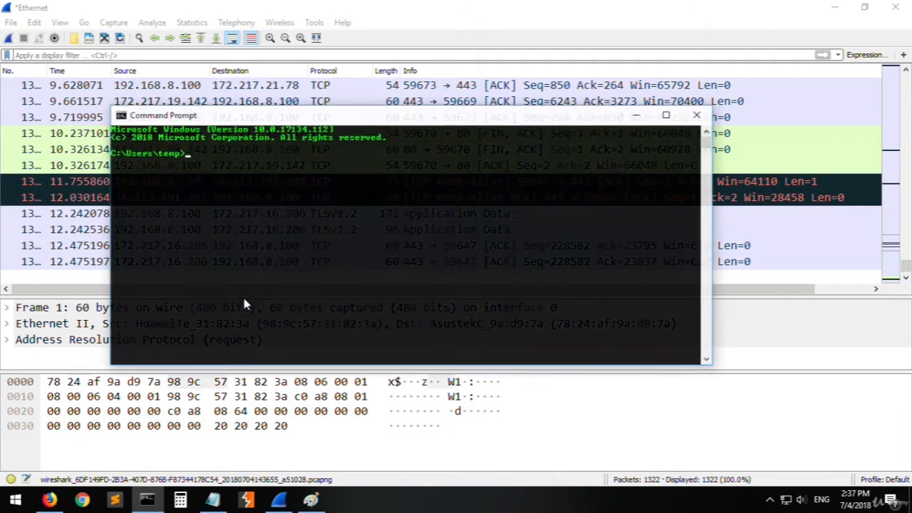
text(ping y)
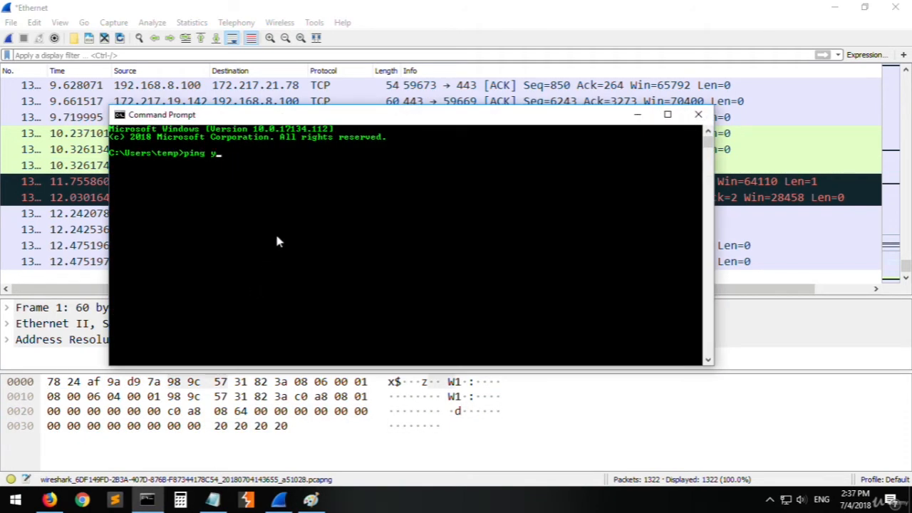
text(outbe)
text(ube.c)
key(BackSpace)
key(BackSpace)
text(.com)
key(Return)
key(ctrl+c)
- Copy the pinged IP address and filter the Wireshark packets with ip.addr == 172.217.19.142
drag(298, 171, 221, 170)
right_click(222, 170)
click(120, 55)
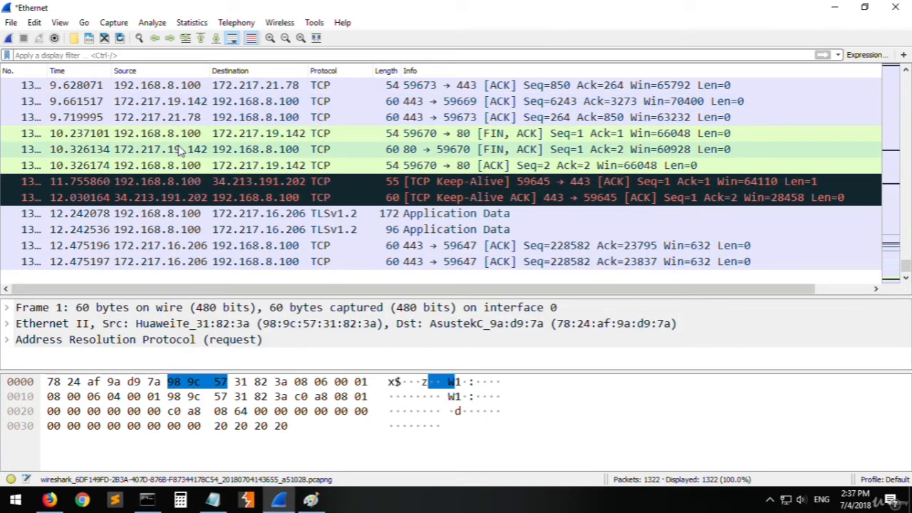
text(ip.addr ==)
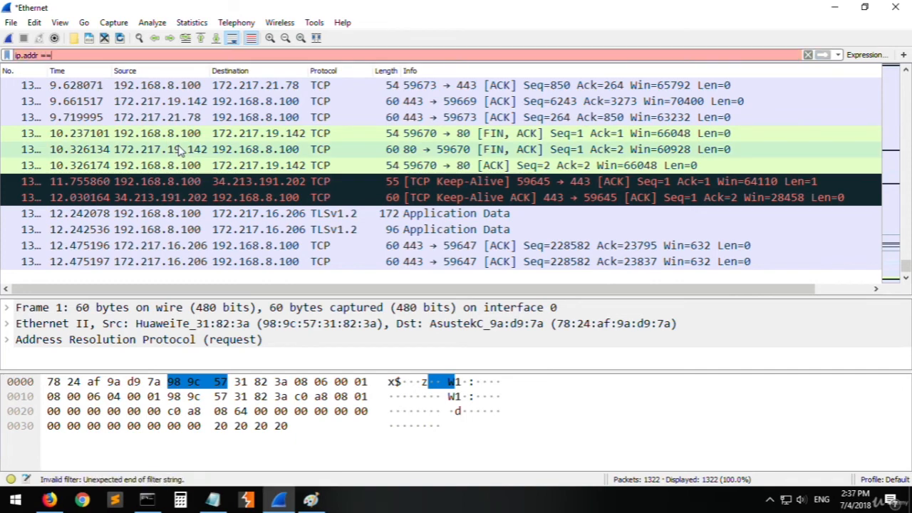
key(ctrl+v)
key(Return)
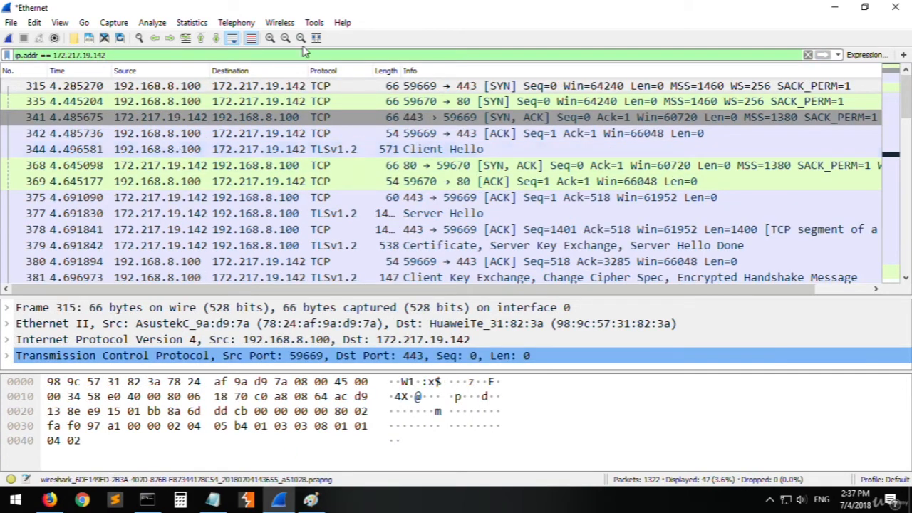
click(479, 101)
scroll(497, 136, down, 10)
scroll(499, 142, up, 10)
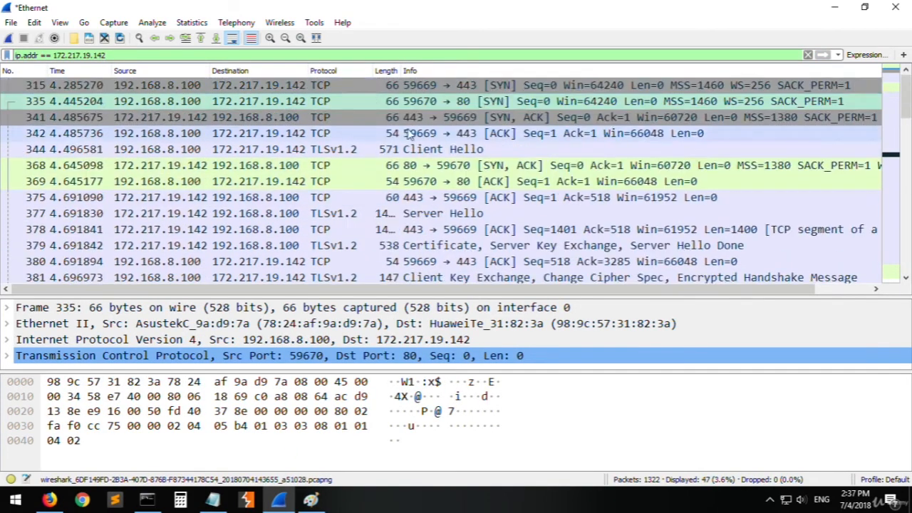
- Exclude that address by changing the filter to not ip.addr == 172.217.19.142, and look through the remaining packets
click(317, 56)
key(Home)
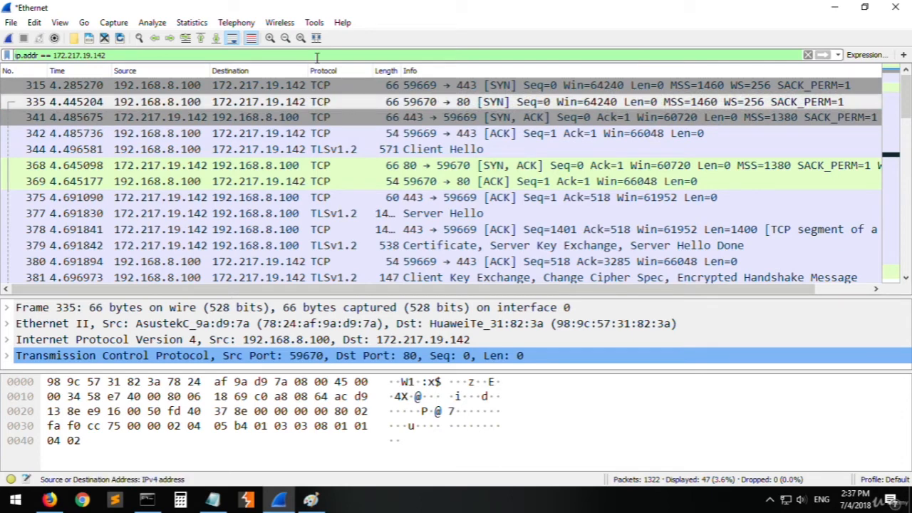
text(not)
key(Return)
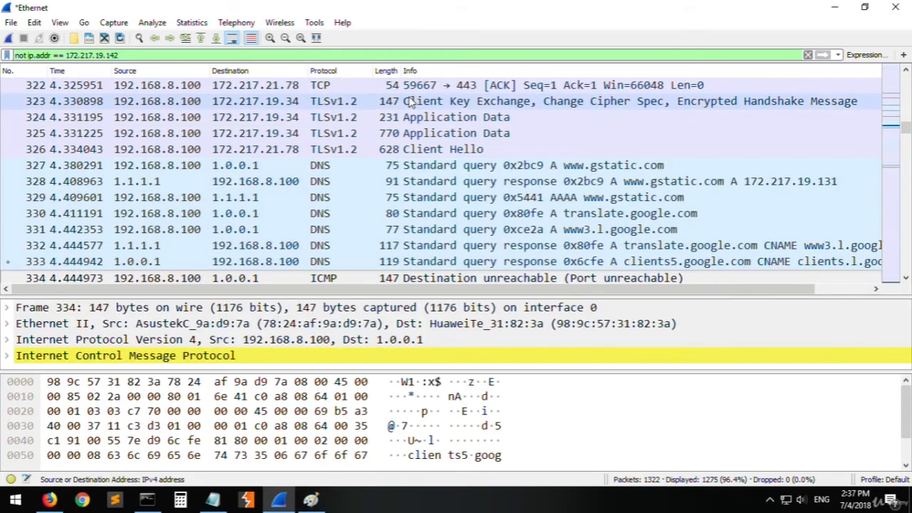
click(410, 102)
scroll(417, 116, up, 15)
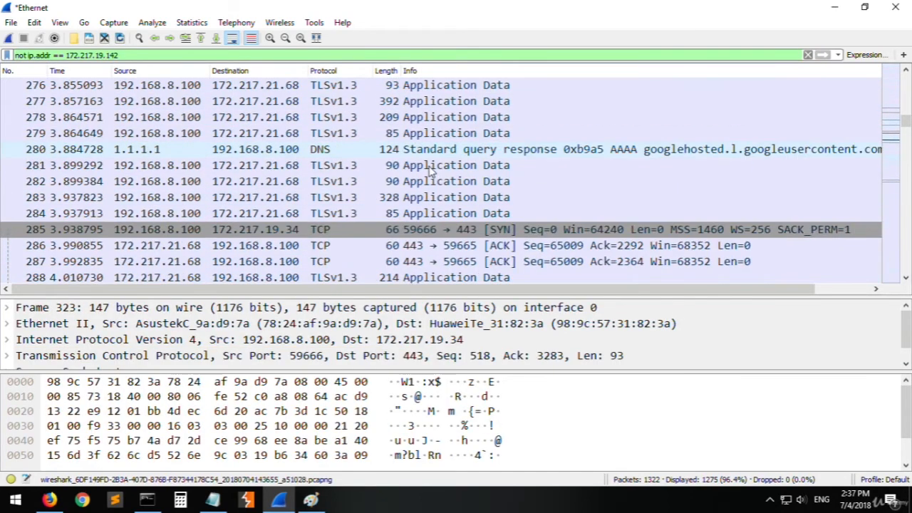
- Replace the word not in the filter with the ! operator and apply it
double_click(21, 56)
key(BackSpace)
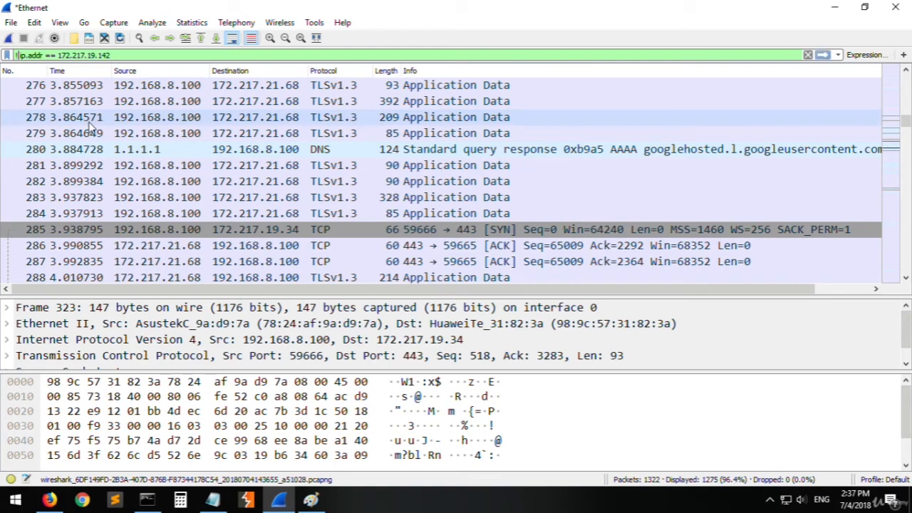
text(!)
key(Return)
- Try entering a host name instead of the address, changing the filter to ip.addr == youtube
key(BackSpace)
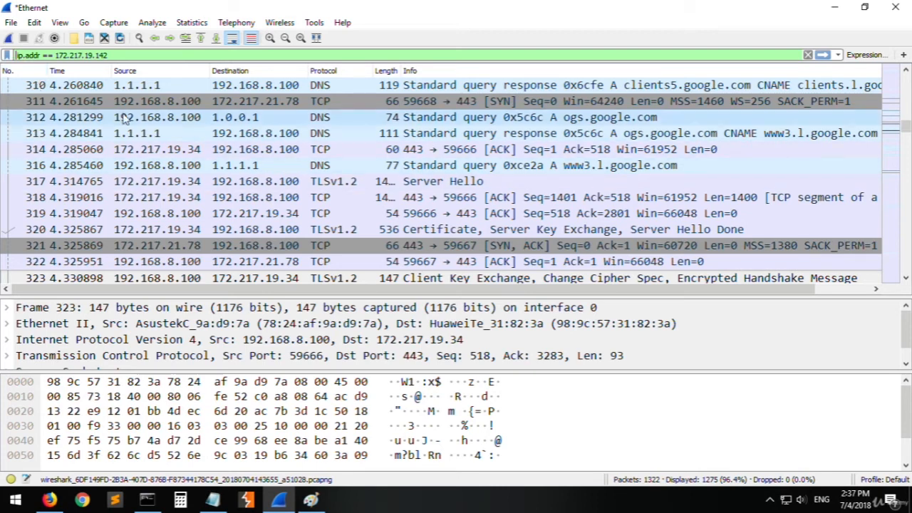
drag(136, 56, 5, 71)
drag(108, 55, 61, 57)
text(youtbe)
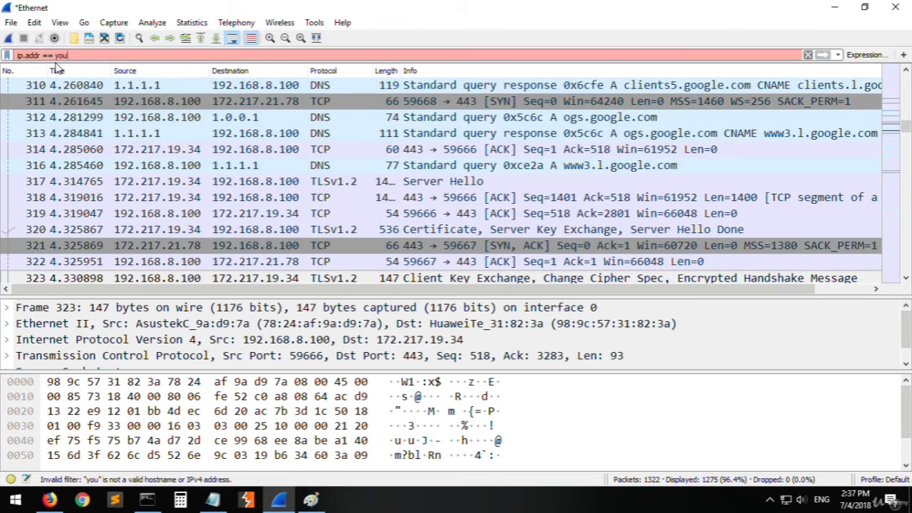
key(BackSpace)
key(BackSpace)
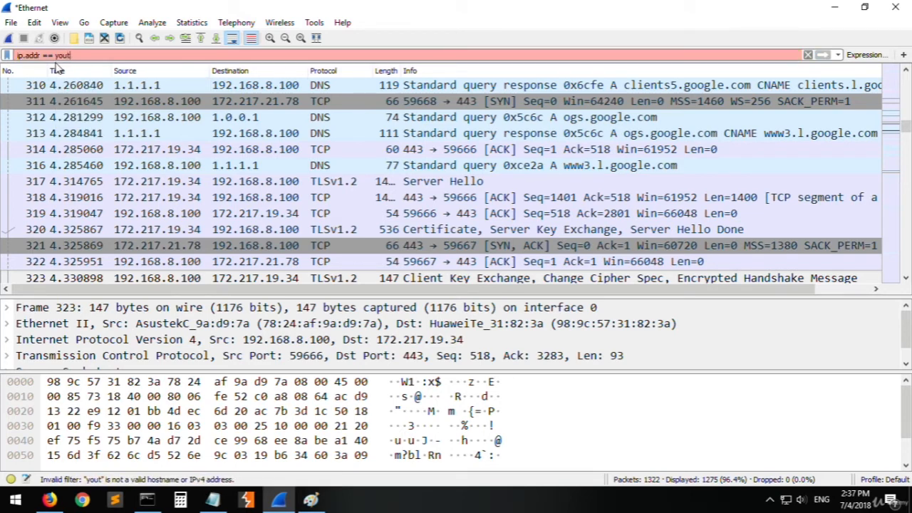
text(ube)
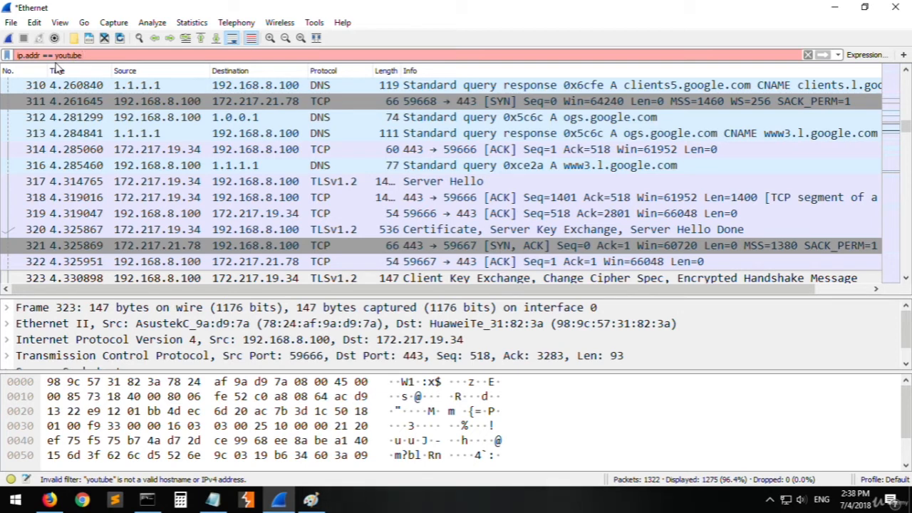
- Replace the filter with tcp contains youtube and apply it
drag(81, 55, 13, 56)
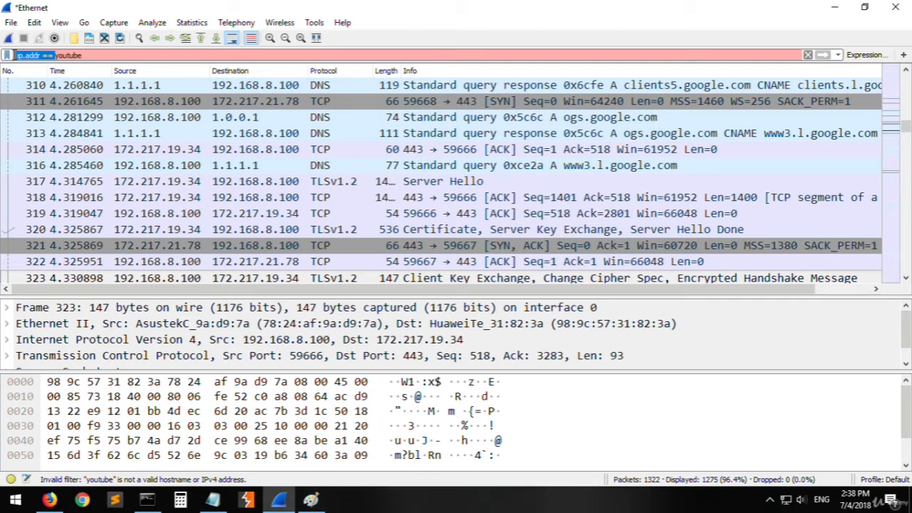
key(BackSpace)
text(tcp)
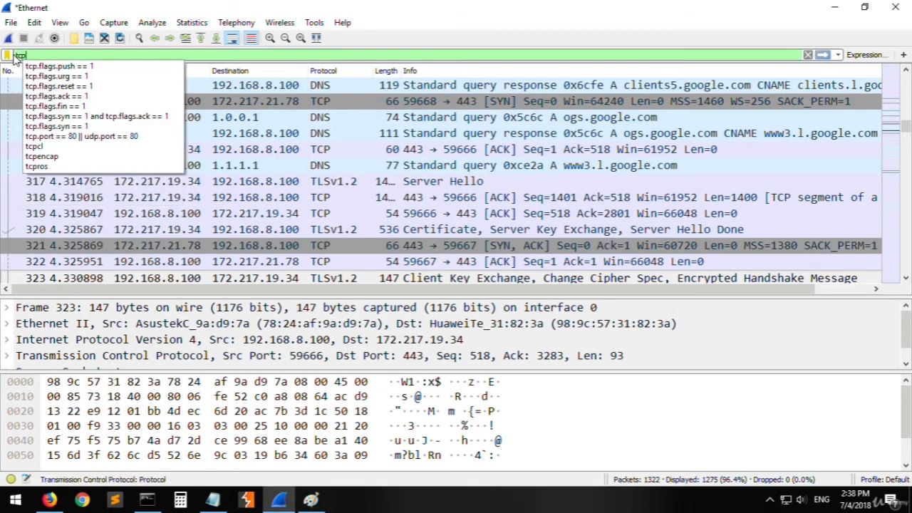
text( contains)
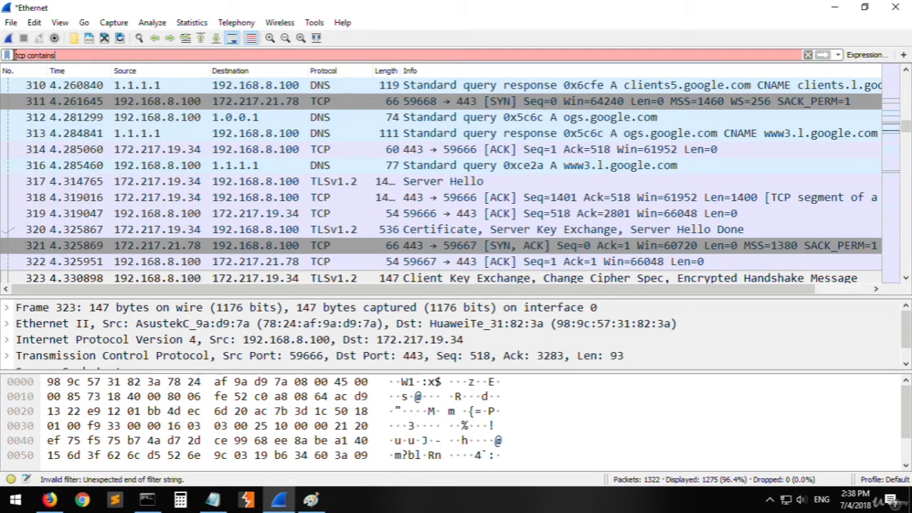
text( youtube)
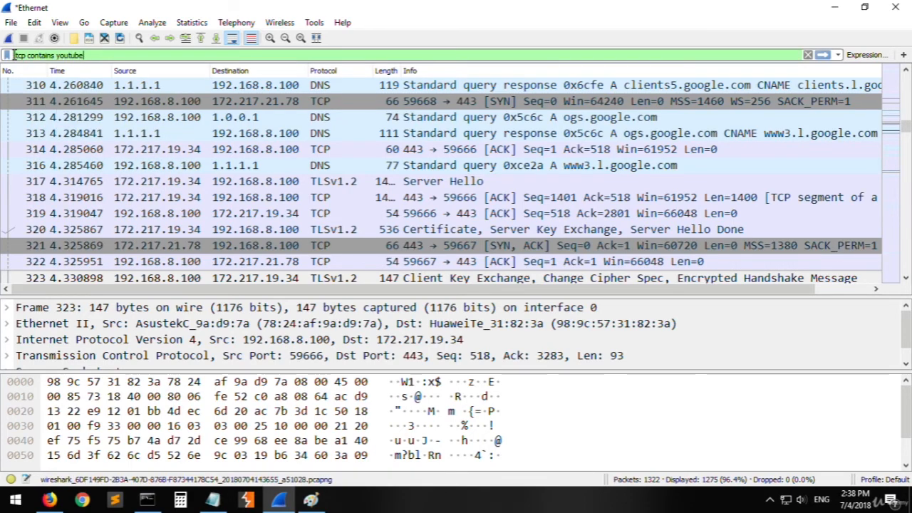
key(Return)
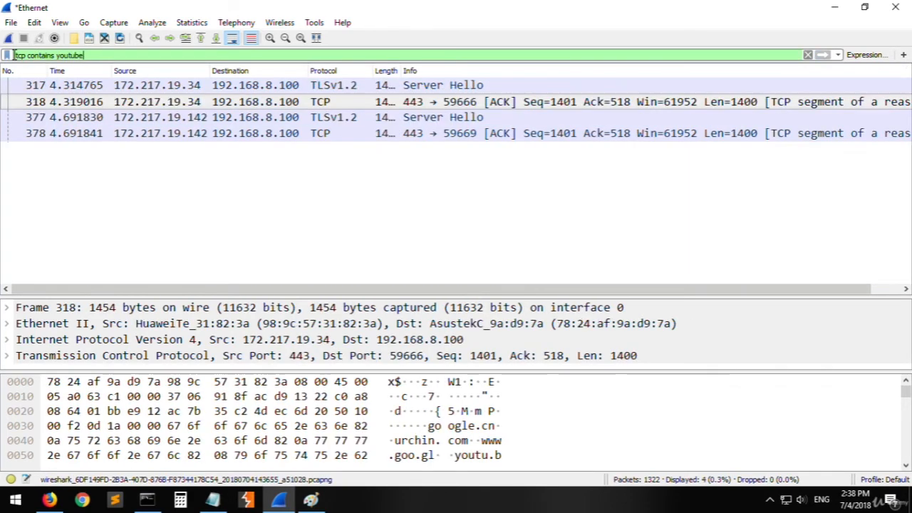
- Examine the Server Hello and ACK packets that match the youtube text filter
click(413, 210)
click(424, 133)
click(413, 118)
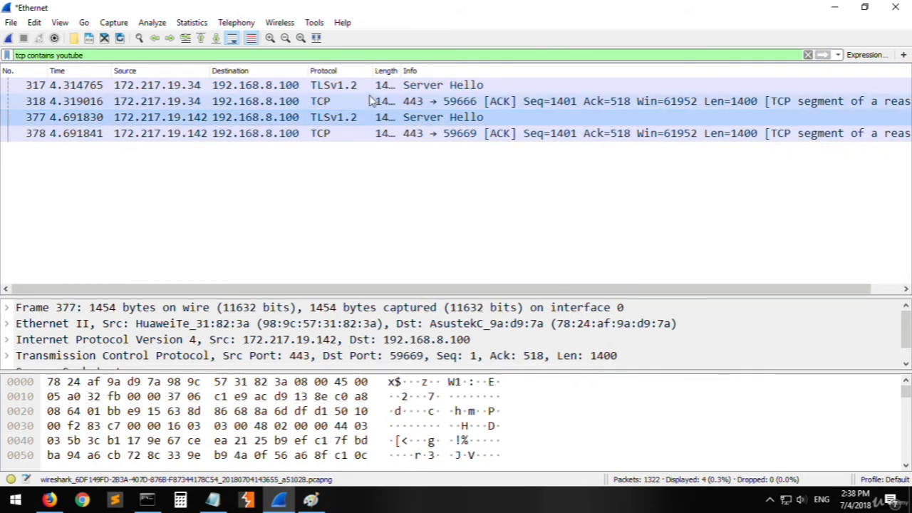
click(372, 101)
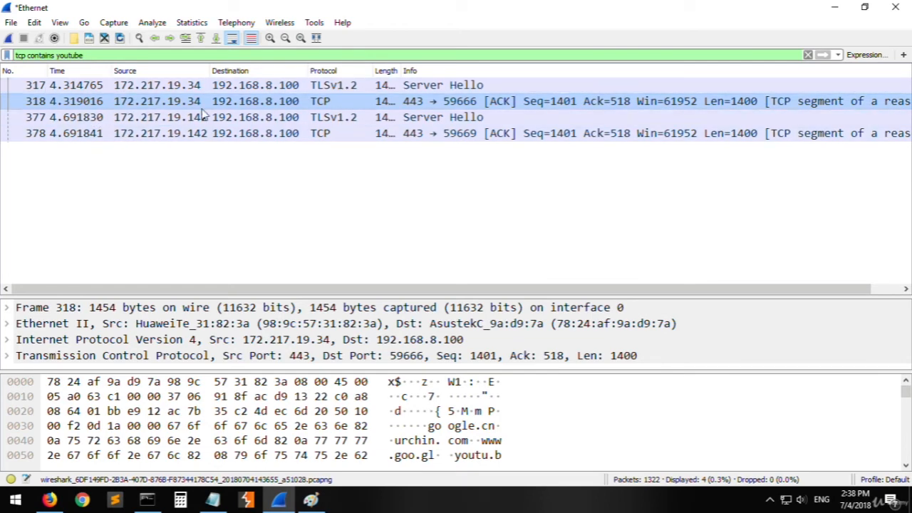
click(327, 86)
click(345, 118)
click(339, 103)
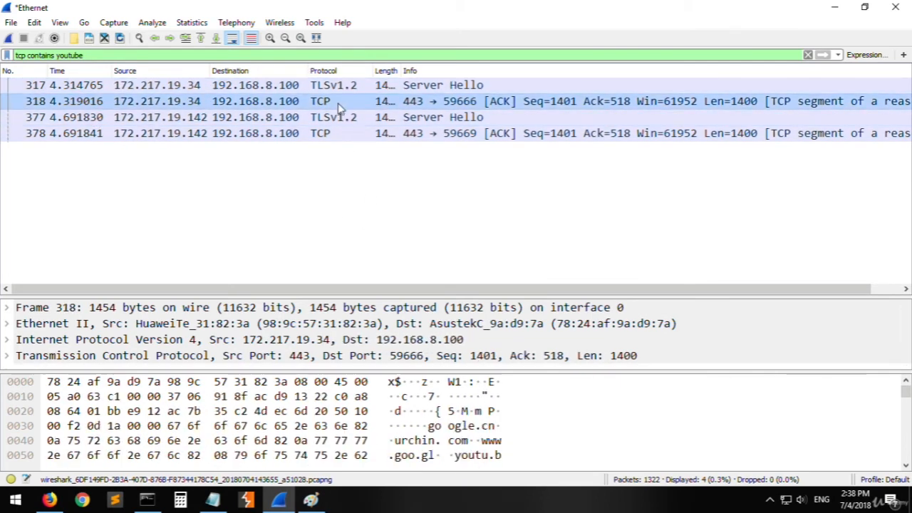
- Change the filter to tcp contains google, apply it, and inspect the contents of the matching packets
click(333, 134)
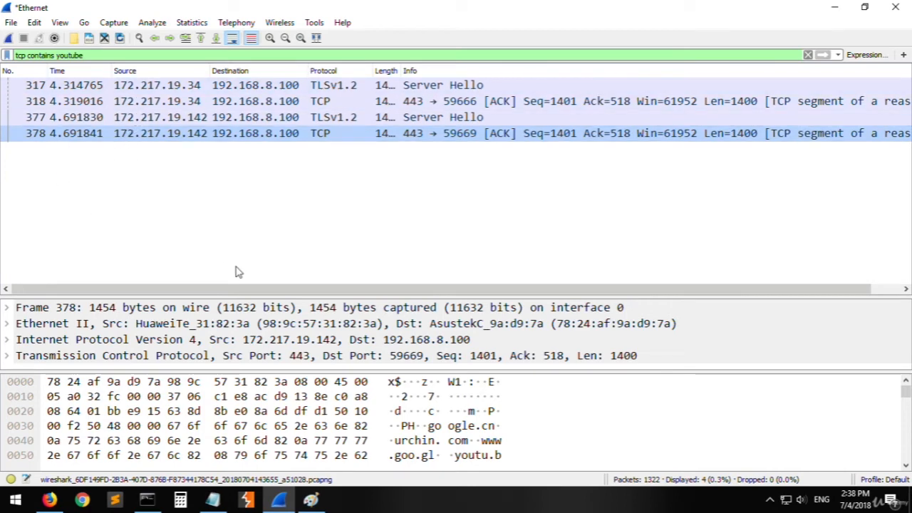
double_click(65, 57)
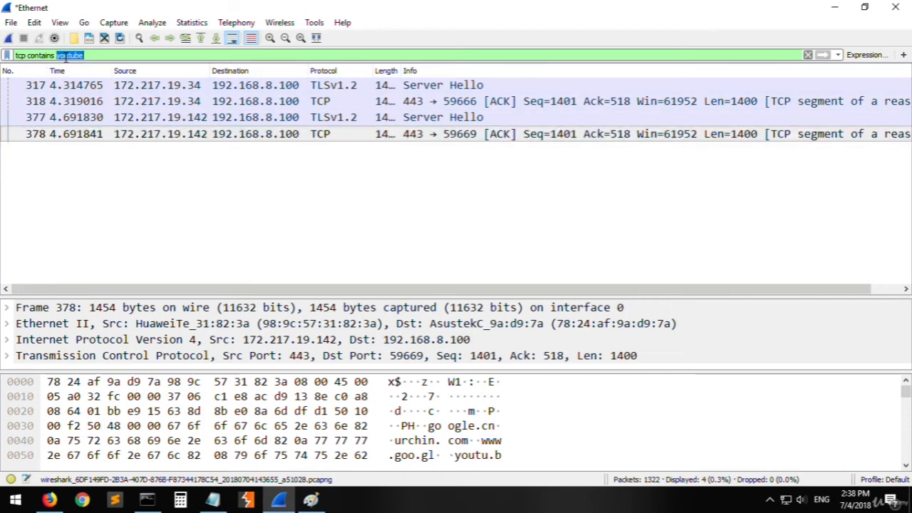
text(google)
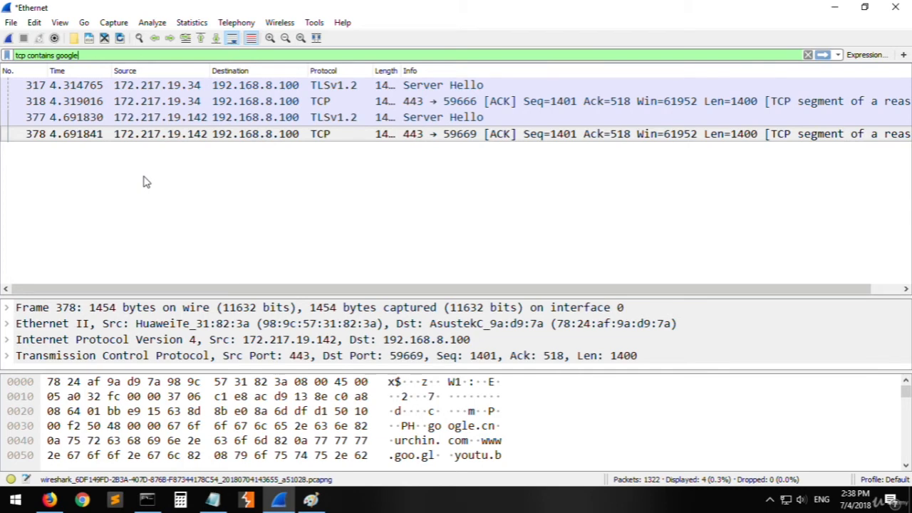
key(Return)
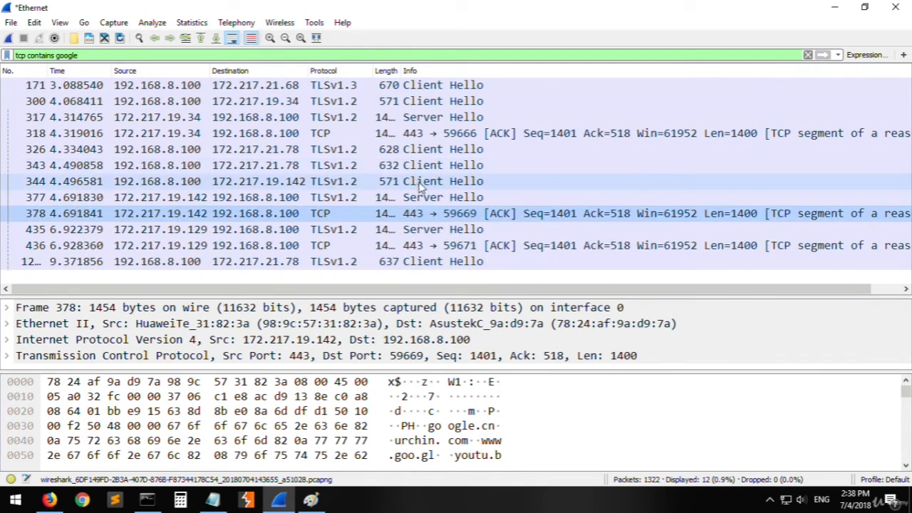
click(420, 182)
click(434, 246)
click(458, 431)
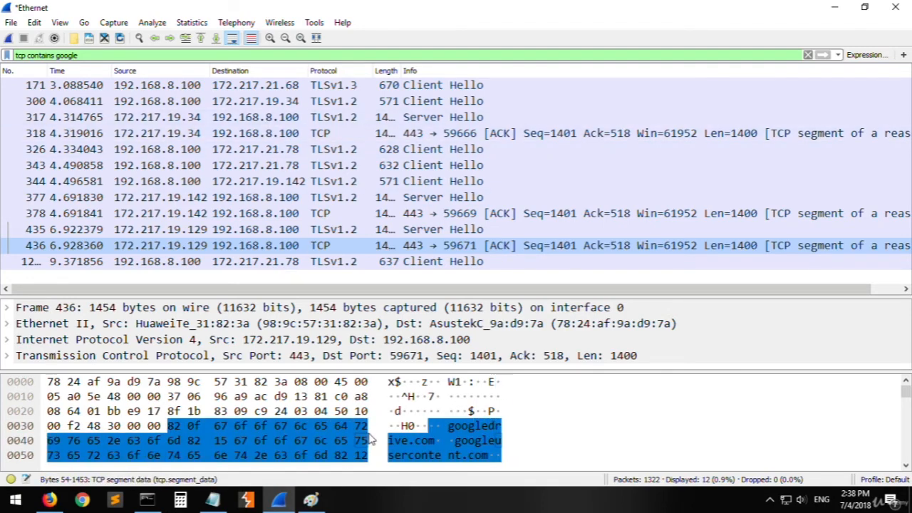
click(123, 166)
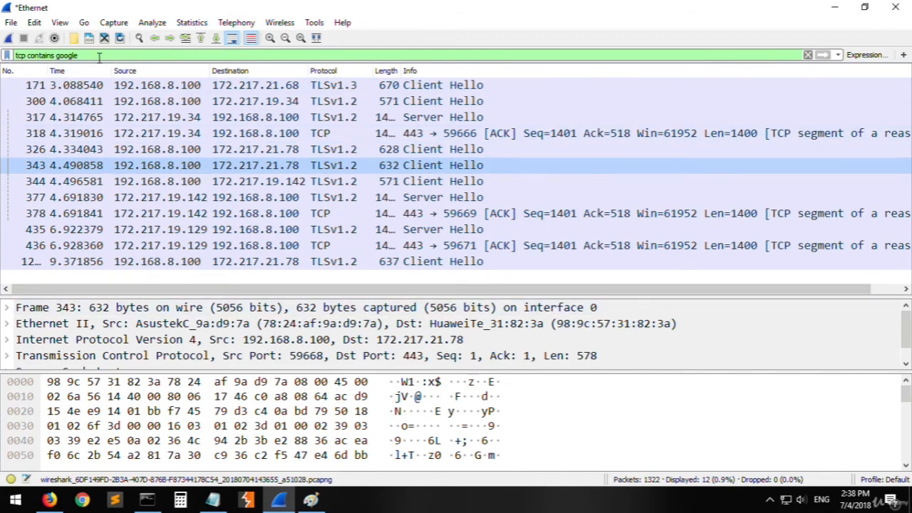
- Replace the filter with tcp.flags.syn ==0 and apply it
key(ctrl+slash)
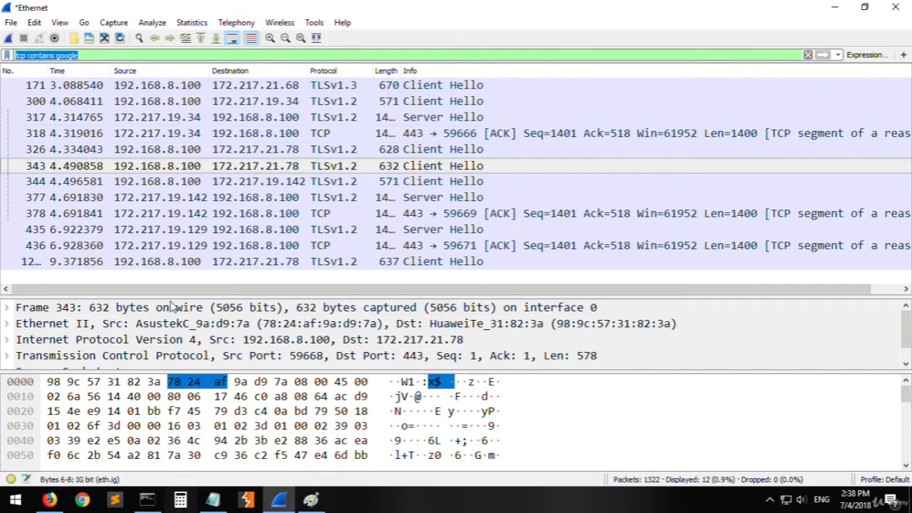
text(tcp.fl)
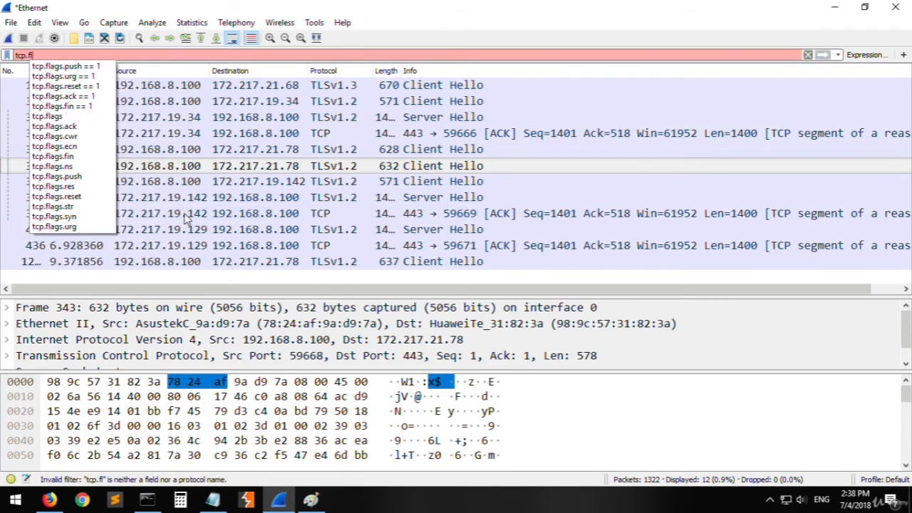
text(ags.)
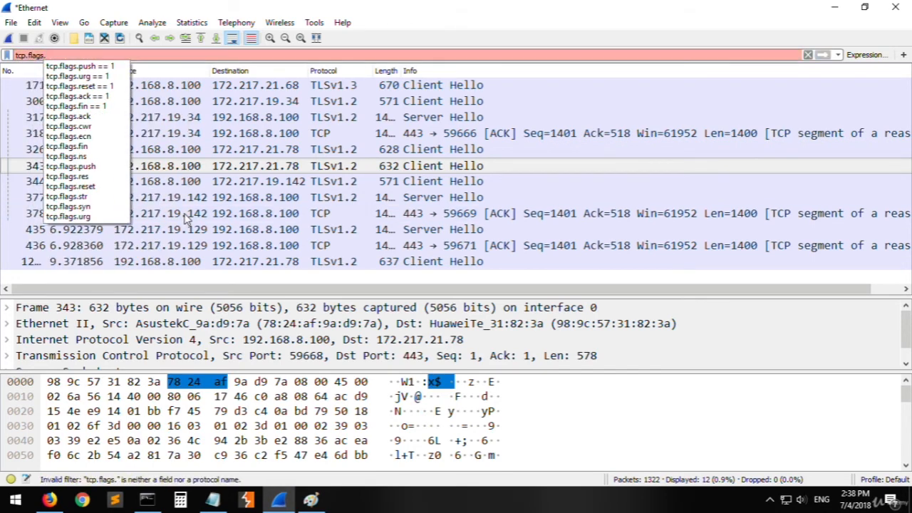
text(syn ==)
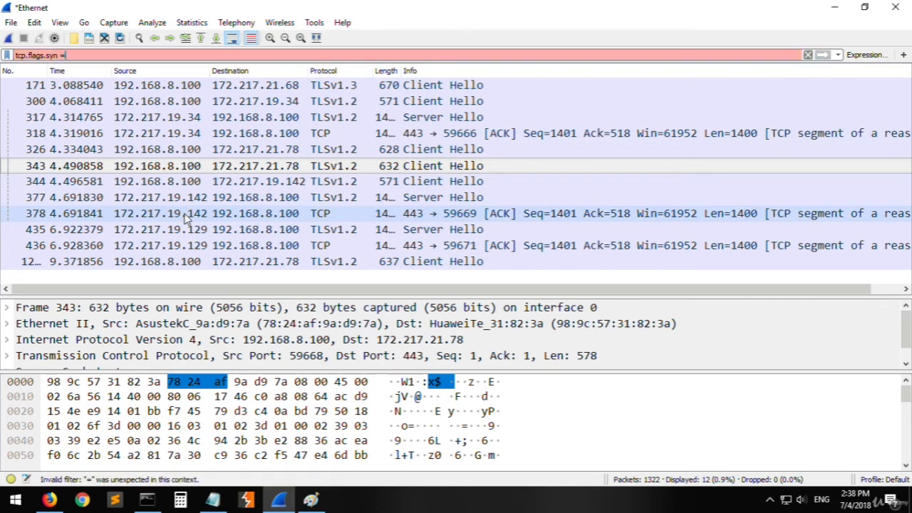
text(1)
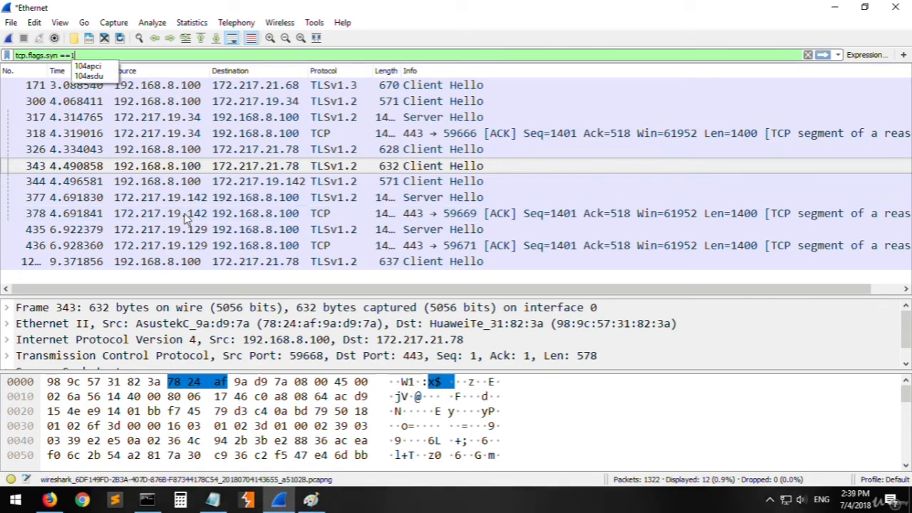
key(BackSpace)
text(0)
key(Return)
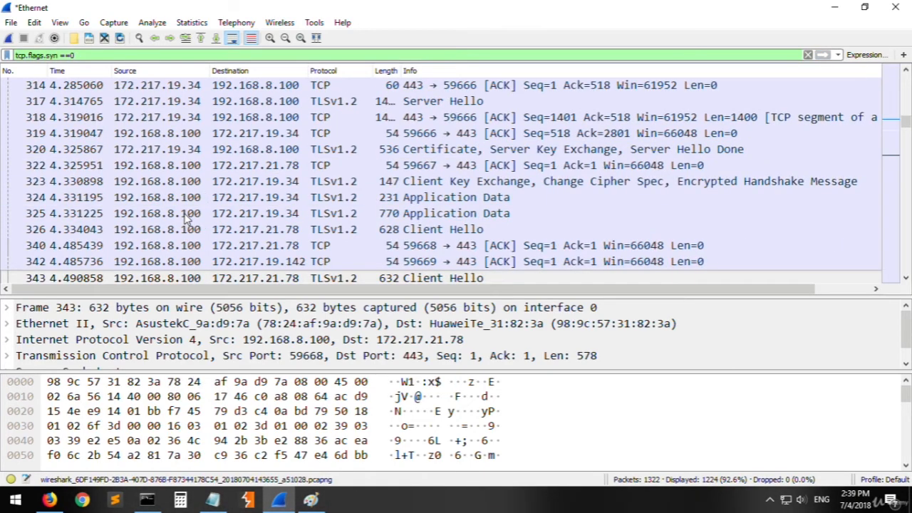
- Set the SYN flag value in the filter to 1 and apply it
click(102, 57)
key(BackSpace)
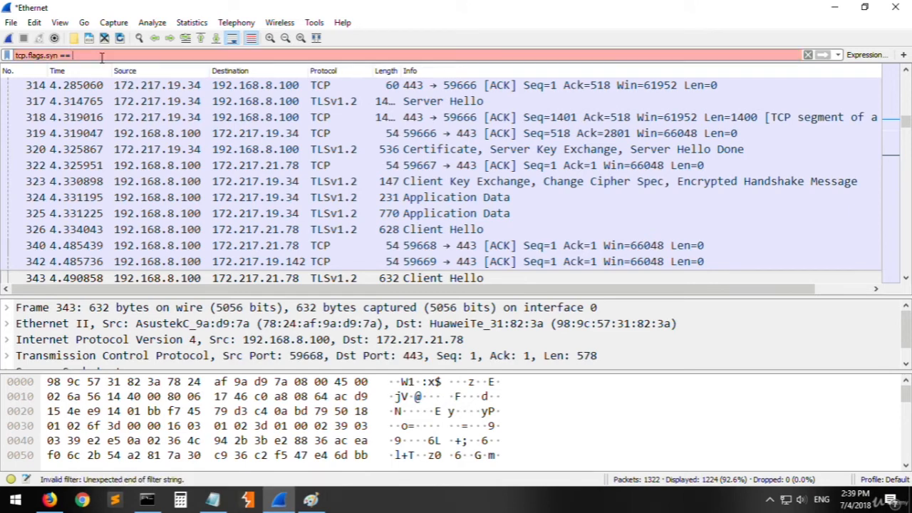
text(1)
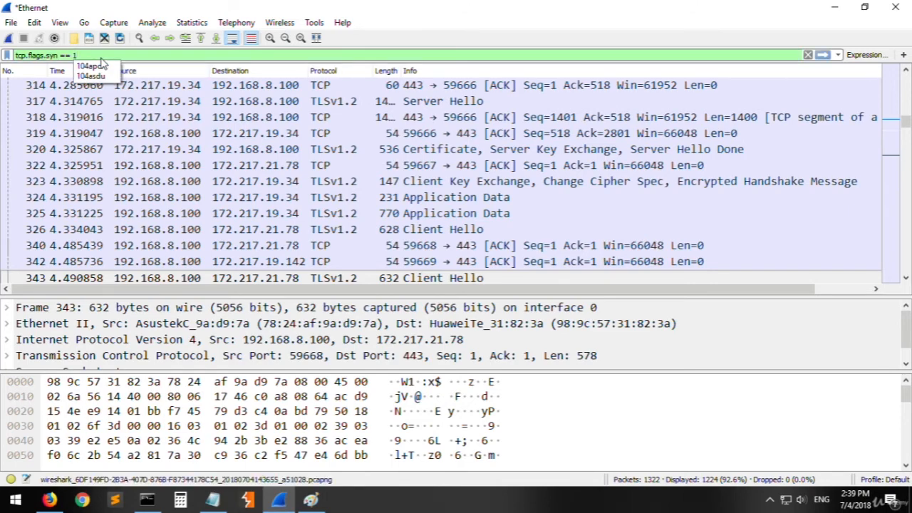
key(Return)
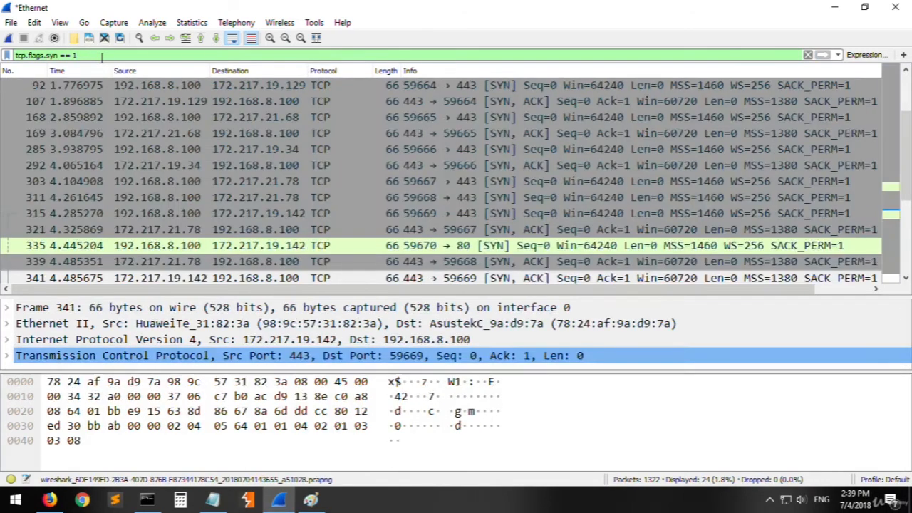
- Replace syn with ack in the filter and apply tcp.flags.ack == 1
double_click(52, 55)
text(ack)
key(Return)
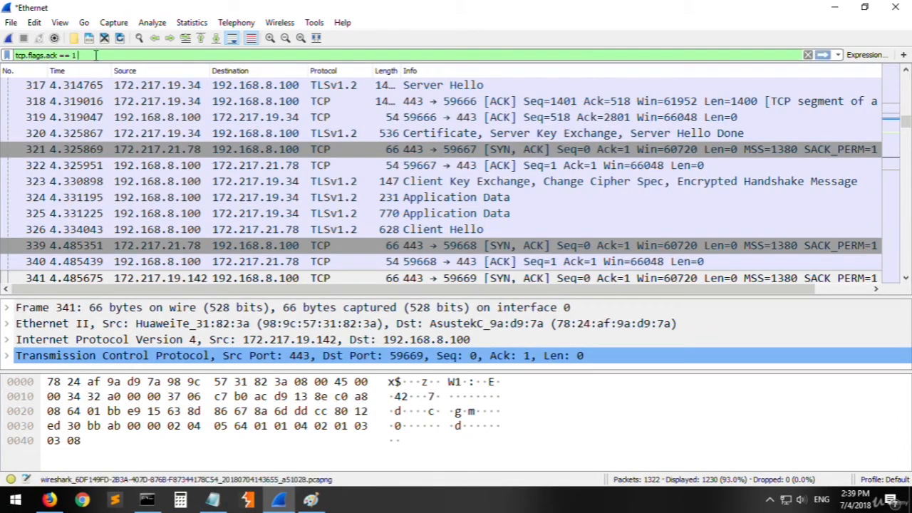
- Extend the filter with and tcp.flags.syn ==1, apply it, and inspect the SYN, ACK packets
text(and)
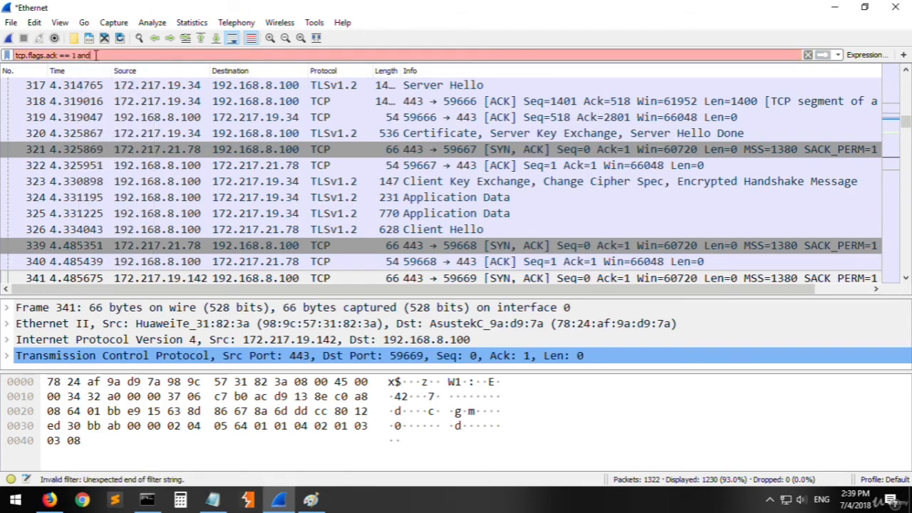
text( tcp.fg)
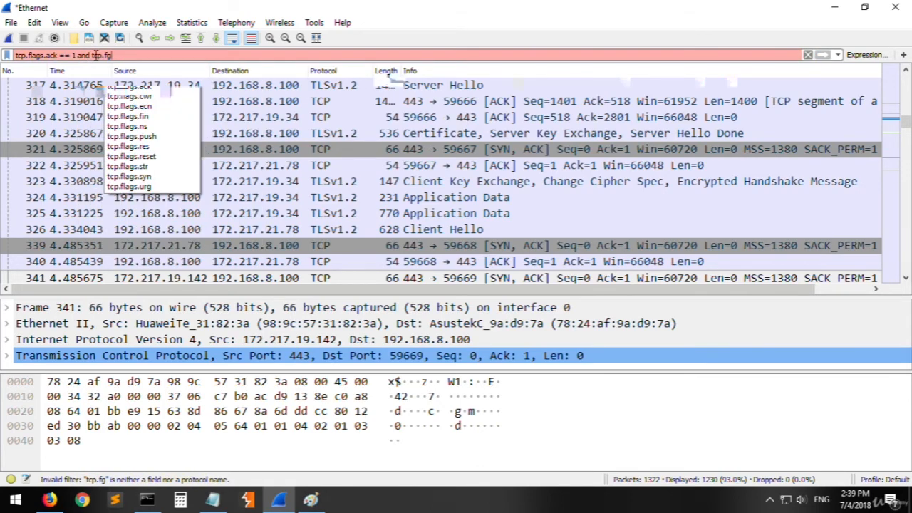
key(BackSpace)
text(lags)
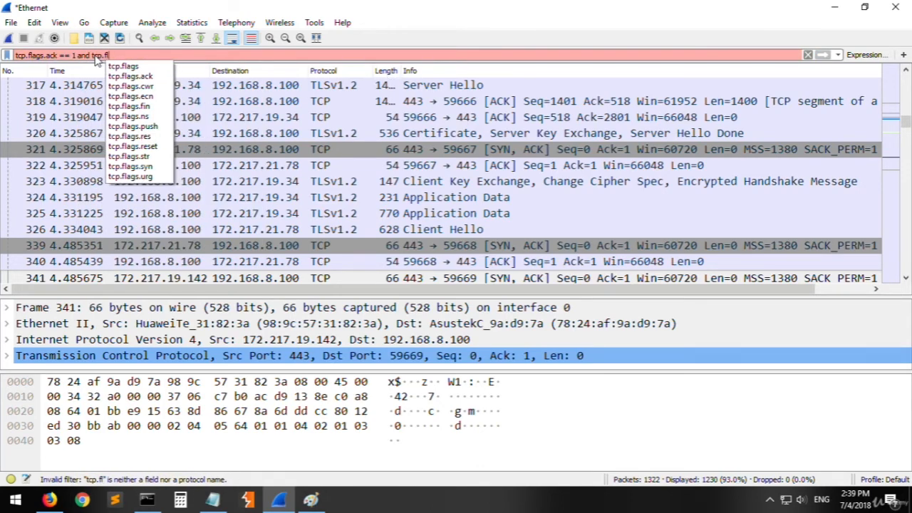
text(.)
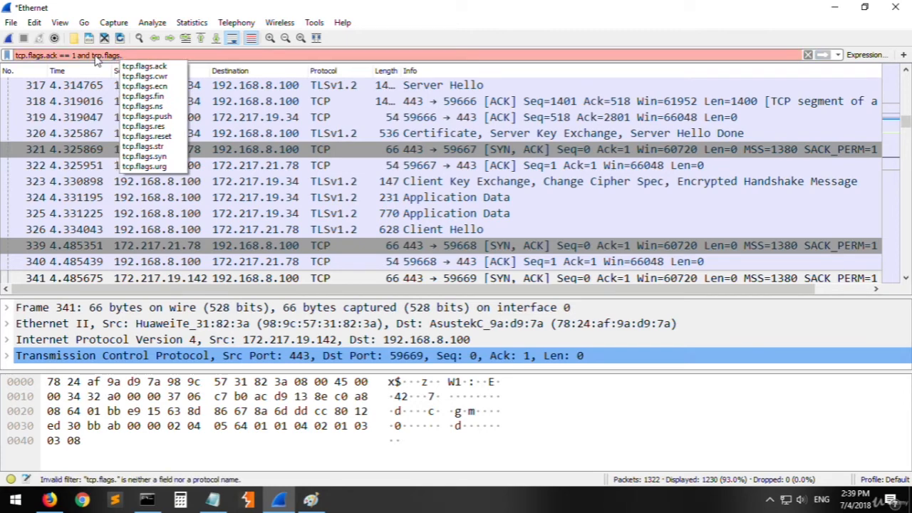
text(syn ==1)
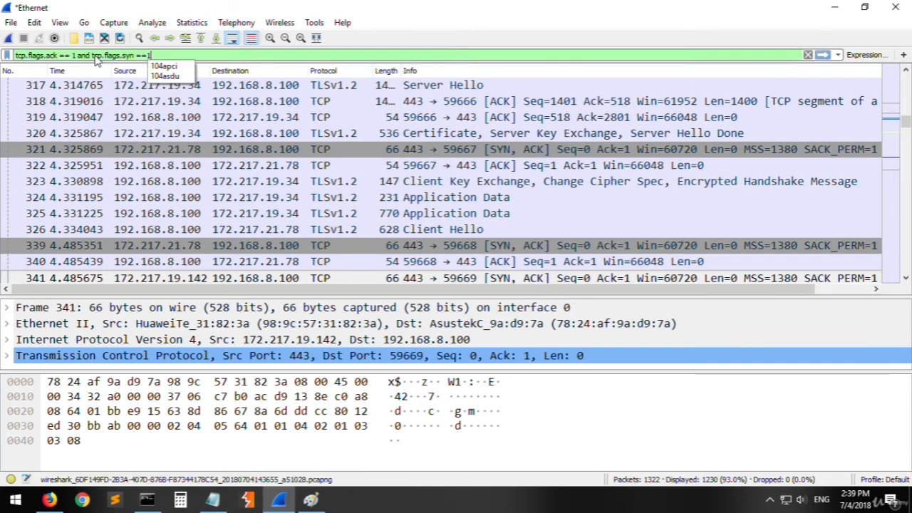
key(Return)
click(559, 150)
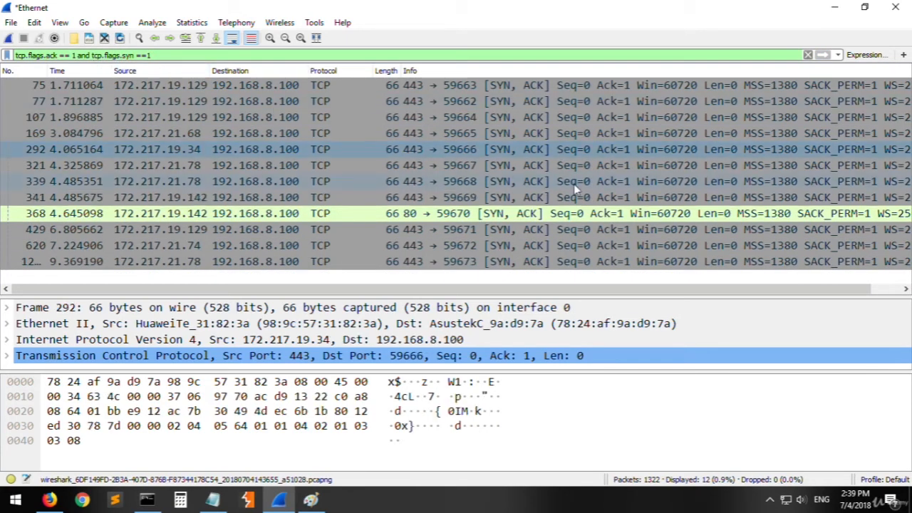
click(583, 233)
key(Up)
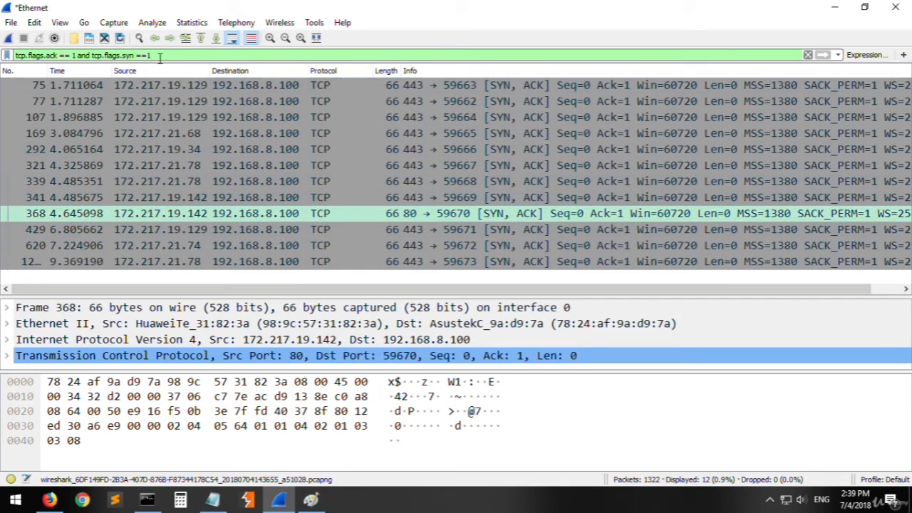
- Replace both flag conditions with tcp.flags.fin == 1 and apply the filter
drag(167, 57, 45, 56)
text(fin == 1)
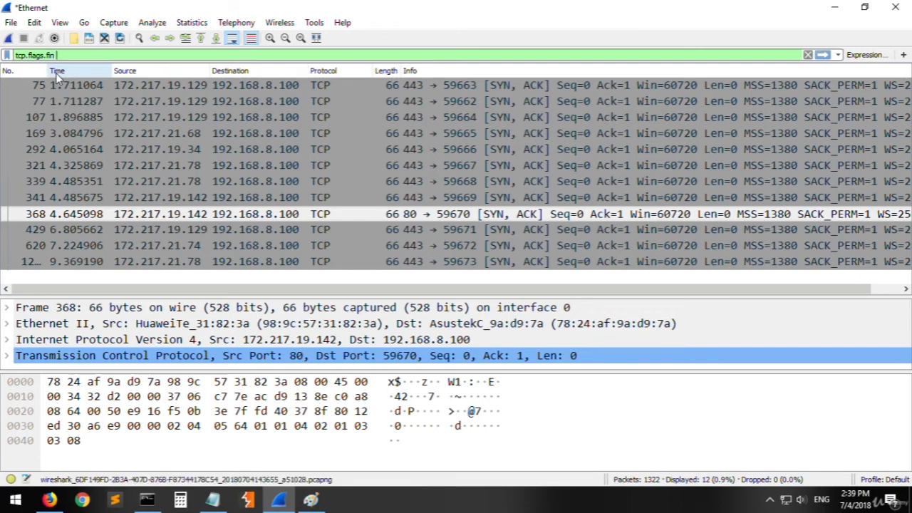
key(Return)
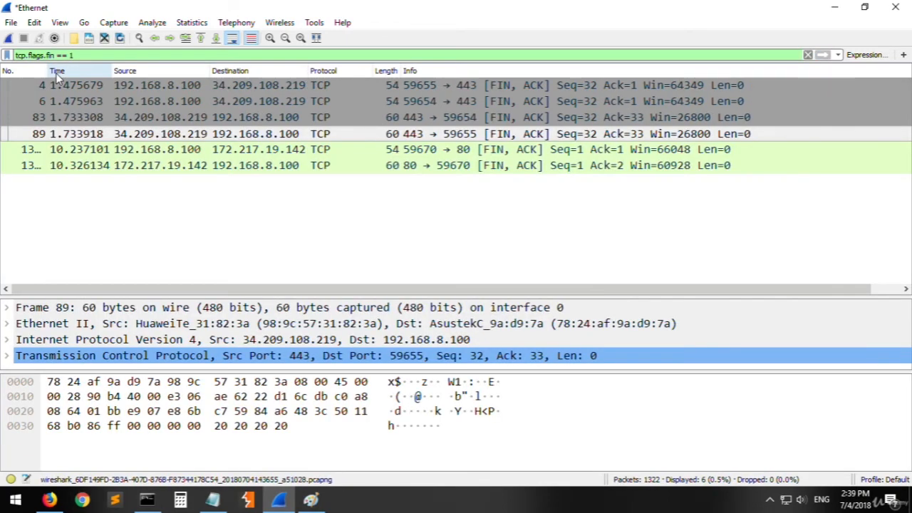
- Change the filter to tcp.flags.reset == 1, apply it, and inspect the RST packets
text(reset)
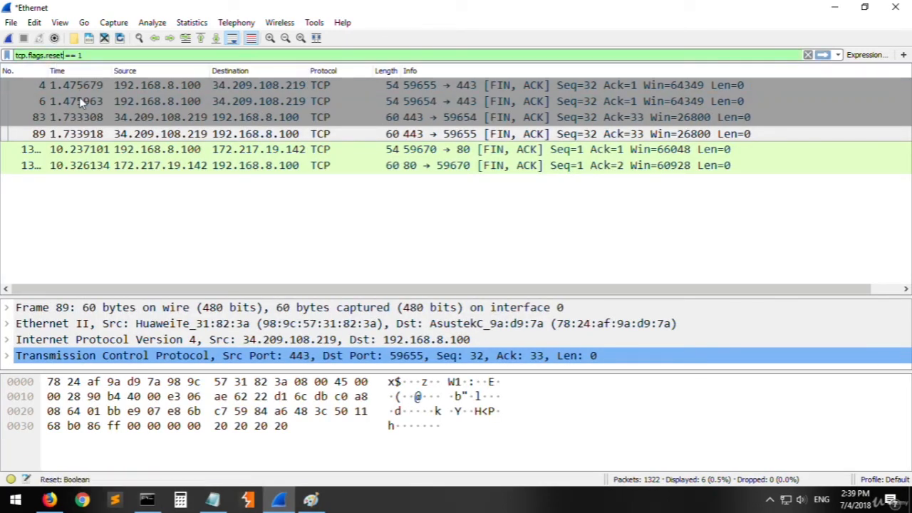
key(Return)
click(505, 224)
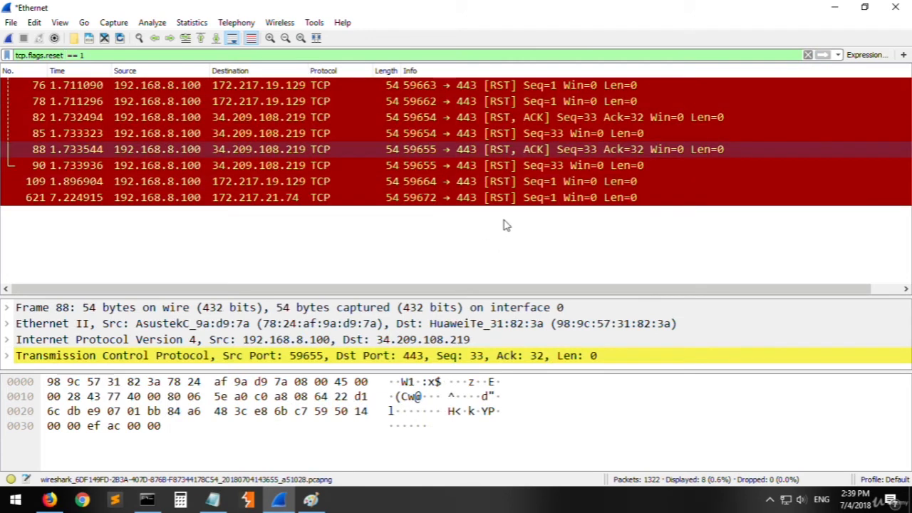
click(440, 204)
click(320, 133)
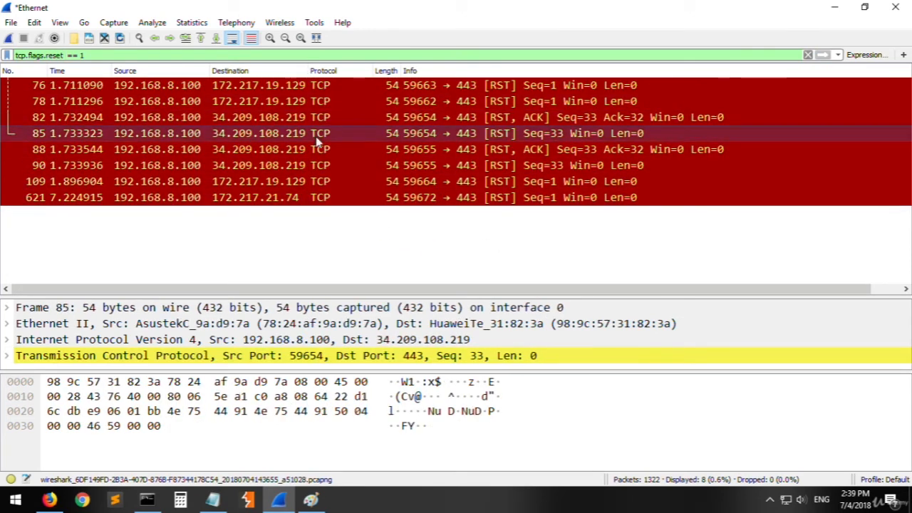
- Replace reset with push in the filter and apply tcp.flags.push == 1
double_click(55, 56)
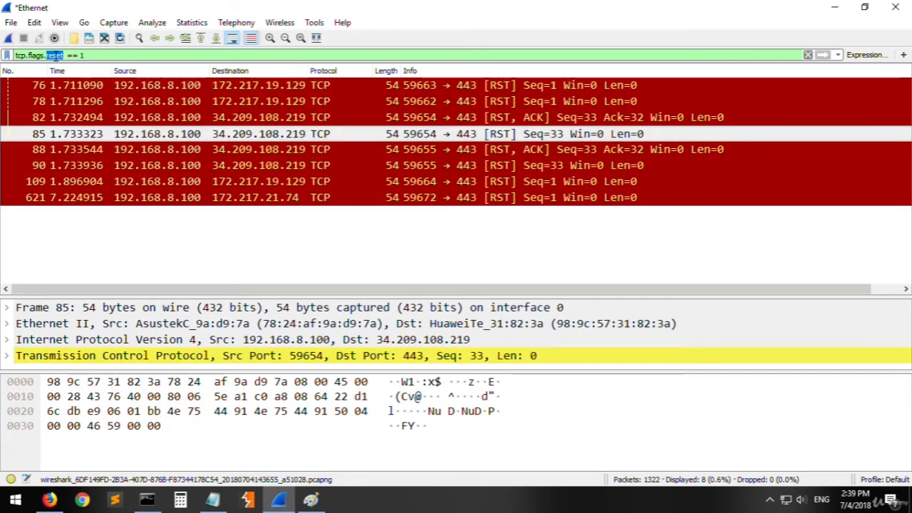
text(push)
key(Return)
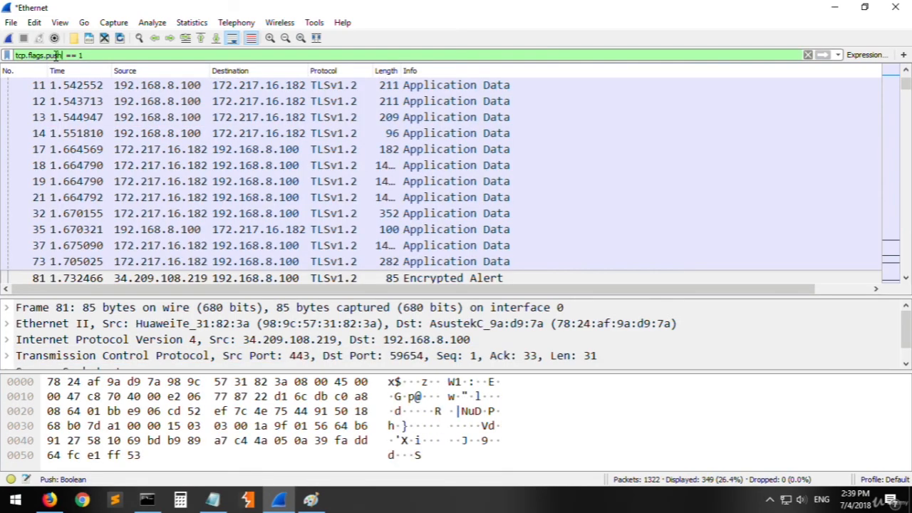
- Look through the push packets, then change the filter to tcp.flags.urg == 1 and apply it
double_click(55, 55)
scroll(328, 127, down, 7)
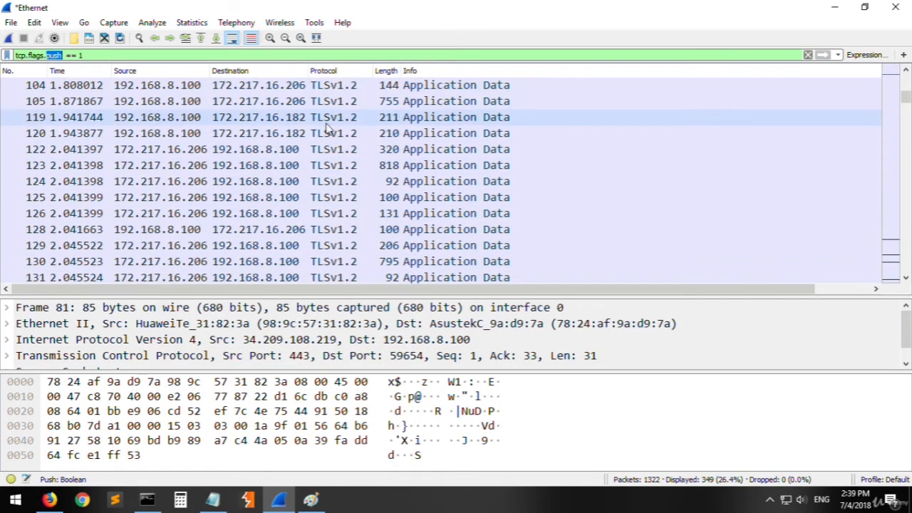
text(urg)
key(Return)
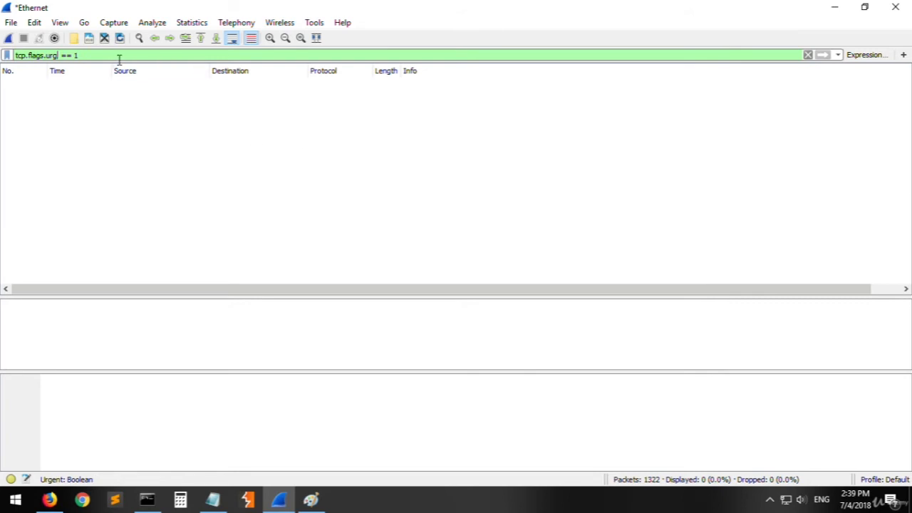
- Clear the flag filter and apply tcp contains facebook instead
drag(119, 60, 15, 57)
key(BackSpace)
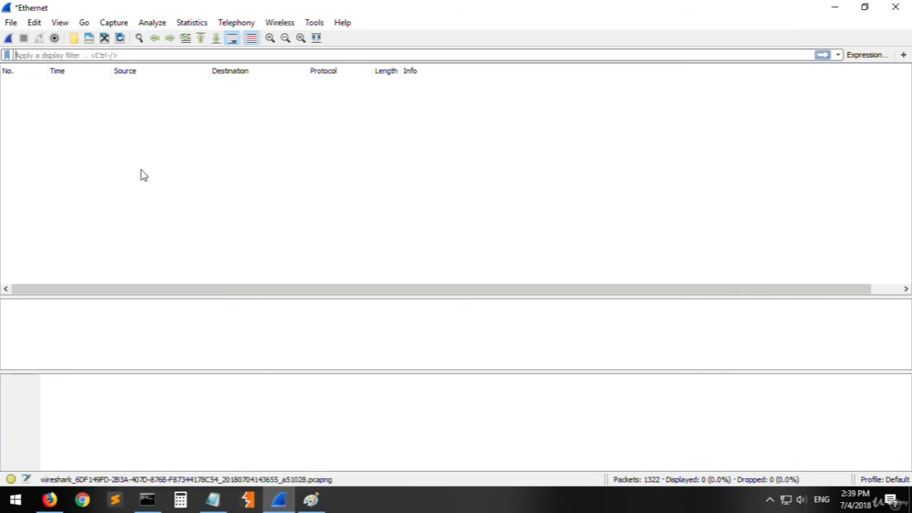
text(tcp contains)
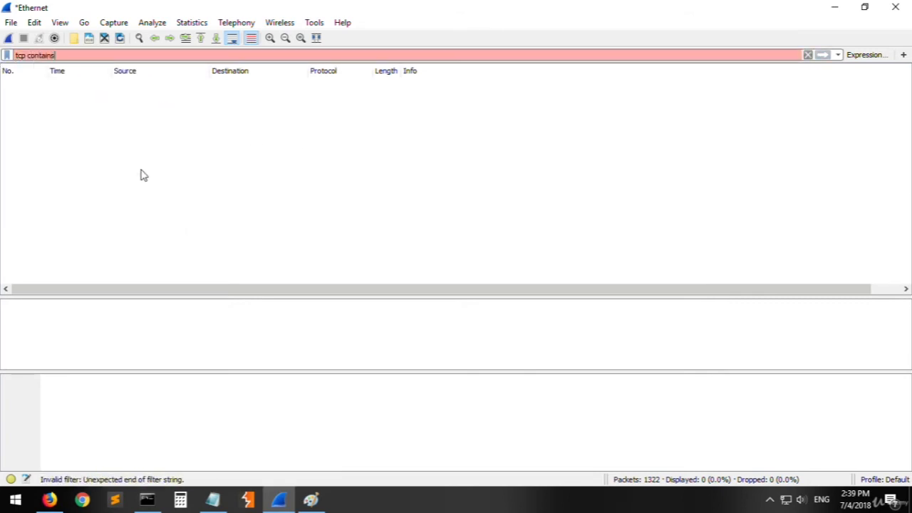
text( fi)
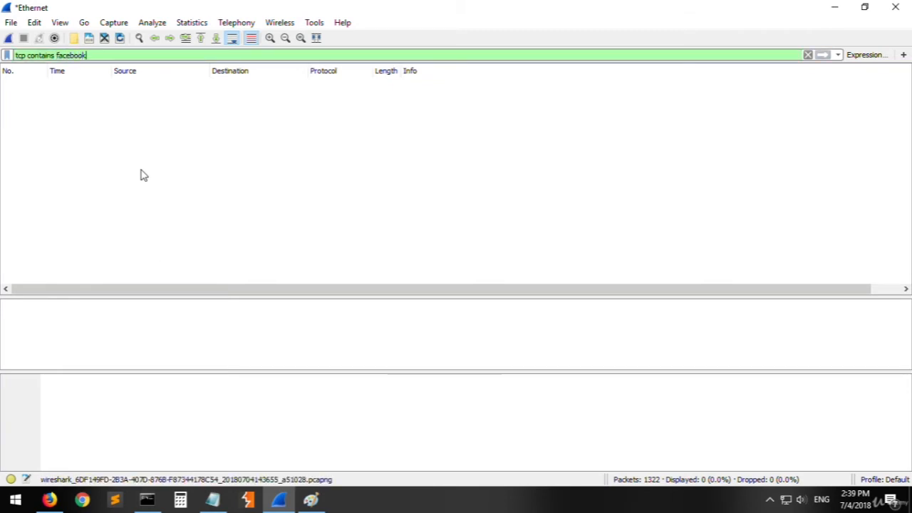
- Replace facebook with youtube in the display filter and apply tcp contains youtube
double_click(78, 56)
text(youtube)
key(Return)
- Replace the search text in the filter with google and apply tcp contains google
double_click(78, 56)
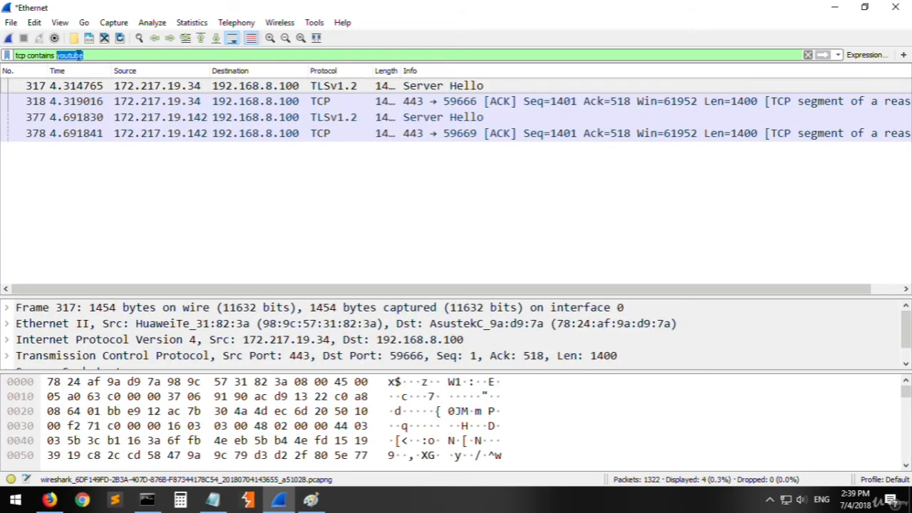
text(google)
key(Return)
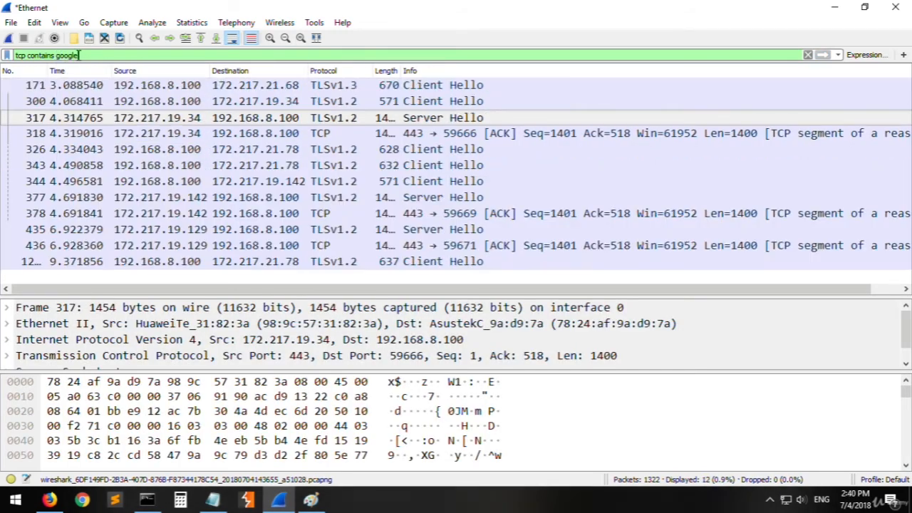
- Extend the filter to tcp contains google.com and apply it
text(.com)
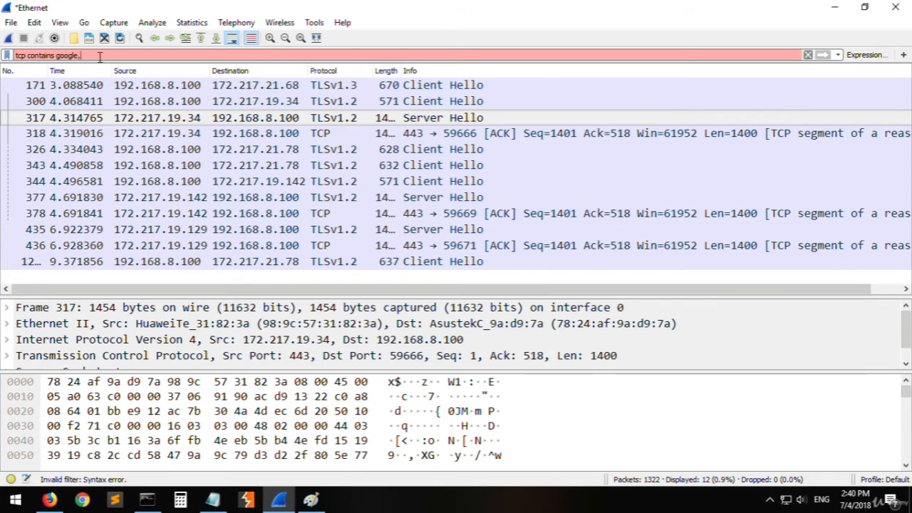
key(Return)
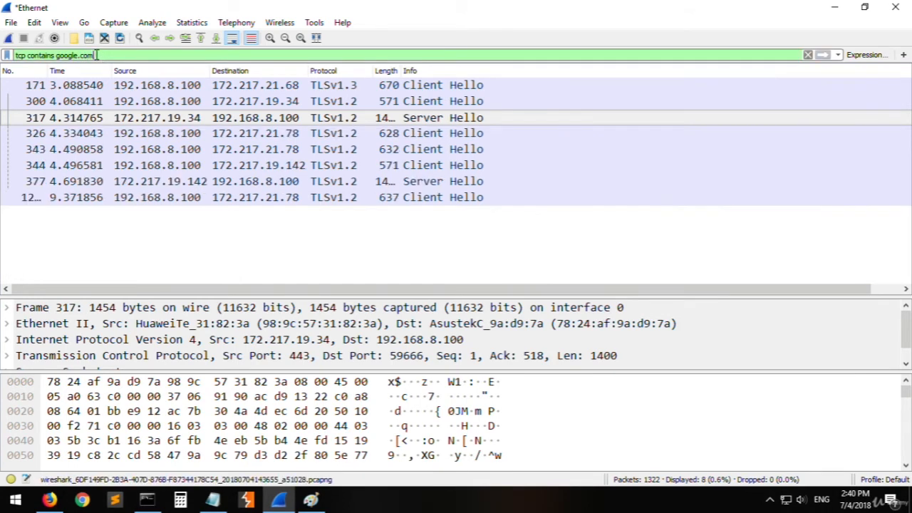
click(344, 233)
click(337, 182)
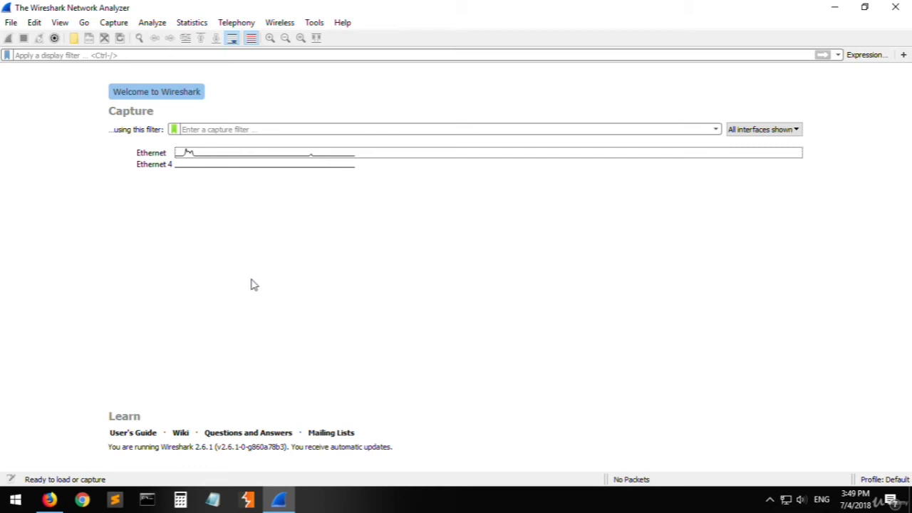
double_click(226, 156)
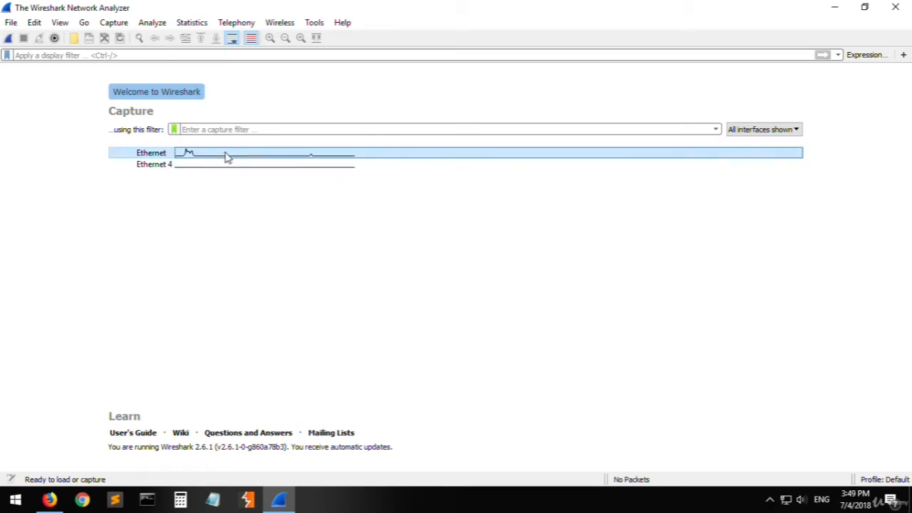
click(63, 501)
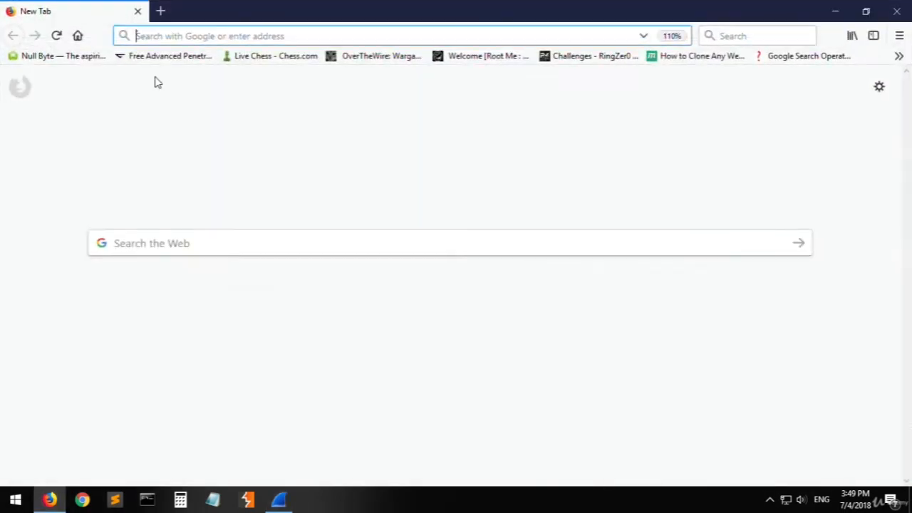
text(google.com)
key(Return)
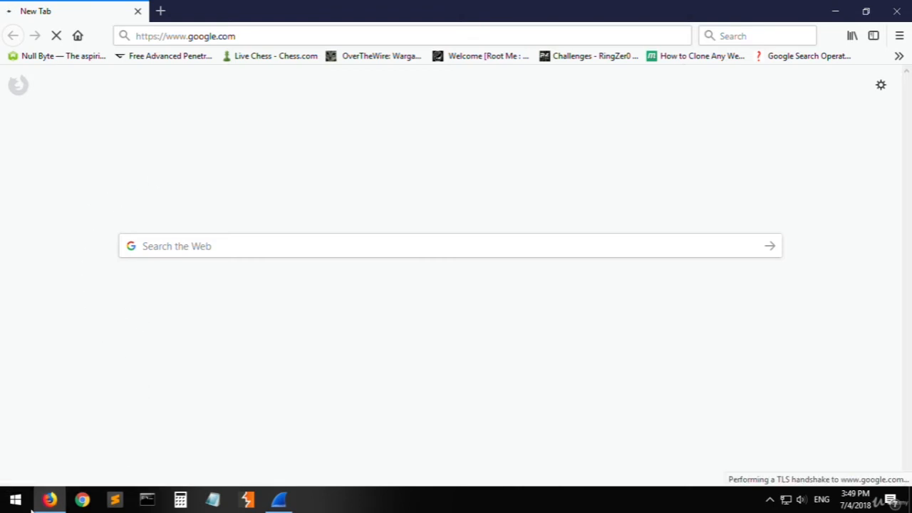
- Switch back to Wireshark and stop the running Ethernet capture
key(alt+Tab)
scroll(292, 171, up, 9)
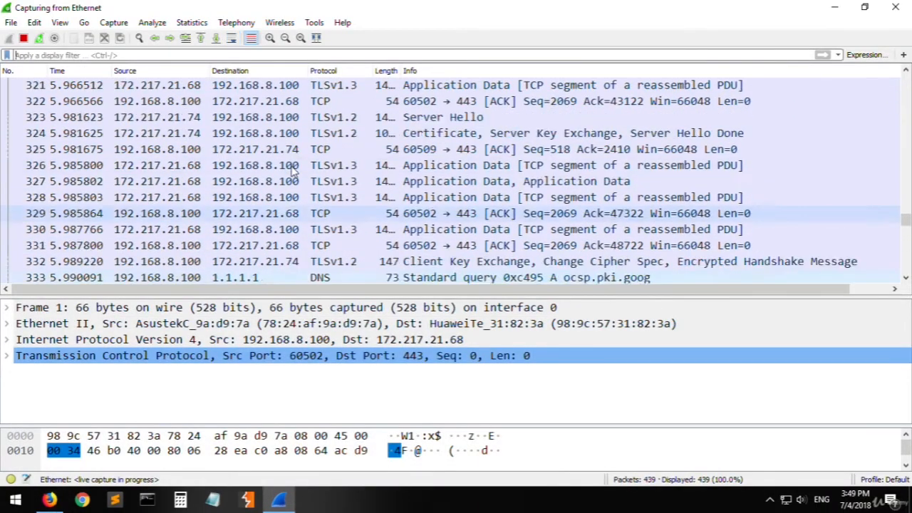
scroll(292, 171, down, 7)
click(50, 499)
click(50, 499)
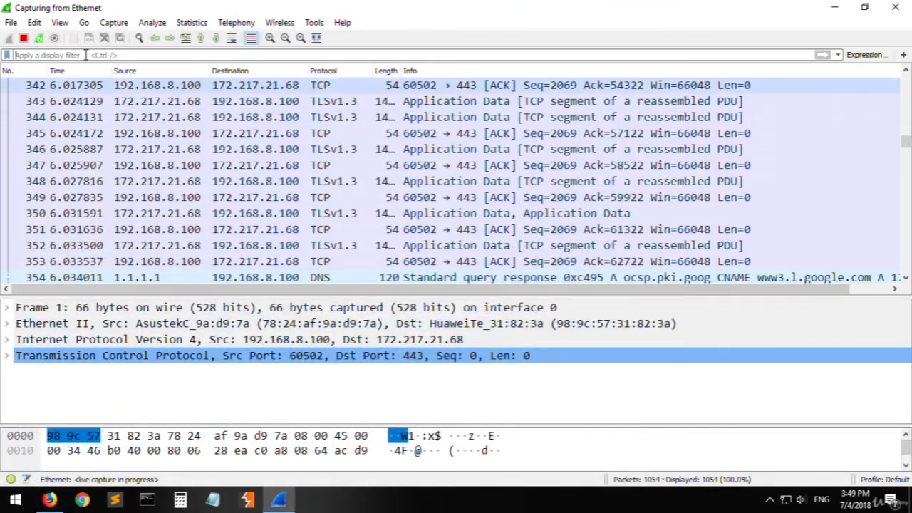
click(24, 40)
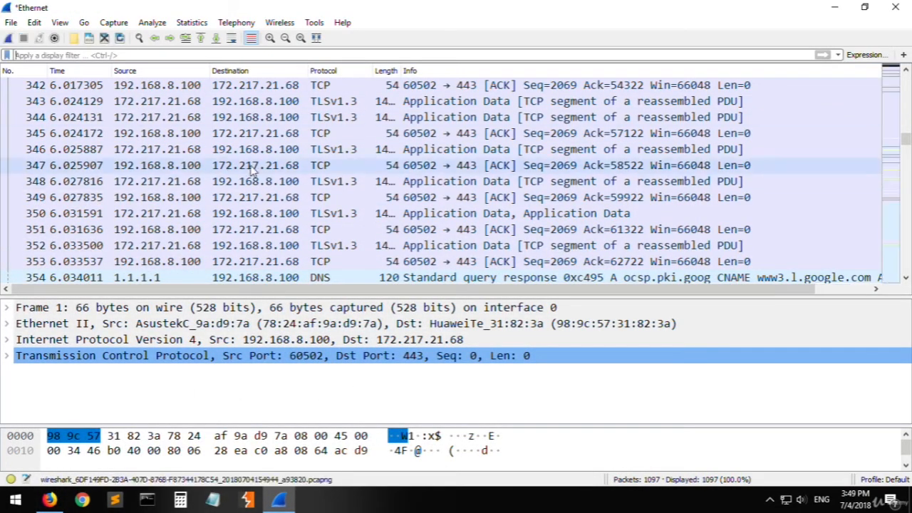
- Apply the display filter udp to the new capture and look through the UDP packets
scroll(271, 171, up, 12)
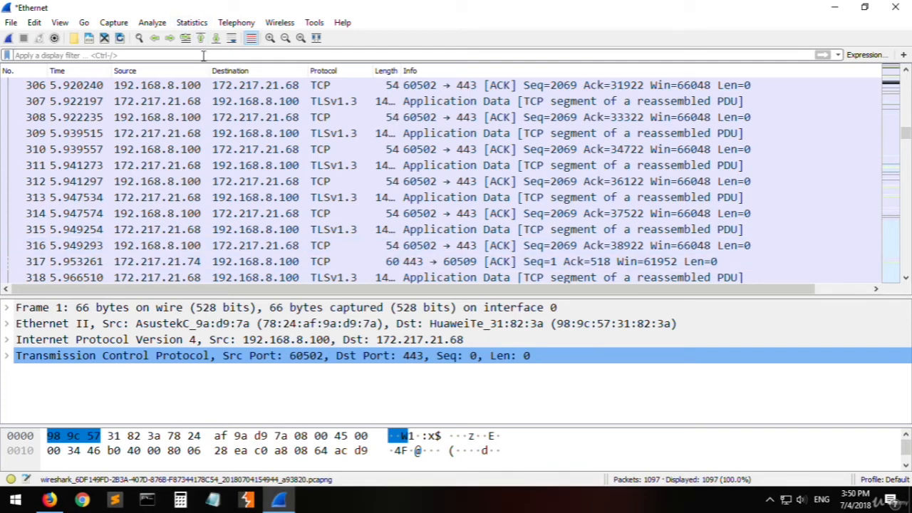
text(udp)
key(Return)
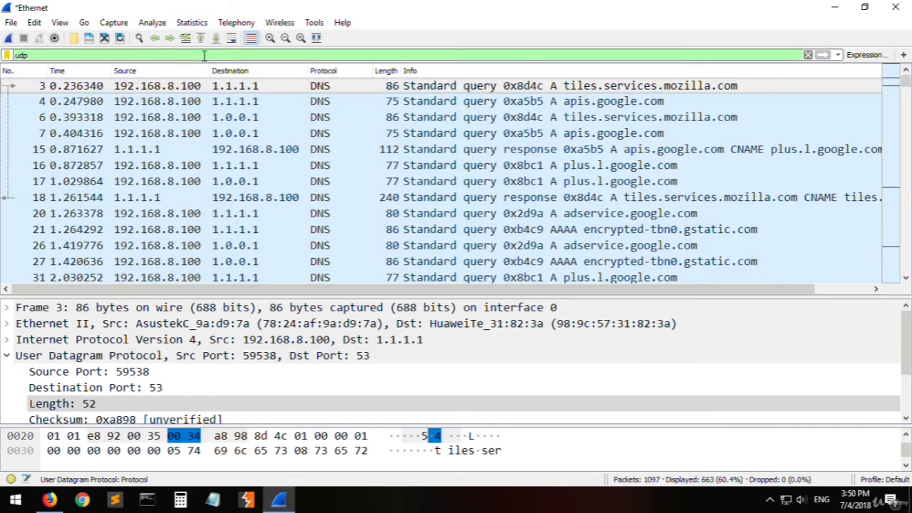
scroll(392, 147, down, 20)
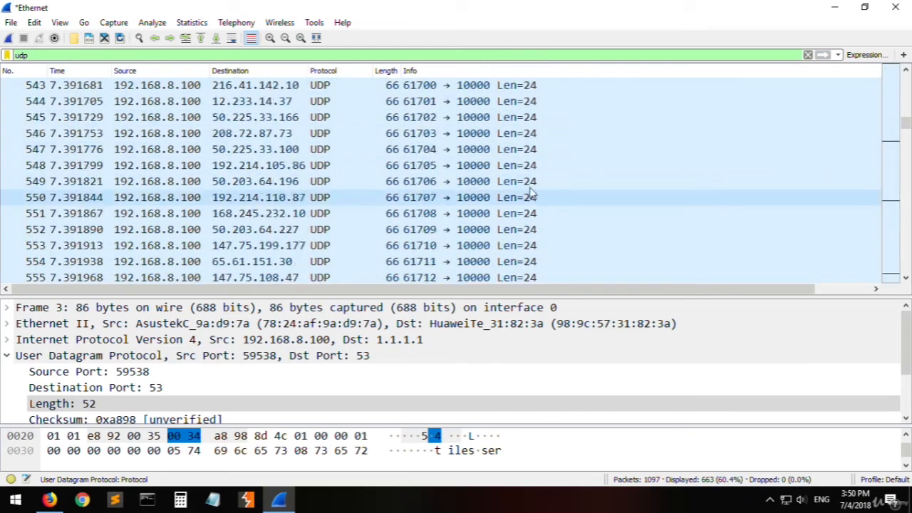
scroll(531, 194, down, 20)
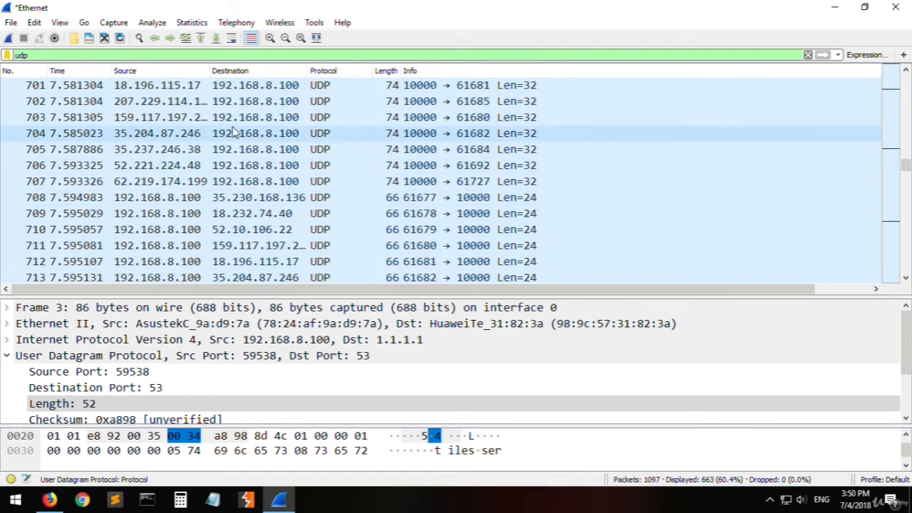
- Extend the filter to udp.port == 53 and apply it
click(83, 56)
text(.sr)
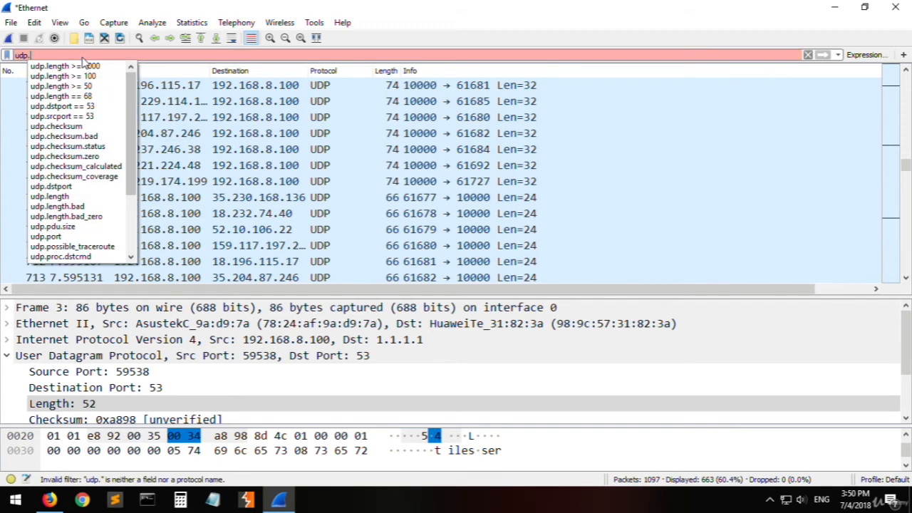
key(BackSpace)
key(BackSpace)
text(port == 5)
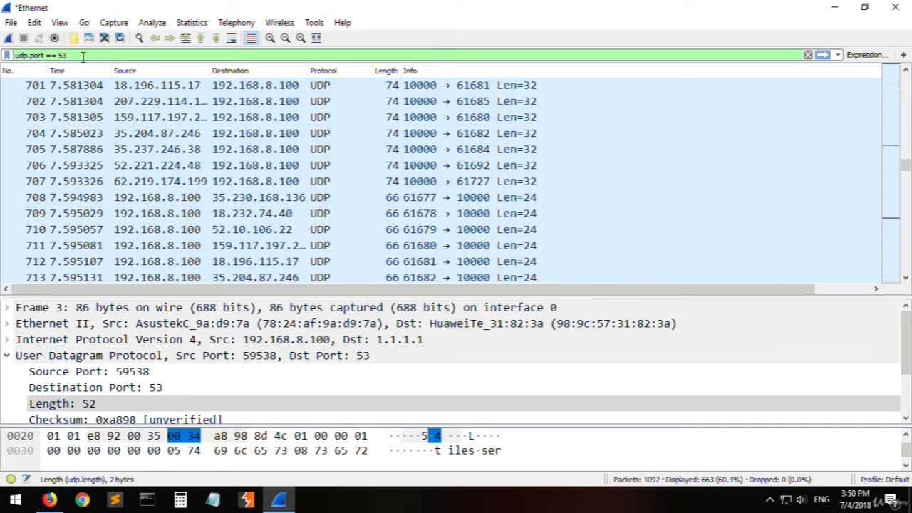
text(3)
key(Return)
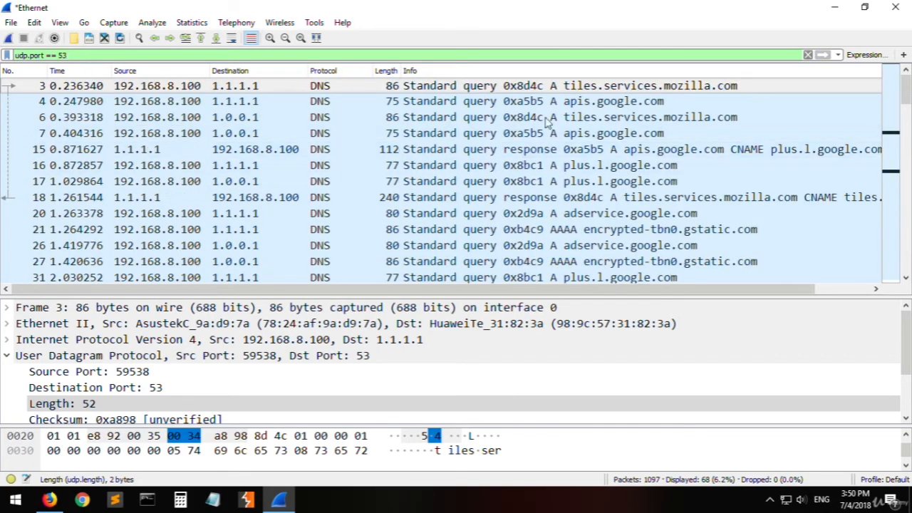
- Look through the DNS packets on port 53, then change the filter to udp.srcport == 53 and apply it
scroll(527, 121, down, 10)
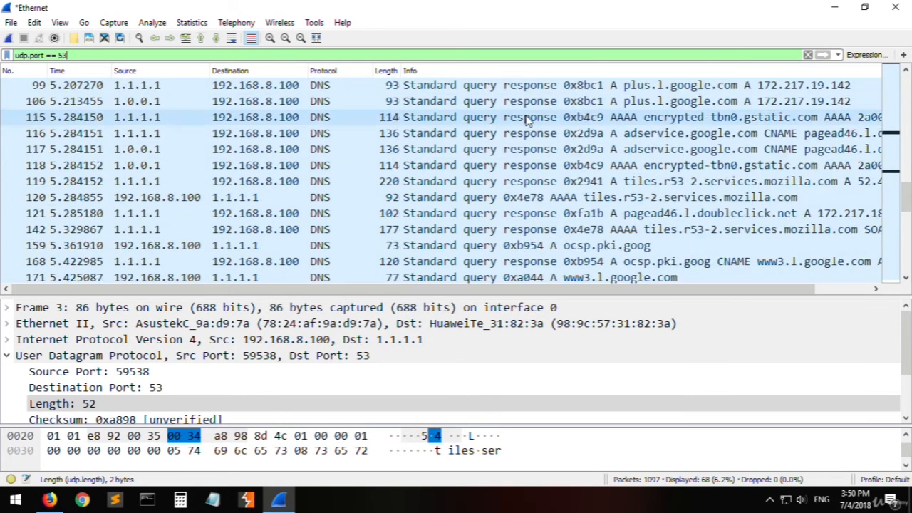
scroll(527, 121, down, 8)
scroll(327, 171, up, 1)
click(328, 166)
scroll(354, 242, up, 14)
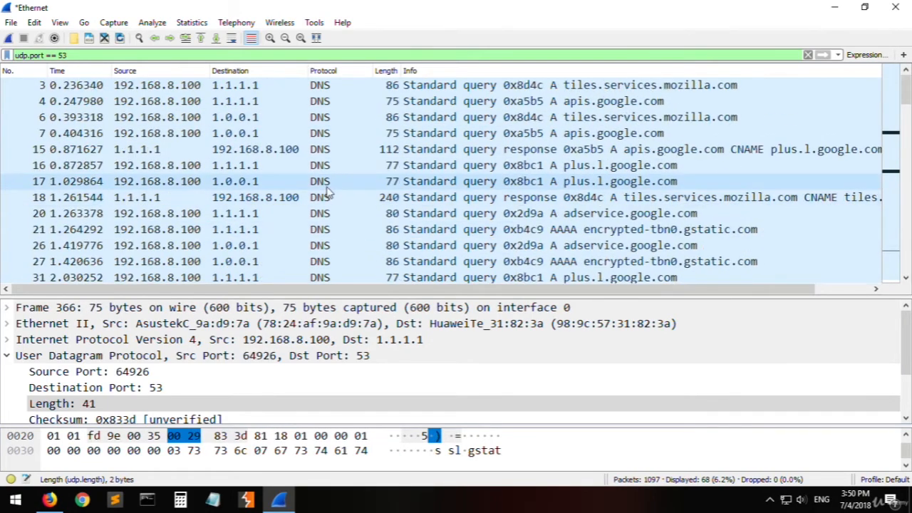
click(327, 119)
click(151, 55)
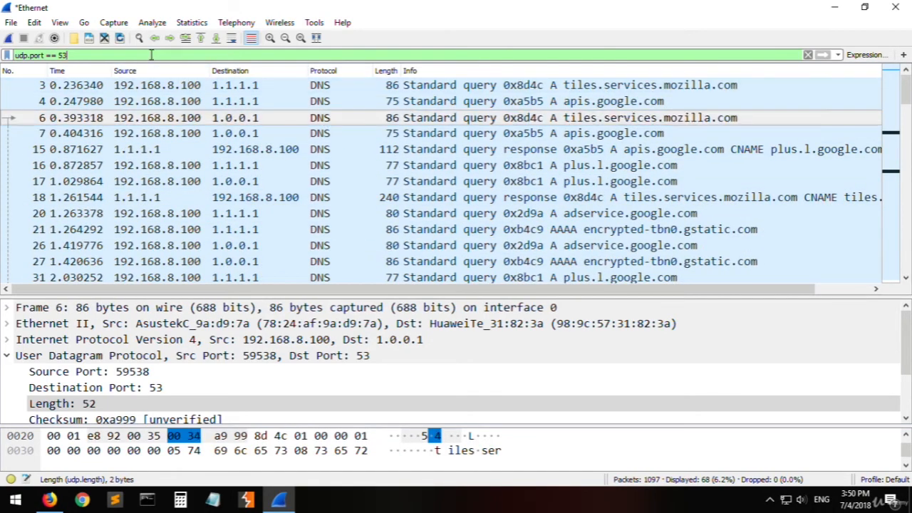
text(src)
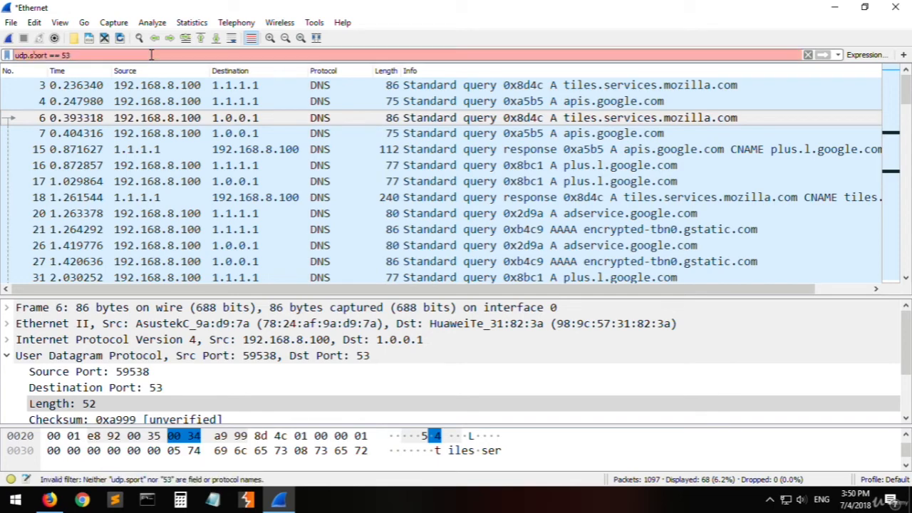
key(Return)
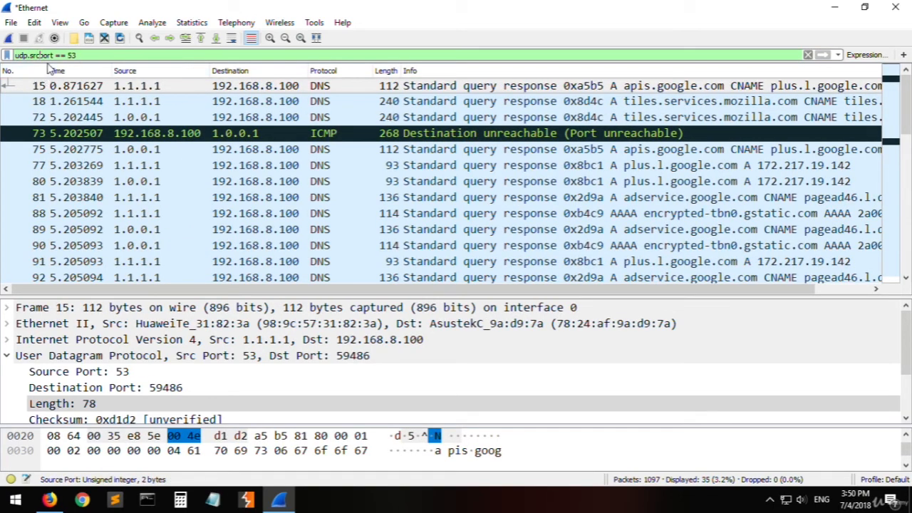
- Replace src with dst in the filter and apply udp.dstport == 53
key(BackSpace)
key(BackSpace)
key(BackSpace)
text(dst)
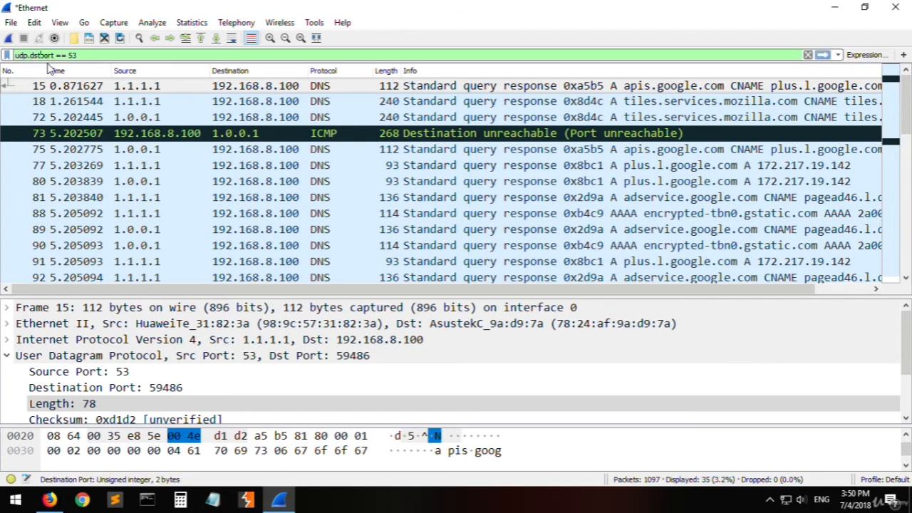
key(Return)
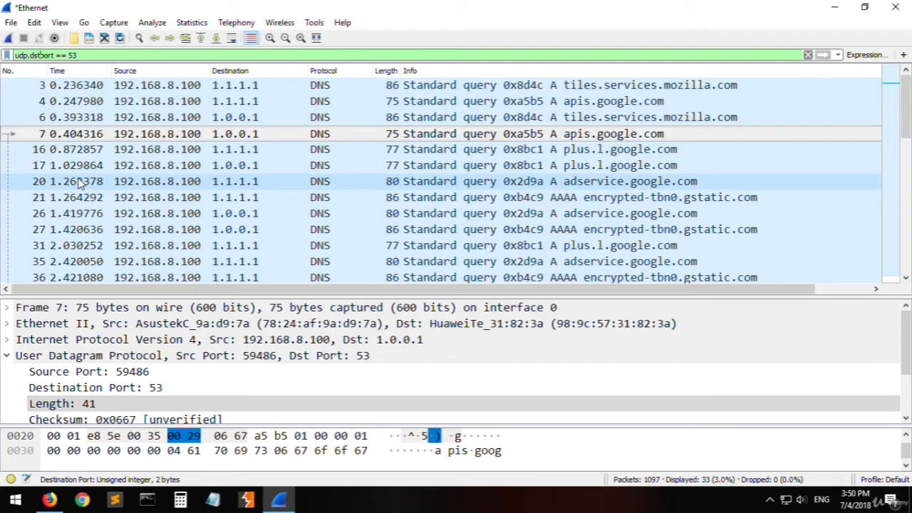
- Change the filter to udp.checksum, apply it and look through the matching packets
key(ctrl+shift+Left)
text(ch)
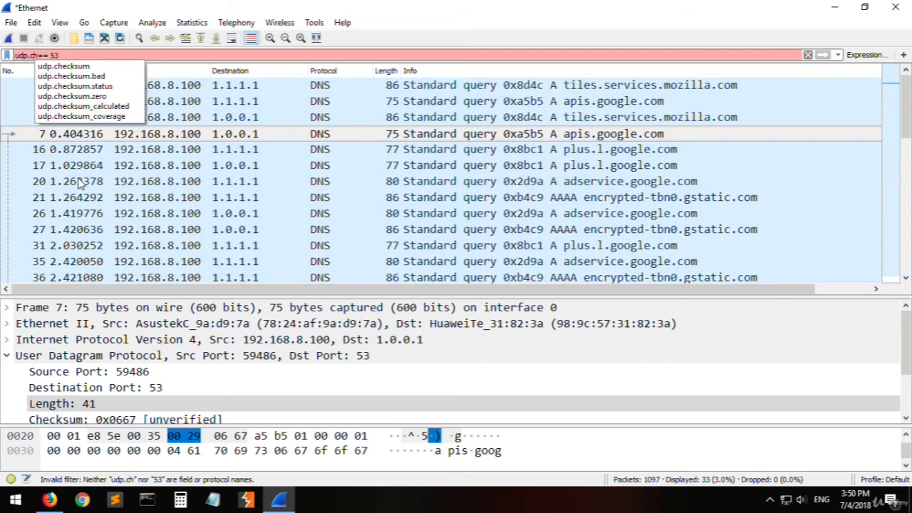
key(shift+End)
key(BackSpace)
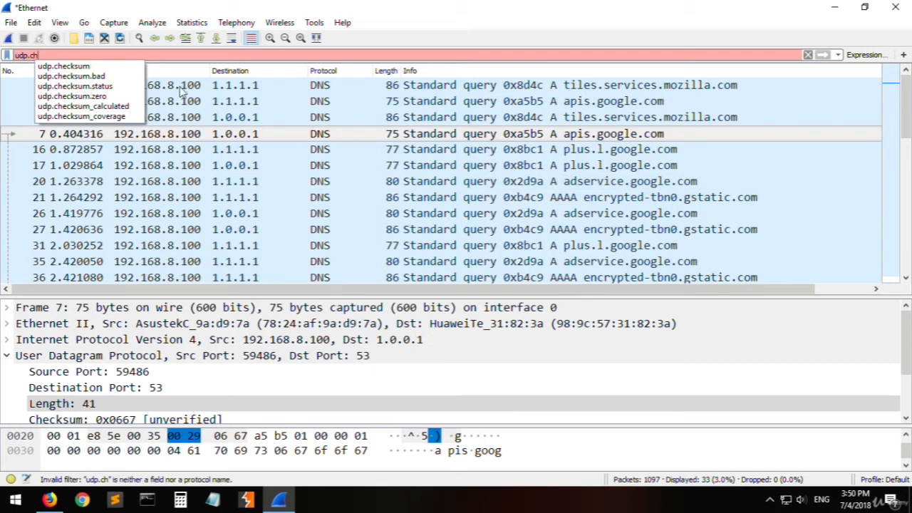
click(103, 67)
key(Return)
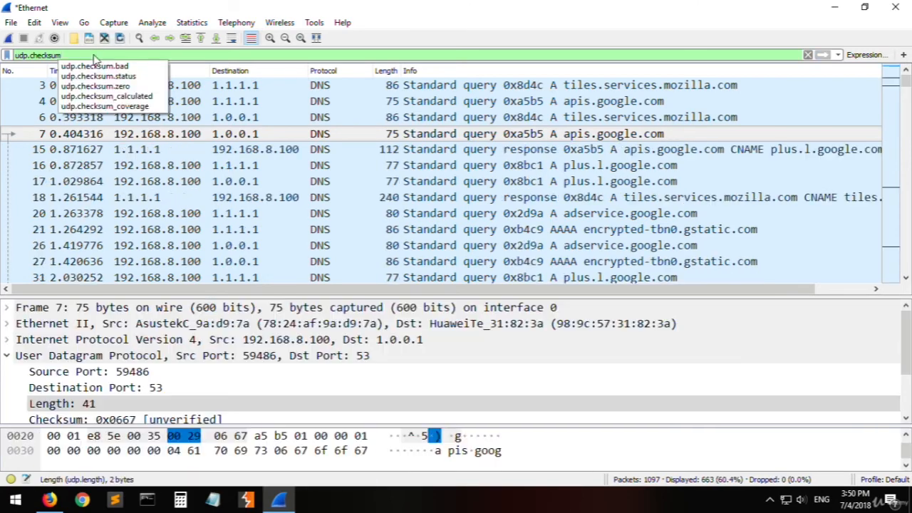
click(370, 166)
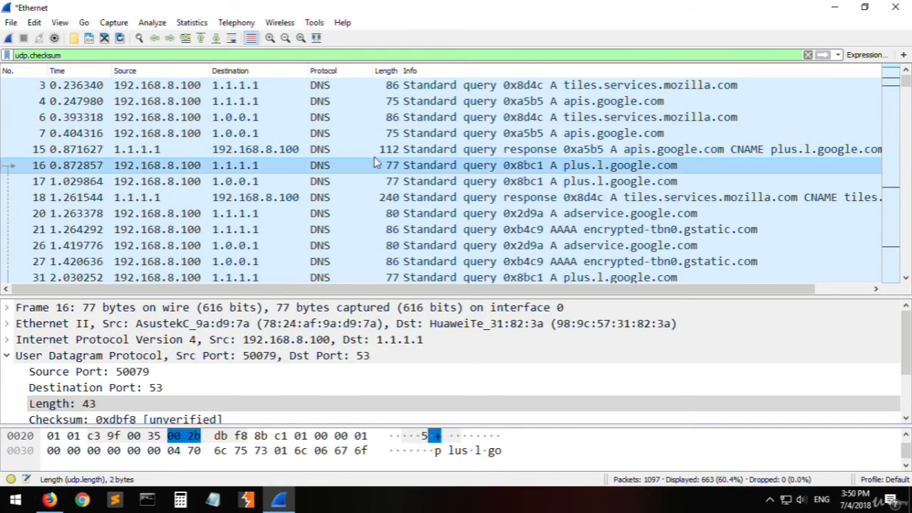
scroll(366, 147, down, 15)
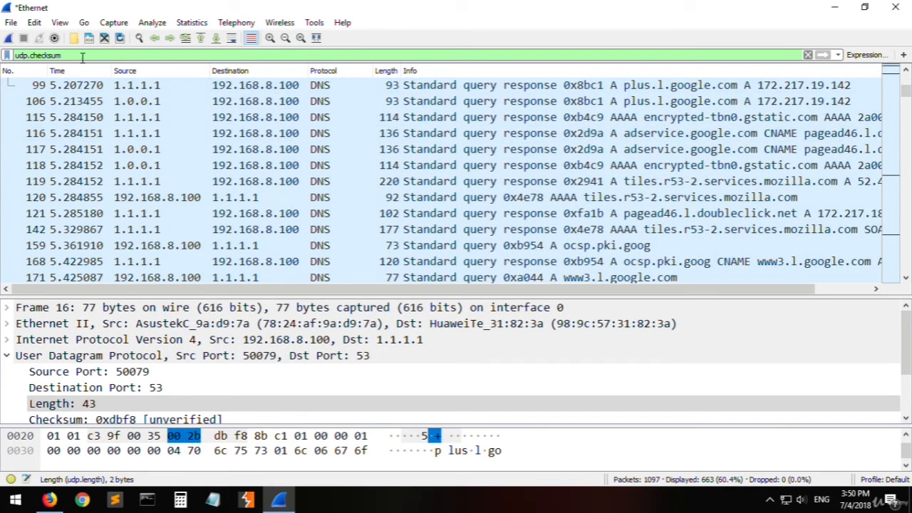
- Extend the checksum filter to udp.checksum.bad and apply it
click(82, 55)
text(.bad)
key(Return)
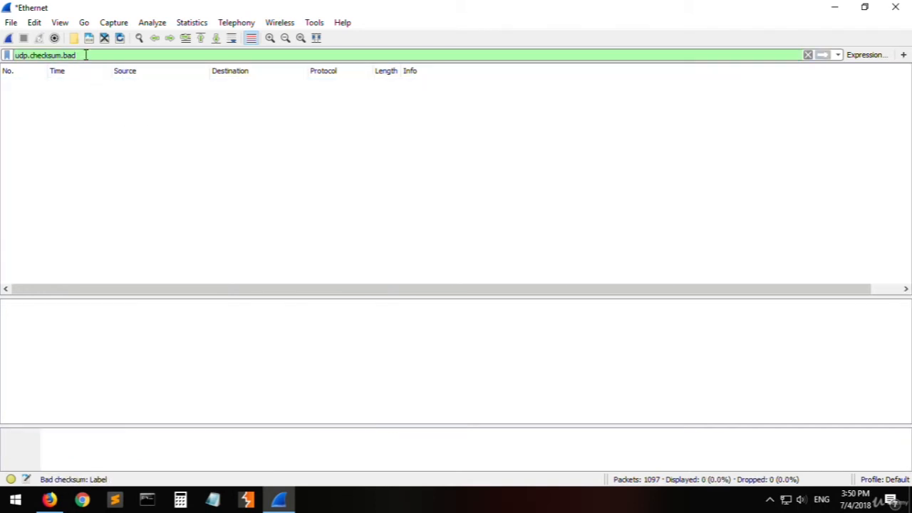
- Replace checksum.bad with length in the filter and apply udp.length
double_click(82, 55)
key(BackSpace)
key(ctrl+shift+Left)
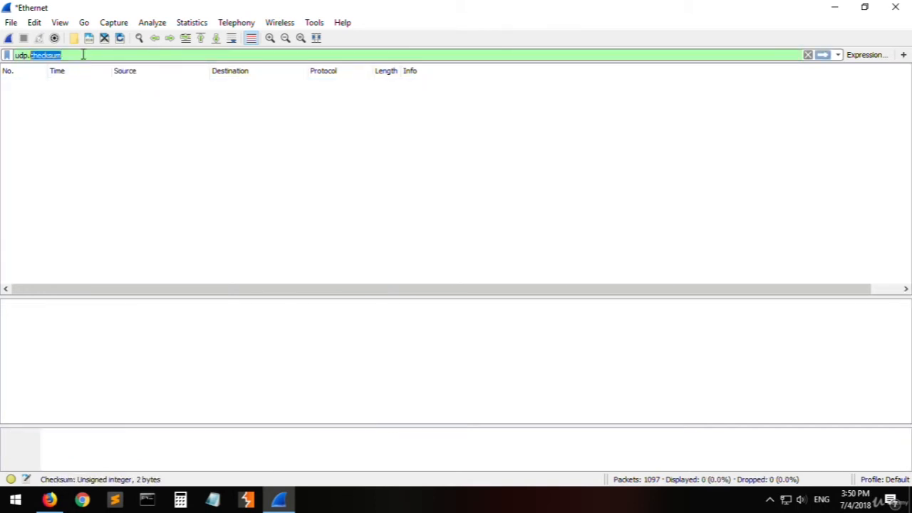
key(BackSpace)
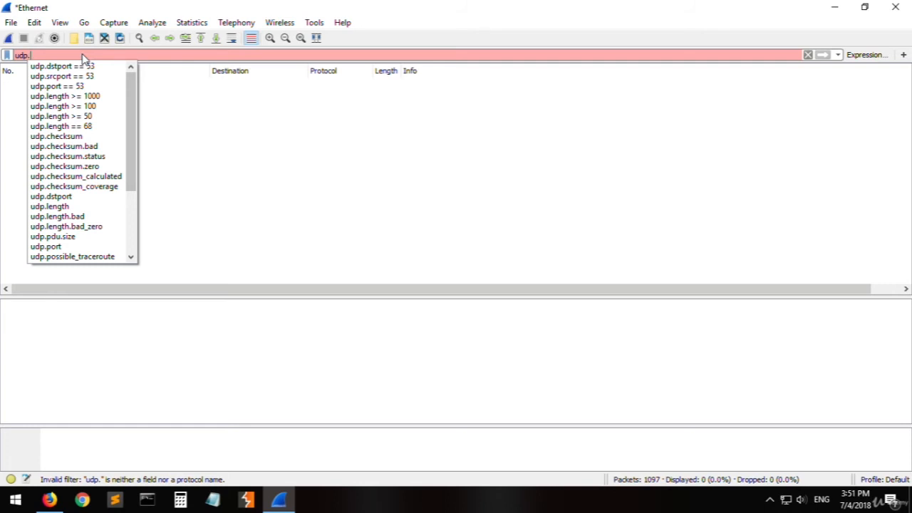
text(length)
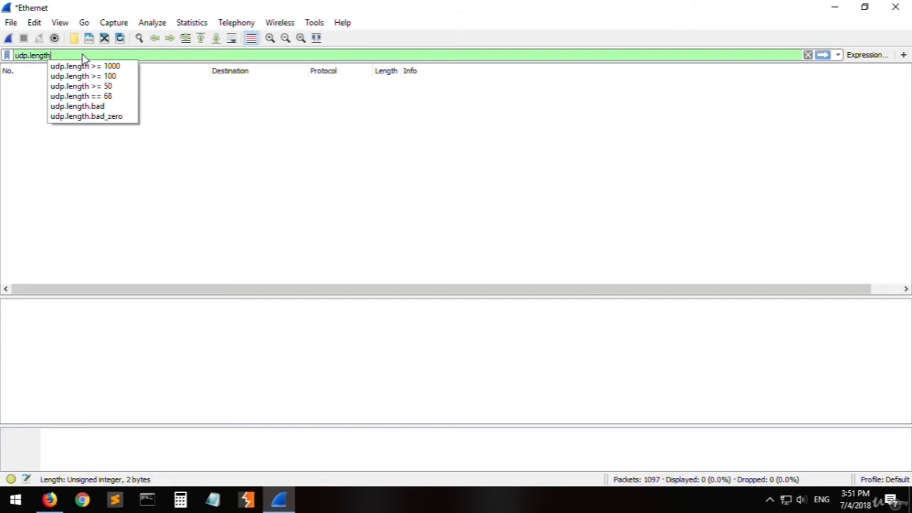
key(Return)
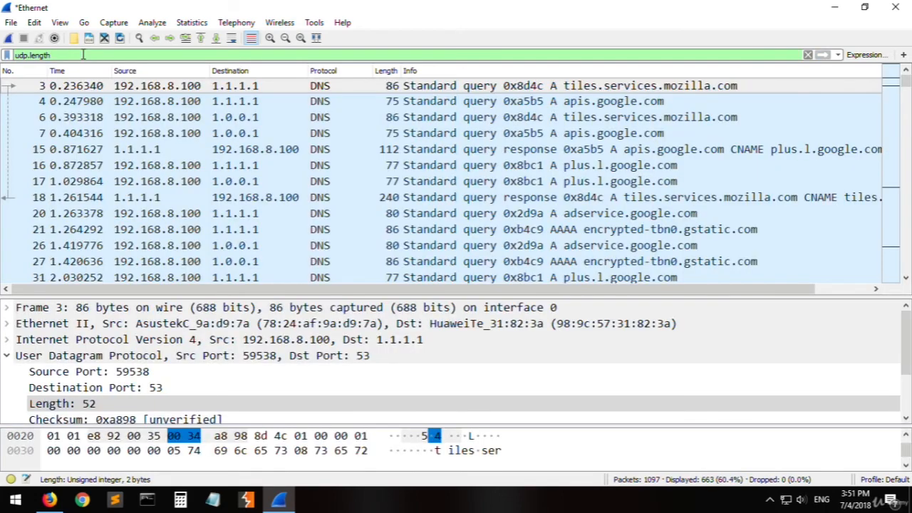
- Select several packets from the udp.length results, open packet 4 in its own window and collapse its User Datagram Protocol section
click(314, 181)
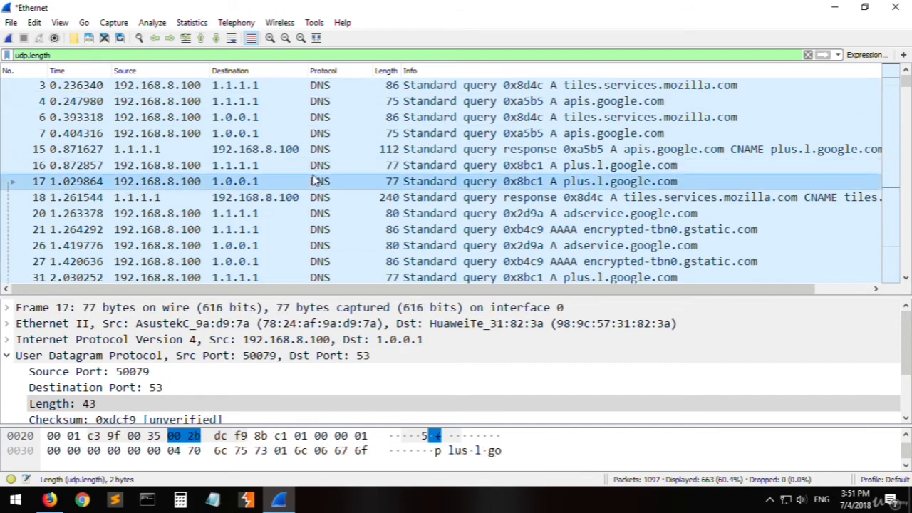
click(302, 246)
click(272, 135)
double_click(288, 104)
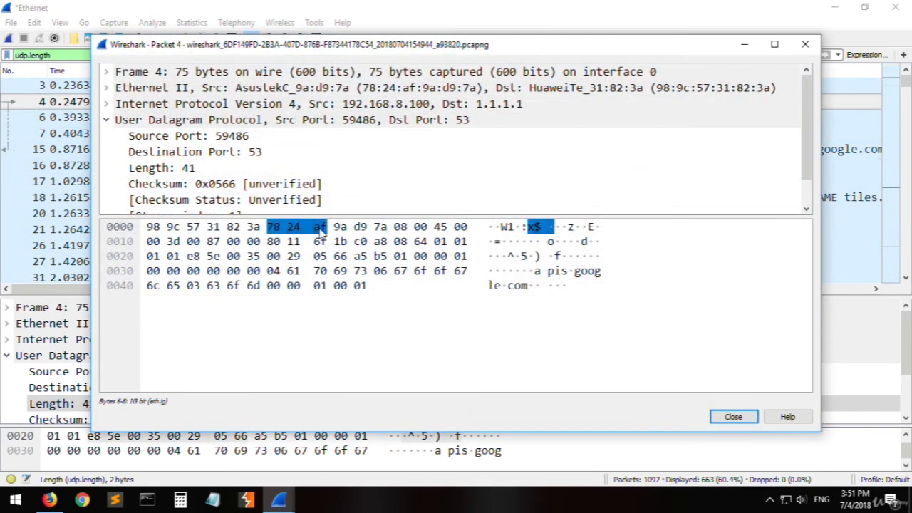
click(107, 120)
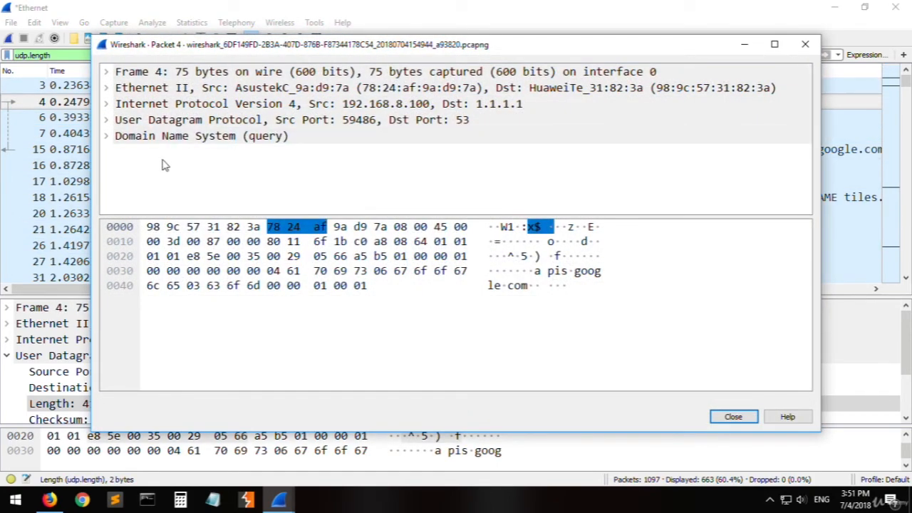
click(152, 242)
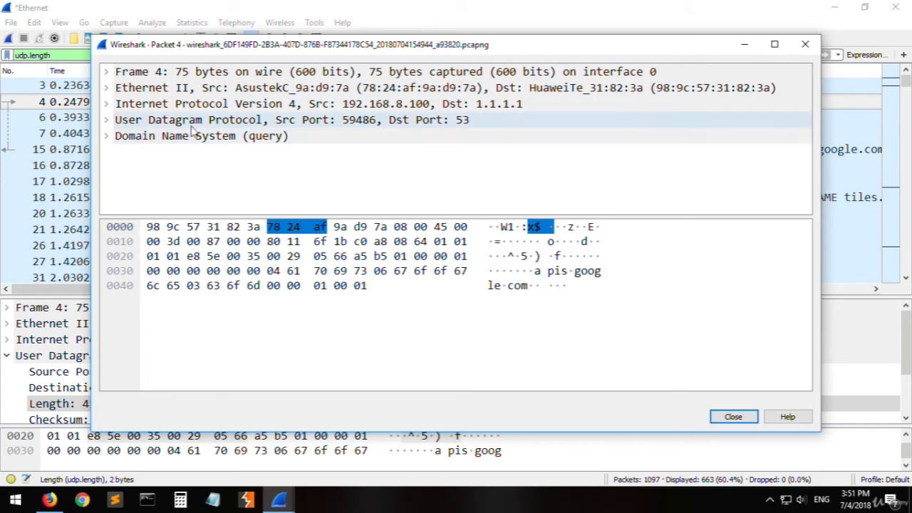
- Expand packet 4's User Datagram Protocol section and examine its source port, destination port, length, checksum and stream index
click(261, 124)
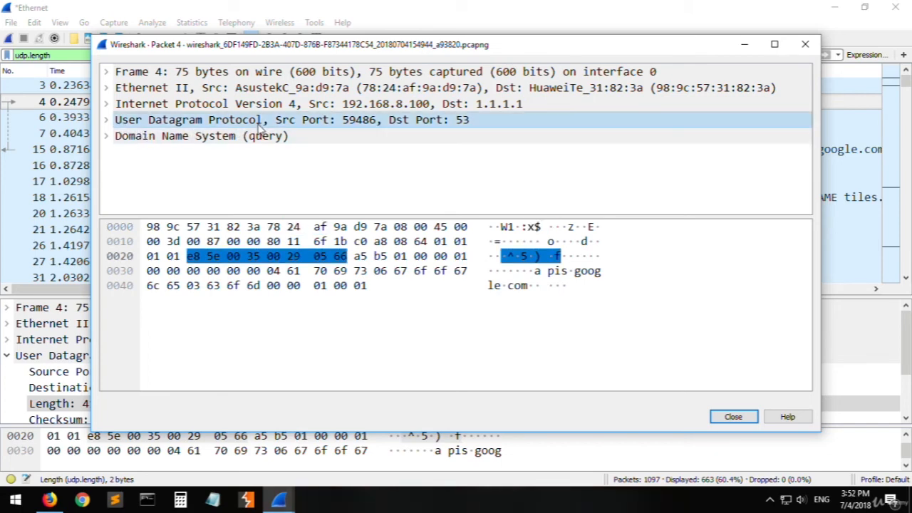
click(107, 121)
click(107, 122)
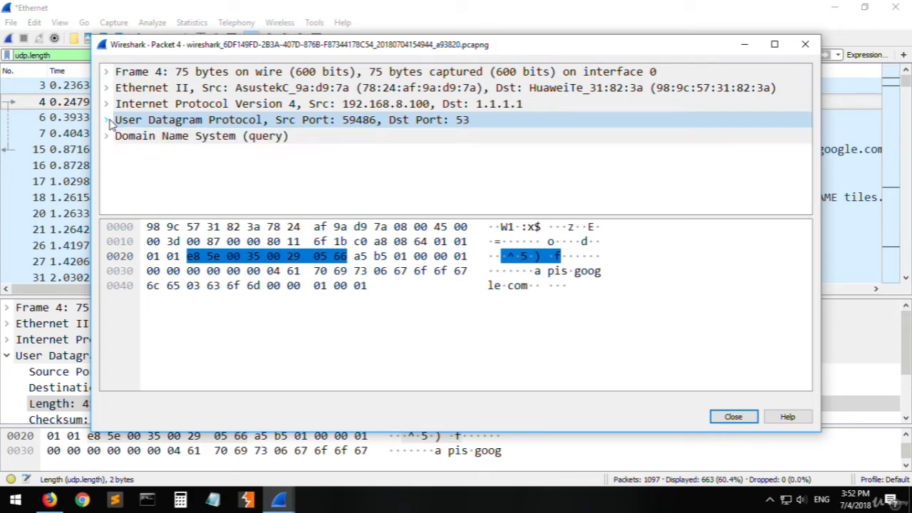
click(107, 121)
click(204, 140)
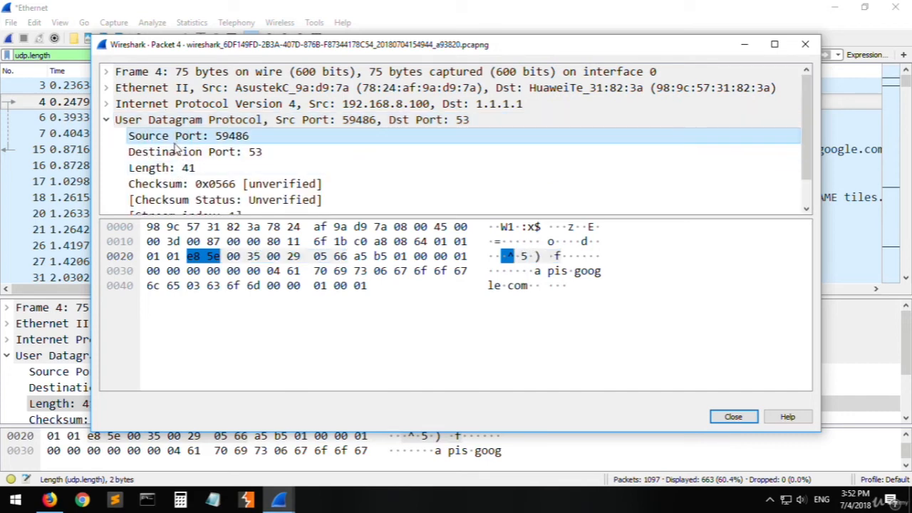
click(248, 151)
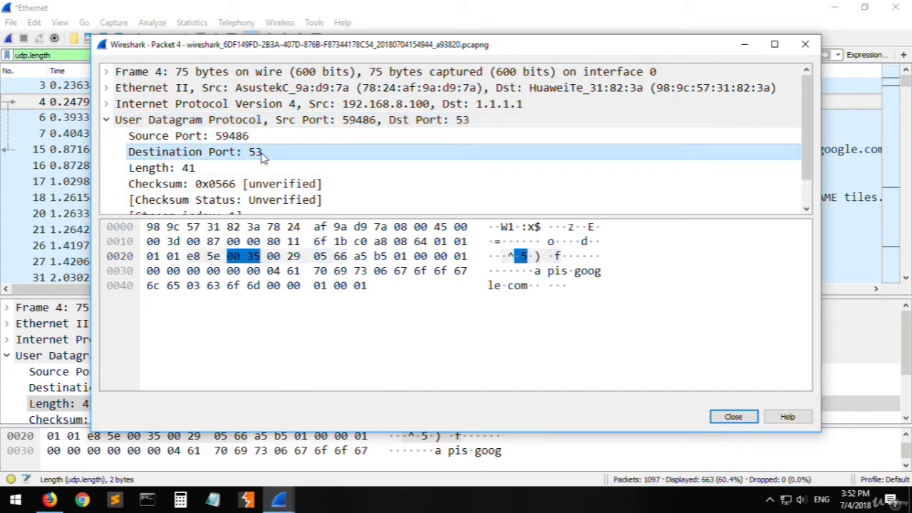
click(167, 171)
scroll(173, 176, down, 1)
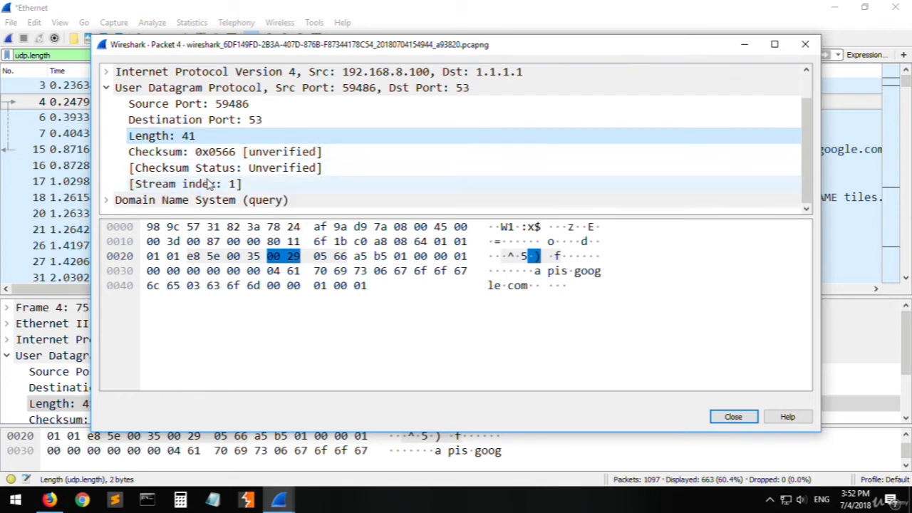
click(162, 154)
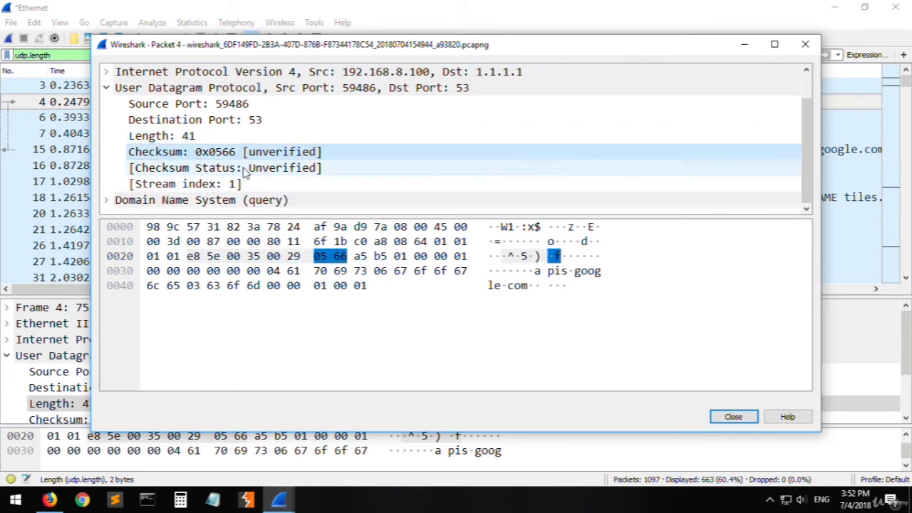
click(225, 181)
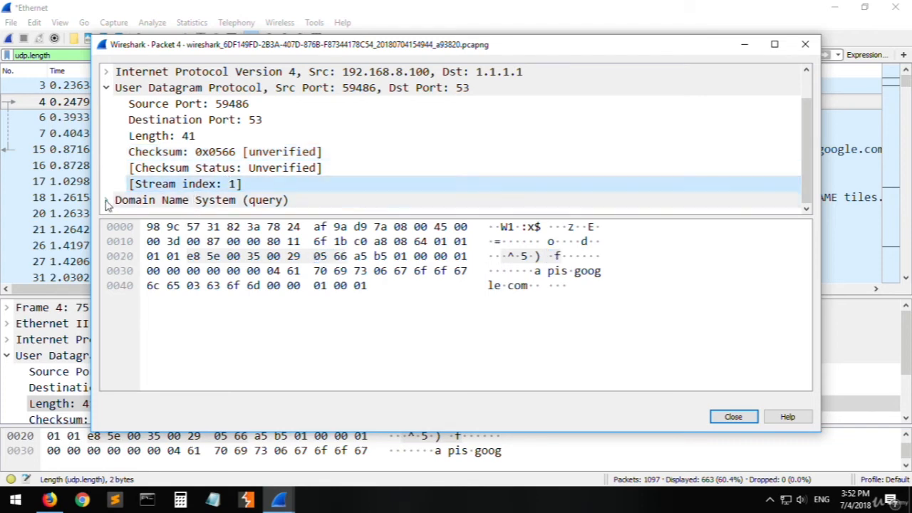
- Expand packet 4's Domain Name System section and examine its flags, record counts, queries and response link
click(108, 200)
scroll(225, 199, up, 2)
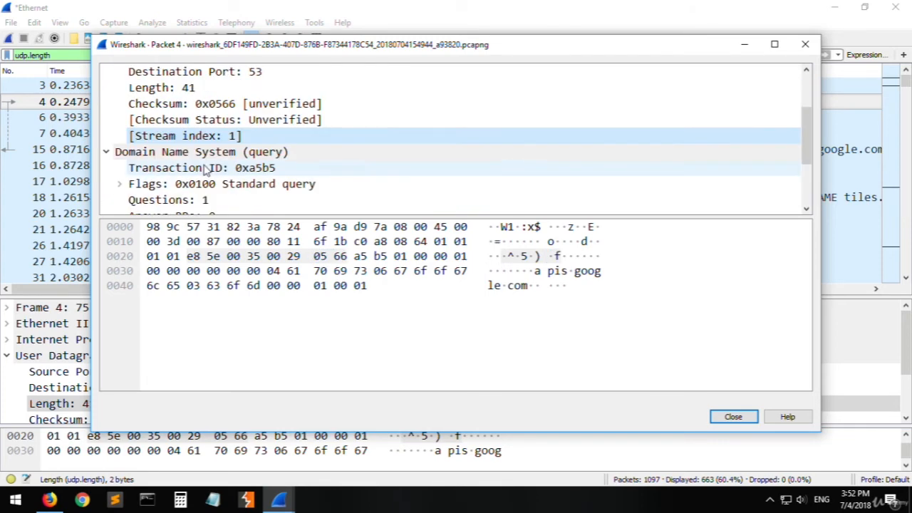
click(187, 200)
double_click(179, 183)
scroll(212, 185, down, 4)
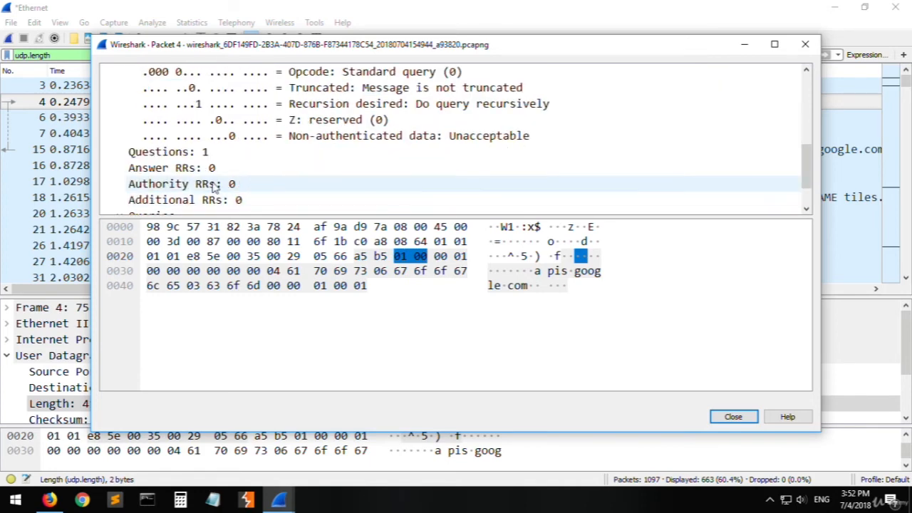
double_click(168, 169)
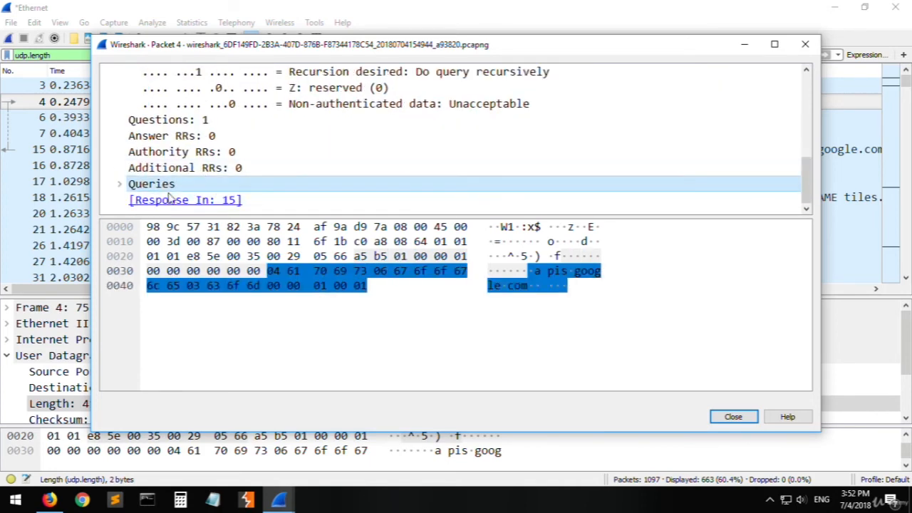
double_click(157, 187)
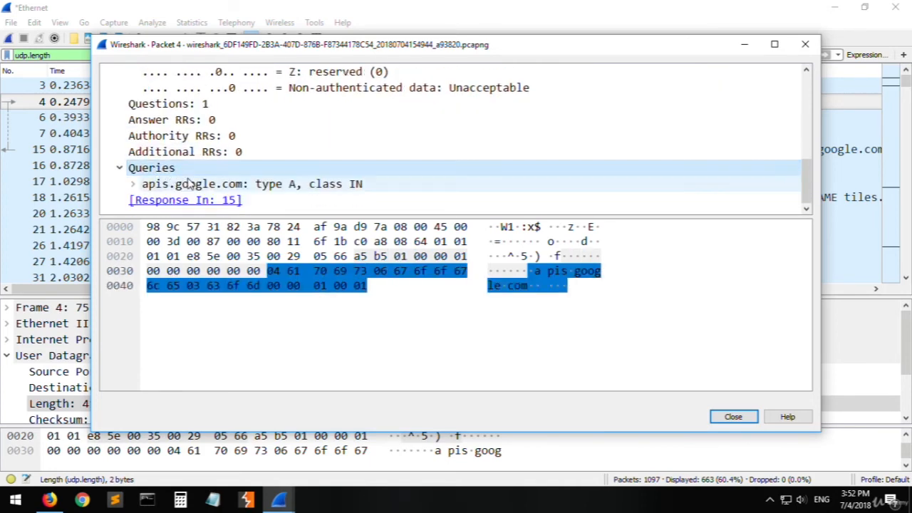
click(295, 190)
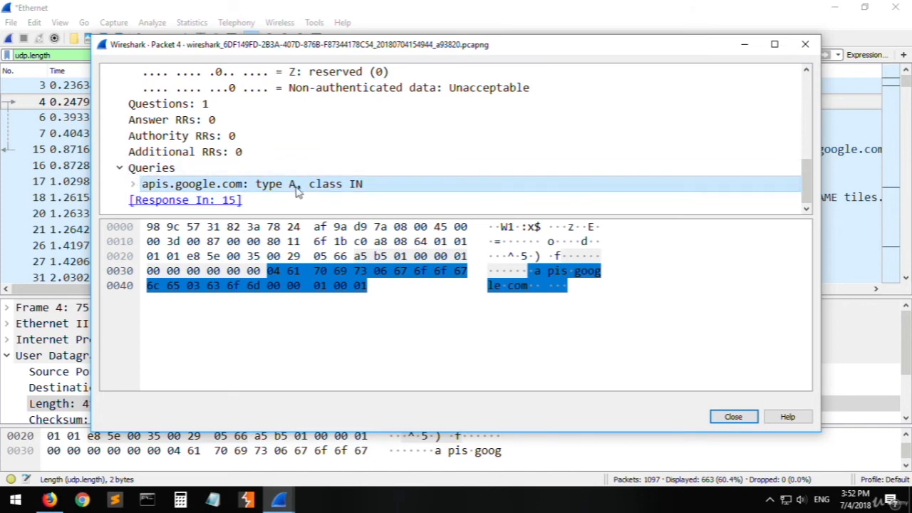
click(191, 202)
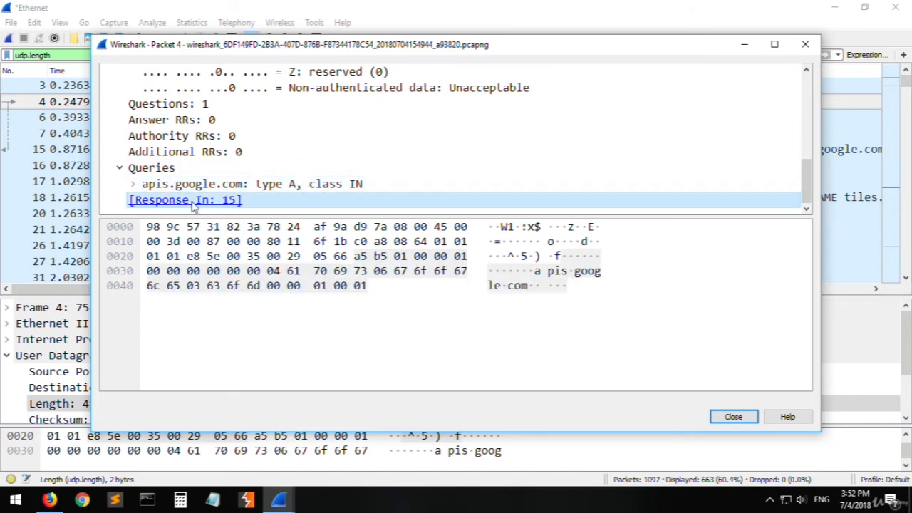
scroll(220, 203, up, 7)
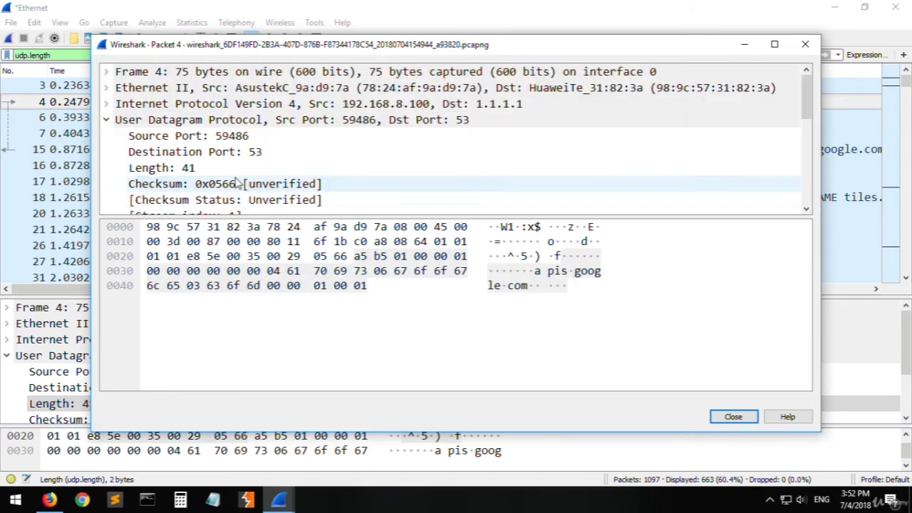
- Collapse the UDP section, look through the Internet Protocol Version 4 fields and close packet 4's window
click(105, 119)
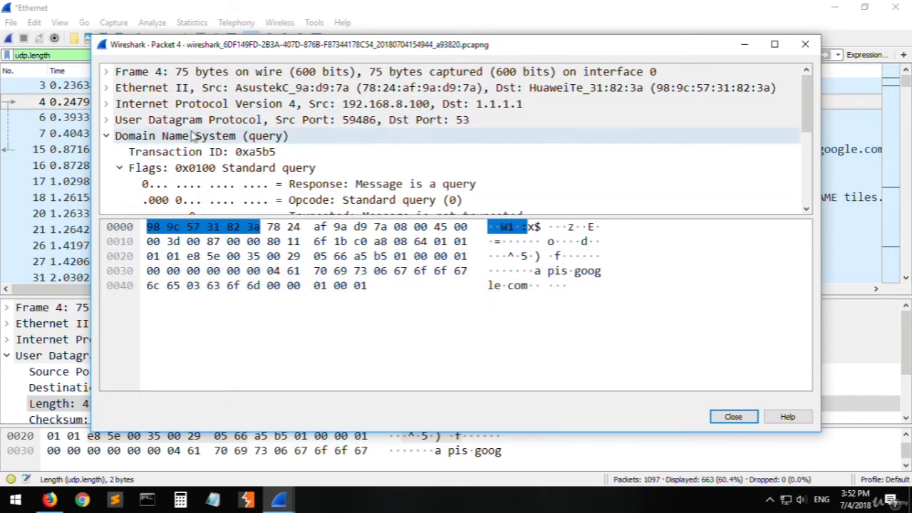
click(148, 110)
click(105, 104)
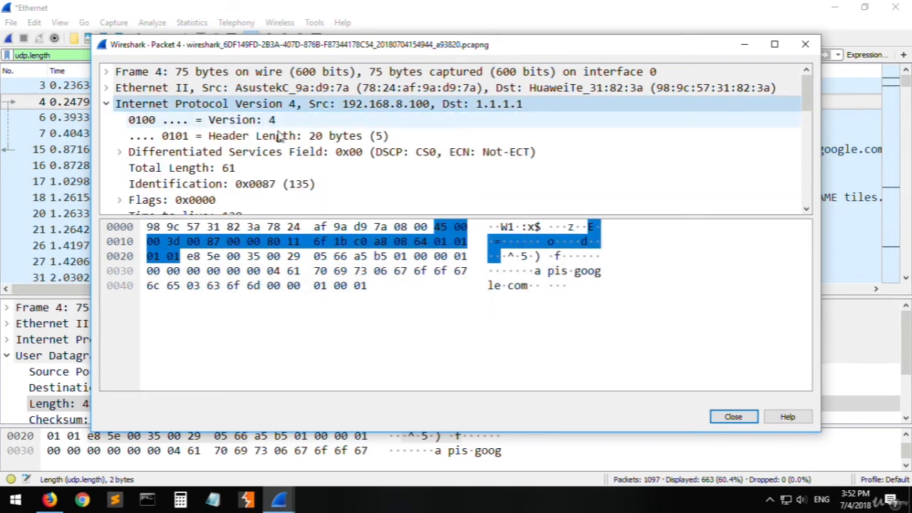
scroll(256, 177, down, 4)
scroll(239, 182, up, 1)
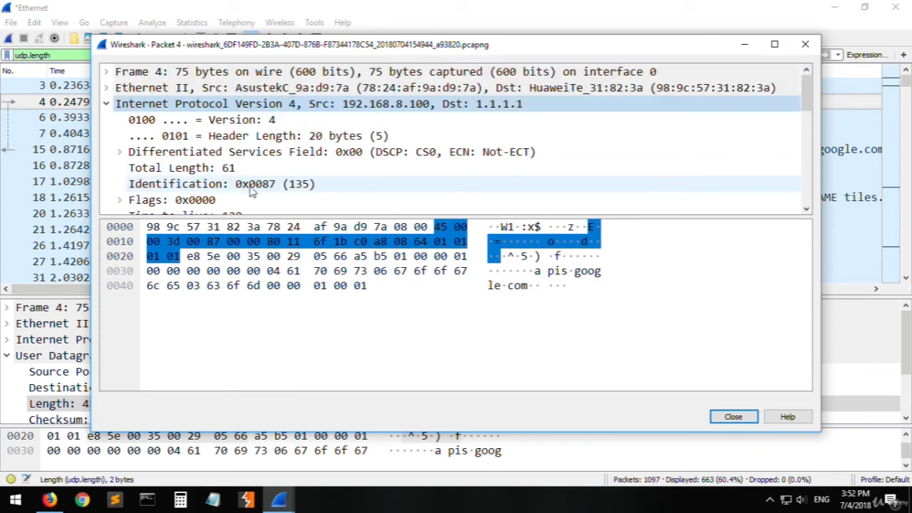
double_click(601, 98)
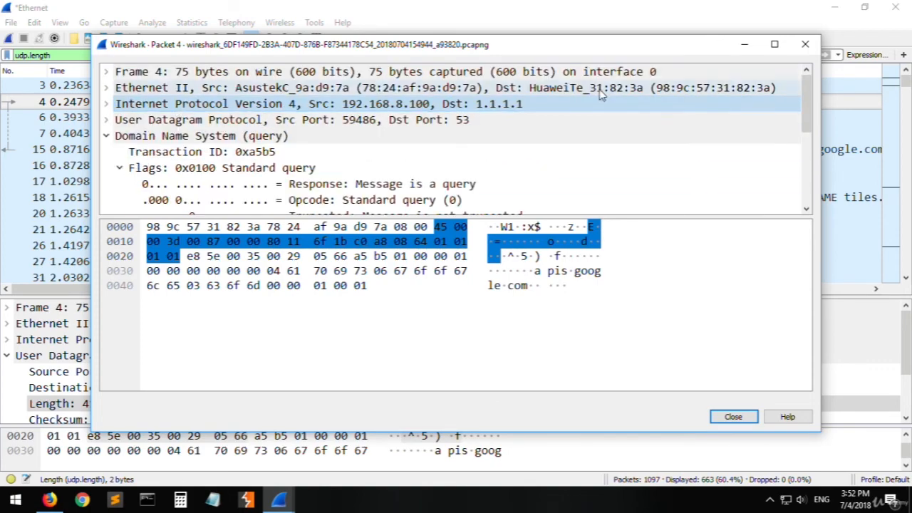
click(805, 44)
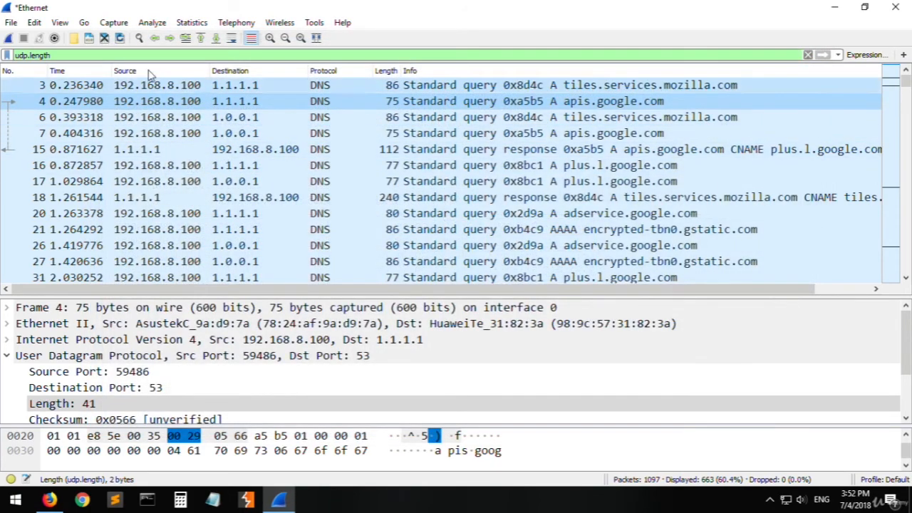
- Apply the display filter udp.length > 50, and raise its threshold to 500 and reapply it
click(101, 56)
text(>)
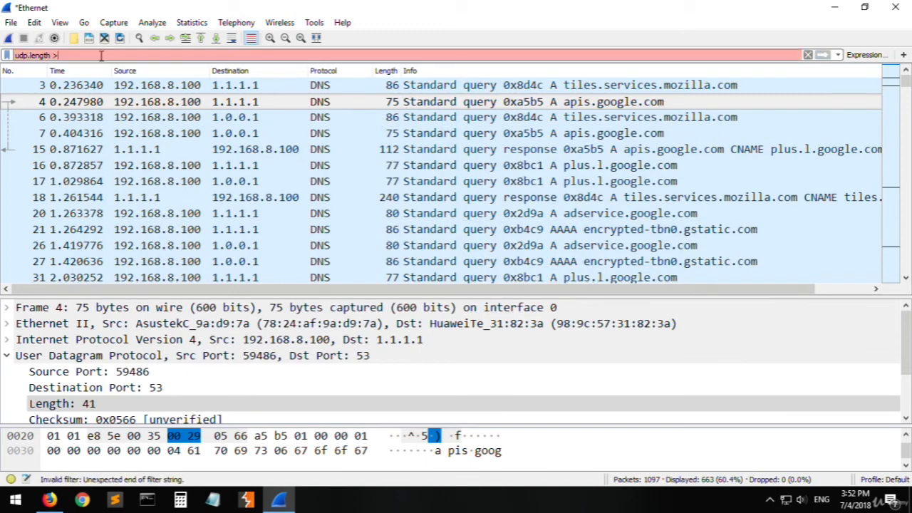
text( 5)
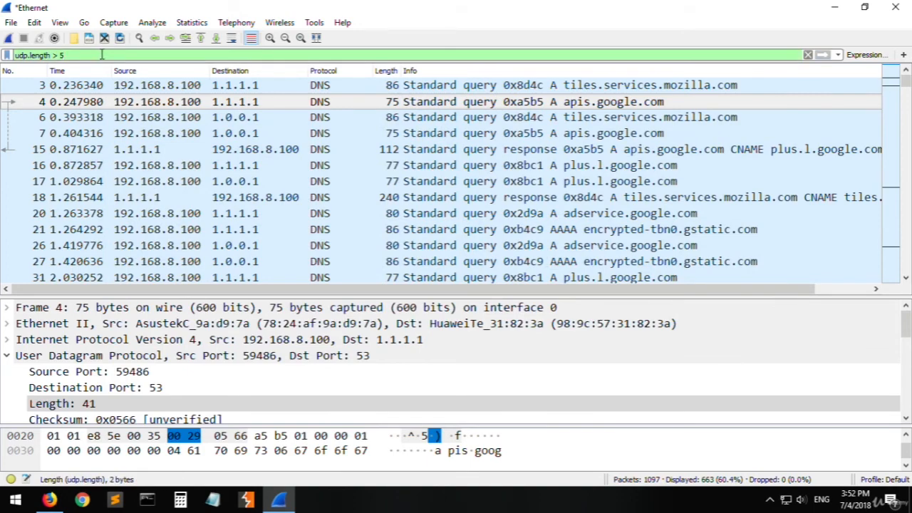
text(0)
key(Return)
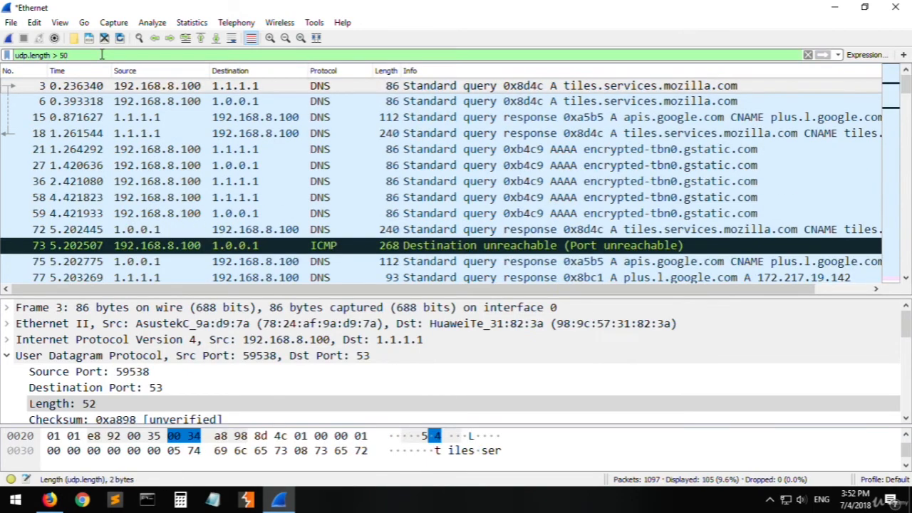
text(0)
key(Return)
- Replace the greater-than comparison with an equality test and apply udp.length == 63
key(ctrl+shift+Left)
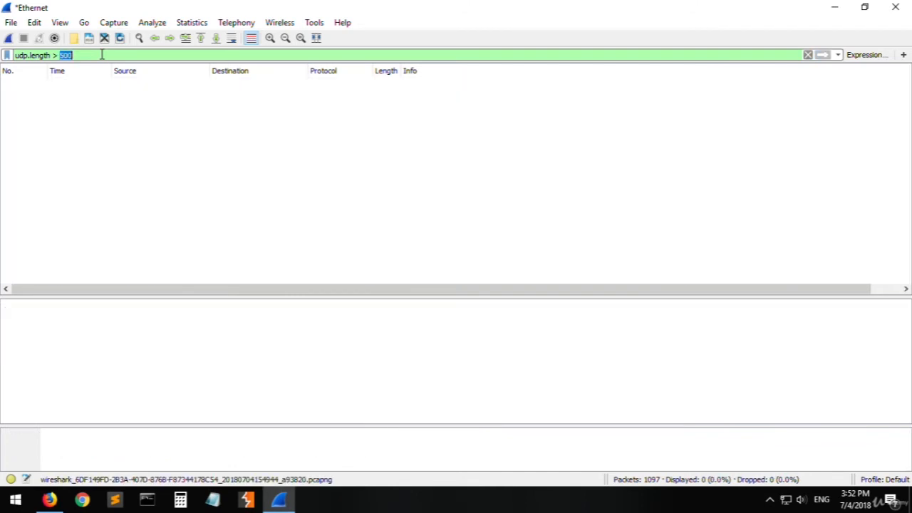
key(BackSpace)
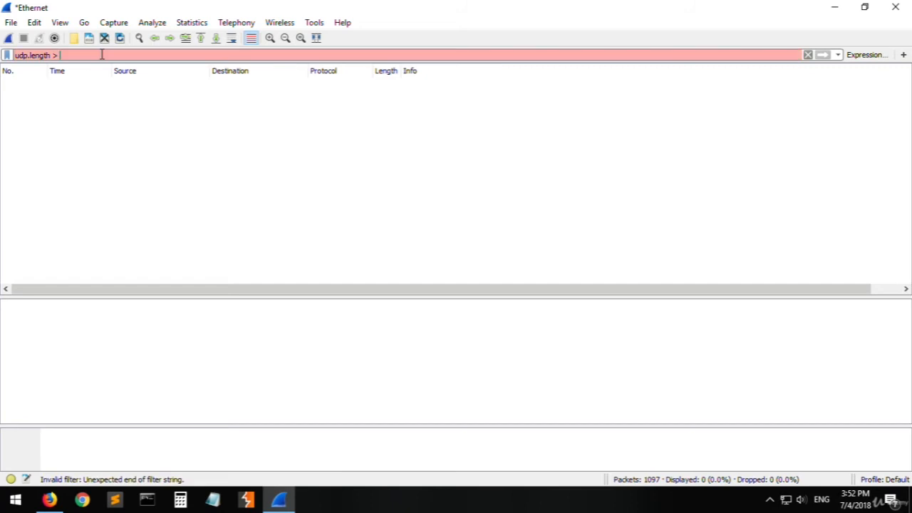
key(BackSpace)
key(BackSpace)
text(=)
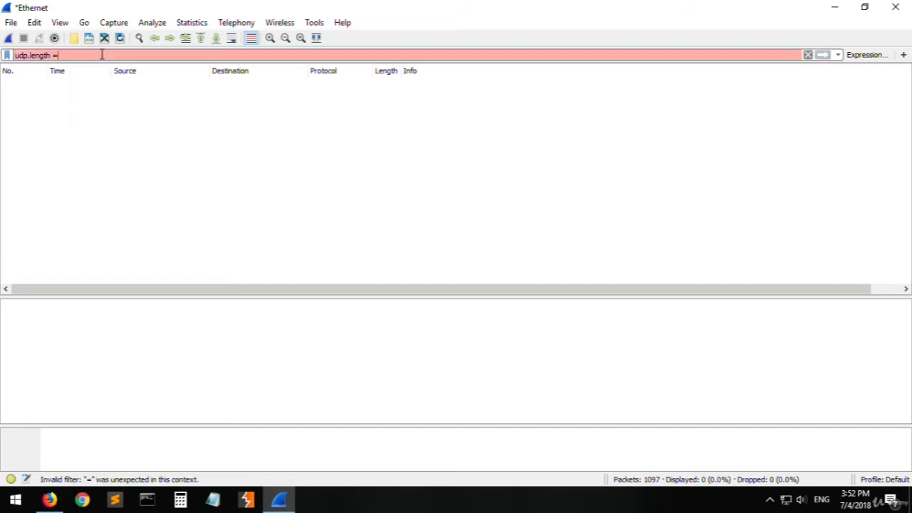
text(= 50)
key(BackSpace)
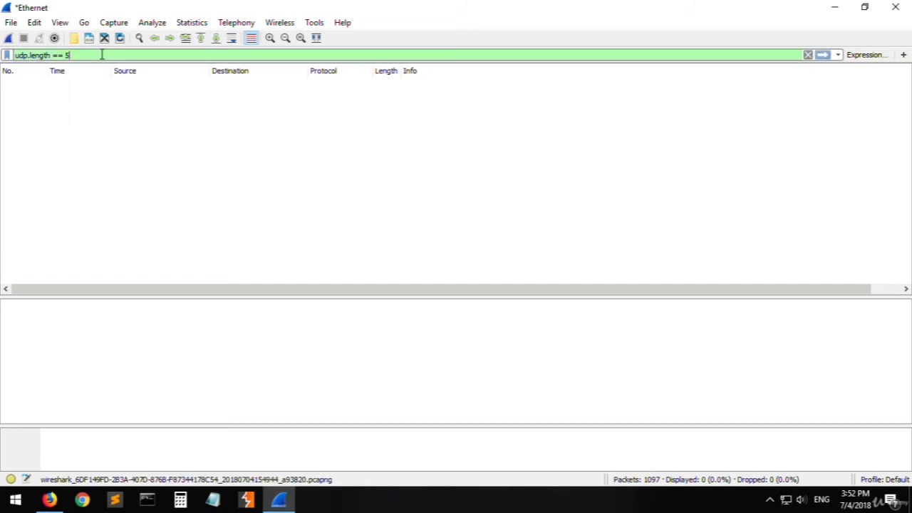
key(BackSpace)
text(63)
key(Return)
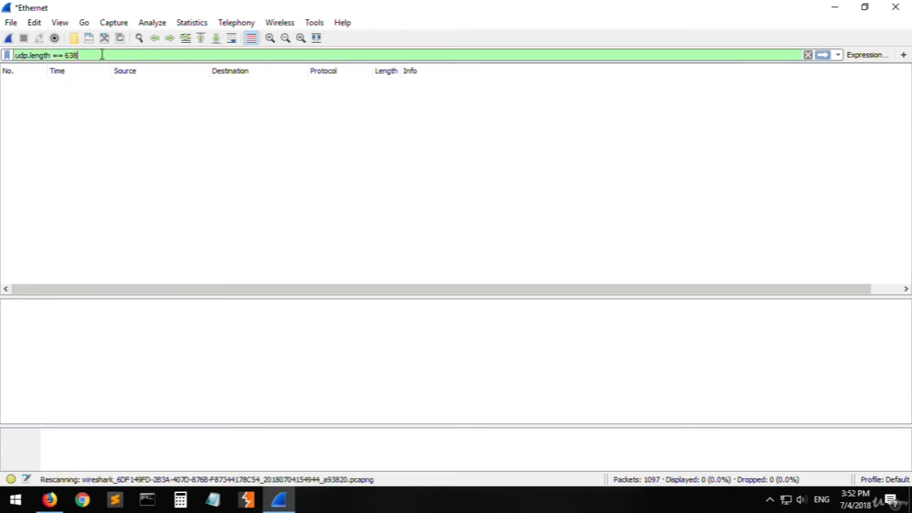
- Change the filter to udp.length == 68, apply it and select the matching packet
key(BackSpace)
text(8)
key(Return)
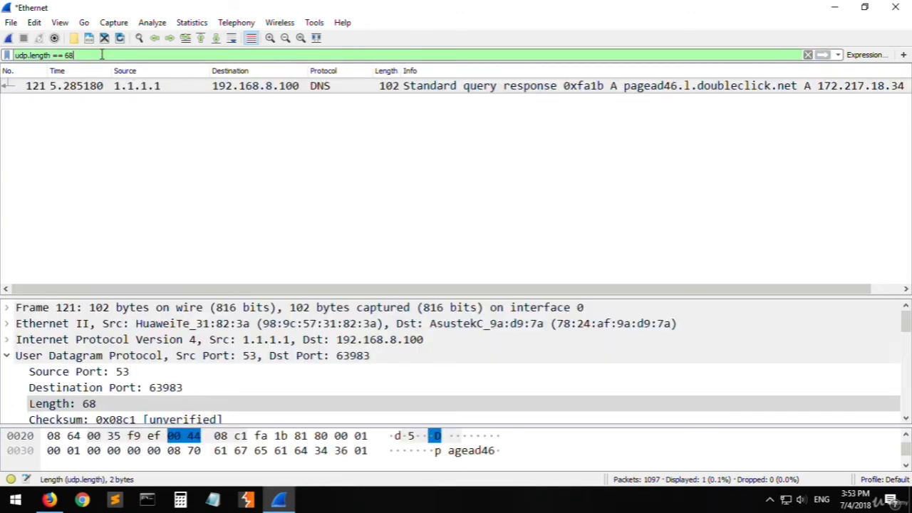
click(308, 90)
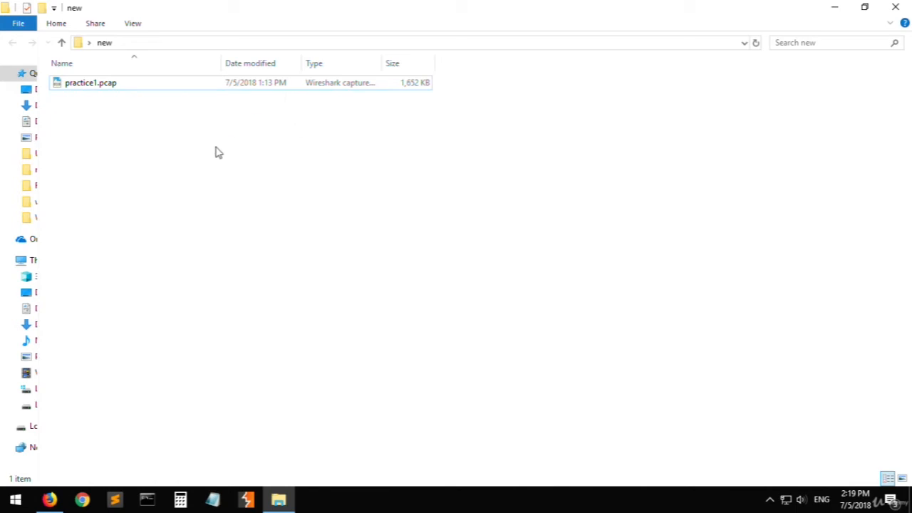
- Open the capture file practice1.pcap from the new folder in Wireshark and allow the app to run
double_click(176, 86)
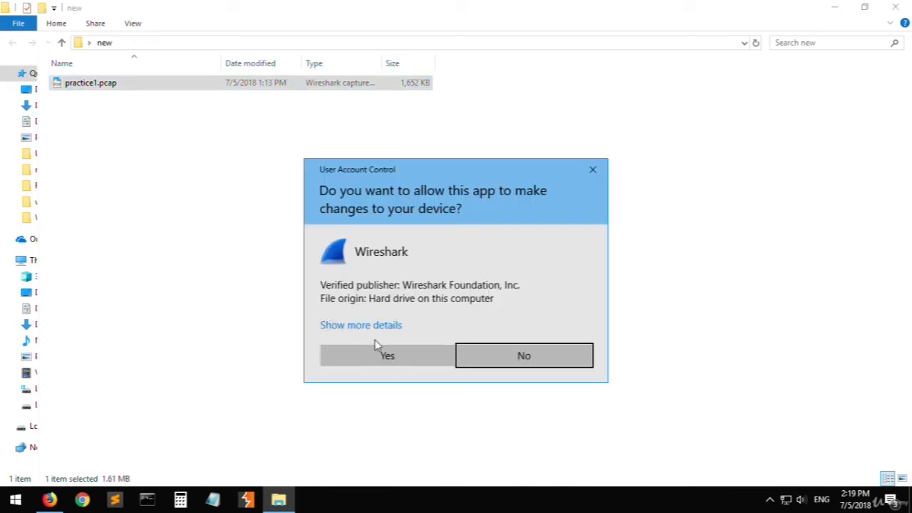
click(381, 360)
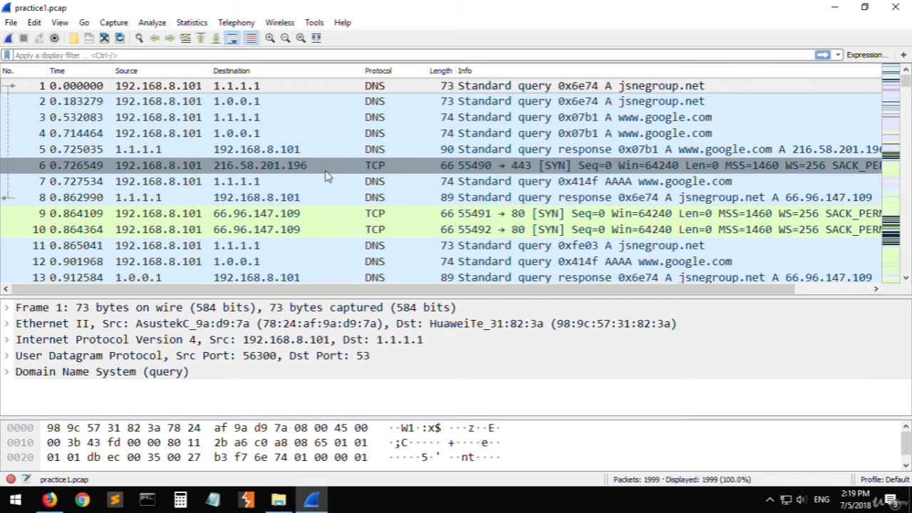
- Apply the display filter tcp.flags.syn == 1 to the capture and select packet 6 in the filtered list
click(248, 59)
text(tcp)
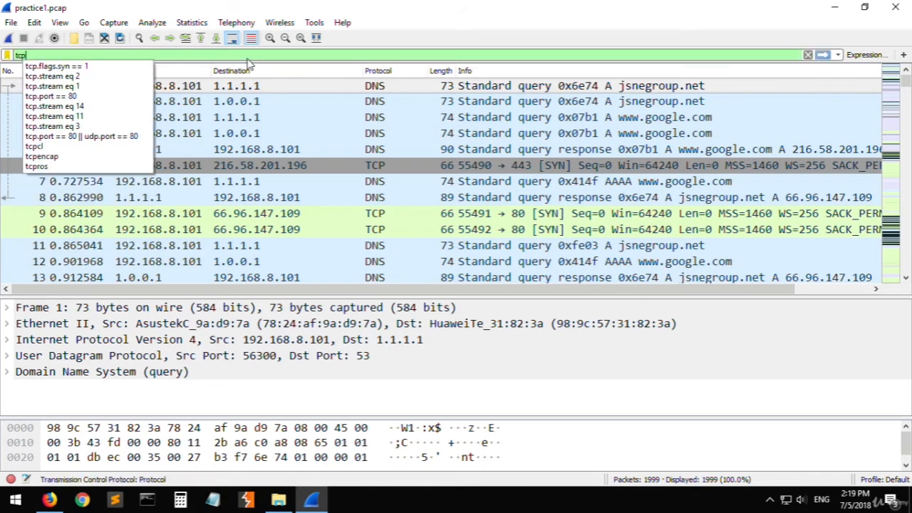
text(.fla)
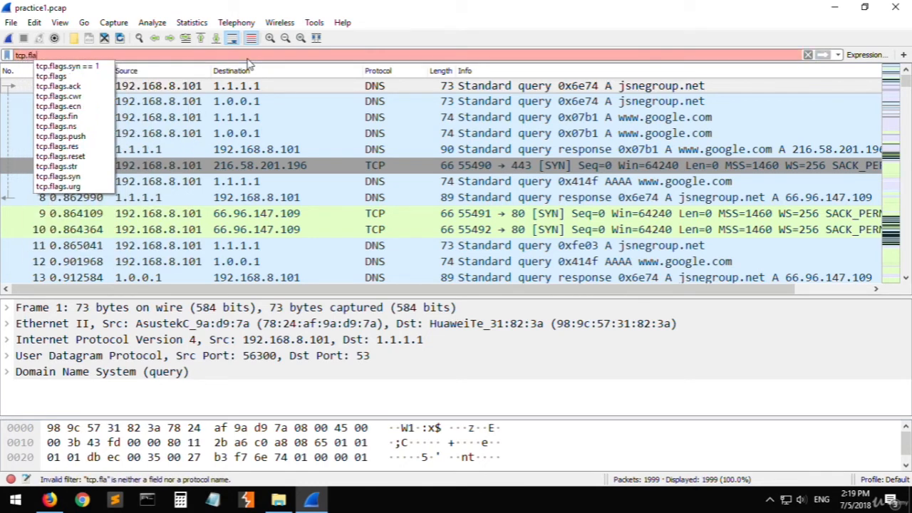
text(gs.syn == 1)
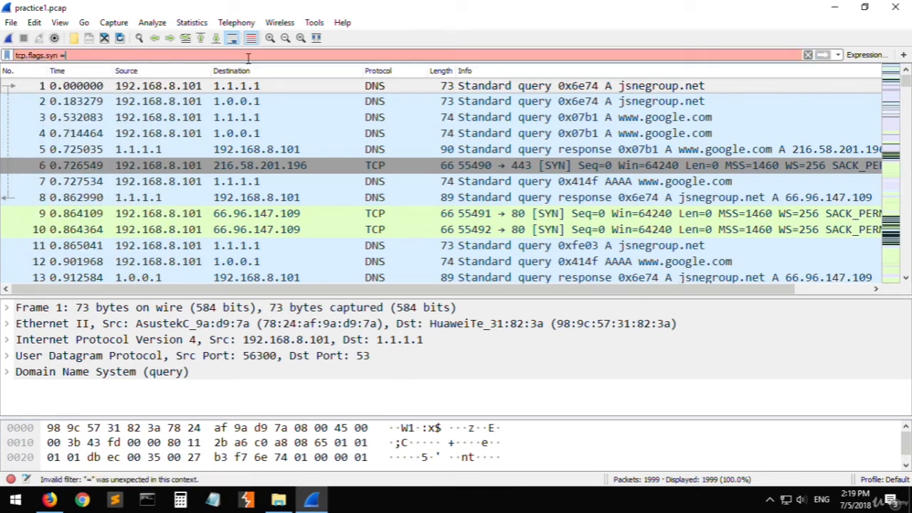
key(Return)
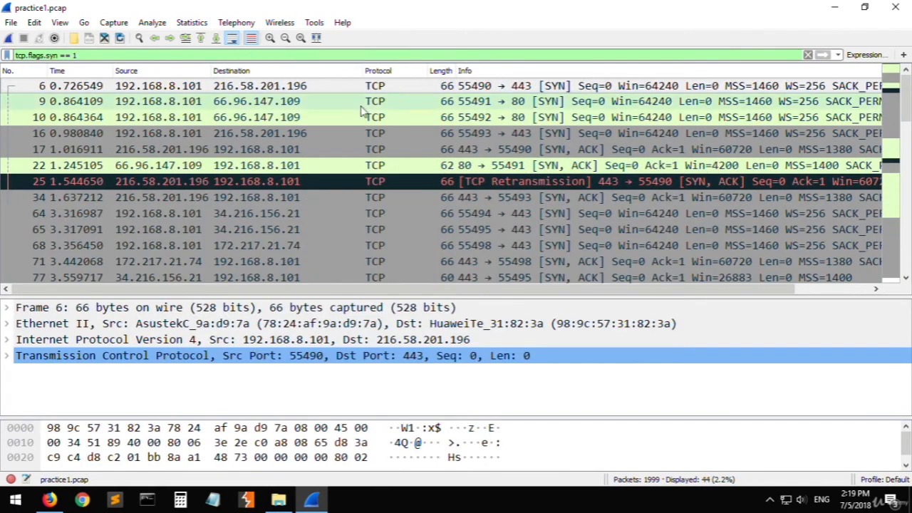
click(411, 105)
click(411, 91)
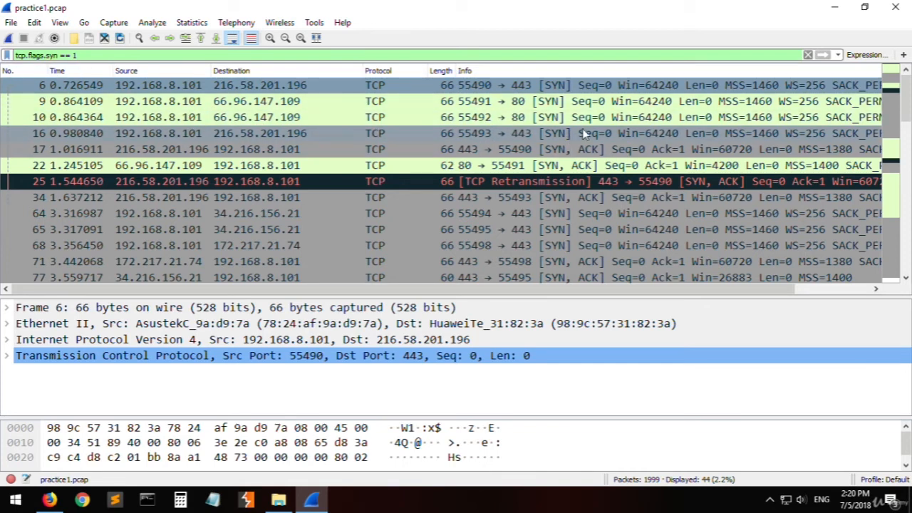
- Extend the display filter to tcp.flags.syn == 1 || tcp.flags.ack == 1 and apply it
click(261, 55)
text(|)
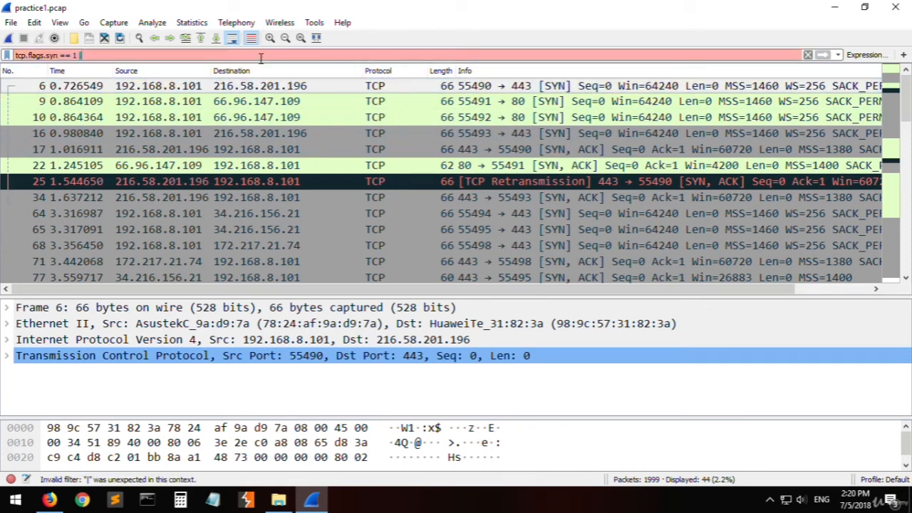
text(| tcp)
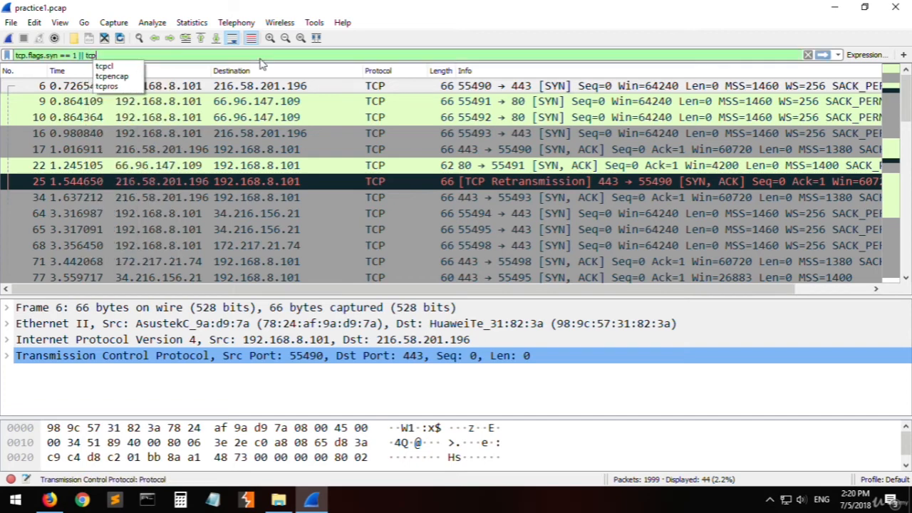
text(.flags)
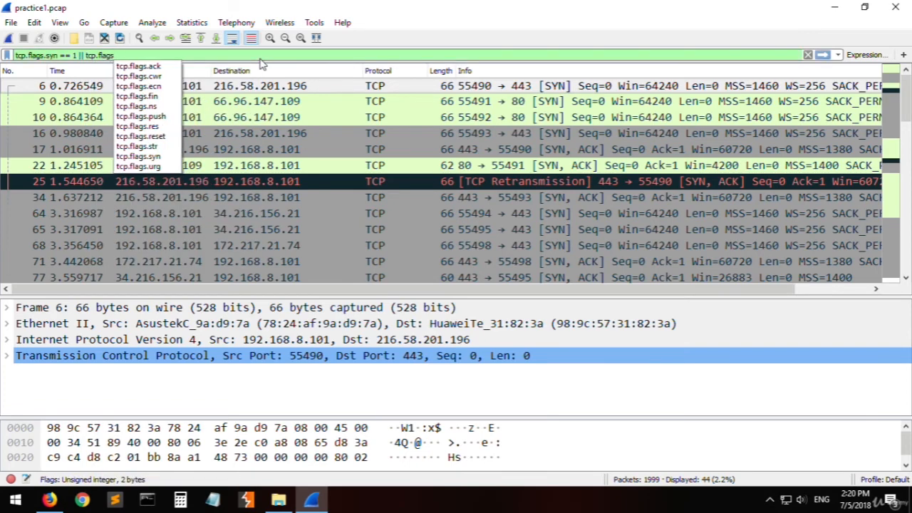
text(.ack == 1)
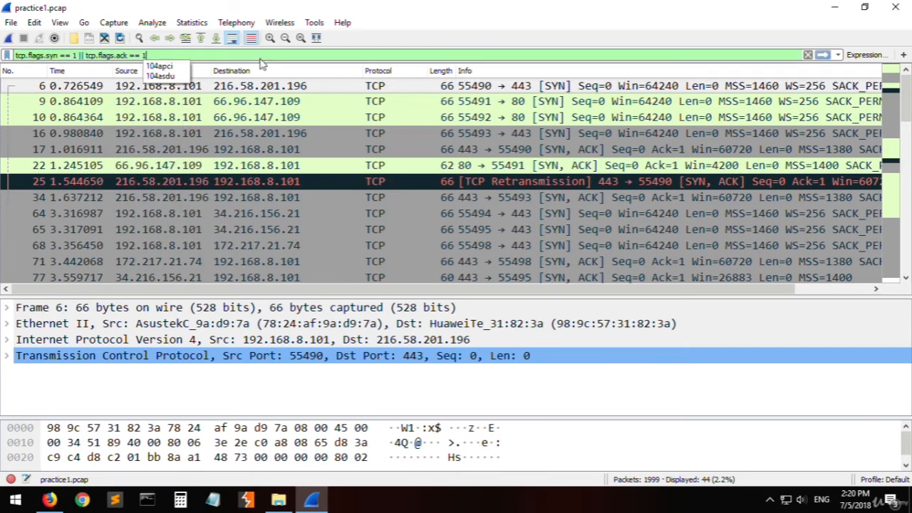
key(Return)
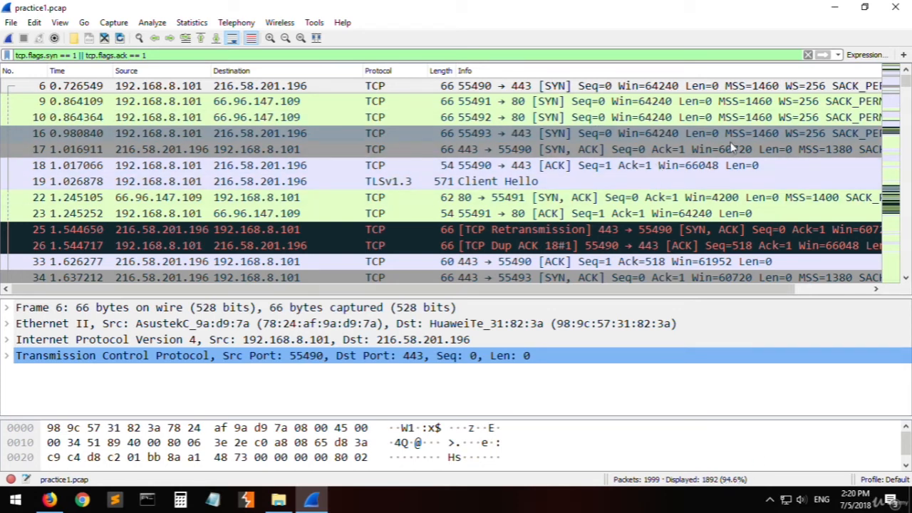
- Examine the source, destination and flags of the initial SYN packets 6, 9, 10 and 16
click(569, 90)
click(579, 105)
click(560, 117)
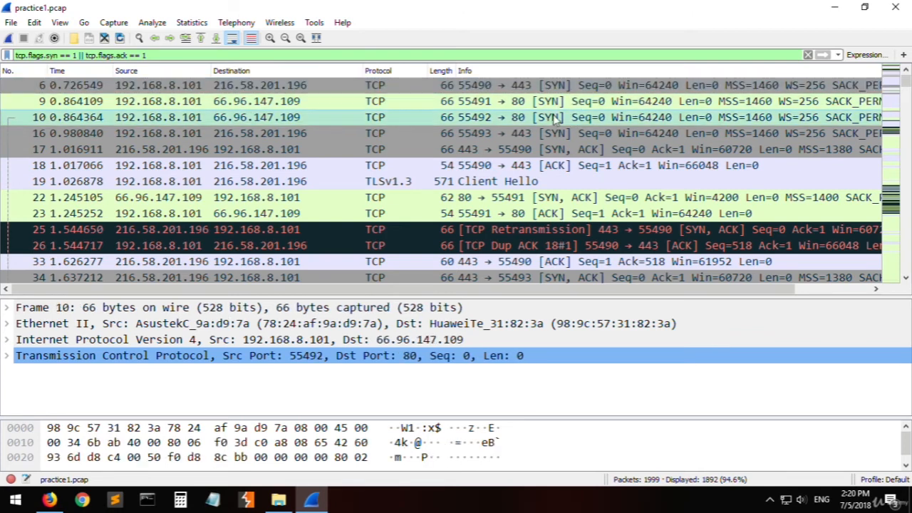
click(191, 106)
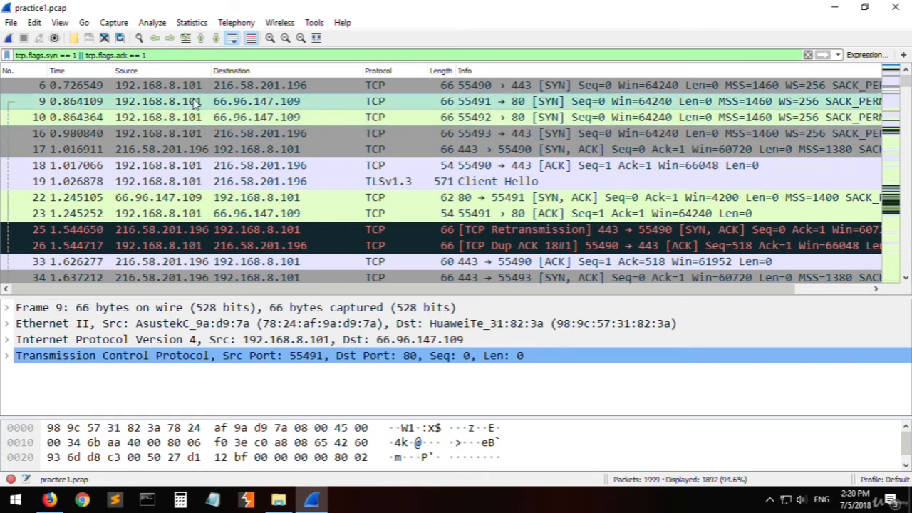
click(186, 120)
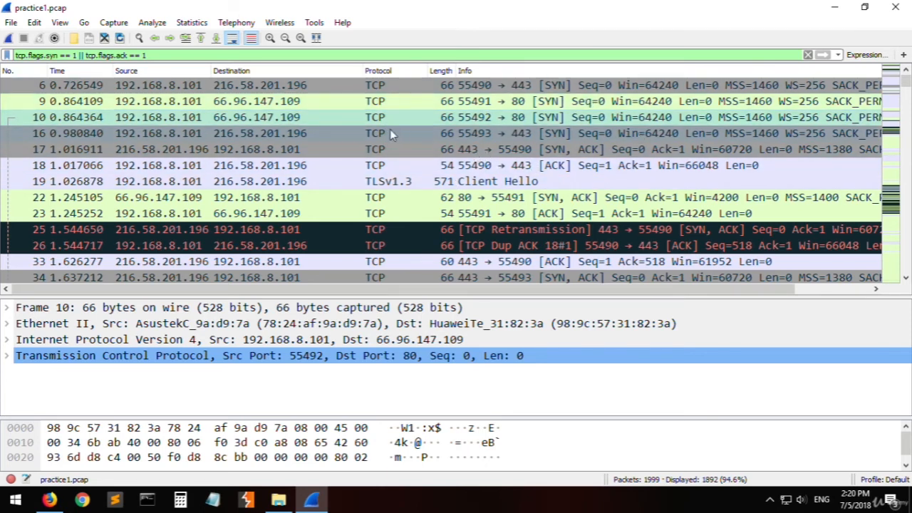
click(370, 133)
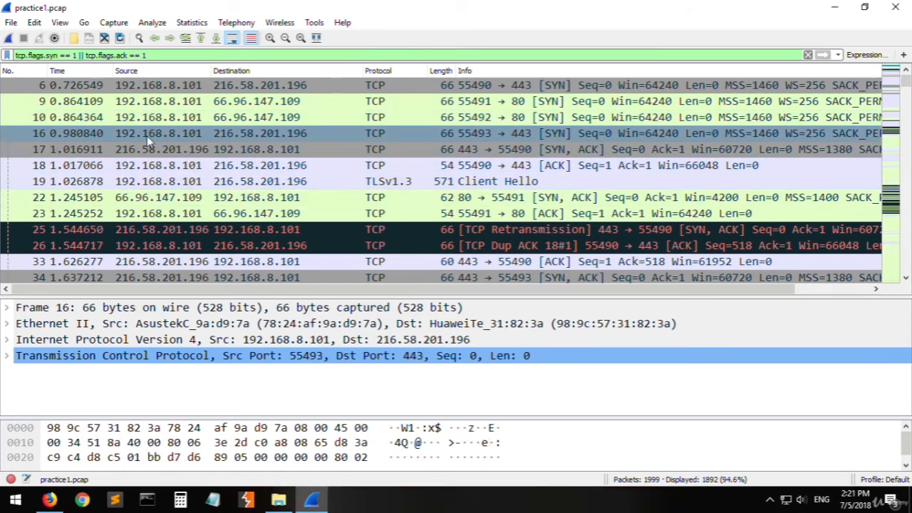
click(553, 143)
click(544, 139)
click(550, 119)
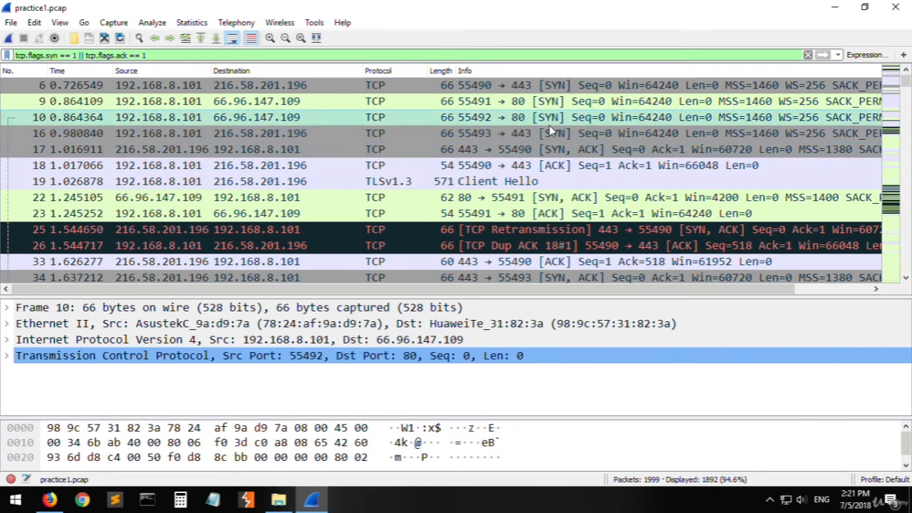
click(552, 137)
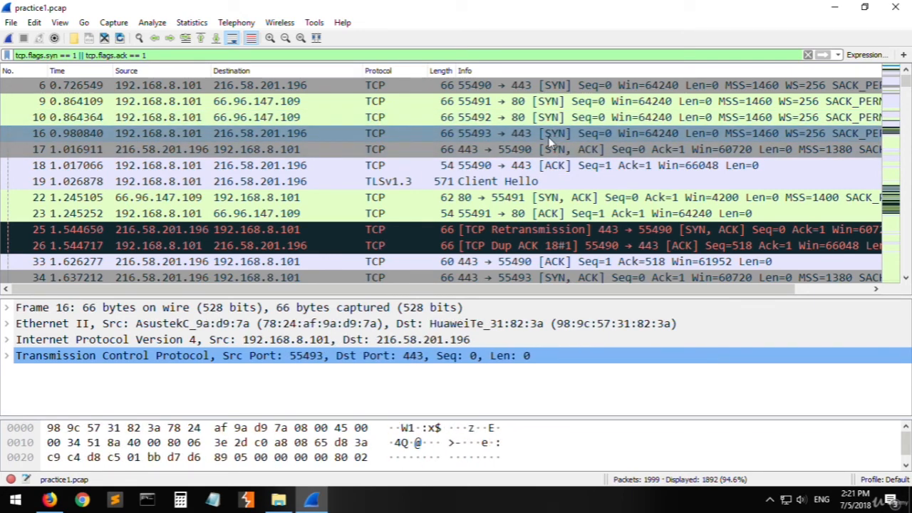
- Compare the SYN in packet 16, the SYN, ACK in packet 17 and the ACK in packet 18, including ports and sequence numbers
click(545, 150)
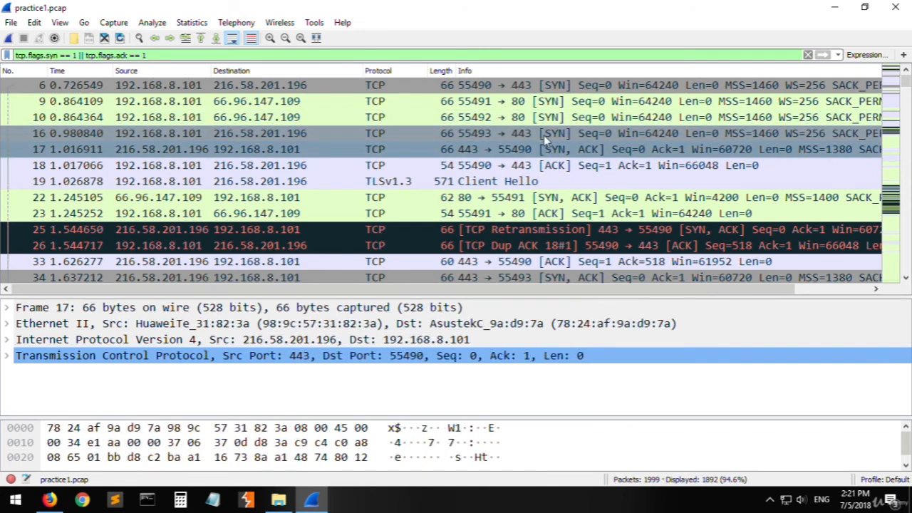
click(543, 135)
click(553, 150)
click(546, 136)
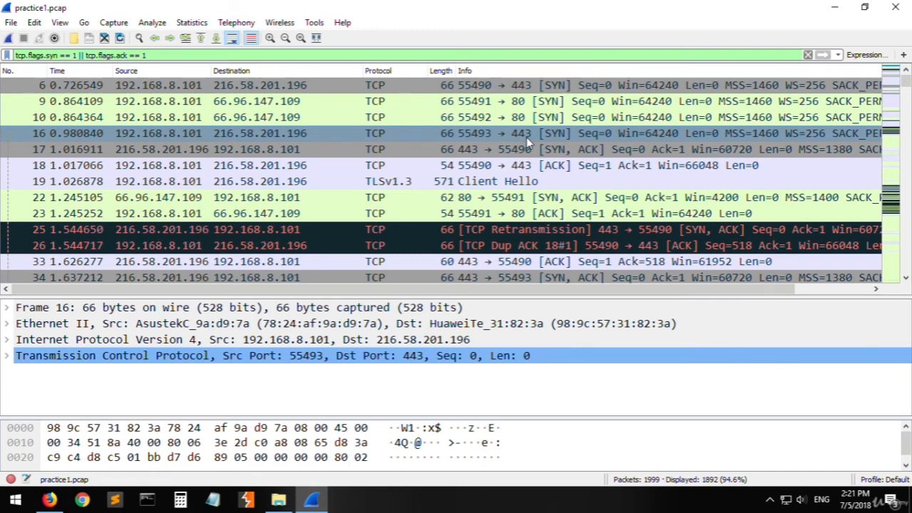
click(606, 148)
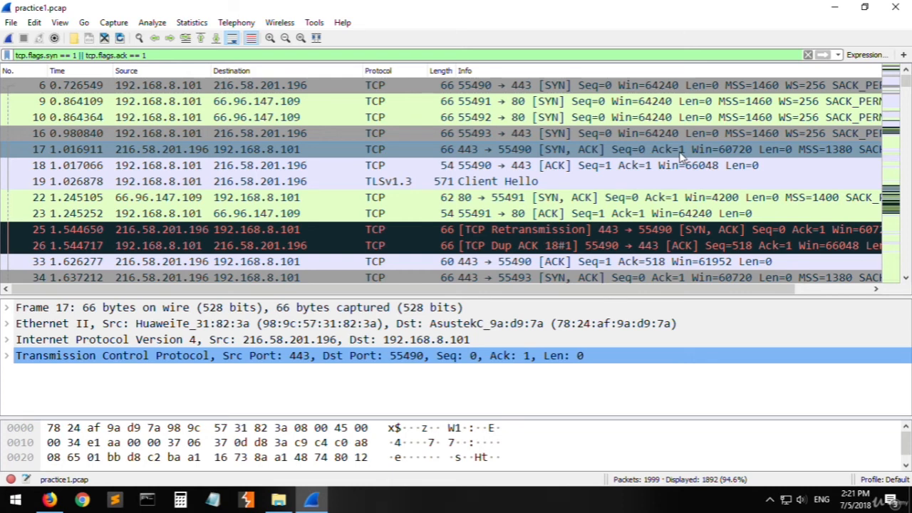
click(636, 132)
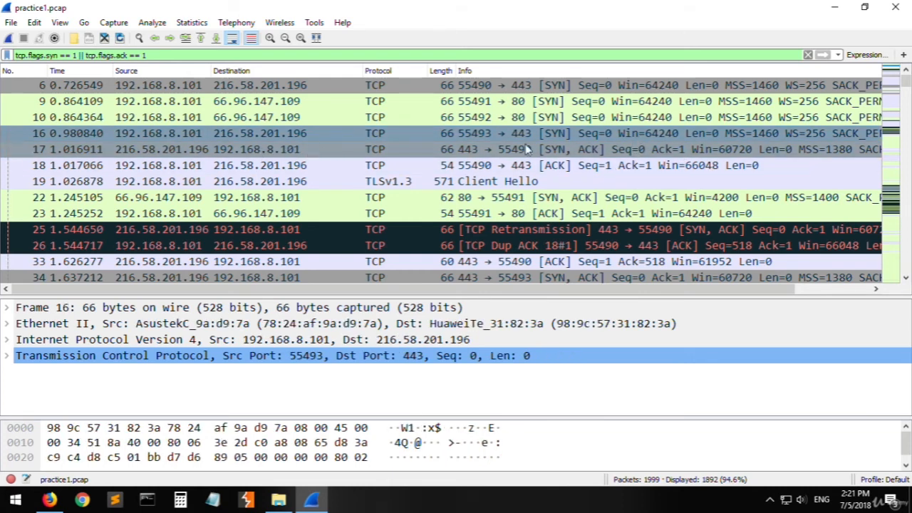
click(570, 153)
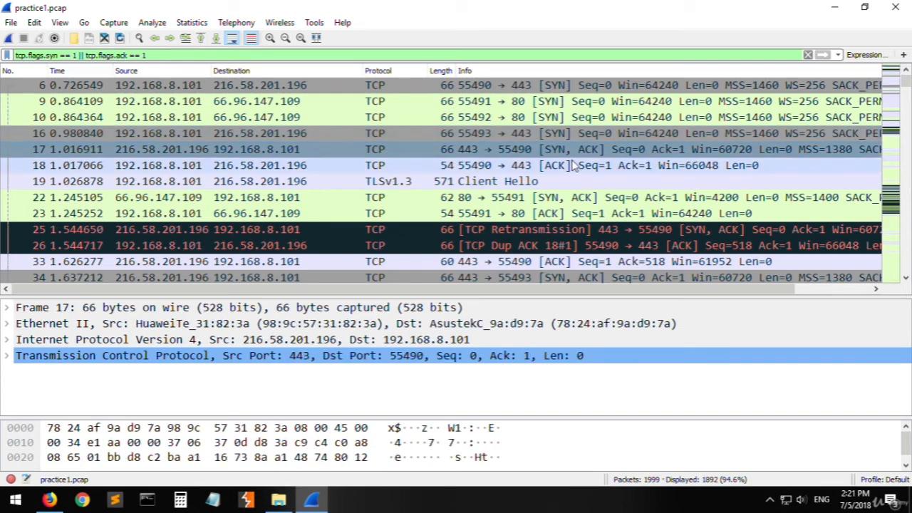
click(508, 169)
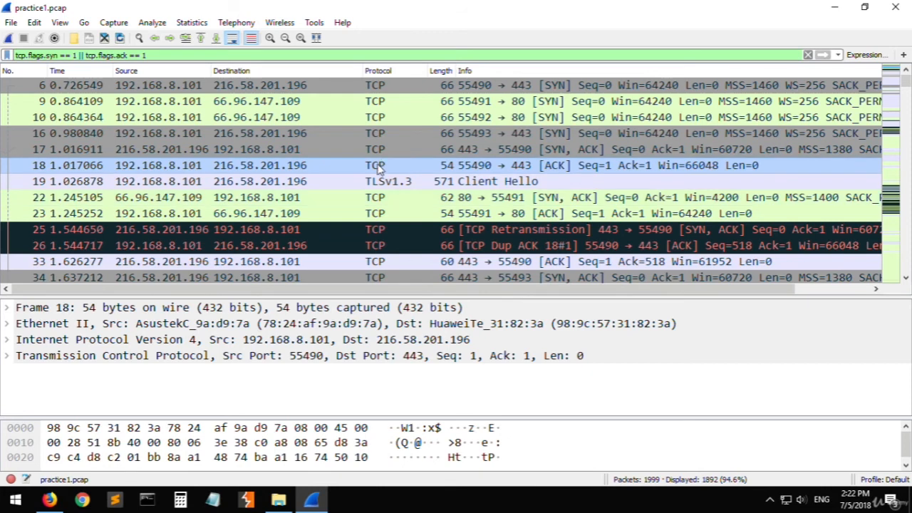
- Switch to Notepad, move its window clear of the first packets, and note "192.168.8.101 | IP" from packet 16's source
click(140, 138)
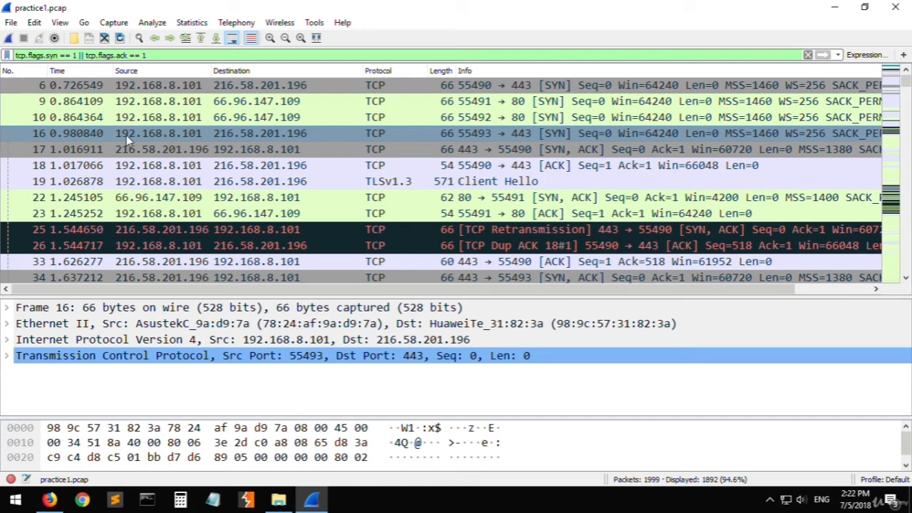
click(213, 499)
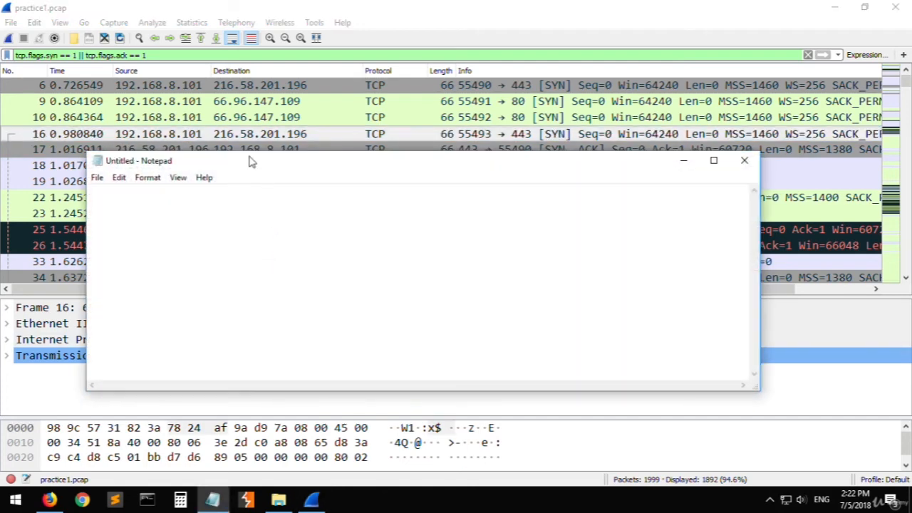
drag(250, 159, 277, 221)
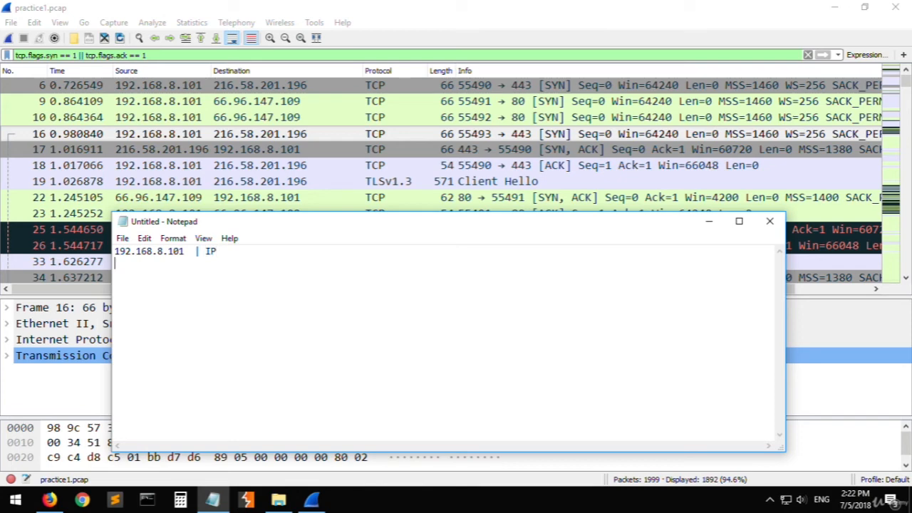
- Return to Wireshark and compare the ports of packet 17, SYN packets 9 and 10, and the SYN, ACK in packet 22
click(295, 154)
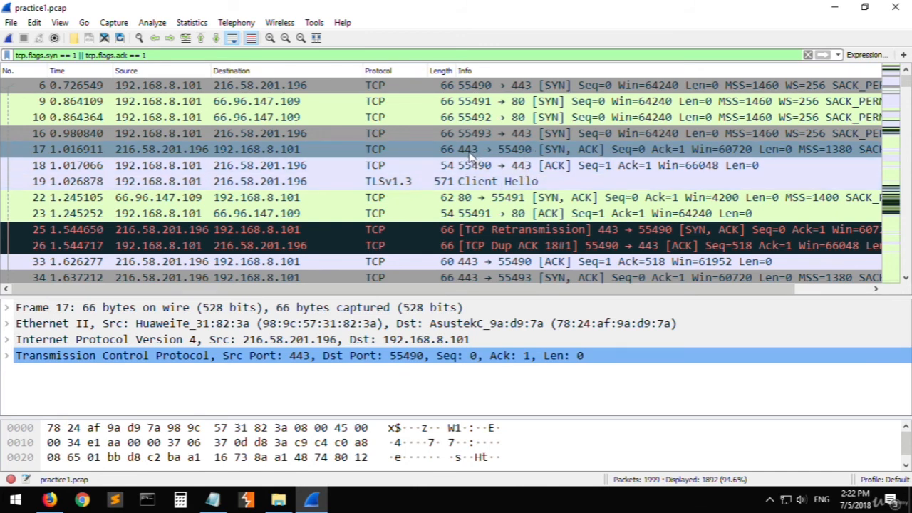
click(514, 120)
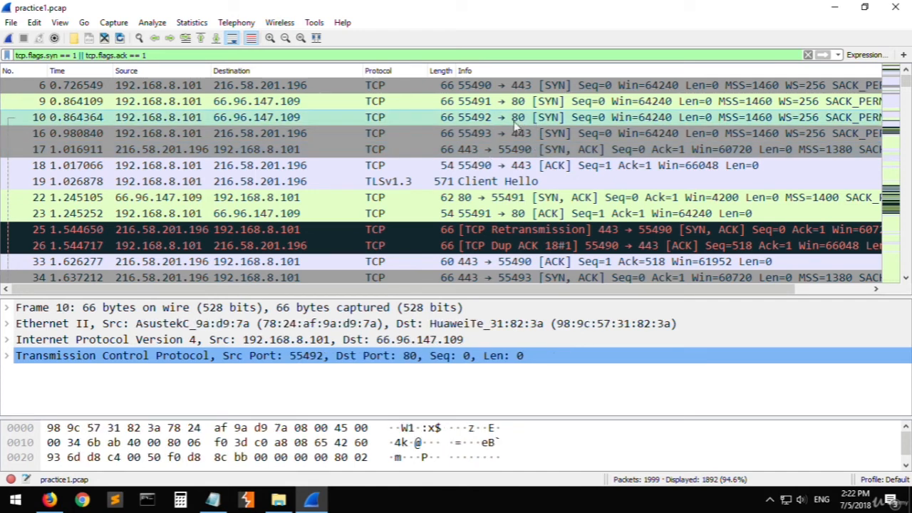
click(583, 105)
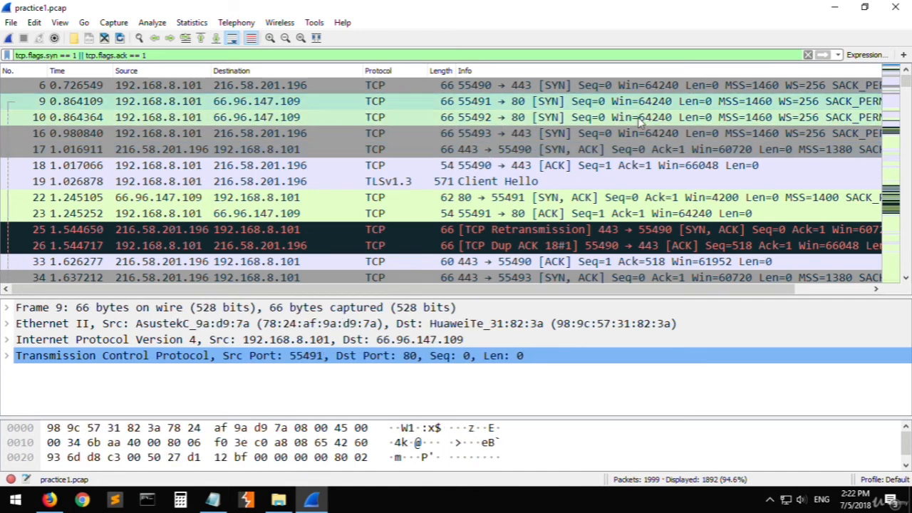
click(604, 120)
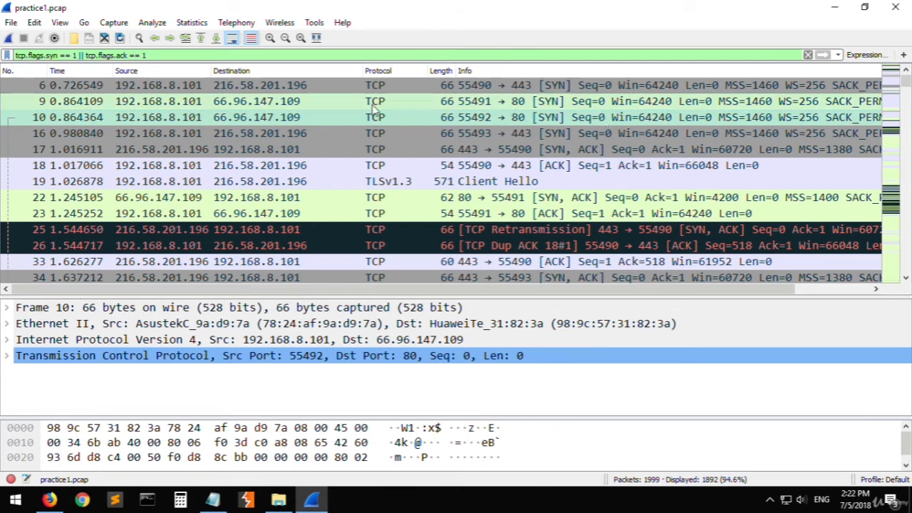
click(242, 105)
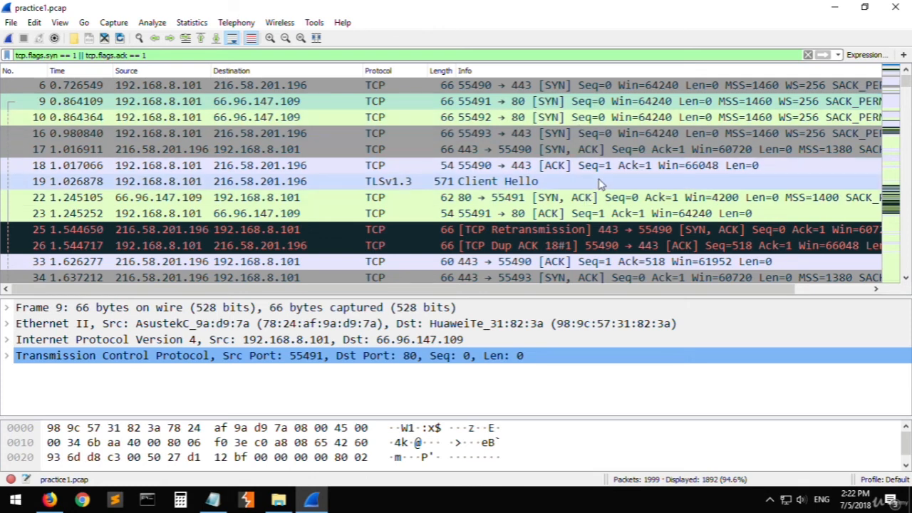
click(500, 199)
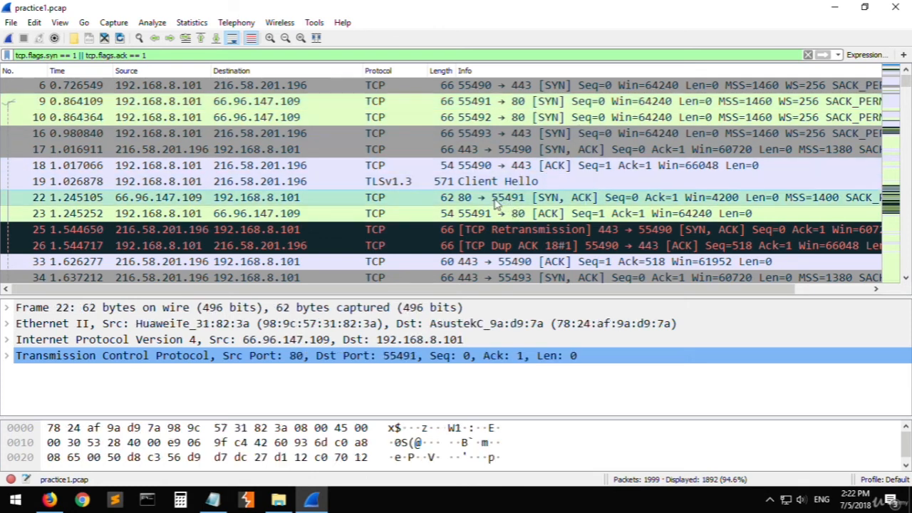
click(499, 101)
- Replace the display filter with tcp.port == 55491, the source port of SYN packet 9, and apply it
triple_click(240, 55)
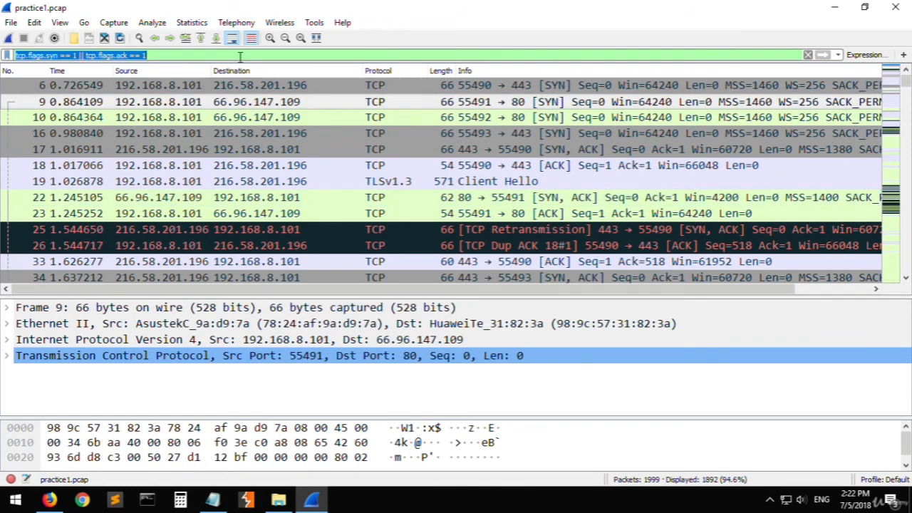
text(tcp)
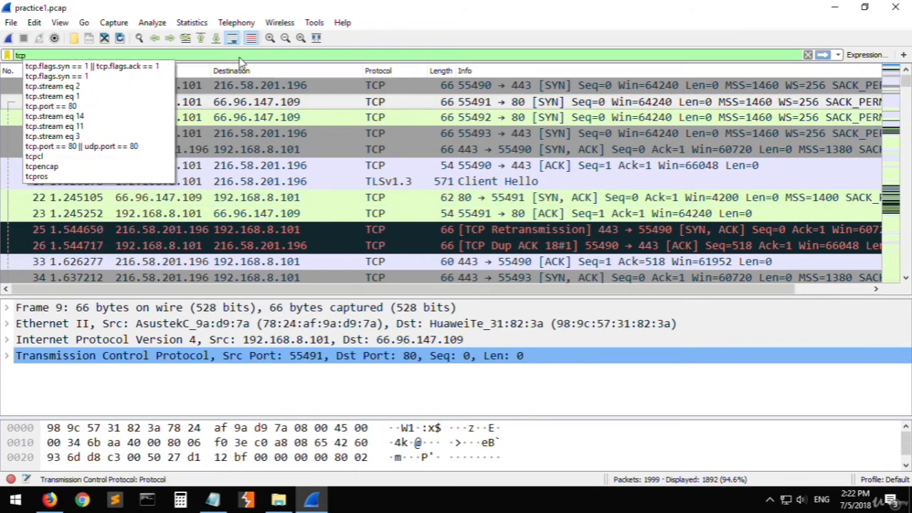
text(.)
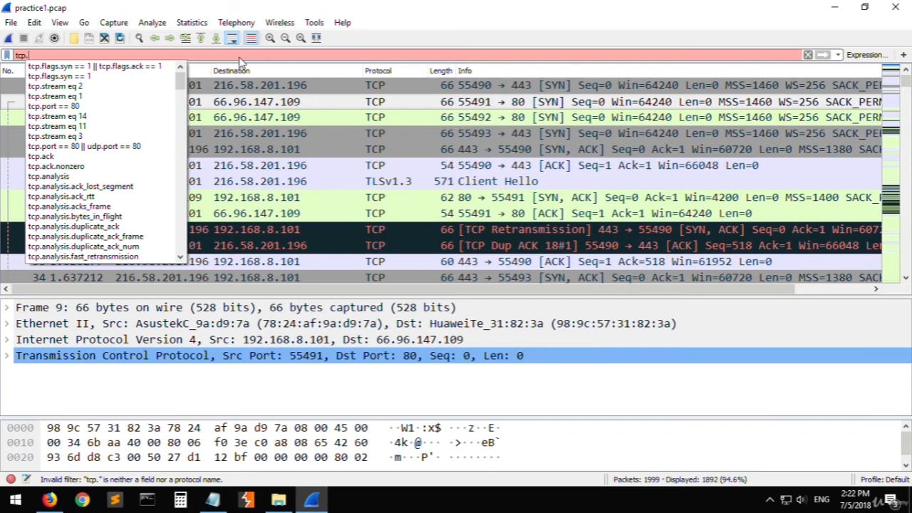
text(port)
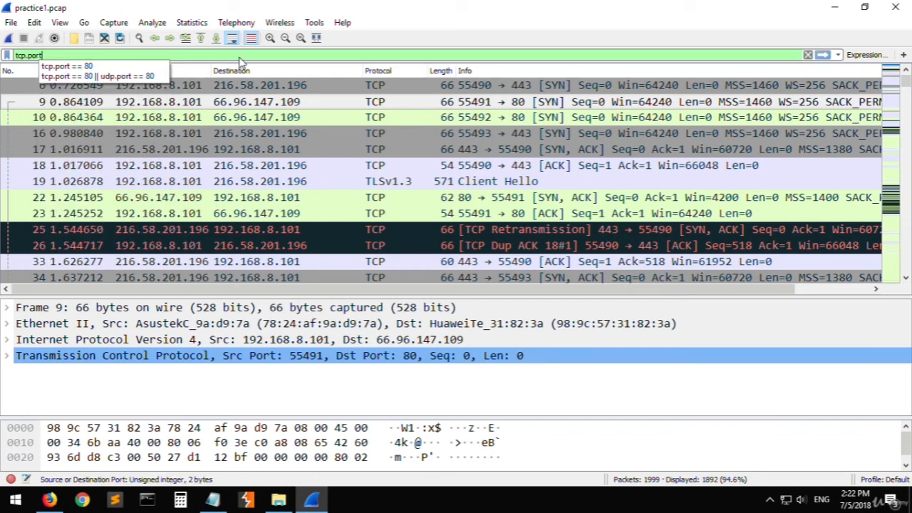
text( == )
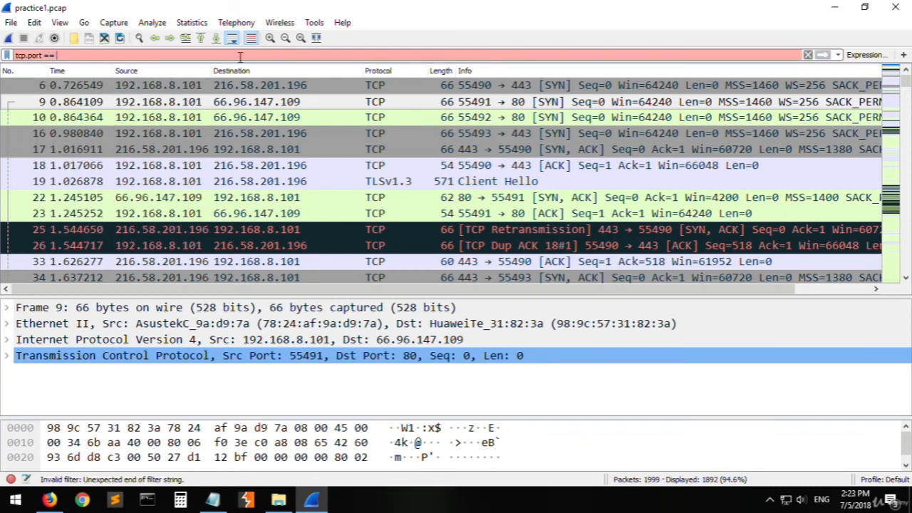
text(55491)
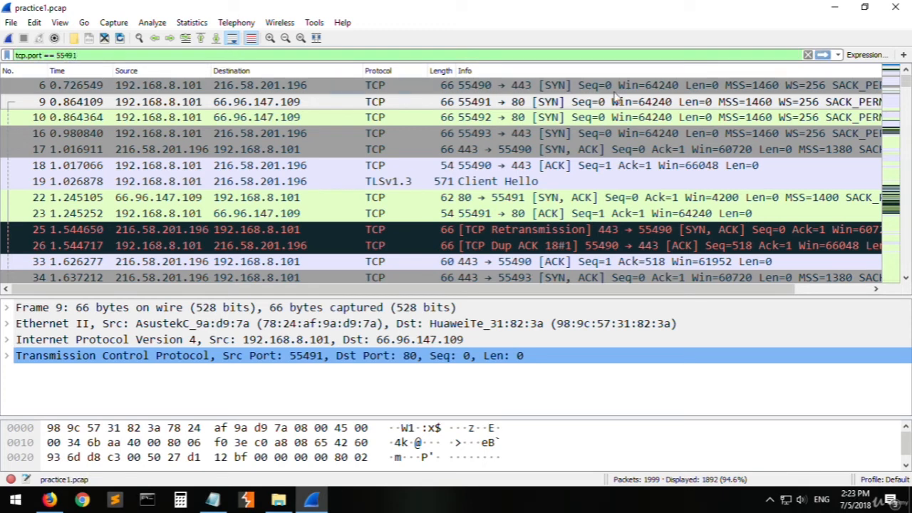
click(499, 102)
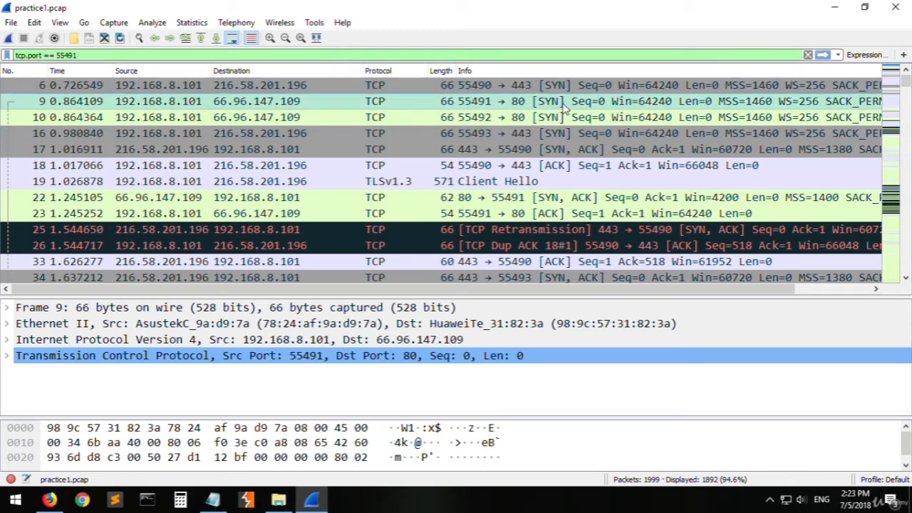
click(470, 54)
key(Return)
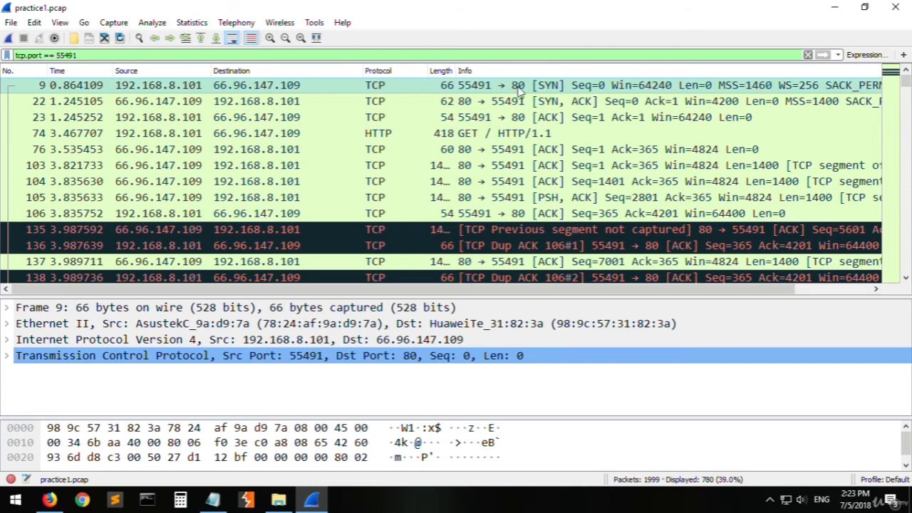
- Examine handshake packets 9, 22 and 23, comparing packet 9's source with the IP address noted in Notepad
click(577, 101)
click(534, 120)
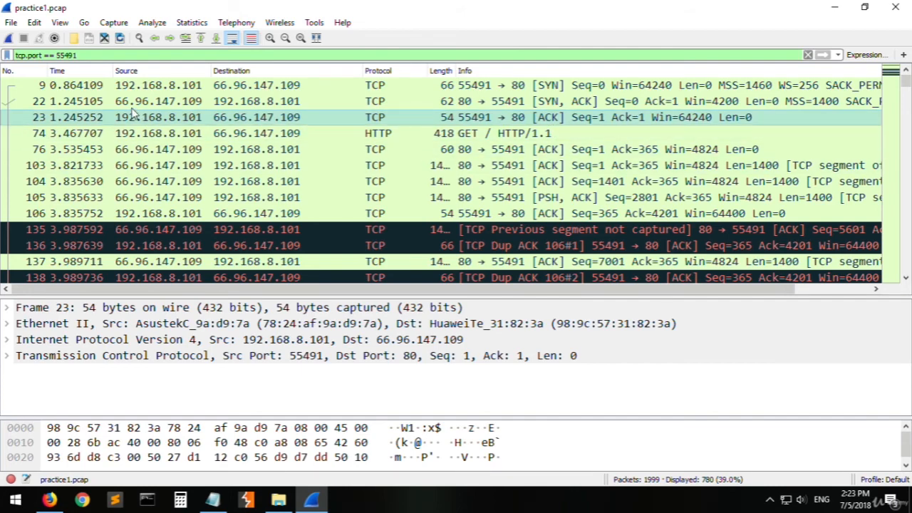
click(142, 86)
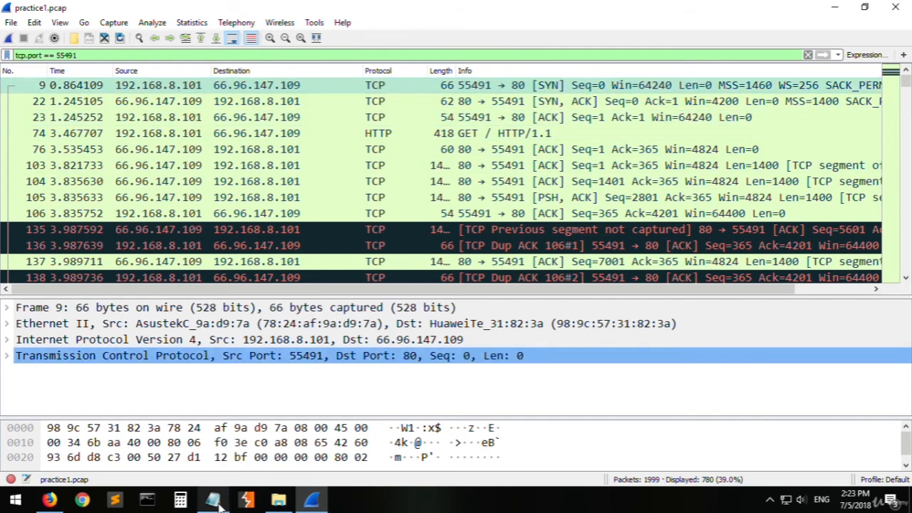
click(212, 499)
drag(179, 258, 115, 254)
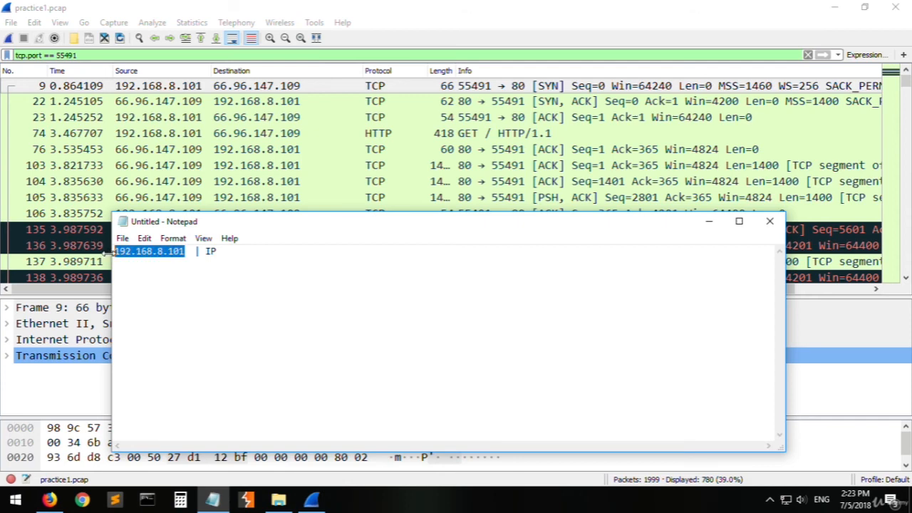
click(604, 117)
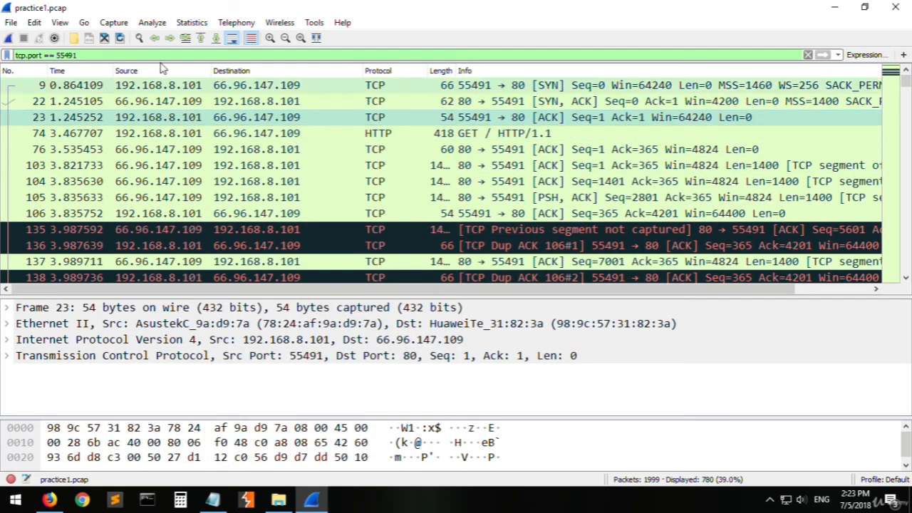
- Clear the tcp.port display filter so that all packets of the capture are listed
triple_click(131, 59)
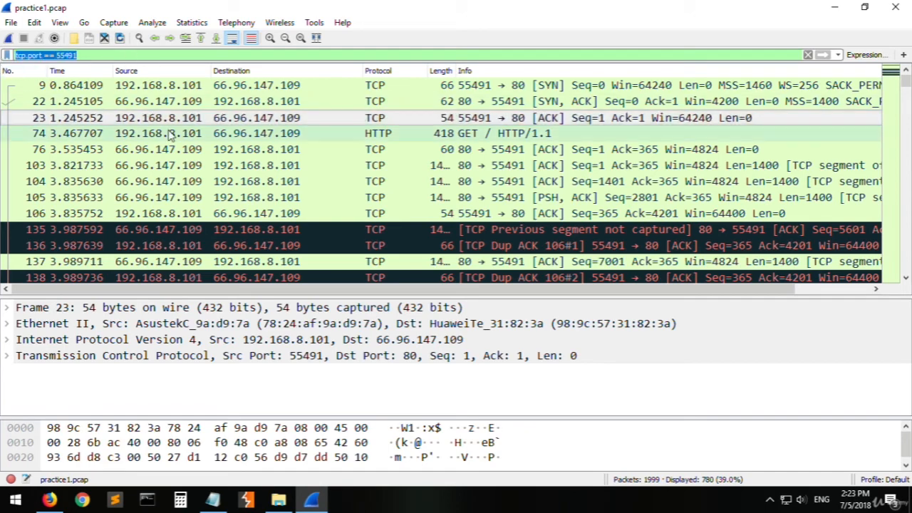
key(BackSpace)
key(Return)
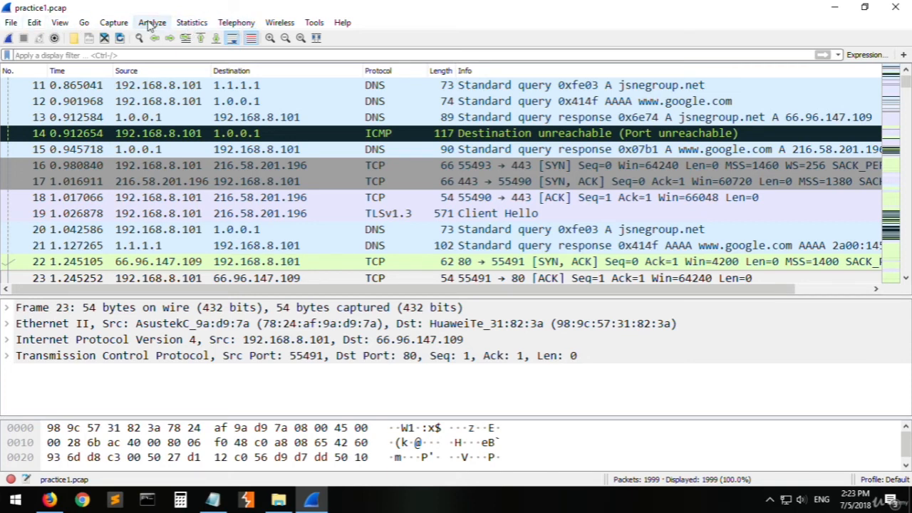
- Open the IPv4 statistics for all addresses, then collapse and re-expand the All Addresses list
click(196, 25)
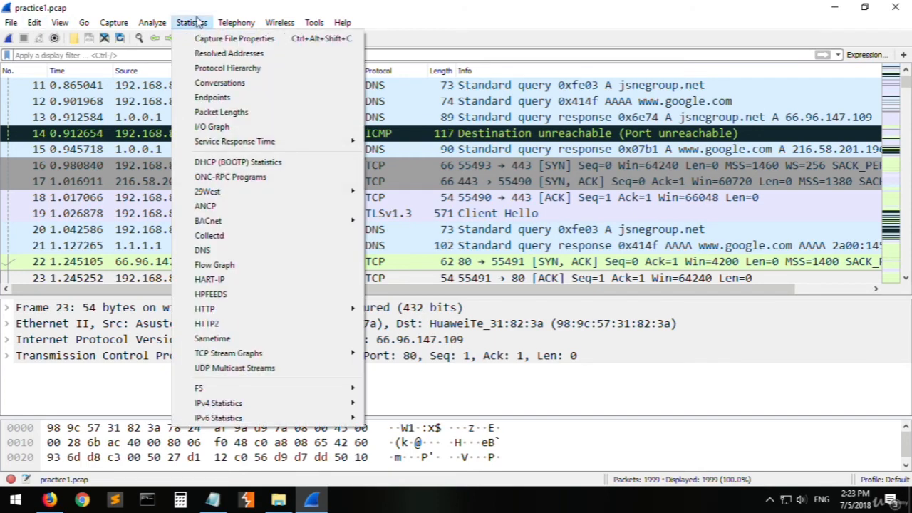
mouse_move(219, 406)
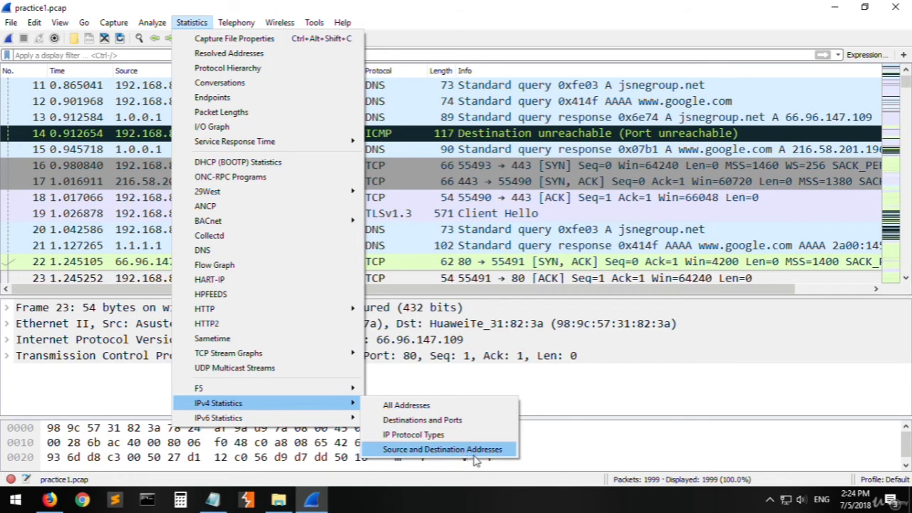
click(413, 405)
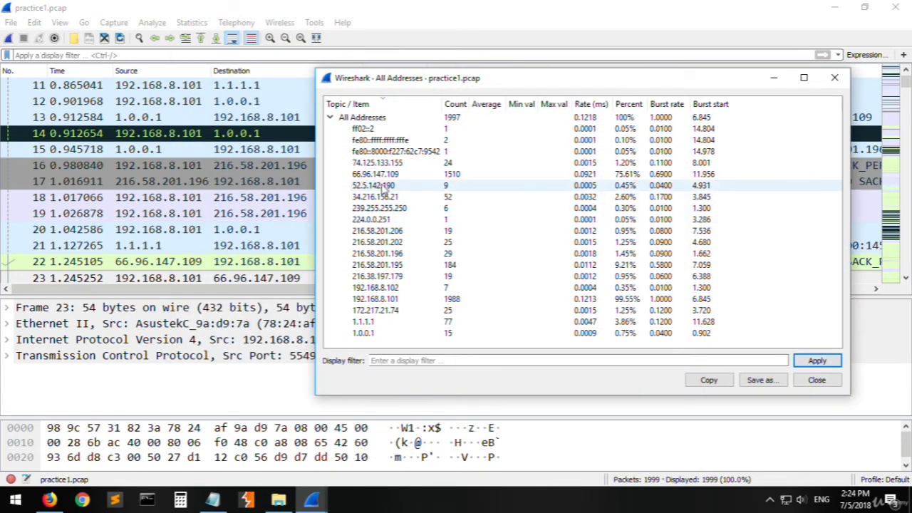
click(330, 118)
click(330, 118)
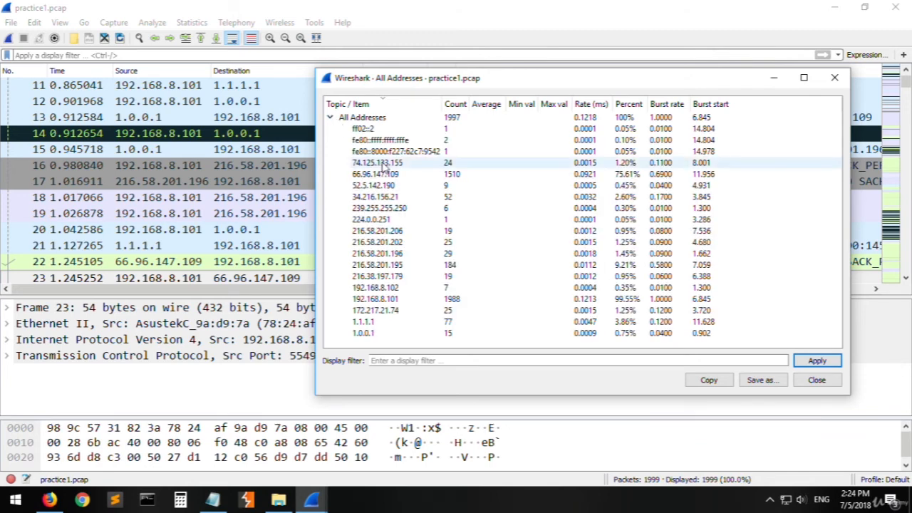
- Examine the statistics of the IPv6 entry fe80::ffff:ffff:fffe and the addresses from 1.0.0.1 up to 216.38.197.179
click(363, 140)
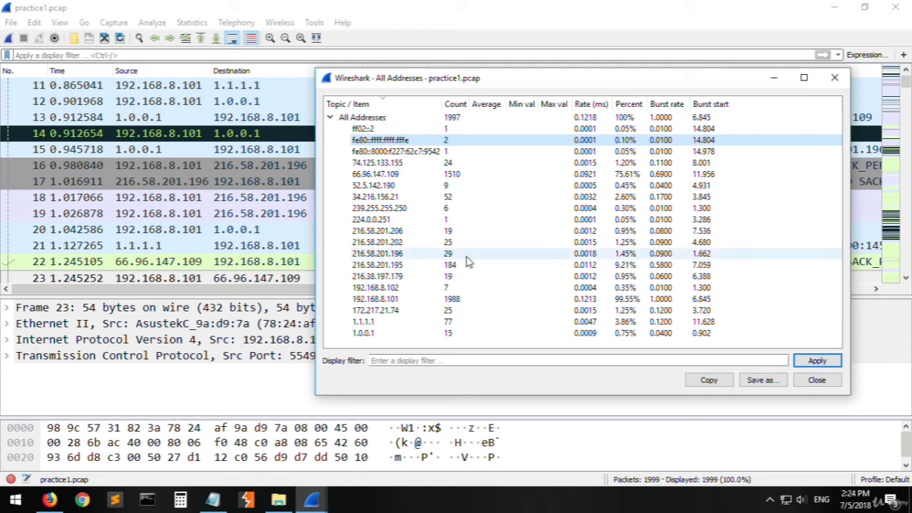
click(379, 336)
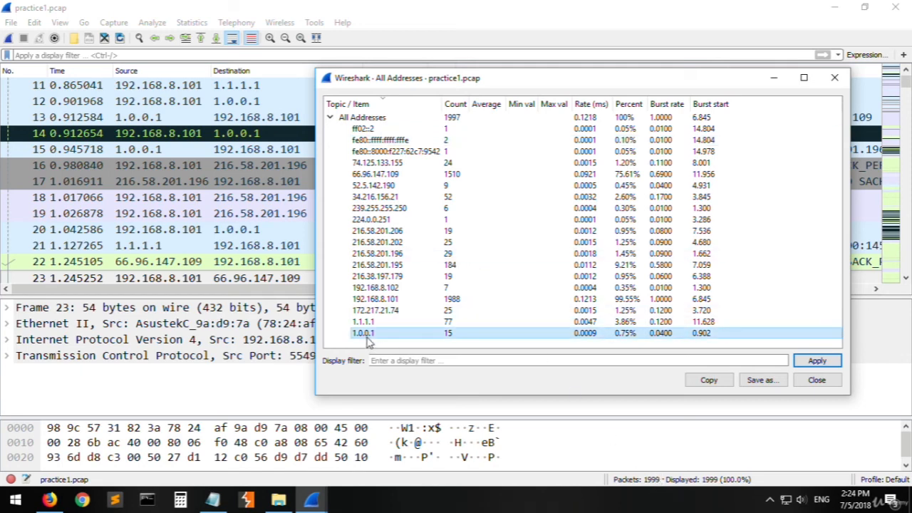
key(Up)
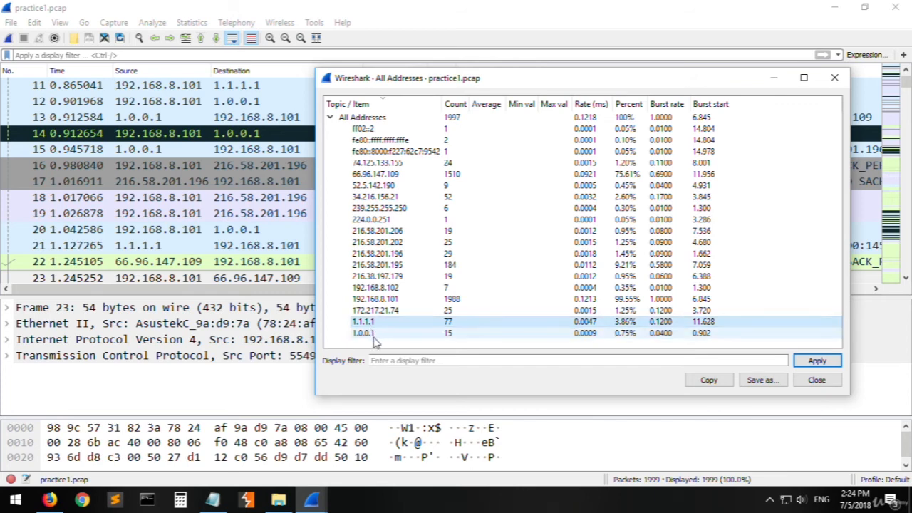
click(390, 313)
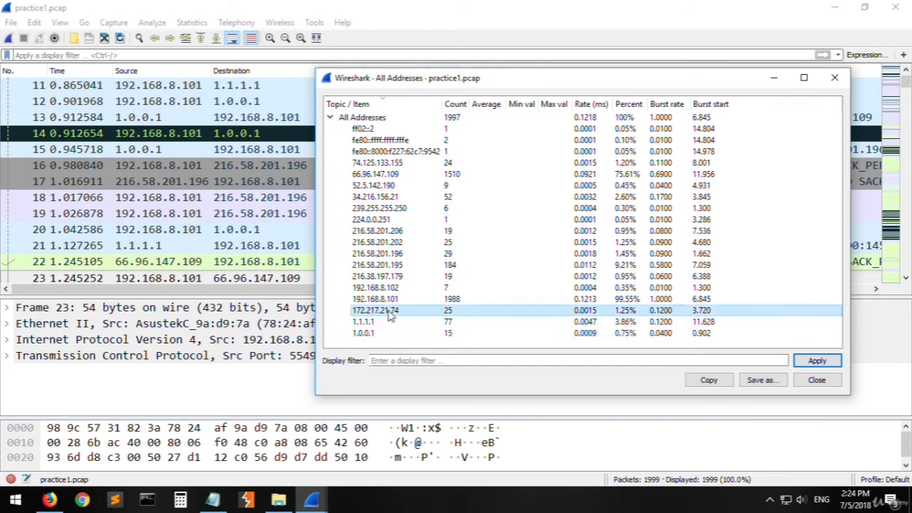
key(Up)
key(Up)
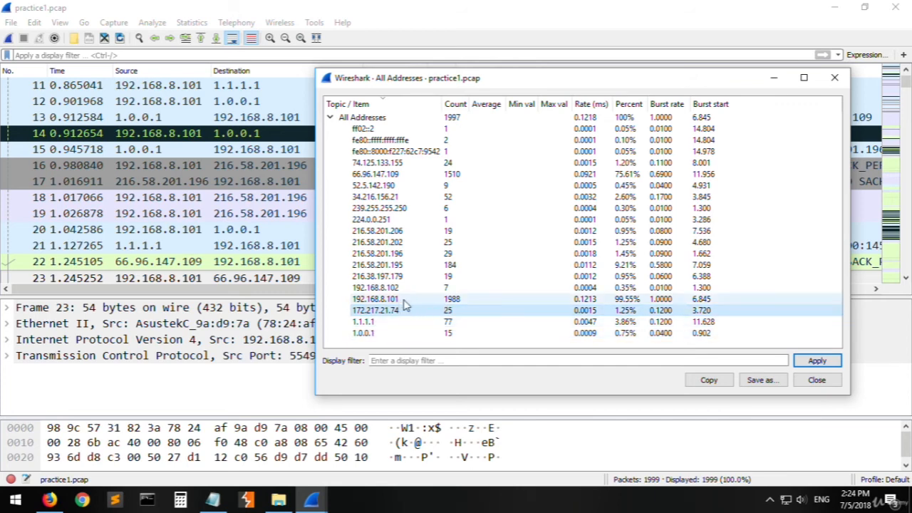
click(401, 298)
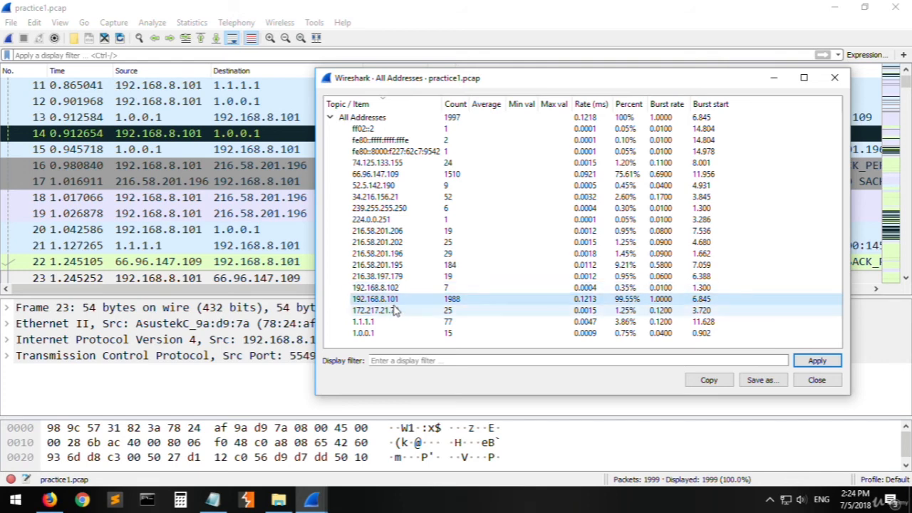
click(393, 289)
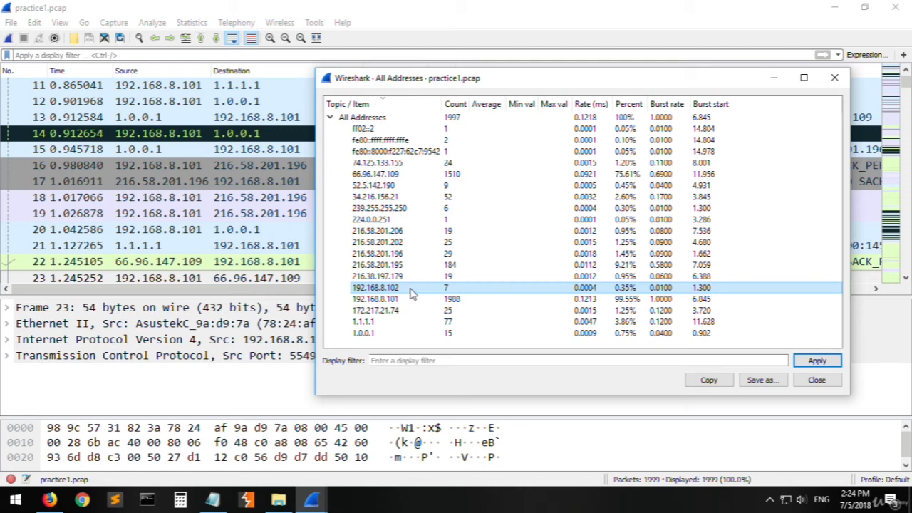
click(414, 279)
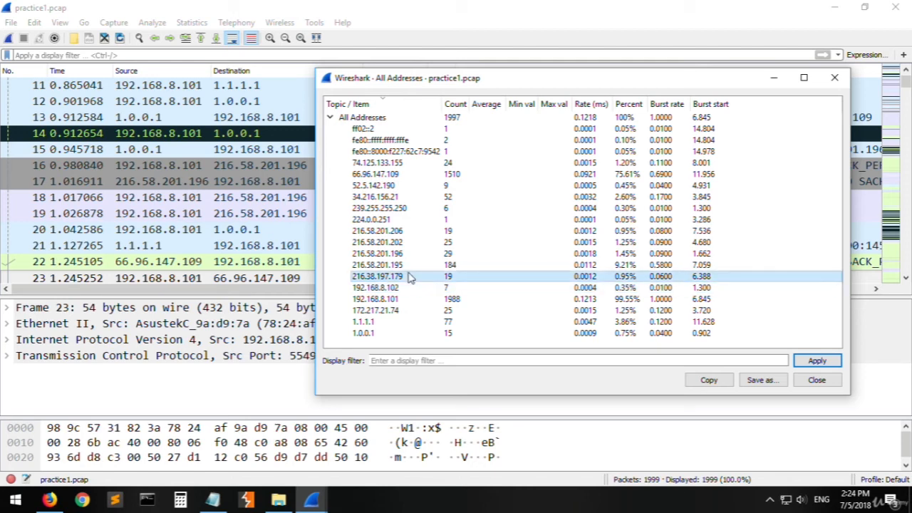
- Examine the statistics of the 216.58.201.x addresses, 239.255.255.250 and 224.0.0.251
click(406, 266)
click(407, 254)
click(406, 232)
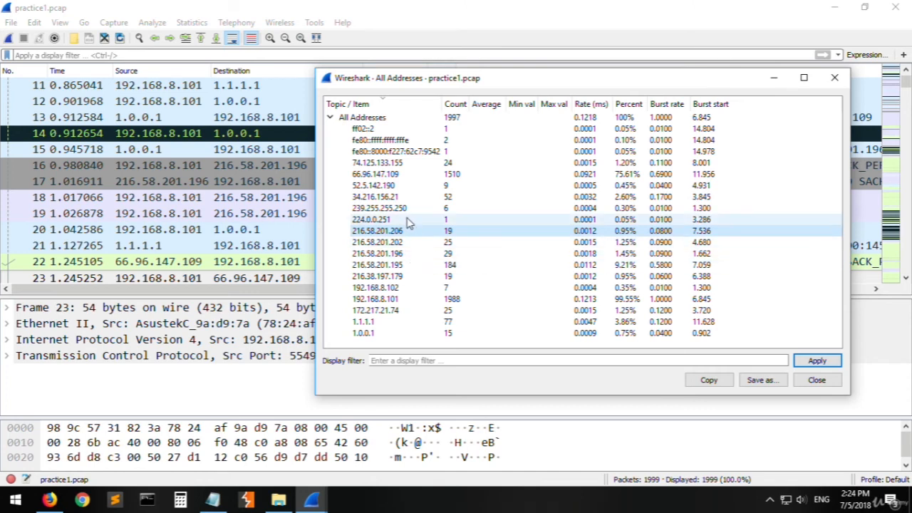
click(419, 255)
click(407, 207)
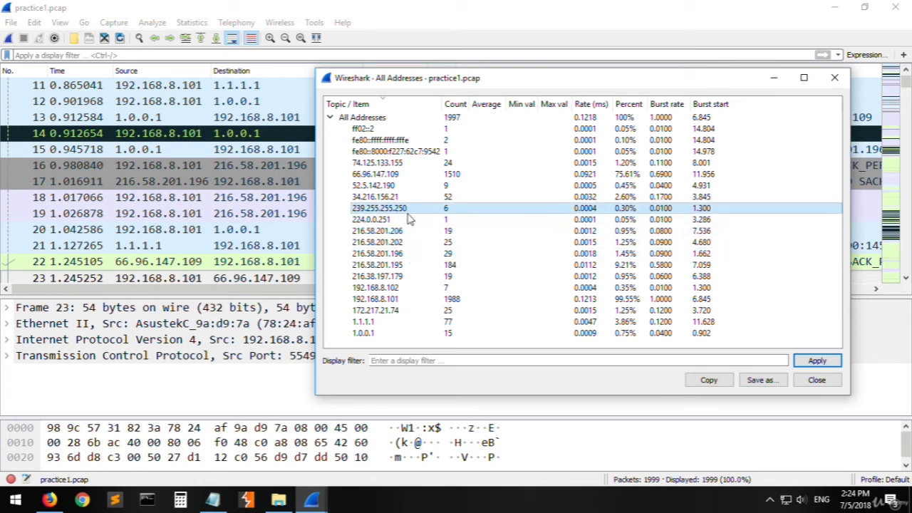
click(409, 220)
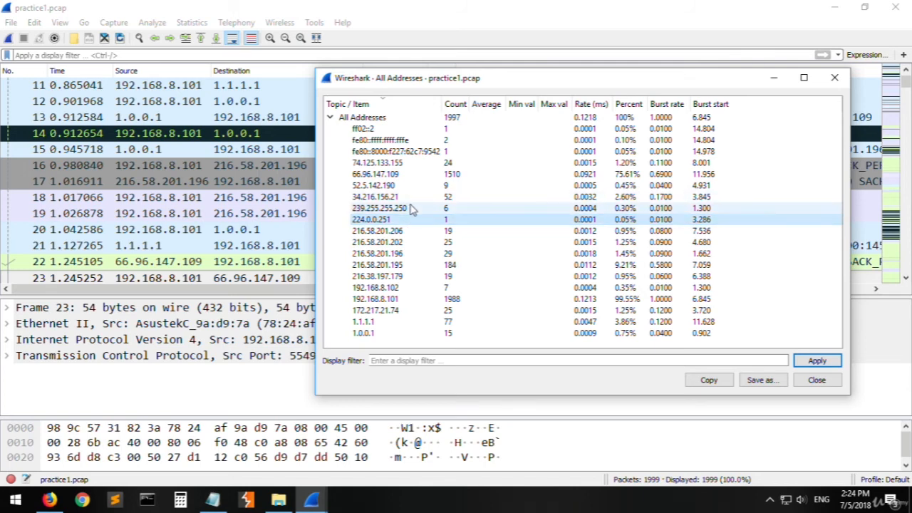
- Examine the remaining addresses from 34.216.156.21 up to ff02::2, then close the All Addresses statistics
click(401, 197)
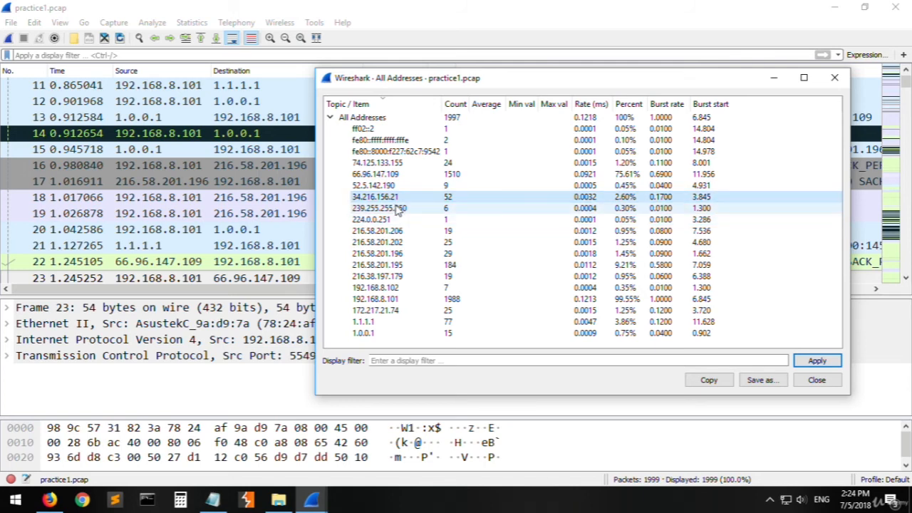
click(389, 186)
click(389, 173)
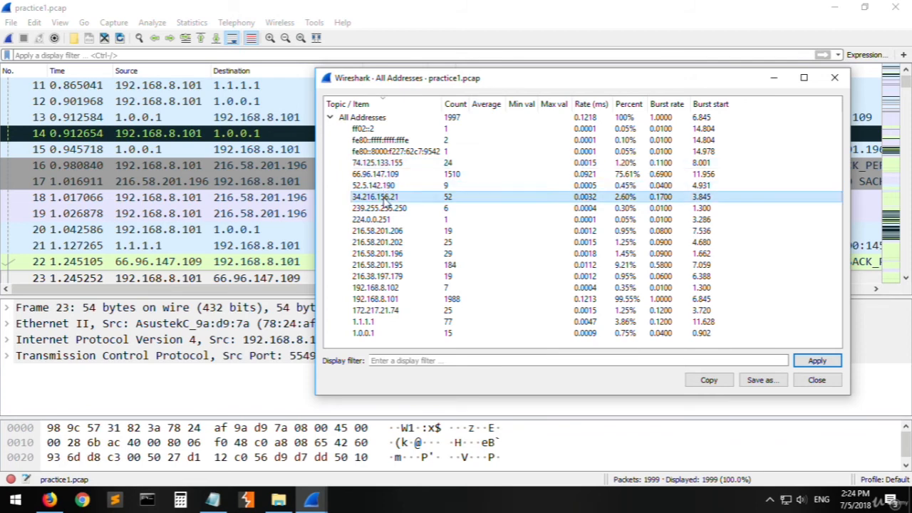
click(401, 162)
click(395, 151)
click(391, 140)
click(388, 129)
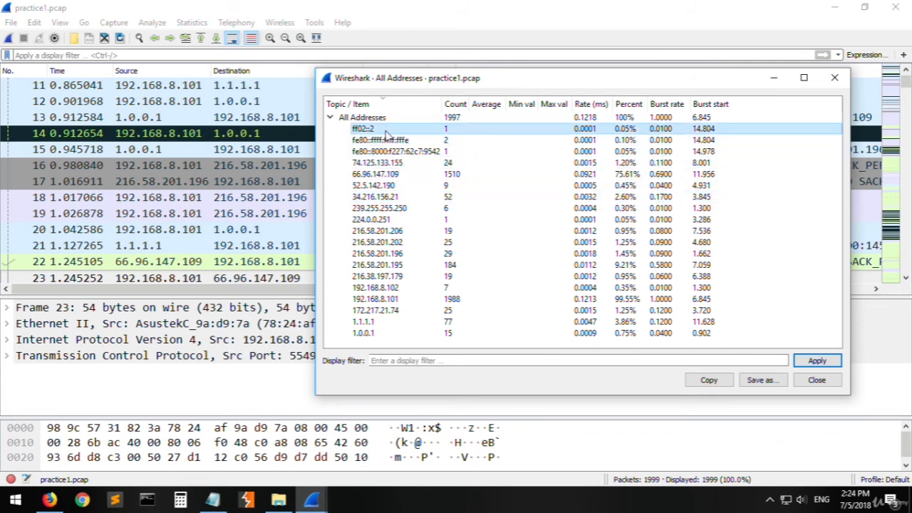
click(816, 380)
- Open the IPv4 Destinations and Ports statistics for the capture
click(191, 22)
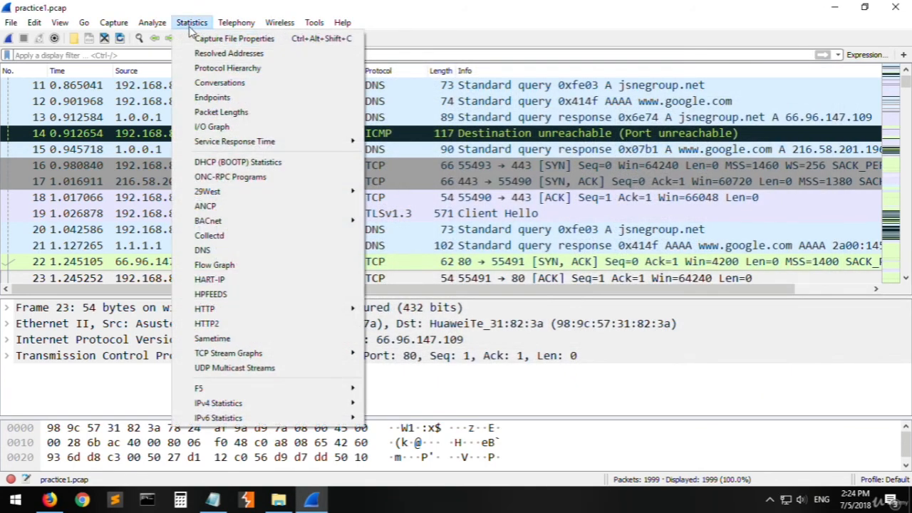
mouse_move(228, 402)
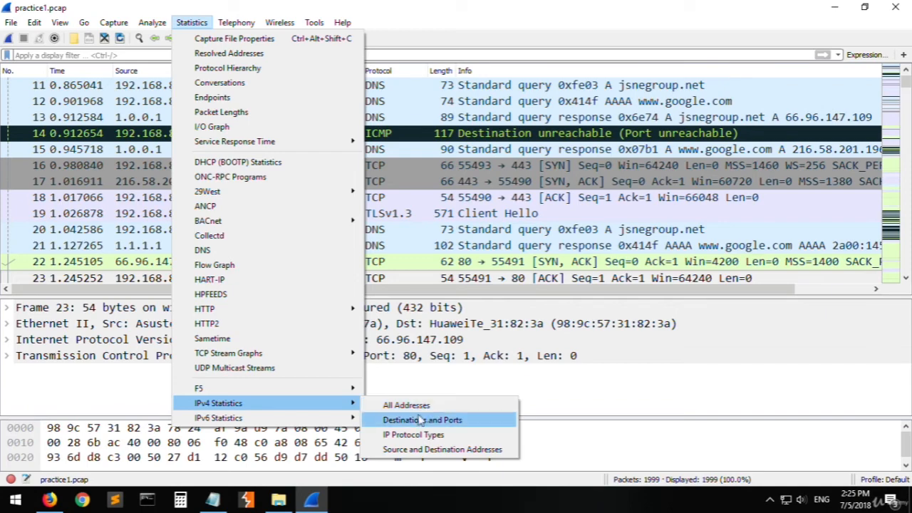
click(475, 422)
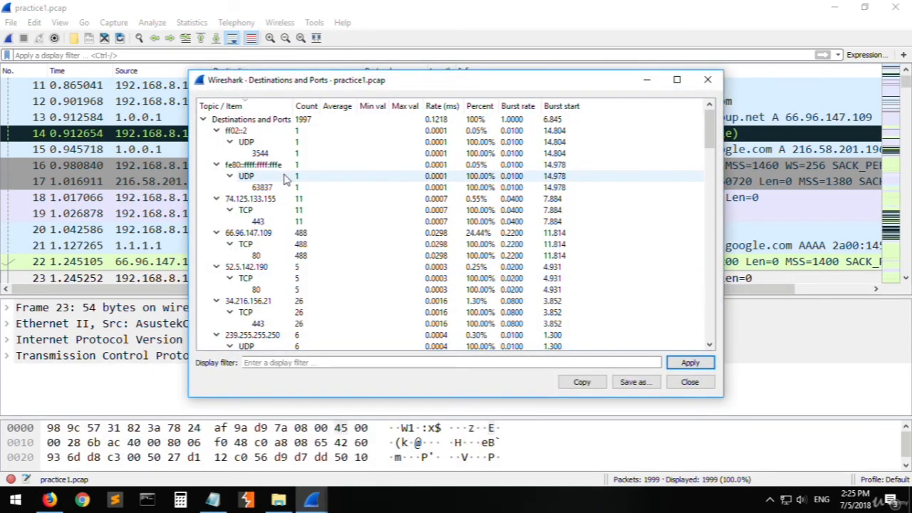
- Examine the protocols and ports listed for ff02::2, fe80::ffff:ffff:fffe and 74.125.133.155
scroll(311, 142, down, 15)
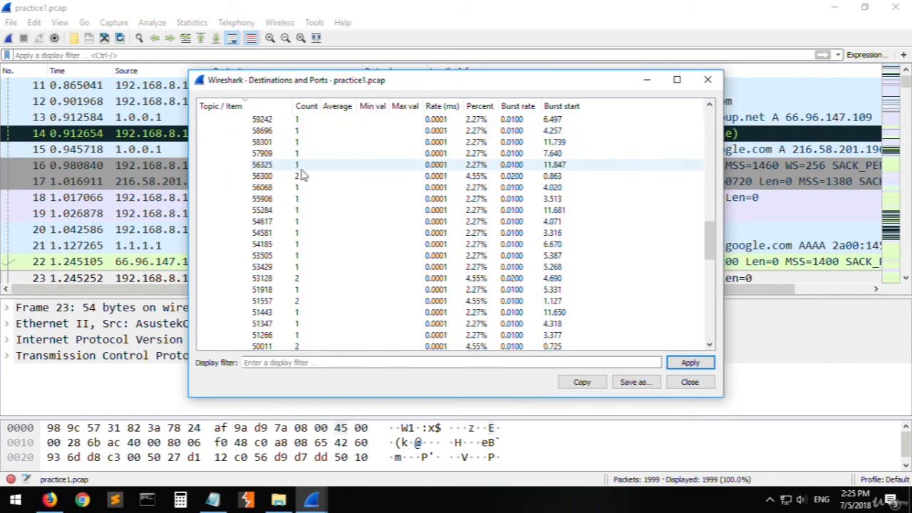
scroll(332, 240, down, 5)
scroll(423, 254, up, 15)
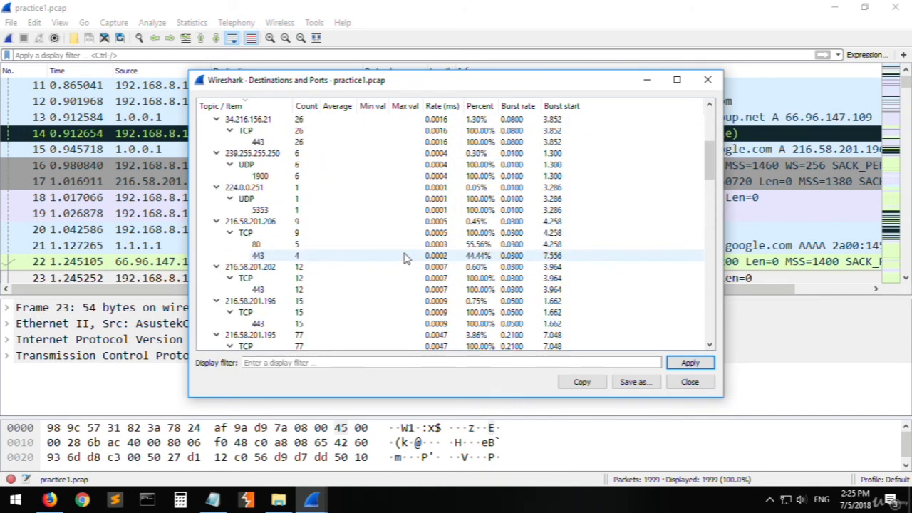
scroll(404, 258, up, 5)
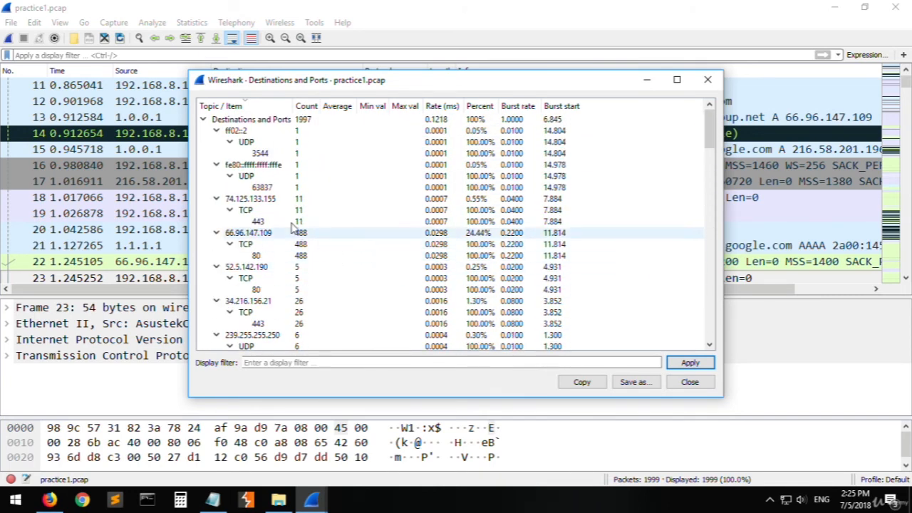
click(246, 141)
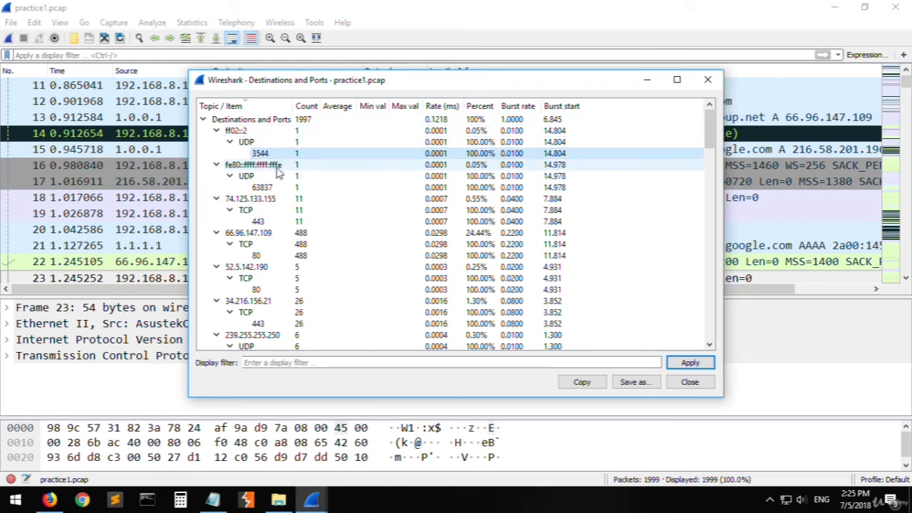
click(261, 176)
click(269, 211)
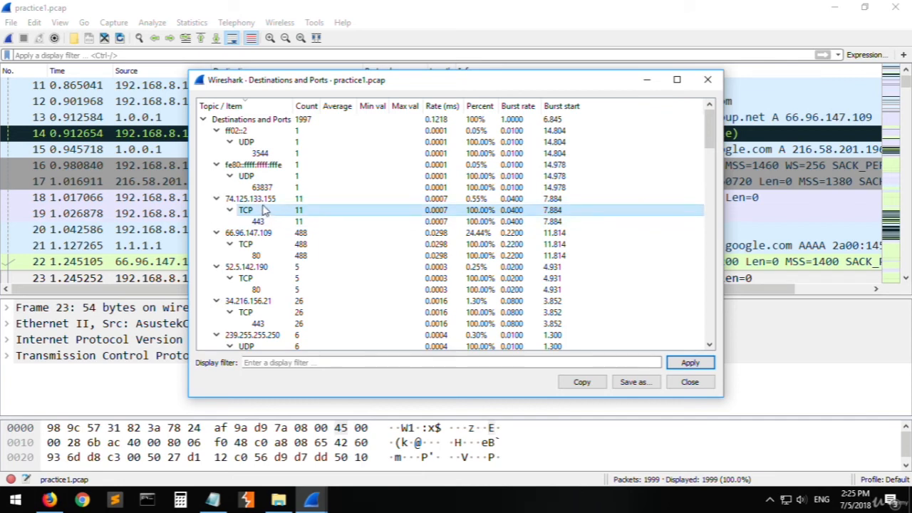
click(273, 202)
click(265, 210)
click(260, 222)
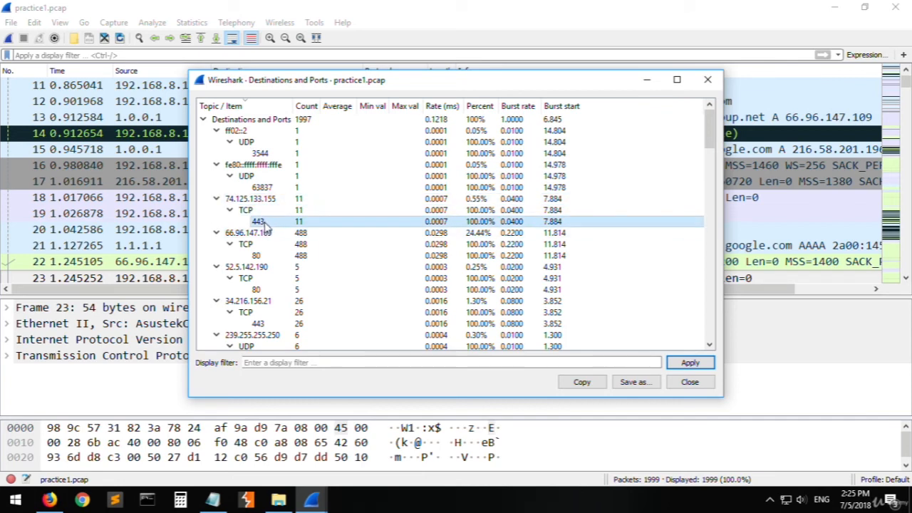
click(251, 202)
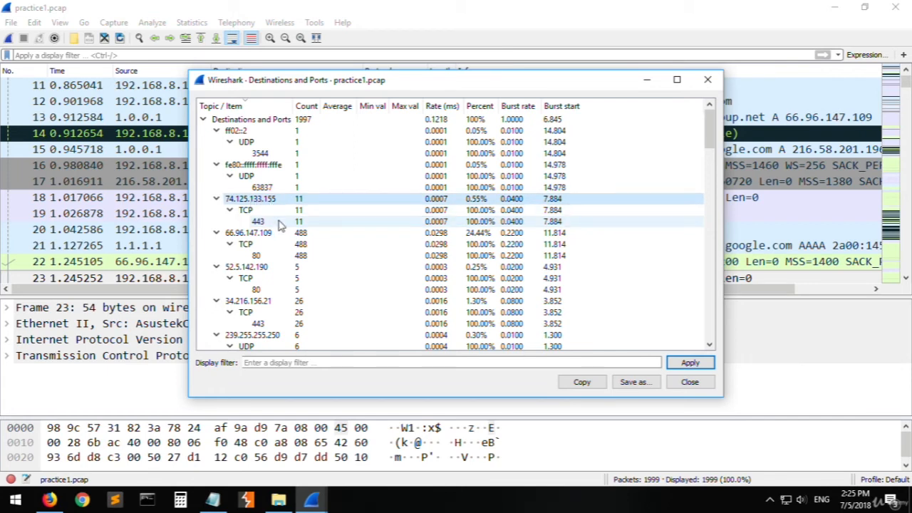
- Examine the TCP port entries of the destinations 52.5.142.190 and 34.216.156.21
scroll(267, 235, down, 1)
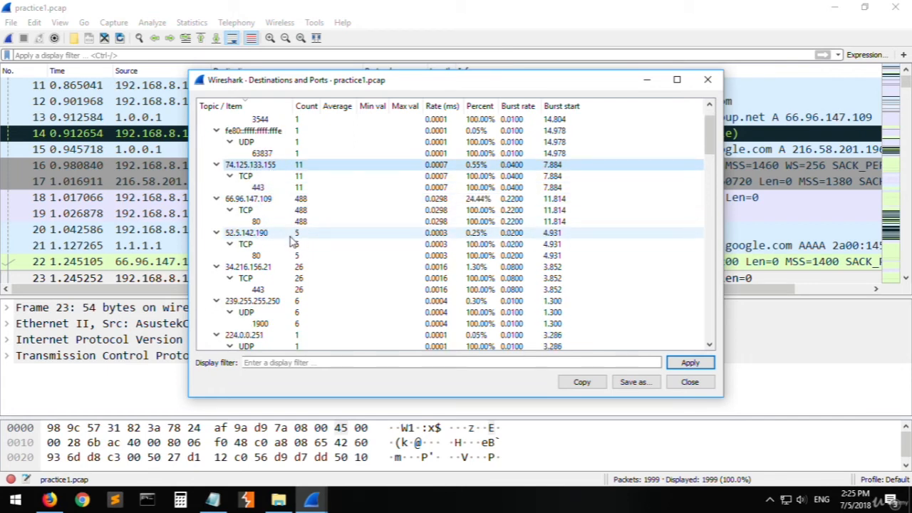
click(254, 245)
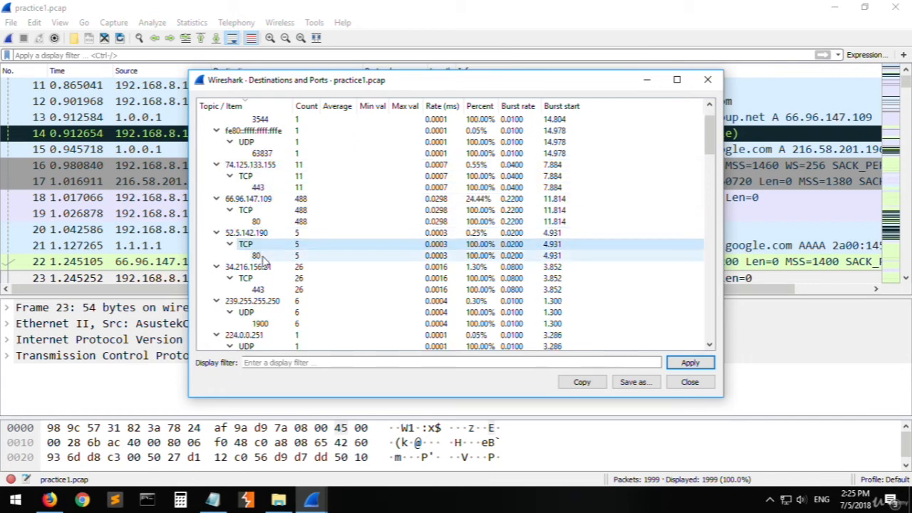
click(249, 234)
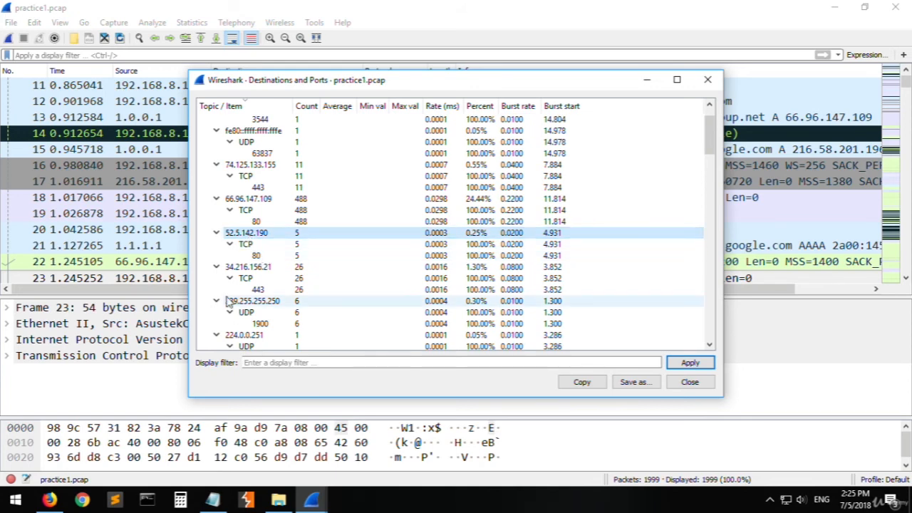
click(256, 282)
click(258, 289)
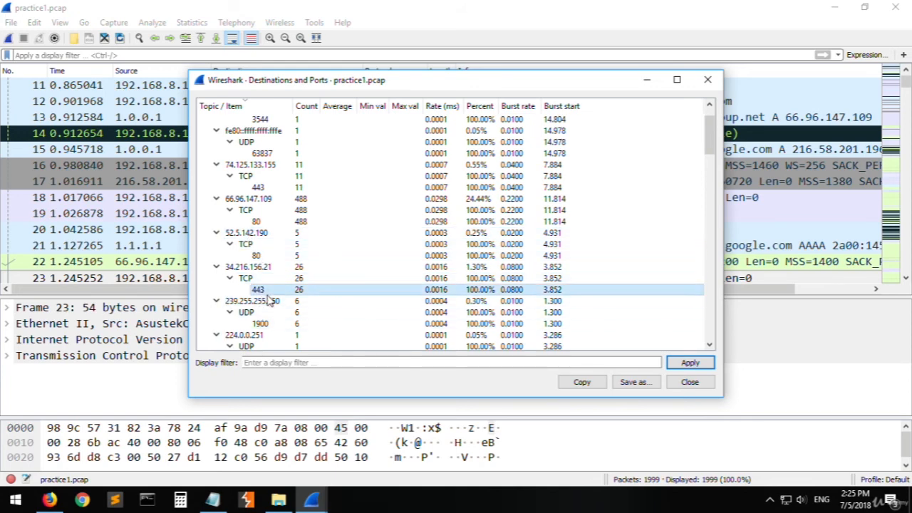
scroll(258, 290, down, 1)
- Switch to Chrome and try to open the address 34.216.156.21
click(82, 499)
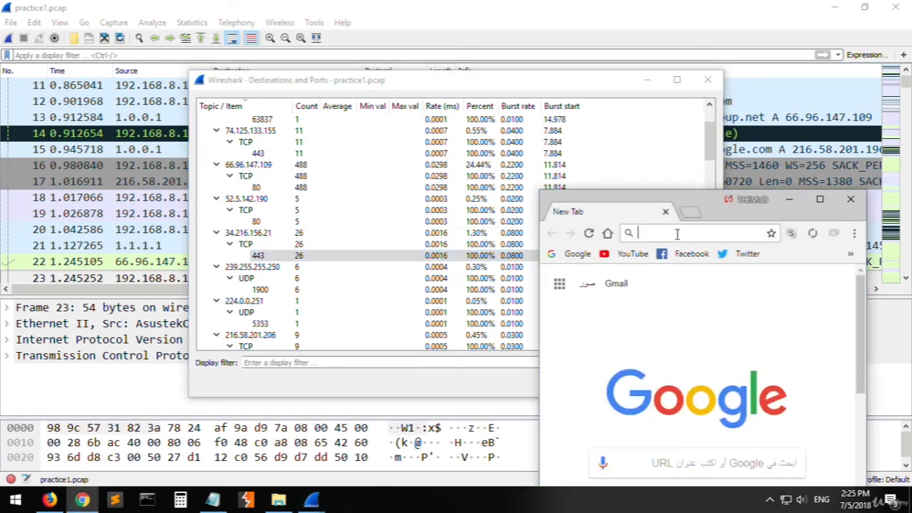
text(34.216)
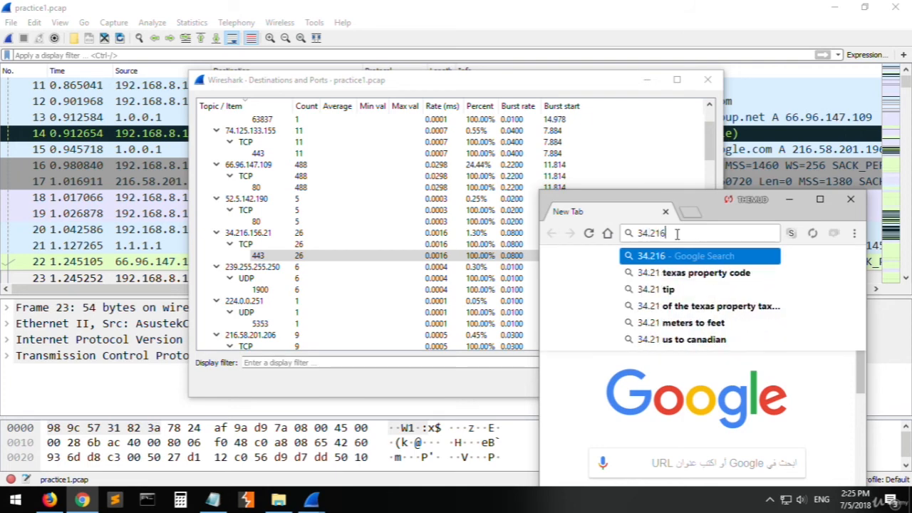
text(.156.21)
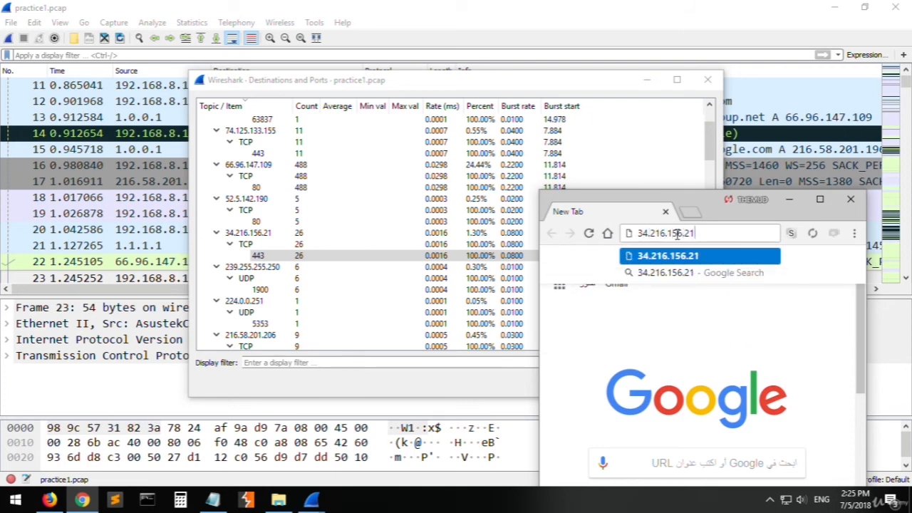
key(Return)
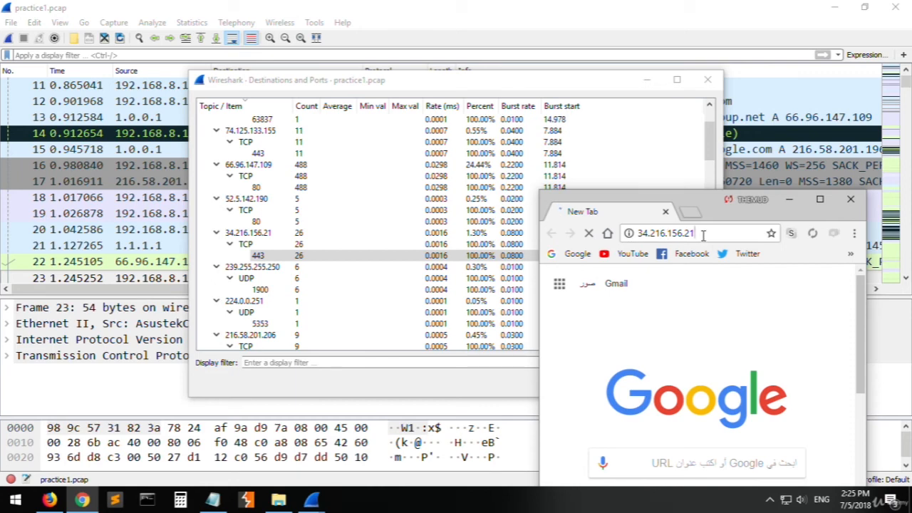
drag(703, 235, 637, 240)
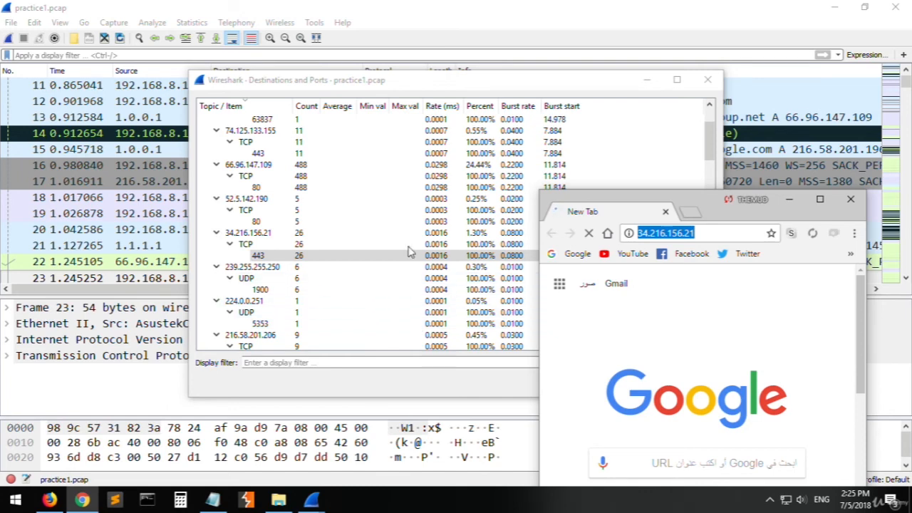
- Return to Wireshark's Destinations and Ports statistics and look through the UDP and TCP ports under 192.168.8.101
click(387, 314)
scroll(385, 313, down, 10)
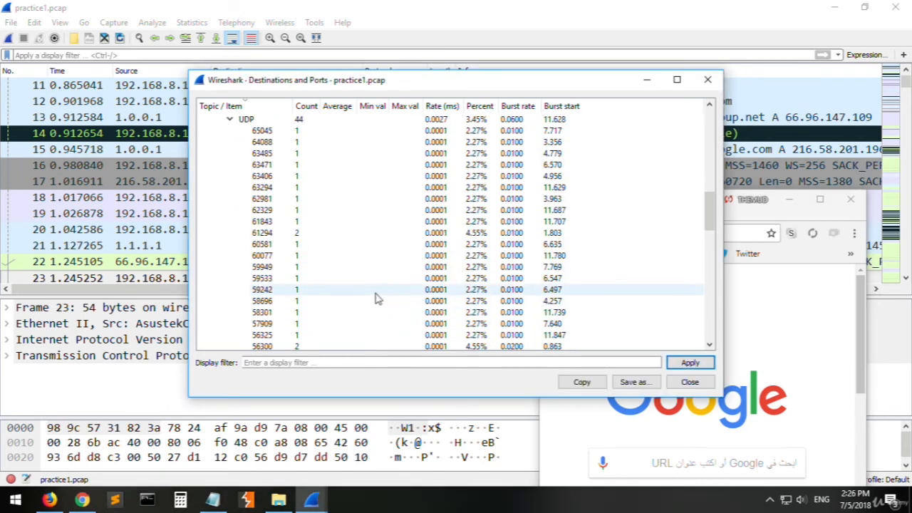
scroll(381, 303, up, 3)
click(258, 223)
scroll(258, 227, down, 15)
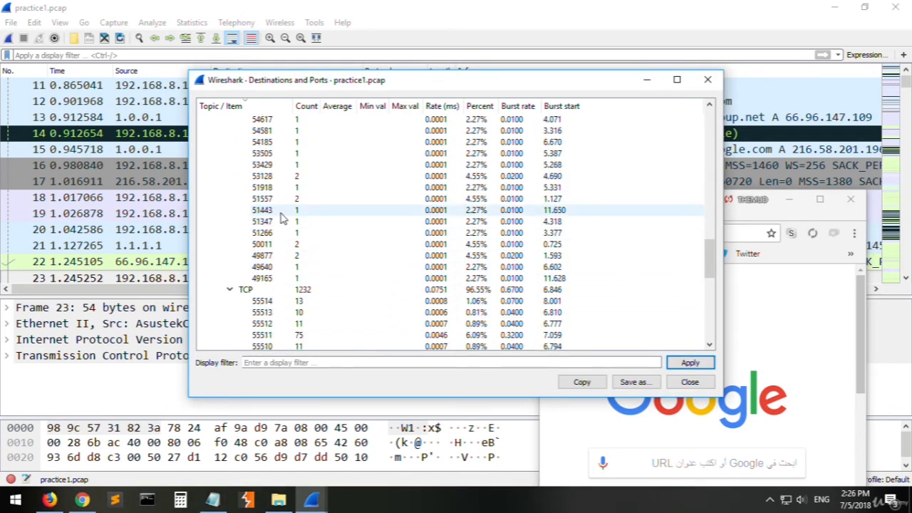
click(263, 243)
scroll(271, 257, down, 5)
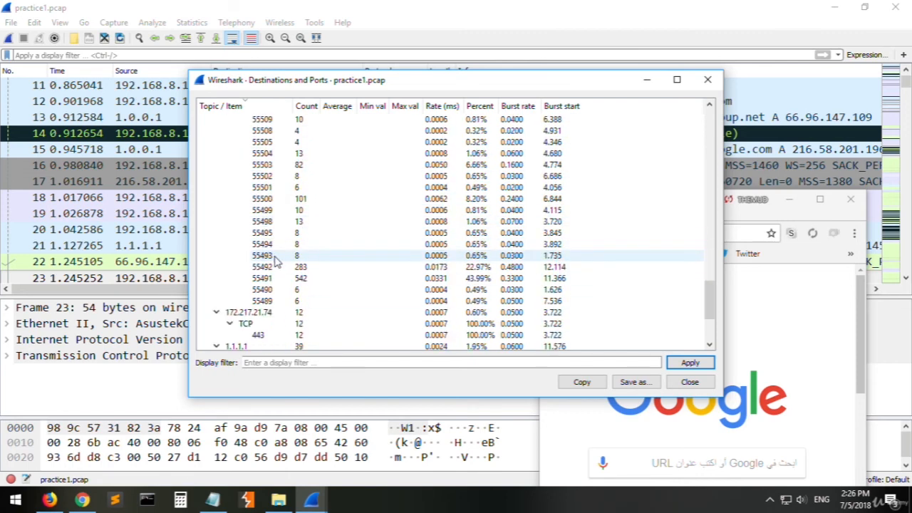
scroll(322, 262, up, 4)
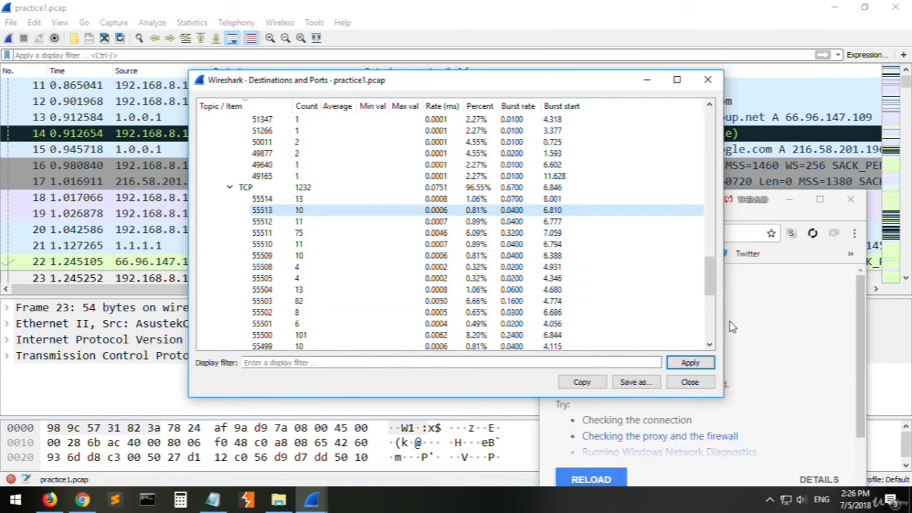
- Switch to Chrome, read the page for 34.216.156.21 and close its tab
click(804, 318)
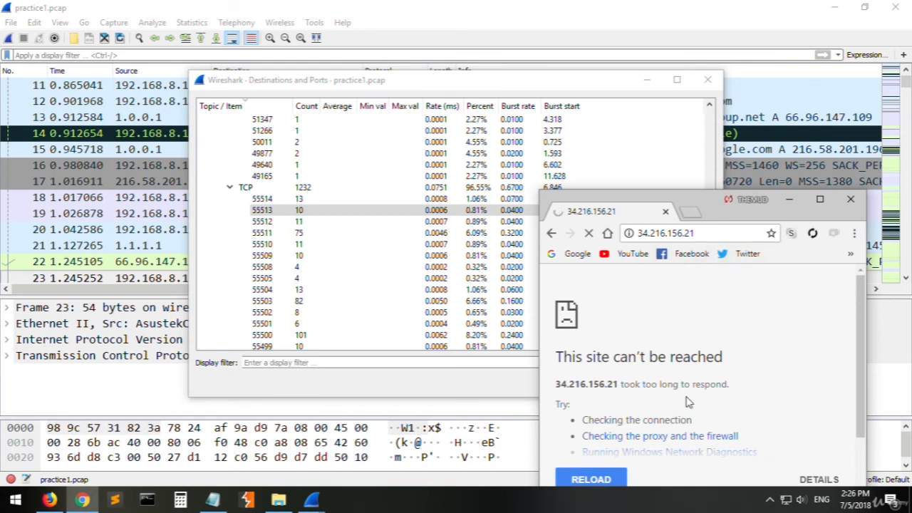
drag(636, 360, 735, 369)
click(736, 369)
click(665, 212)
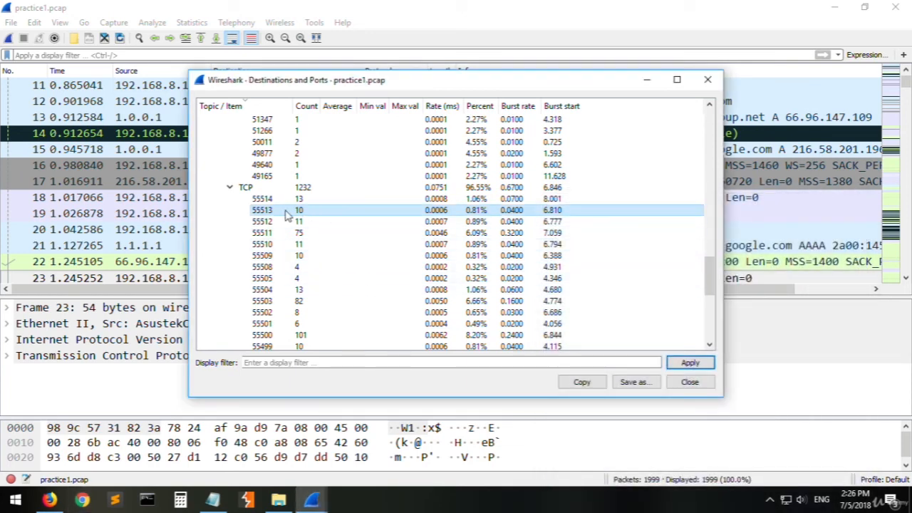
- Examine the TCP heading and the UDP ports from 65045 to 60077 under 192.168.8.101 in Wireshark
click(276, 188)
scroll(307, 225, up, 12)
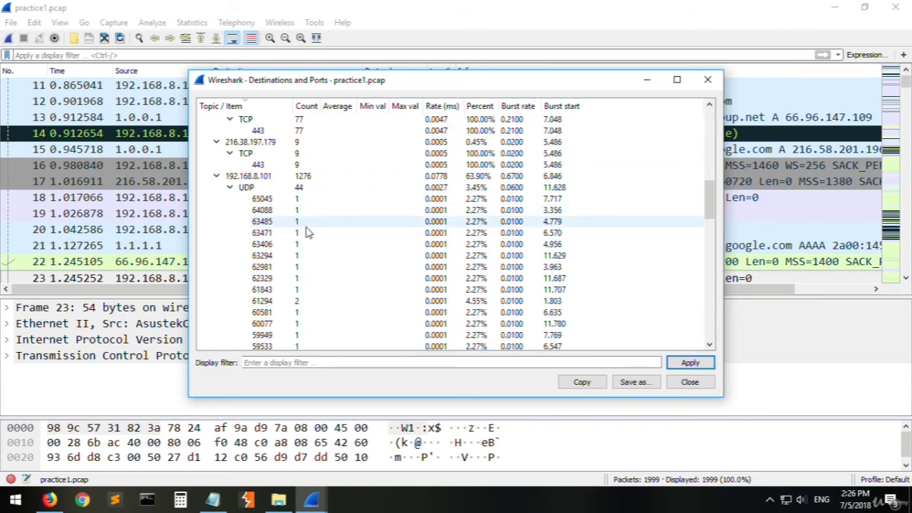
click(259, 188)
click(292, 199)
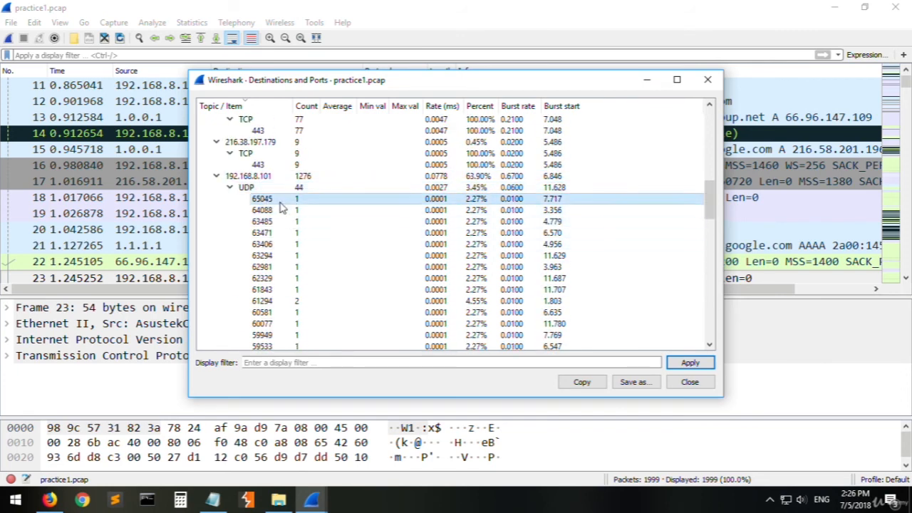
scroll(292, 200, down, 1)
click(292, 200)
click(289, 245)
click(292, 289)
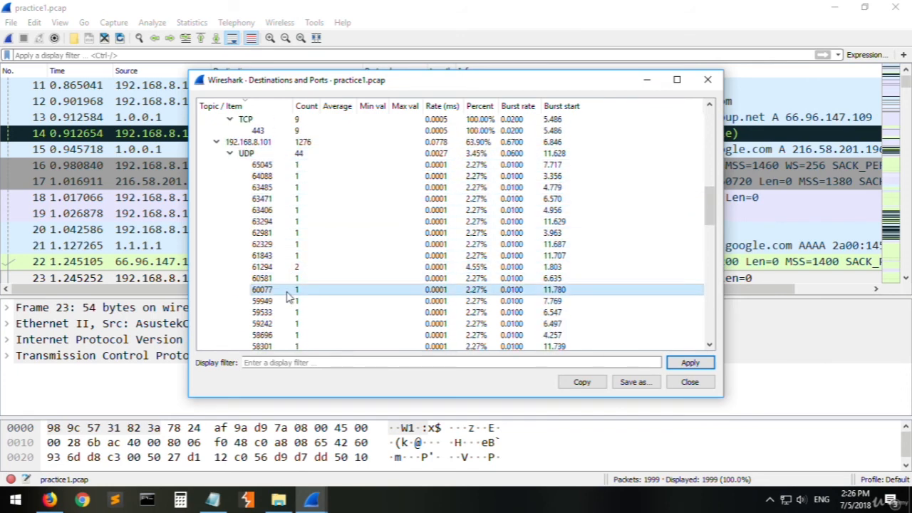
scroll(296, 282, down, 3)
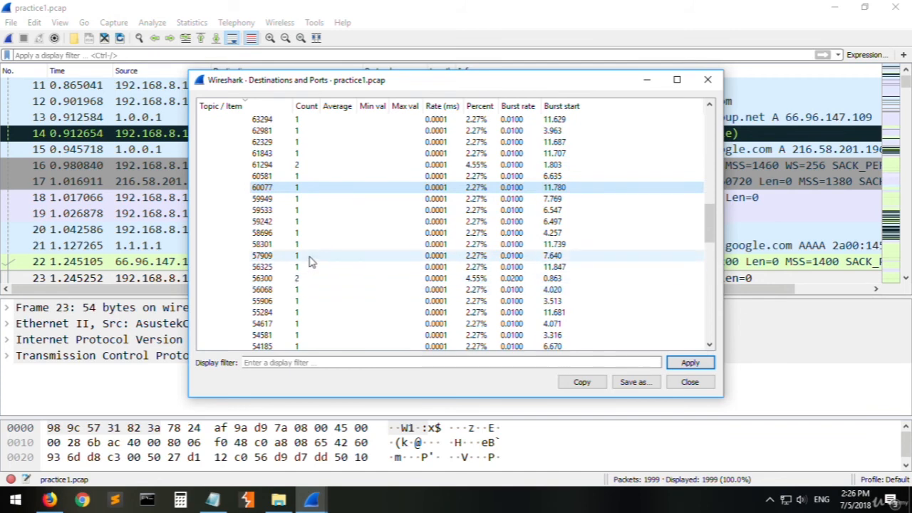
- Compare the UDP port entries around 59242 and 58696 under 192.168.8.101, returning to port 65045
click(327, 221)
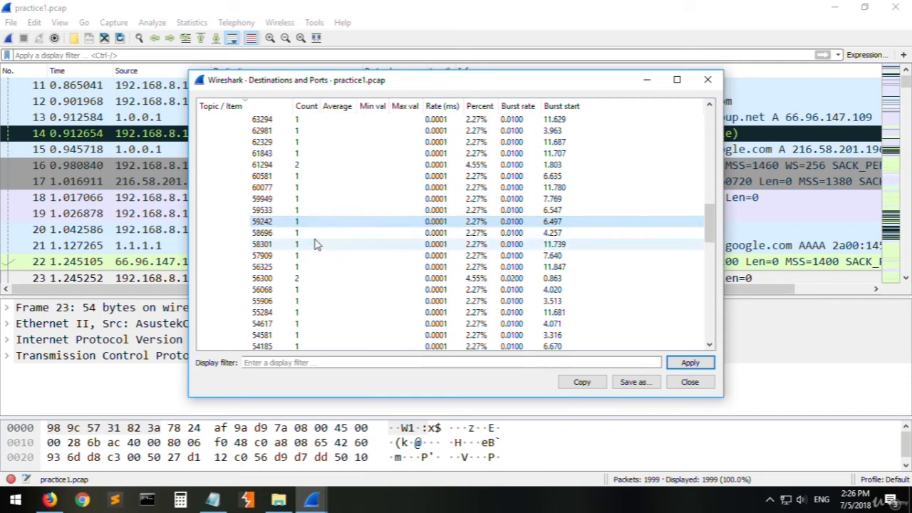
click(312, 211)
click(314, 187)
click(315, 232)
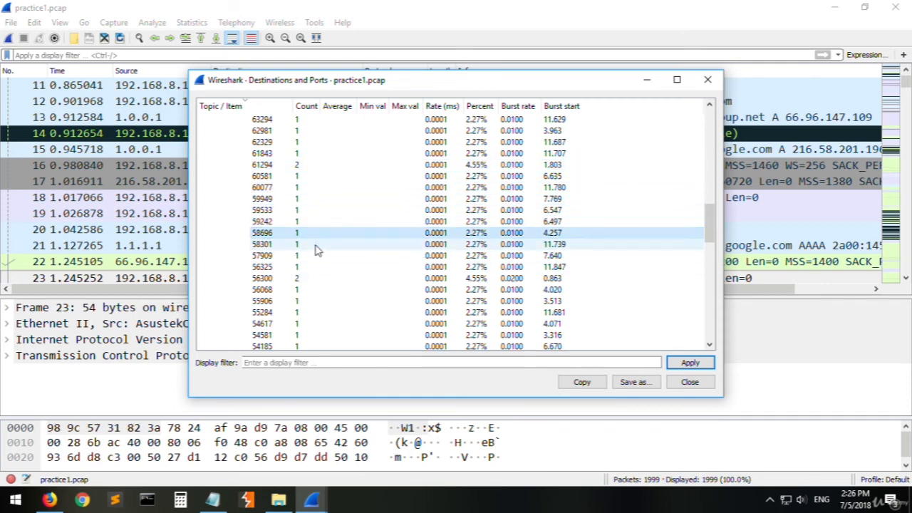
scroll(322, 268, down, 2)
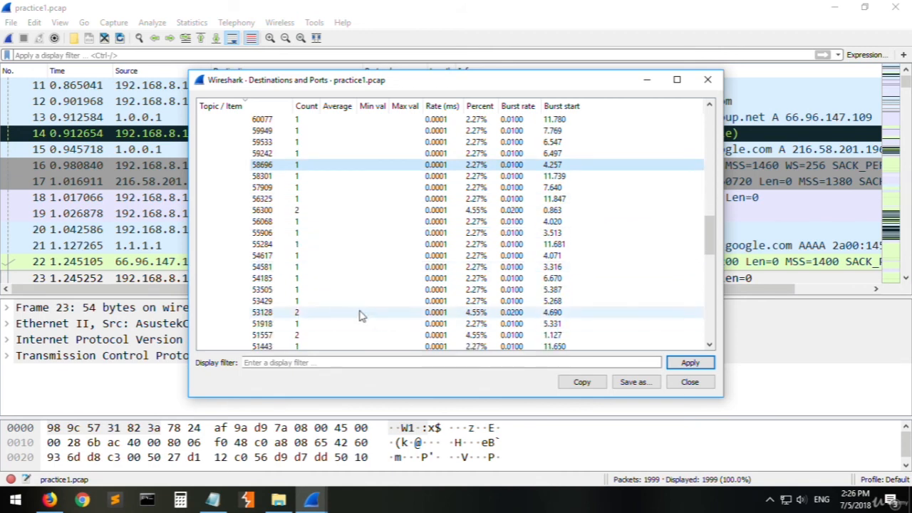
scroll(341, 278, up, 8)
click(298, 233)
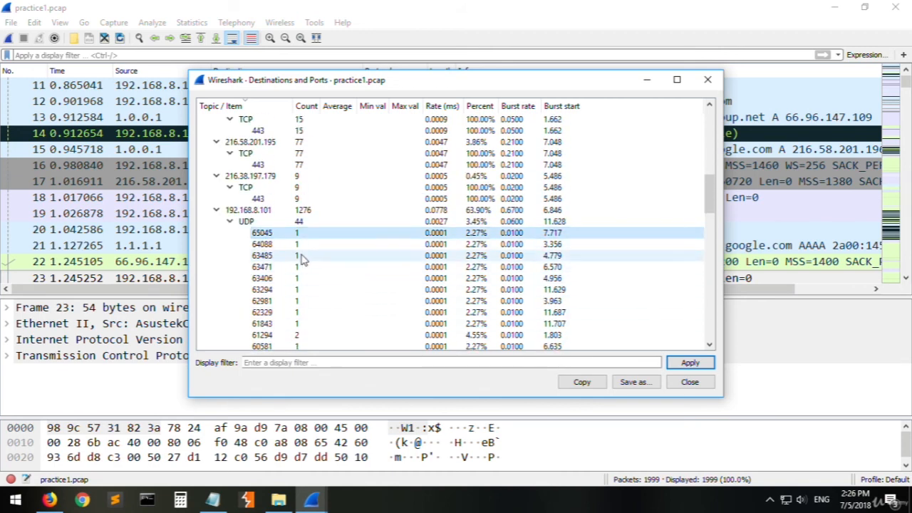
- Review the rest of the list through 1.0.0.1, and recheck port 80 of 52.5.142.190 and port 3544 of ff02::2
scroll(314, 258, down, 17)
scroll(317, 259, down, 5)
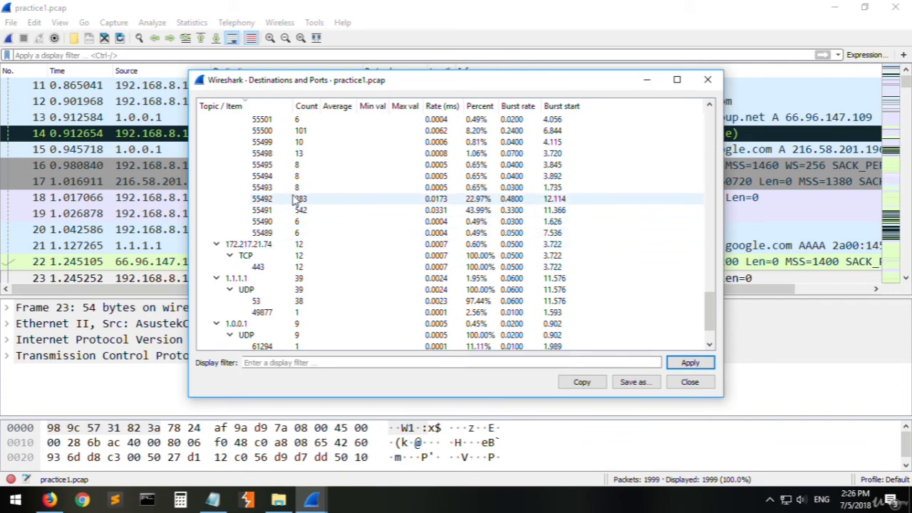
scroll(315, 214, down, 1)
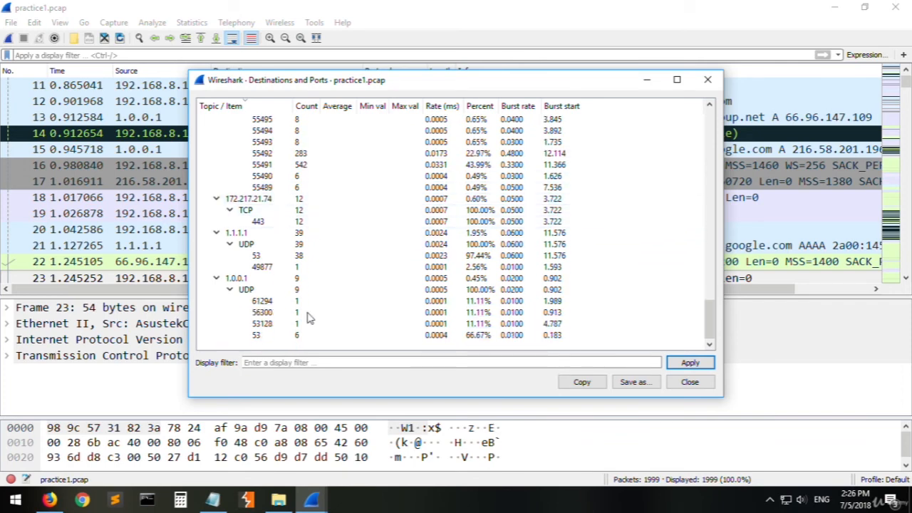
scroll(312, 302, up, 15)
scroll(316, 302, up, 10)
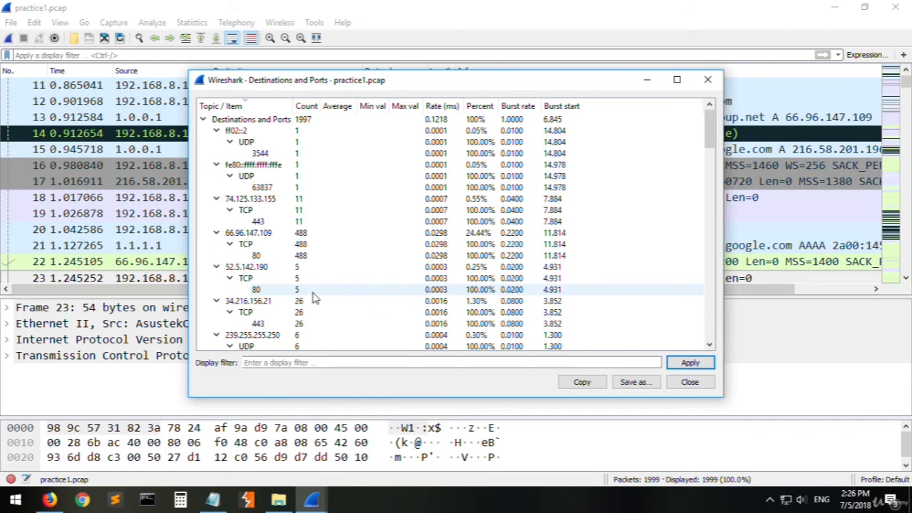
click(363, 292)
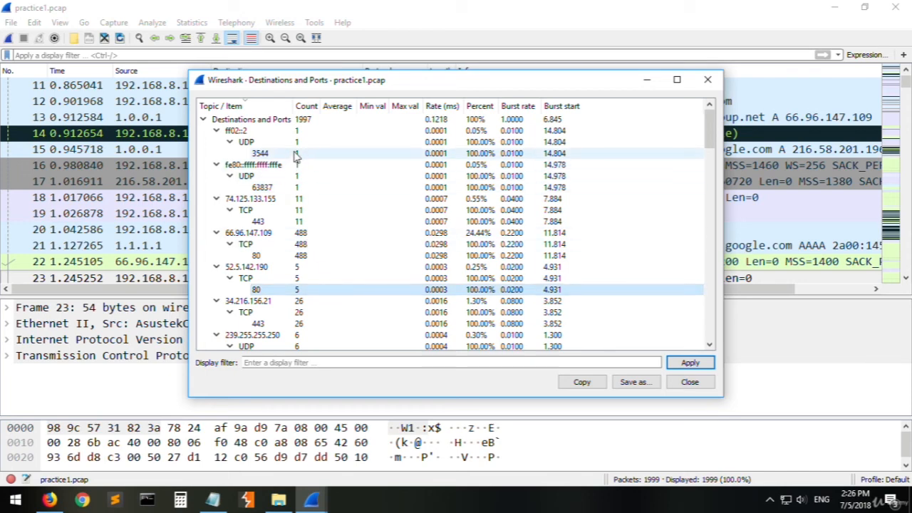
click(270, 154)
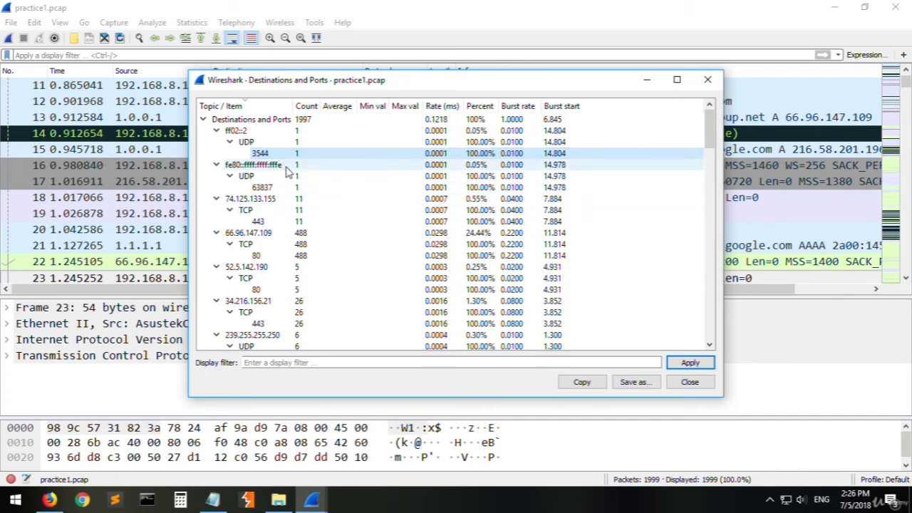
- Examine the TCP port entries around 55491 and 55499 under 192.168.8.101, and close the Destinations and Ports statistics
scroll(306, 212, down, 20)
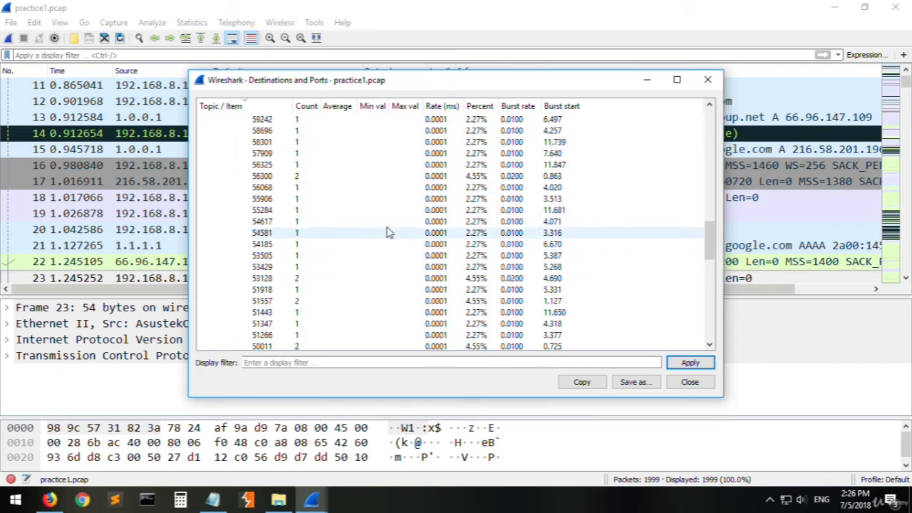
scroll(378, 235, down, 5)
click(306, 179)
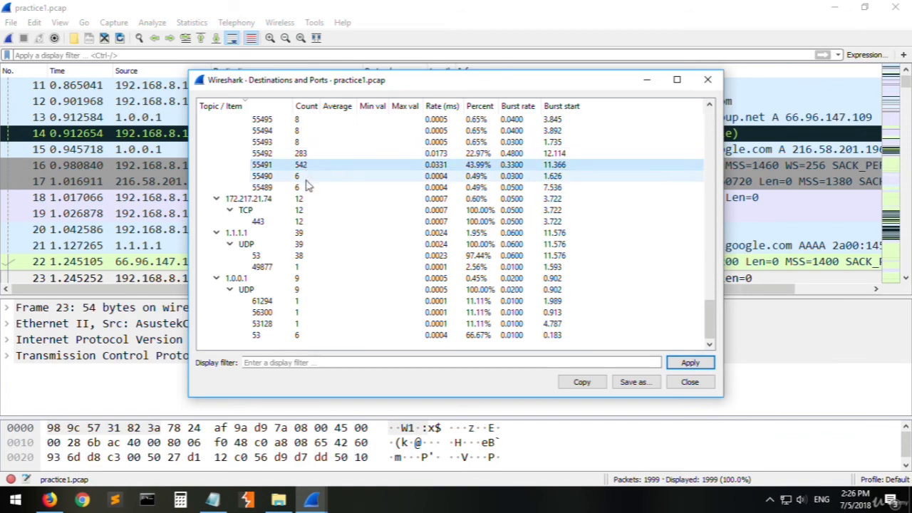
scroll(324, 196, up, 3)
click(329, 188)
click(324, 166)
click(320, 222)
click(296, 199)
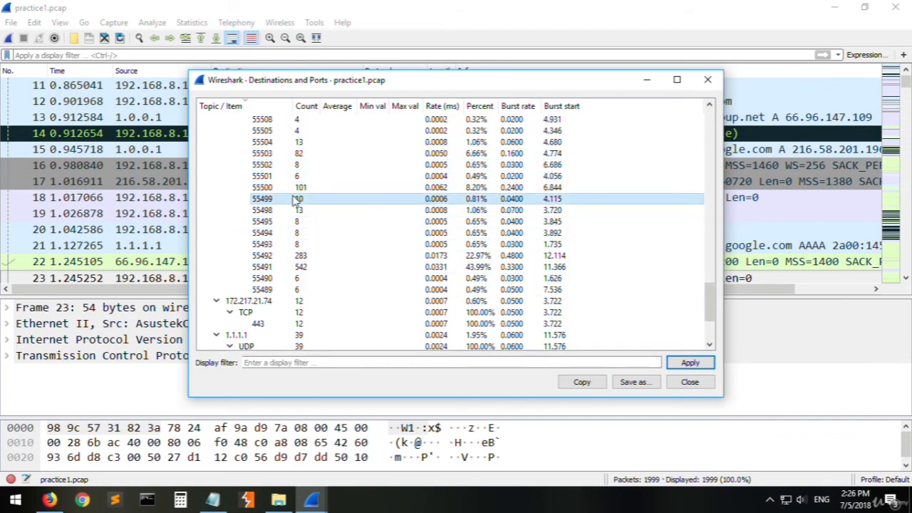
click(310, 233)
scroll(328, 285, up, 10)
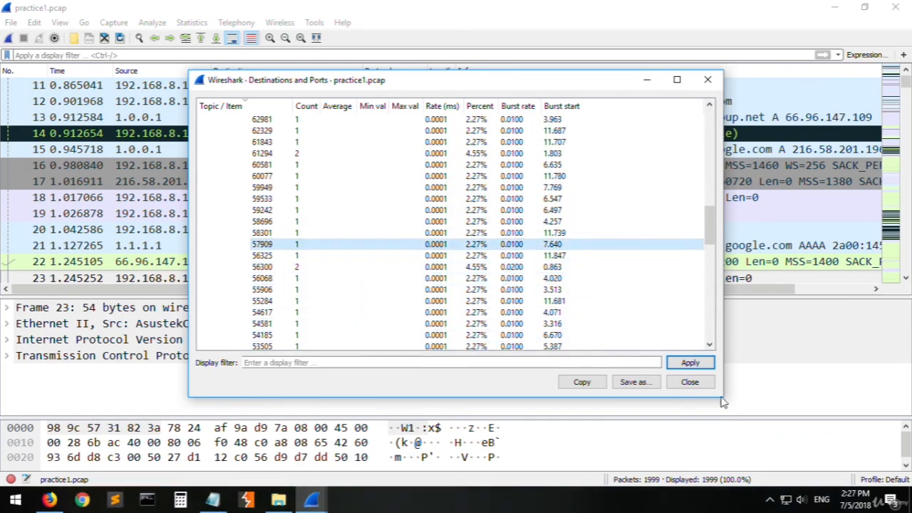
click(680, 381)
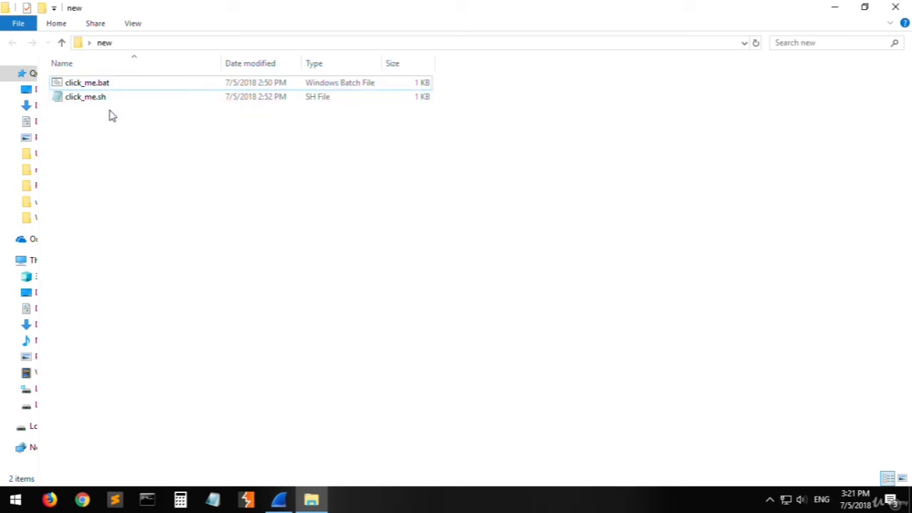
- In File Explorer, inspect the click_me.bat and click_me.sh files in the new folder, leaving both unselected
click(107, 86)
click(107, 99)
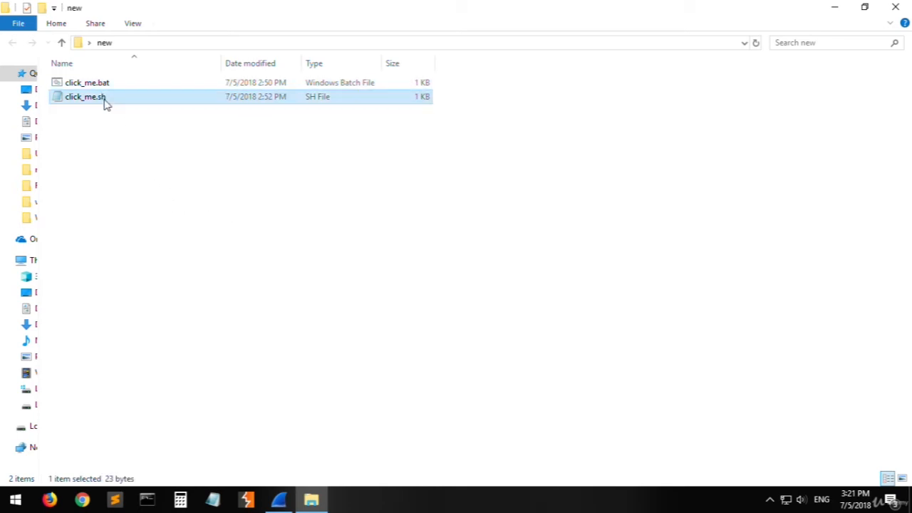
click(187, 171)
click(116, 85)
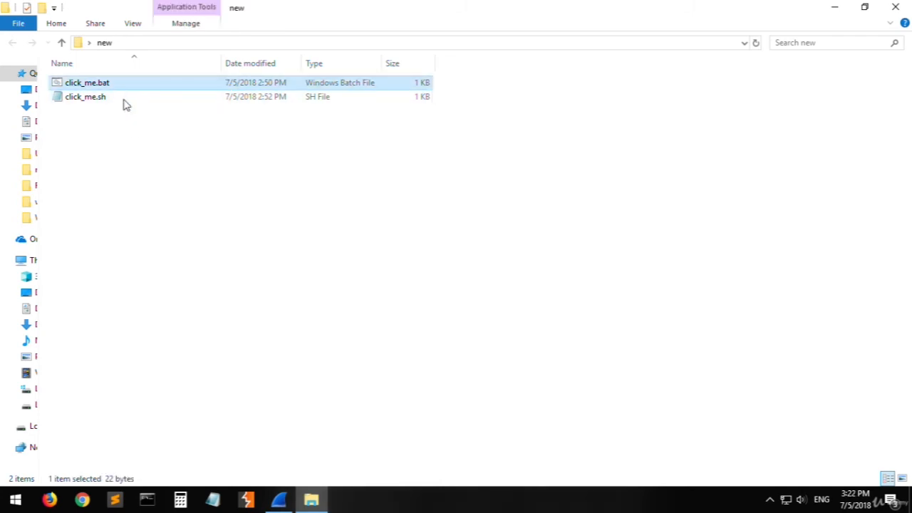
click(206, 163)
click(165, 99)
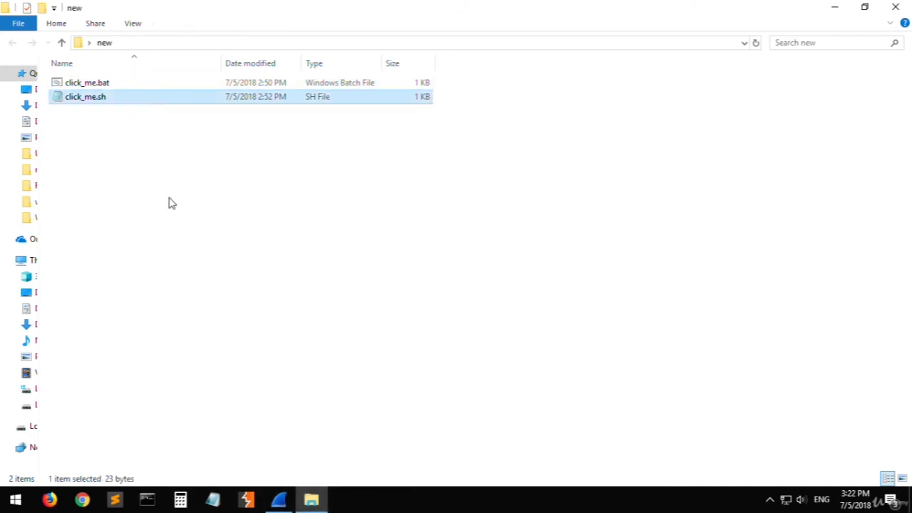
click(237, 210)
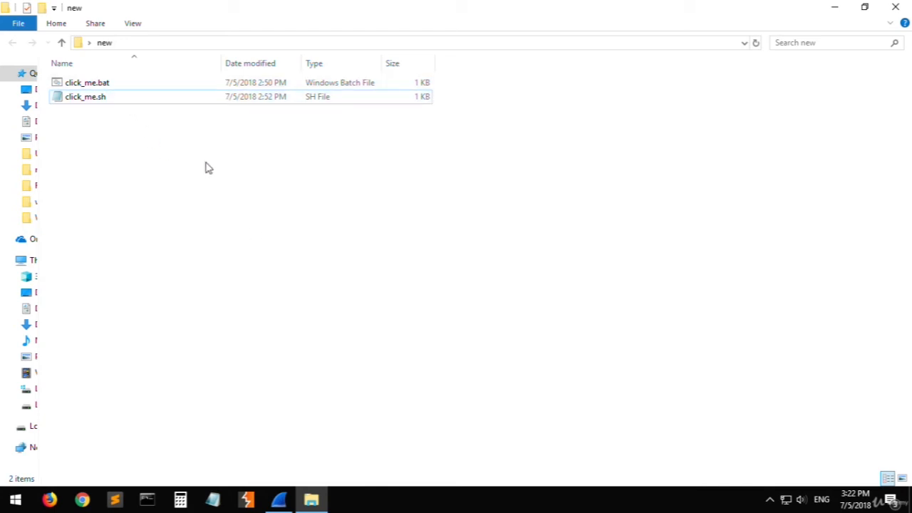
drag(140, 133, 109, 53)
click(142, 124)
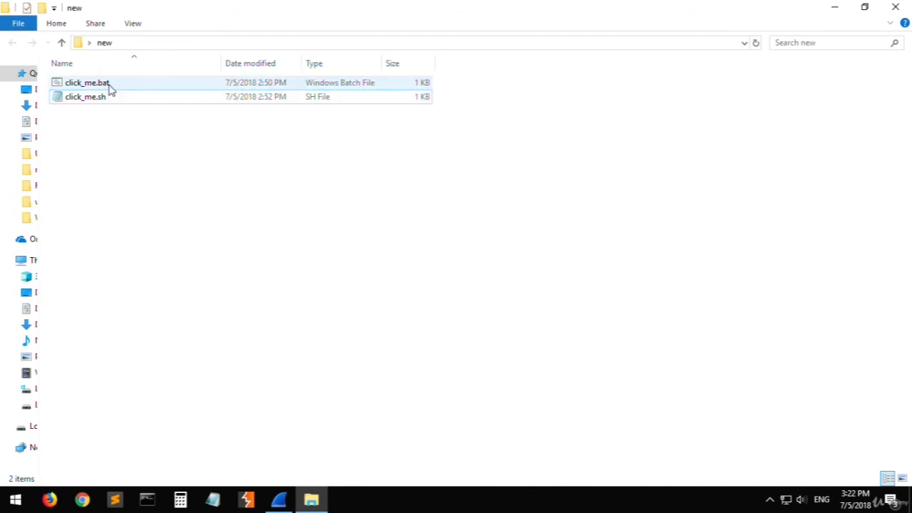
click(121, 100)
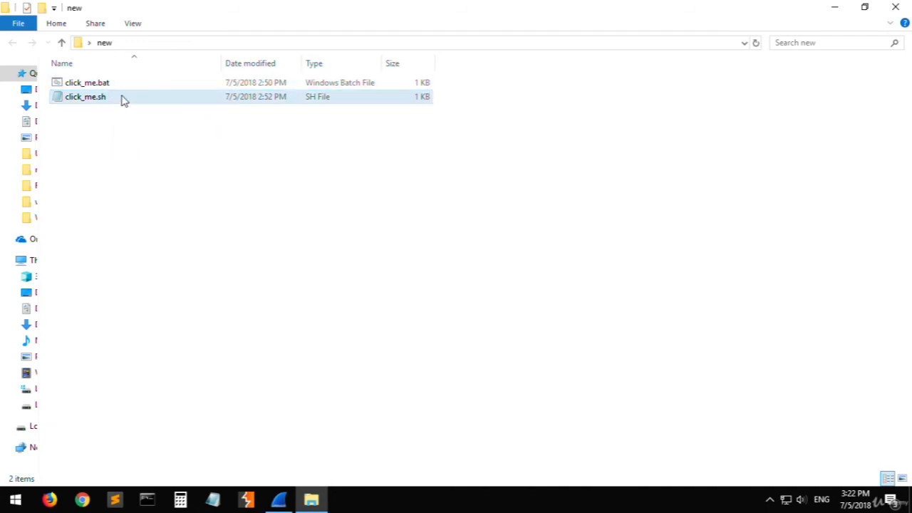
click(142, 143)
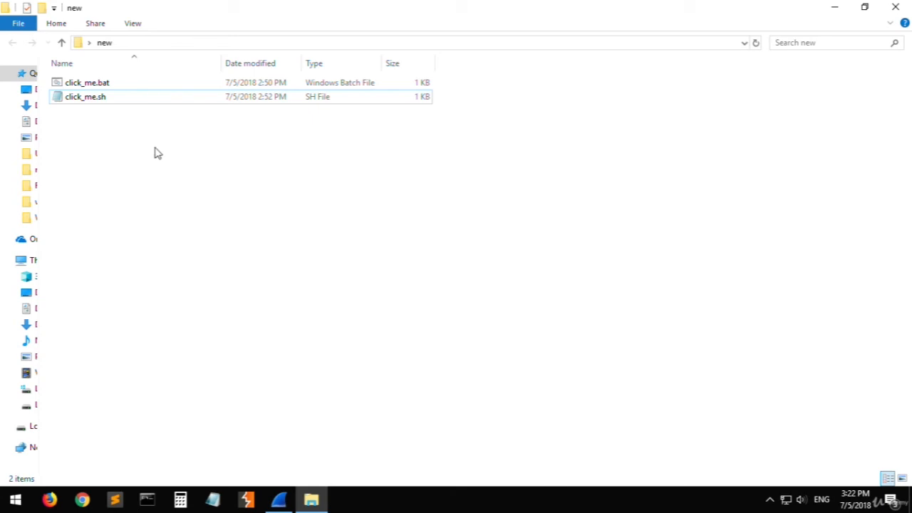
drag(155, 146, 144, 64)
click(181, 146)
- Open click_me.bat in Notepad to read its command, and close it without changes
click(131, 87)
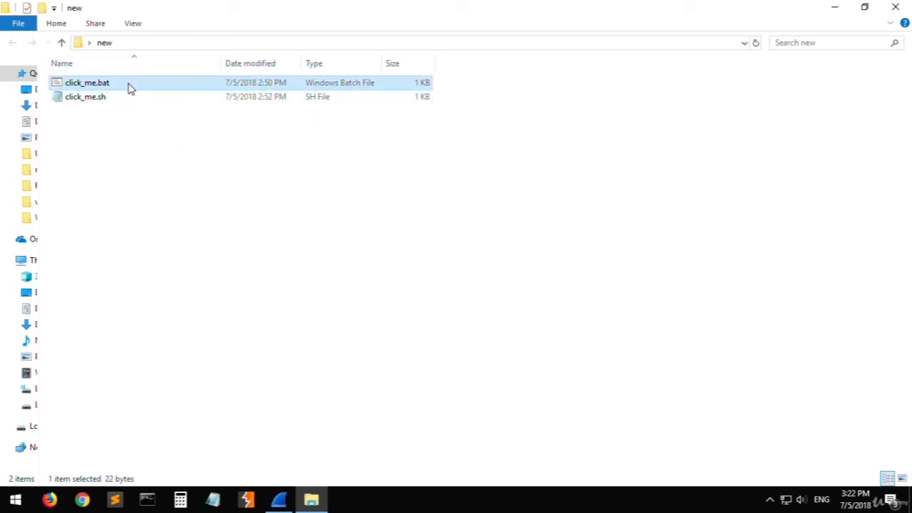
right_click(130, 86)
click(162, 109)
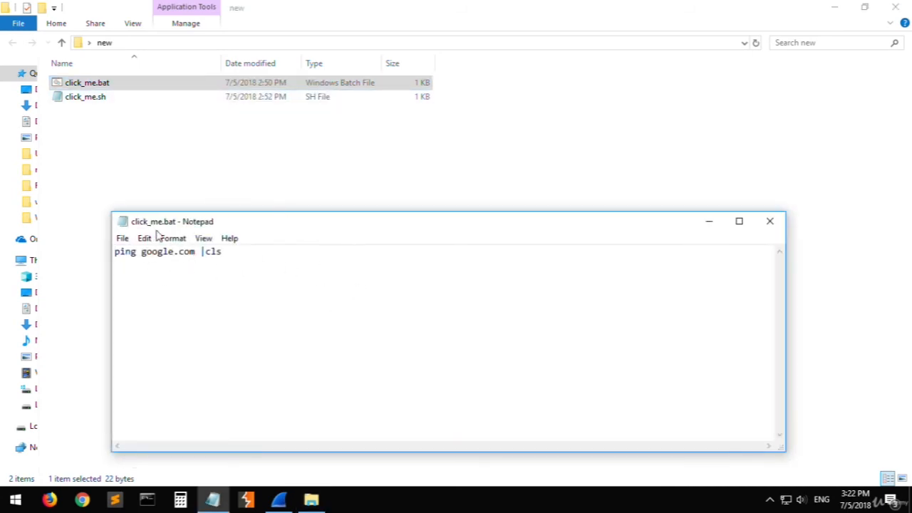
click(104, 85)
click(770, 221)
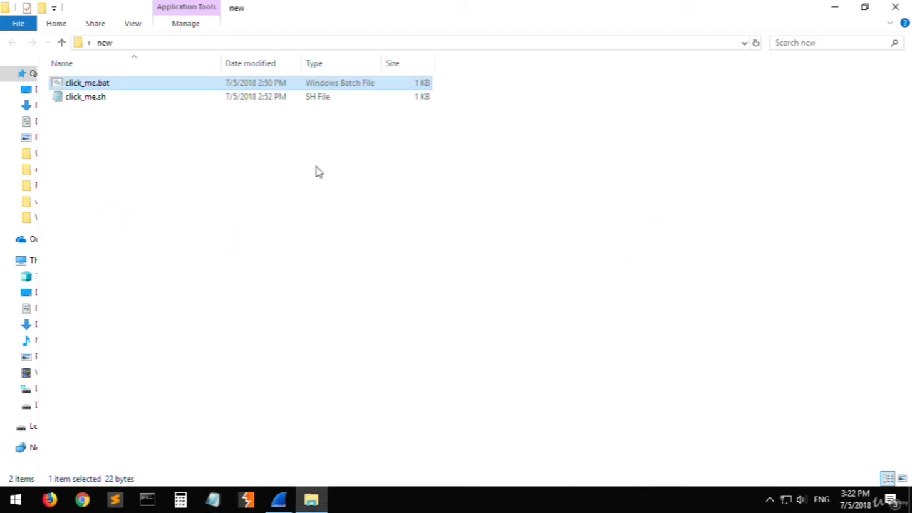
click(252, 177)
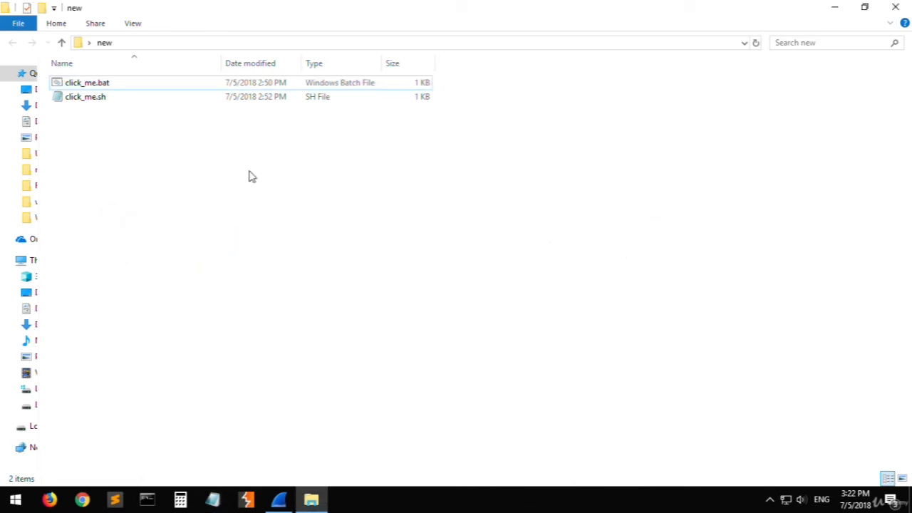
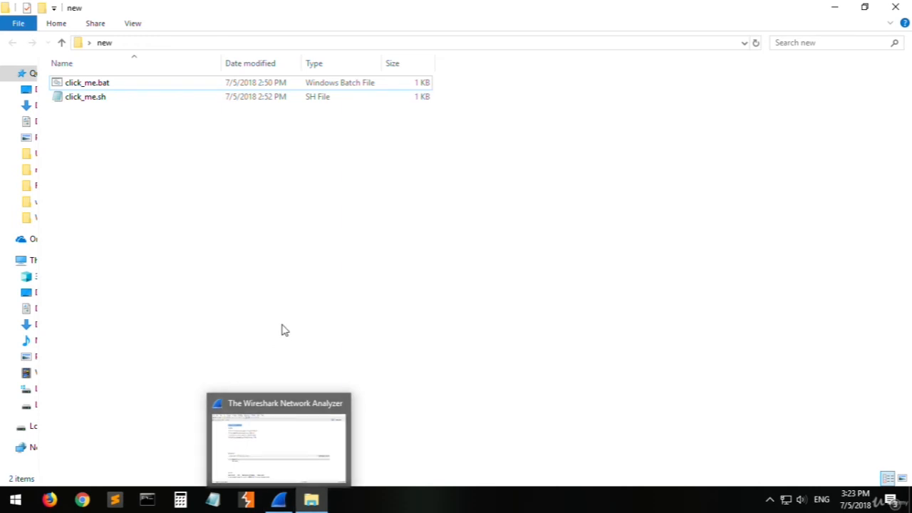
- Start a Wireshark capture on the Ethernet interface and run click_me.bat from the new folder
click(278, 499)
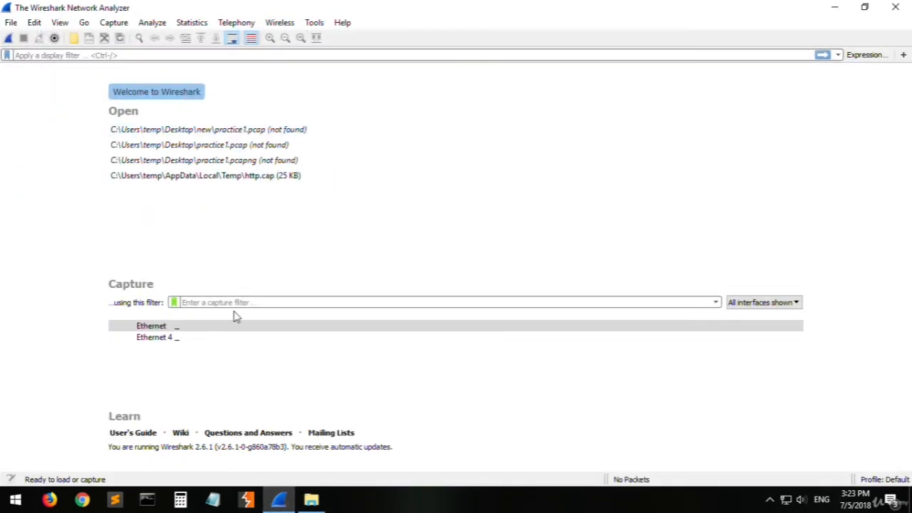
double_click(202, 327)
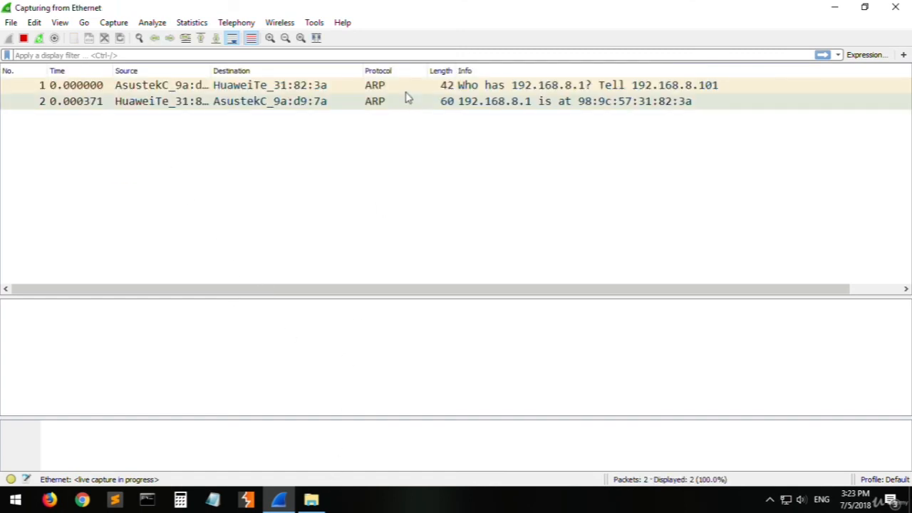
click(312, 498)
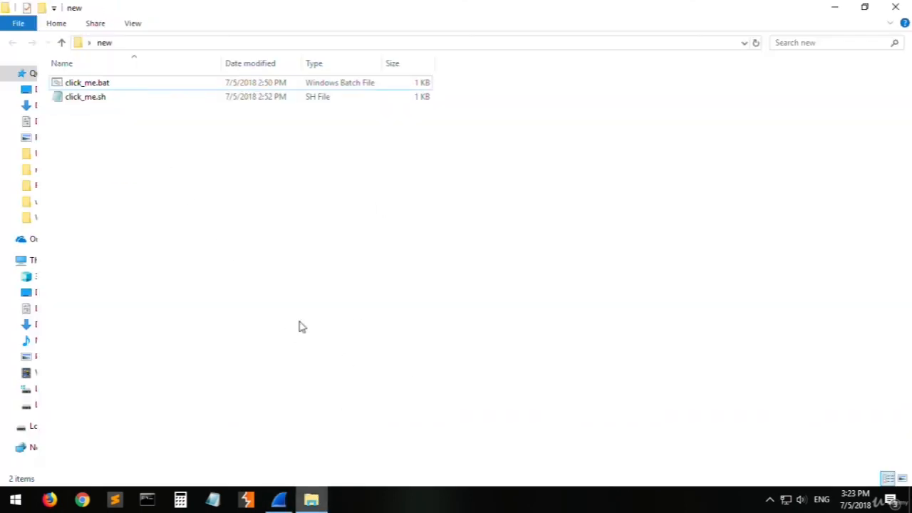
click(170, 82)
double_click(170, 81)
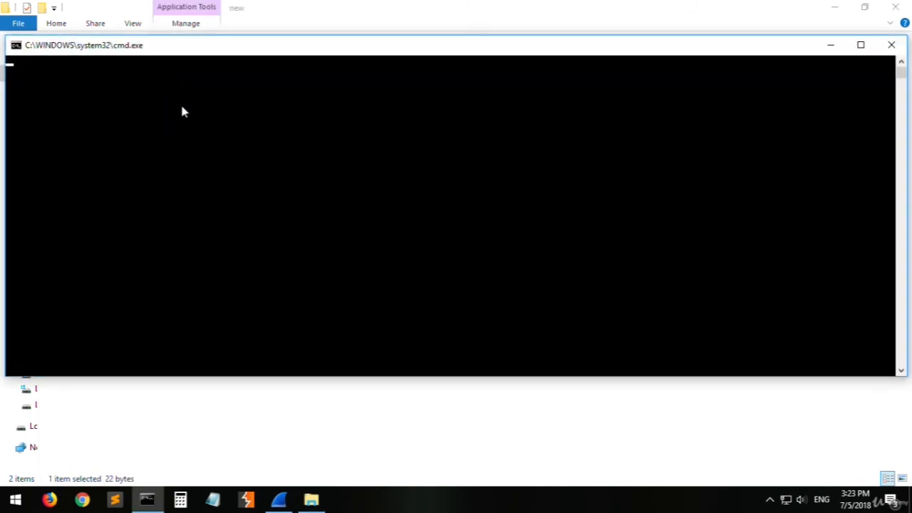
- Switch to Wireshark and examine the captured ICMP ping requests and replies, ending on the first request
click(279, 500)
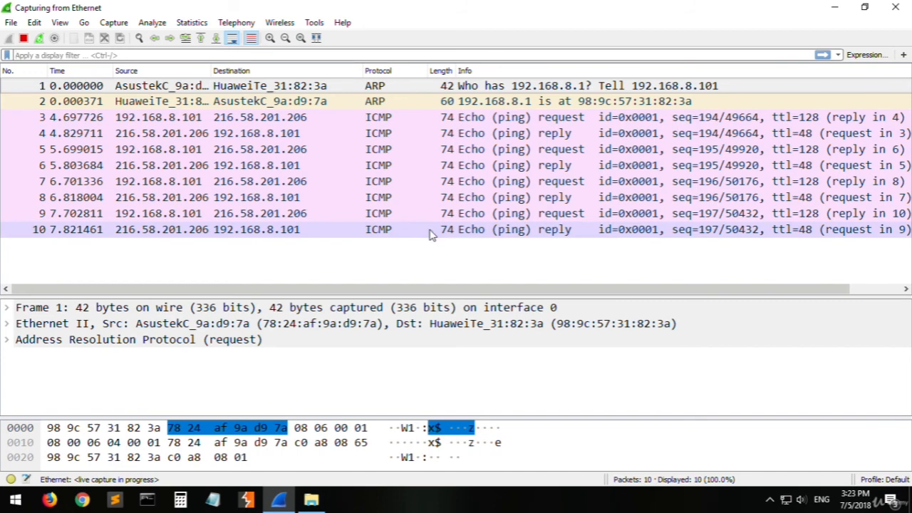
click(385, 118)
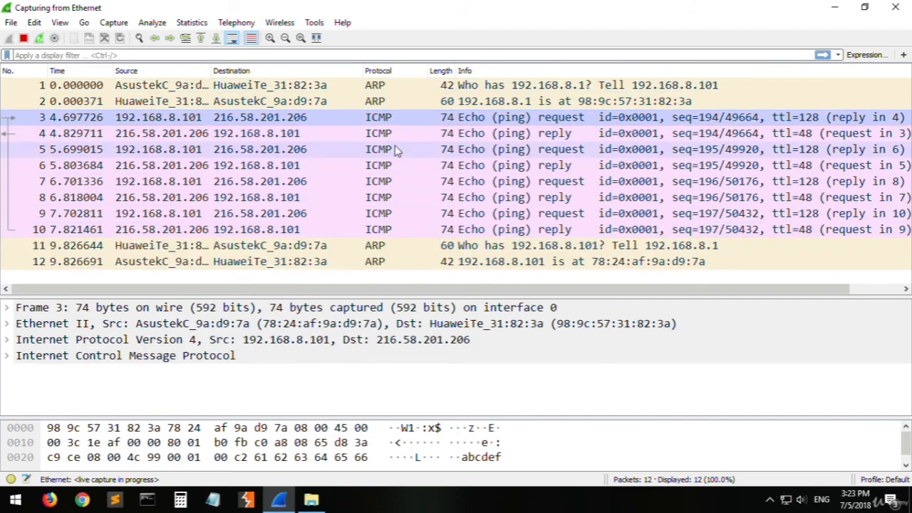
key(Down)
key(Down)
key(Down)
key(Down)
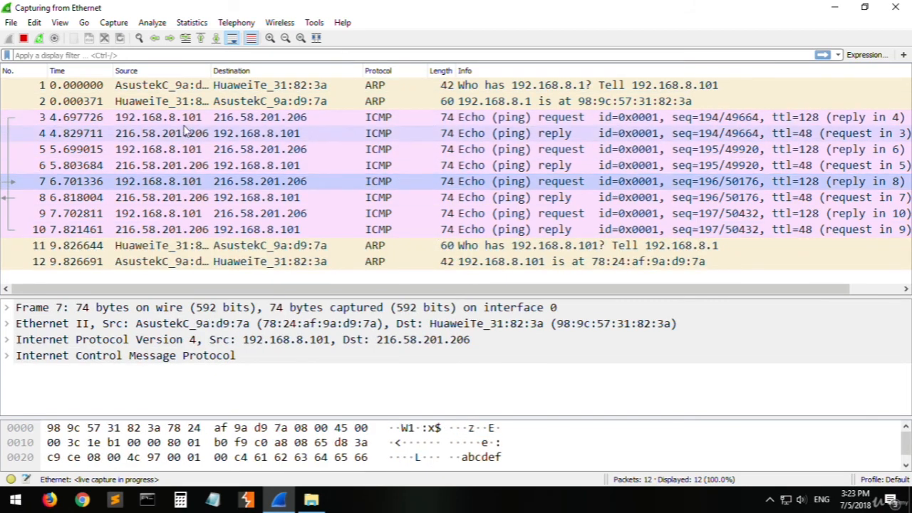
click(178, 123)
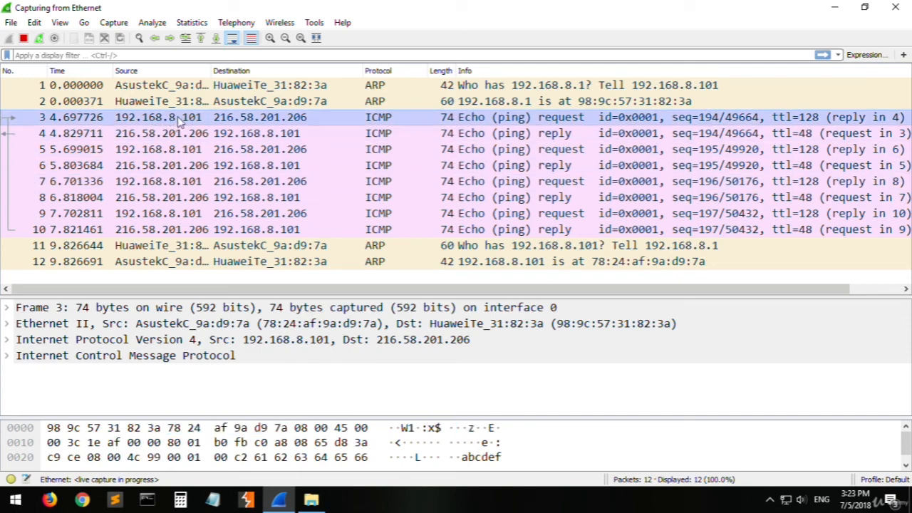
- Run ipconfig in Command Prompt to check the Ethernet adapter's IPv4 address against the captured packets' source address
click(147, 498)
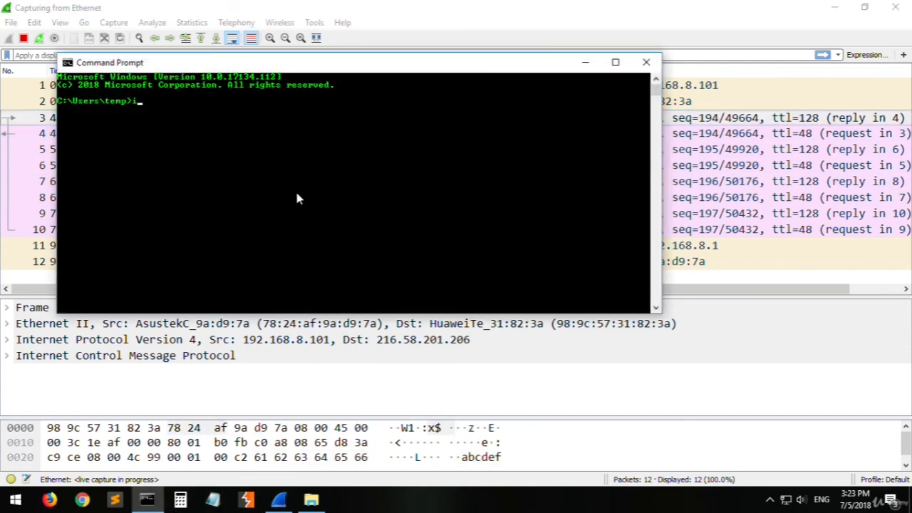
text(ipconfig)
key(Return)
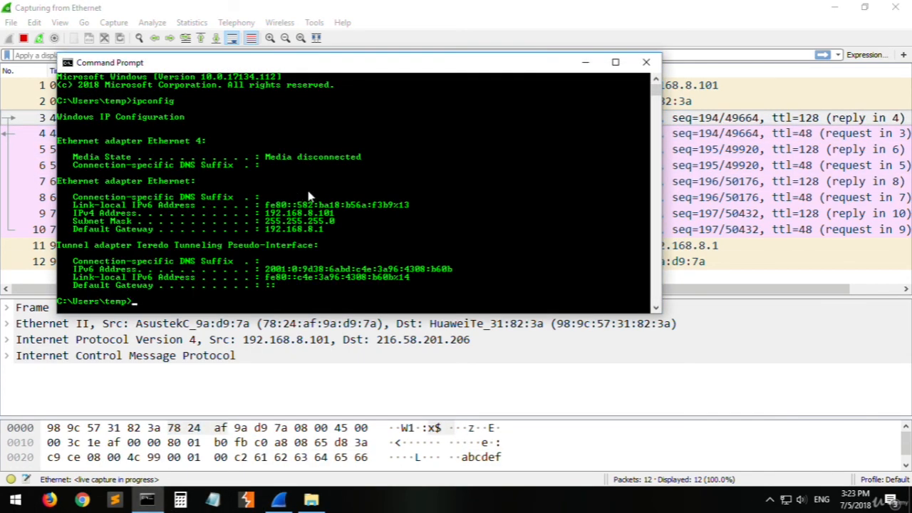
click(331, 213)
drag(331, 213, 308, 214)
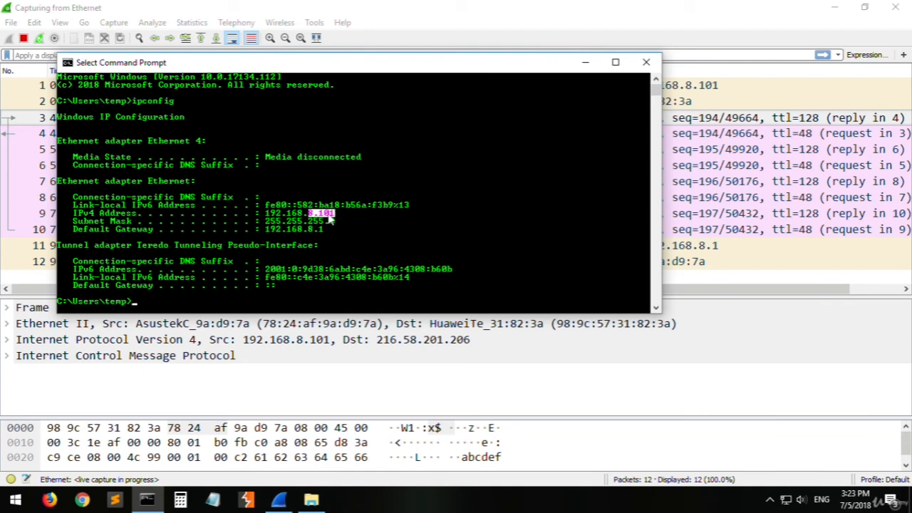
click(585, 62)
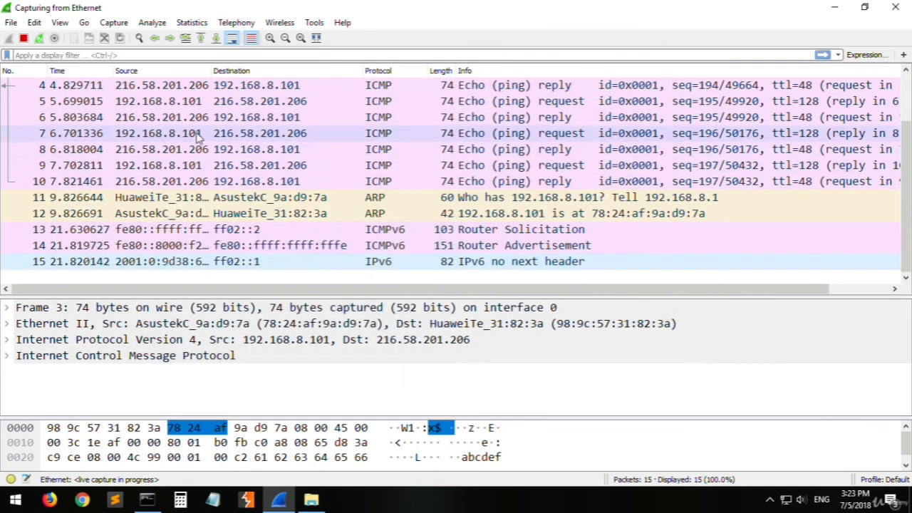
scroll(253, 96, up, 1)
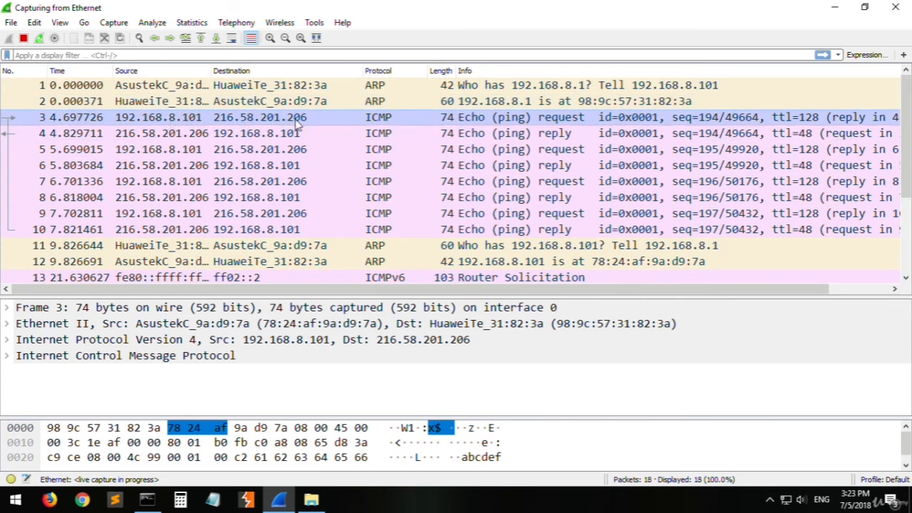
- Switch to Chrome, shrink its window over the capture and load the address 216.58.201.196
click(82, 498)
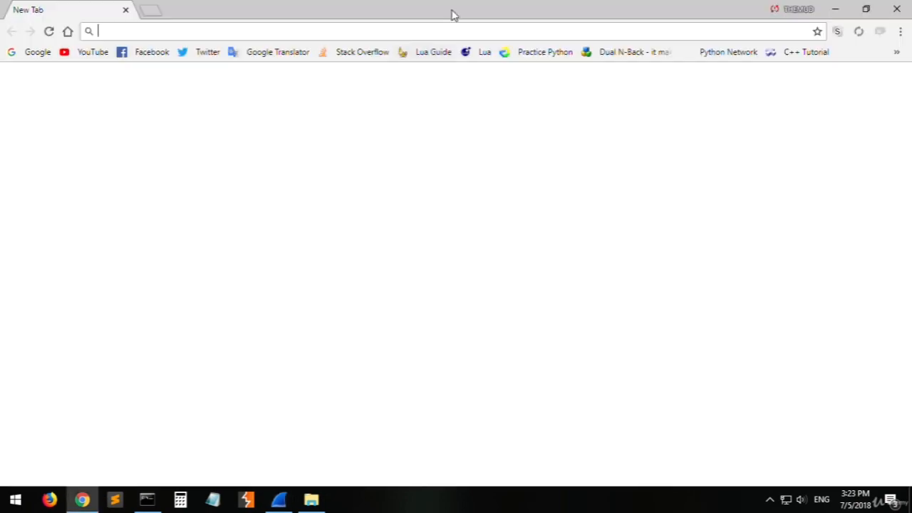
double_click(453, 15)
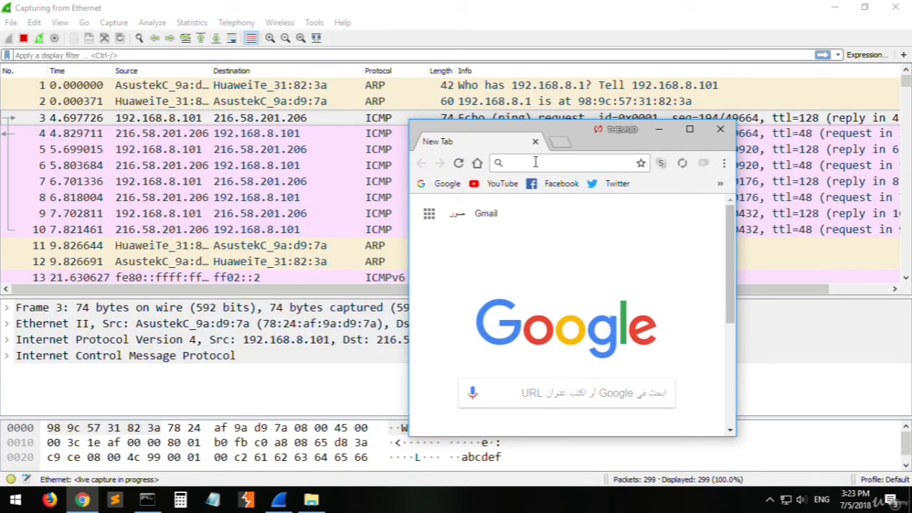
text(216)
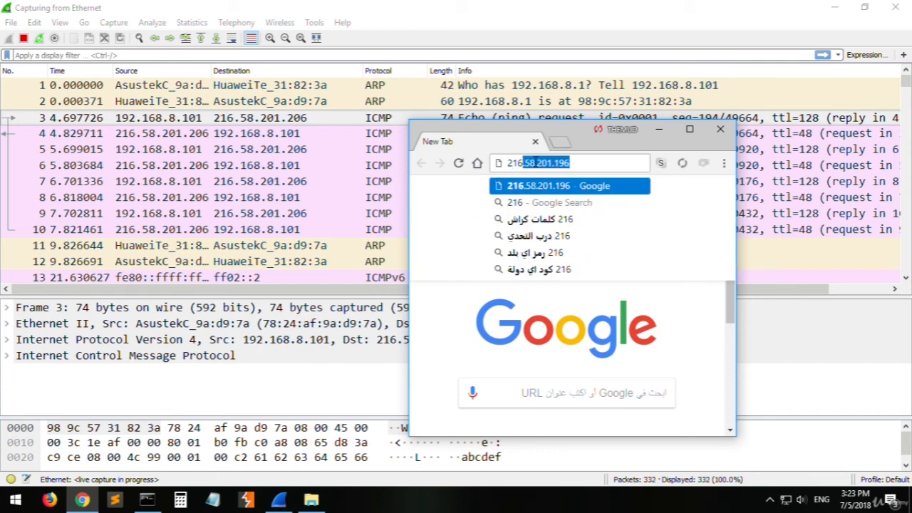
text(.58.10)
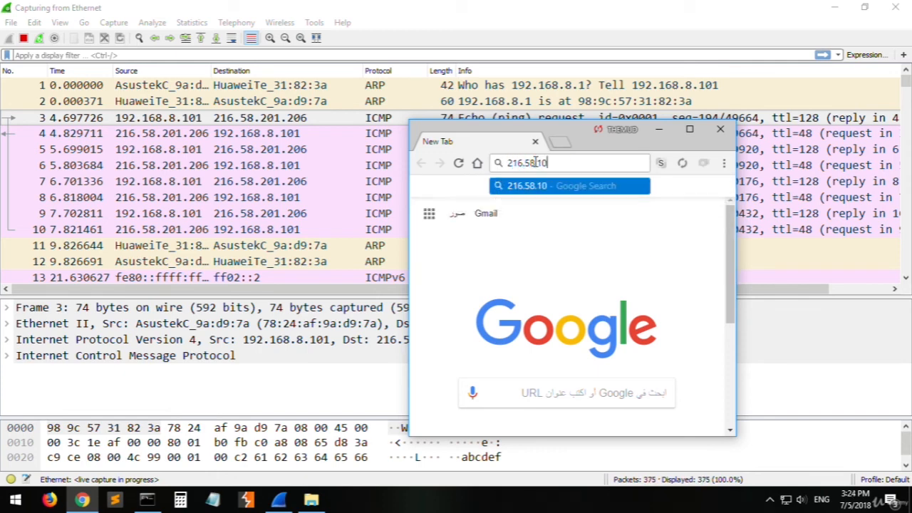
key(BackSpace)
key(BackSpace)
text(2)
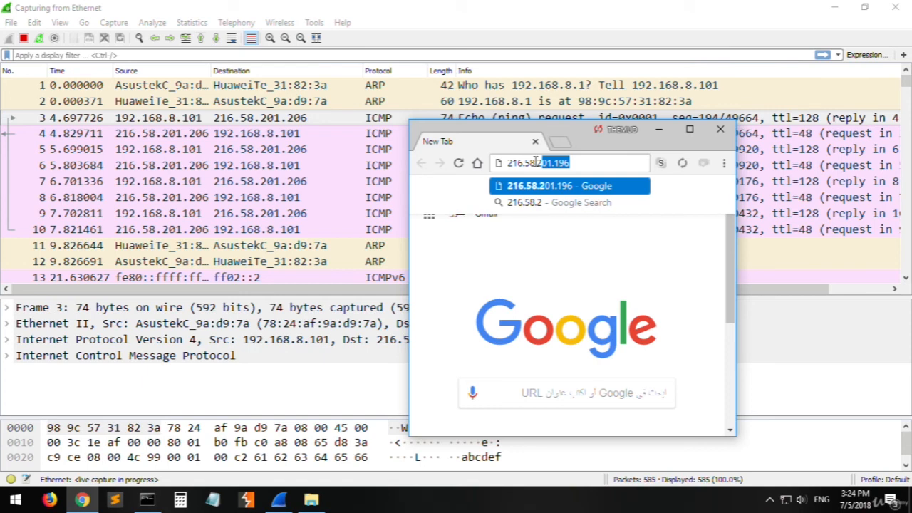
text(01.196)
key(Return)
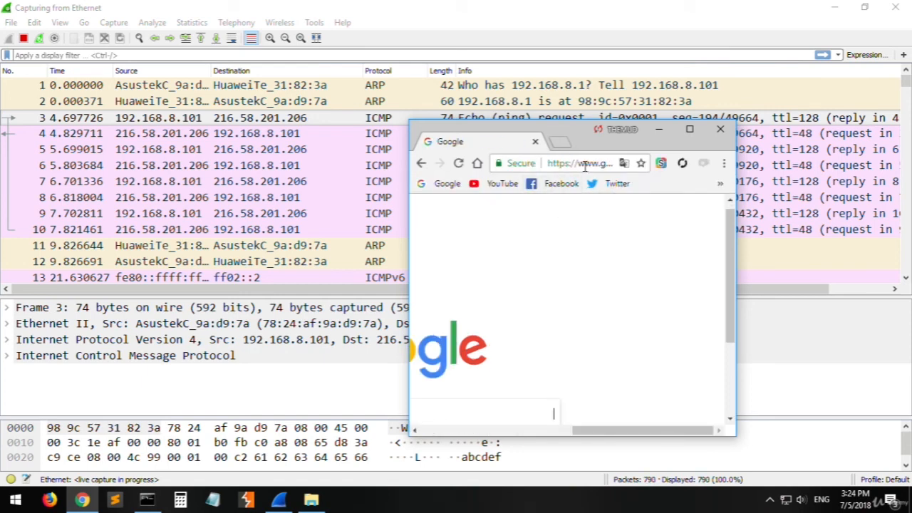
- Load the ping destination address 216.58.201.206 in the browser, and close the tab
click(585, 165)
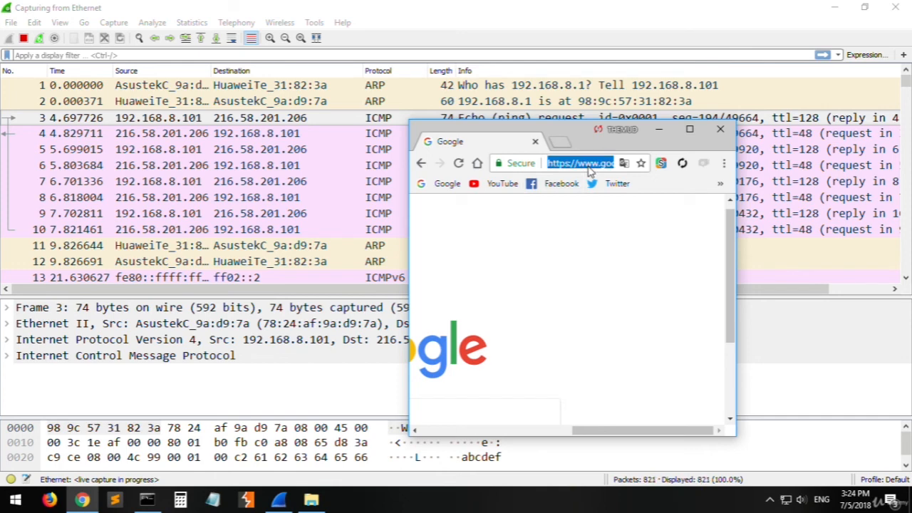
text(216.58.201.20)
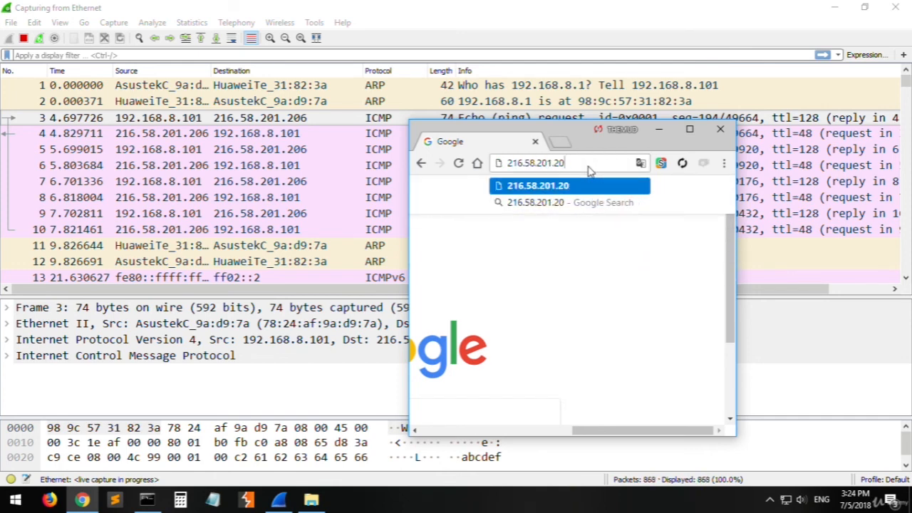
text(6)
key(Return)
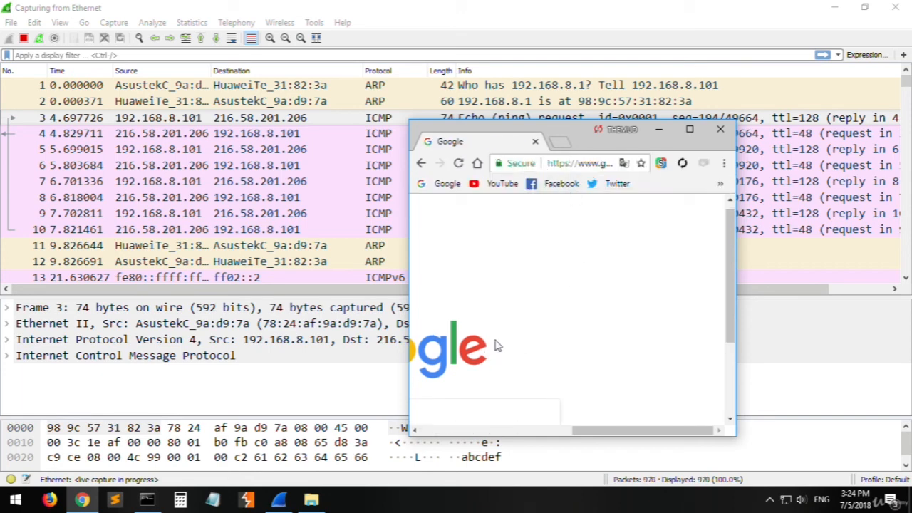
click(536, 142)
- Select the first ICMP echo request in the Wireshark packet list
click(271, 169)
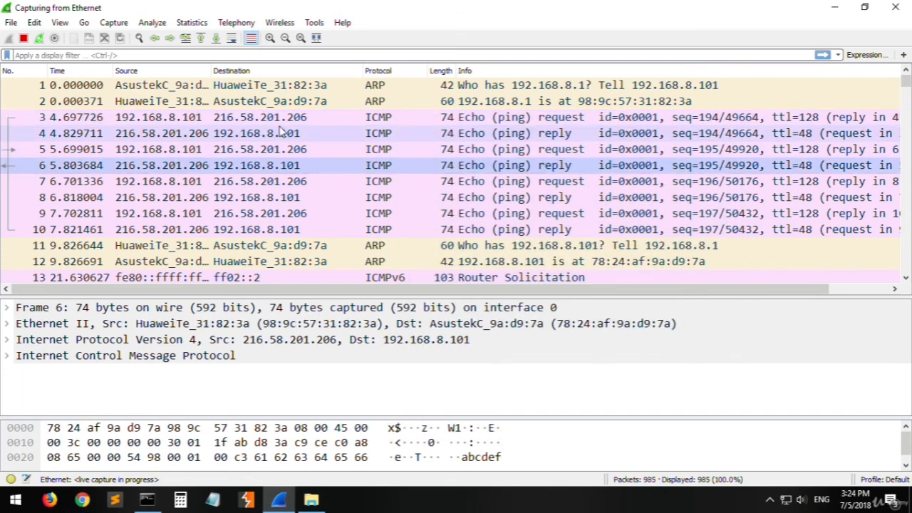
click(320, 500)
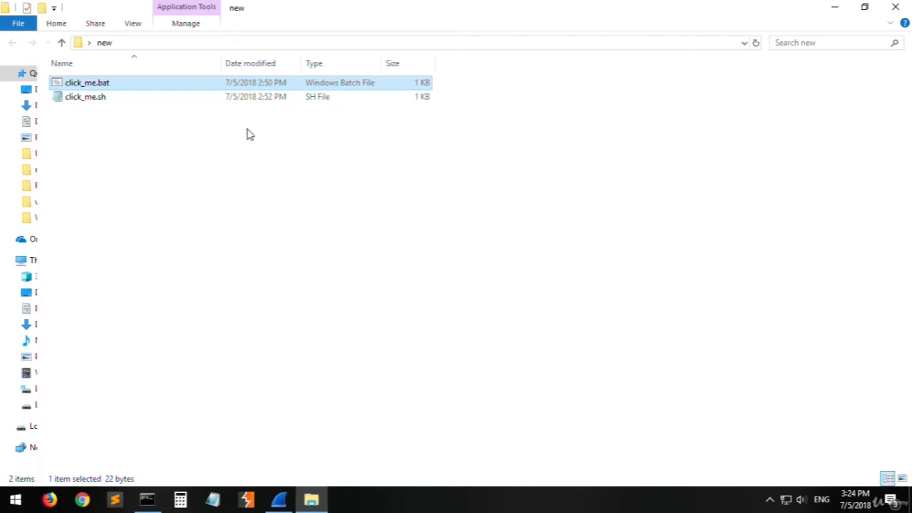
click(324, 500)
click(480, 121)
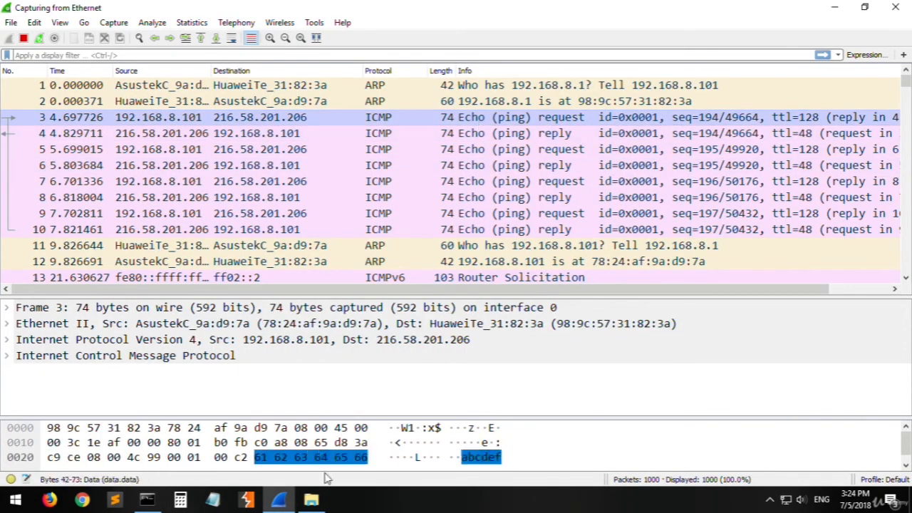
click(311, 500)
click(313, 499)
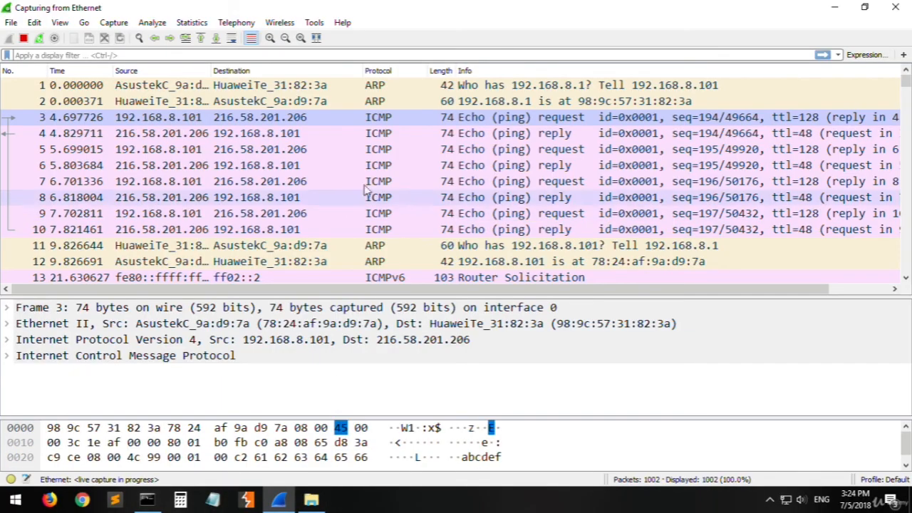
- Open click_me.bat from the new folder in Notepad to check its cls command, and run the batch file again
click(312, 500)
right_click(264, 82)
click(295, 103)
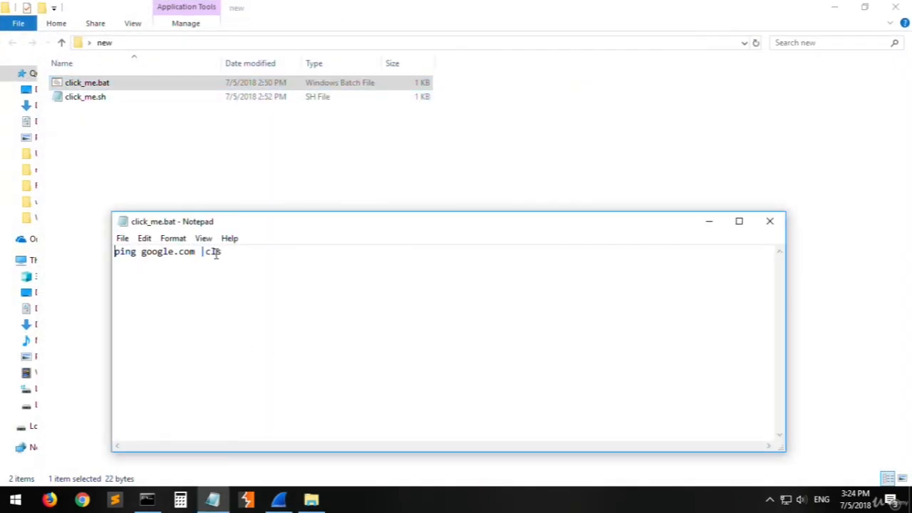
drag(204, 253, 242, 258)
double_click(237, 85)
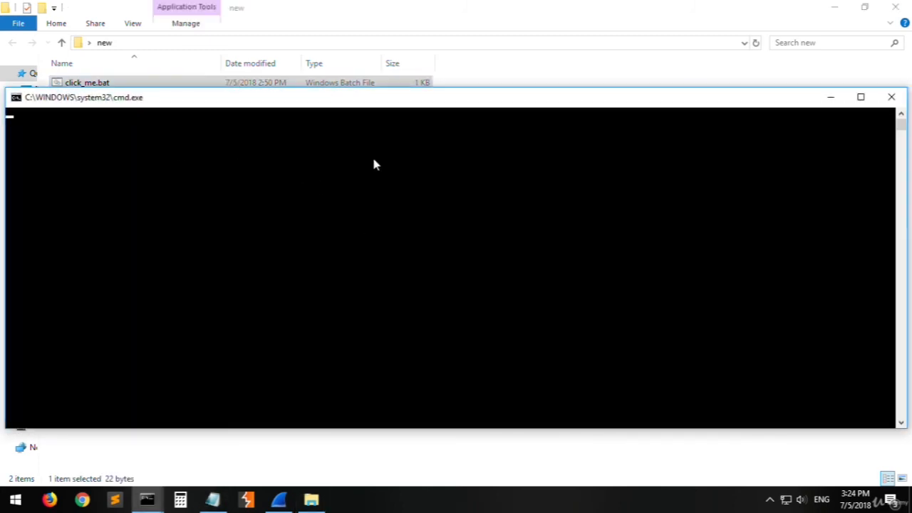
click(317, 462)
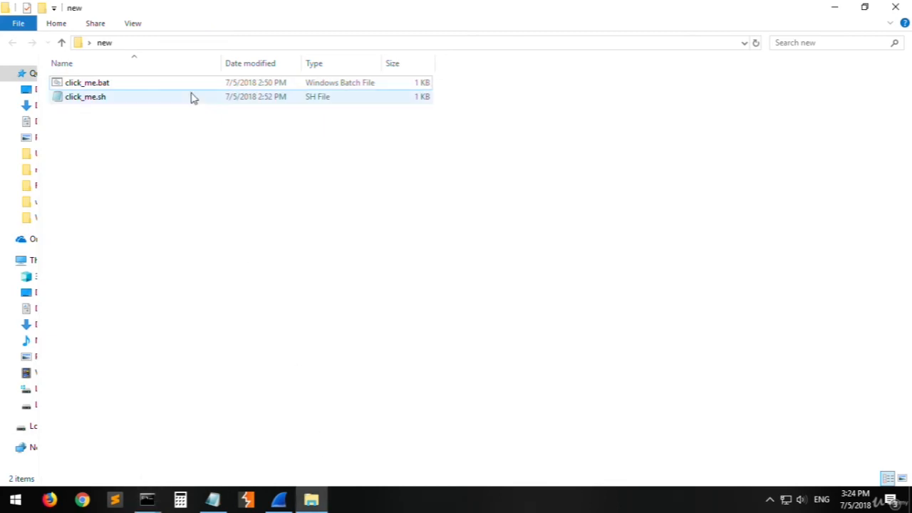
- Open click_me.bat for editing again and examine its ping google.com command
right_click(201, 91)
right_click(191, 86)
click(209, 109)
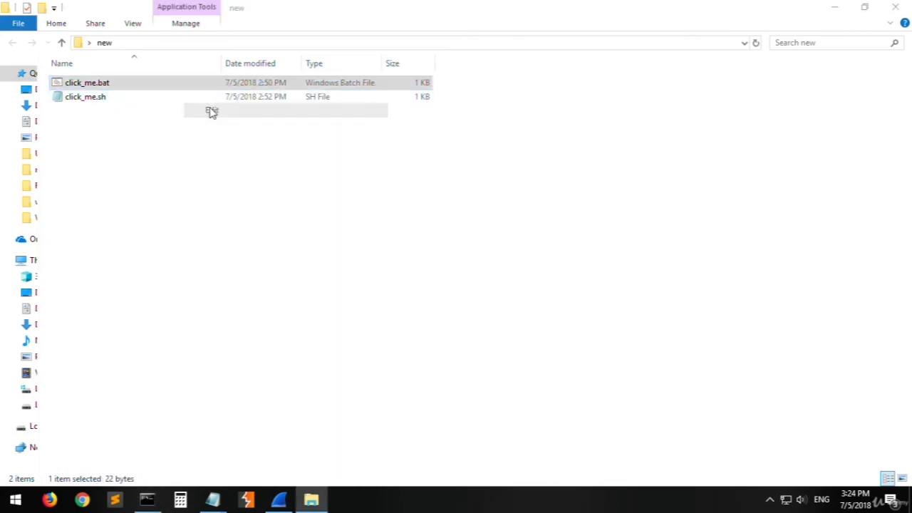
drag(201, 252, 166, 250)
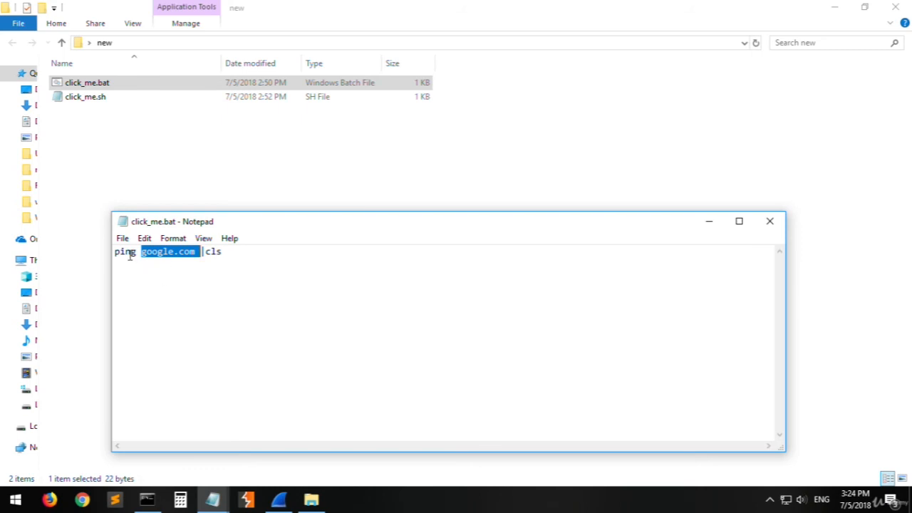
double_click(130, 254)
drag(130, 253, 173, 254)
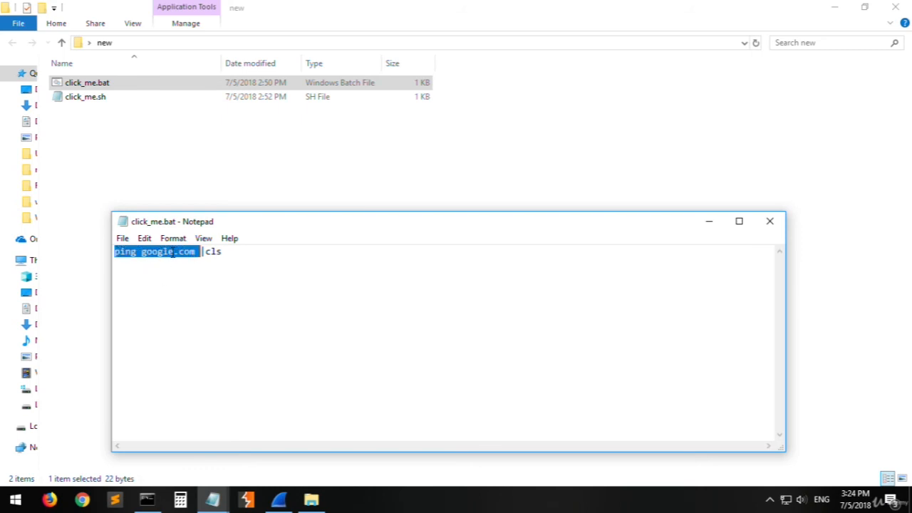
click(219, 267)
- Review the captured ping packets in Wireshark, and return to the click_me.bat script in Notepad
click(279, 500)
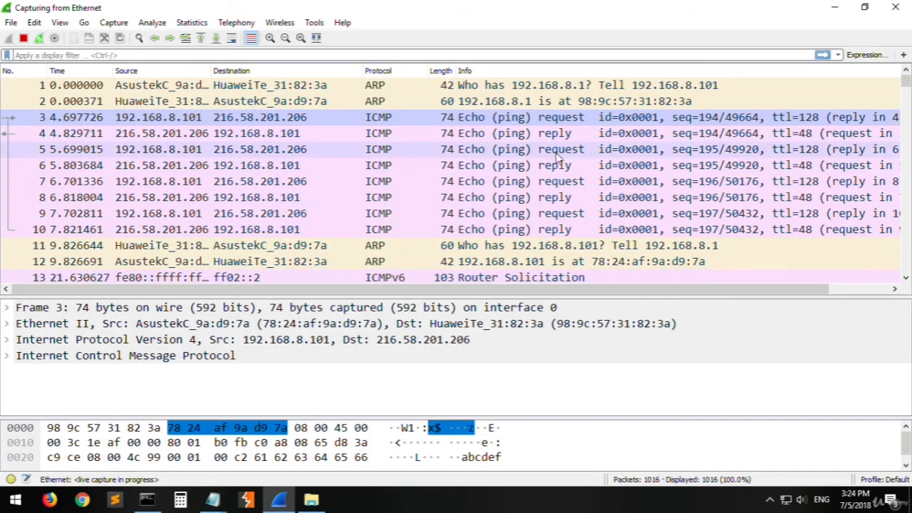
click(329, 501)
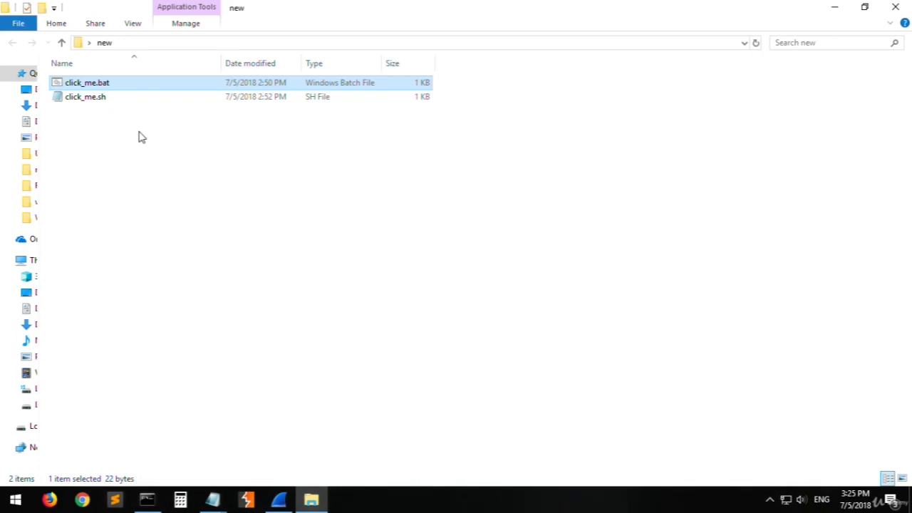
mouse_move(212, 498)
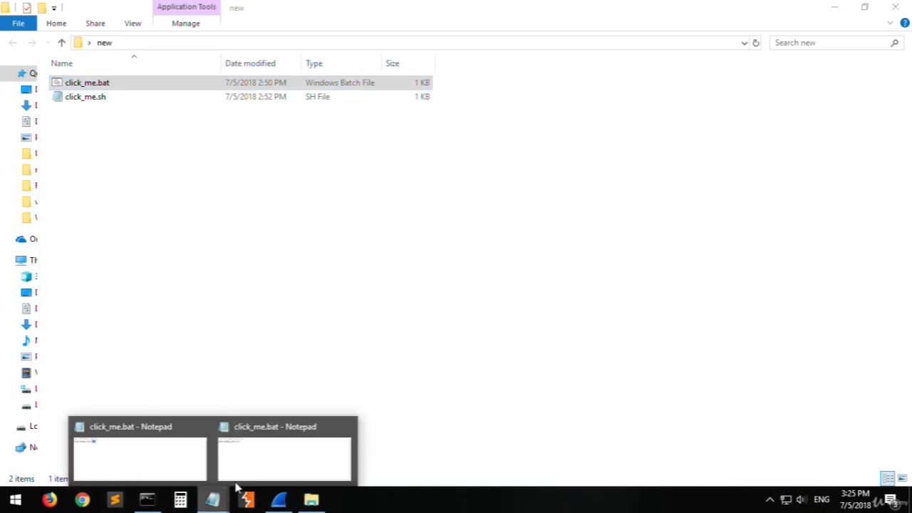
click(269, 456)
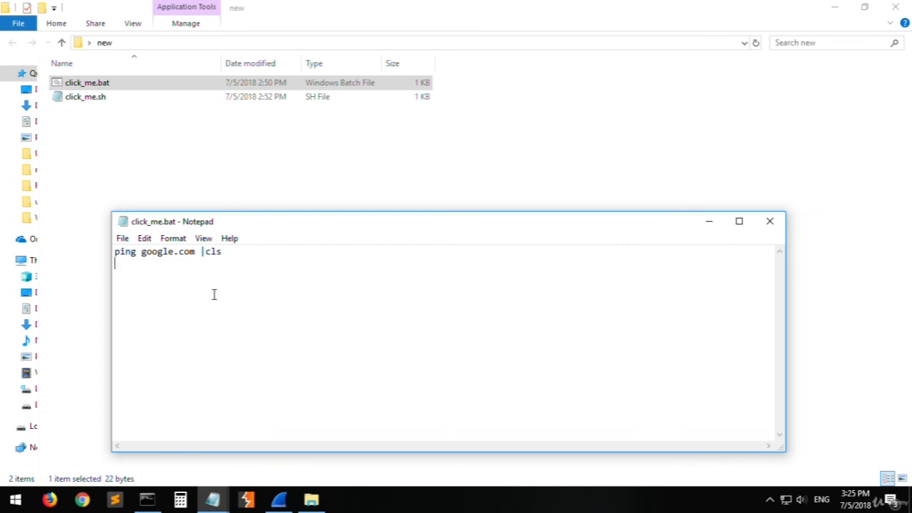
- Examine the google.com target of the ping command in click_me.bat, and close the file
double_click(146, 253)
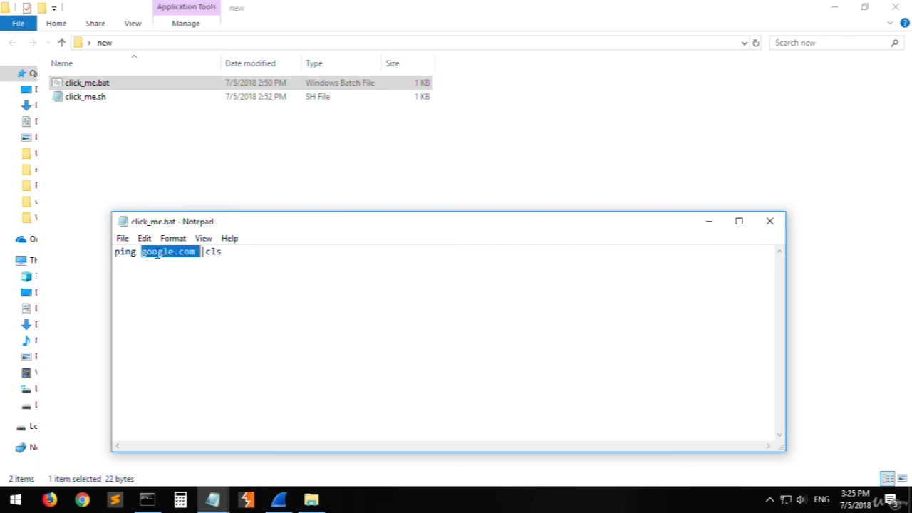
click(219, 264)
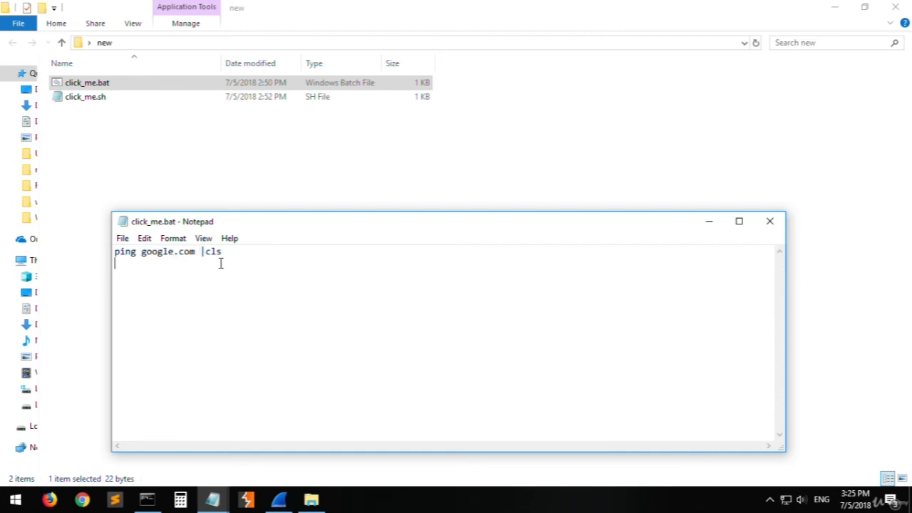
double_click(162, 256)
click(320, 285)
click(770, 220)
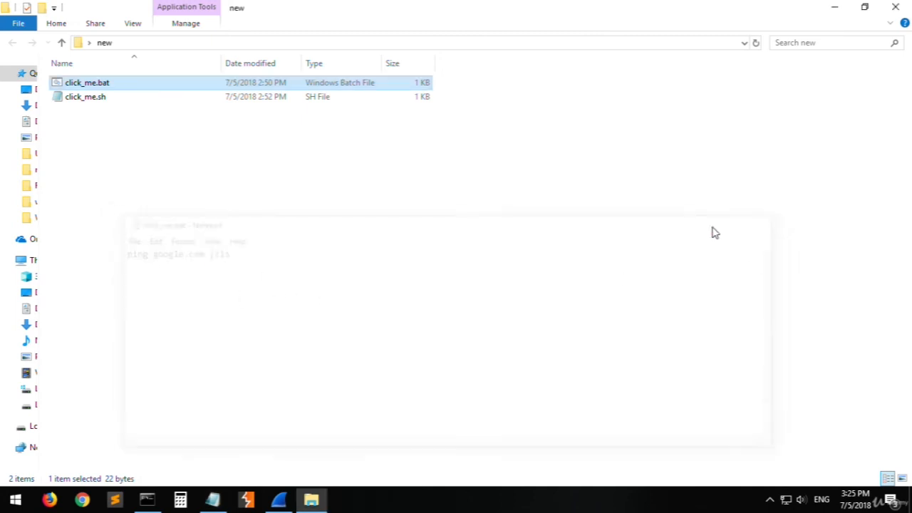
- Switch to Wireshark and look through the captured packets beyond the ping requests and replies
click(280, 499)
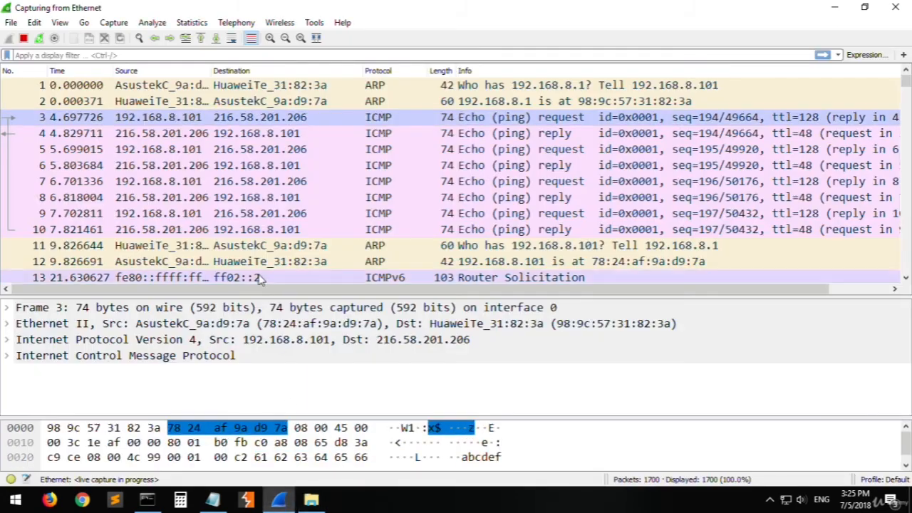
scroll(346, 224, down, 20)
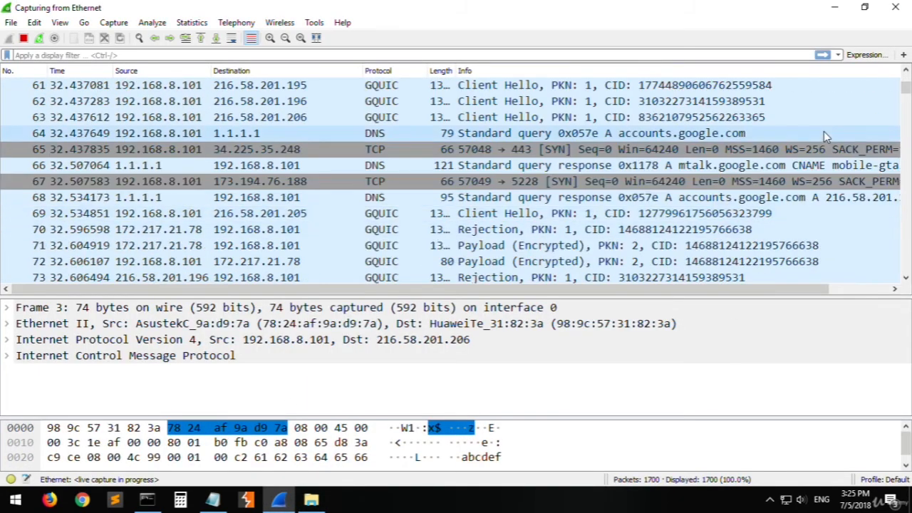
scroll(427, 168, up, 20)
click(279, 459)
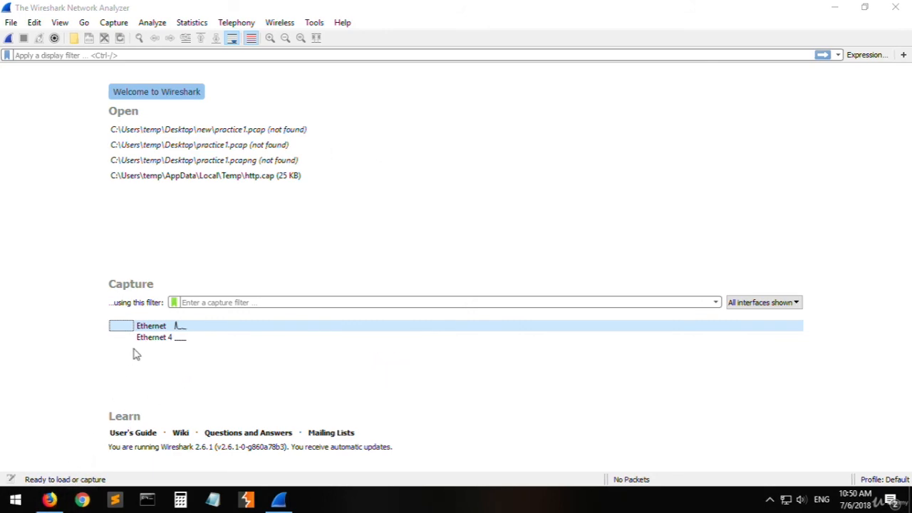
- Switch to Firefox and open the "Login - Web Scraper Testing Ground" result of the "test login http" search in a new tab
click(56, 501)
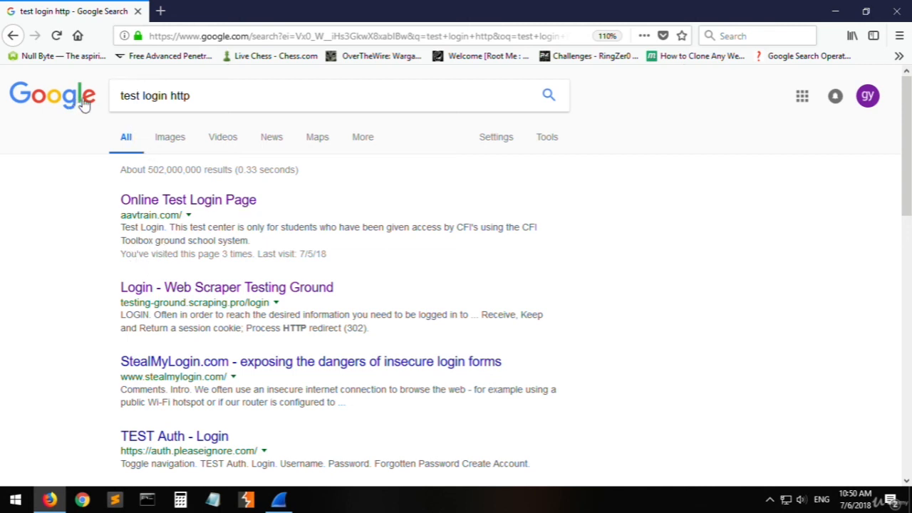
drag(130, 99, 195, 99)
click(184, 102)
click(43, 223)
middle_click(197, 290)
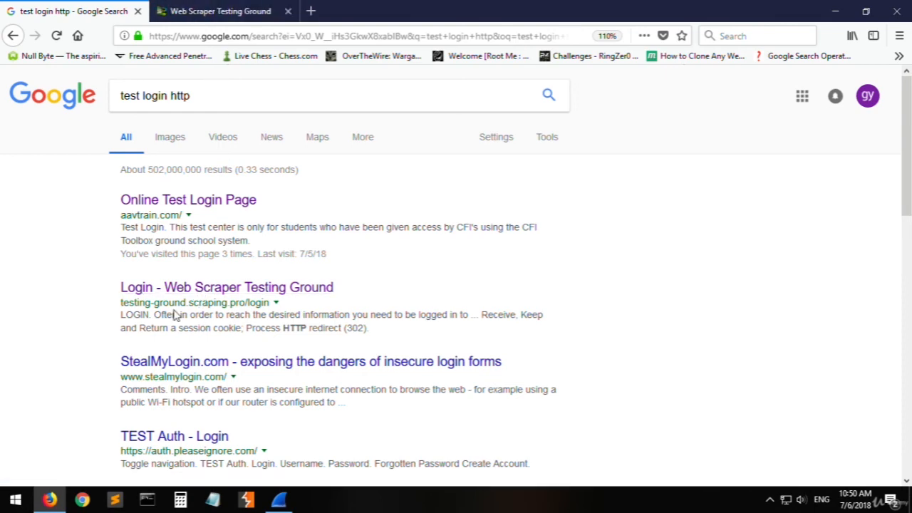
drag(138, 300, 214, 305)
click(259, 308)
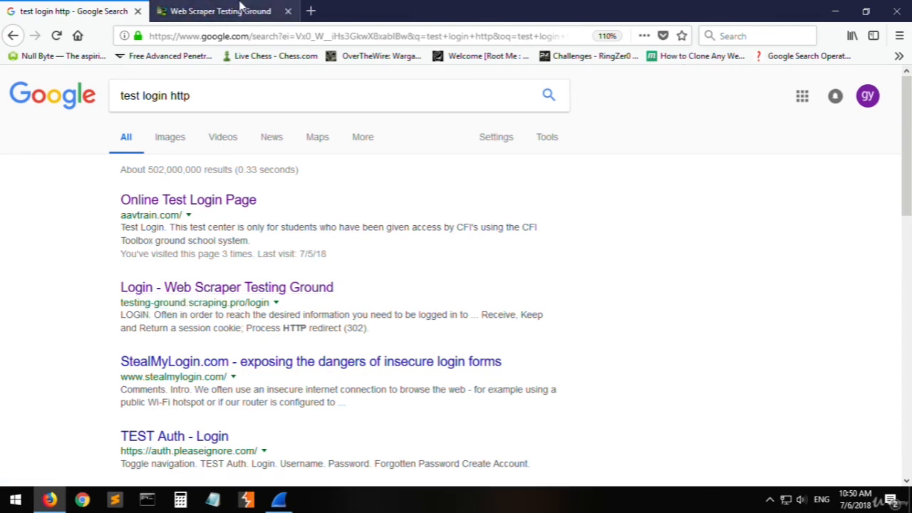
click(221, 11)
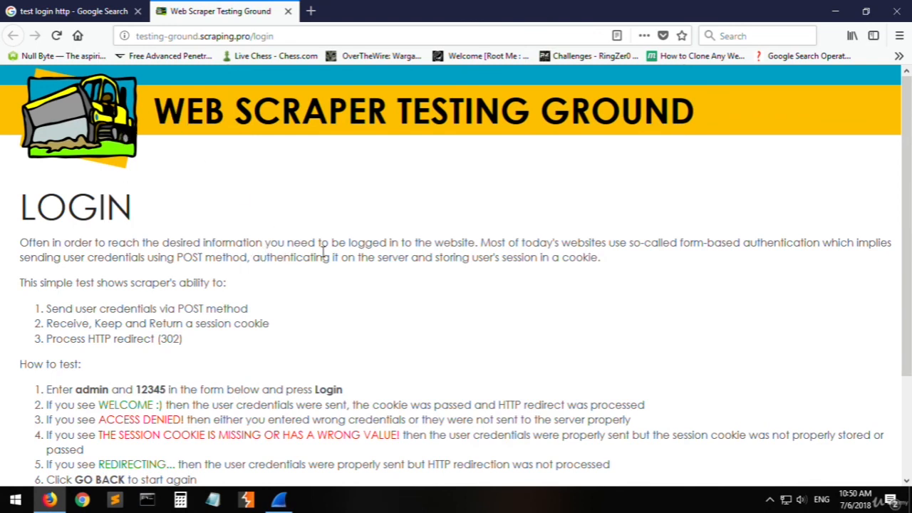
- Examine the test user name and password given in the login page's "How to test" instructions
scroll(352, 344, down, 3)
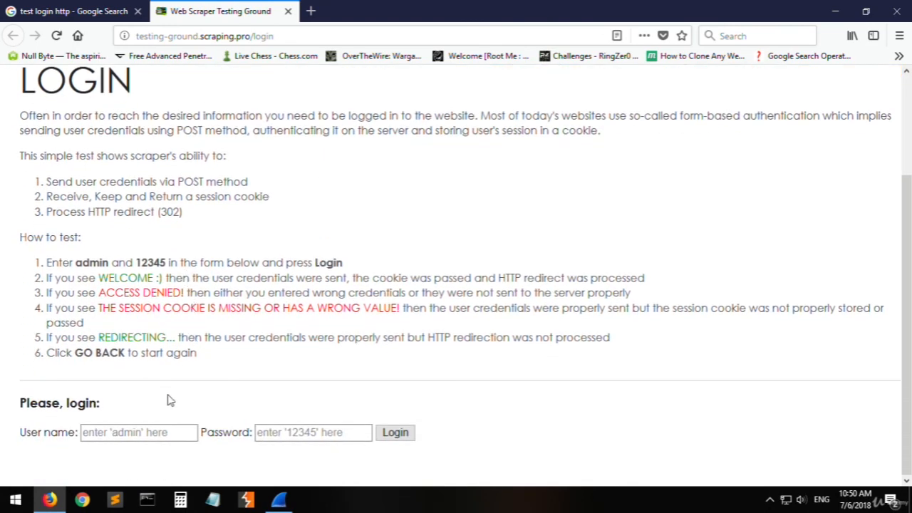
double_click(84, 264)
double_click(156, 262)
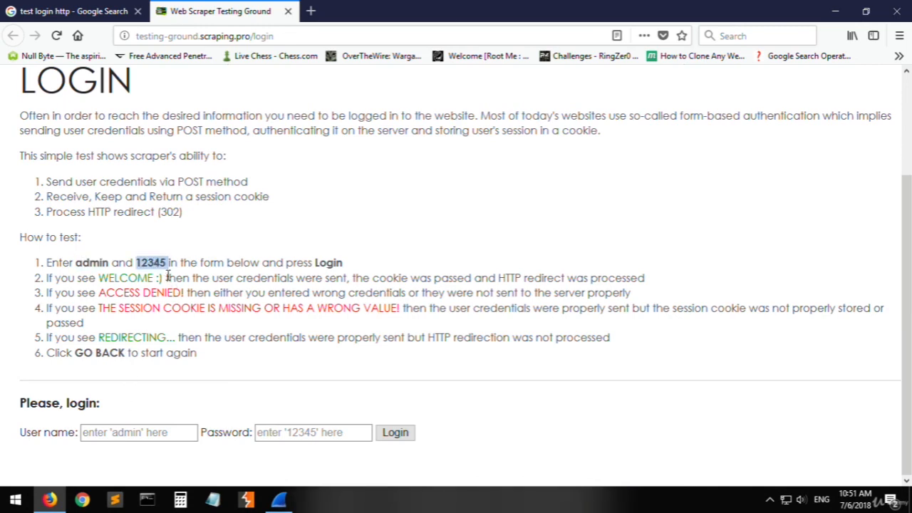
- Start a live capture on the Ethernet interface in Wireshark, and return to the login page in Firefox
click(278, 499)
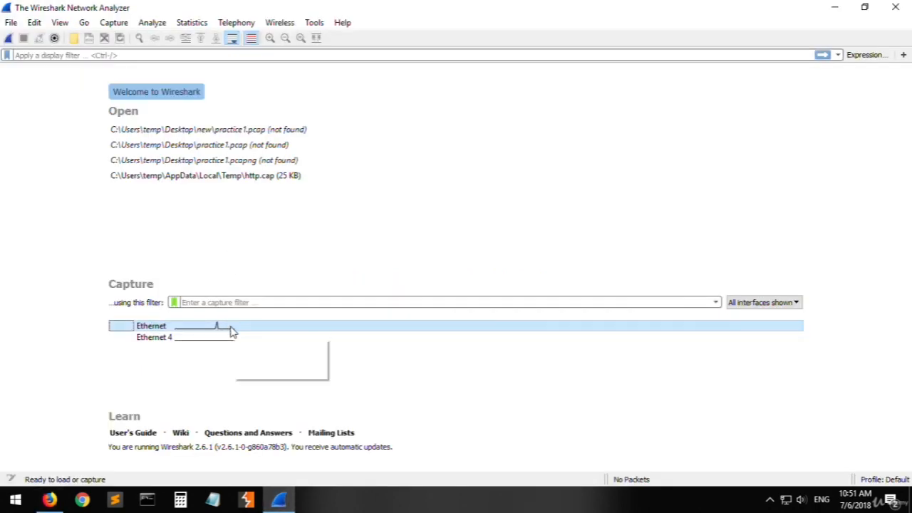
double_click(232, 329)
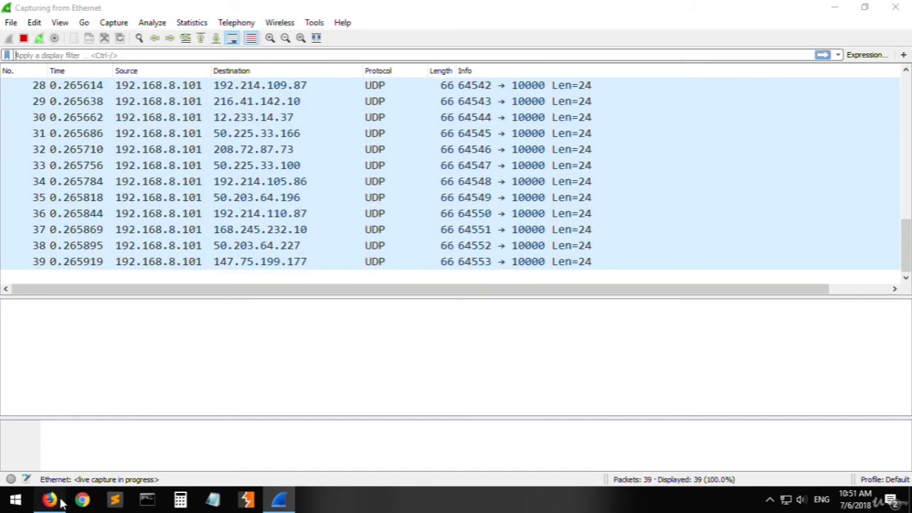
click(49, 499)
click(279, 499)
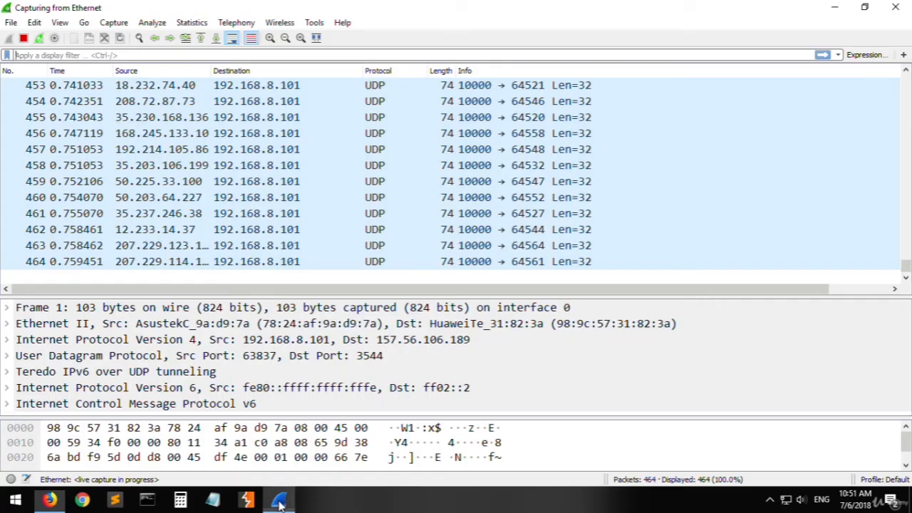
click(279, 500)
- Fill in the login form with the user name admin and the test account's password
click(181, 434)
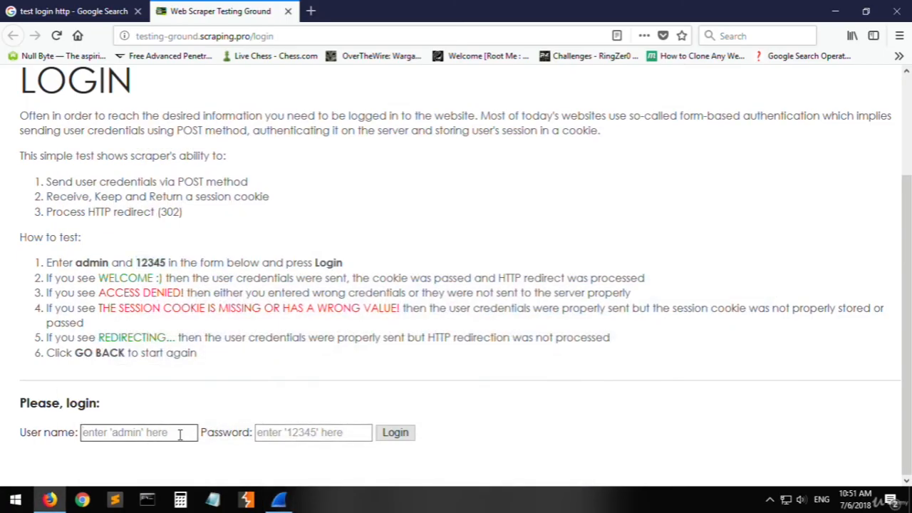
text(admin)
key(Tab)
text(1)
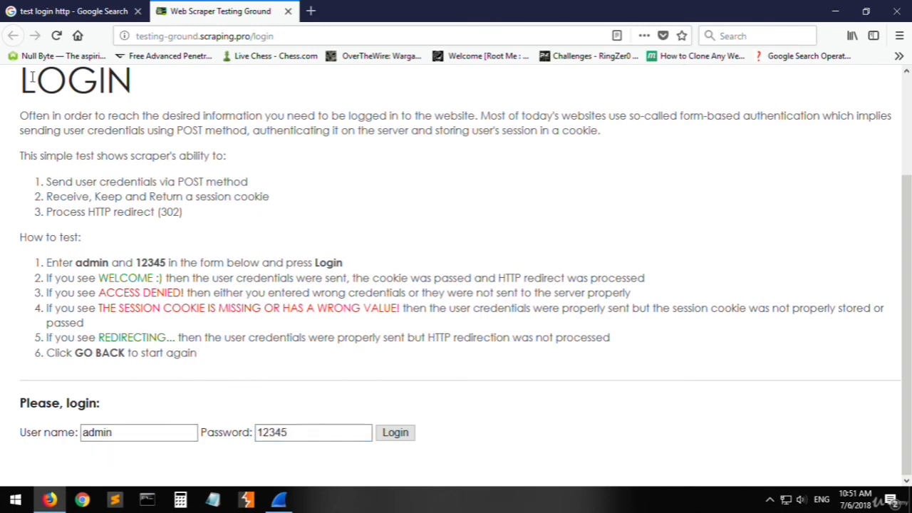
- Check the site's connection security information, and submit the login form
click(125, 35)
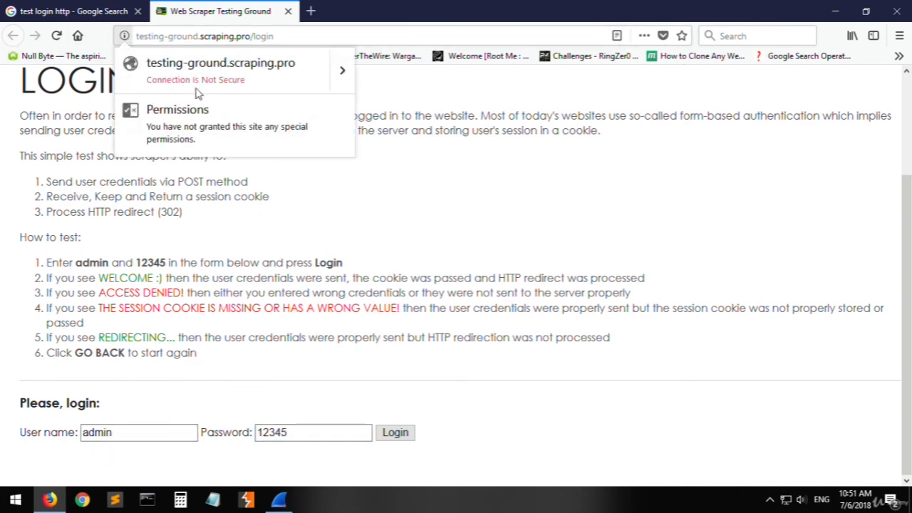
click(305, 264)
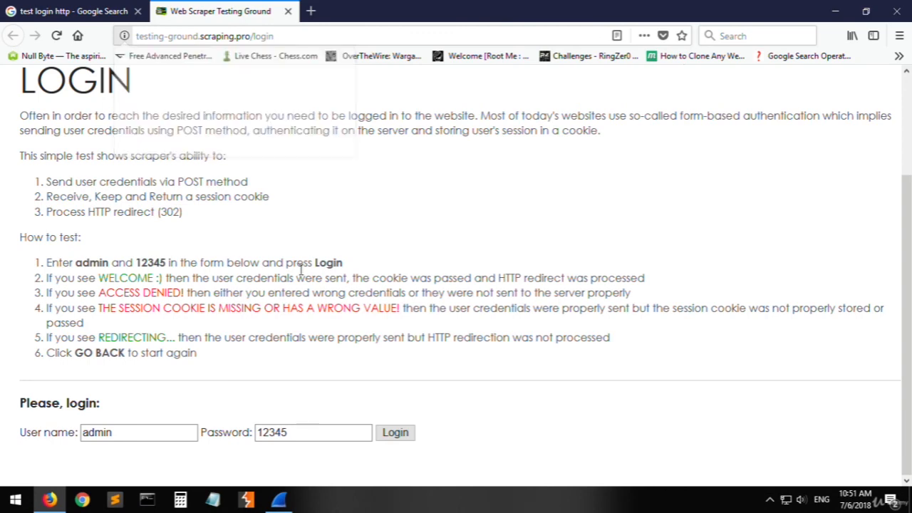
click(398, 436)
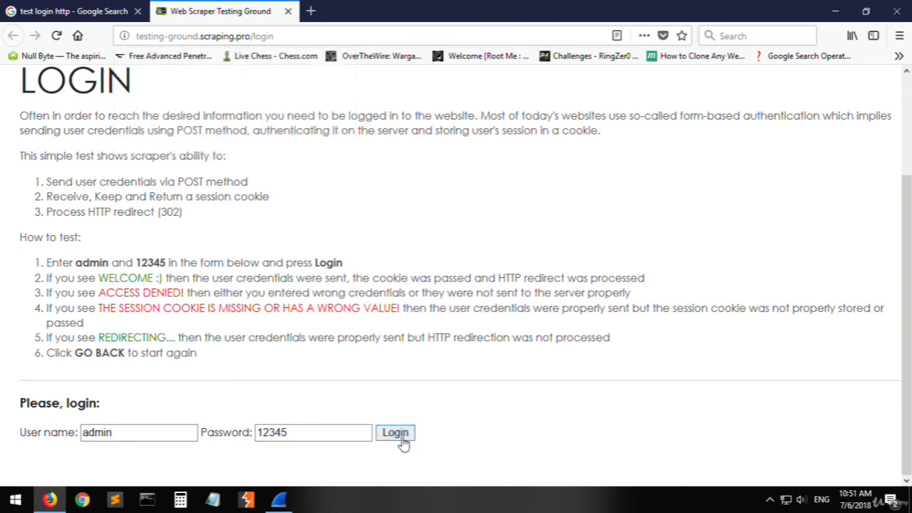
scroll(275, 382, down, 3)
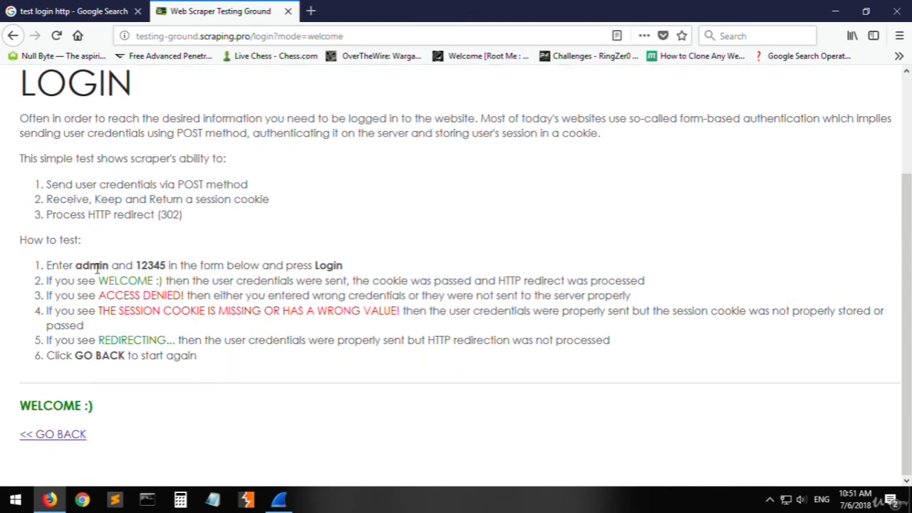
- Stop the Ethernet capture in Wireshark and select the HTTP POST /login?mode=login packet
click(278, 499)
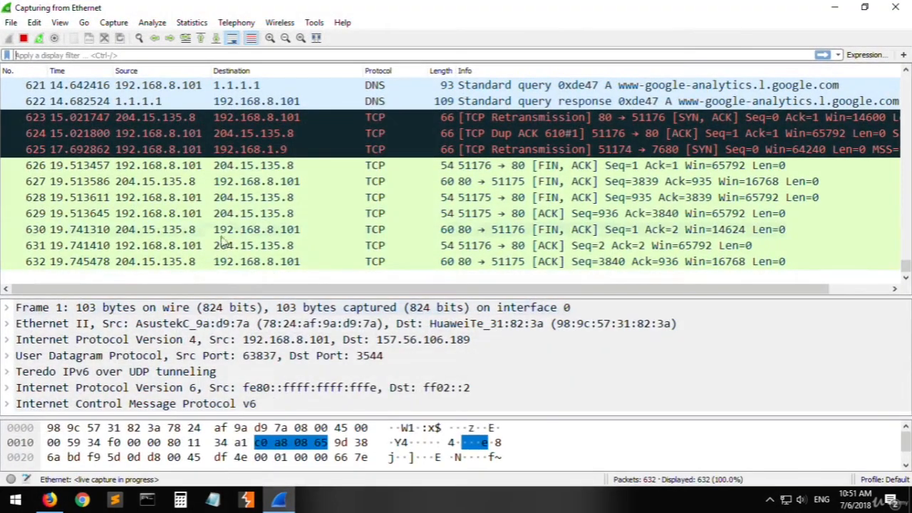
click(23, 38)
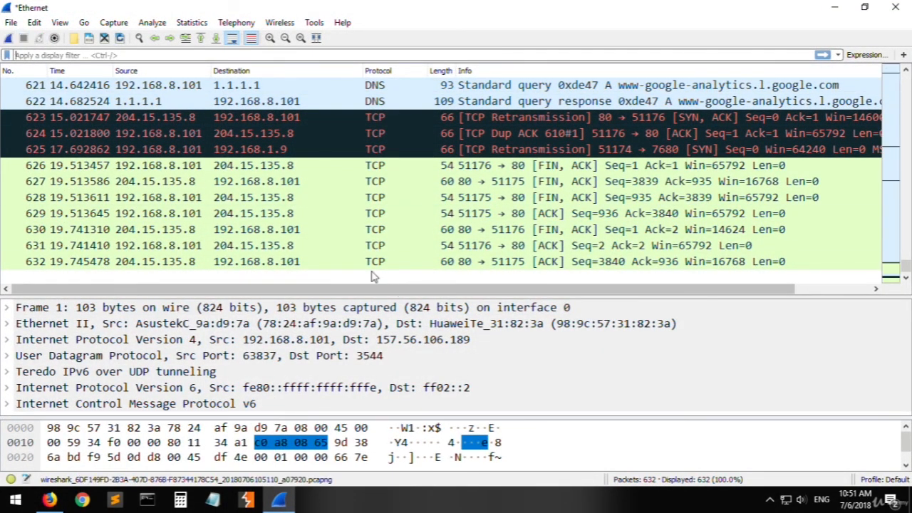
click(296, 172)
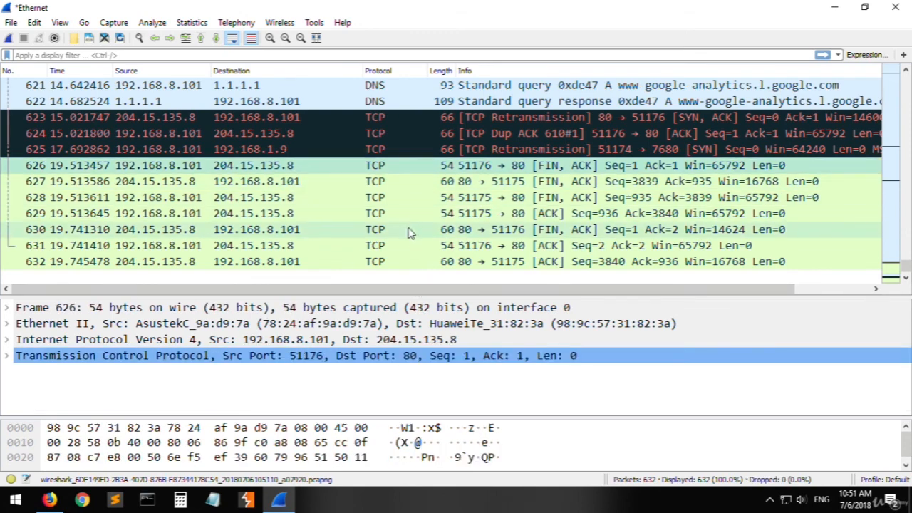
scroll(408, 235, up, 8)
scroll(411, 245, down, 1)
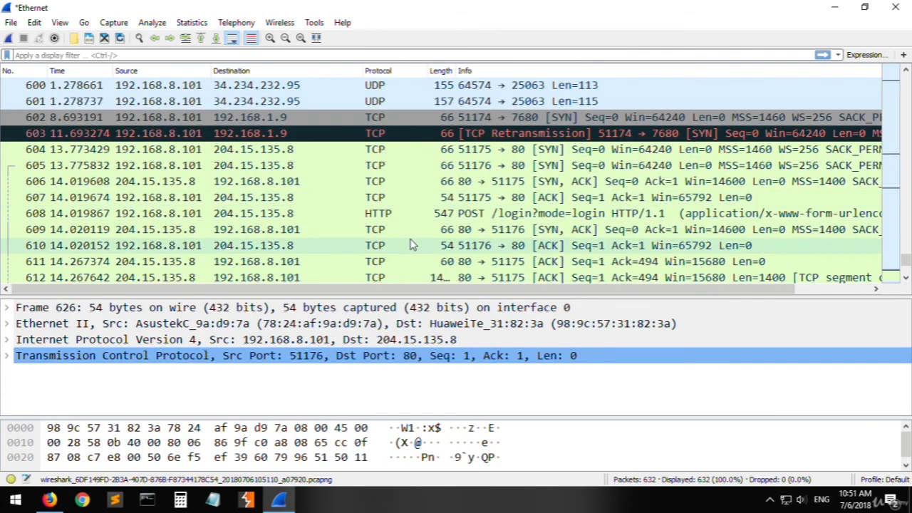
click(417, 213)
scroll(420, 228, down, 7)
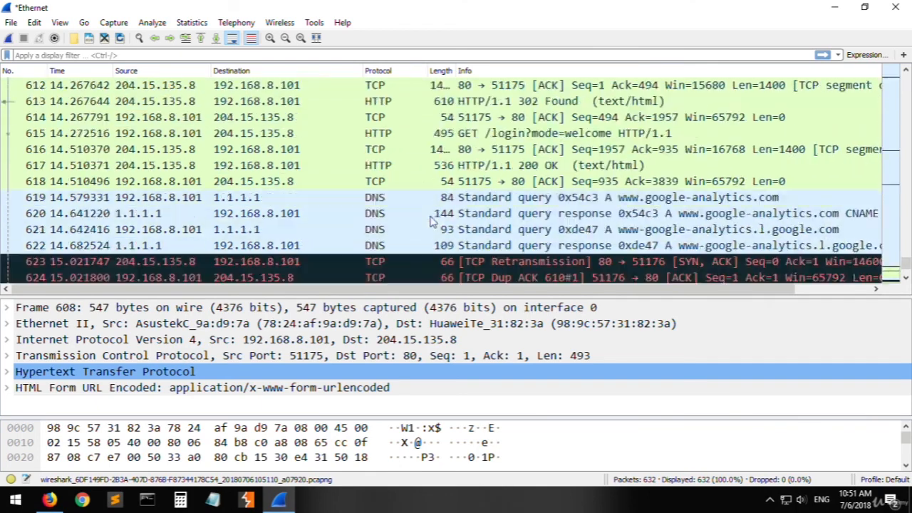
scroll(420, 228, up, 7)
- Filter the packet list with the display filter http
click(260, 54)
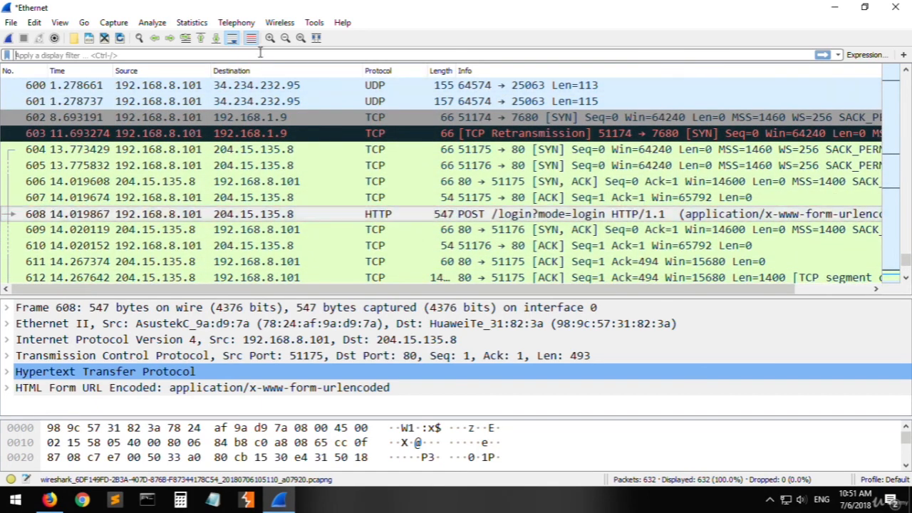
text(http)
key(Return)
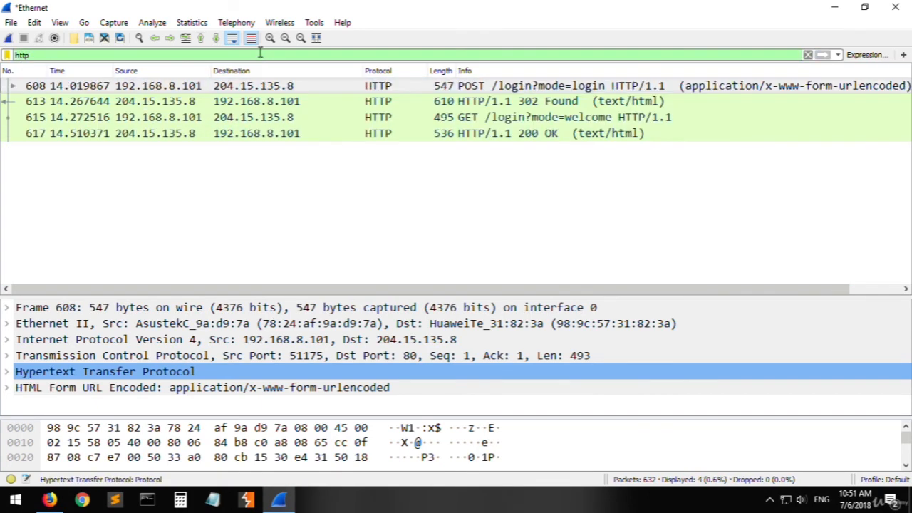
- Open the POST /login?mode=login packet in its own window and expand its HTML Form URL Encoded data
double_click(492, 91)
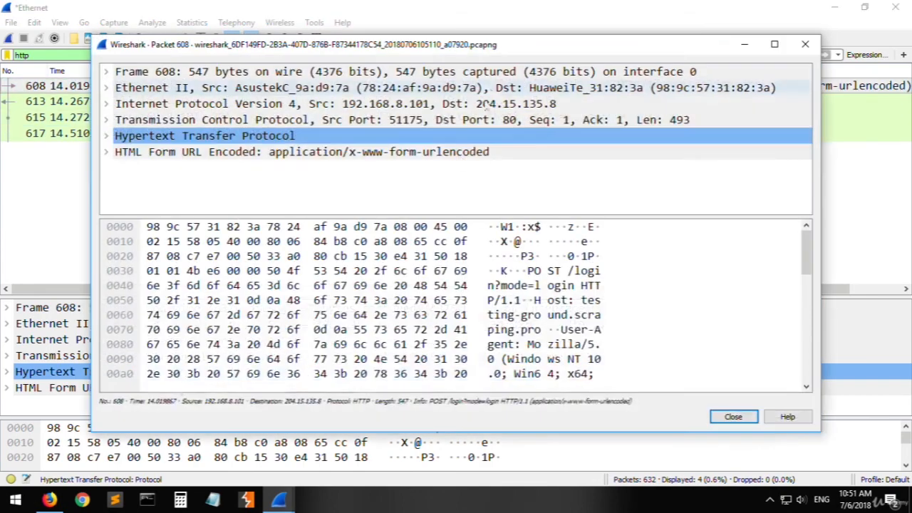
click(106, 152)
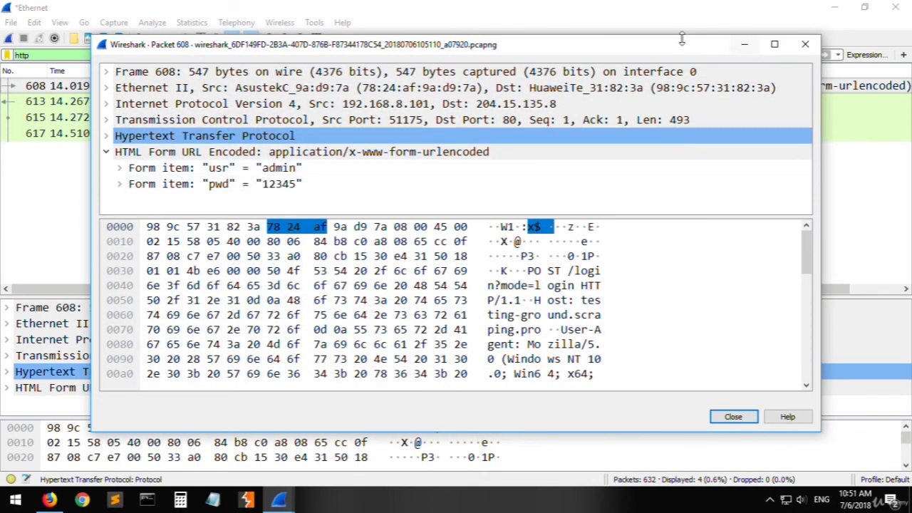
drag(680, 44, 698, 194)
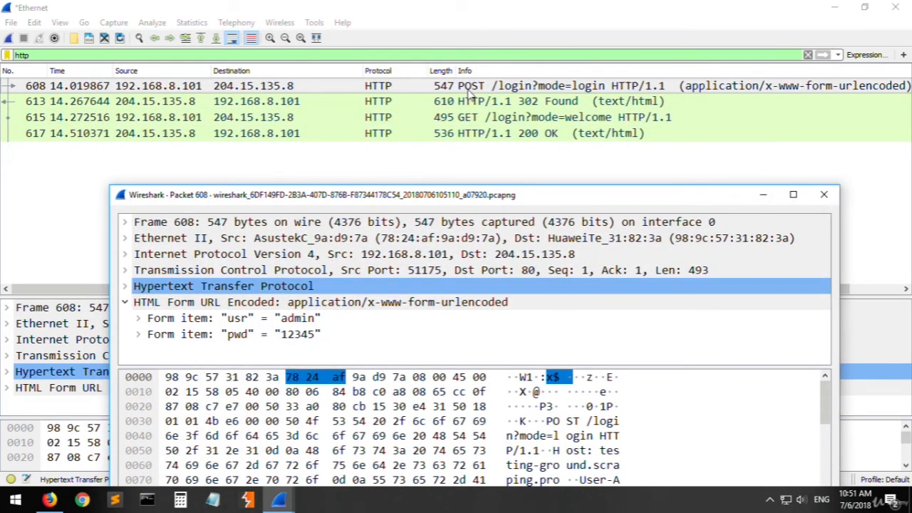
drag(454, 198, 396, 72)
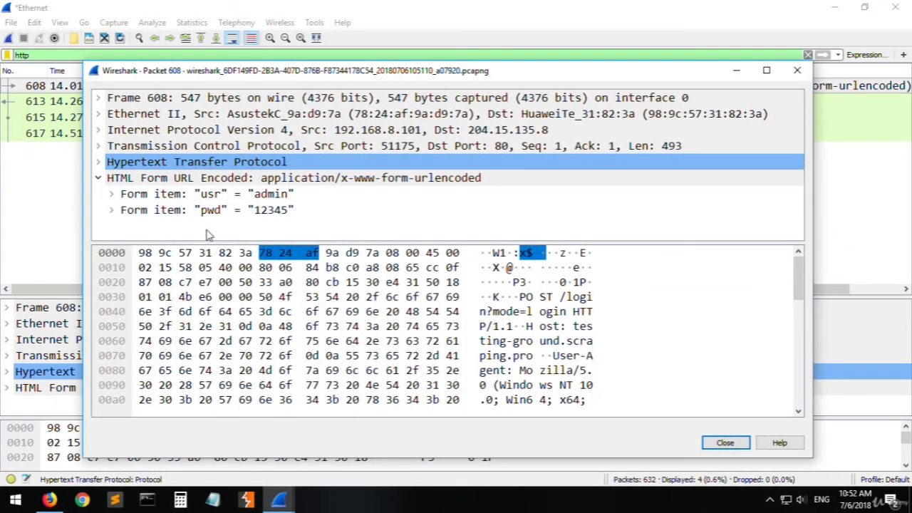
- Inspect the usr and pwd form items and their bytes, and close the packet window
click(217, 198)
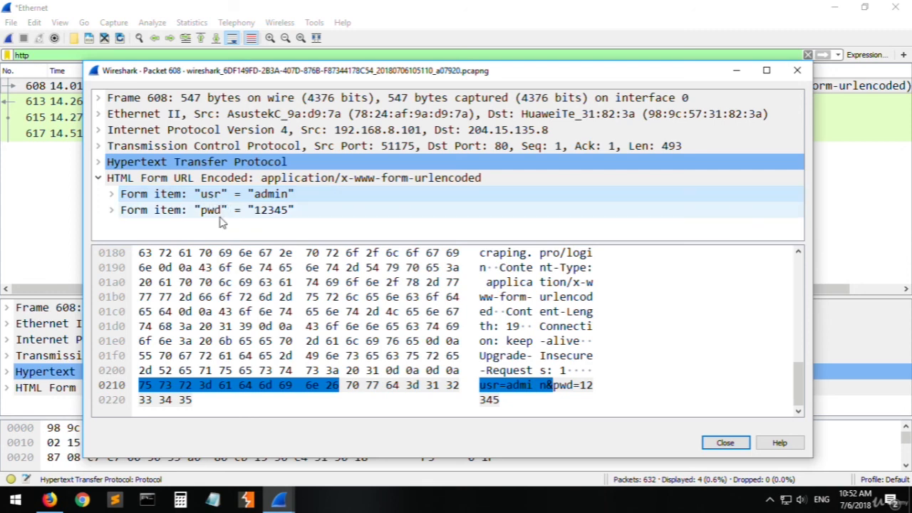
click(215, 210)
click(271, 198)
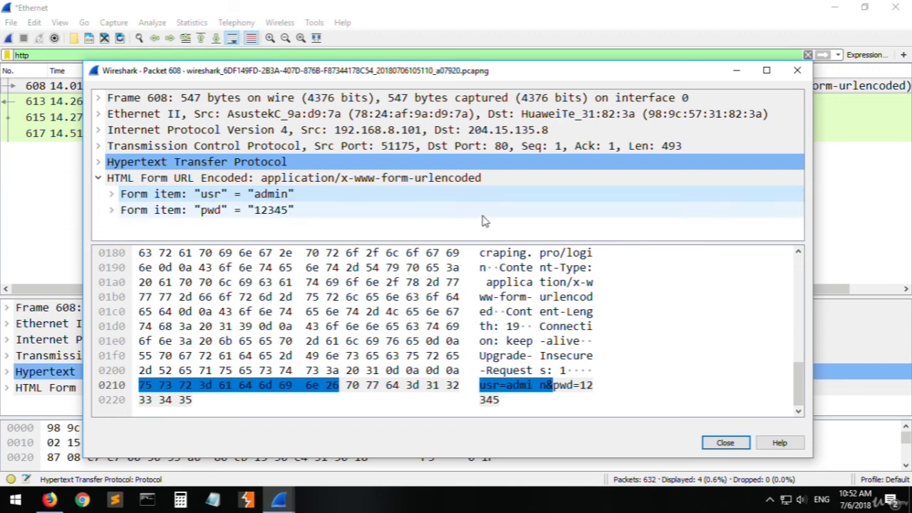
click(292, 214)
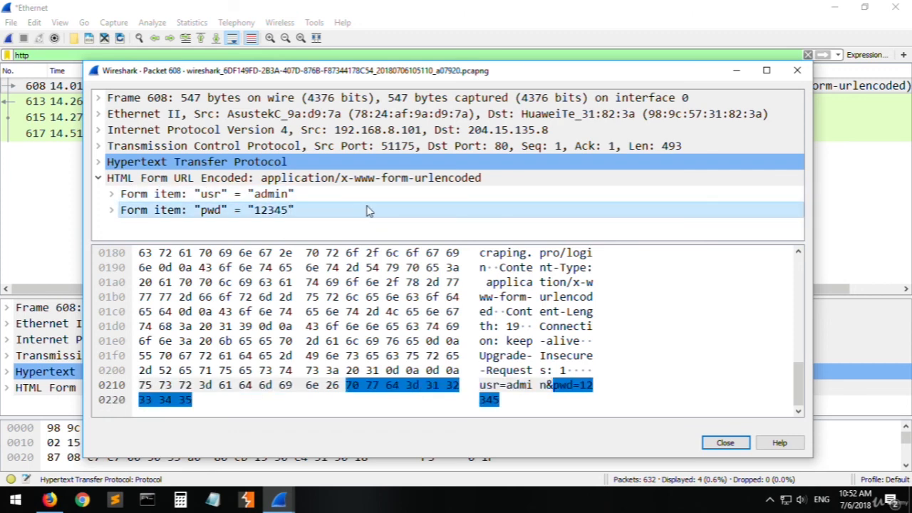
click(739, 445)
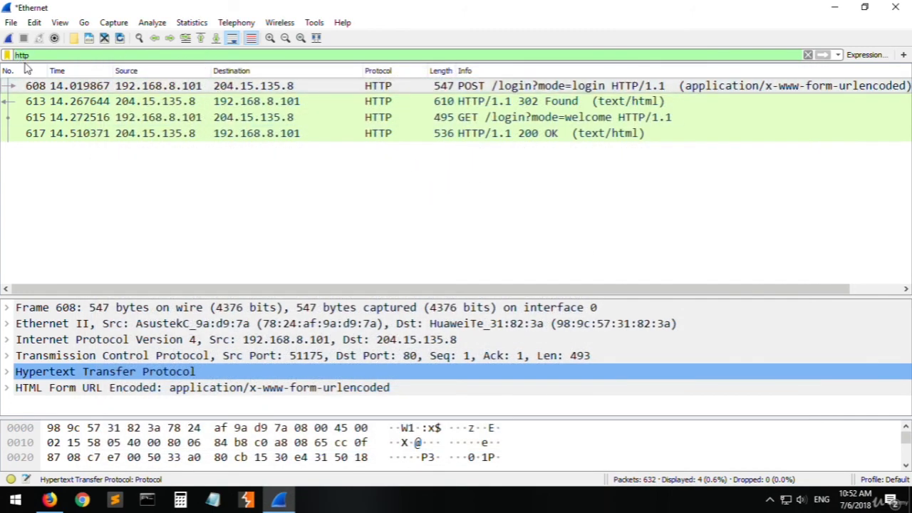
- Replace the http display filter with an expression beginning with tcp contains
key(ctrl+a)
key(BackSpace)
text(t)
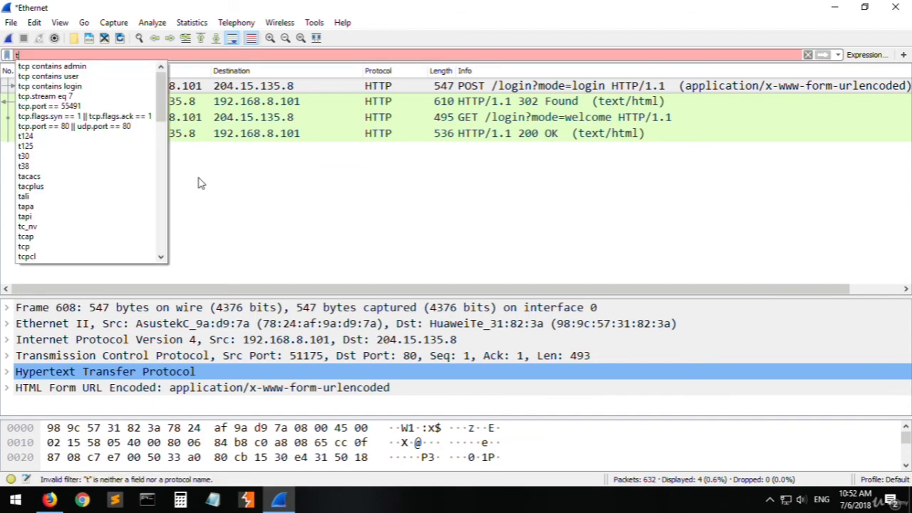
text(cp conta)
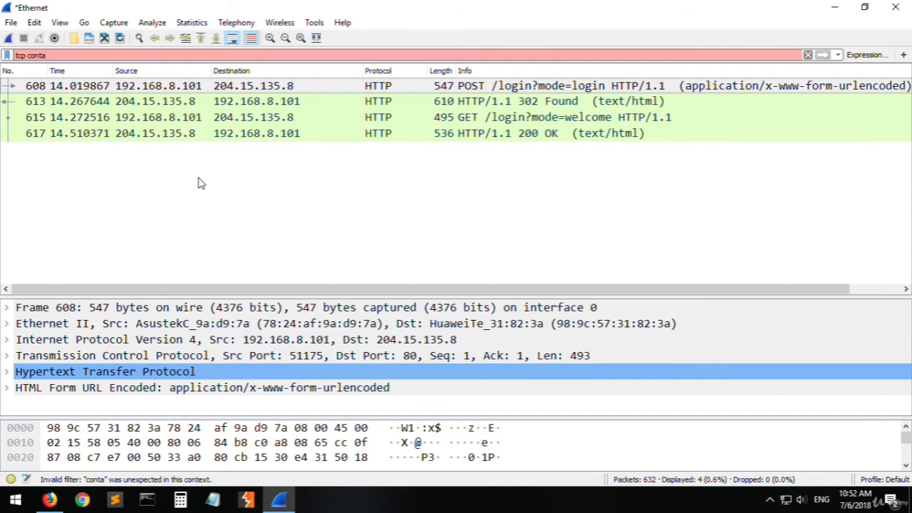
key(BackSpace)
text(ains login)
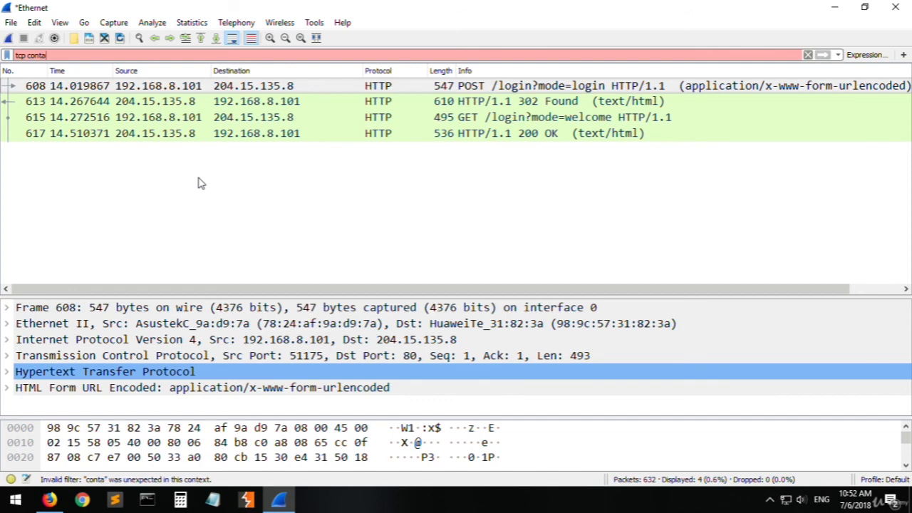
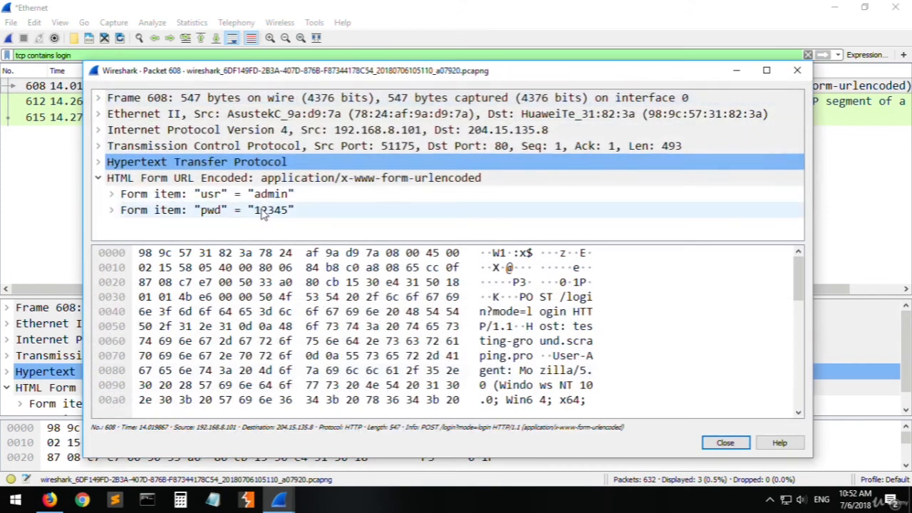
- Enlarge the POST login packet's window and examine its Hypertext Transfer Protocol headers from Accept-Language down to the form data
click(139, 180)
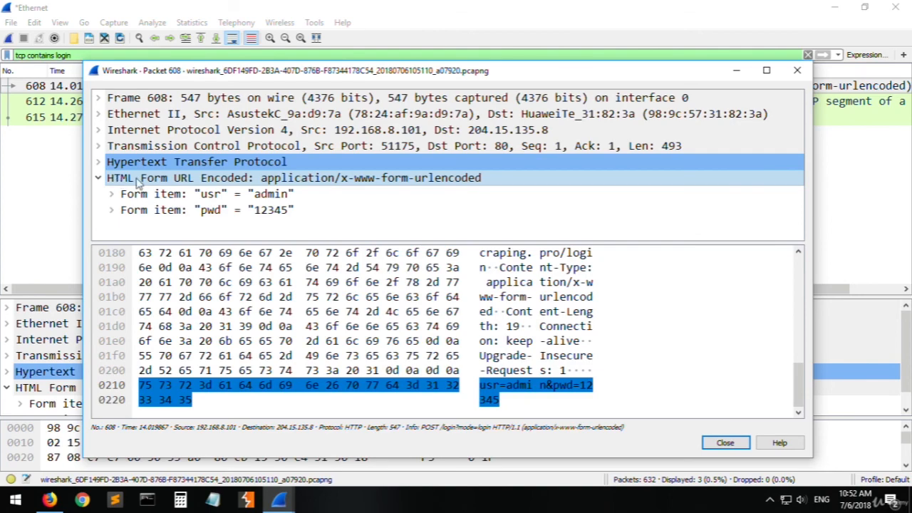
double_click(377, 70)
double_click(41, 118)
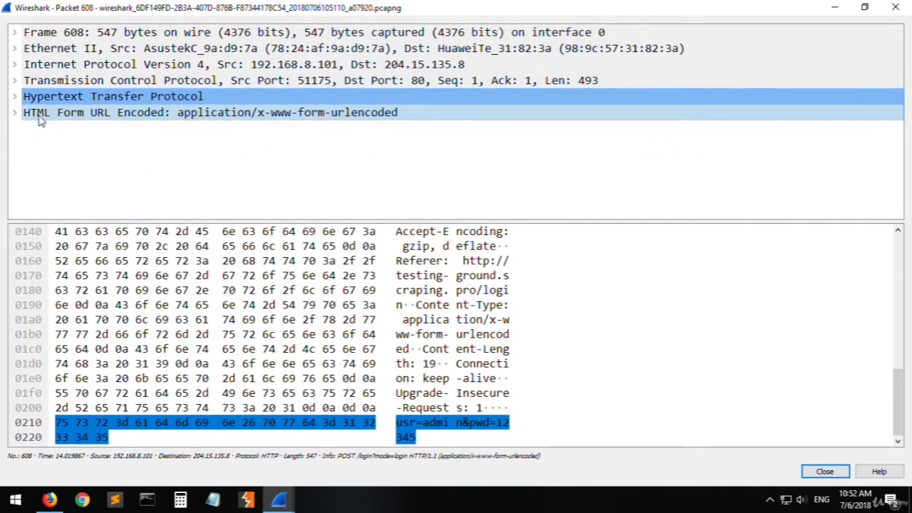
double_click(34, 96)
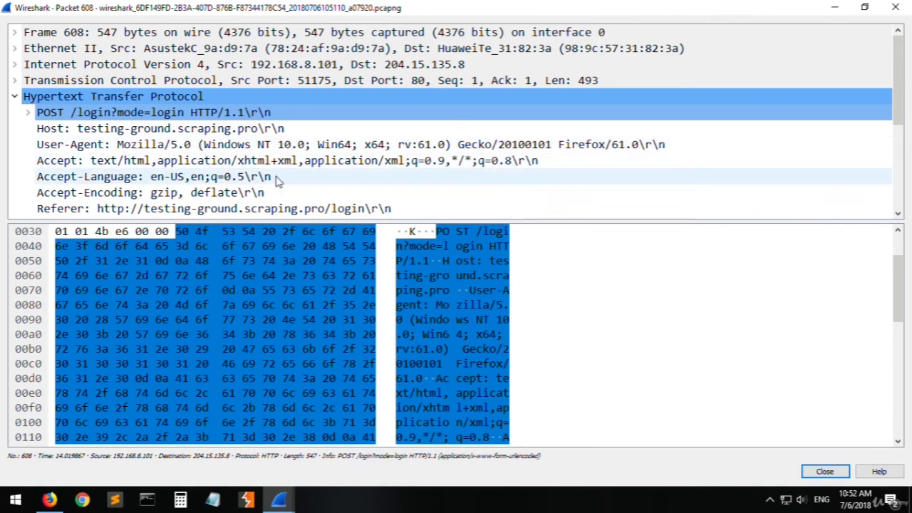
click(180, 182)
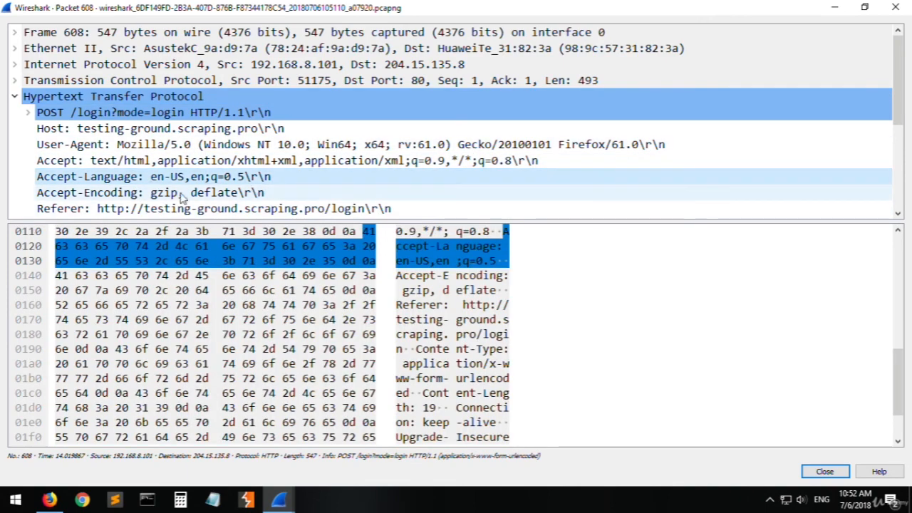
click(180, 193)
click(168, 210)
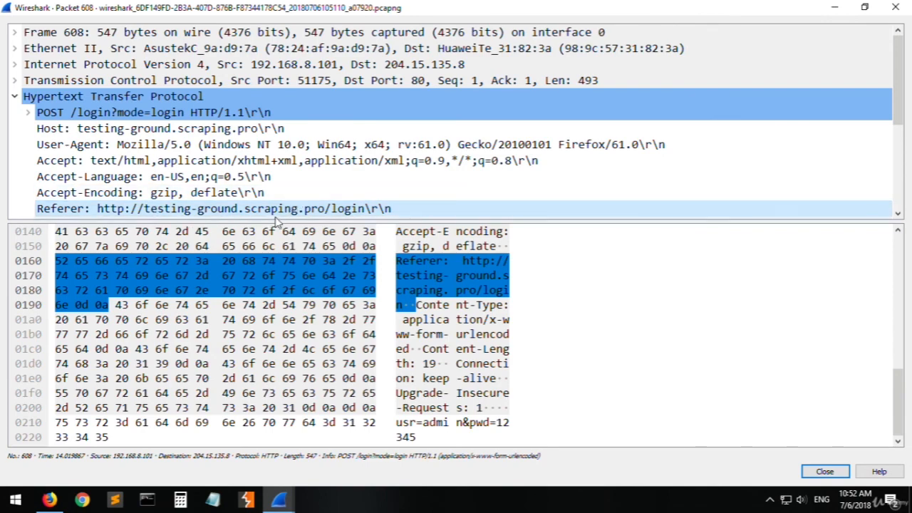
scroll(268, 213, down, 1)
click(142, 177)
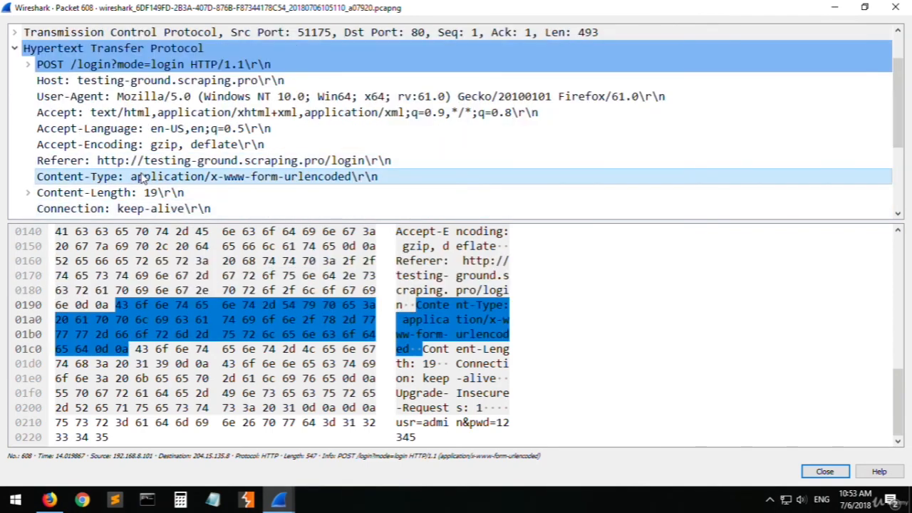
scroll(178, 205, down, 2)
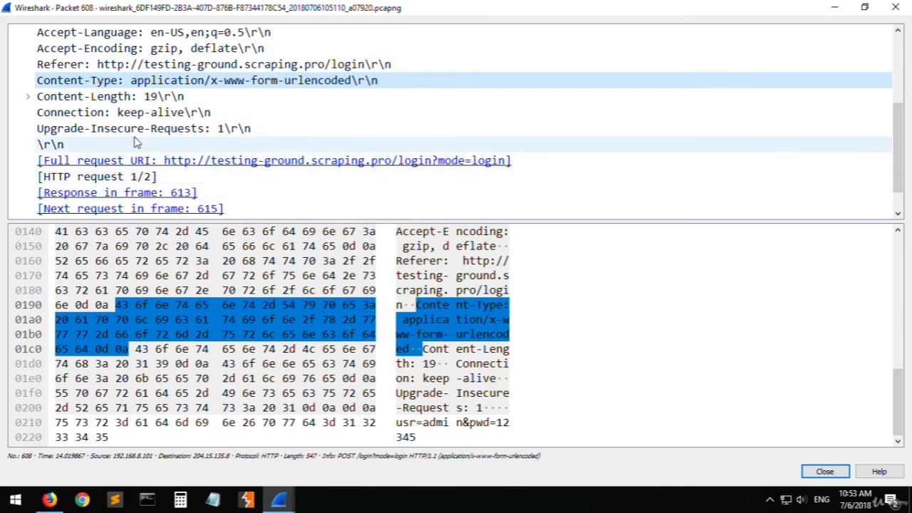
scroll(178, 178, down, 1)
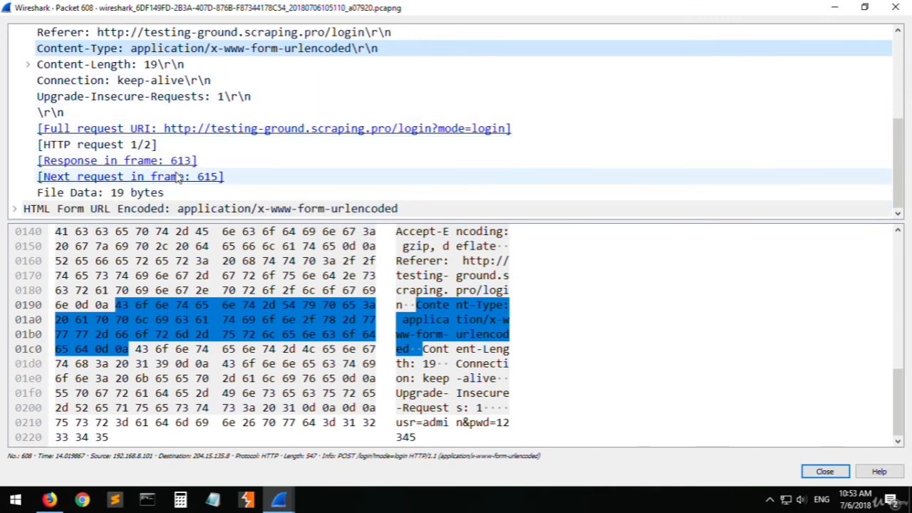
- Expand the HTML Form URL Encoded data, inspect the usr and pwd form items, and close the packet window
click(141, 211)
key(Right)
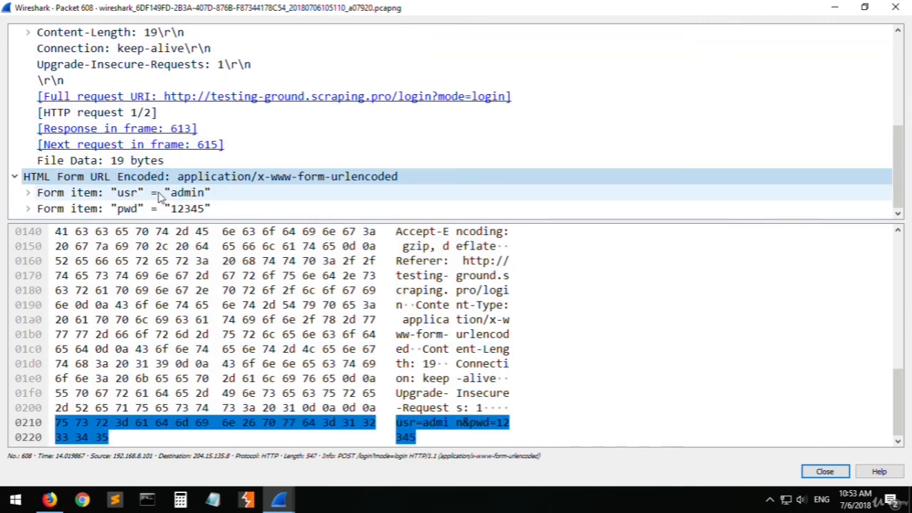
key(Down)
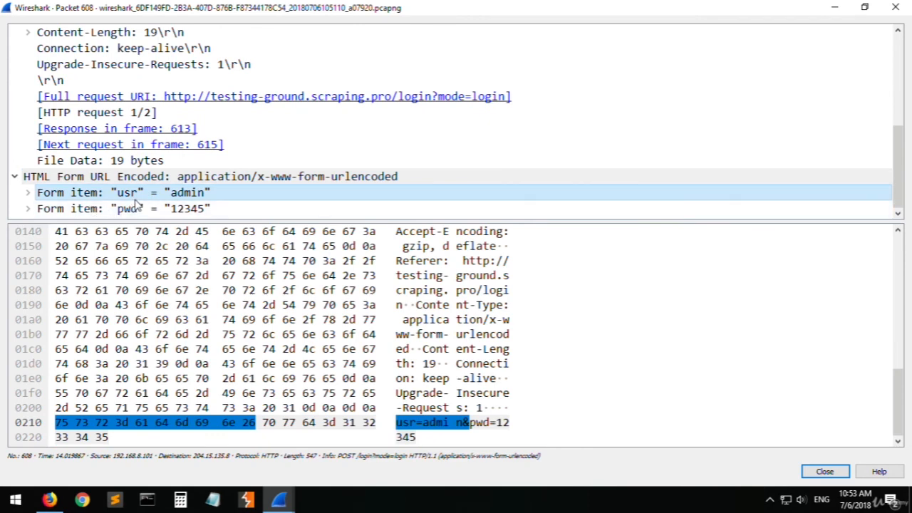
click(141, 212)
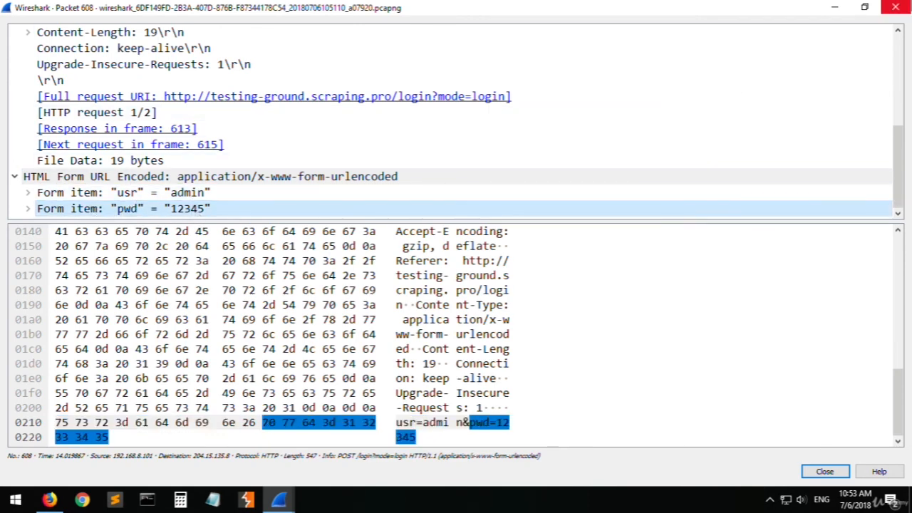
click(824, 471)
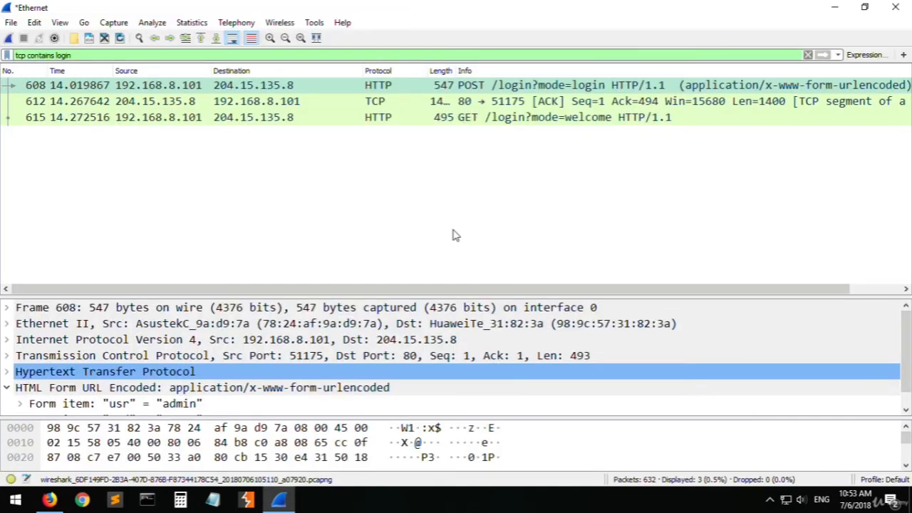
- View TCP packet 612 in its own window and close it
double_click(453, 102)
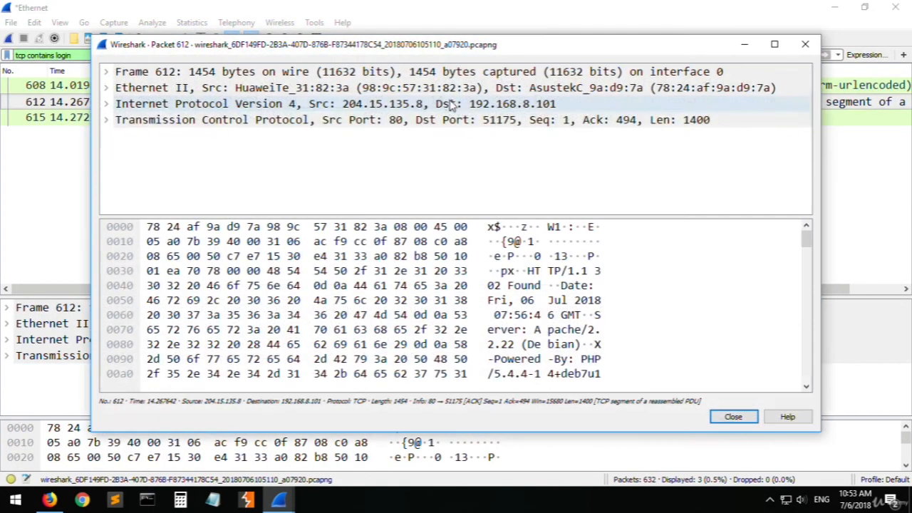
click(806, 43)
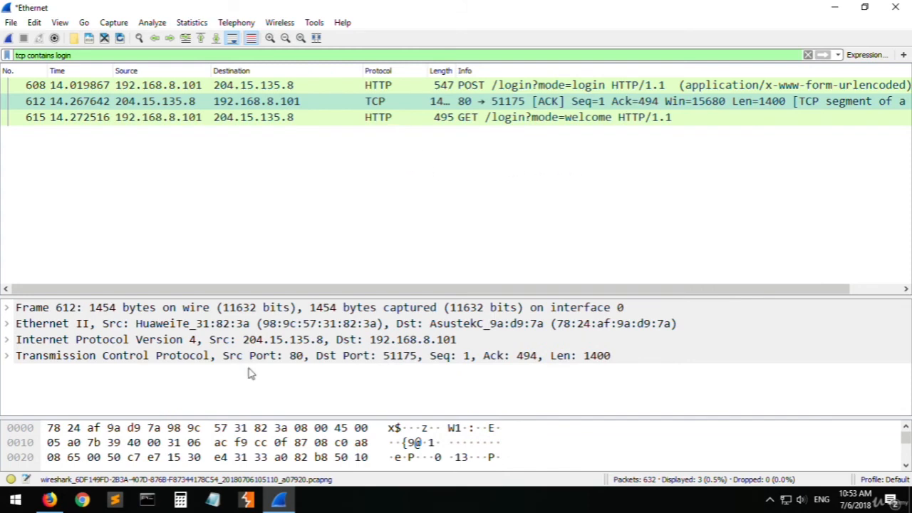
- Switch to Firefox, return to the test site's login form, and enter the user name test and a password
click(49, 499)
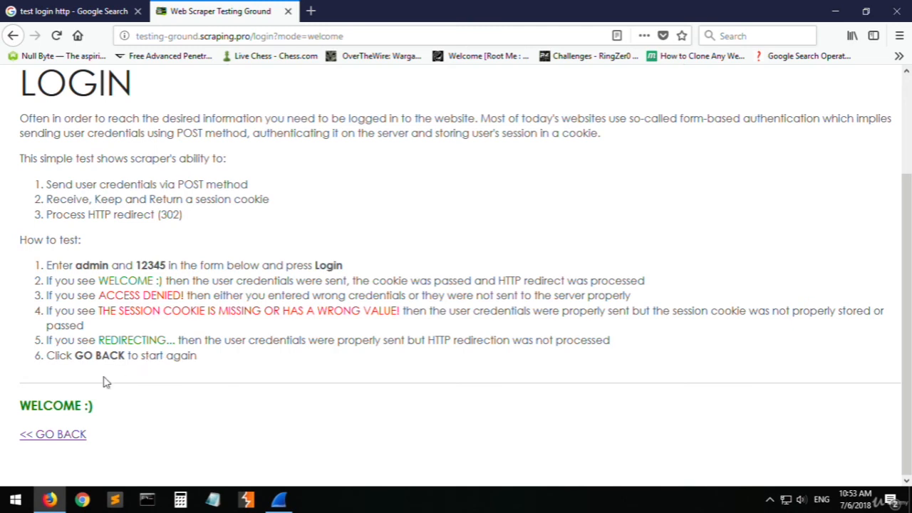
click(71, 440)
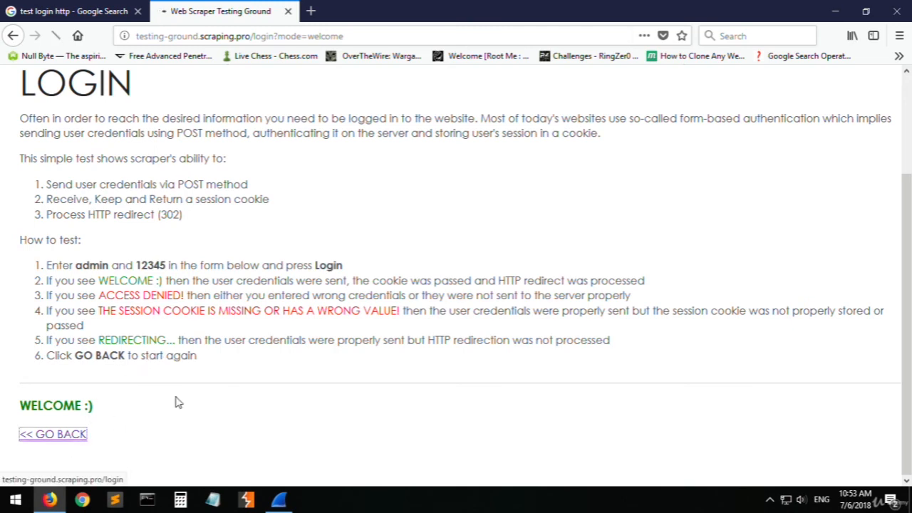
scroll(258, 376, down, 3)
click(173, 432)
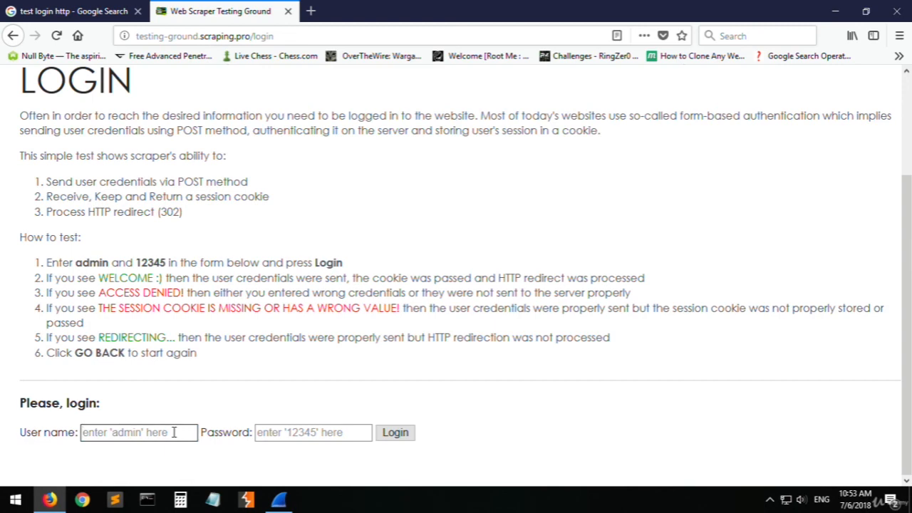
text(test)
click(319, 431)
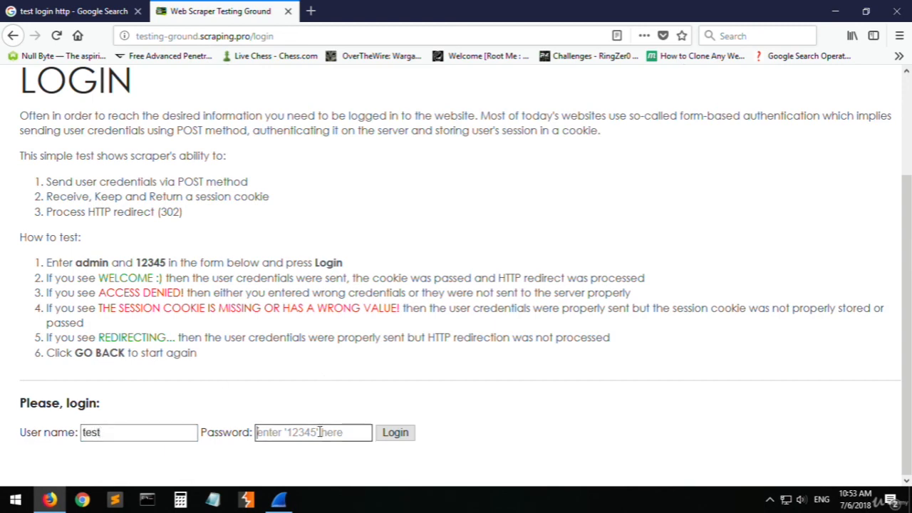
text(111111)
- Switch to Wireshark, start a new capture on Ethernet, and clear the display filter
click(278, 499)
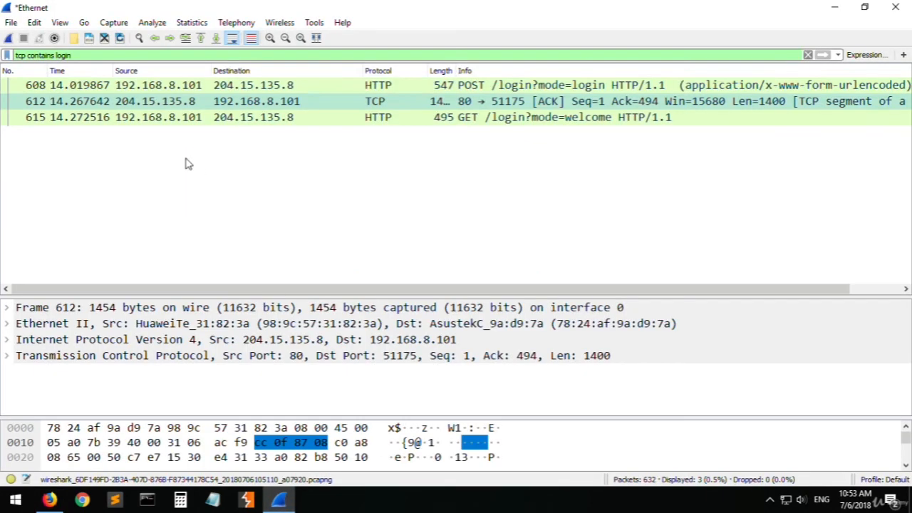
key(ctrl+e)
click(474, 265)
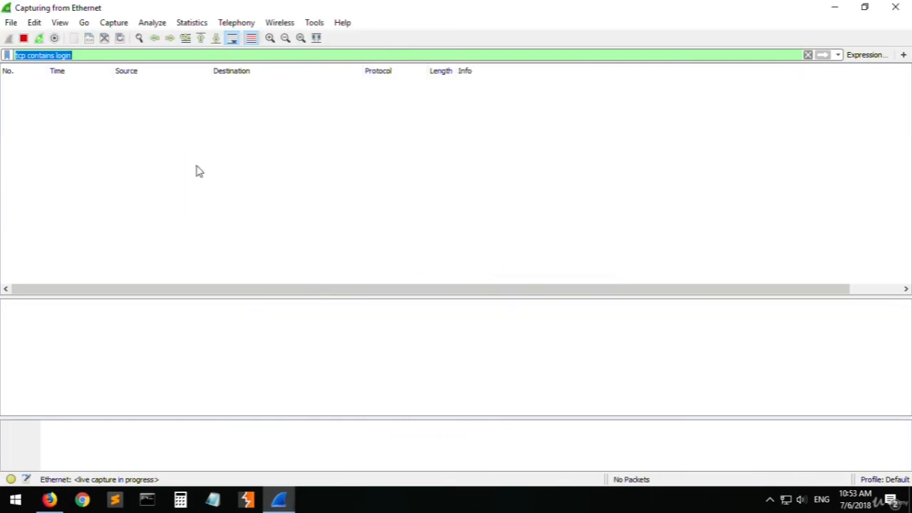
key(BackSpace)
- Switch to Firefox, submit the filled-in login form, and highlight the login result text
click(49, 498)
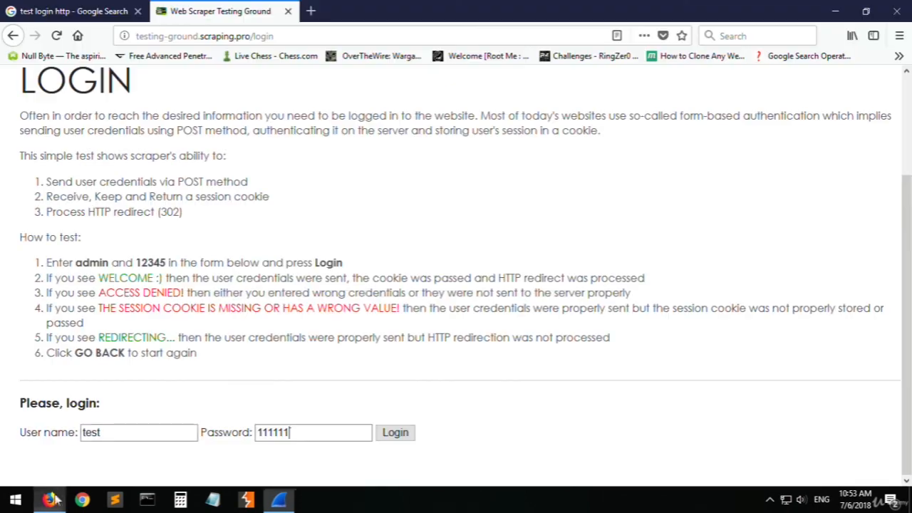
click(390, 438)
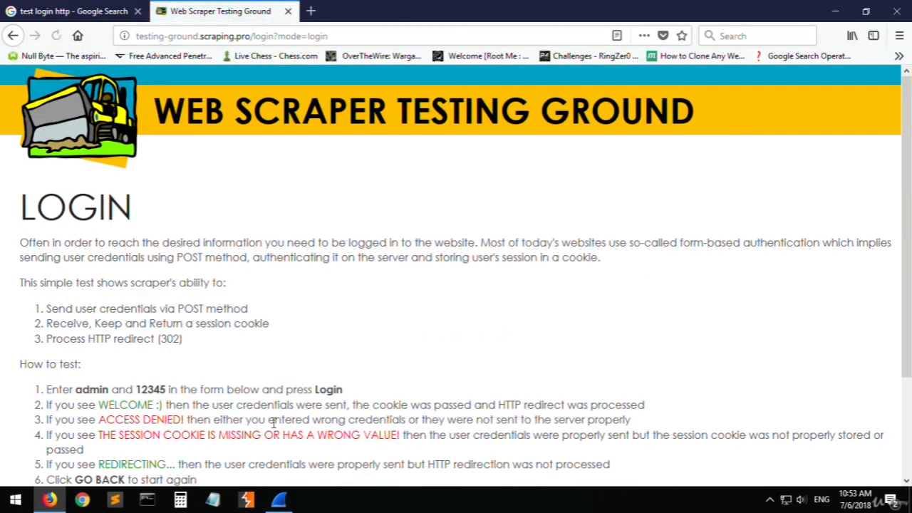
drag(118, 405, 20, 406)
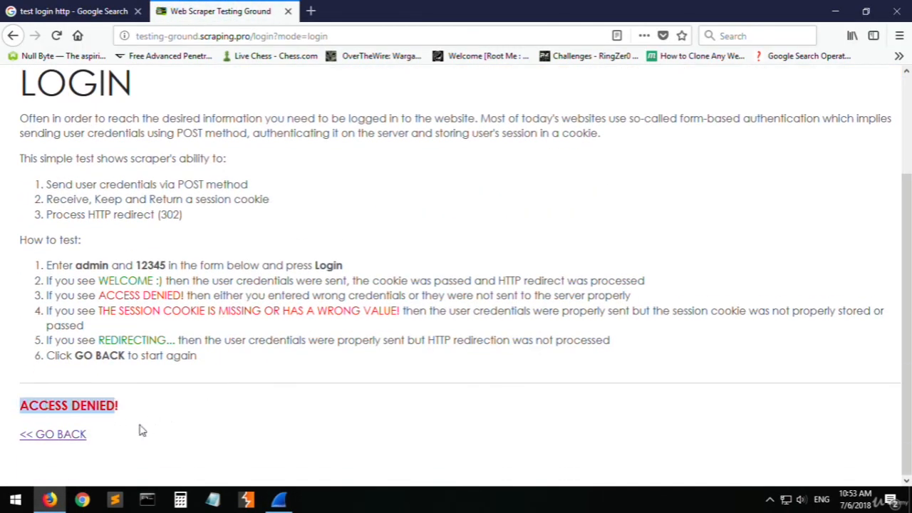
- Switch to Wireshark, locate the new POST /login?mode=login packet, and filter the packet list with http
click(278, 499)
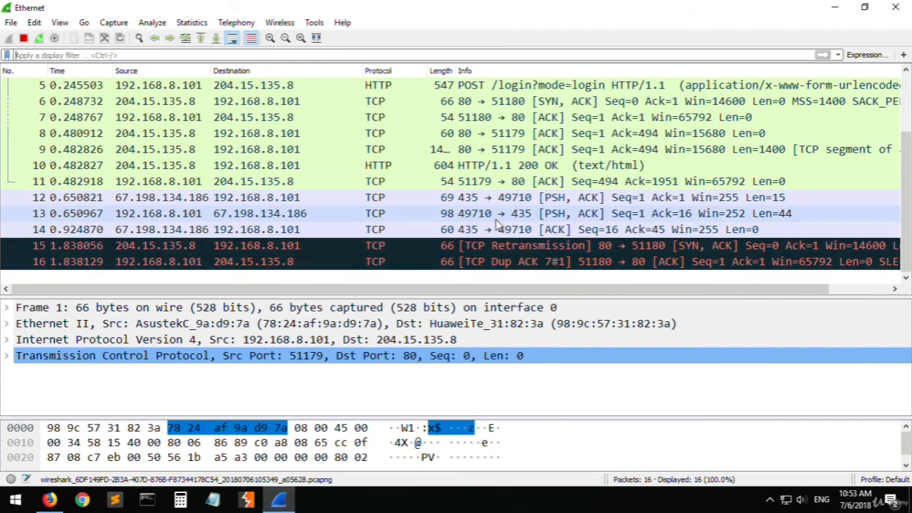
scroll(424, 206, up, 2)
click(393, 151)
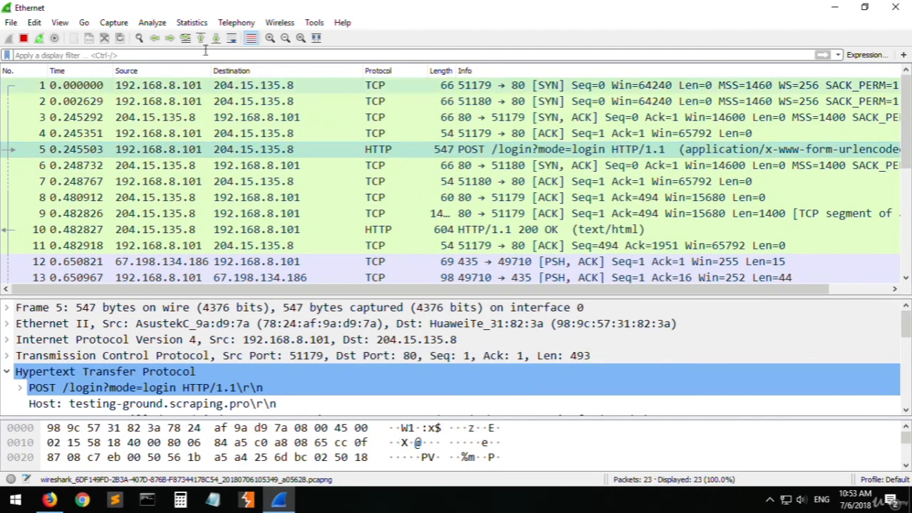
click(179, 55)
text(http)
key(Return)
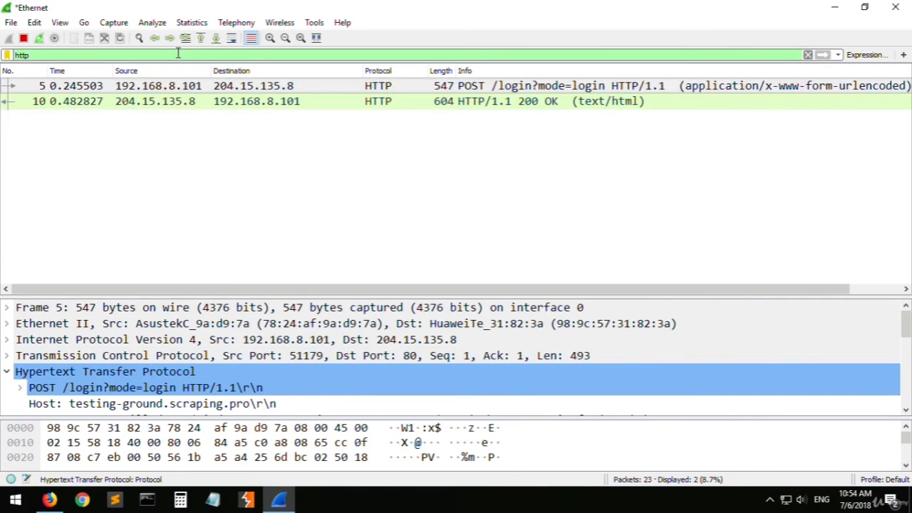
- Open the newly captured POST login packet in its own window, inspect its usr and pwd form items, and close it
double_click(550, 88)
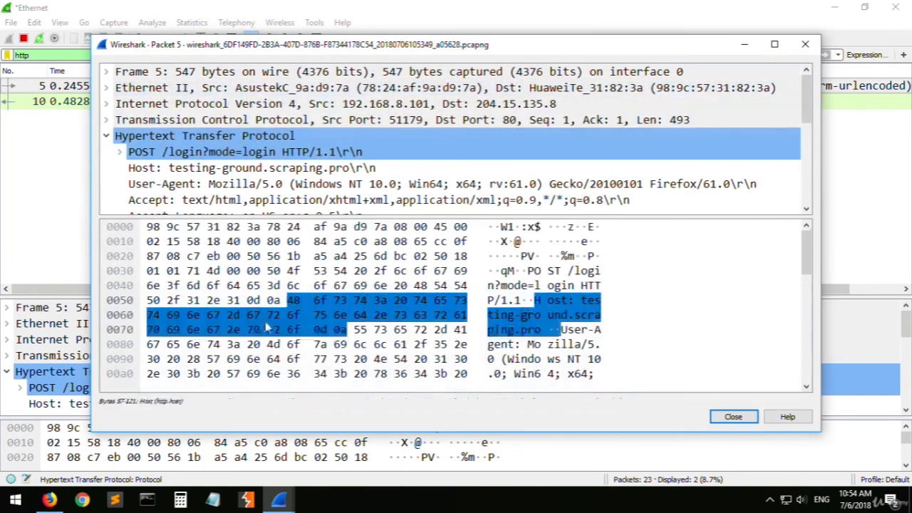
scroll(285, 299, down, 2)
scroll(143, 174, down, 5)
click(146, 183)
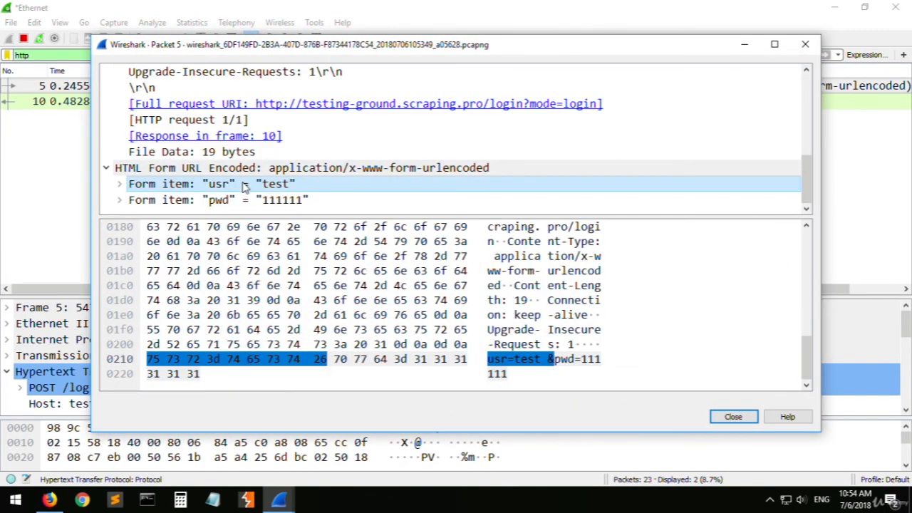
click(254, 202)
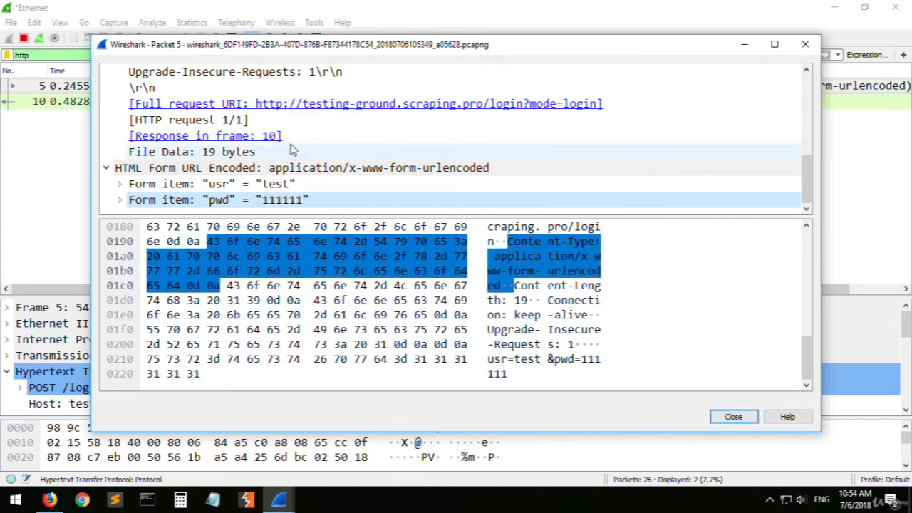
click(263, 183)
click(734, 419)
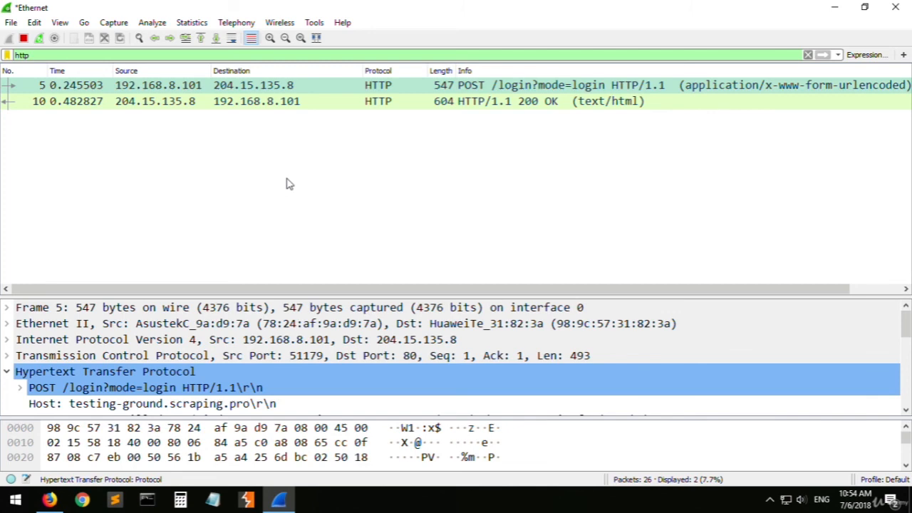
- Open the HTTP/1.1 200 OK response packet in its own window and examine the HTML in its Line-based text data
double_click(415, 101)
scroll(192, 208, down, 5)
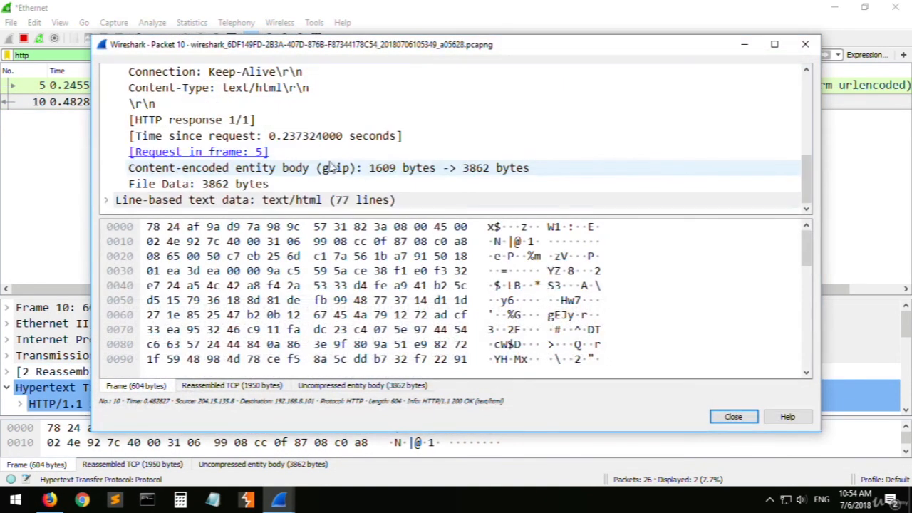
double_click(192, 203)
scroll(214, 198, down, 10)
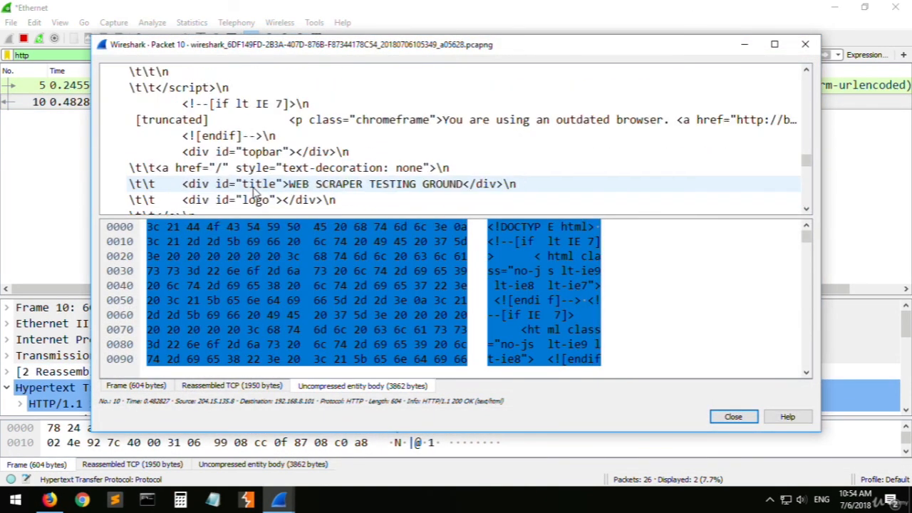
scroll(257, 192, down, 10)
- Return to the response packet's Hypertext Transfer Protocol headers and maximize its window to examine them
scroll(288, 183, up, 15)
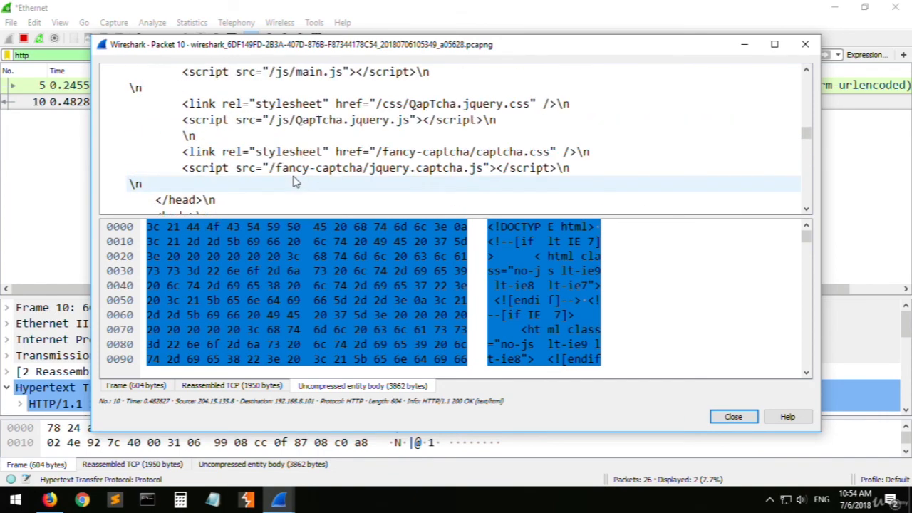
scroll(295, 182, up, 15)
drag(322, 39, 356, 264)
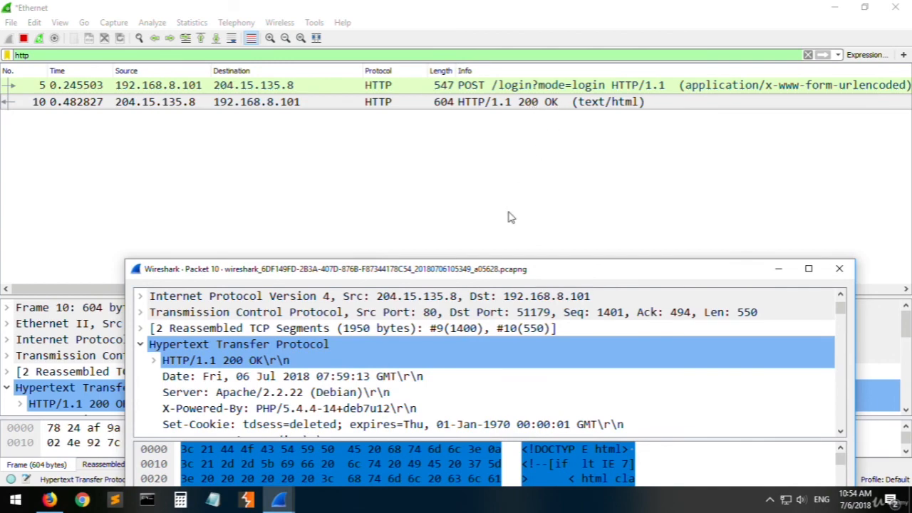
double_click(493, 269)
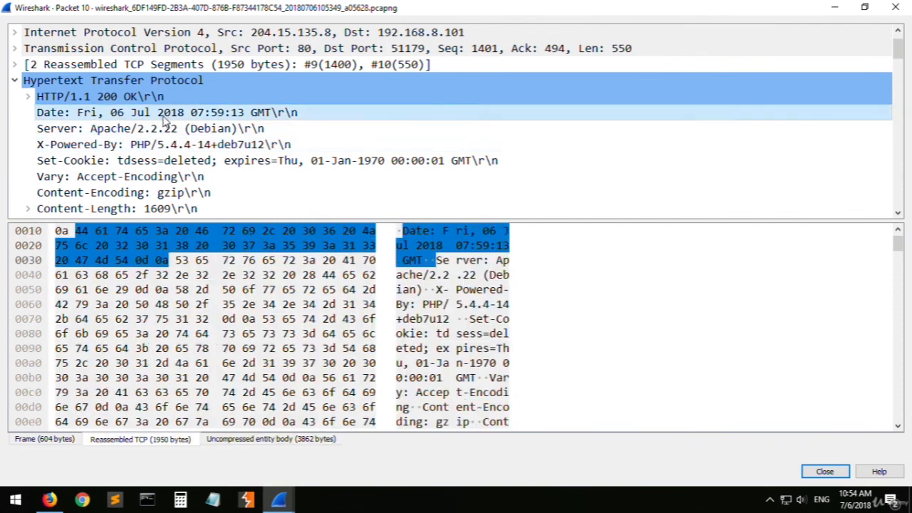
- Select the Set-Cookie header among the response's HTTP headers and examine the HTML that follows the headers
scroll(132, 150, down, 1)
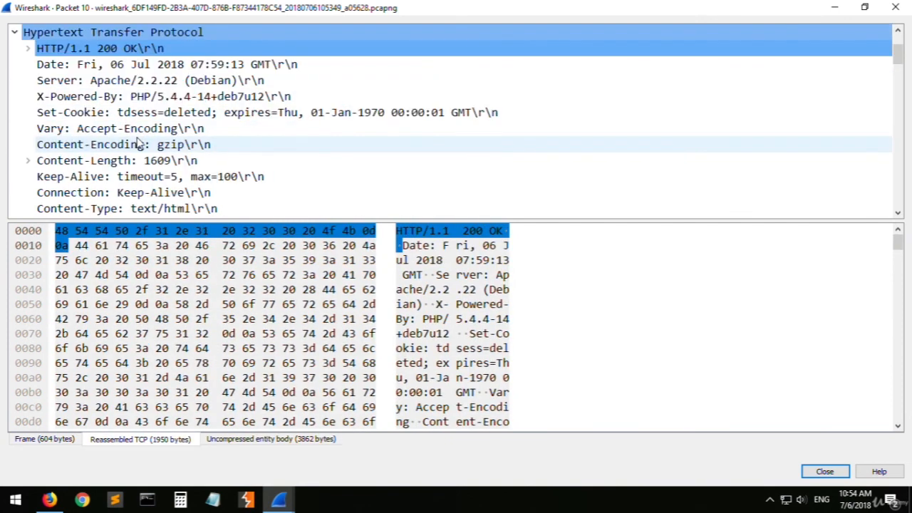
click(193, 116)
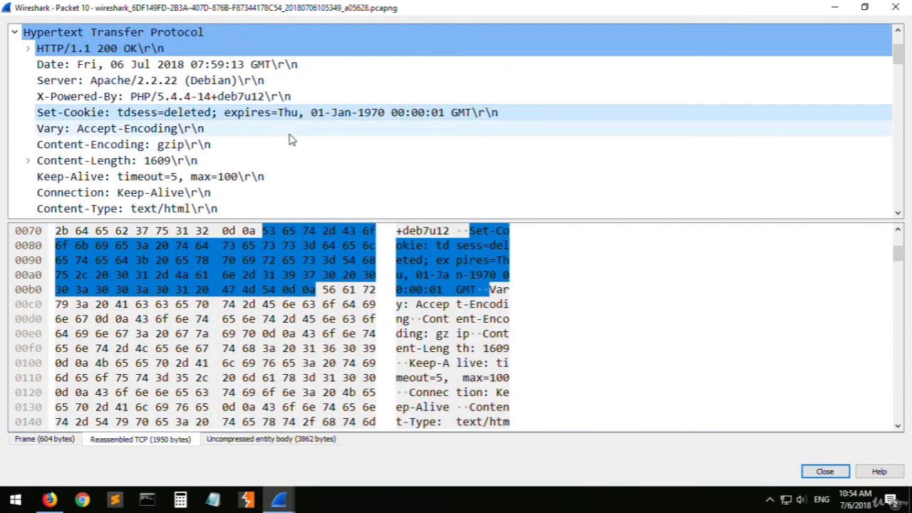
scroll(214, 156, down, 1)
scroll(178, 164, down, 6)
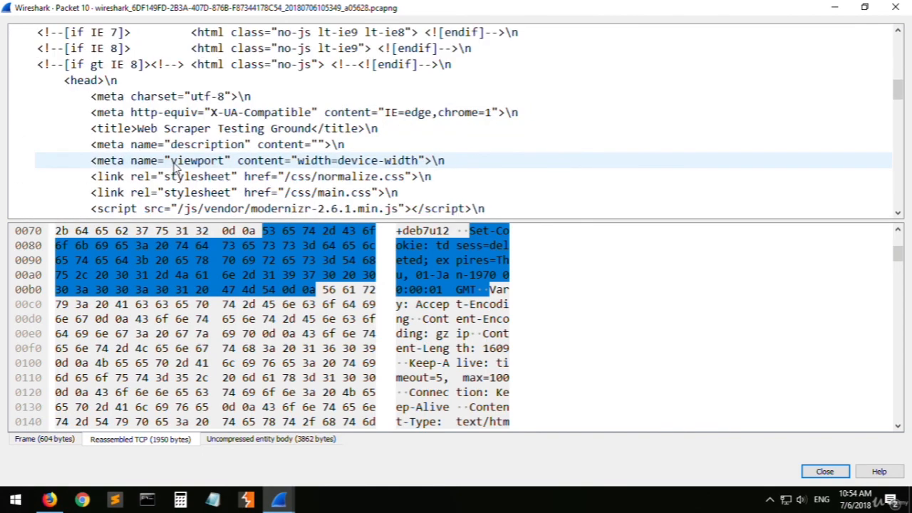
- Collapse the response's Line-based text data, review the HTTP headers again, and close the packet window
scroll(178, 163, up, 2)
click(47, 81)
scroll(228, 153, up, 7)
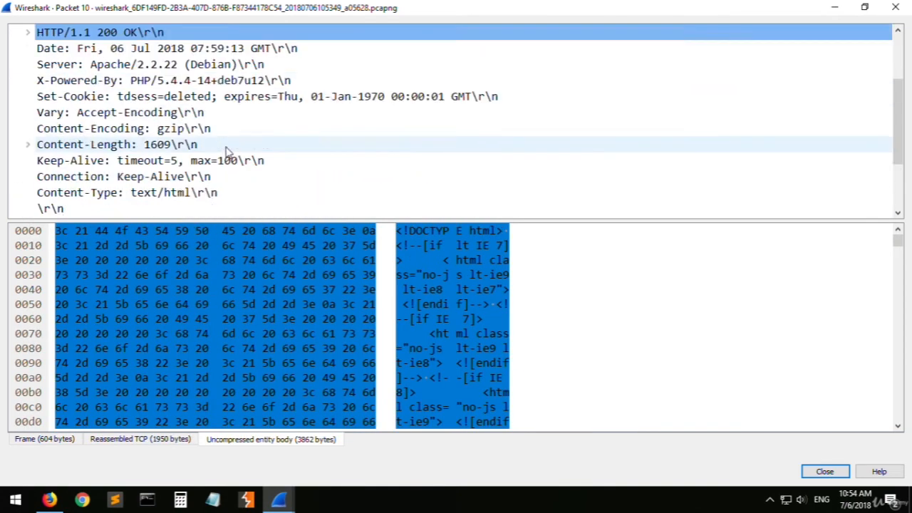
click(895, 9)
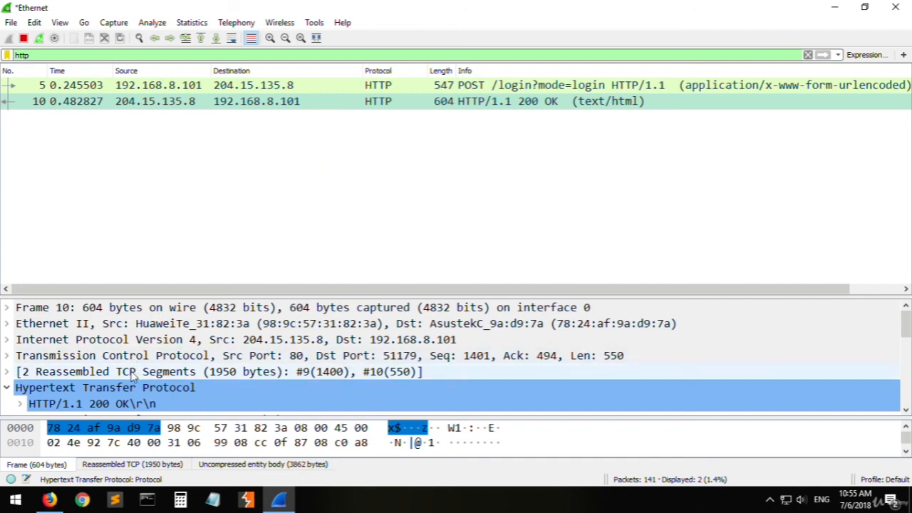
- Switch to Firefox to view the "test login http" search results, and return to Wireshark to select the POST login and HTTP/1.1 200 OK packets
click(49, 499)
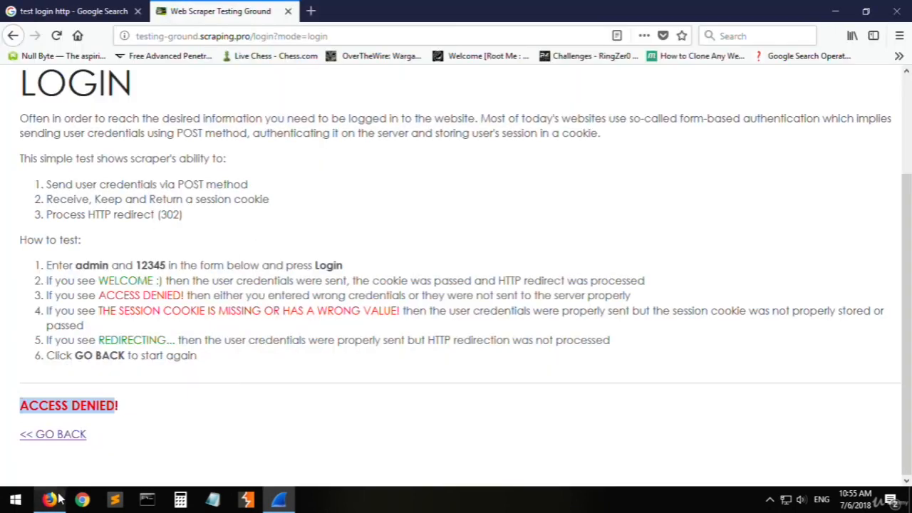
click(95, 16)
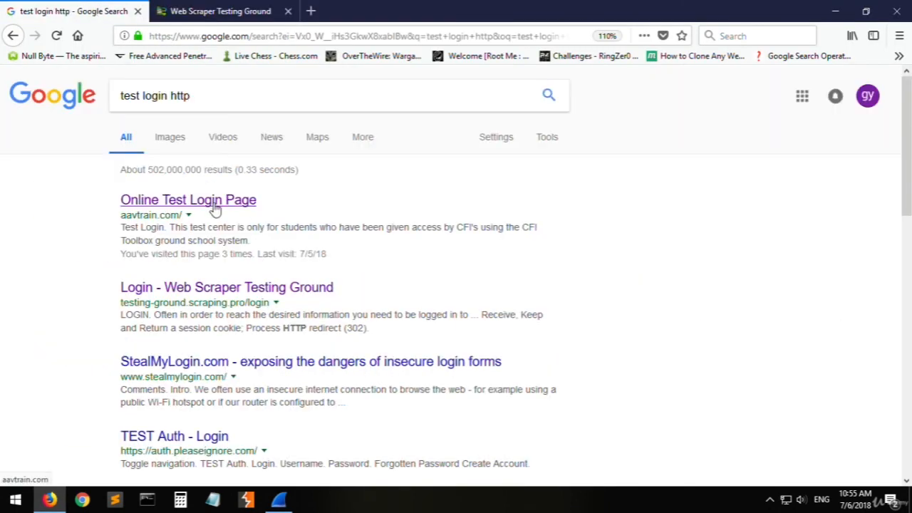
key(alt+Tab)
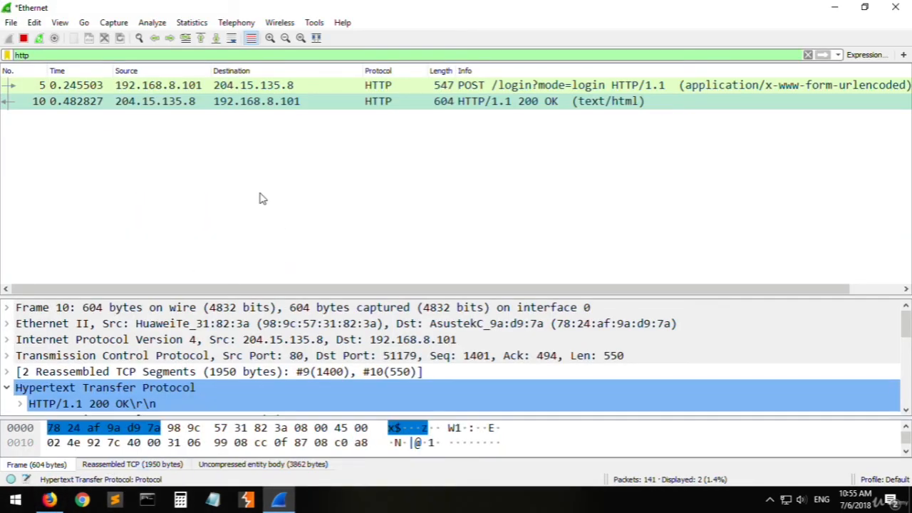
click(463, 86)
click(477, 104)
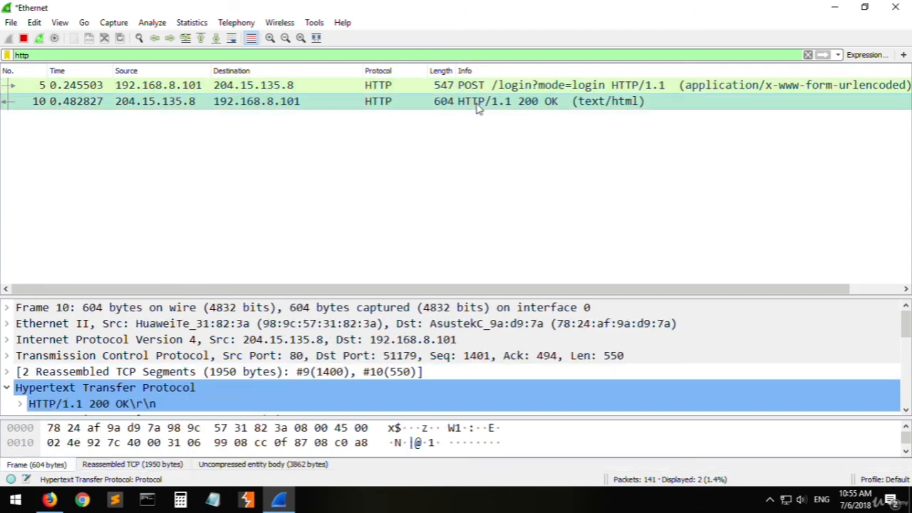